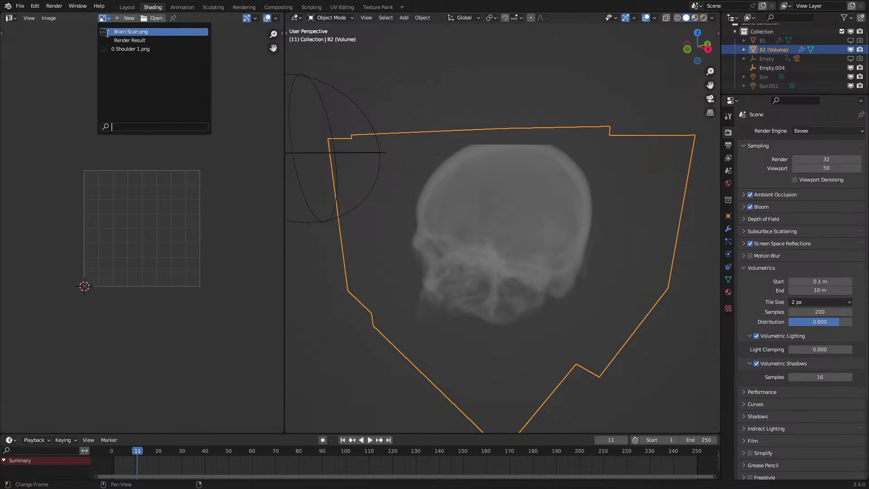
Show Brain Scan.png in the image editor and widen that editor area.
scroll(126, 129, "down", 1)
scroll(127, 128, "up", 3)
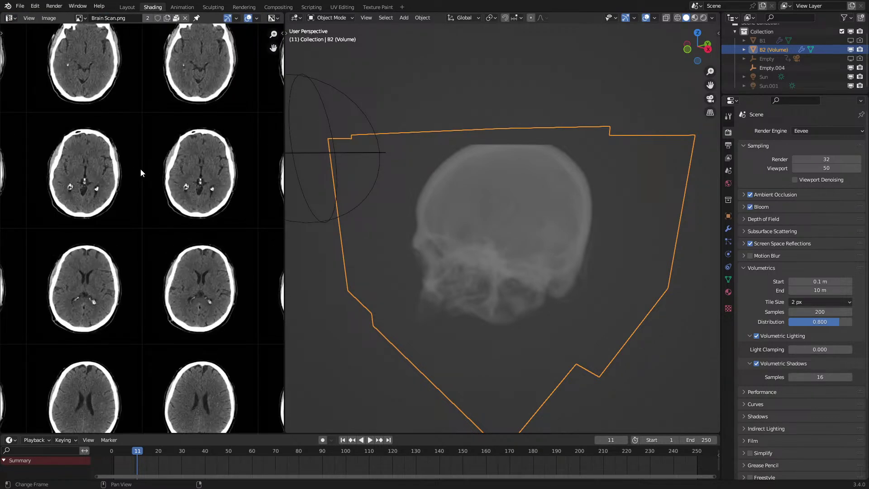
scroll(140, 169, "down", 7)
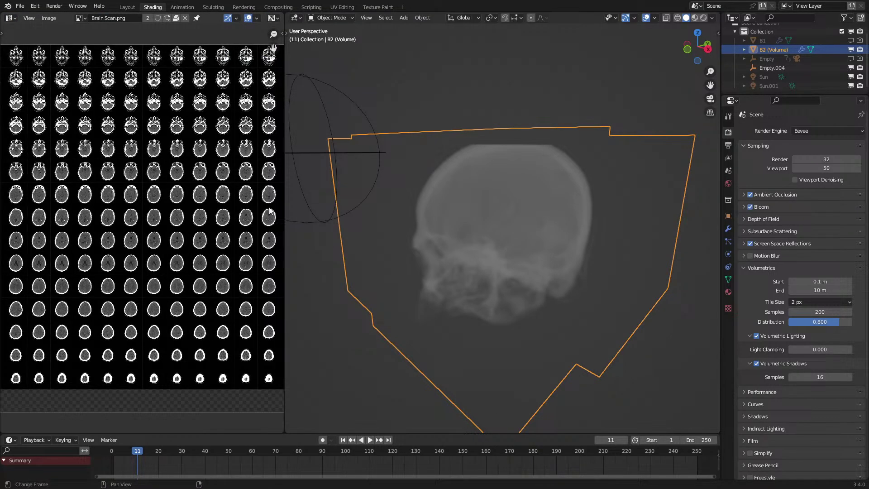
left_click_drag(287, 218, 365, 219)
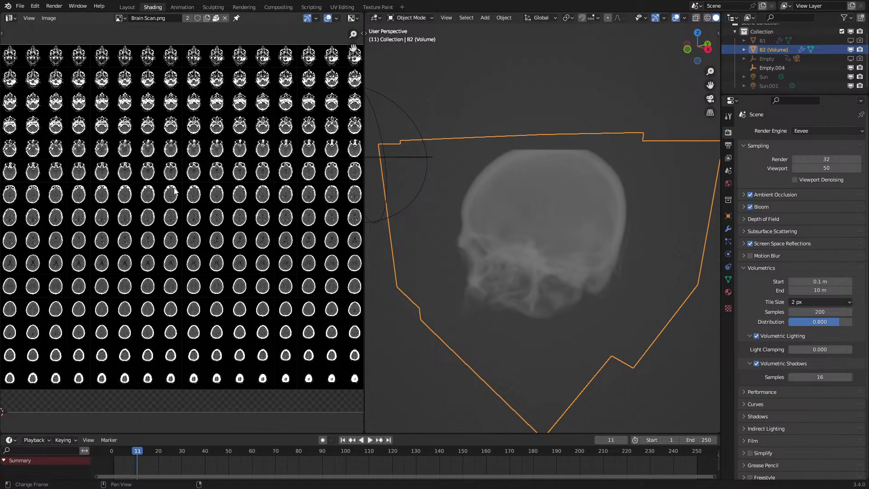
Examine the grid of CT slices in Brain Scan.png, from individual slices to the whole sheet.
scroll(200, 202, "up", 2)
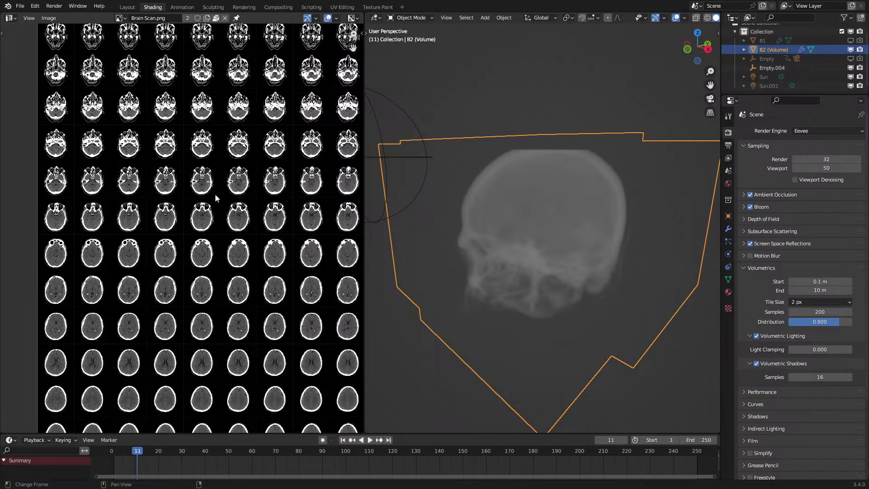
scroll(201, 199, "up", 3)
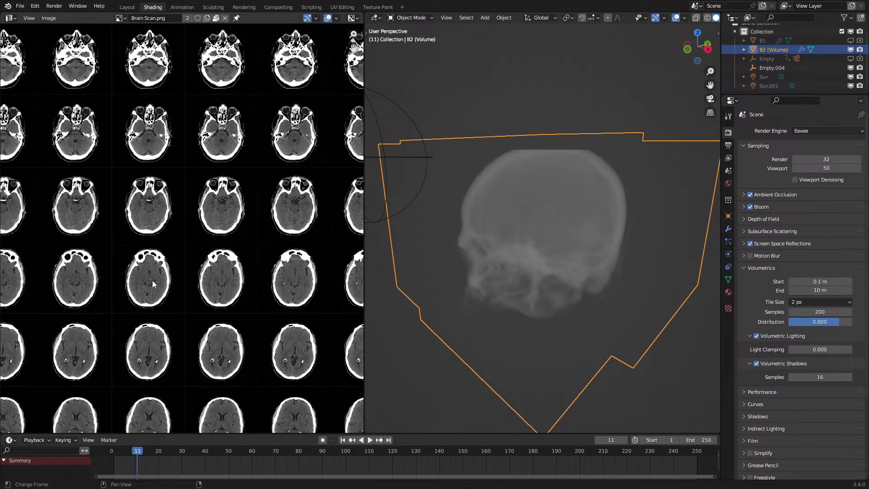
scroll(134, 167, "down", 5)
middle_click_drag(134, 167, 142, 205)
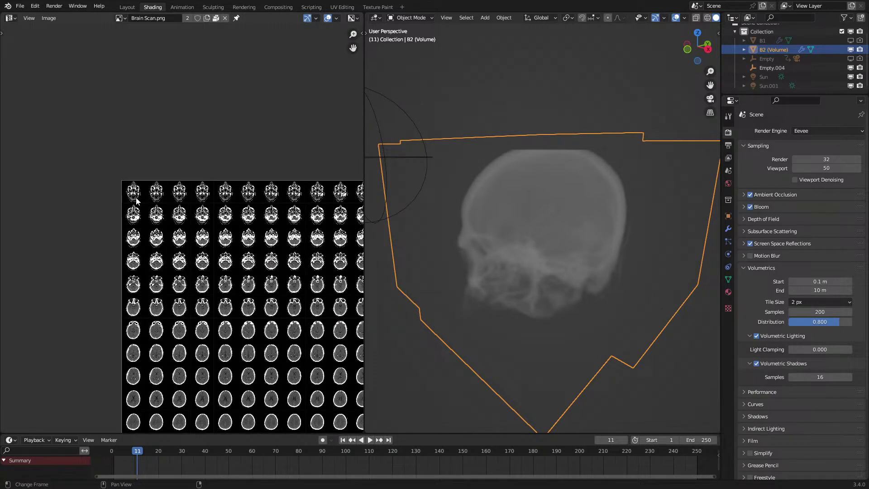
scroll(209, 209, "up", 2)
scroll(244, 219, "down", 5)
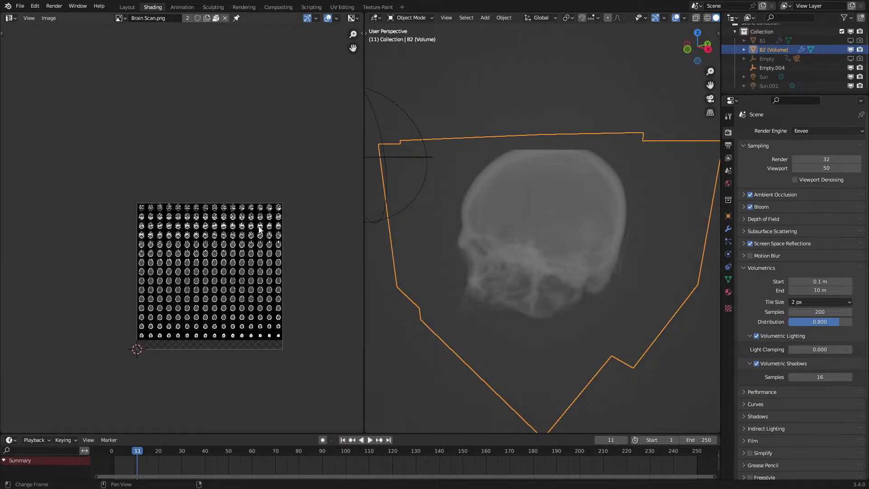
Switch the image area to the Geometry Node Editor and bring the Inputs and Layer Stacker frames into view.
left_click(18, 20)
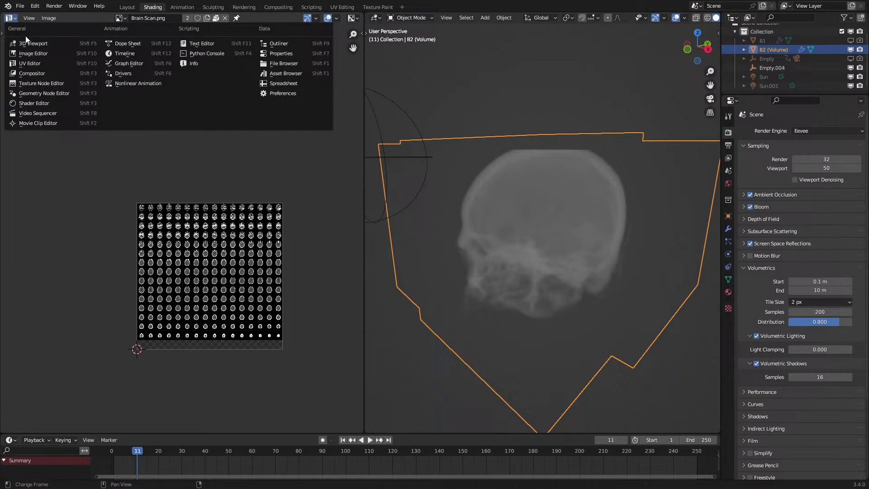
left_click(49, 93)
scroll(122, 204, "down", 5)
middle_click_drag(117, 210, 325, 198)
scroll(237, 194, "up", 2)
scroll(237, 200, "up", 2)
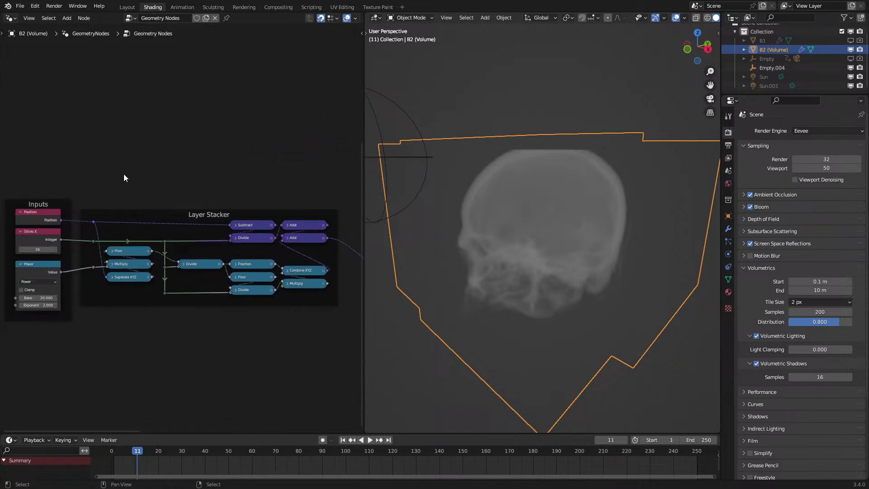
Examine the skull volume from several angles alongside the Image Texture, ColorRamp and Multiply nodes.
middle_click_drag(579, 199, 568, 353)
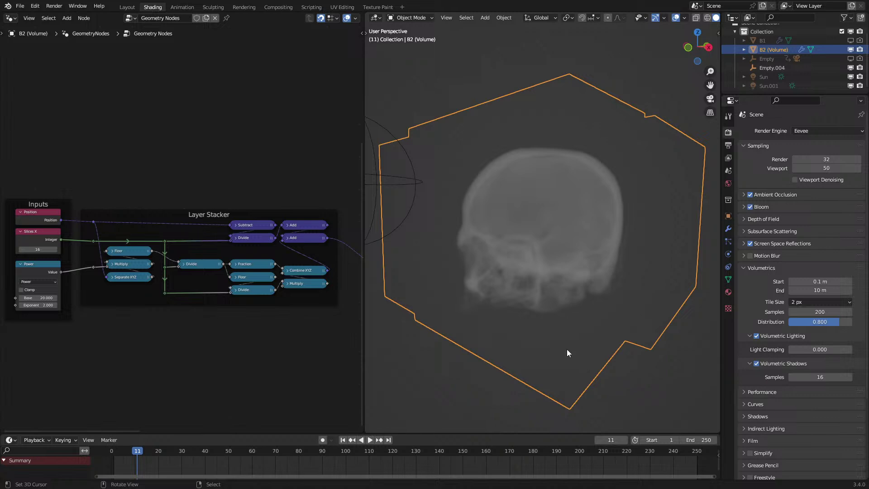
middle_click_drag(542, 277, 561, 328)
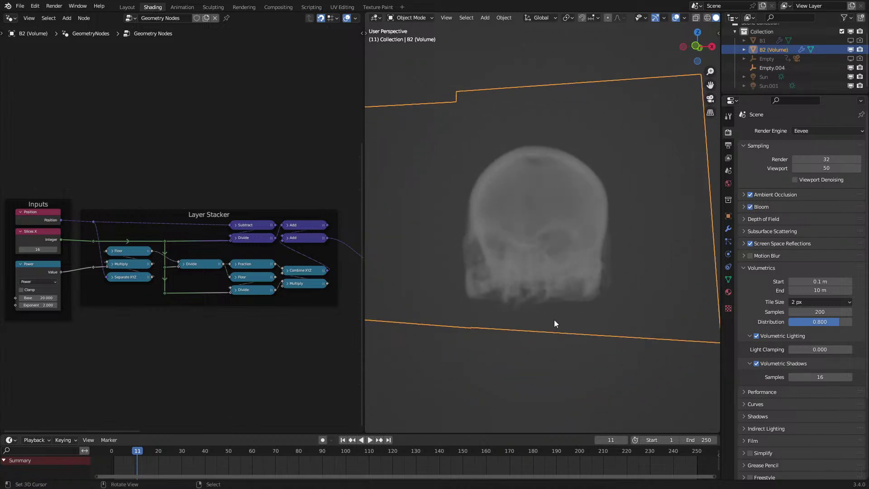
scroll(551, 319, "up", 2)
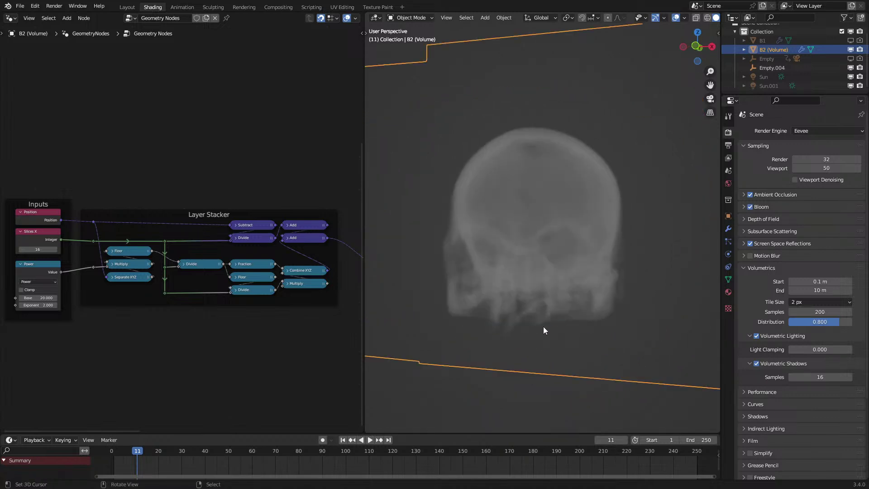
middle_click_drag(282, 334, 208, 296)
middle_click_drag(539, 252, 528, 277)
middle_click_drag(253, 267, 208, 245)
scroll(546, 244, "up", 3)
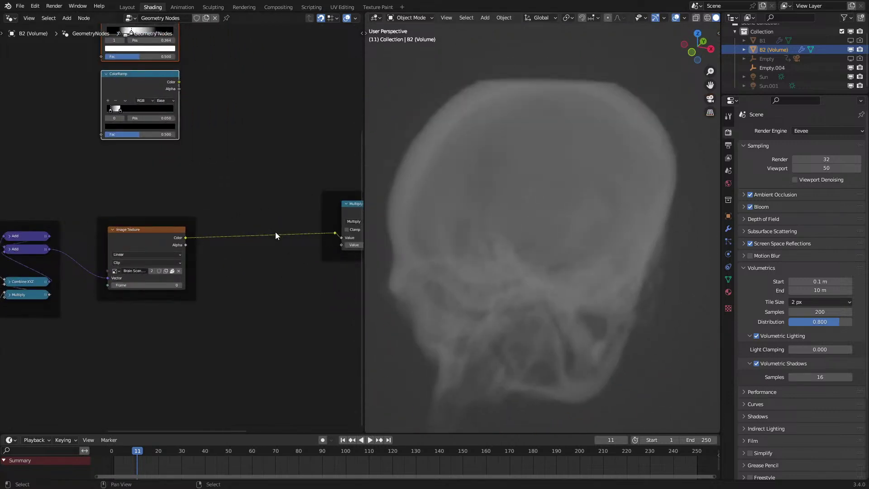
Switch the node area back to the image editor and examine the Brain Scan.png slices up close.
left_click(11, 18)
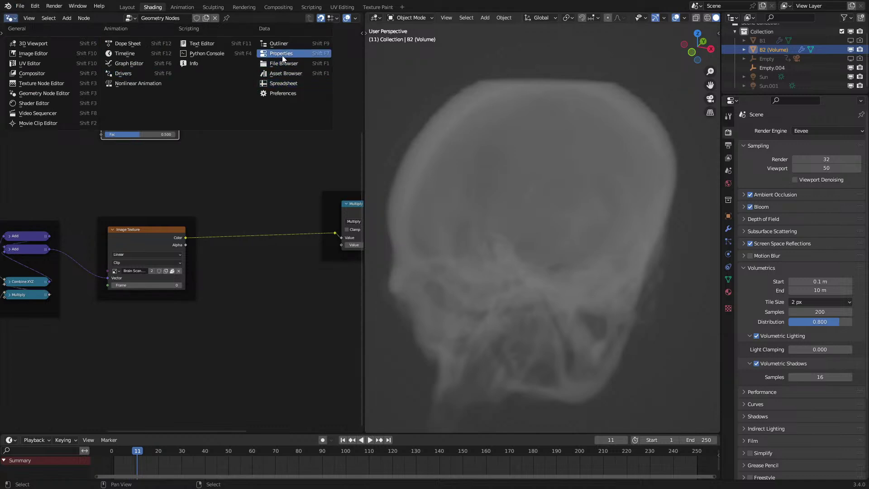
left_click(63, 60)
scroll(194, 239, "up", 10)
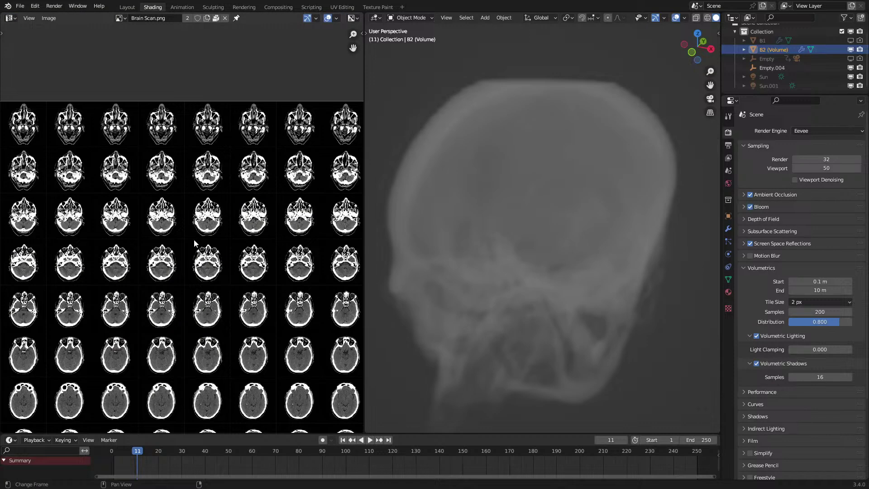
scroll(204, 257, "down", 5)
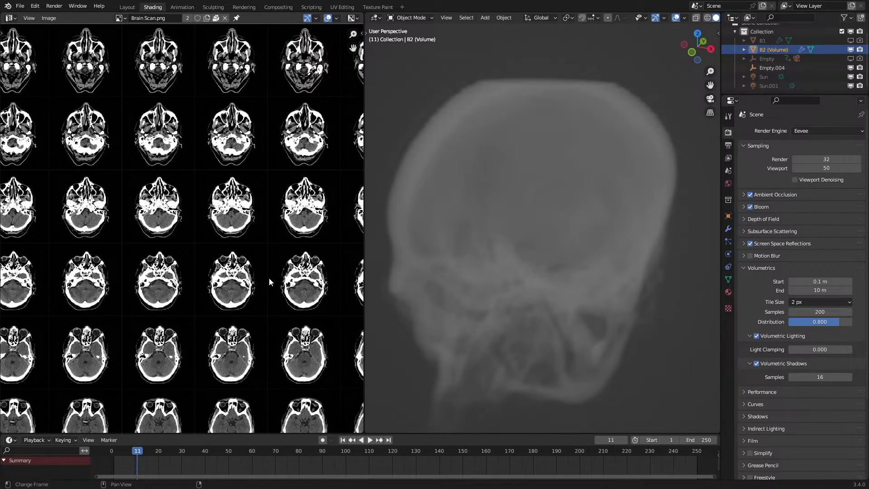
Return the image area to the Geometry Node Editor showing the B2 (Volume) node tree.
left_click(9, 18)
left_click(48, 102)
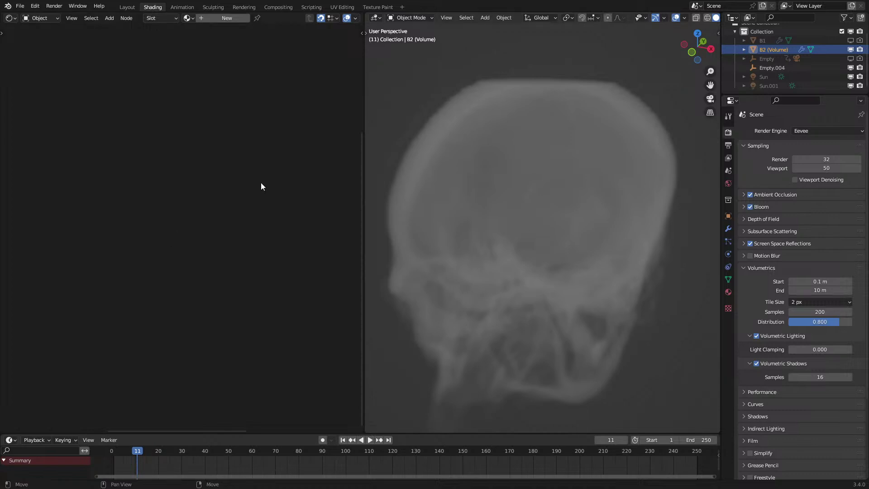
left_click(11, 18)
left_click(53, 85)
left_click(11, 18)
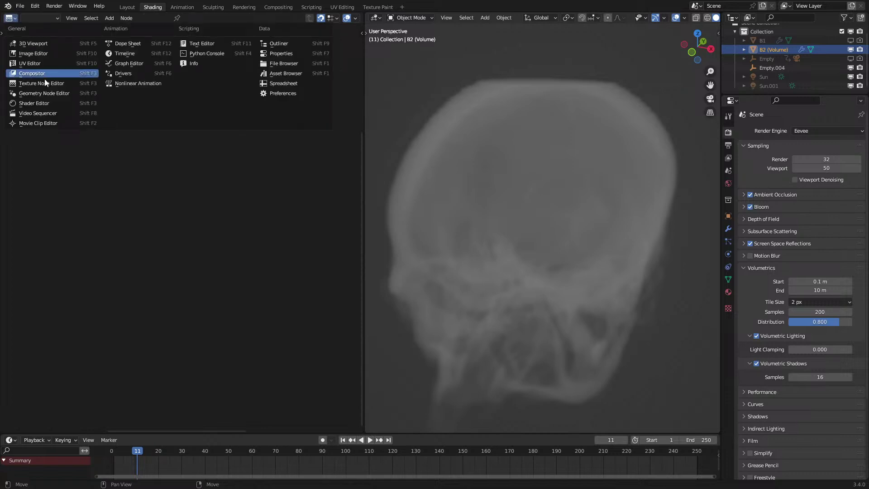
left_click(50, 90)
scroll(504, 166, "down", 5)
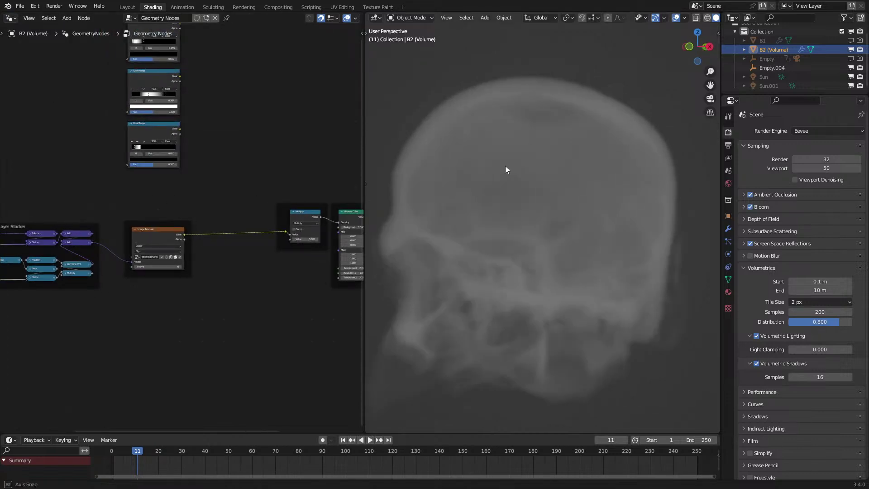
Insert the ColorRamp node above the Image Texture into the link between Image Texture and Multiply.
middle_click_drag(505, 164, 508, 198)
scroll(275, 196, "up", 5)
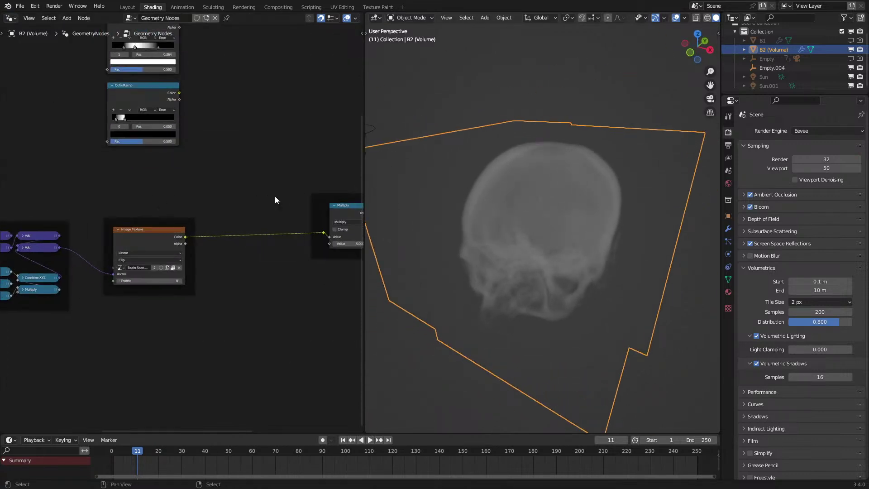
middle_click_drag(274, 196, 240, 225)
scroll(236, 220, "down", 1)
left_click(120, 126)
middle_click_drag(203, 198, 168, 191)
left_click_drag(79, 147, 189, 265)
Adjust the inserted ColorRamp's stops, placing the white stop at 0.155 and the last black stop at 0.991.
mouse_move(582, 199)
middle_mouse_down()
mouse_move(573, 173)
mouse_move(525, 168)
mouse_move(510, 200)
mouse_move(539, 202)
mouse_move(588, 184)
middle_mouse_up()
scroll(270, 273, "up", 1)
scroll(270, 273, "up", 4)
left_click_drag(172, 291, 196, 290)
middle_click_drag(524, 245, 502, 249)
scroll(495, 265, "up", 5)
left_click_drag(166, 292, 269, 291)
left_click_drag(172, 293, 240, 283)
middle_click_drag(399, 267, 538, 246)
scroll(490, 271, "up", 5)
scroll(490, 270, "down", 4)
left_click_drag(219, 296, 154, 318)
middle_click_drag(496, 266, 491, 287)
scroll(99, 290, "down", 5)
Connect the Image Texture colour to a second ColorRamp and link that ramp's colour to the Multiply node's value.
middle_click_drag(99, 301, 136, 342)
left_click_drag(135, 340, 56, 98)
left_click_drag(94, 61, 272, 336)
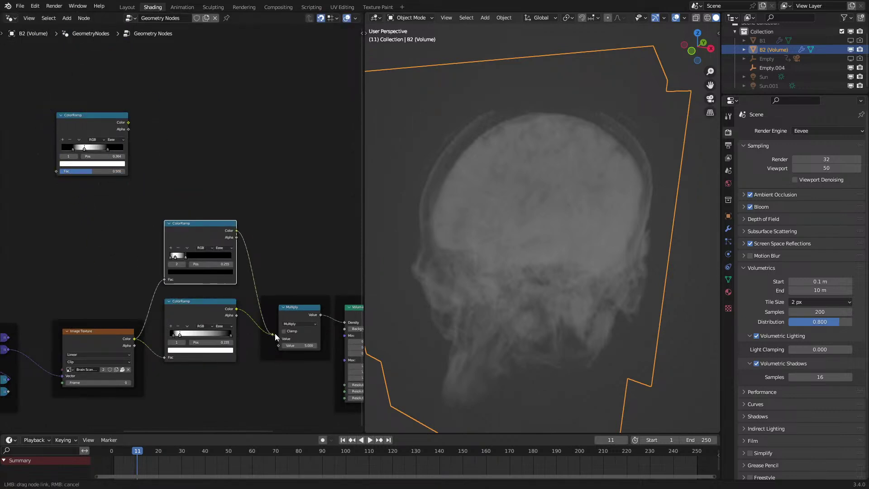
middle_click_drag(626, 302, 631, 297)
Set the Volume Cube's X, Y and Z resolution to 400.
middle_click_drag(229, 320, 105, 260)
left_click_drag(247, 331, 244, 326)
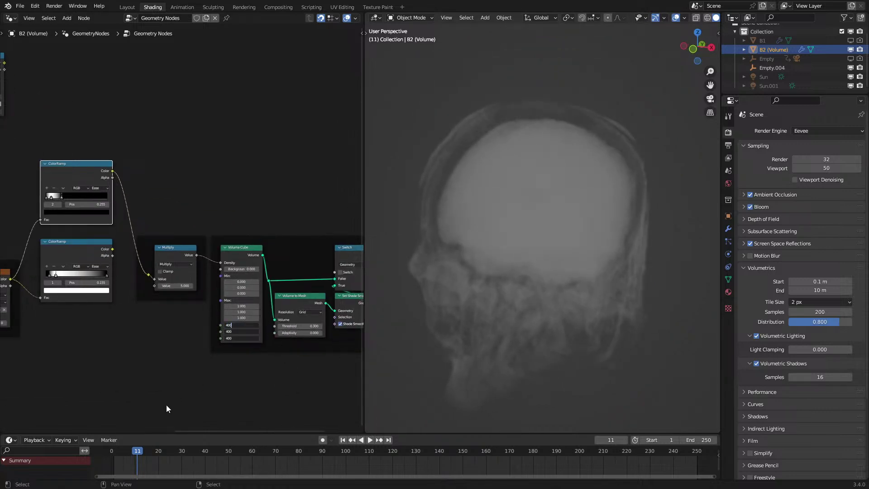
type("400")
key("Return")
middle_click_drag(483, 322, 550, 274, "shift")
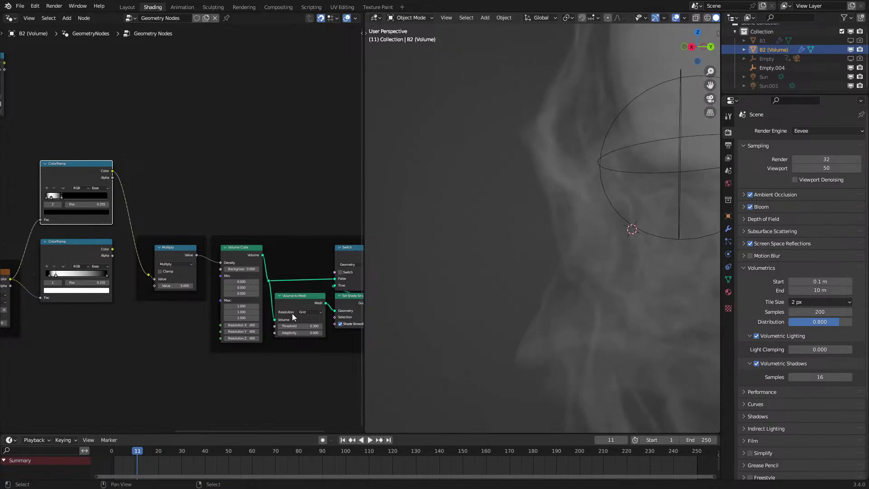
Set the Multiply node's value to 10 to increase the volume's density.
middle_click_drag(286, 309, 244, 296)
middle_click_drag(618, 278, 573, 280)
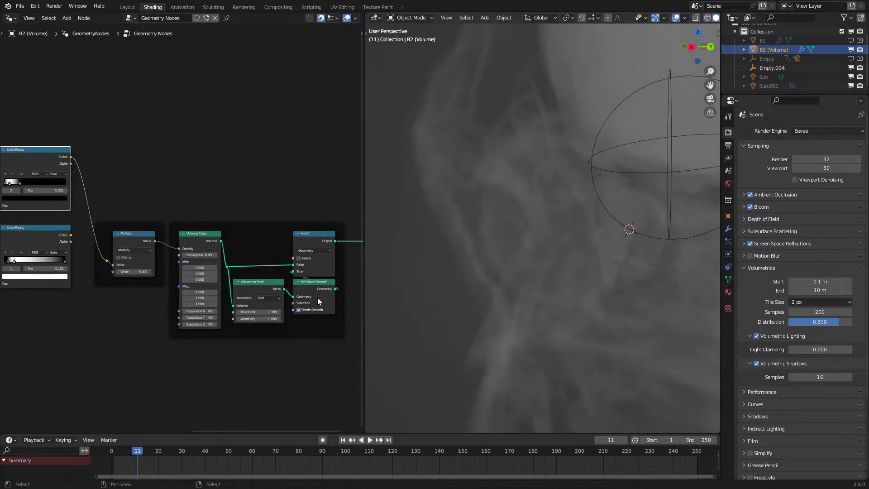
left_click(140, 271)
type("10")
key("Return")
Connect the lower ColorRamp's colour to the Multiply node's value in place of the upper ramp.
middle_click_drag(530, 257, 617, 295)
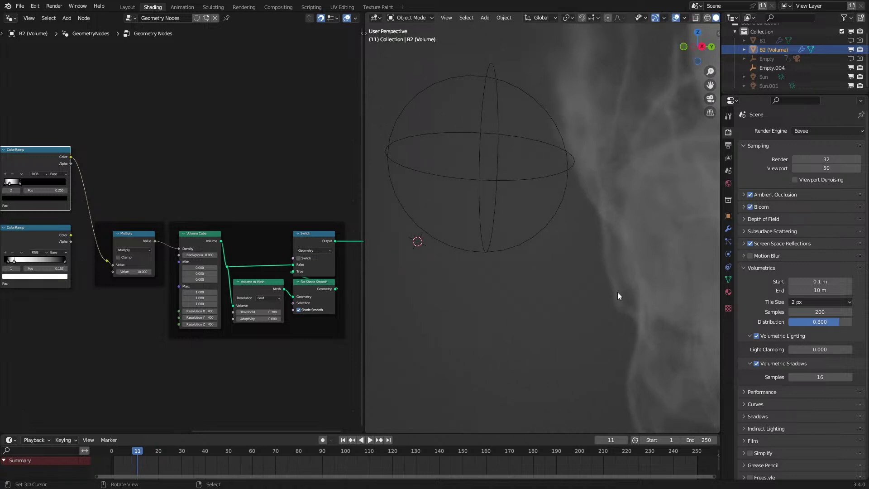
middle_click_drag(680, 292, 536, 272)
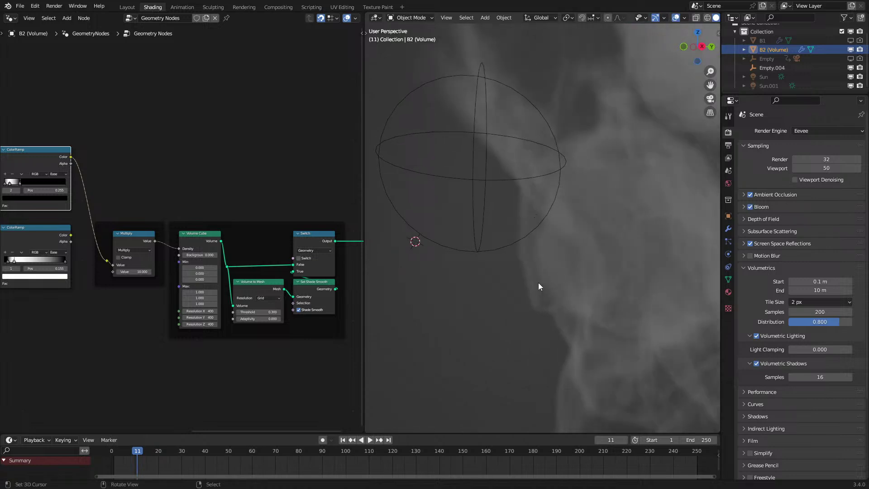
middle_click_drag(565, 229, 542, 287)
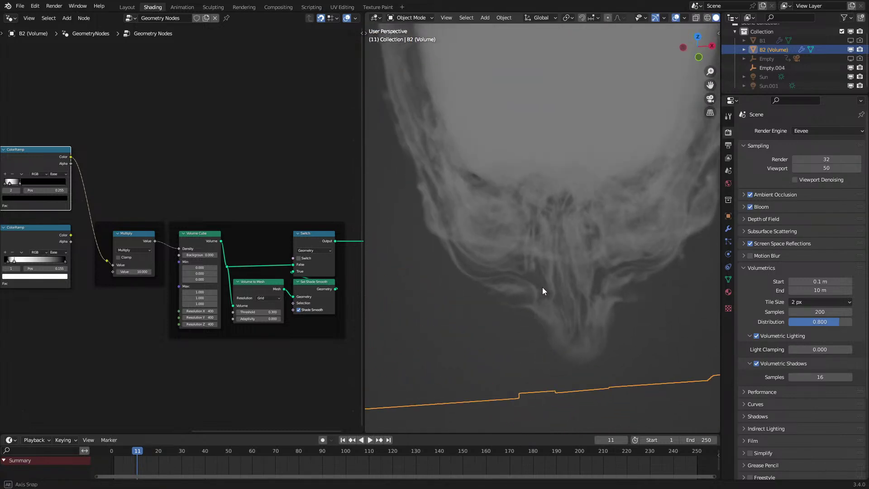
middle_click_drag(584, 254, 543, 285)
middle_click_drag(537, 245, 444, 295)
middle_click_drag(106, 265, 204, 285)
scroll(162, 263, "up", 4)
left_click_drag(162, 269, 212, 301)
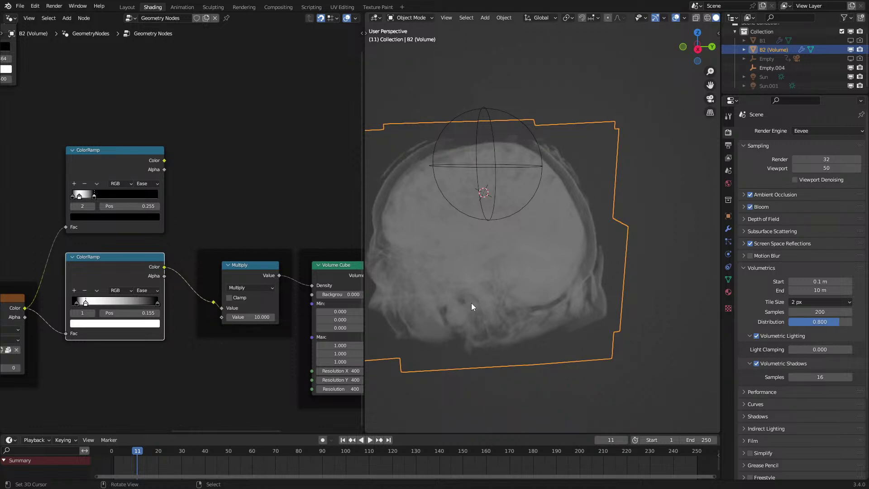
Frame the whole head volume and switch the viewport to Rendered shading.
scroll(471, 303, "down", 4)
middle_click_drag(471, 303, 539, 301)
scroll(516, 312, "up", 3)
scroll(164, 278, "down", 4)
middle_click_drag(164, 278, 147, 277)
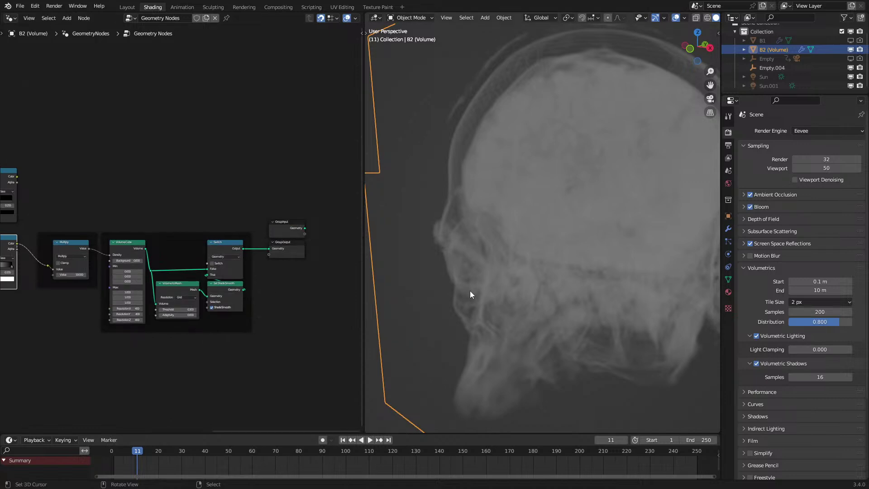
scroll(470, 290, "down", 4)
middle_click_drag(633, 210, 613, 250, "shift")
key("z")
left_click(606, 257)
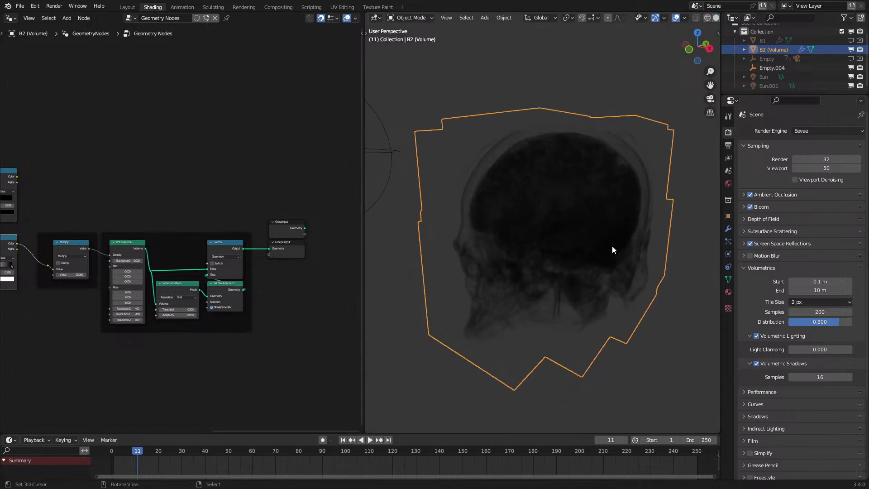
Unhide the Sun and Sun.001 lights so they illuminate the head volume.
scroll(613, 248, "down", 3)
middle_click_drag(562, 218, 576, 291)
left_click(644, 278)
left_click(626, 267)
right_click(656, 295)
Try rotating the Sun.001 light to change the lighting on the head volume.
middle_click_drag(658, 303, 627, 298)
scroll(613, 308, "up", 1)
scroll(612, 308, "up", 1)
key("r")
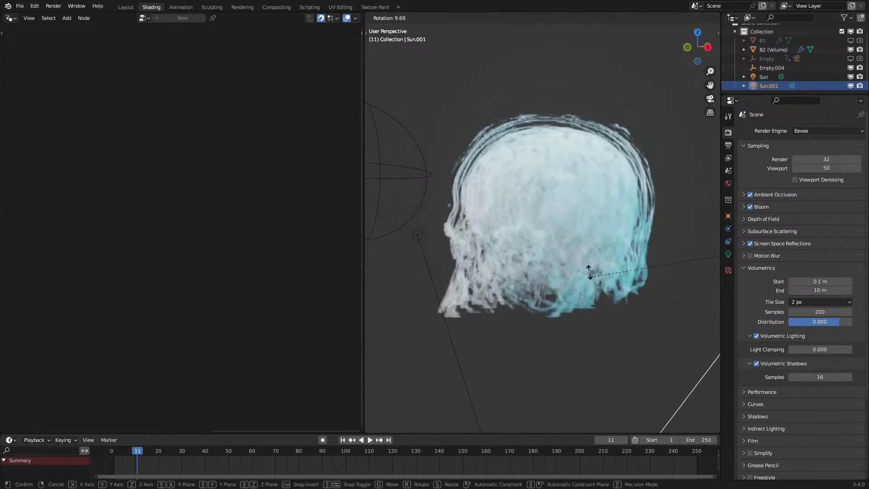
right_click(650, 81)
Set the render engine to Cycles.
left_click(823, 134)
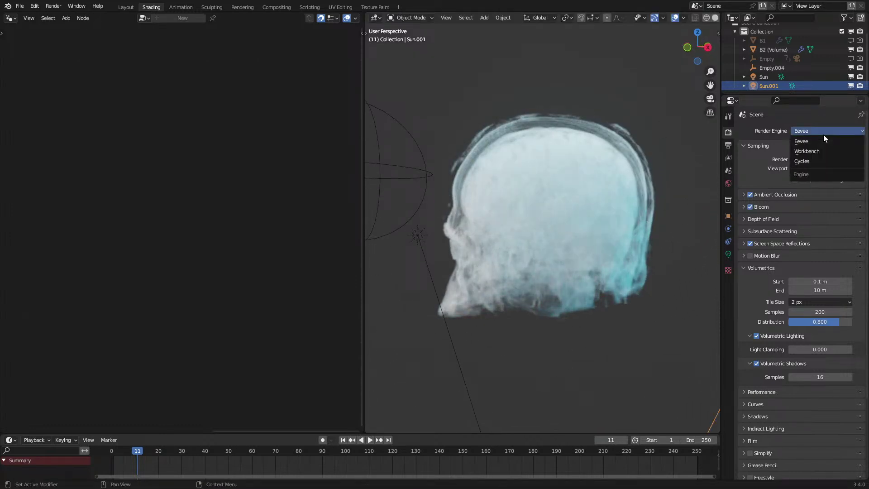
left_click(808, 162)
mouse_move(585, 195)
middle_mouse_down()
mouse_move(568, 208)
mouse_move(628, 196)
mouse_move(581, 205)
middle_mouse_up()
Select the B2 volume and set the last stop of its lower ColorRamp to position 0.201.
right_click(525, 221)
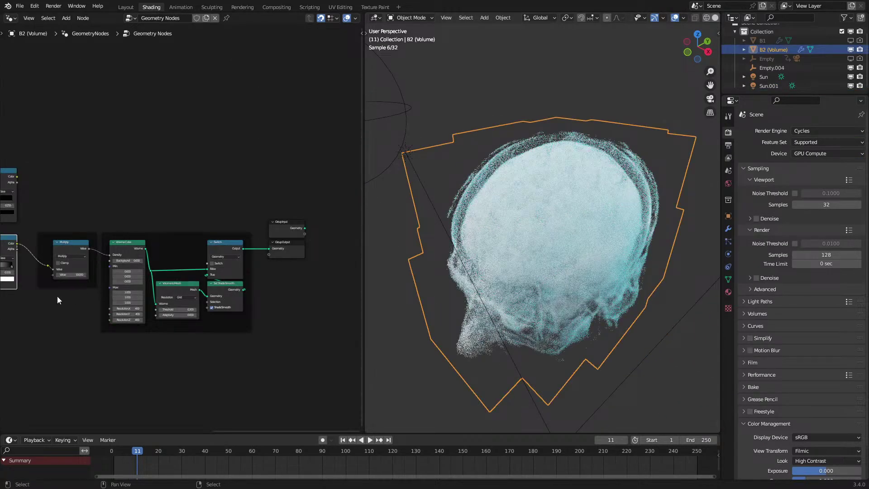
scroll(85, 296, "up", 4)
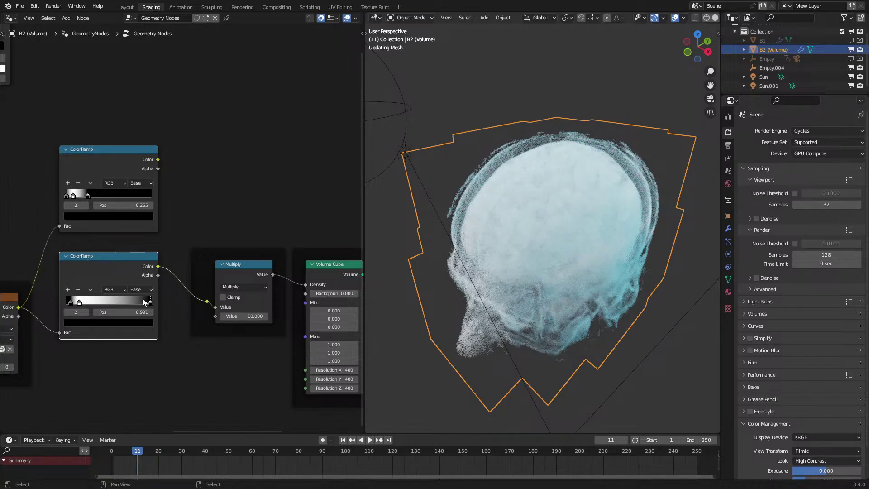
double_click(128, 311)
key("BackSpace")
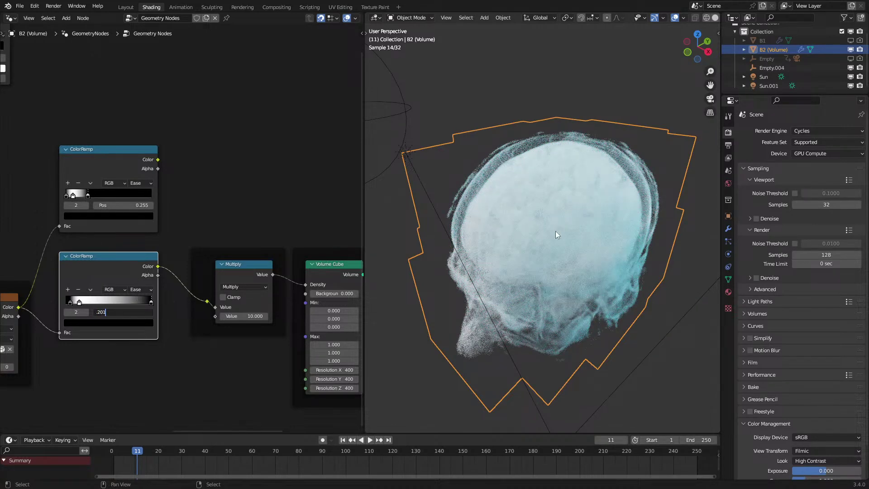
type(".201")
key("Return")
middle_click_drag(564, 228, 653, 315)
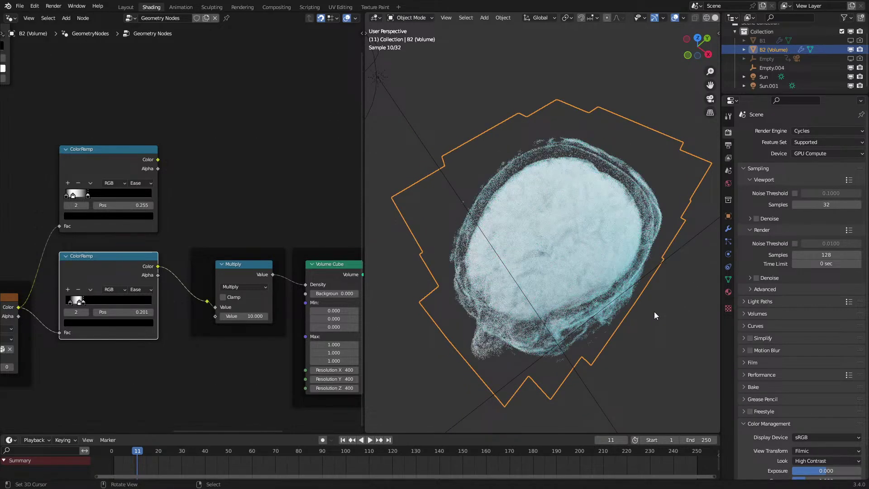
Set the Multiply node's value to 40 and hide the viewport overlays around the brain.
middle_click_drag(265, 315, 153, 279)
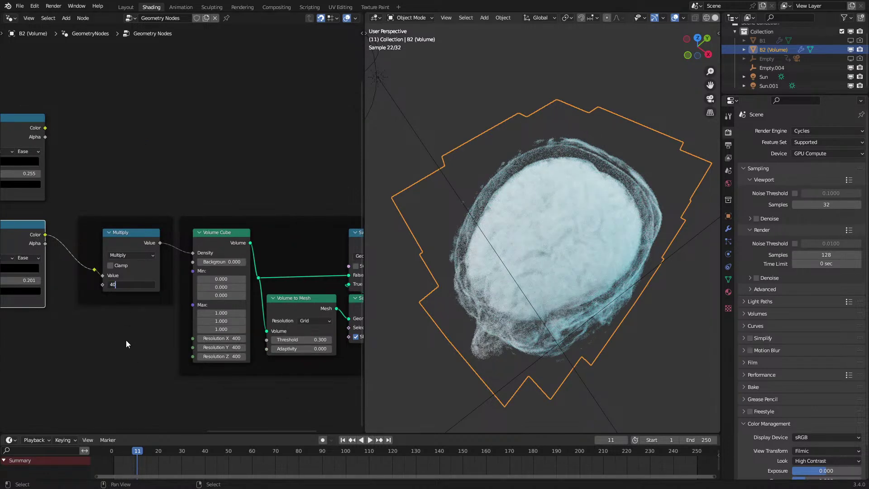
key("Return")
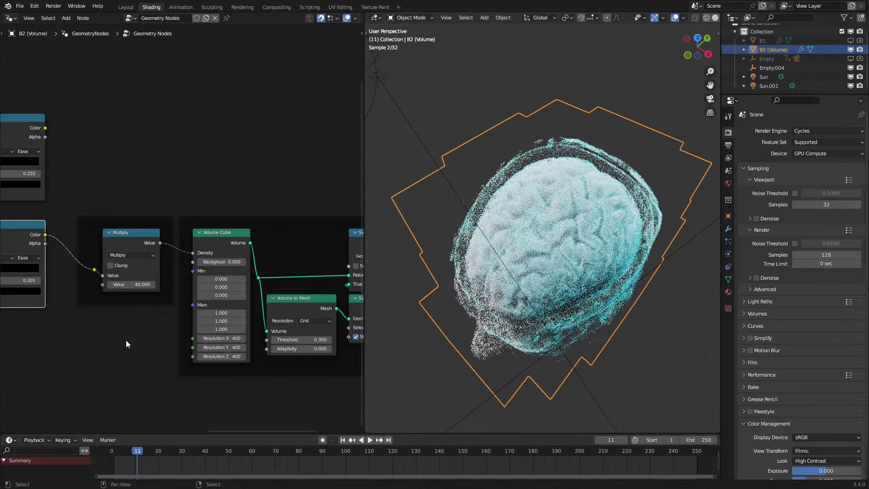
left_click(663, 18)
left_click(675, 17)
middle_click_drag(579, 136, 641, 154)
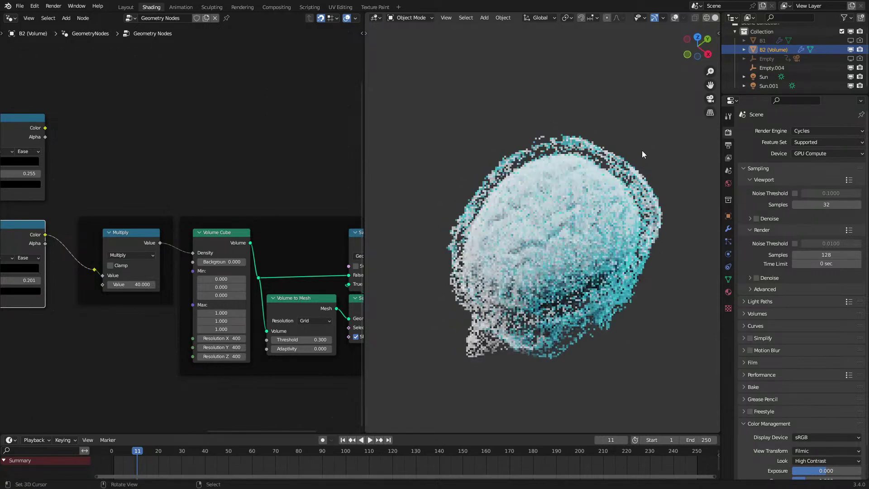
middle_click_drag(524, 147, 606, 159)
middle_click_drag(660, 153, 458, 211)
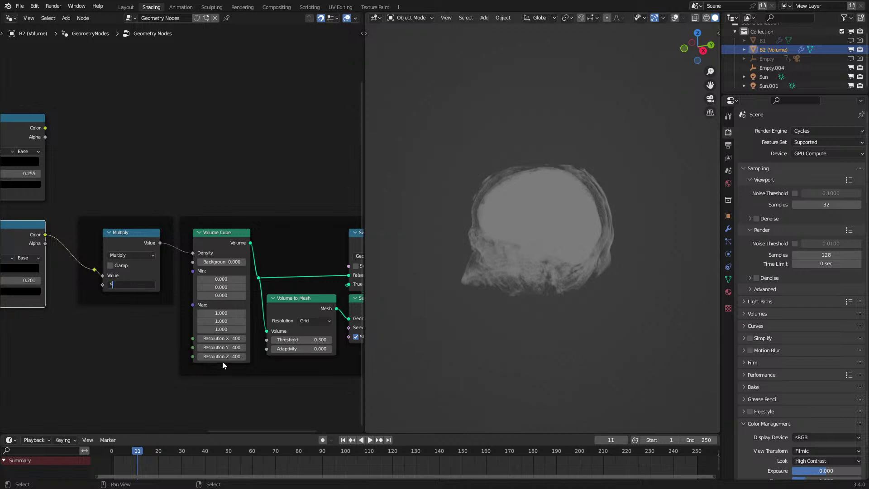
Set the Multiply node's value to 5 and the Volume Cube's resolution to 200.
type("5")
key("Return")
key("Return")
Replace the brain scan in the Image Texture node with Shoulder Scan 2.png from the Desktop.
middle_click_drag(167, 218, 125, 211)
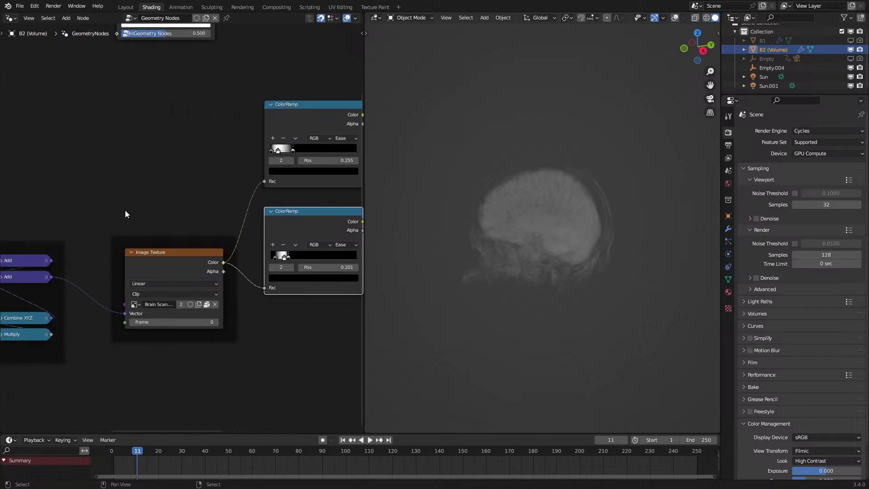
left_click(134, 304)
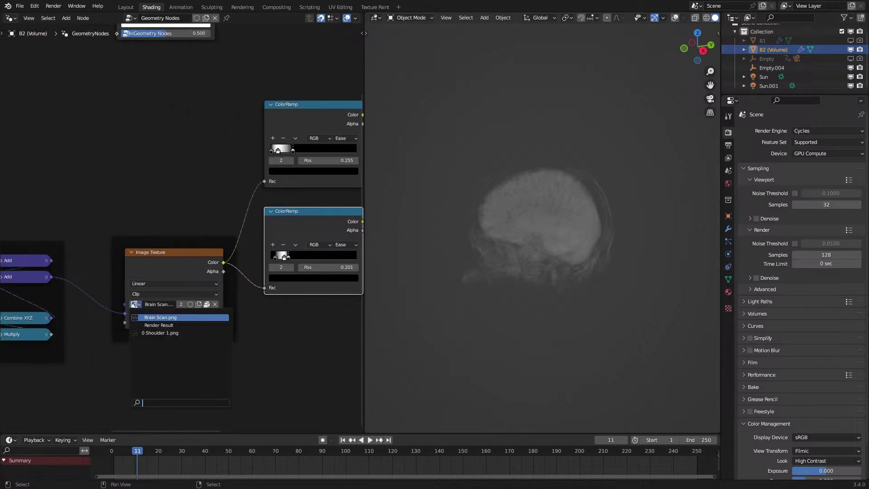
left_click(150, 333)
left_click(216, 304)
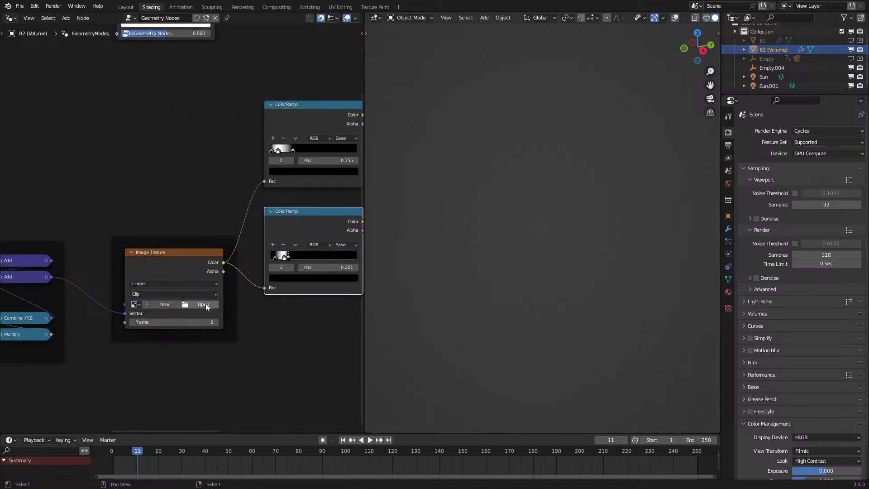
left_click(205, 303)
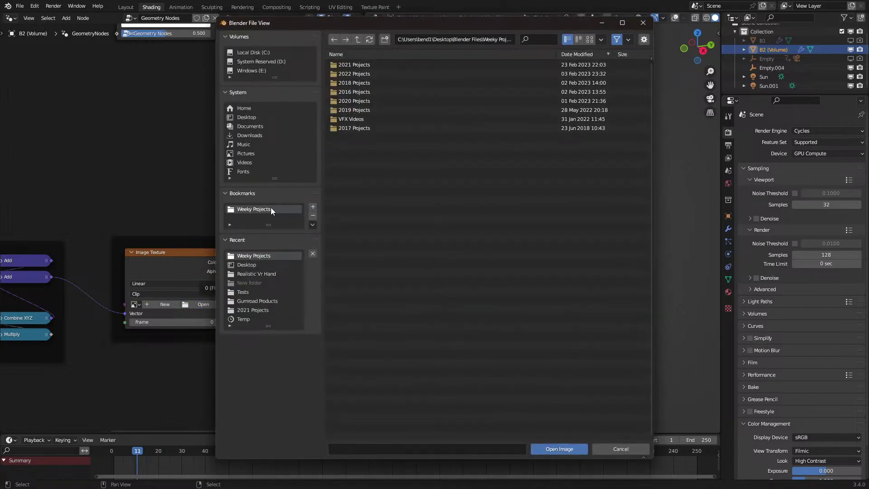
left_click(249, 265)
double_click(376, 180)
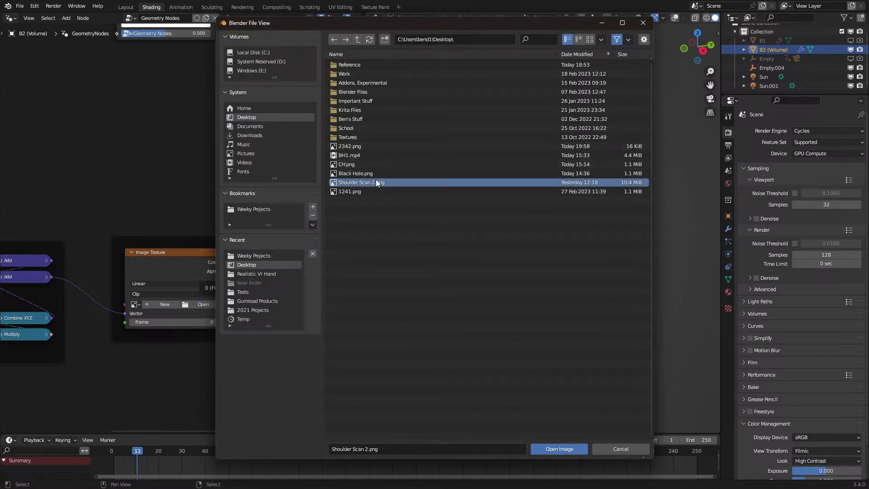
Set Slices X to 22 and change the Power node's base value in the Inputs frame.
middle_click_drag(86, 311, 188, 305)
middle_click_drag(78, 326, 255, 318)
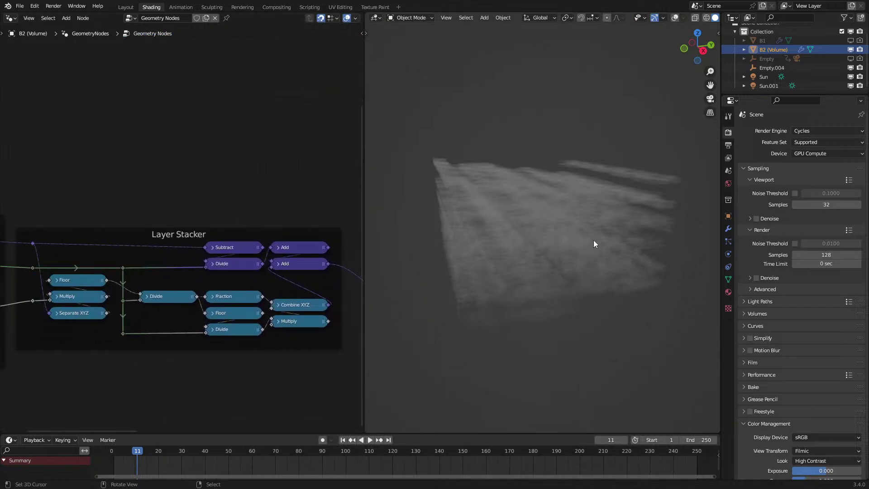
key("n")
key("n")
middle_click_drag(82, 236, 263, 242)
key("Return")
middle_click_drag(407, 211, 557, 219)
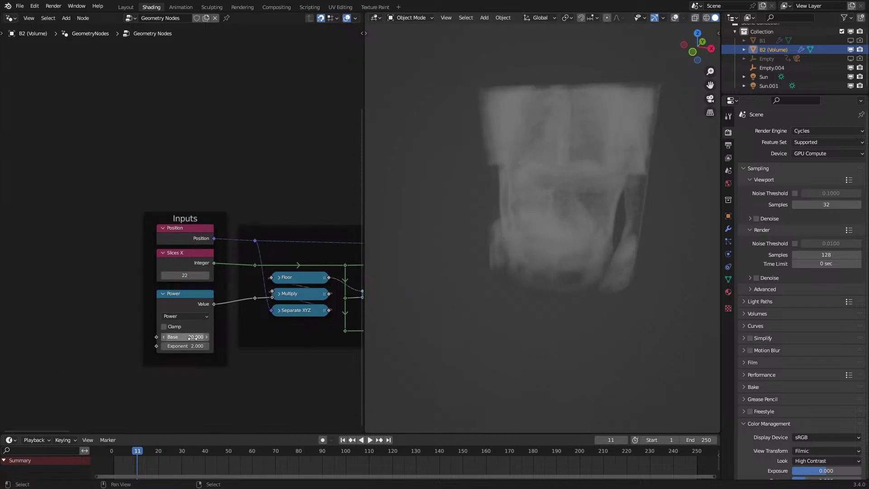
key("Return")
Narrow the lower ColorRamp's stops toward the dark end, placing the last stop at 0.065.
middle_click_drag(580, 298, 562, 308)
scroll(562, 308, "up", 4)
scroll(247, 313, "down", 4)
middle_click_drag(246, 312, 205, 326)
scroll(205, 267, "up", 9)
mouse_move(227, 278)
left_mouse_down()
mouse_move(257, 277)
mouse_move(193, 283)
mouse_move(210, 283)
left_mouse_up()
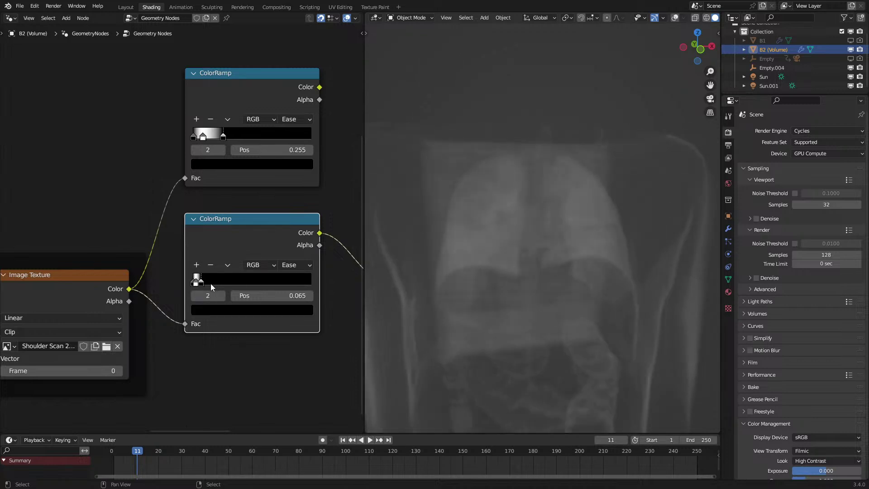
middle_click_drag(510, 243, 480, 243)
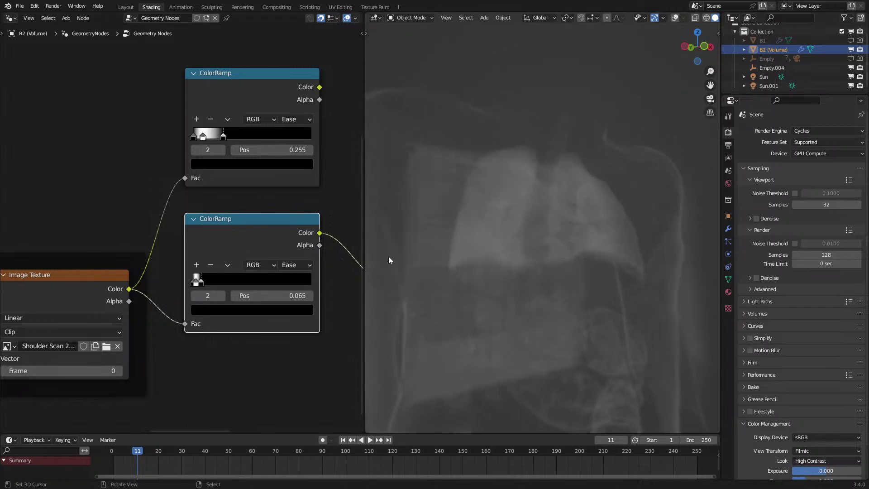
Set the Volume Cube's X and Y resolution to 300.
scroll(289, 237, "down", 3)
middle_click_drag(298, 237, 45, 240)
scroll(55, 240, "up", 2)
mouse_move(235, 365)
left_mouse_down()
mouse_move(236, 387)
mouse_move(237, 376)
left_mouse_up()
key("Escape")
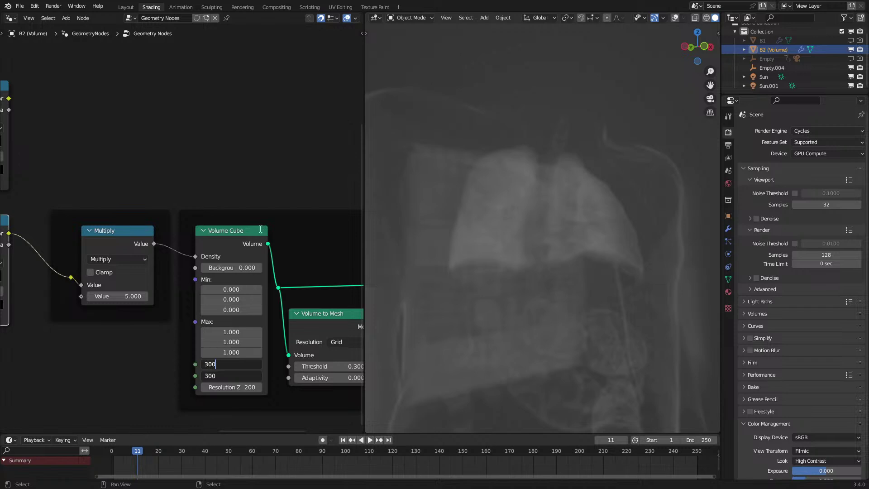
key("Return")
Set the Multiply node's value to 10 and inspect the denser torso volume from several angles.
middle_click_drag(504, 259, 568, 283)
scroll(483, 289, "down", 2)
key("Return")
middle_click_drag(603, 305, 563, 297)
middle_click_drag(474, 259, 484, 229)
middle_click_drag(583, 183, 575, 232)
middle_click_drag(569, 154, 617, 194)
middle_click_drag(525, 226, 493, 219)
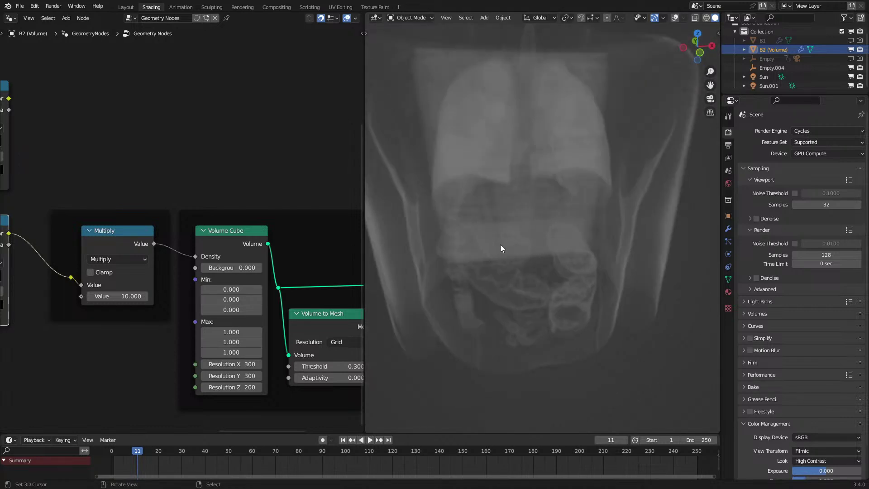
middle_click_drag(503, 247, 510, 218)
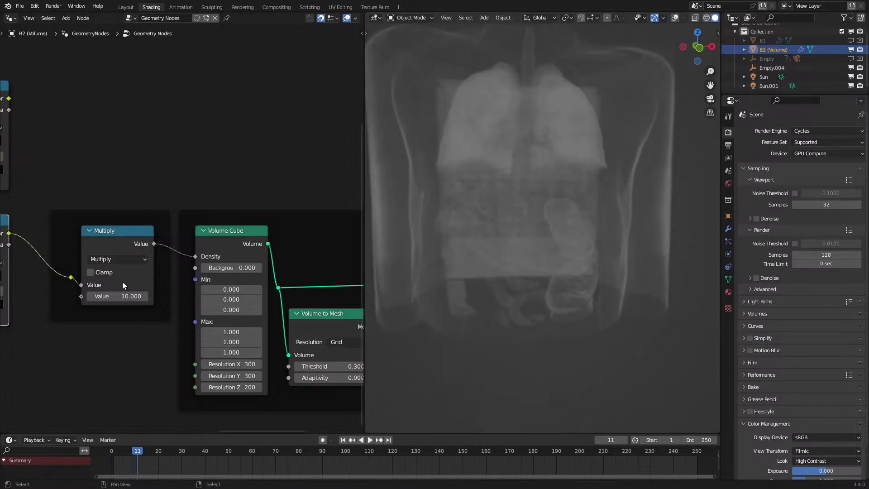
Move the last stop of the lower ColorRamp to position 0.096.
middle_click_drag(135, 275, 53, 273)
left_click_drag(204, 265, 205, 265)
mouse_move(477, 284)
middle_mouse_down()
mouse_move(484, 321)
mouse_move(443, 291)
mouse_move(510, 280)
mouse_move(446, 281)
mouse_move(411, 309)
mouse_move(468, 285)
middle_mouse_up()
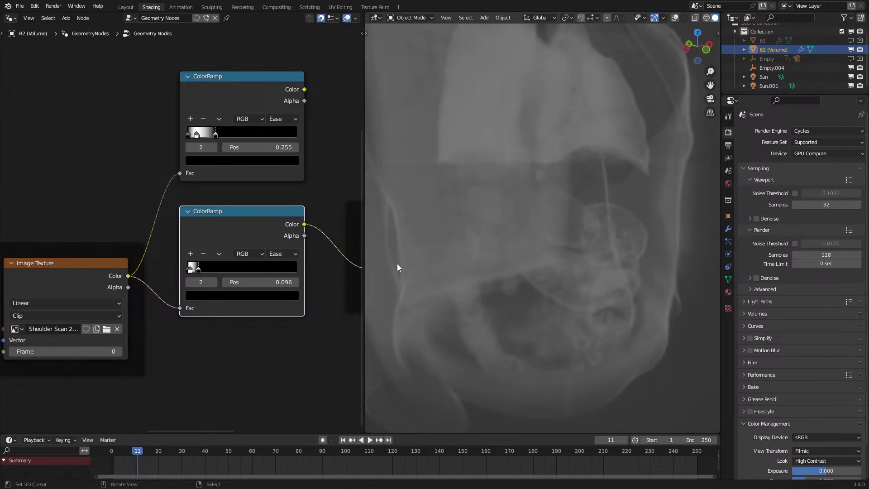
Duplicate the lower ColorRamp node and park the copy above the Image Texture as a spare.
scroll(253, 220, "down", 3)
key("shift+d")
left_click(4, 78)
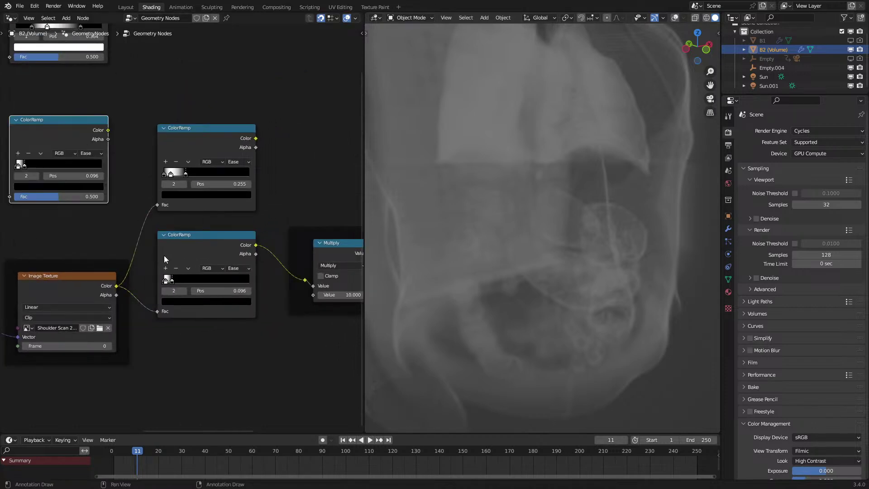
Spread the connected lower ColorRamp's stops across the range, placing the middle stop at 0.864.
scroll(171, 285, "up", 3)
mouse_move(267, 307)
left_mouse_down()
mouse_move(295, 303)
mouse_move(259, 295)
left_mouse_up()
left_click(167, 295)
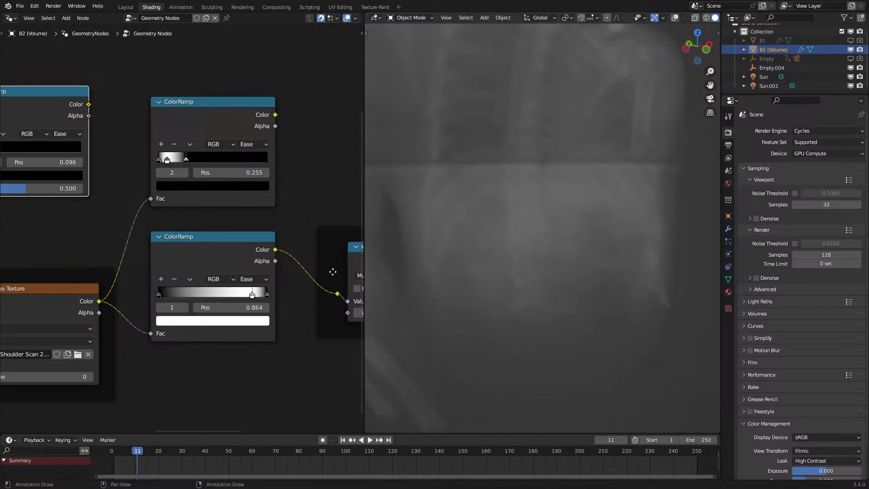
scroll(547, 246, "down", 5)
middle_click_drag(547, 246, 478, 239)
Change the color of the lower ColorRamp's last stop to white with a value of 1.
left_click(267, 293)
left_click(246, 320)
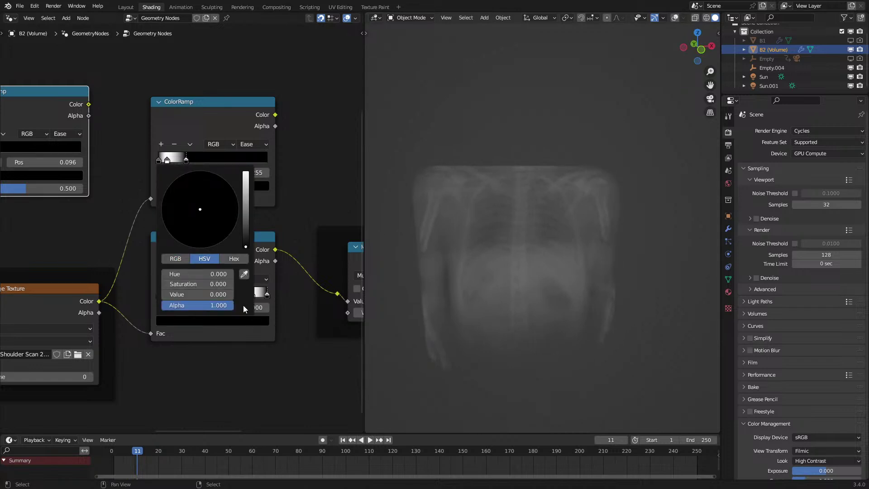
type("1")
key("Return")
middle_click_drag(542, 232, 517, 249)
Isolate the bones by raising the lower ColorRamp's black stop and moving its middle white stop to 0.291.
scroll(517, 249, "up", 4)
middle_click_drag(609, 200, 509, 217, "shift")
scroll(507, 254, "up", 4)
scroll(517, 227, "down", 3)
left_click(162, 287)
left_click_drag(218, 298, 188, 299)
left_click(214, 295)
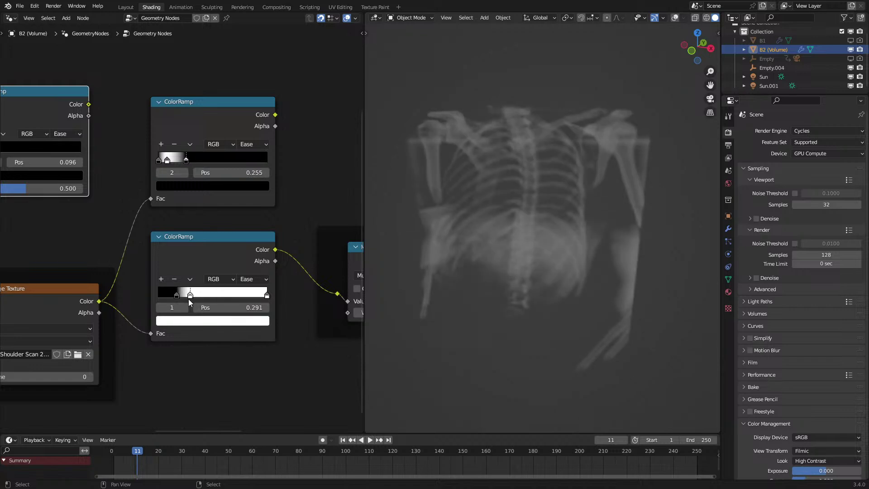
Examine the rib cage, spine, shoulders and arm bones in the volume from several angles and distances.
middle_click_drag(617, 202, 442, 254)
scroll(518, 253, "down", 3)
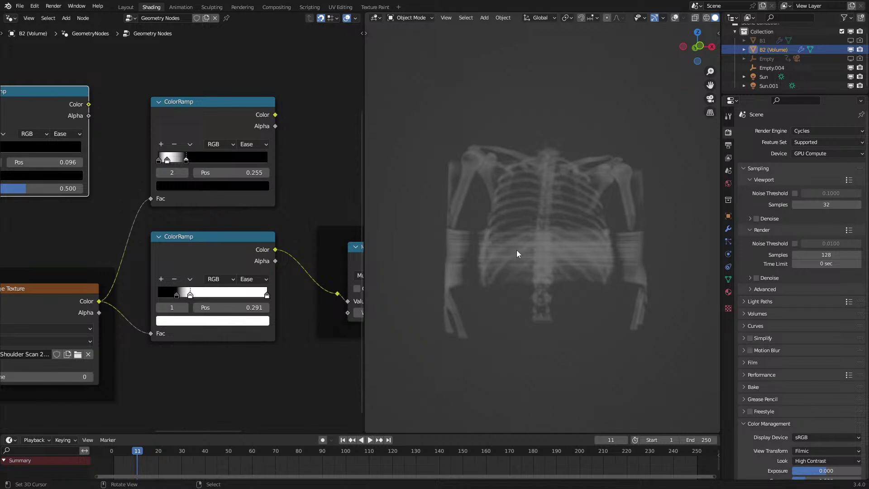
middle_click_drag(597, 214, 495, 238)
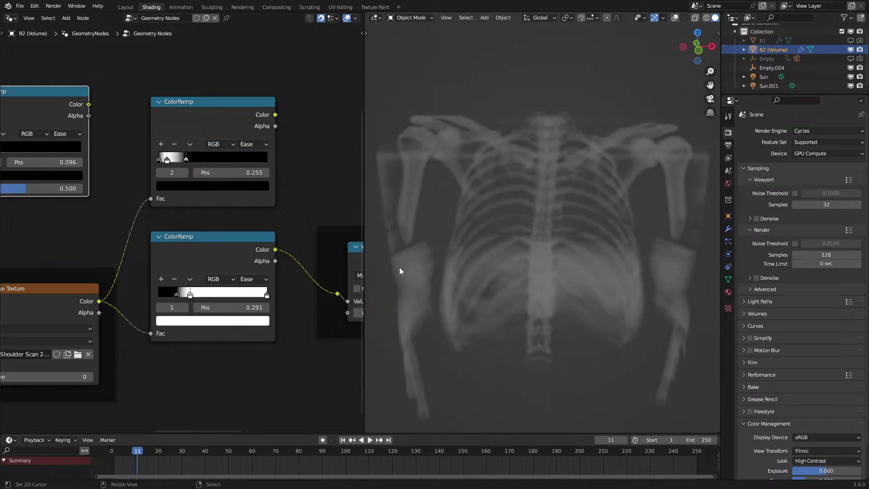
middle_click_drag(520, 249, 539, 232)
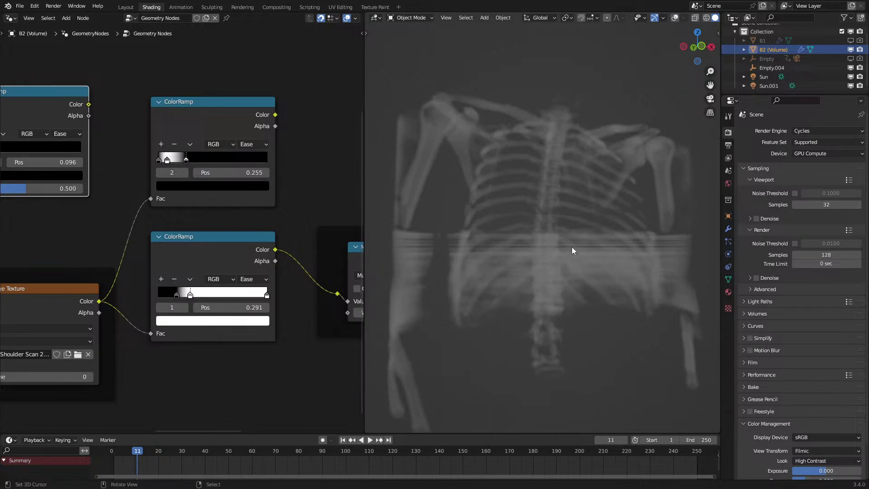
middle_click_drag(572, 196, 501, 238)
middle_click_drag(551, 222, 544, 257, "shift")
scroll(554, 245, "up", 2)
scroll(583, 235, "down", 5)
scroll(573, 207, "up", 4)
middle_click_drag(451, 246, 530, 229)
scroll(483, 235, "up", 3)
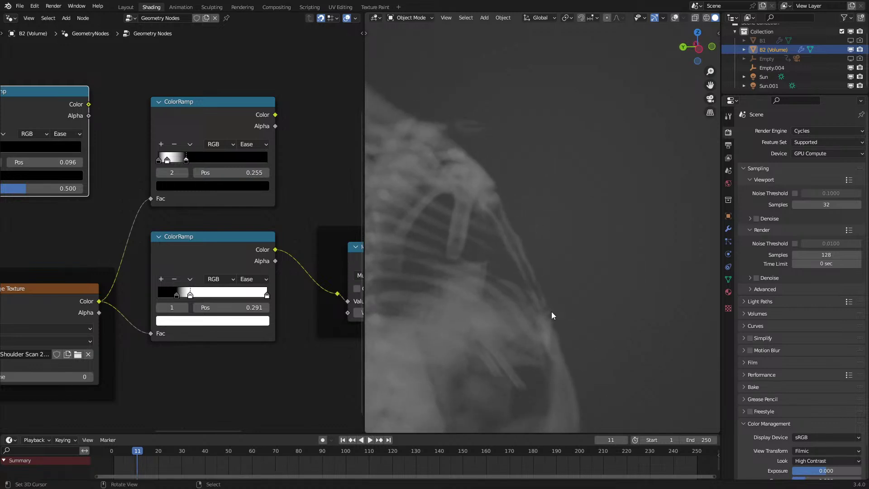
middle_click_drag(559, 282, 515, 263)
middle_click_drag(504, 354, 486, 249)
middle_click_drag(541, 318, 518, 267)
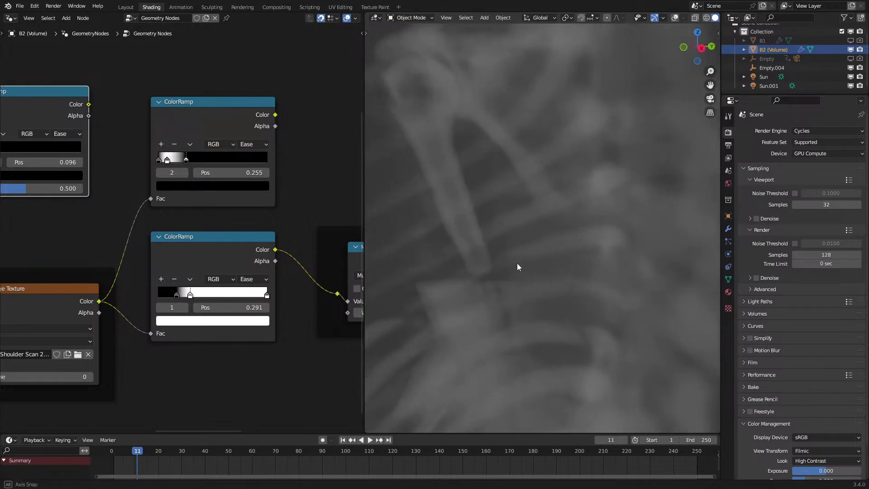
Set the Volume Cube's X, Y and Z resolution to 400 and inspect the skeleton in finer detail.
scroll(91, 325, "down", 7)
middle_click_drag(180, 308, 40, 279)
scroll(240, 338, "up", 7)
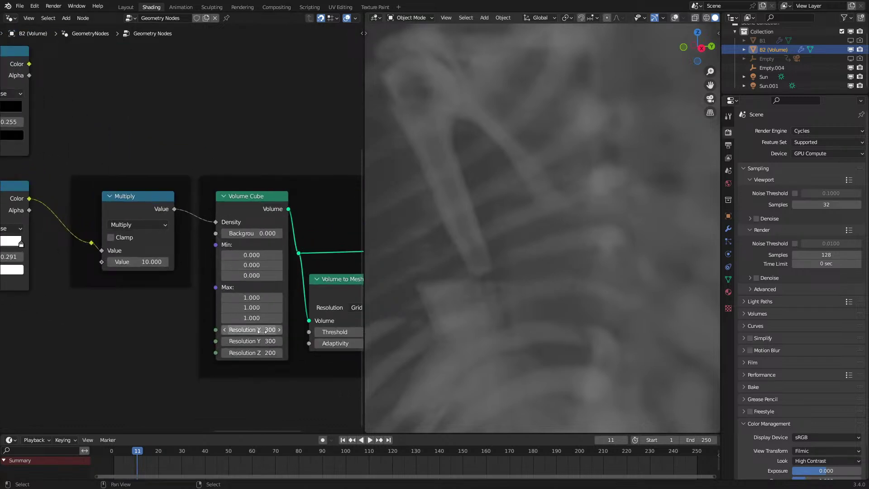
left_click_drag(262, 331, 287, 342)
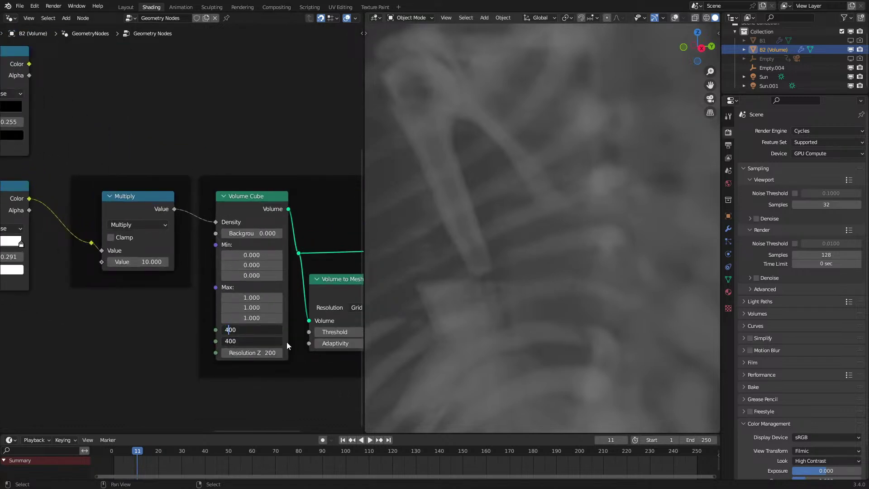
key("Return")
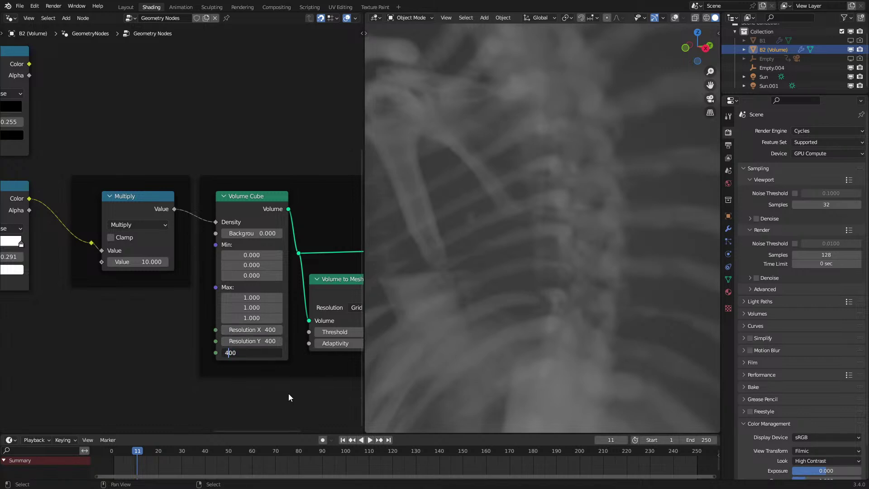
key("Return")
middle_click_drag(399, 325, 544, 255)
scroll(427, 264, "down", 6)
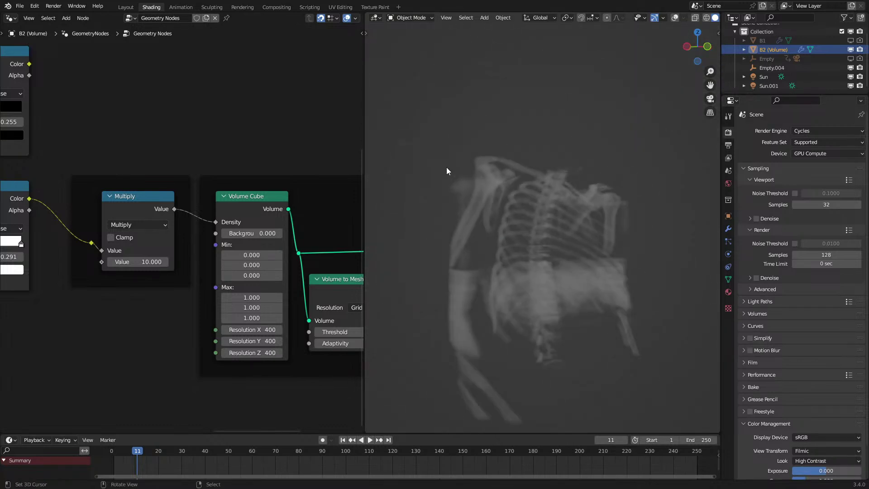
scroll(152, 271, "down", 2)
middle_click_drag(152, 274, 346, 238)
middle_click_drag(487, 226, 511, 204)
scroll(232, 227, "down", 2)
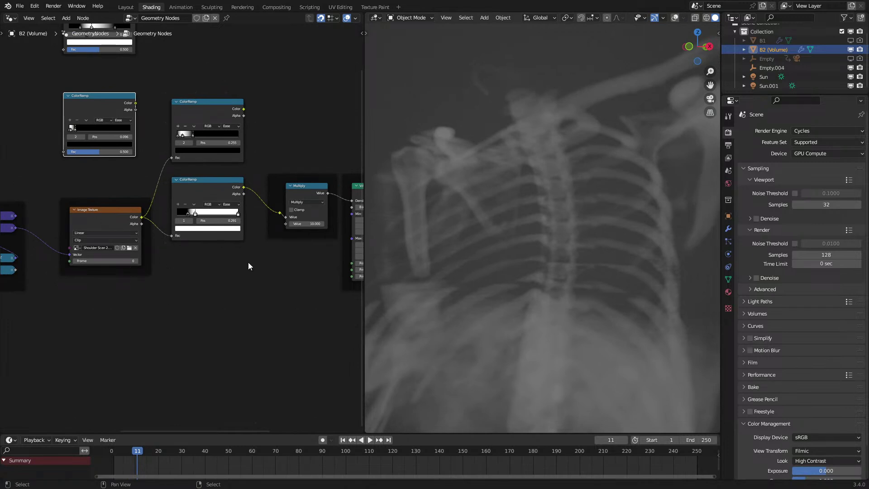
Set the Volume Cube's X, Y and Z resolution to 200 after viewing the skeleton from the front.
middle_click_drag(454, 234, 496, 241)
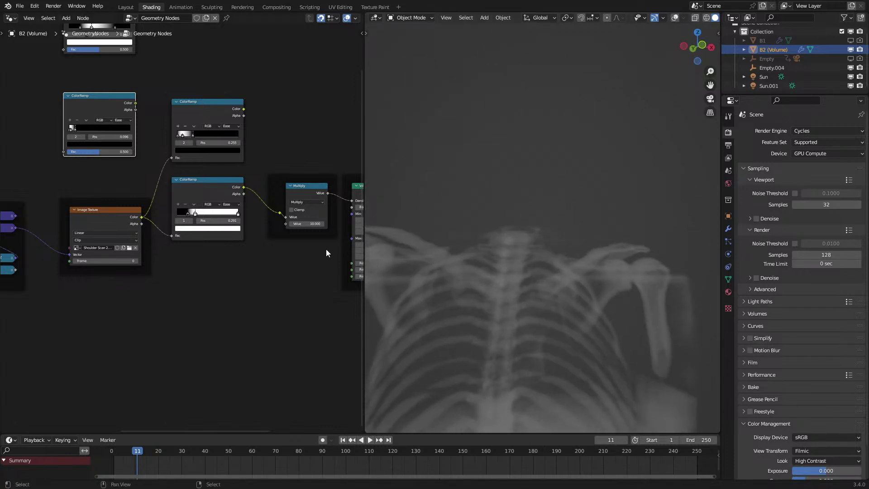
middle_click_drag(572, 257, 454, 236)
scroll(194, 247, "up", 5)
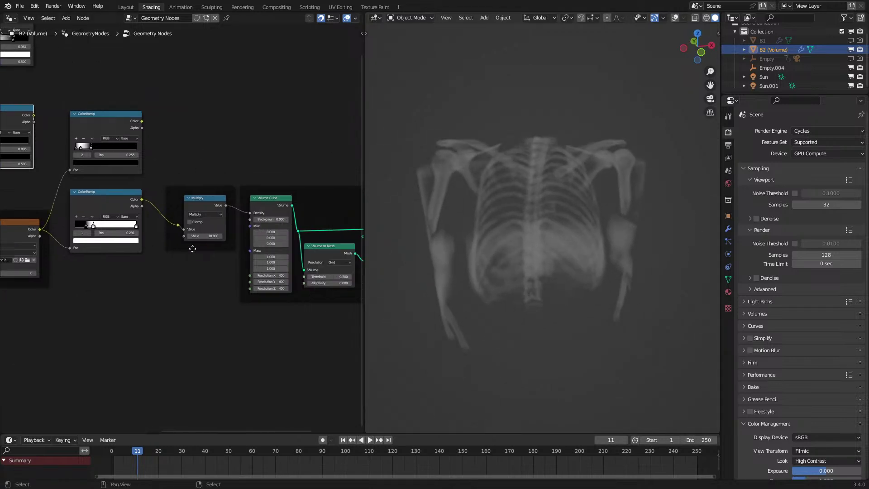
left_click_drag(314, 308, 313, 323)
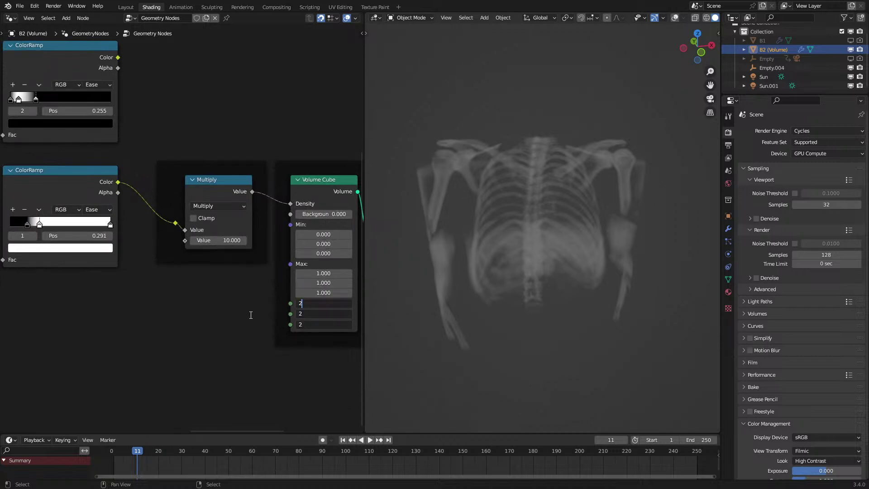
type("200")
key("Return")
Move the lower ColorRamp's middle white stop to 0.268 and change its last stop's color to black.
middle_click_drag(146, 254, 300, 303)
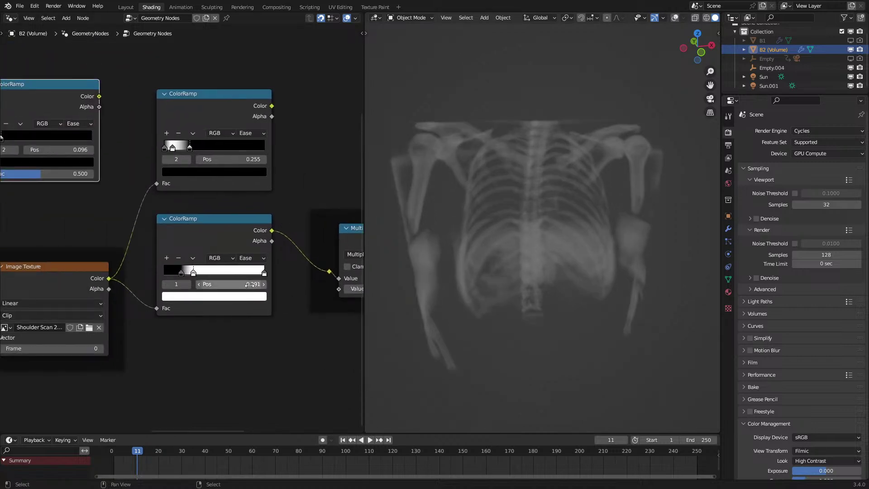
mouse_move(193, 274)
left_mouse_down()
mouse_move(237, 271)
mouse_move(177, 284)
mouse_move(196, 290)
left_mouse_up()
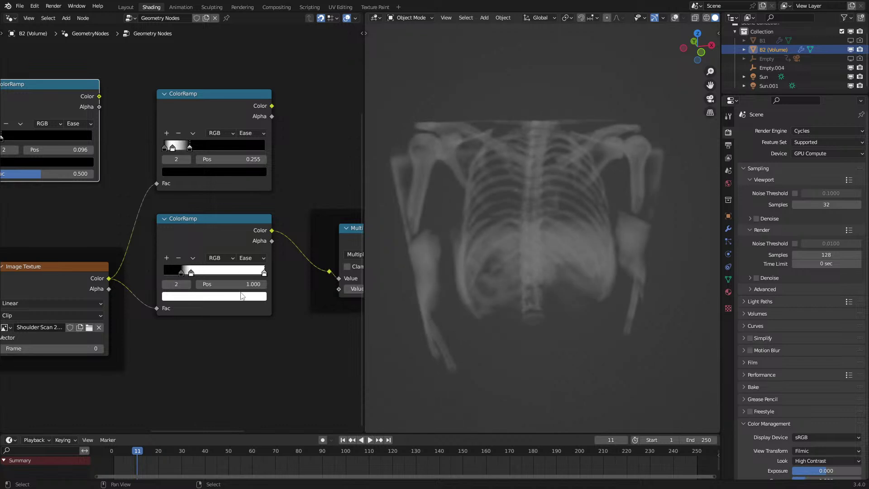
left_click(216, 298)
scroll(185, 203, "down", 10)
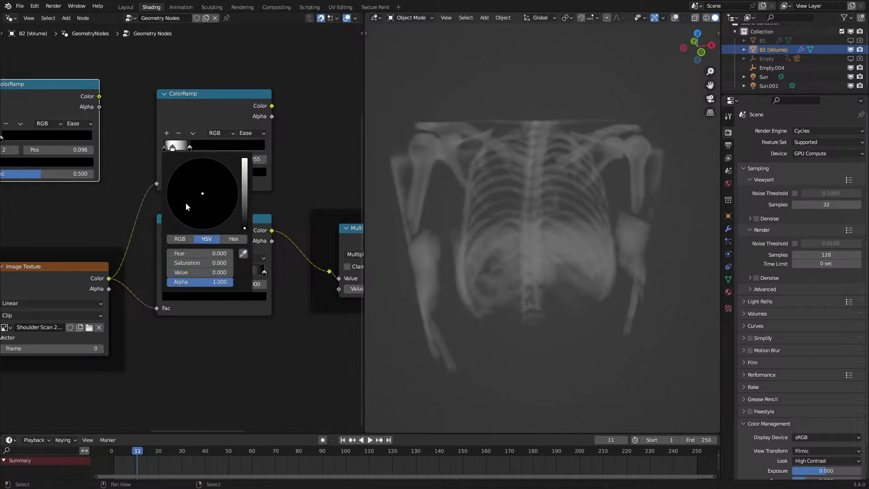
Try Linear interpolation on the lower ColorRamp and undo that change.
left_click(254, 257)
left_click(282, 288)
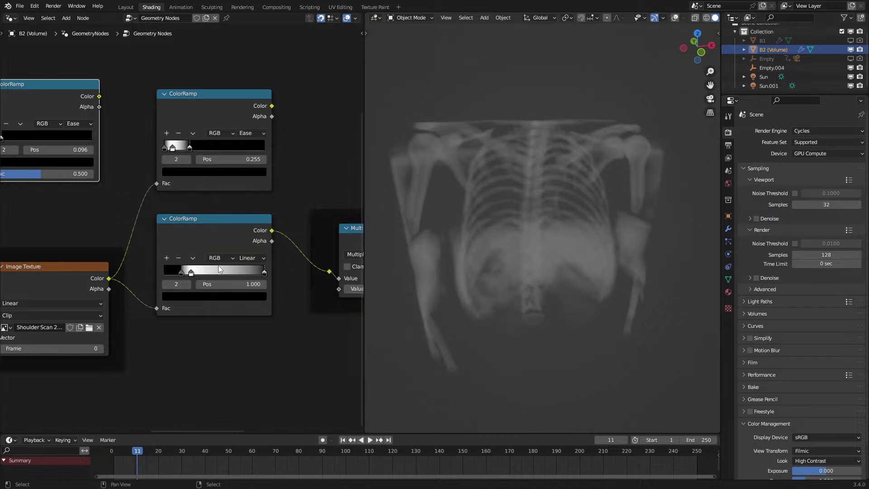
key("ctrl+z")
Move the lower ColorRamp's first black stop to the start of the ramp and bring its last black stop close to the white stop.
scroll(187, 287, "up", 2)
mouse_move(173, 289)
left_mouse_down()
mouse_move(165, 291)
mouse_move(186, 290)
mouse_move(165, 291)
left_mouse_up()
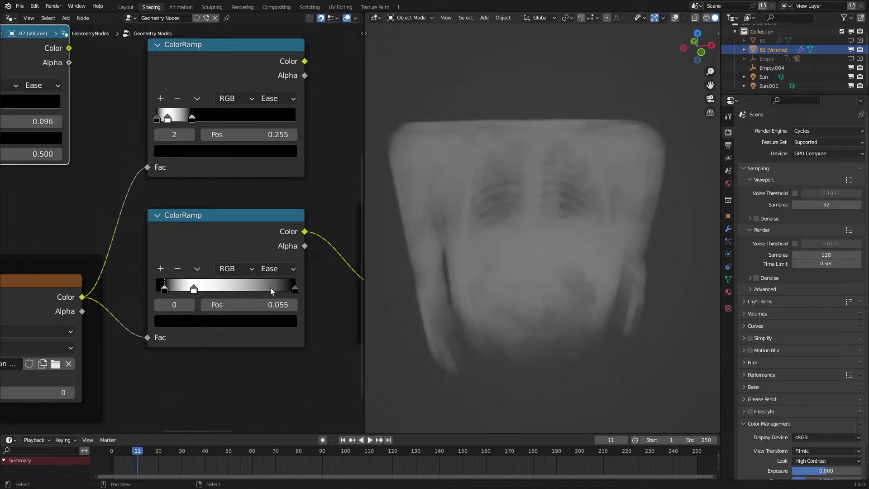
left_click_drag(242, 293, 194, 290)
middle_click_drag(476, 268, 530, 258)
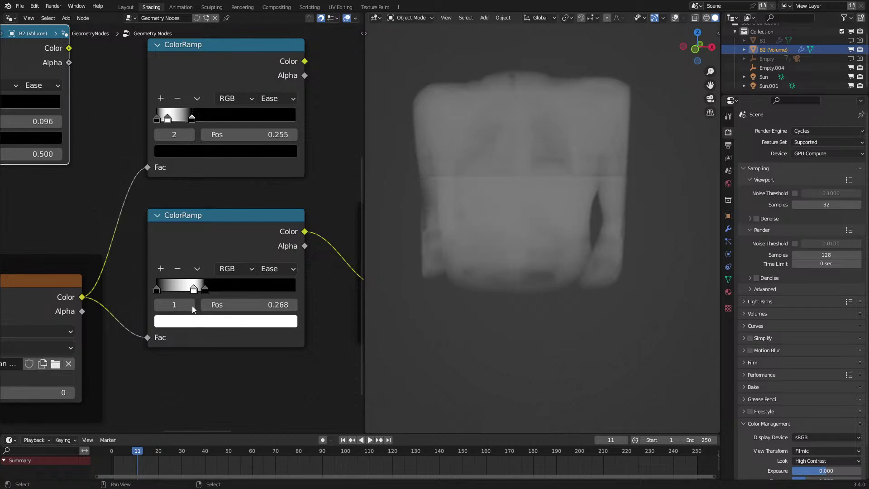
Move the lower ColorRamp's last black stop out to 1.000, inspect the torso volume, and bring the stop in to 0.514.
left_click_drag(204, 288, 327, 283)
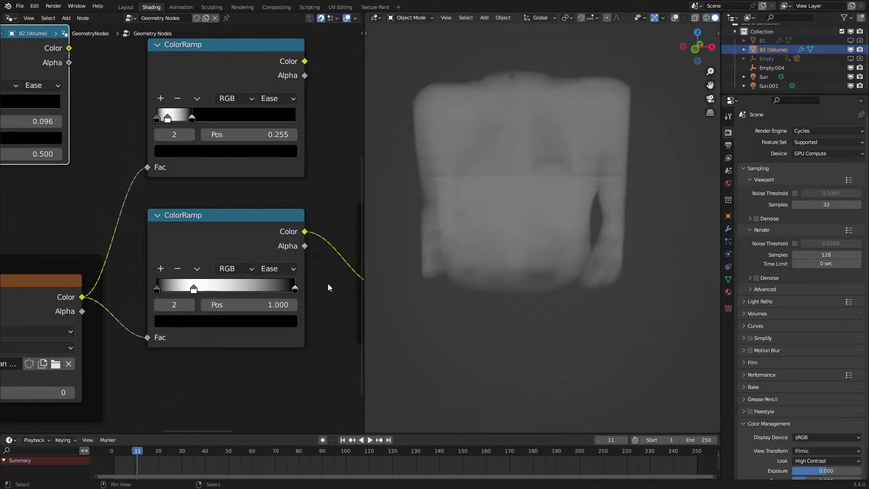
mouse_move(470, 272)
middle_mouse_down()
mouse_move(531, 276)
mouse_move(504, 270)
mouse_move(514, 237)
mouse_move(465, 240)
mouse_move(455, 300)
mouse_move(558, 249)
mouse_move(559, 285)
mouse_move(546, 233)
mouse_move(475, 269)
middle_mouse_up()
scroll(588, 247, "up", 5)
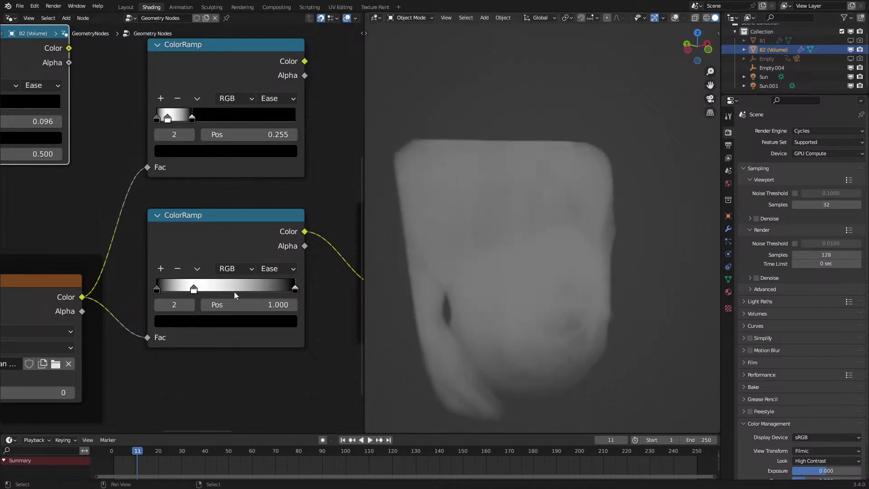
left_click_drag(234, 294, 213, 292)
Assign Brain Scan.png as the image of the Image Texture node.
scroll(154, 253, "down", 3)
middle_click_drag(99, 277, 235, 240)
scroll(178, 284, "up", 4)
middle_click_drag(178, 285, 186, 300)
left_click(200, 273)
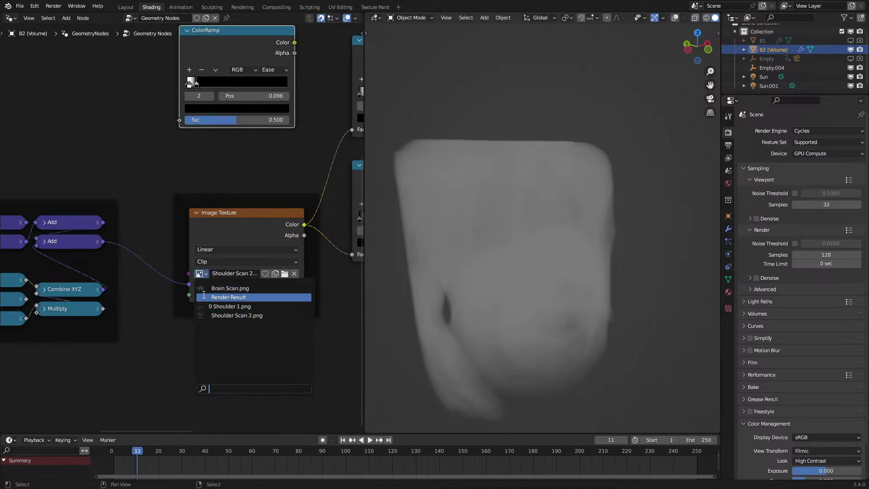
left_click(201, 287)
Match the slice layout to the brain scan by setting Slices X to 16 and the Power node's Base to 20.
scroll(162, 285, "down", 2)
middle_click_drag(164, 288, 183, 288)
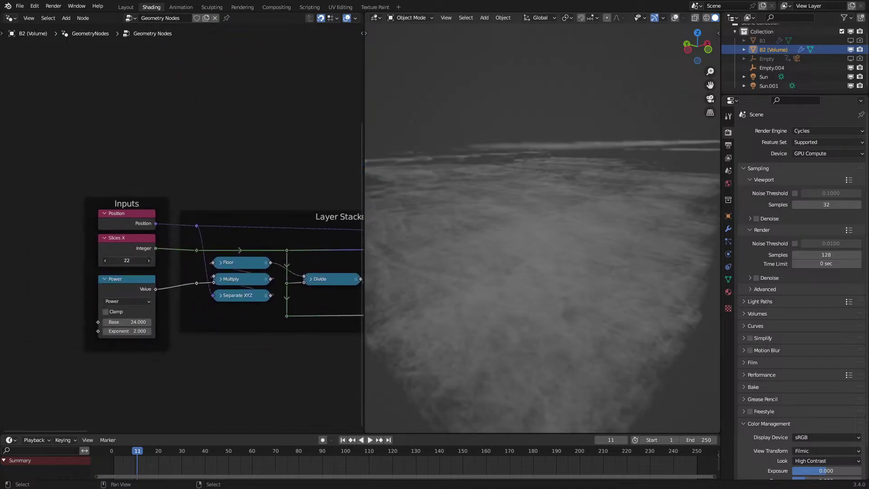
key("Return")
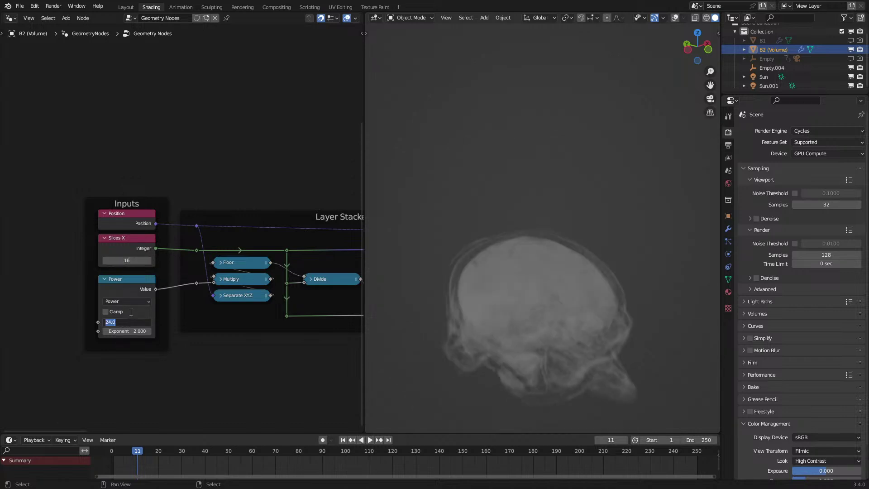
type("20")
key("Return")
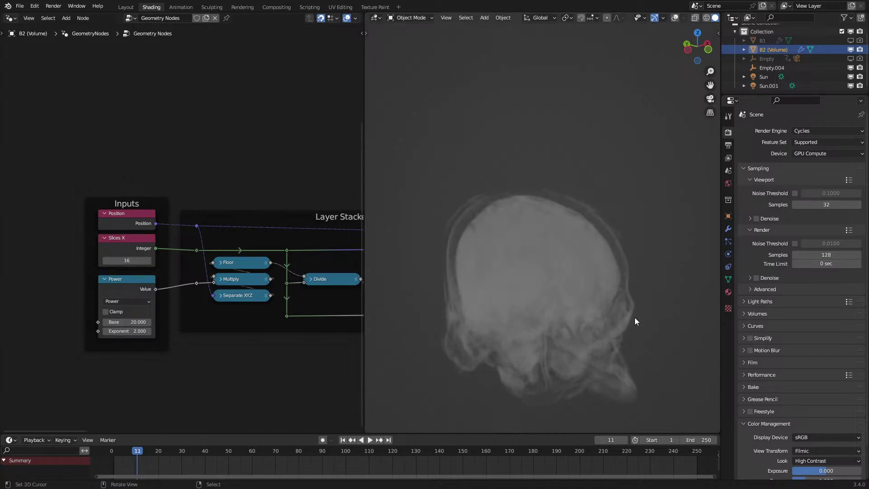
middle_click_drag(635, 292, 562, 273)
scroll(273, 276, "down", 3)
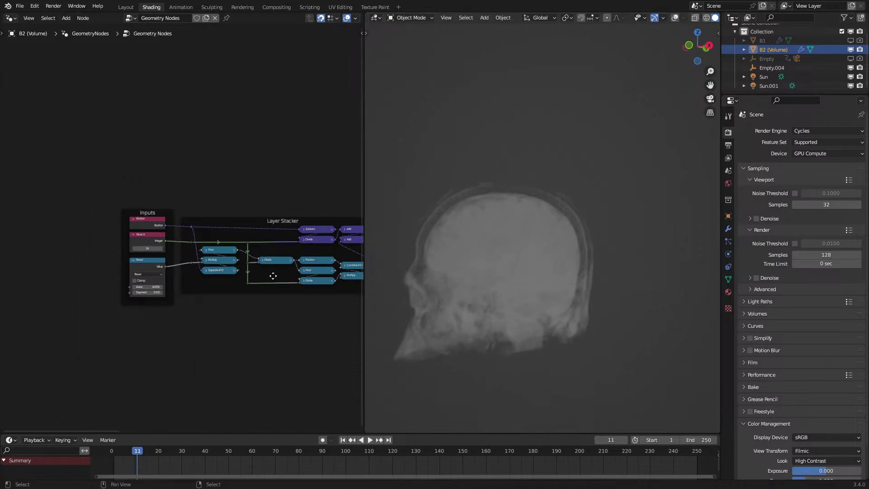
Isolate the skull in the volume, enable the Switch node to output it as a mesh, and inspect the eye socket.
middle_click_drag(273, 276, 2, 316)
middle_click_drag(182, 276, 68, 299)
scroll(94, 301, "up", 2)
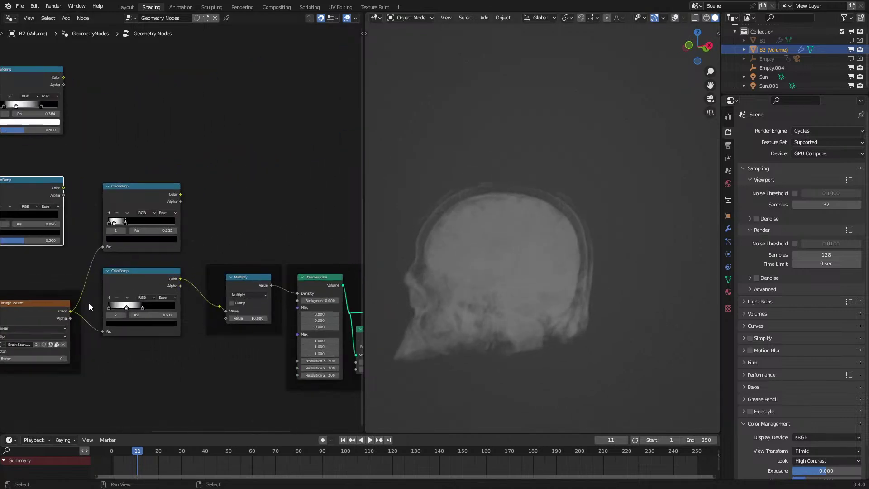
mouse_move(321, 292)
middle_mouse_down()
mouse_move(176, 250)
mouse_move(142, 250)
middle_mouse_up()
scroll(235, 276, "up", 2)
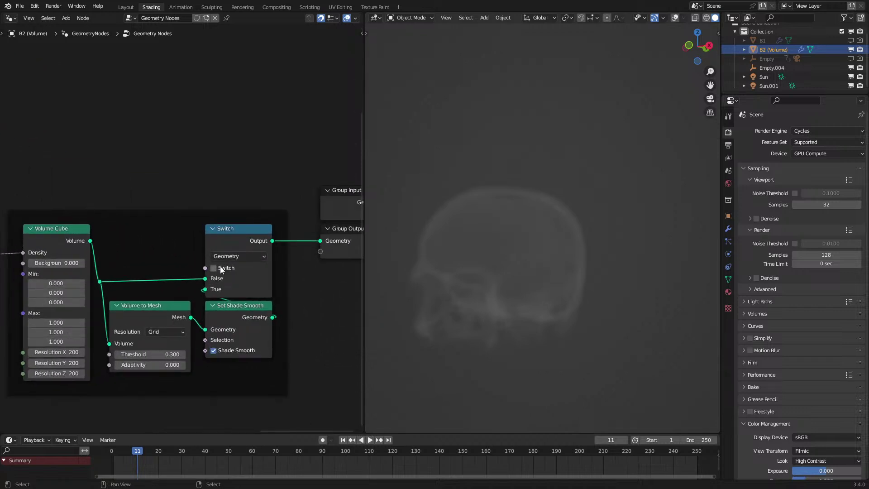
left_click(220, 267)
scroll(611, 292, "up", 1)
middle_click_drag(506, 302, 580, 240, "shift")
middle_click_drag(489, 290, 561, 284)
scroll(560, 249, "up", 5)
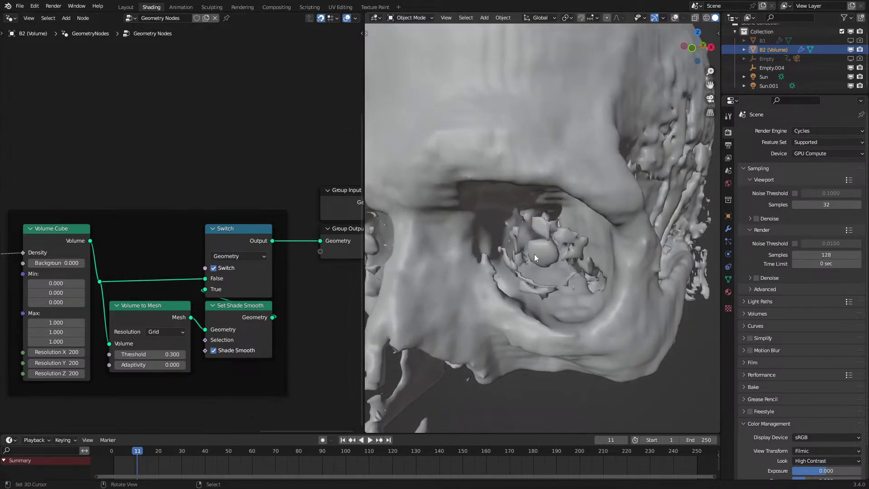
Set the Volume Cube's X, Y and Z resolution to 400 and inspect the skull mesh from the front, sides and up close.
left_click_drag(68, 373, 67, 347)
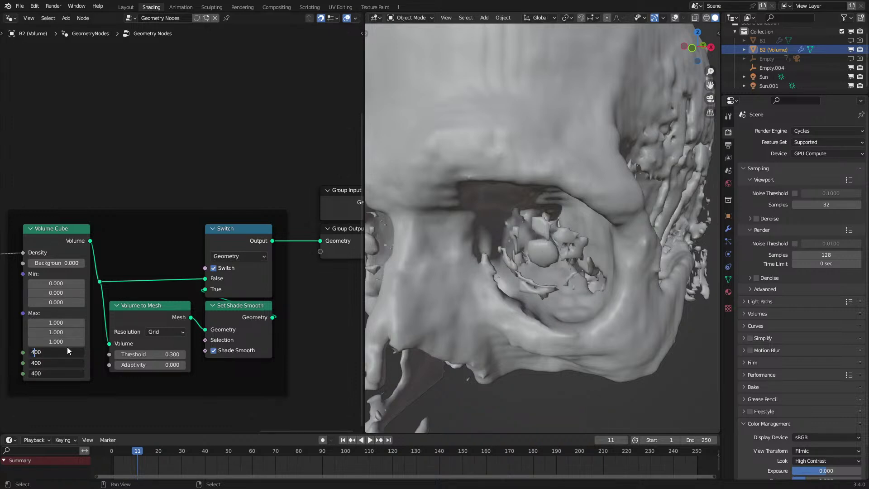
key("Return")
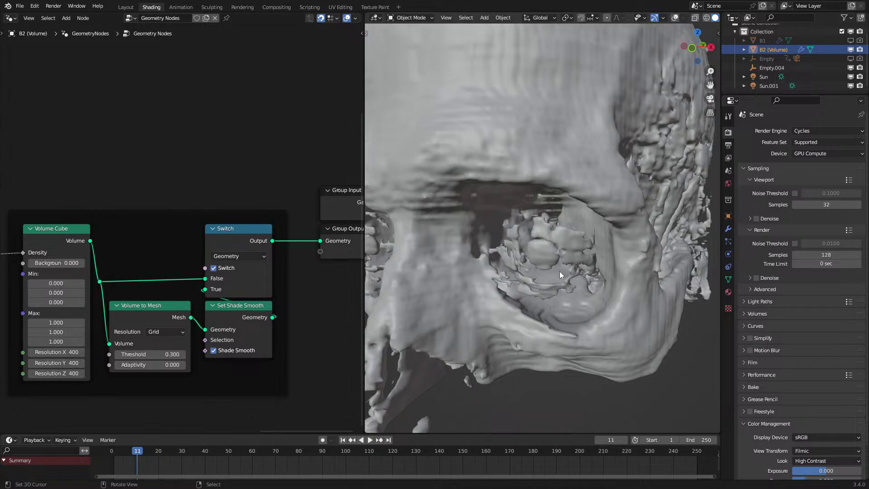
scroll(567, 266, "down", 5)
middle_click_drag(576, 260, 579, 258)
scroll(566, 267, "down", 5)
middle_click_drag(556, 165, 531, 208)
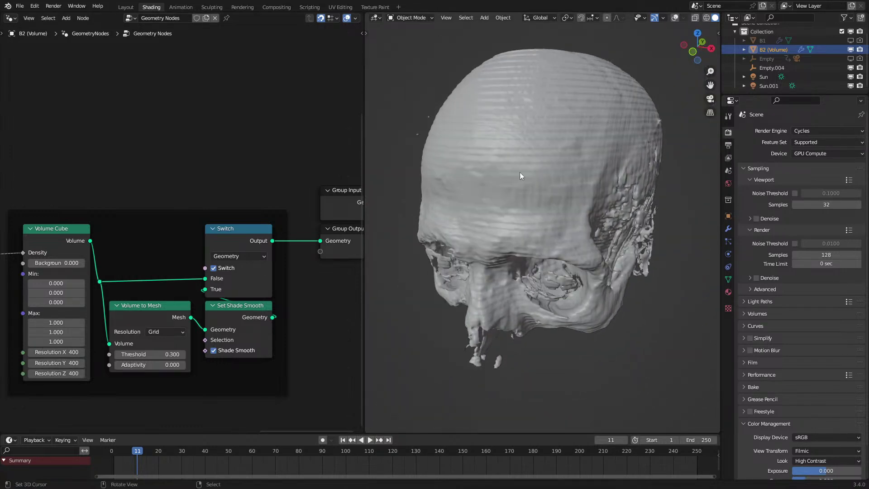
scroll(543, 226, "up", 5)
middle_click_drag(569, 287, 628, 260)
scroll(572, 275, "up", 5)
scroll(574, 256, "down", 1)
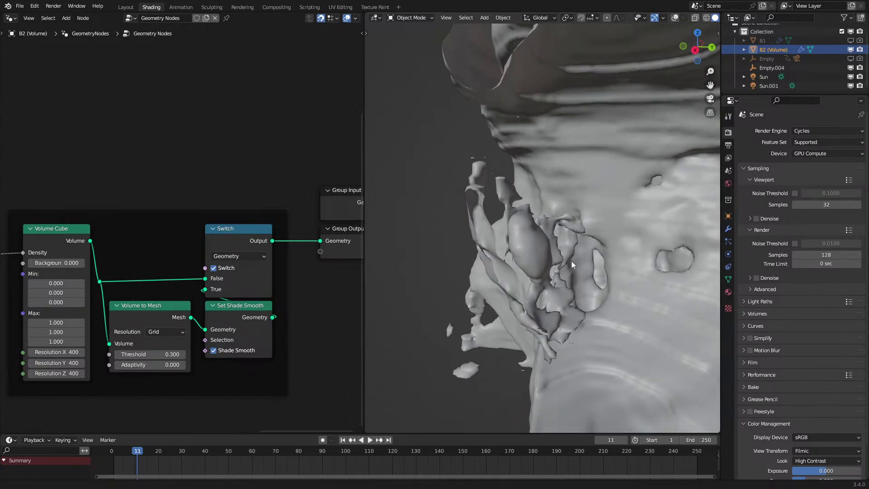
middle_click_drag(468, 253, 565, 272)
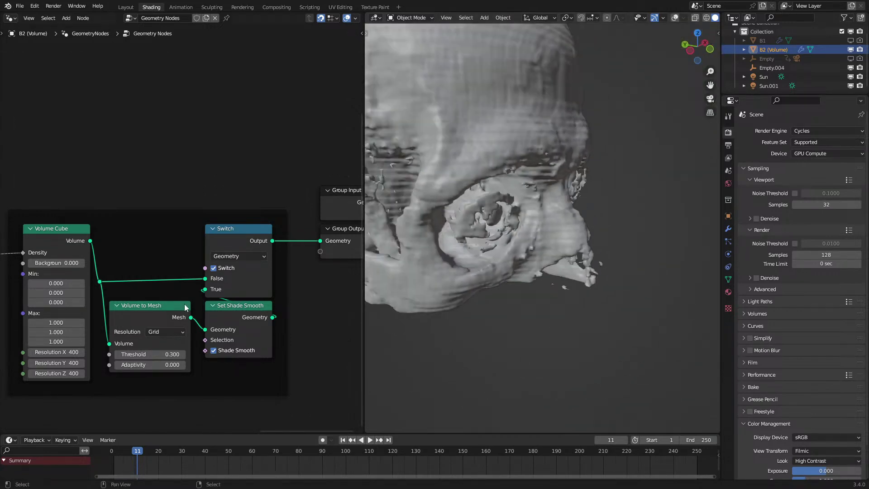
Set the Volume Cube's X, Y and Z resolution back to 200.
left_click_drag(55, 352, 54, 373)
type("2")
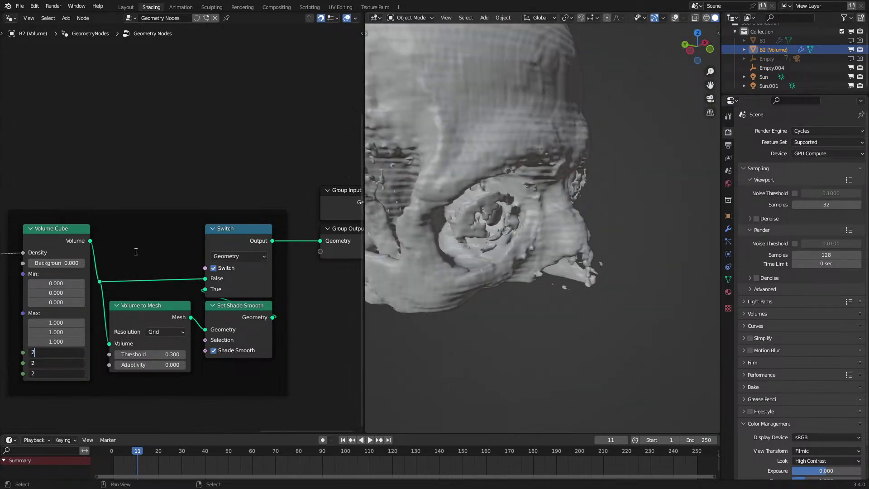
type("00")
key("Return")
Raise the Volume to Mesh threshold to 0.5 and inspect the skull's face and eye sockets.
left_click(183, 353)
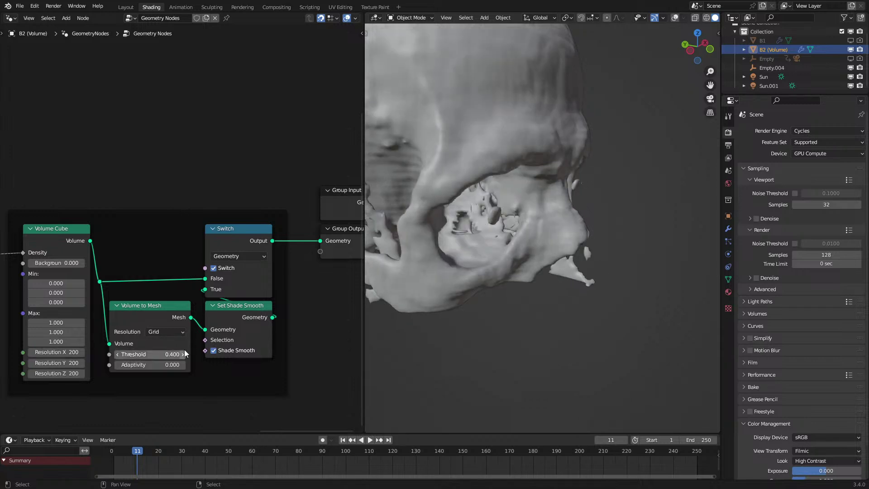
left_click(183, 354)
scroll(631, 254, "down", 3)
middle_click_drag(631, 255, 514, 264)
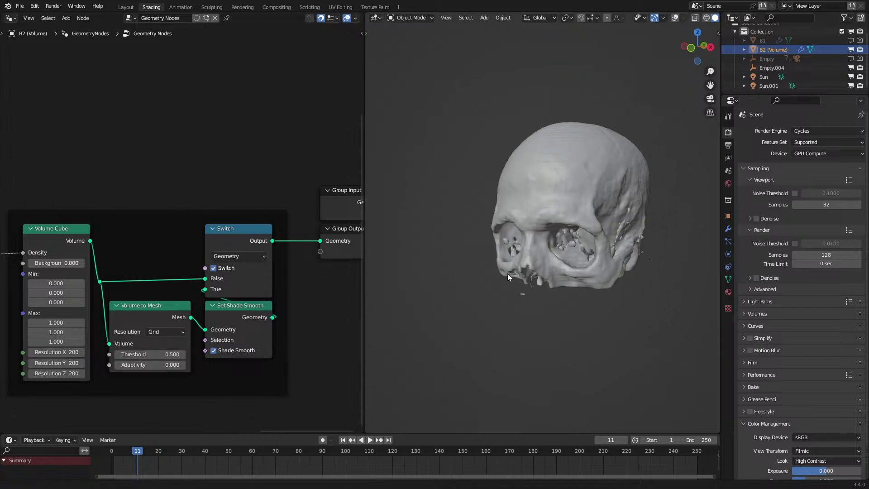
scroll(493, 287, "up", 3)
scroll(493, 287, "up", 1)
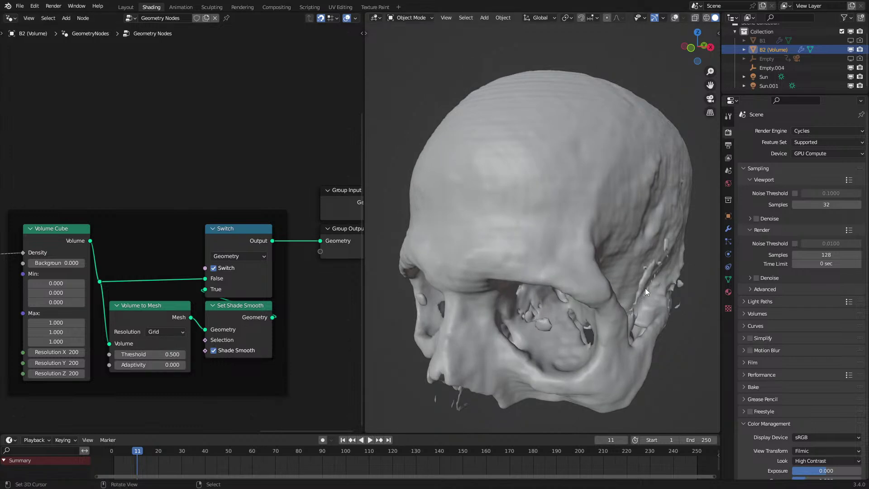
middle_click_drag(539, 343, 550, 314)
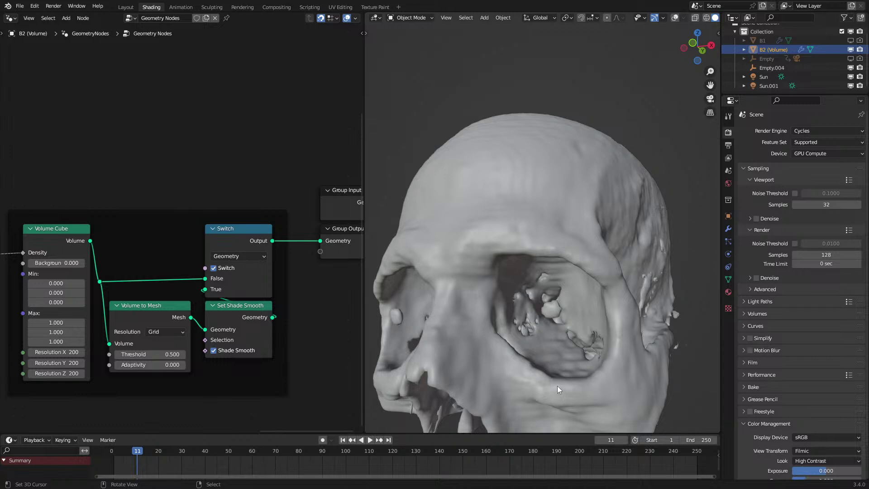
Raise the Volume to Mesh threshold in steps to 1.0 and inspect the skull mesh.
left_click(184, 353)
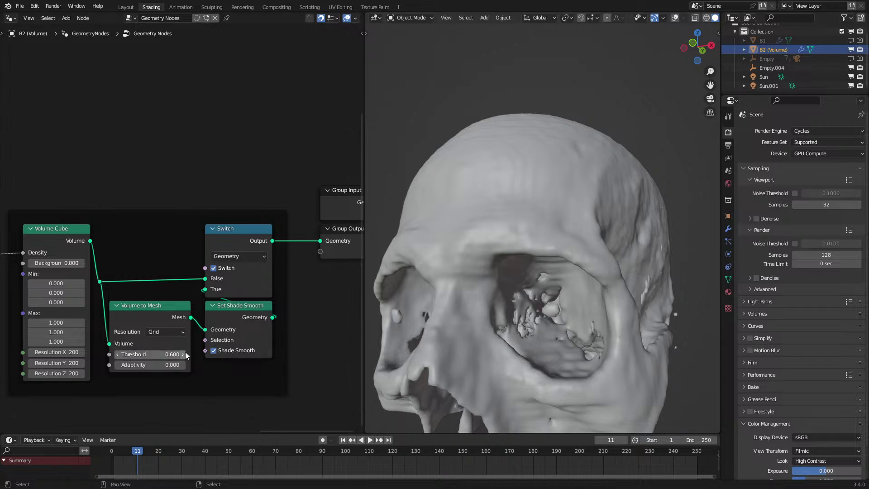
left_click(185, 353)
left_click(186, 352)
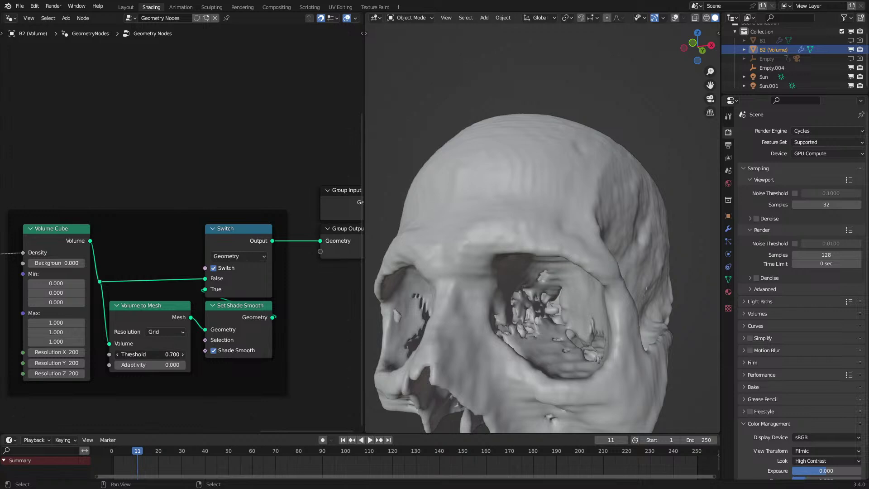
left_click(185, 353)
left_click(185, 354)
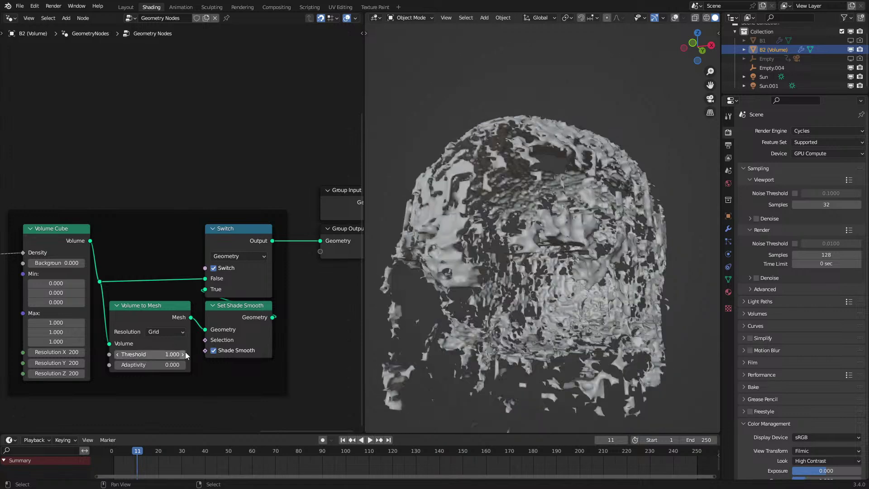
middle_click_drag(508, 271, 534, 279)
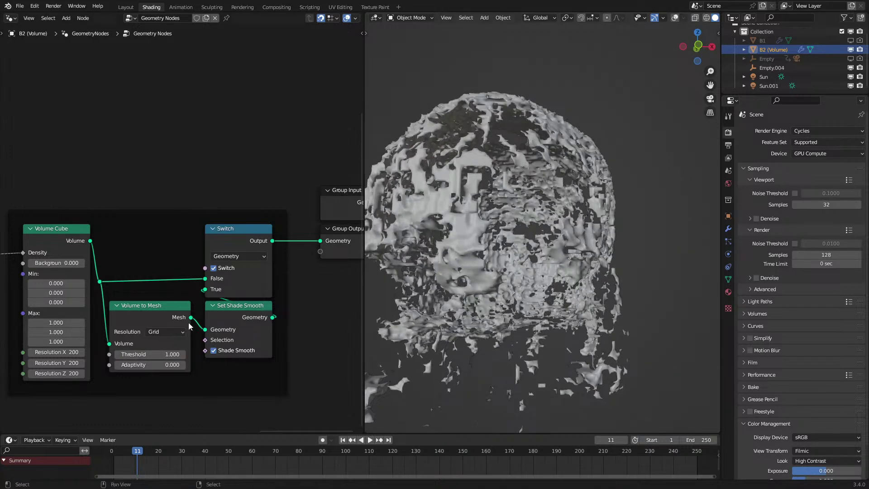
Reduce the Volume to Mesh threshold to 0.9 and view the skull from the side.
left_click(118, 355)
middle_click_drag(522, 331, 515, 281)
scroll(515, 281, "up", 4)
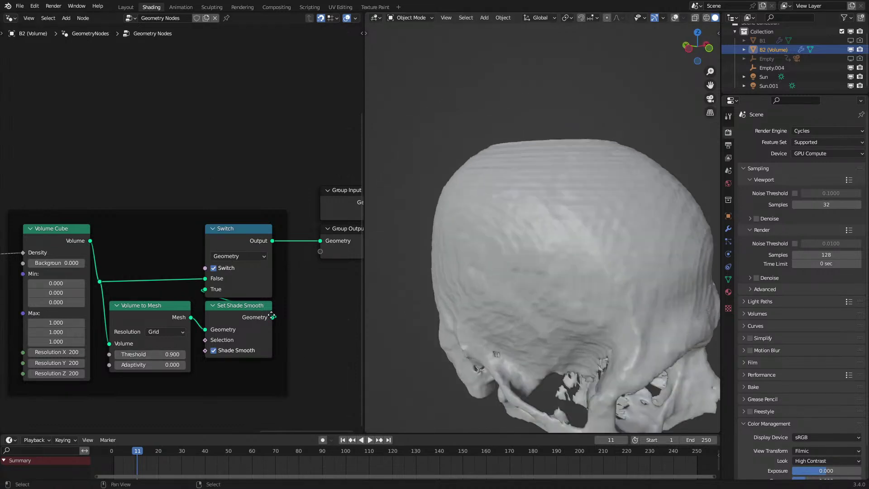
Lower the Volume to Mesh threshold further in successive steps and inspect the mesh from several angles.
left_click(118, 354)
left_click(118, 354)
left_click(119, 354)
left_click(119, 354)
left_click(119, 354)
left_click(119, 353)
left_click(118, 353)
left_click(119, 354)
middle_click_drag(521, 254, 564, 188)
scroll(564, 188, "down", 3)
middle_click_drag(527, 233, 489, 213)
Set the Volume to Mesh threshold to 0.03 and examine the head mesh from several angles and distances.
left_click(144, 355)
key("BackSpace")
type("0.03")
key("Return")
middle_click_drag(533, 276, 646, 249)
scroll(513, 270, "down", 2)
scroll(515, 298, "up", 4)
scroll(542, 284, "down", 4)
middle_click_drag(658, 280, 545, 283)
scroll(601, 309, "up", 3)
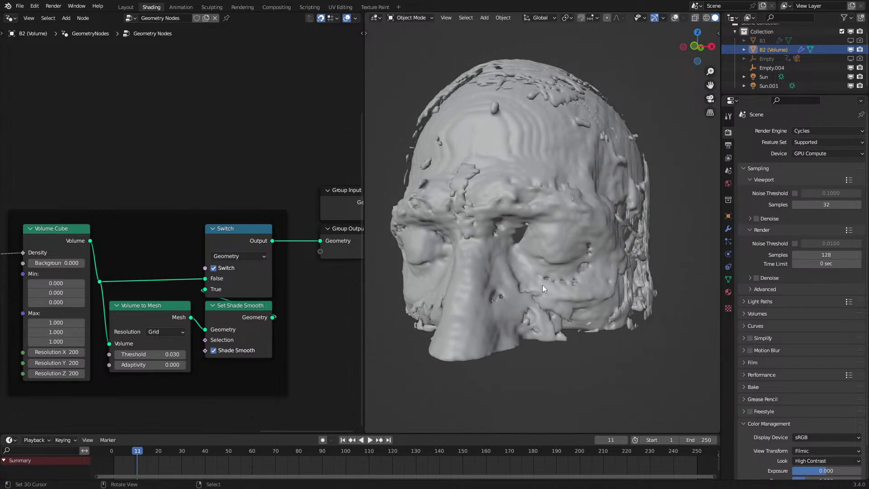
Examine the eye area and forehead of the head mesh at close range and from different angles.
scroll(545, 219, "up", 2)
scroll(548, 217, "down", 5)
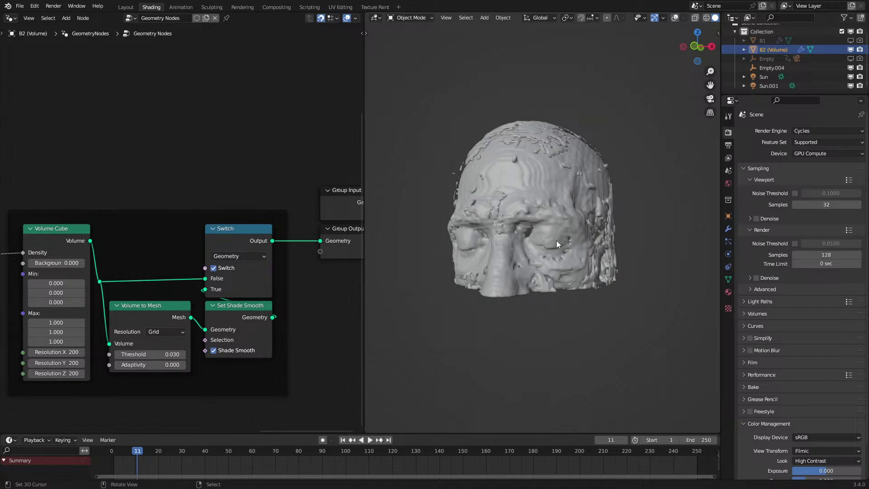
scroll(557, 244, "up", 6)
scroll(549, 268, "down", 6)
middle_click_drag(604, 280, 628, 281)
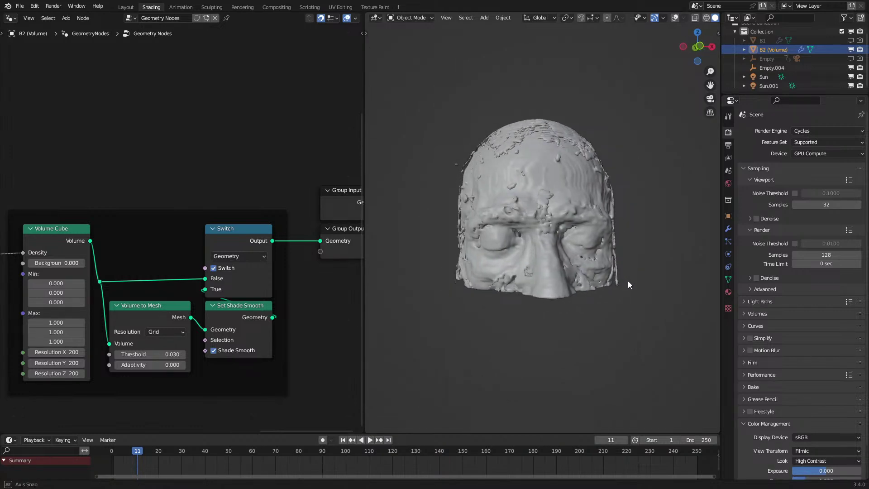
scroll(575, 273, "up", 8)
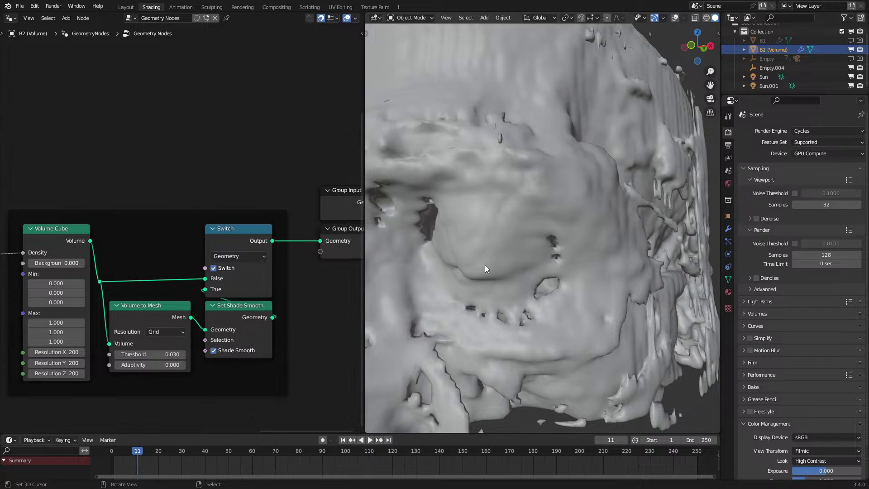
scroll(484, 264, "down", 8)
Set the Volume to Mesh threshold to 0.2 and view the resulting mesh from another side.
left_click(171, 354)
type("0.2")
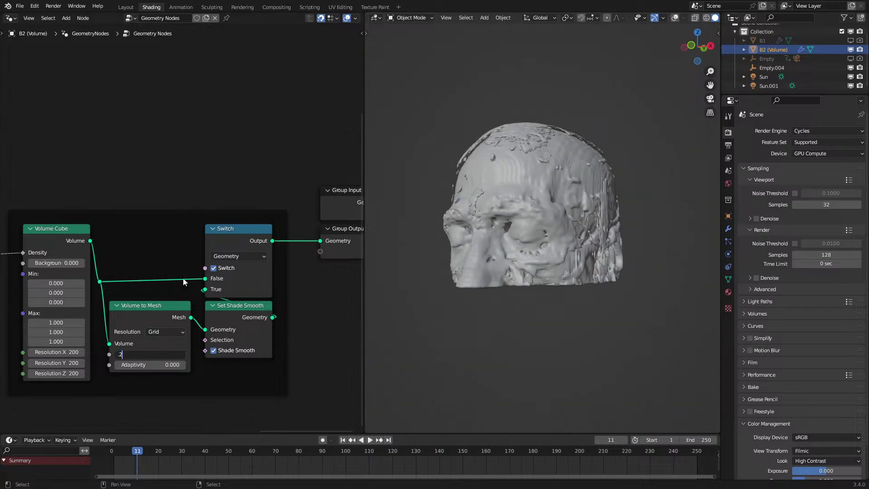
key("Return")
middle_click_drag(472, 255, 539, 274)
Connect the lower ColorRamp's Color output directly to the Volume Cube's Density and shift its white stop to 0.214.
middle_click_drag(252, 308, 182, 285)
left_click_drag(143, 208, 322, 232)
middle_click_drag(495, 281, 489, 289)
middle_click_drag(101, 263, 187, 295)
middle_click_drag(493, 273, 602, 256)
scroll(108, 295, "up", 2)
left_click_drag(137, 302, 130, 302)
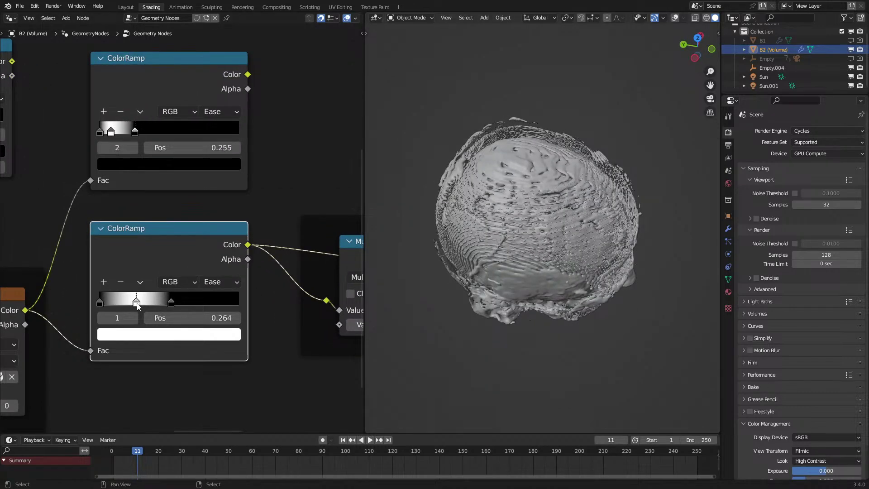
Set the Volume to Mesh threshold to 0.5 and view the brain mesh from the opposite side.
scroll(253, 304, "down", 2)
middle_click_drag(303, 314, 119, 297)
left_click(317, 334)
type(".54")
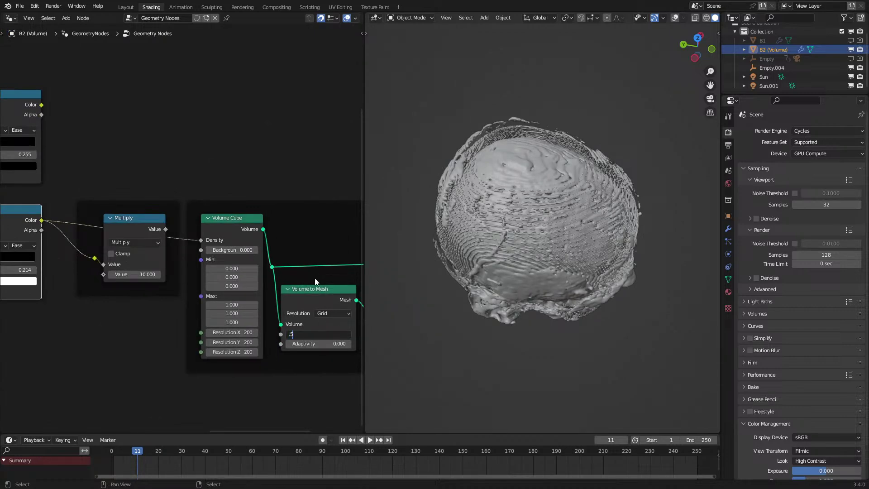
key("Return")
middle_click_drag(503, 269, 371, 249)
Try moving the lower ColorRamp's last black stop to position 0.373.
middle_click_drag(138, 293, 379, 304)
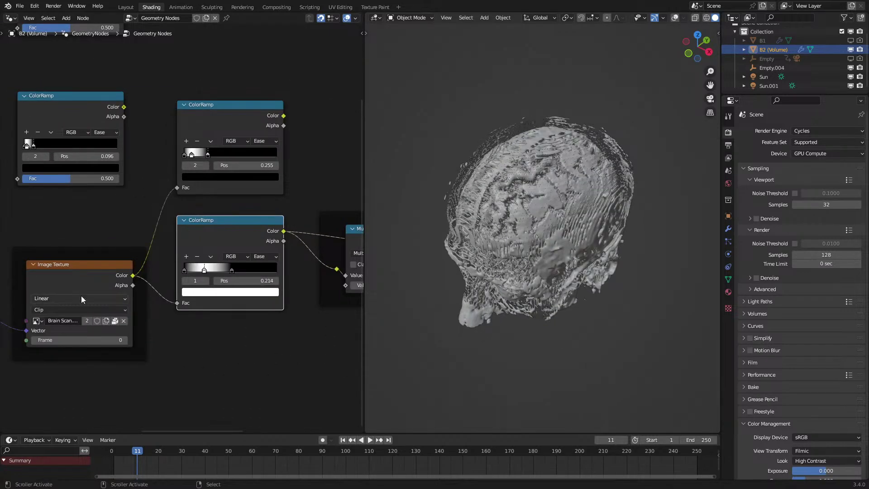
scroll(202, 287, "up", 2)
mouse_move(204, 281)
left_mouse_down()
mouse_move(190, 281)
mouse_move(232, 278)
mouse_move(209, 278)
left_mouse_up()
middle_click_drag(57, 325, 164, 300)
left_click(154, 294)
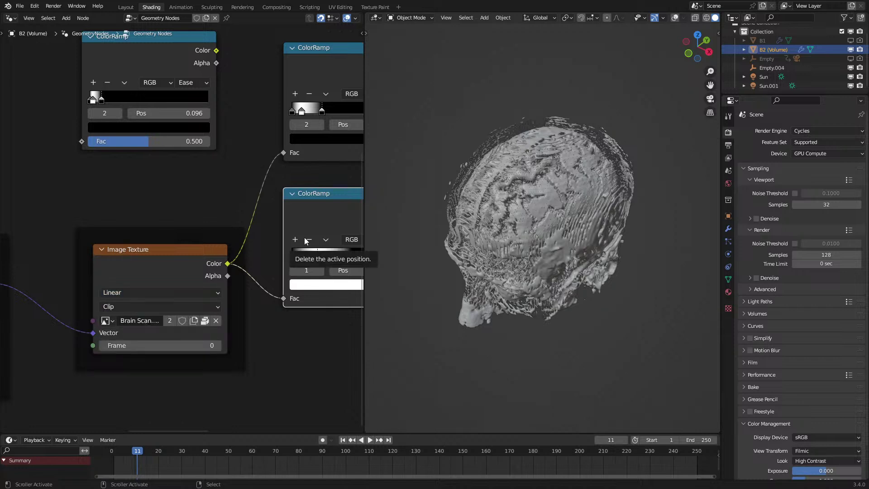
middle_click_drag(268, 247, 195, 277)
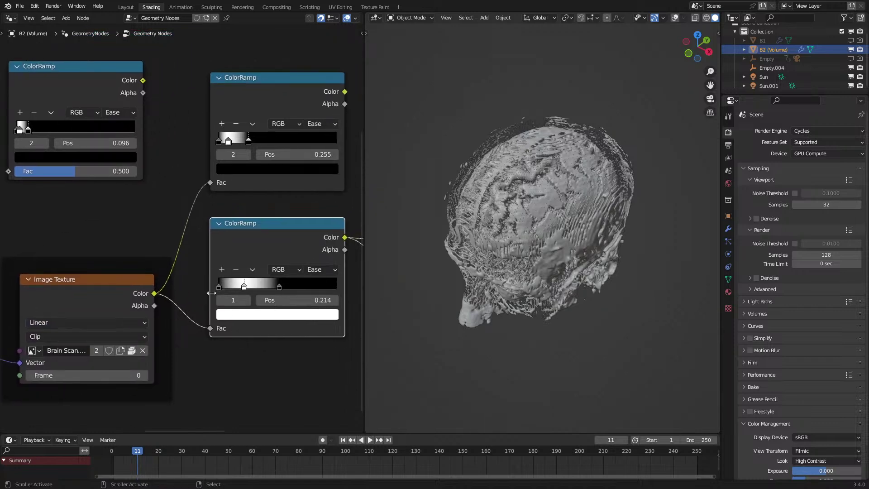
left_click_drag(262, 286, 244, 286)
left_click(277, 285)
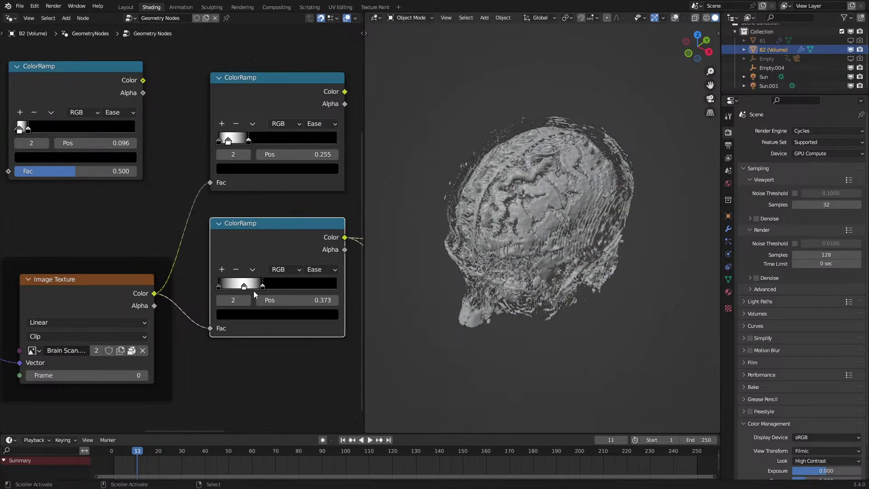
Change the lower ColorRamp's first stop from black to white.
left_click(219, 286)
left_click(239, 314)
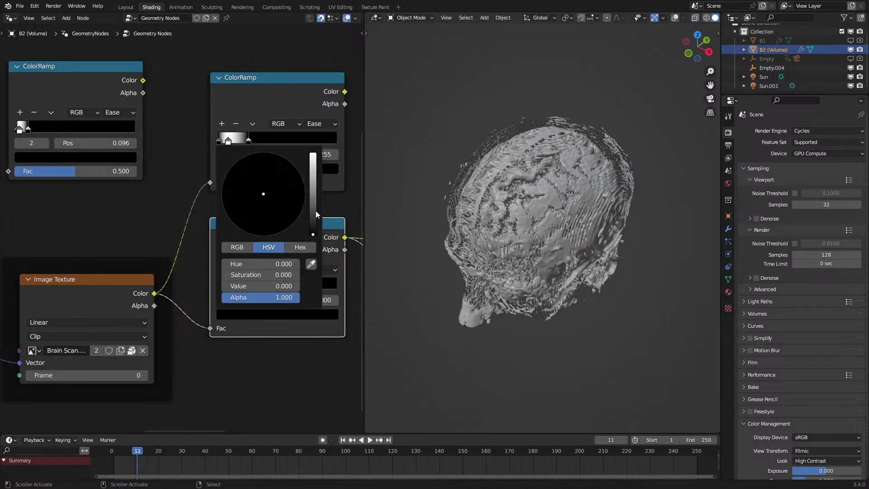
left_click_drag(313, 234, 312, 154)
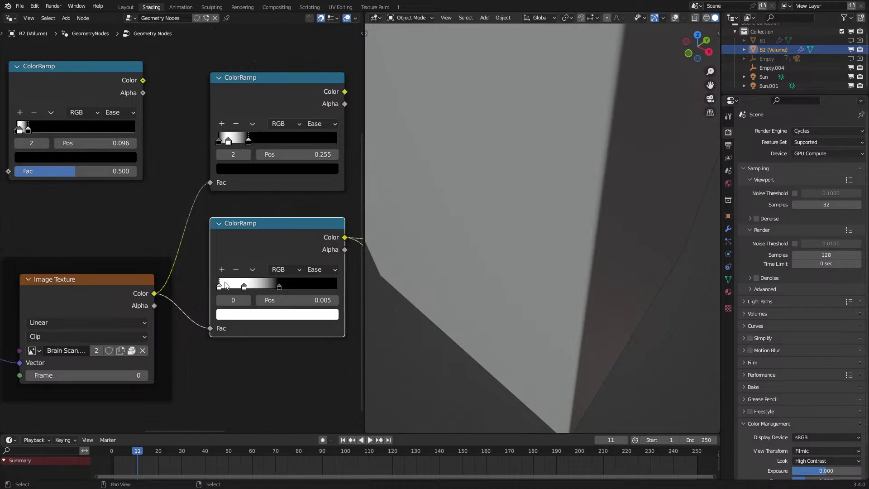
Add another stop to the lower ColorRamp, make the leading stop black, and inspect the mesh from the side.
left_click(222, 269)
left_click(232, 318)
left_click_drag(313, 199, 312, 235)
middle_click_drag(476, 213, 460, 309)
scroll(484, 279, "up", 5)
middle_click_drag(521, 264, 421, 325)
scroll(476, 299, "down", 4)
scroll(458, 201, "up", 4)
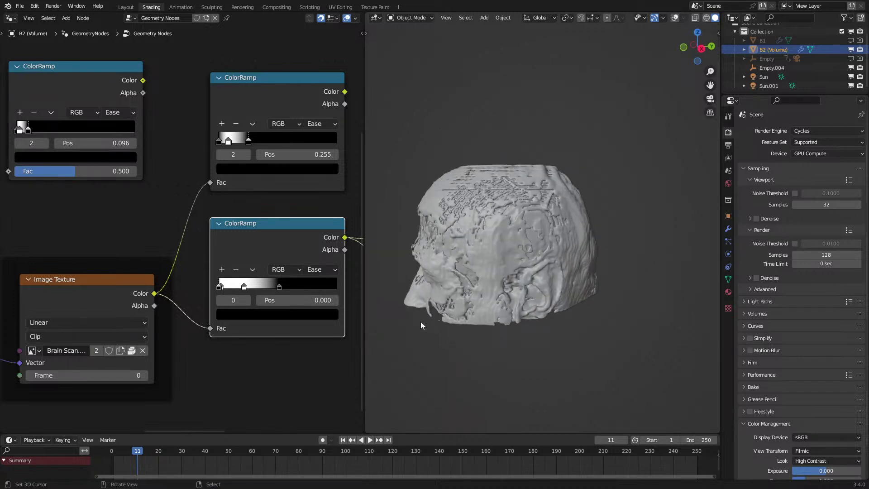
Remove the added white stop at 0.018 from the lower ColorRamp.
scroll(180, 277, "down", 1)
left_click(227, 279)
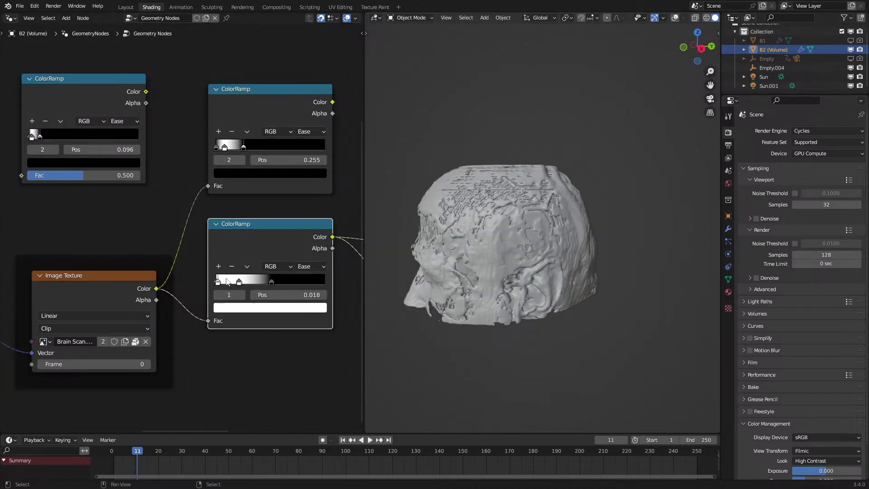
left_click(218, 280)
mouse_move(218, 280)
left_mouse_down()
mouse_move(232, 280)
mouse_move(217, 280)
left_mouse_up()
Turn off the Switch node's Switch option to output the volume instead of the mesh.
scroll(272, 249, "down", 6)
middle_click_drag(287, 237, 60, 265)
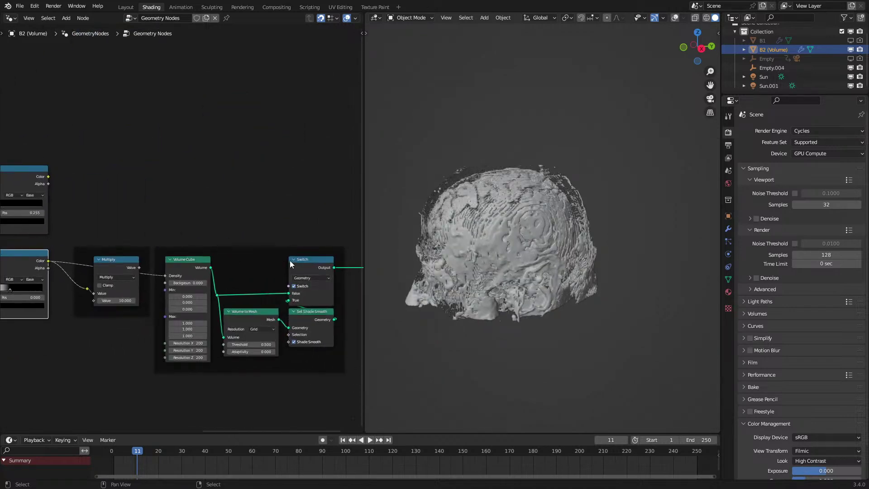
left_click(294, 286)
middle_click_drag(504, 217, 540, 233)
Connect the Multiply node's Value to the Volume Cube's Density and set the cube's Background to 0.
left_click_drag(139, 268, 166, 275)
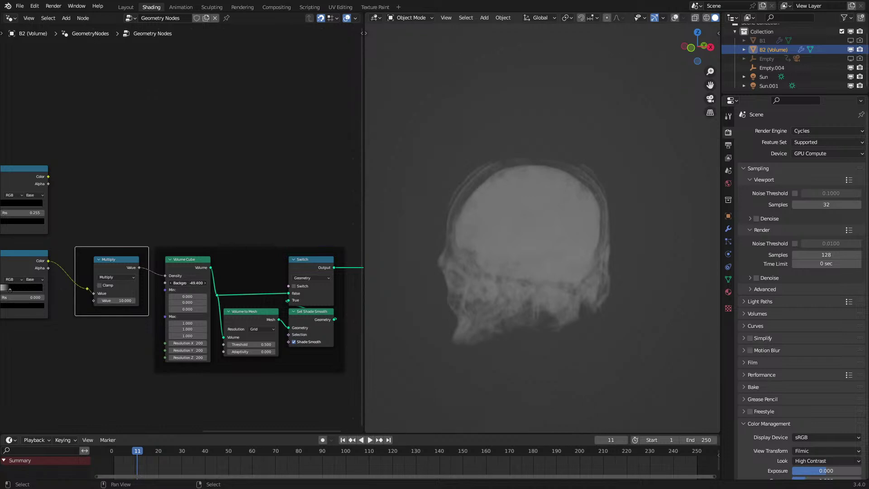
left_click(187, 282)
type("0")
key("Return")
right_click(187, 285)
middle_click_drag(133, 309, 191, 294)
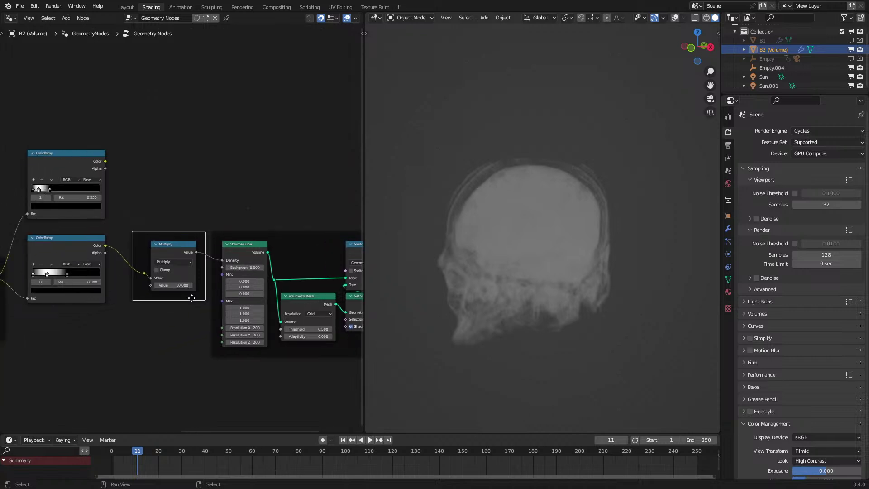
scroll(190, 297, "up", 4)
left_click(180, 306)
type("20")
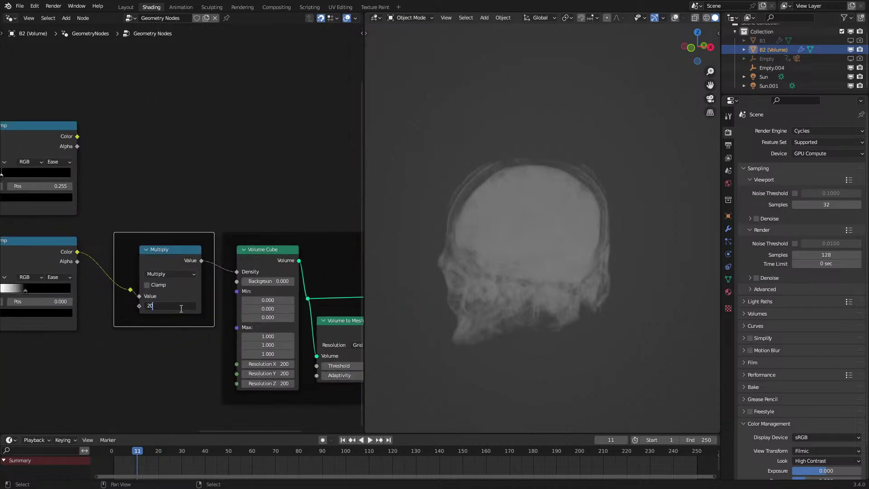
key("Escape")
Set the Volume Cube's X, Y and Z resolution to 400 and inspect the volume from several angles.
middle_click_drag(597, 226, 571, 210)
scroll(556, 222, "up", 4)
middle_click_drag(547, 237, 536, 240)
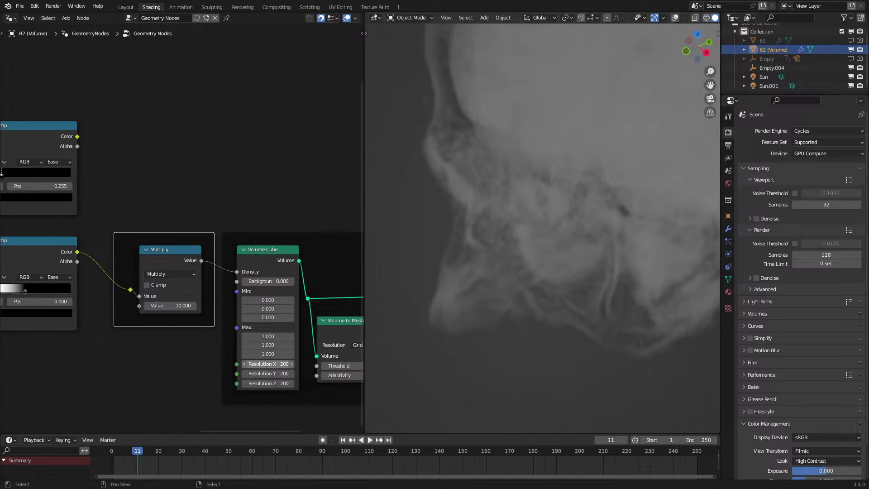
left_click_drag(259, 364, 260, 383)
type("4")
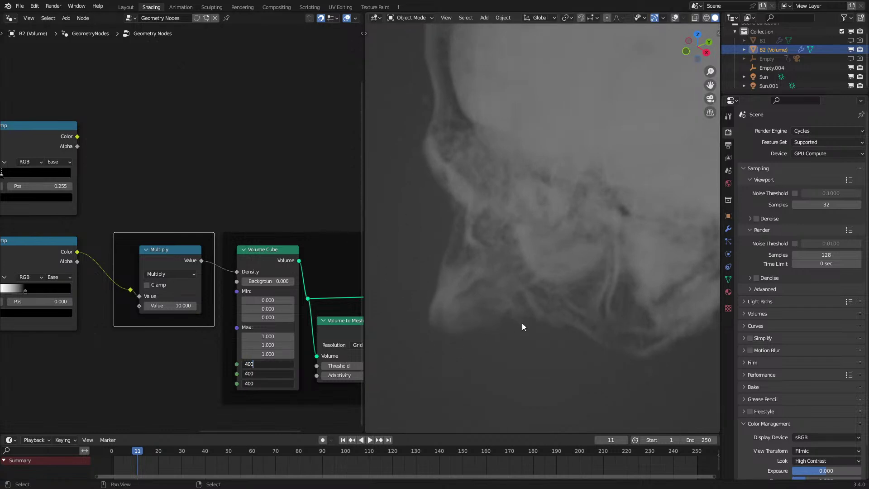
key("Return")
middle_click_drag(518, 281, 548, 295)
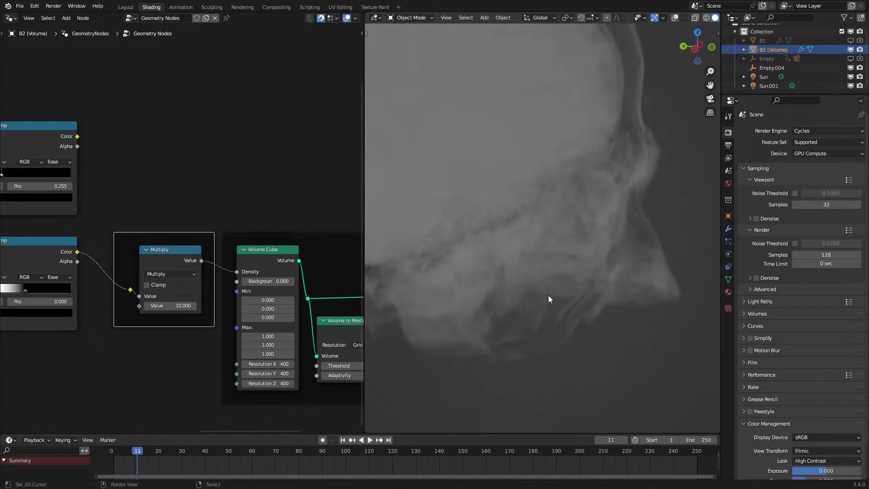
middle_click_drag(620, 270, 446, 269)
middle_click_drag(494, 231, 643, 215)
scroll(643, 216, "down", 5)
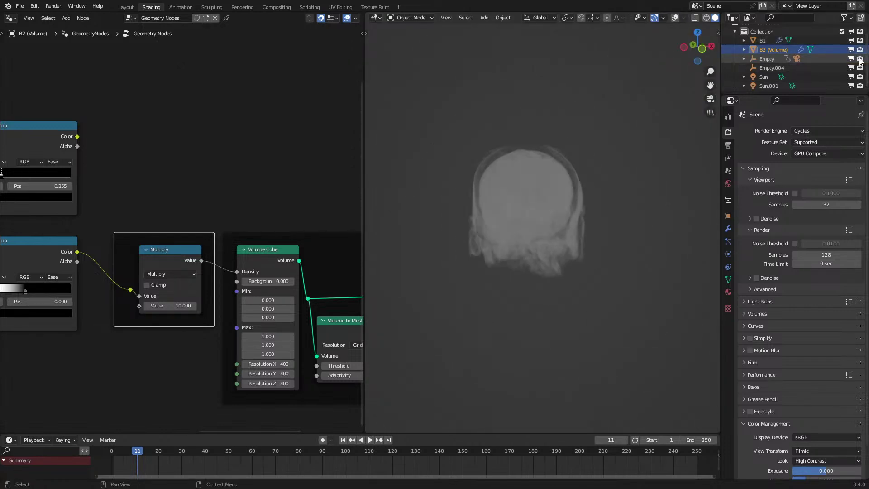
Switch the viewport to rendered shading and change the render engine to Eevee.
scroll(560, 294, "down", 7)
middle_click_drag(560, 294, 653, 327, "shift")
key("z")
left_click(655, 196)
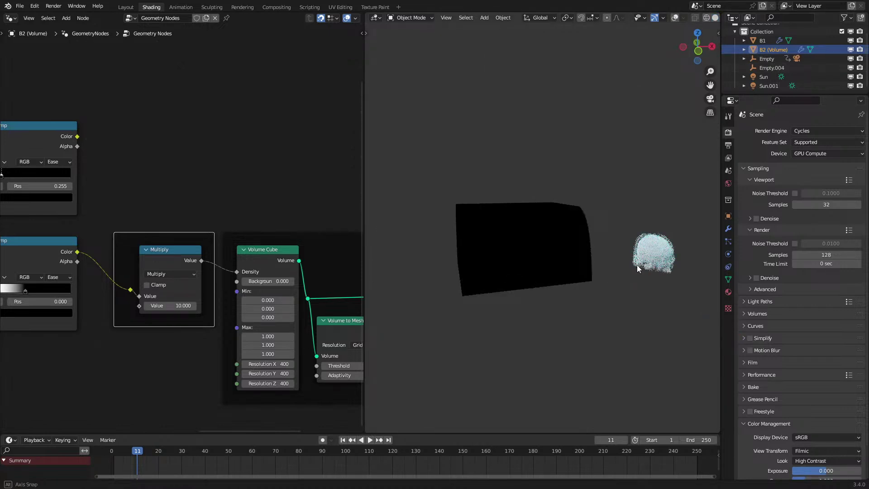
left_click(827, 131)
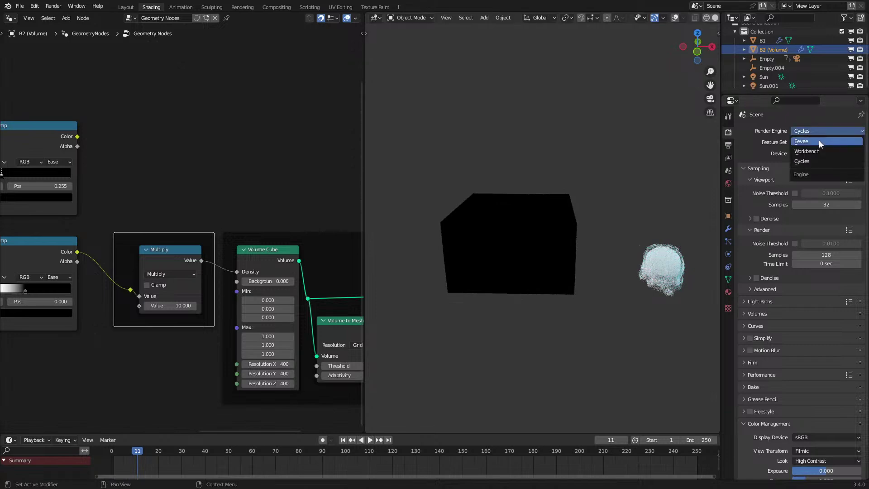
left_click(818, 140)
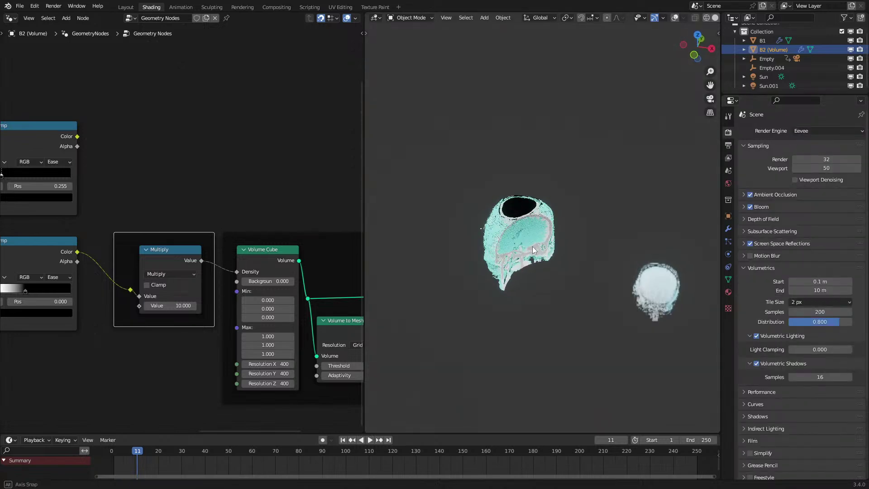
Set the Eevee volumetrics tile size to 16 px.
scroll(536, 248, "up", 5)
left_click(810, 301)
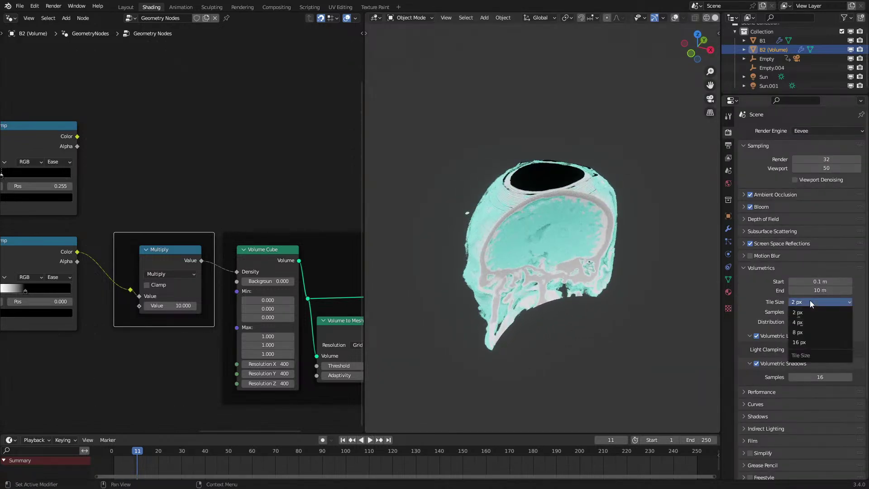
left_click(808, 342)
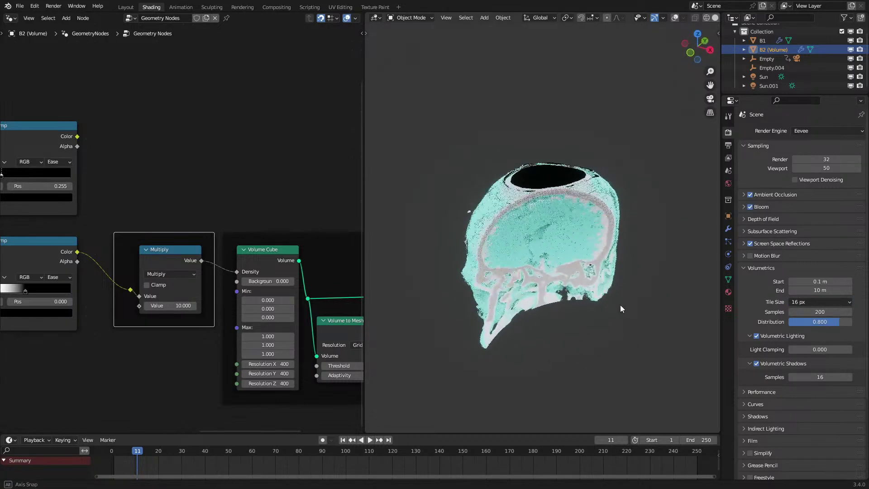
Select Empty.004 and move it in the horizontal plane to shift the cut through the sliced head.
left_click(777, 68)
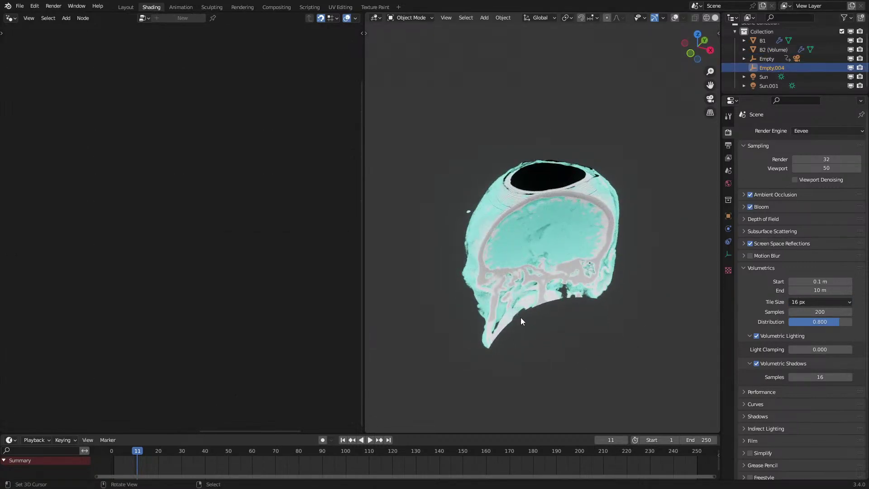
scroll(519, 317, "down", 5)
middle_click_drag(595, 302, 496, 257, "shift")
scroll(495, 257, "up", 3)
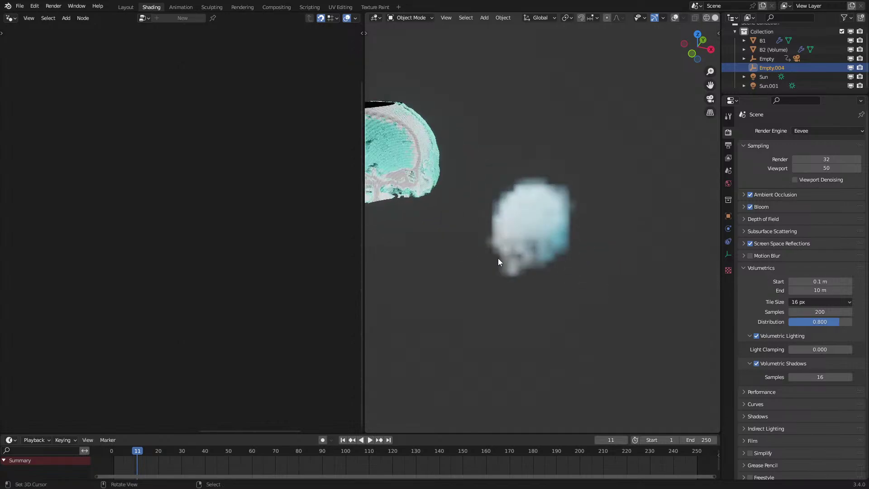
middle_click_drag(464, 205, 631, 240, "shift")
mouse_move(545, 268)
middle_mouse_down()
mouse_move(553, 277)
mouse_move(512, 267)
mouse_move(509, 280)
mouse_move(600, 240)
mouse_move(600, 233)
mouse_move(526, 285)
mouse_move(497, 283)
mouse_move(541, 262)
middle_mouse_up()
key("shift+z")
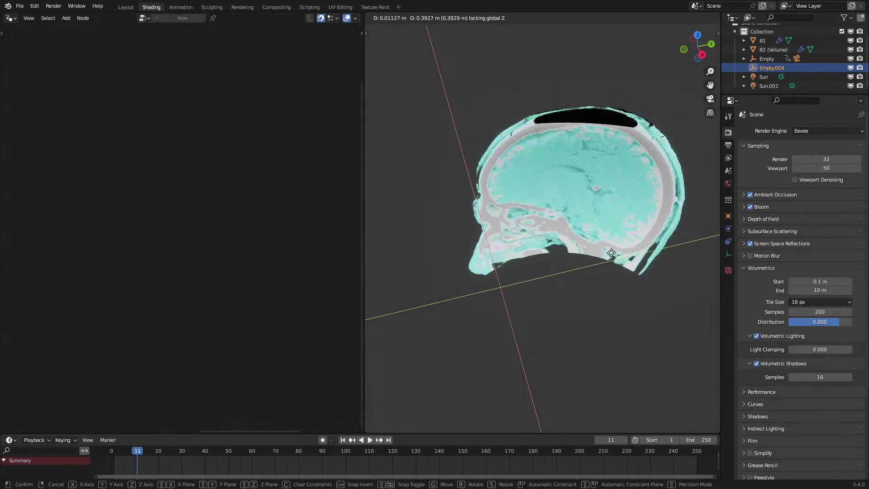
left_click(612, 265)
Move Empty.004 about 0.83 m with the Z axis locked to change where the head is cut.
scroll(627, 245, "up", 6)
middle_click_drag(576, 255, 491, 286)
scroll(574, 262, "down", 5)
key("g")
key("shift+z")
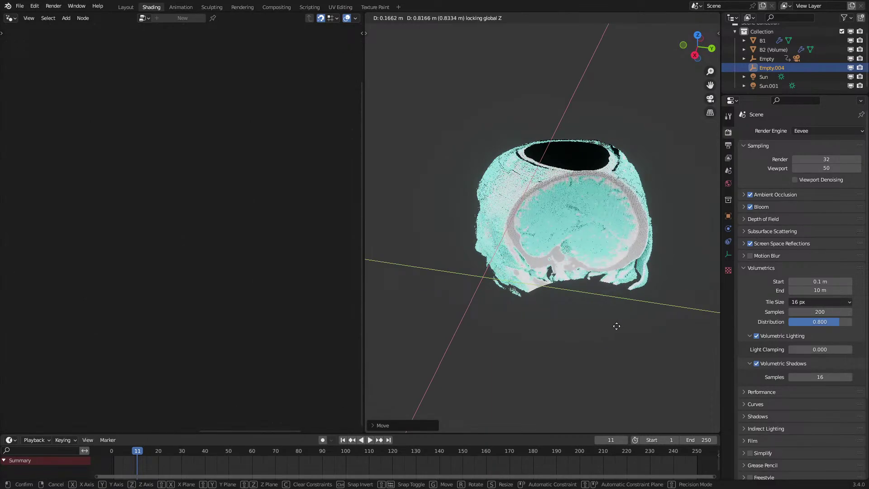
View the head from its other side and reposition Empty.004 horizontally, keeping its height locked.
middle_click_drag(623, 327, 582, 325)
key("g")
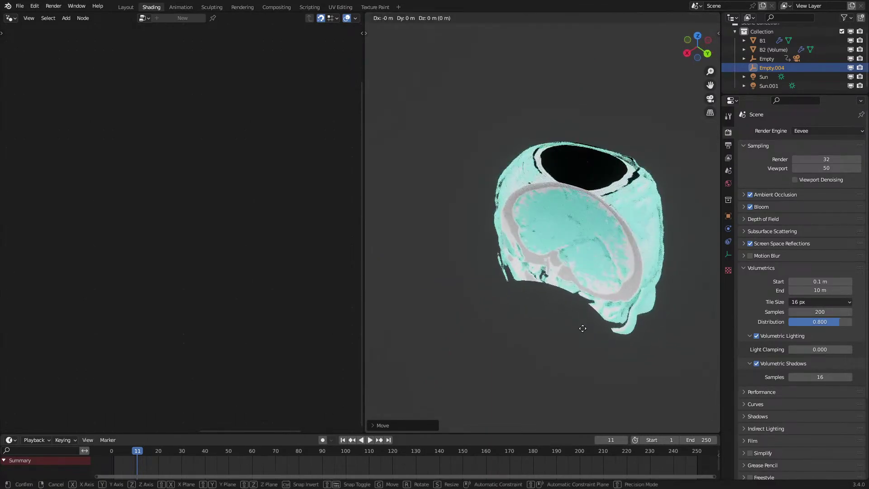
key("shift+z")
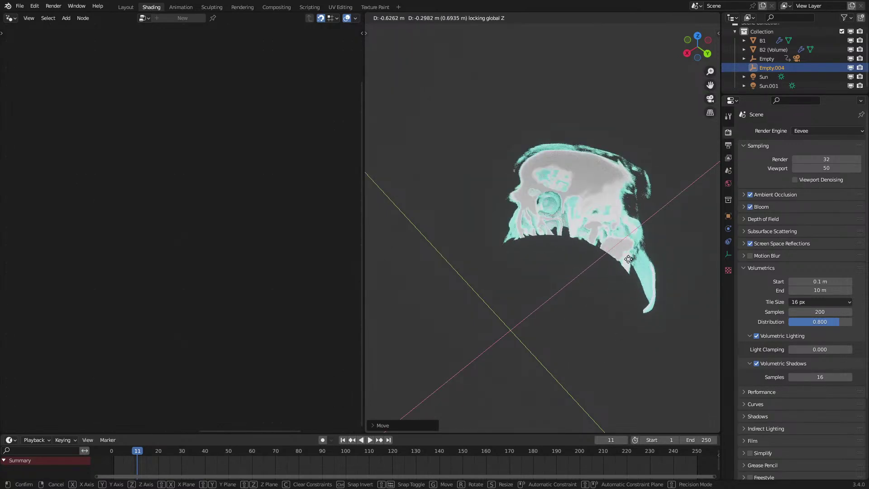
left_click(618, 268)
Move Empty.004 with the Z axis locked from two close viewing angles to sweep the cut through the eye socket.
scroll(556, 270, "up", 2)
middle_click_drag(554, 270, 559, 277)
key("g")
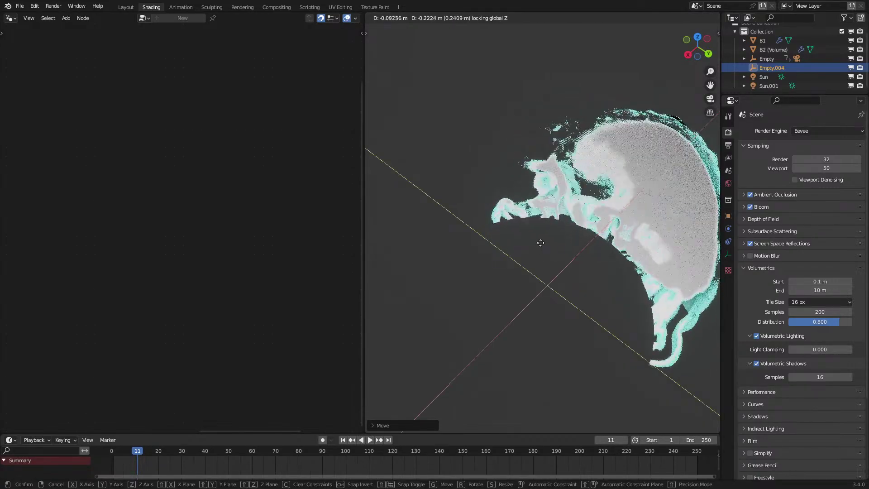
scroll(534, 252, "up", 4)
middle_click_drag(534, 252, 556, 265)
key("g")
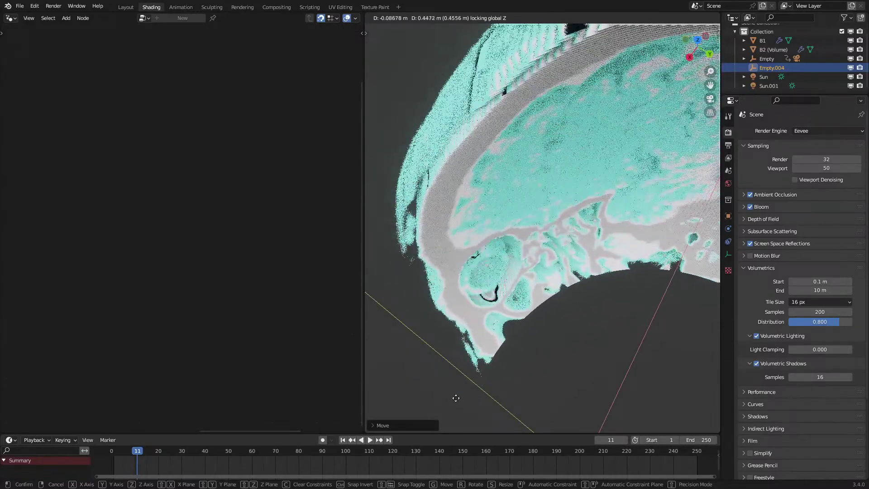
left_click(518, 386)
Duplicate B1 and offset the copy about 0.0039 m along global Z so it sits between the original slices.
middle_click_drag(517, 387, 531, 332)
key("shift+d")
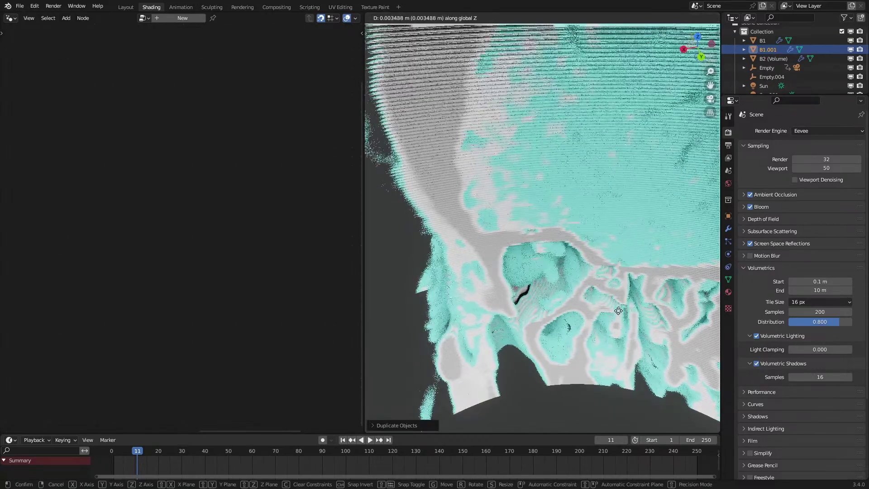
left_click(620, 305)
mouse_move(619, 297)
middle_mouse_down()
mouse_move(603, 272)
mouse_move(612, 294)
middle_mouse_up()
key("g")
key("z")
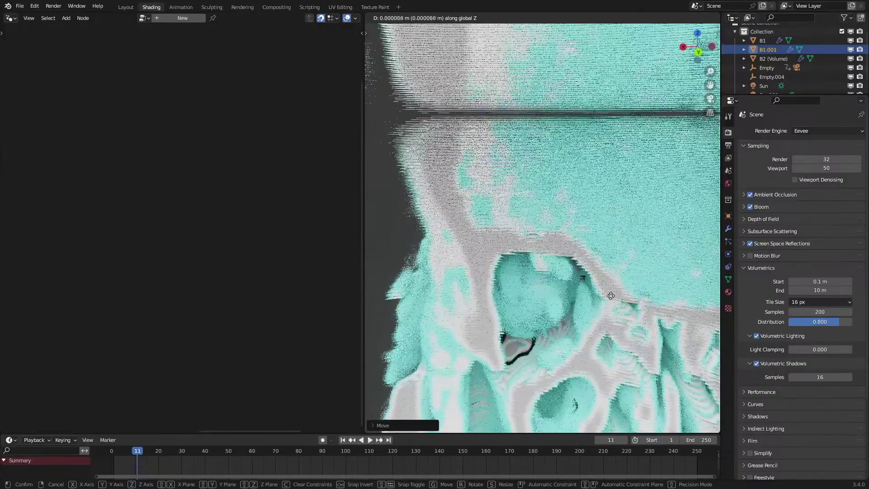
key("ctrl+z")
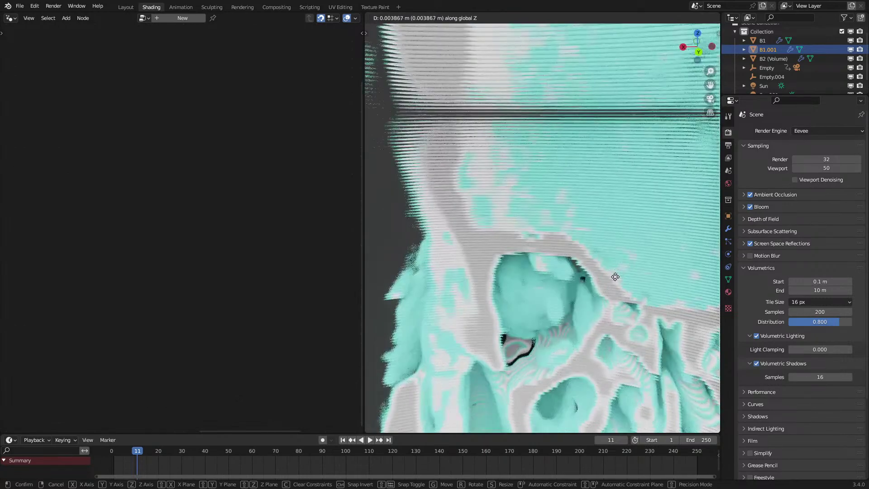
scroll(624, 275, "down", 8)
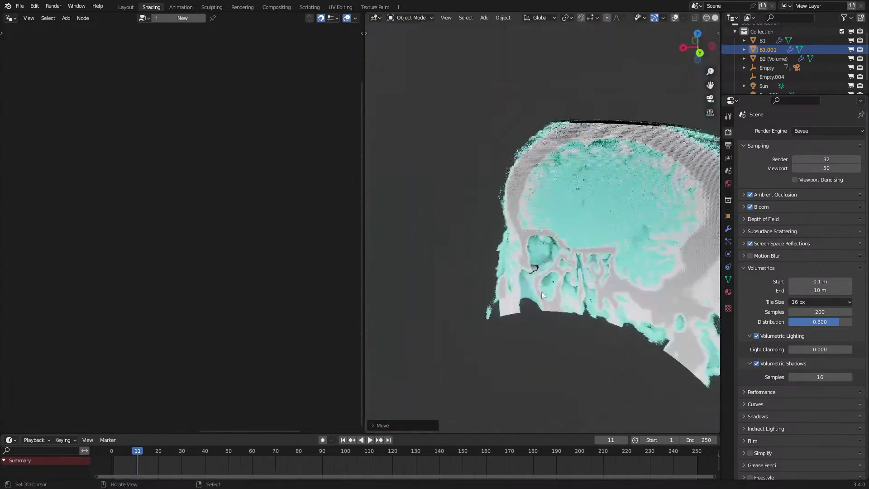
Select Empty.004 and move it with the Z axis locked to cut the face through the eyeball.
left_click(772, 76)
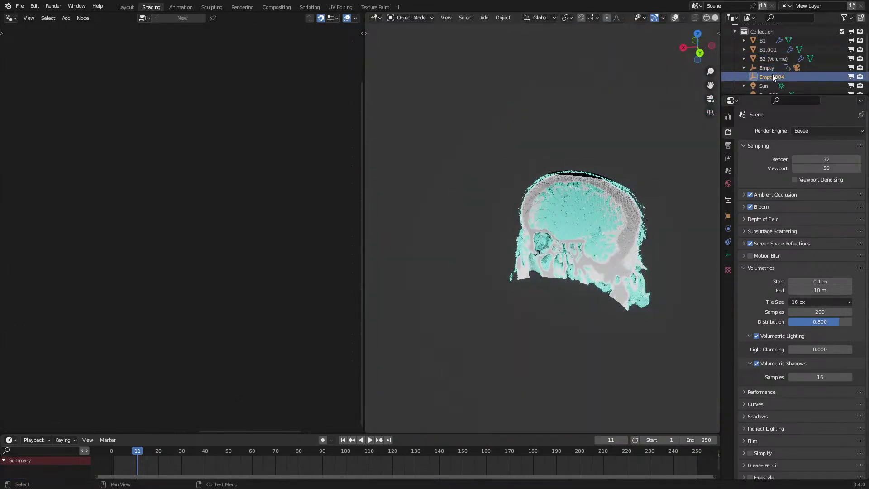
scroll(558, 318, "up", 8)
middle_click_drag(558, 322, 561, 272)
key("g")
key("shift+z")
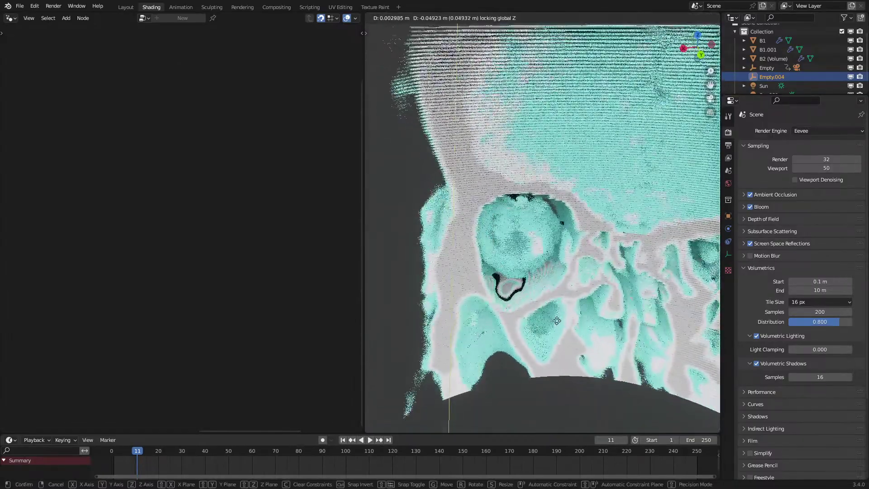
middle_click_drag(571, 235, 586, 249)
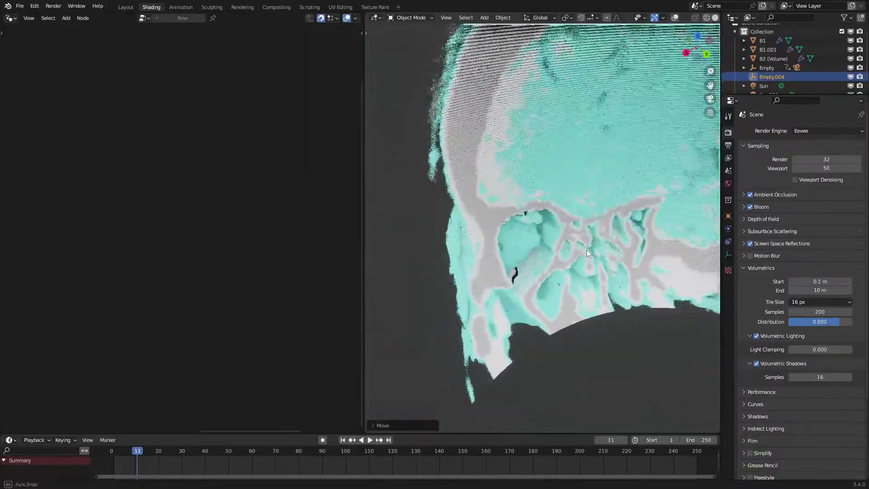
key("g")
key("shift+z")
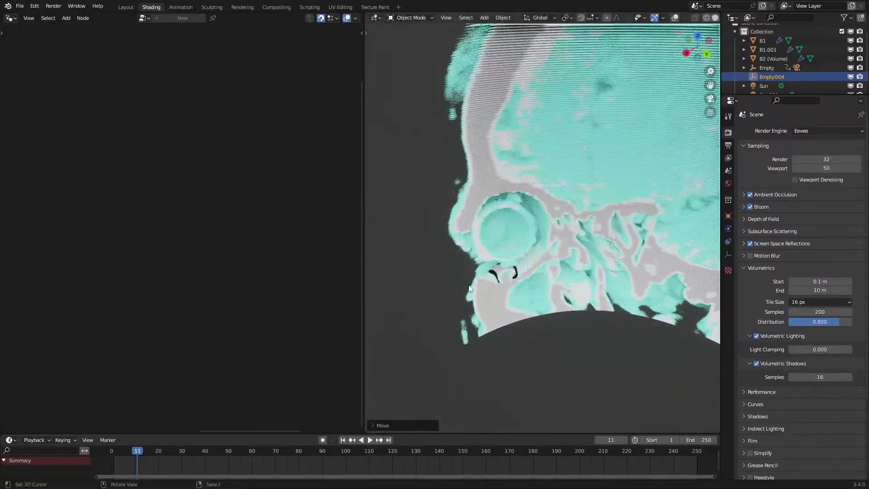
Reposition Empty.004 again to bring a side section through the eyeball and nose, and examine it up close.
scroll(475, 279, "up", 4)
middle_click_drag(499, 259, 563, 273)
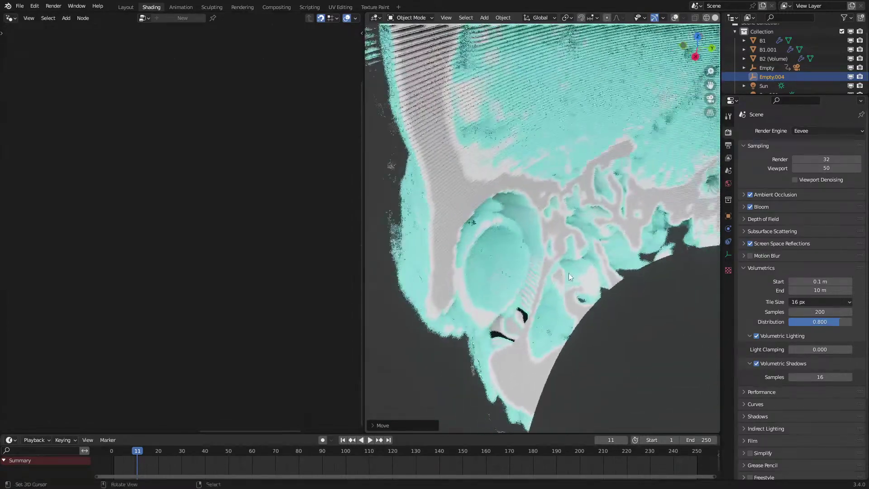
key("g")
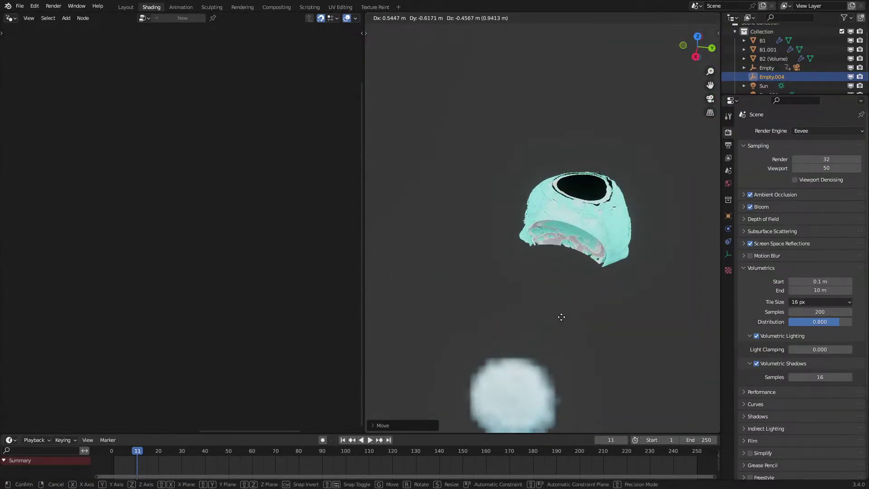
left_click(528, 362)
scroll(528, 365, "up", 4)
middle_click_drag(529, 365, 571, 275)
scroll(619, 280, "up", 3)
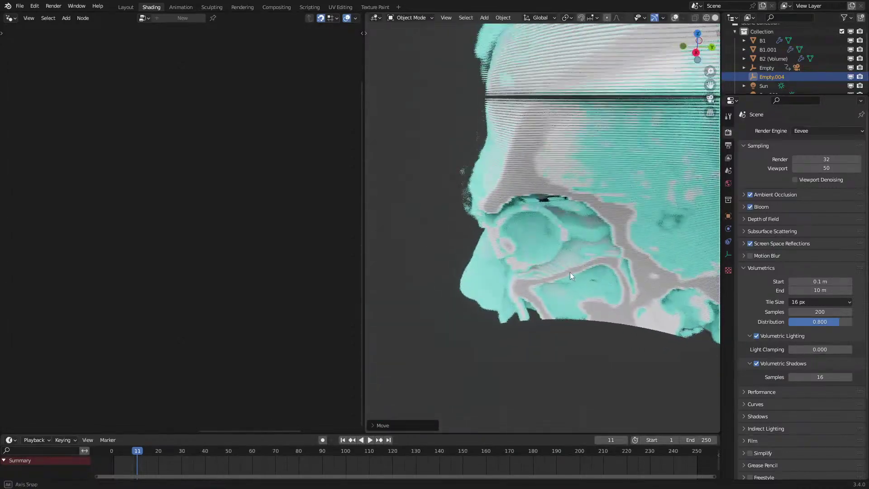
Move Empty.004 about 0.94 m with the Z axis locked to swing the cut toward the back of the head.
middle_click_drag(555, 241, 613, 291)
key("g")
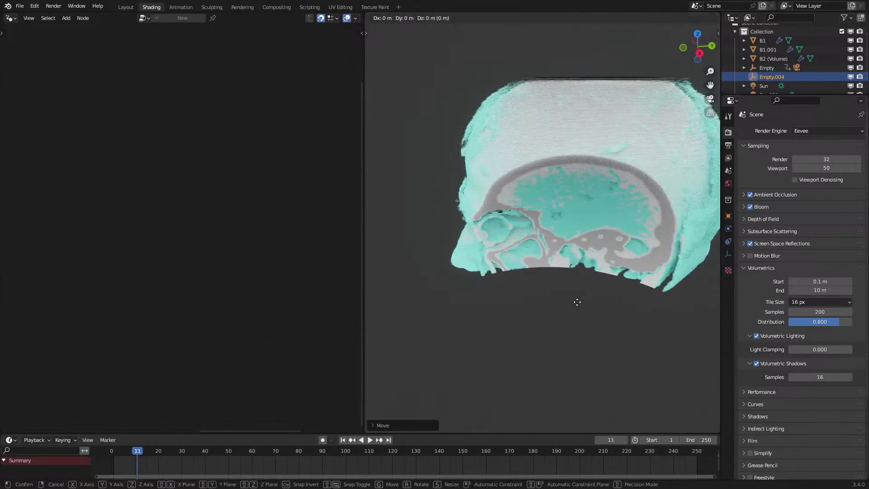
key("shift+z")
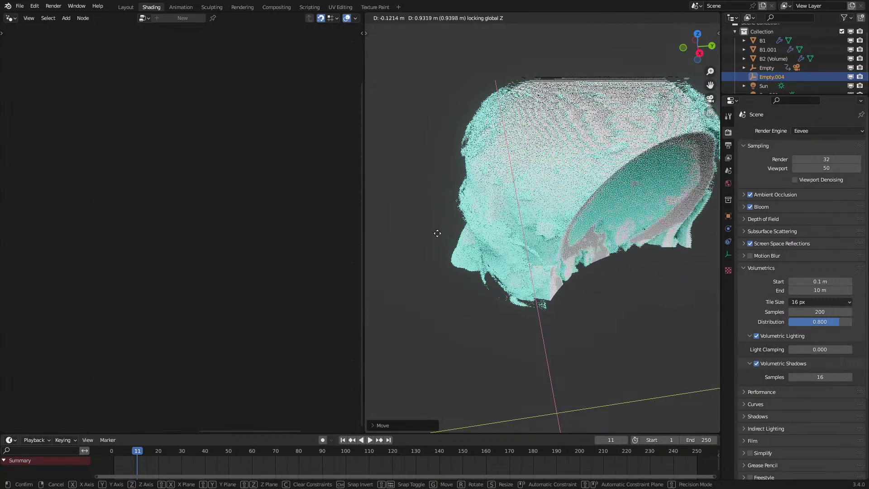
left_click(426, 208)
Move Empty.004 about 0.49 m along global Z to change the height of the cut through the brain.
middle_click_drag(427, 208, 531, 294)
scroll(531, 294, "up", 2)
key("g")
key("z")
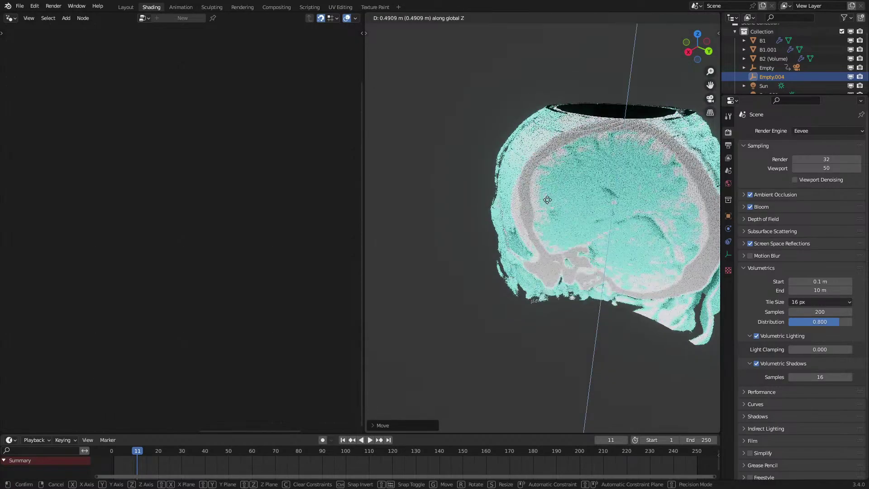
left_click(566, 201)
Move Empty.004 about 0.35 m with its height locked to shift the side section deeper into the skull.
middle_click_drag(565, 202, 619, 248)
key("g")
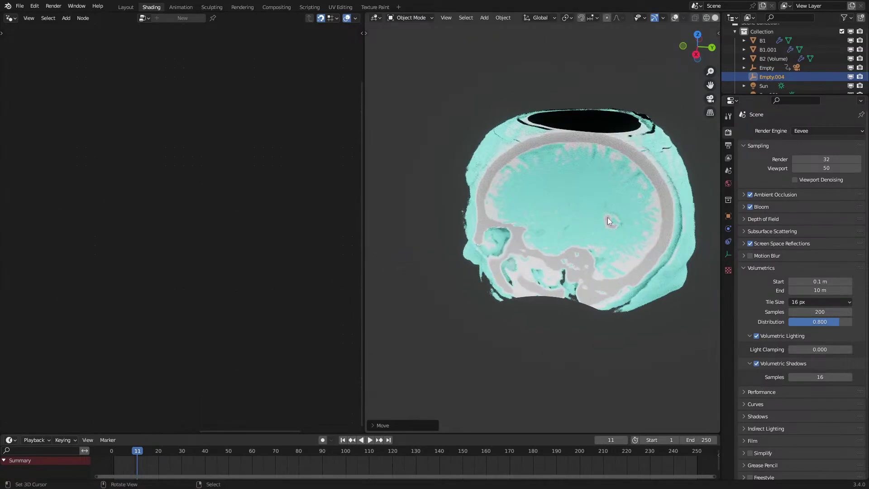
key("g")
key("shift+z")
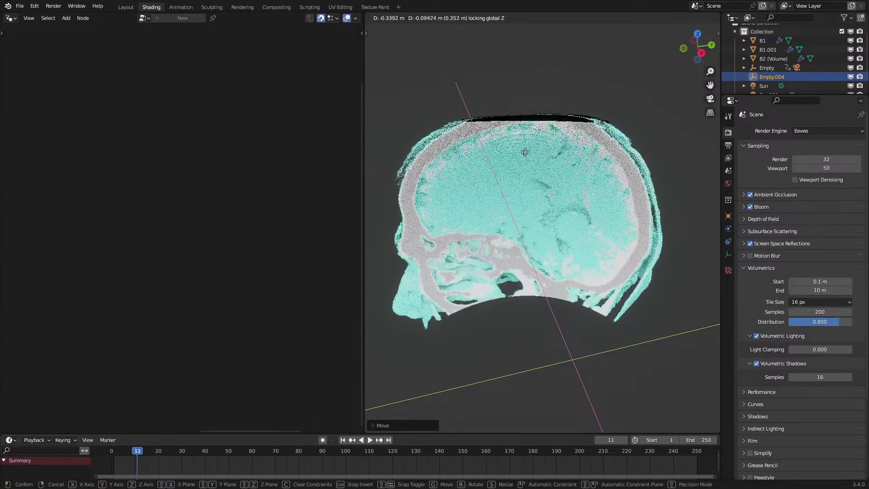
left_click(517, 172)
Shift Empty.004 in the horizontal plane so the cut slants across the front of the face.
middle_click_drag(517, 174, 477, 230)
key("g")
key("shift+z")
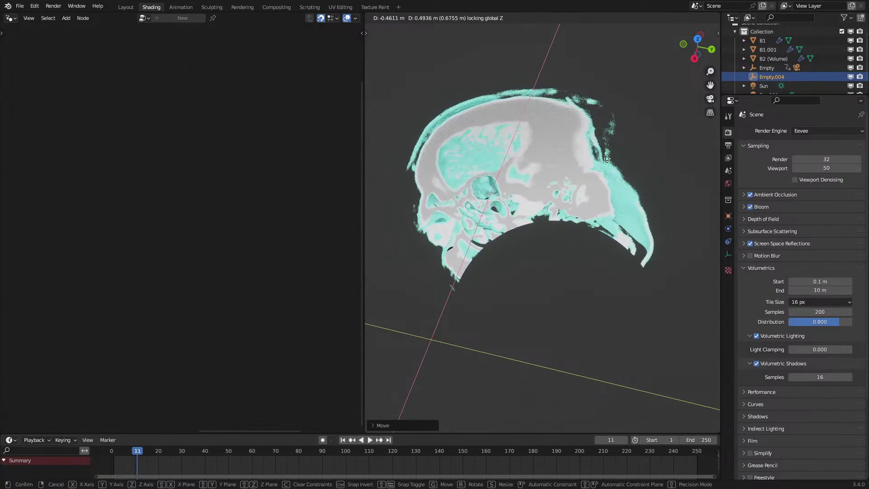
left_click(367, 193)
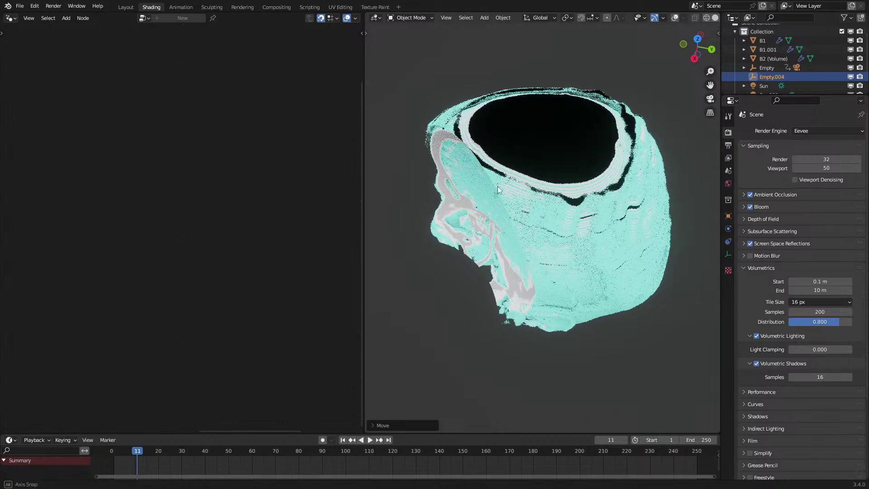
Move Empty.004 in front of the face with the Z axis locked to create a frontal section through both eye sockets, and inspect it.
middle_click_drag(511, 188, 629, 190)
scroll(631, 190, "down", 3)
key("g")
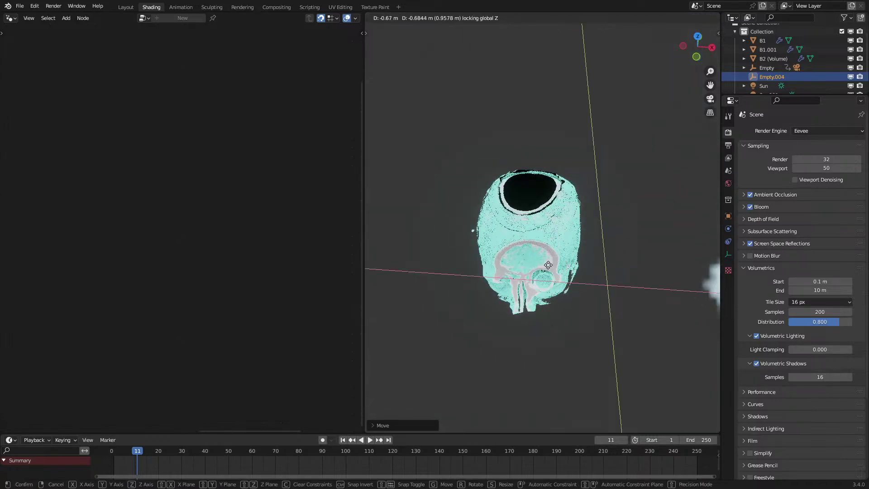
left_click(528, 238)
middle_click_drag(531, 231, 585, 319)
scroll(503, 198, "up", 3)
middle_click_drag(576, 264, 547, 289)
scroll(548, 293, "up", 1)
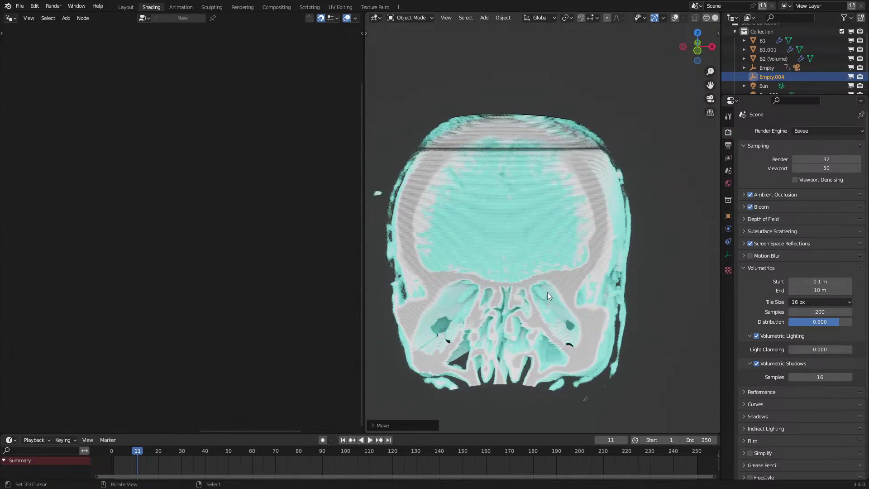
key("g")
key("shift+z")
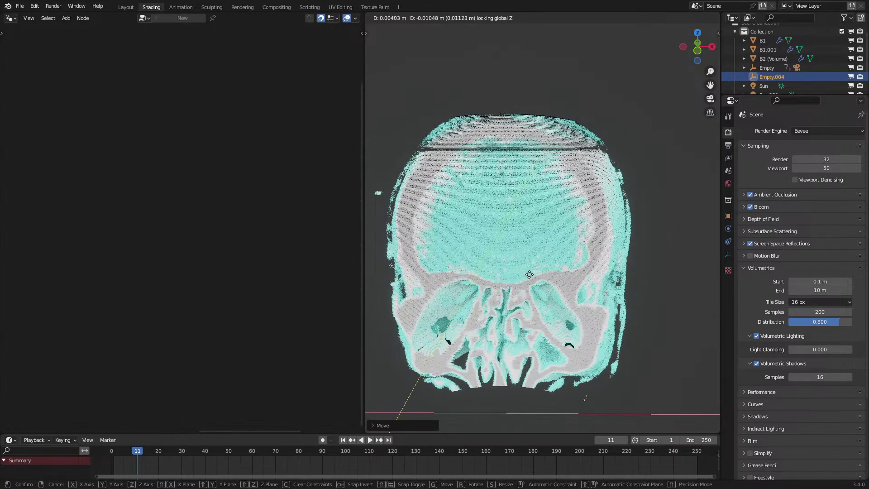
right_click(542, 245)
Move Empty.004 about 1.1 m with the Z axis locked to turn the frontal cut toward the side of the head.
middle_click_drag(542, 248, 536, 280)
key("g")
key("shift+z")
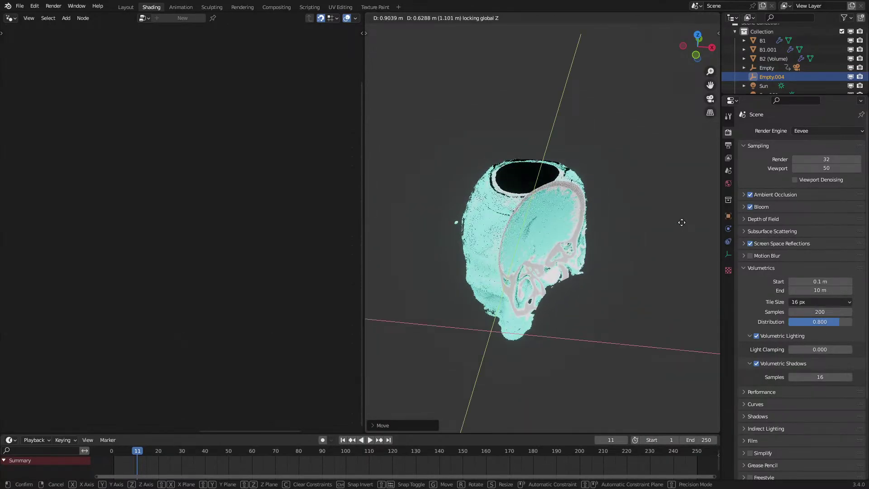
left_click(682, 223)
Move Empty.004 horizontally to place the side section near the middle of the skull, and look at it up close.
middle_click_drag(671, 216, 528, 259)
key("g")
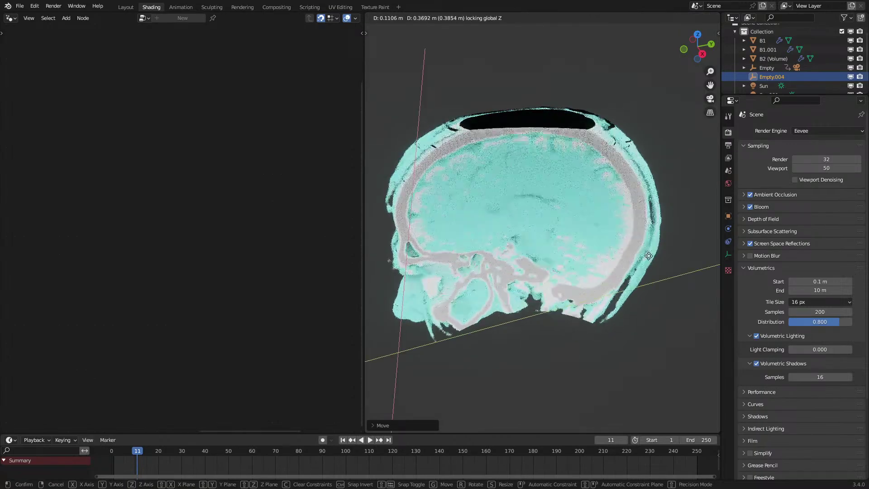
middle_click_drag(563, 274, 521, 298)
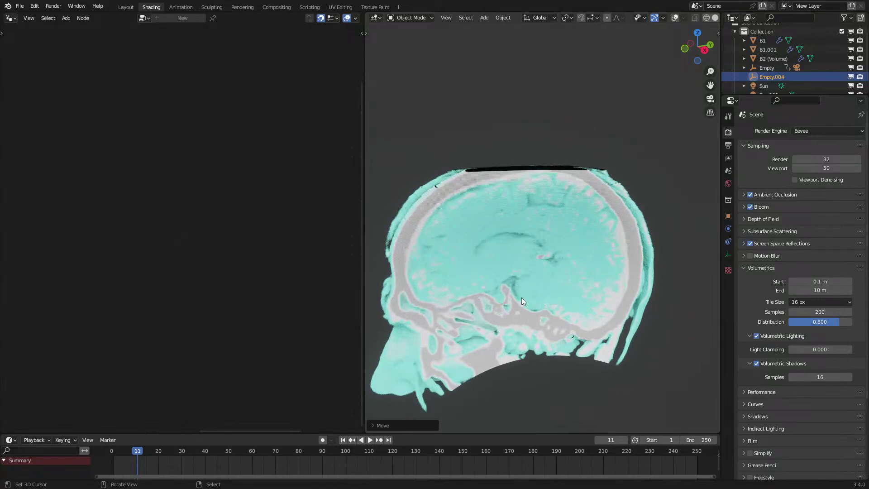
scroll(522, 237, "up", 3)
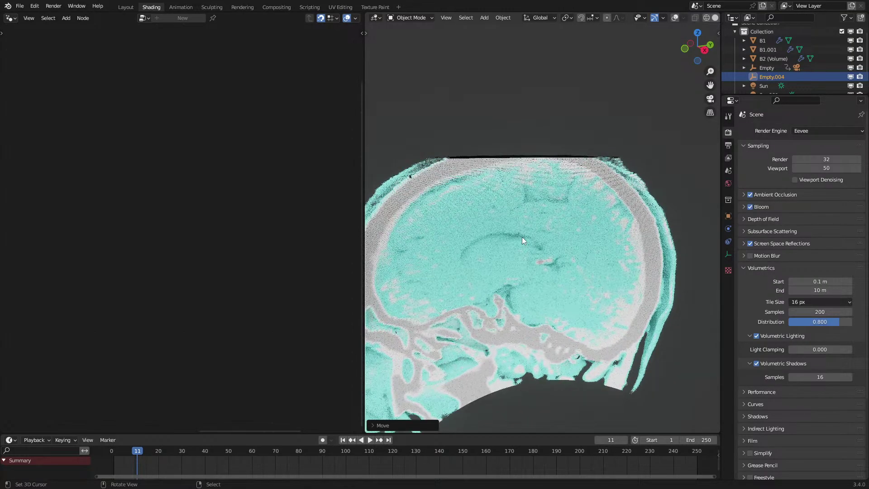
Adjust Empty.004 about 0.1 m with the Z axis locked to fine-tune the midline brain section, and view the head from both sides.
mouse_move(490, 256)
middle_mouse_down()
mouse_move(485, 268)
mouse_move(514, 248)
mouse_move(511, 298)
mouse_move(520, 235)
mouse_move(506, 251)
middle_mouse_up()
key("g")
key("shift+z")
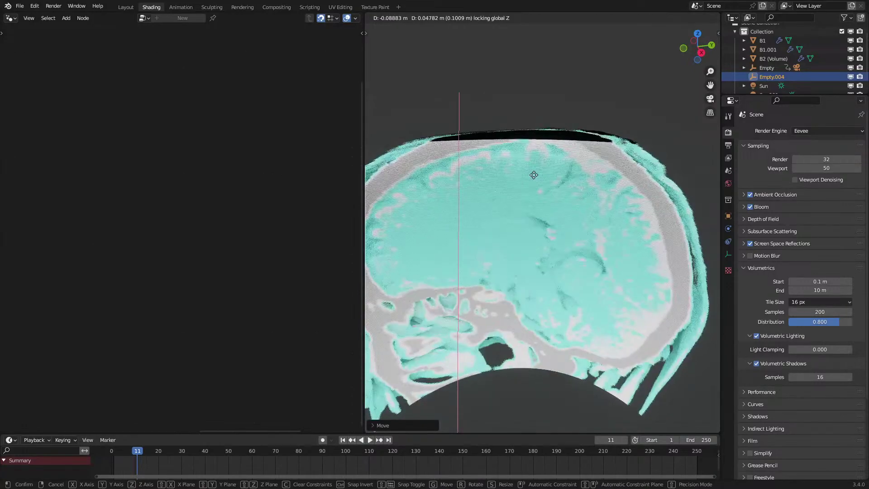
left_click(536, 195)
scroll(539, 208, "down", 6)
middle_click_drag(531, 234, 553, 257)
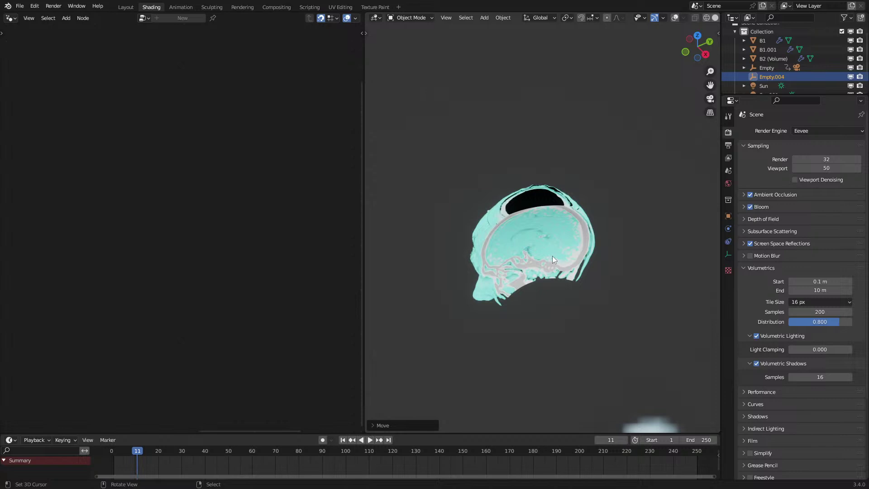
middle_click_drag(550, 259, 528, 319)
scroll(540, 291, "up", 5)
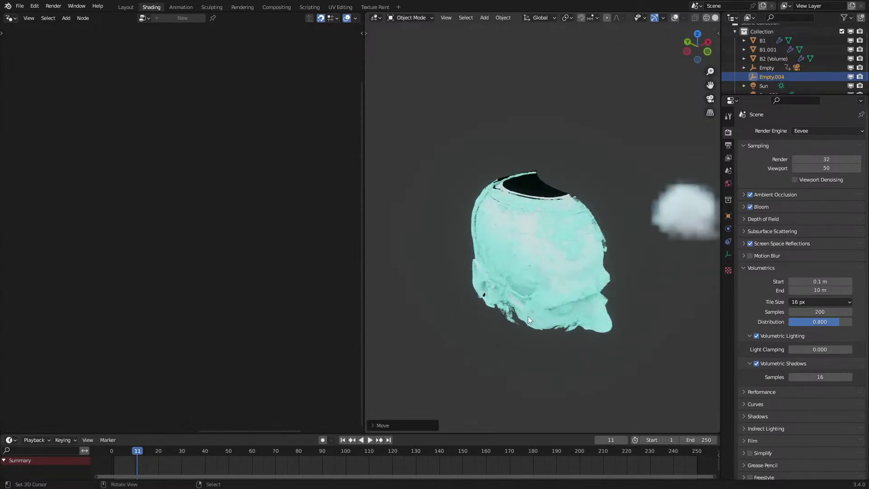
Try moving the original B1 aside with the Z axis locked, delete it instead, and select its duplicate B1.001.
left_click(456, 340)
scroll(456, 340, "up", 1)
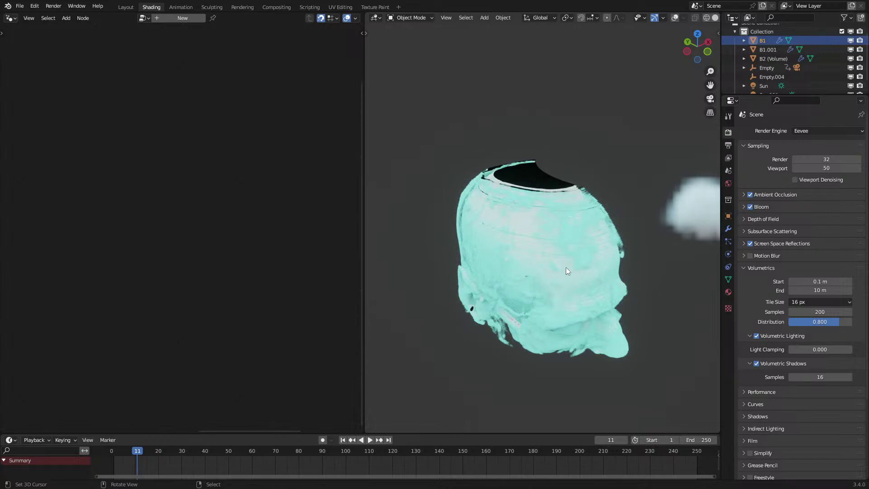
middle_click_drag(618, 282, 548, 276)
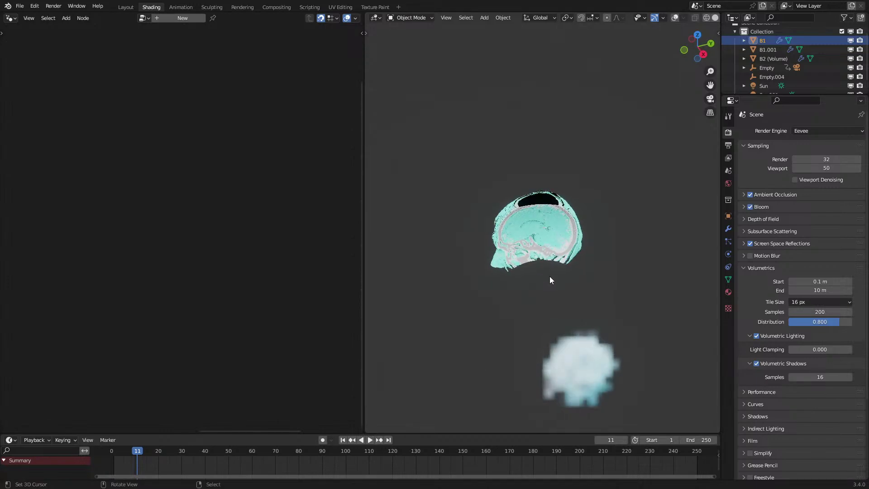
key("g")
key("shift+z")
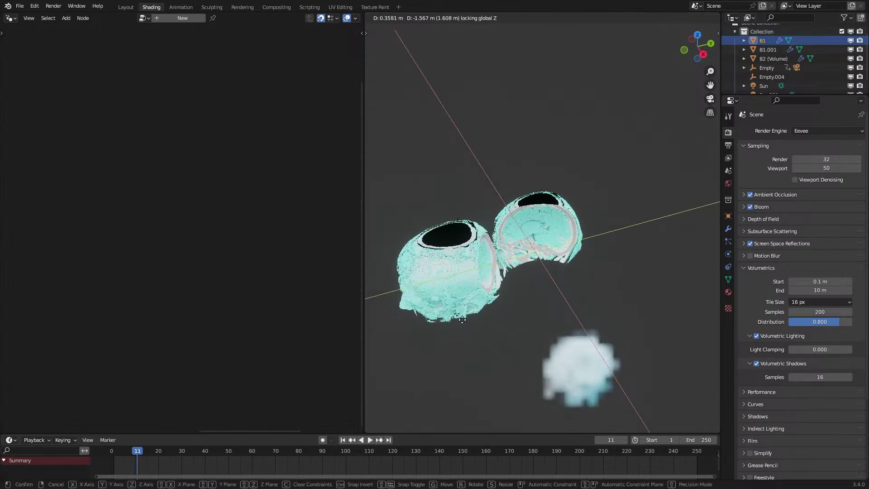
right_click(429, 318)
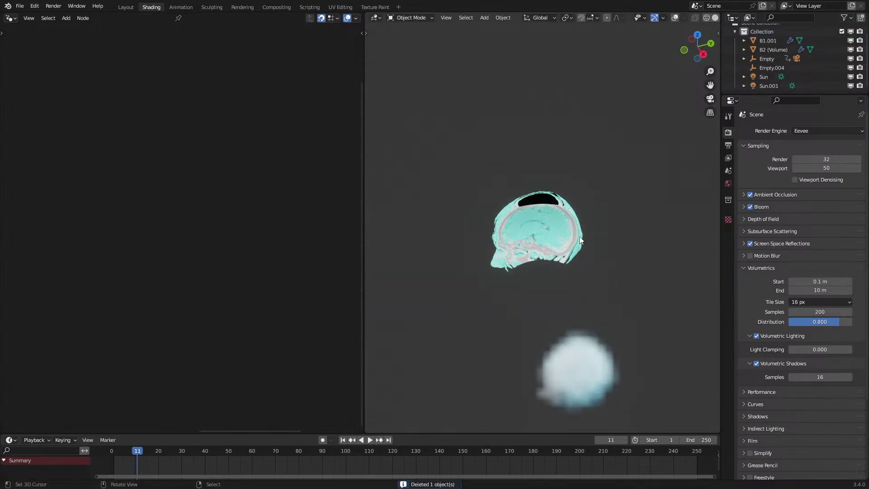
left_click(566, 274)
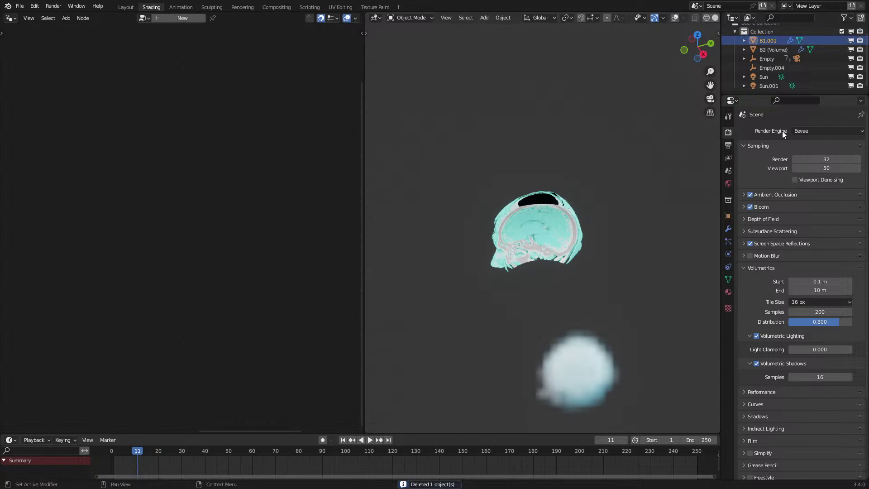
left_click(768, 68)
key("g")
key("shift+z")
right_click(473, 260)
right_click(533, 227)
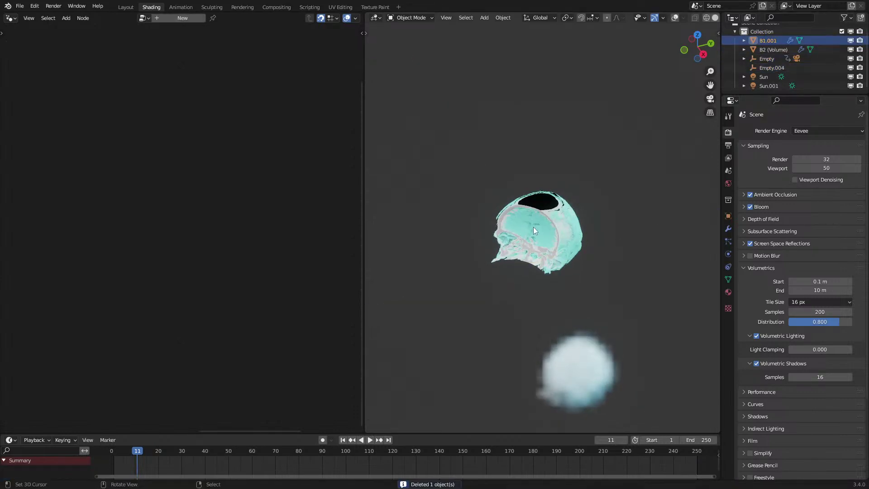
left_click(34, 104)
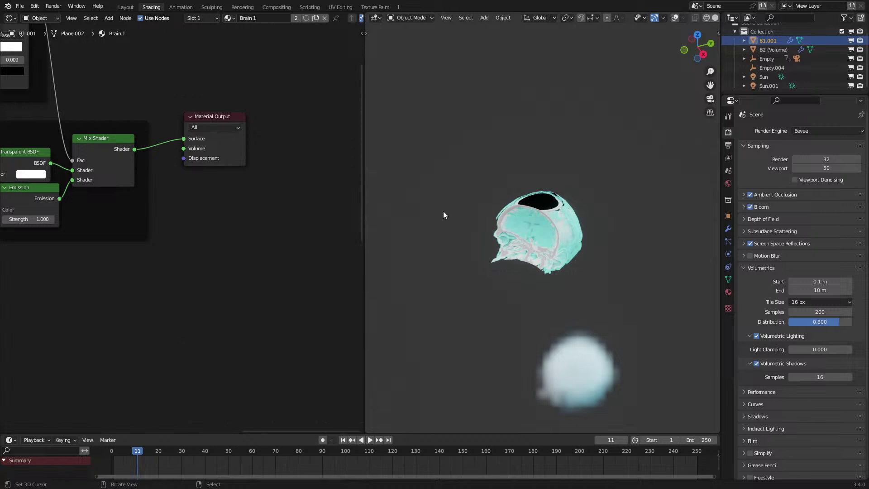
Move Empty.004 with the Z axis locked to turn the cut into a side section through the brain and eye socket.
scroll(565, 205, "up", 3)
mouse_move(565, 204)
middle_mouse_down()
mouse_move(569, 228)
mouse_move(559, 193)
middle_mouse_up()
scroll(560, 212, "up", 3)
left_click(772, 68)
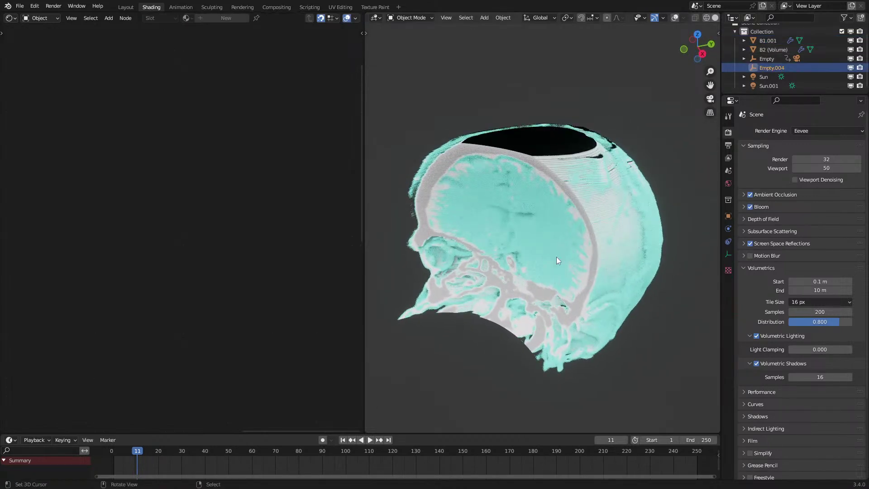
scroll(554, 258, "down", 4)
middle_click_drag(539, 270, 518, 306)
left_click(567, 333)
key("g")
key("shift+z")
left_click(604, 329)
Select B1.001 and, in the ColorRamp controlling its transparency, try the white stop at 0.491 and settle it at 0.264.
middle_click_drag(599, 304, 614, 251)
scroll(570, 232, "up", 3)
left_click(585, 231)
scroll(585, 232, "up", 1)
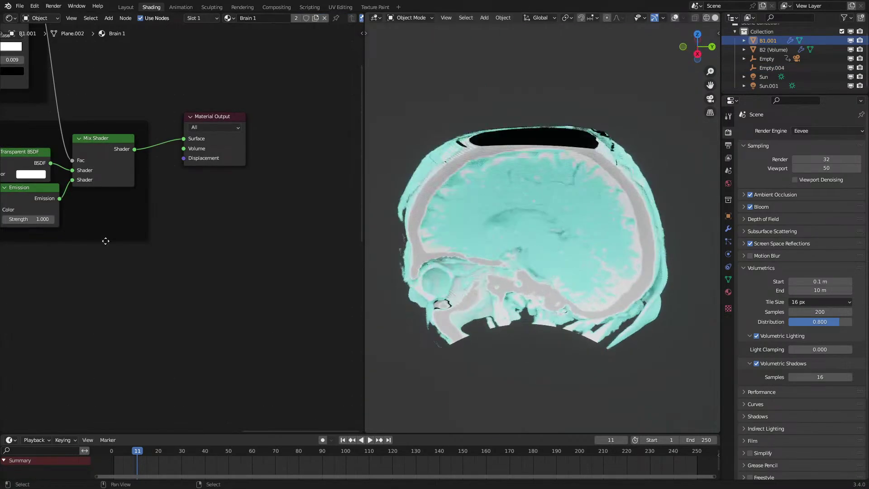
middle_click_drag(105, 242, 277, 327)
scroll(140, 143, "down", 4)
middle_click_drag(109, 145, 243, 175)
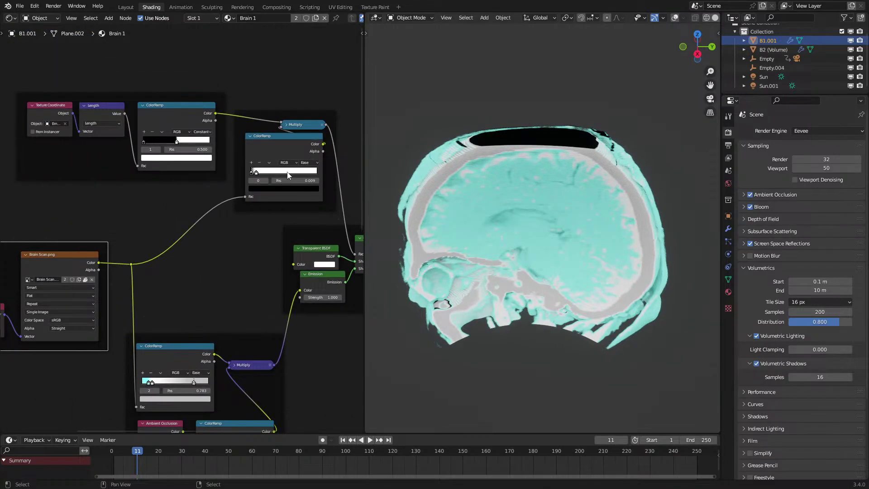
mouse_move(256, 172)
left_mouse_down()
mouse_move(330, 171)
mouse_move(305, 178)
left_mouse_up()
middle_click_drag(401, 184, 437, 170)
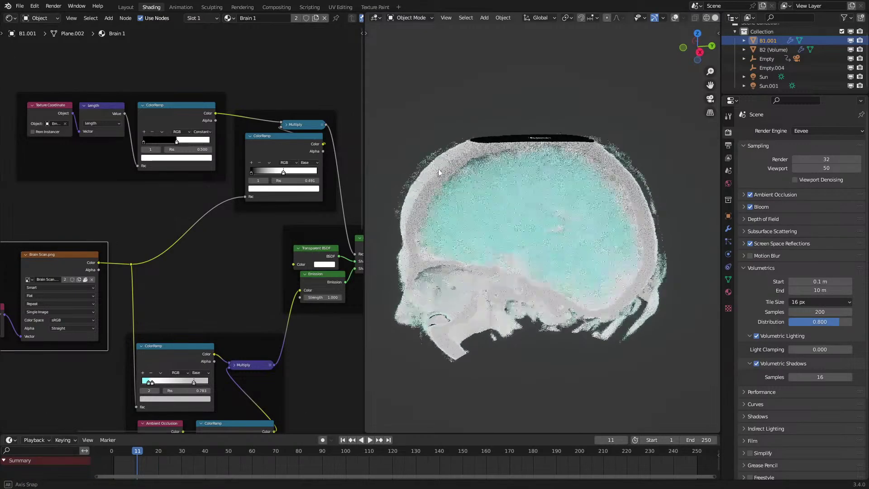
middle_click_drag(536, 116, 582, 213)
scroll(562, 107, "up", 1)
middle_click_drag(512, 207, 523, 187)
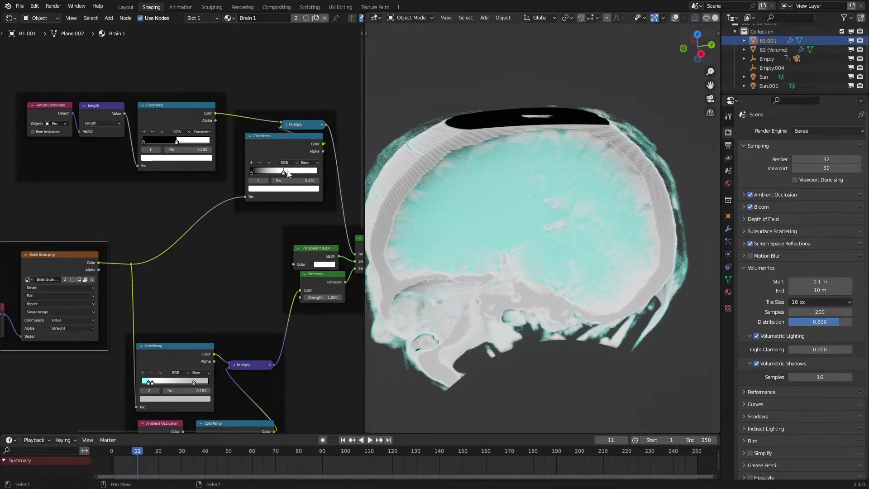
left_click_drag(287, 173, 272, 183)
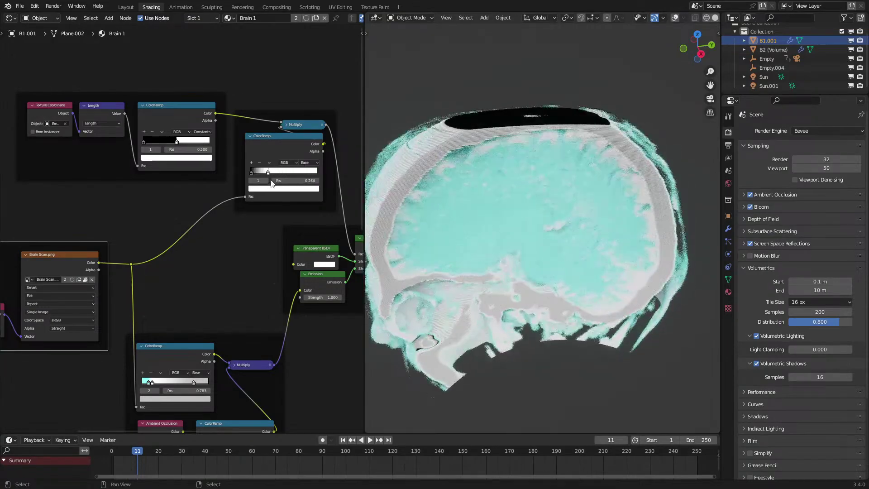
middle_click_drag(461, 201, 457, 228)
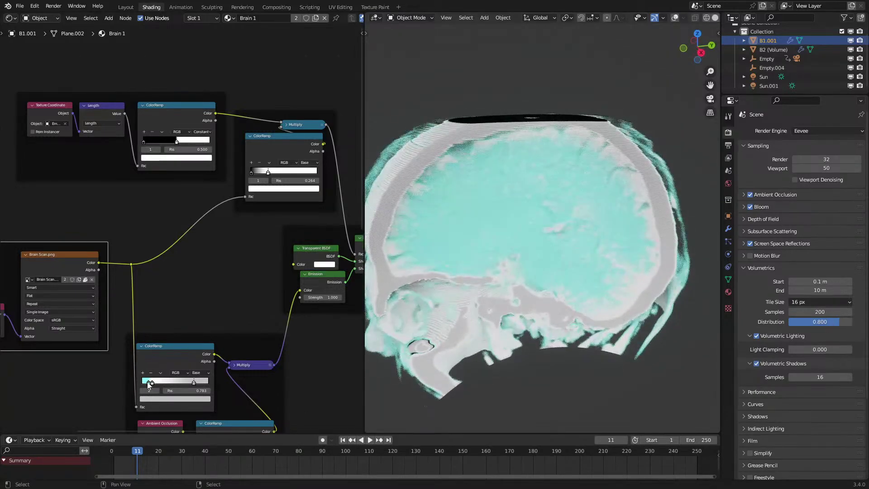
Try moving and deleting the white middle stop of the tissue-colour ColorRamp, and undo each change.
left_click_drag(156, 383, 203, 380)
key("ctrl+z")
middle_click_drag(232, 341, 228, 293)
left_click(141, 312)
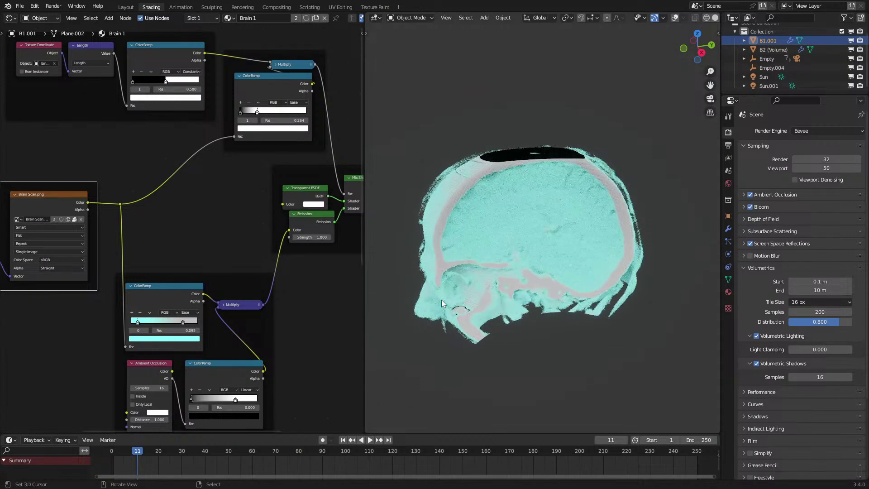
key("ctrl+z")
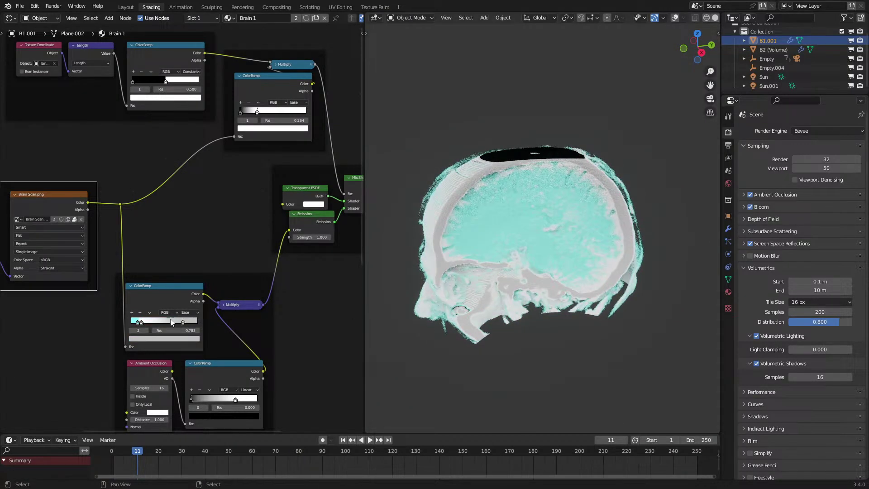
Delete the grey stop from the tissue-colour ColorRamp and set the white stop's position to 1.000.
left_click(140, 313)
left_click_drag(142, 322, 198, 320)
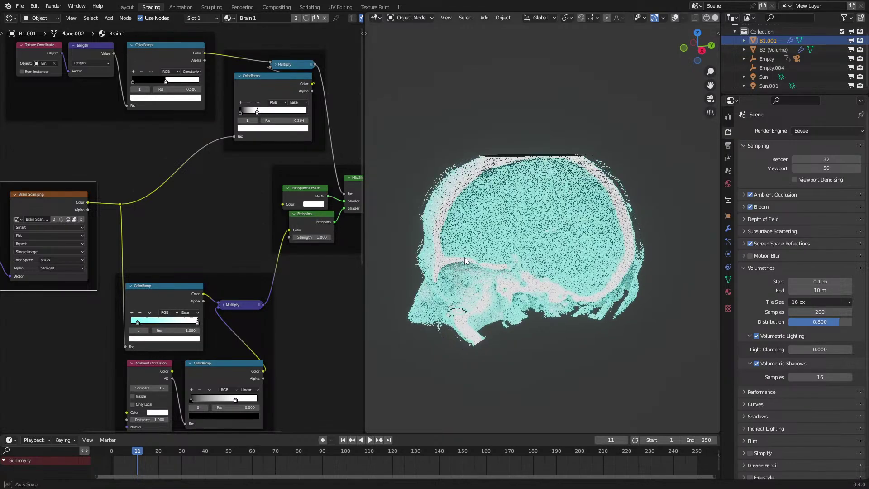
mouse_move(464, 256)
middle_mouse_down()
mouse_move(445, 257)
mouse_move(440, 282)
mouse_move(661, 265)
mouse_move(653, 288)
mouse_move(470, 256)
middle_mouse_up()
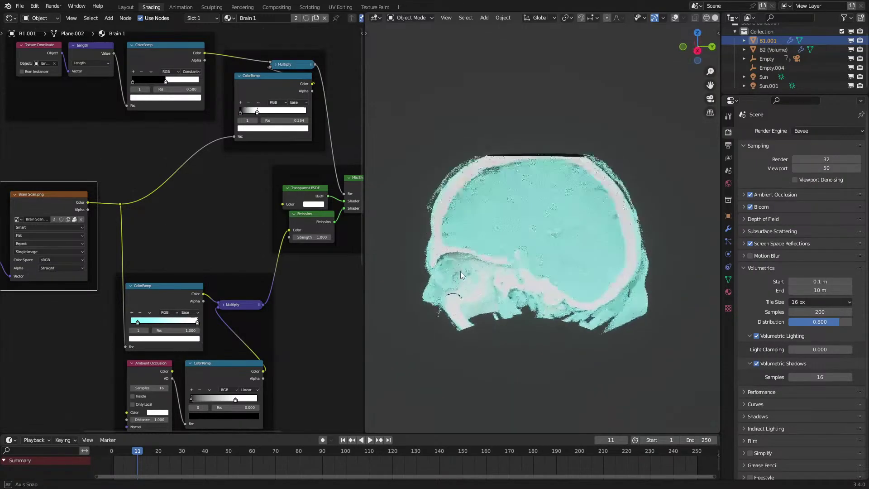
Move the black stop of the transparency ColorRamp past the white one to 0.354, inverting the visible densities.
middle_click_drag(256, 87, 234, 200)
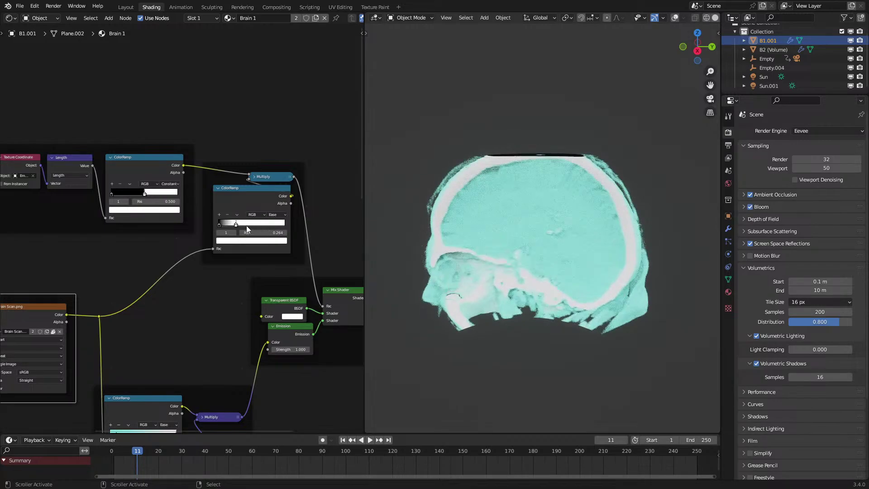
left_click_drag(223, 222, 247, 224)
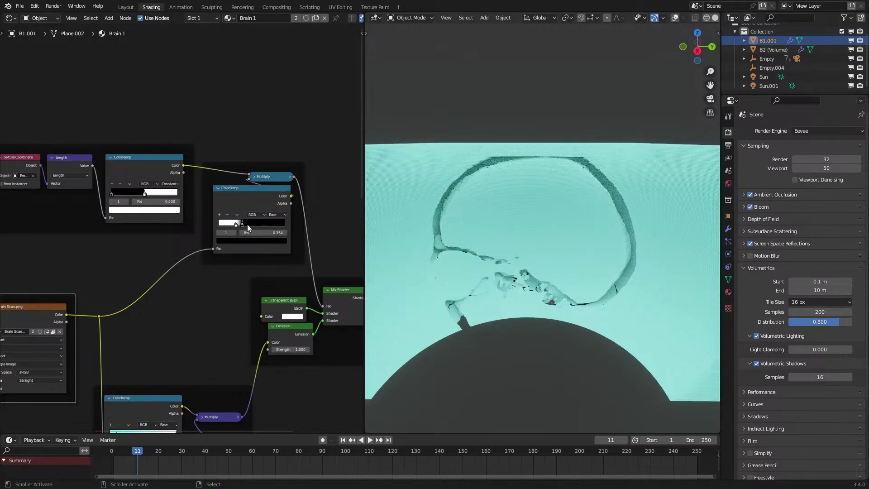
middle_click_drag(398, 212, 435, 244)
scroll(232, 214, "up", 2)
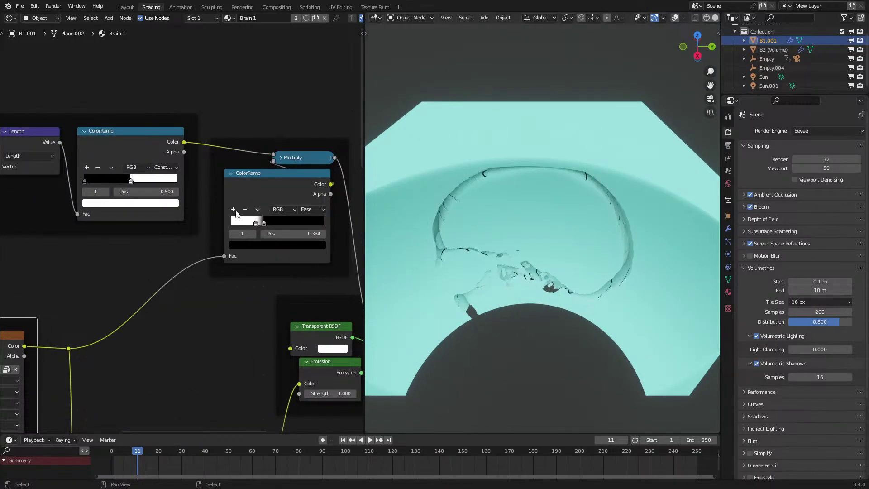
Add a stop to the transparency ColorRamp, make it black, and place it at 0.118 to isolate a narrow density band.
left_click(233, 209)
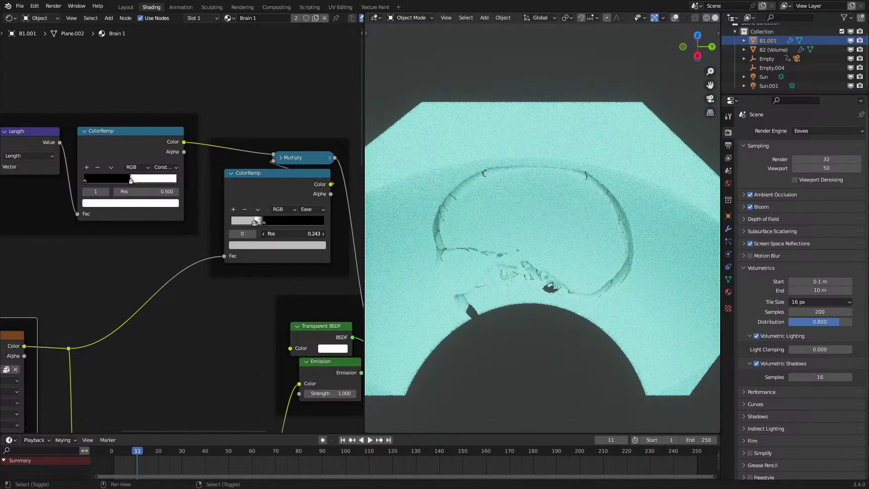
left_click(294, 245)
scroll(254, 165, "down", 15)
middle_click_drag(530, 194, 529, 178)
mouse_move(251, 222)
left_mouse_down()
mouse_move(219, 228)
mouse_move(240, 224)
left_mouse_up()
middle_click_drag(433, 188, 471, 181)
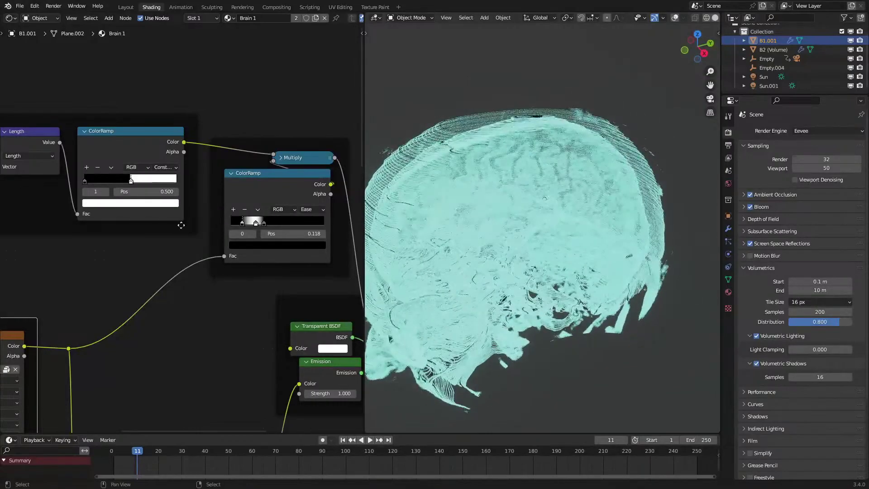
Shift the added black stop toward the low end of the transparency ColorRamp and delete it.
left_click_drag(241, 224, 236, 216)
left_click(244, 209)
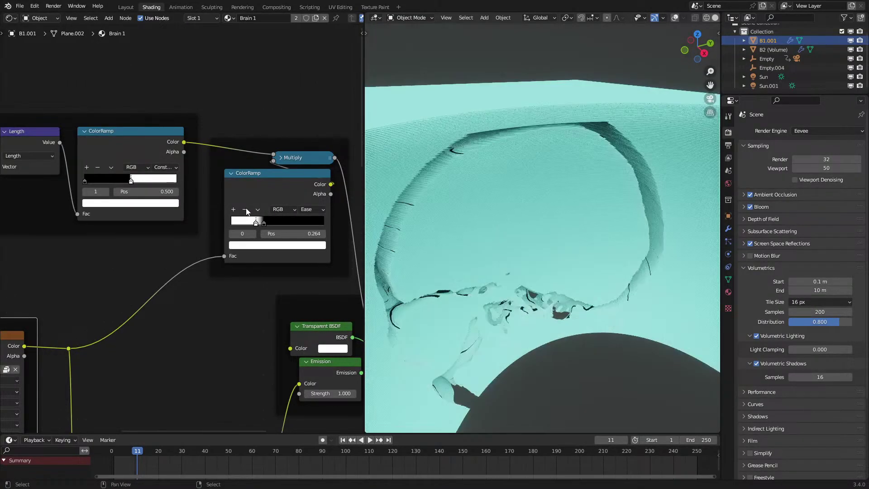
scroll(547, 220, "down", 5)
middle_click_drag(547, 220, 525, 218)
scroll(525, 210, "up", 2)
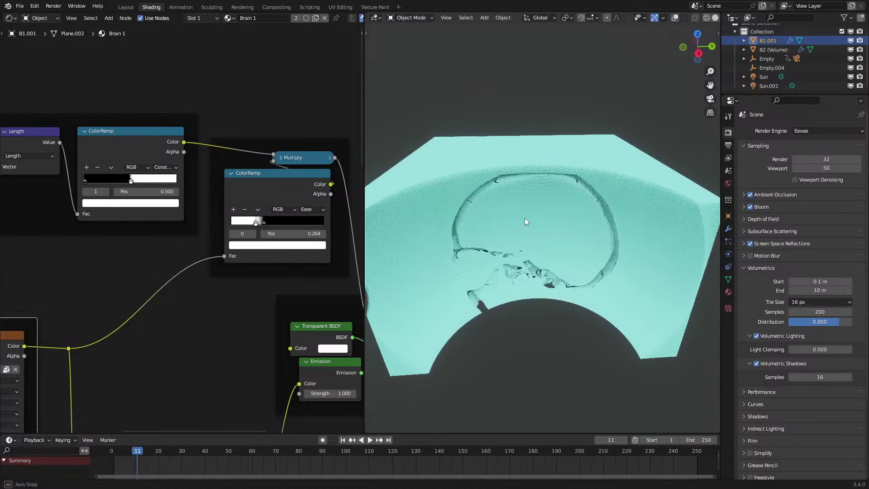
mouse_move(606, 245)
middle_mouse_down()
mouse_move(621, 219)
mouse_move(603, 294)
mouse_move(608, 235)
middle_mouse_up()
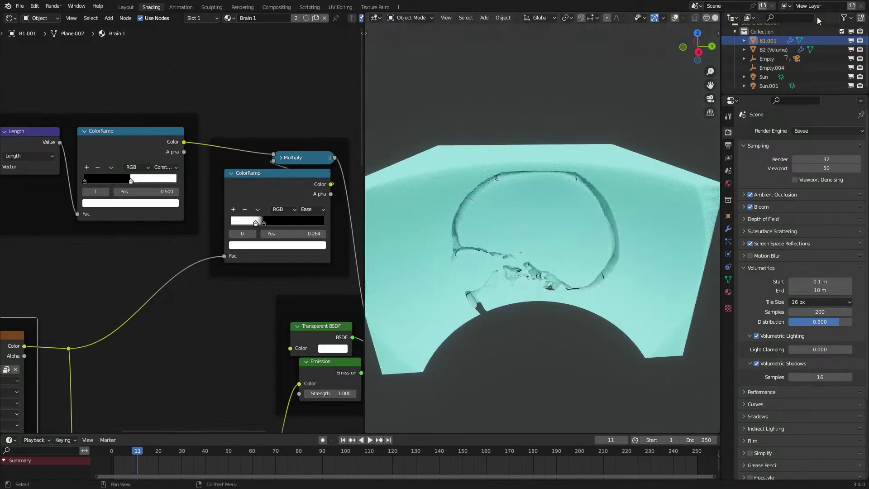
Move Empty.004 repeatedly with the Z axis locked to shift the cut through the inverted skull cast.
left_click(767, 68)
key("g")
key("z")
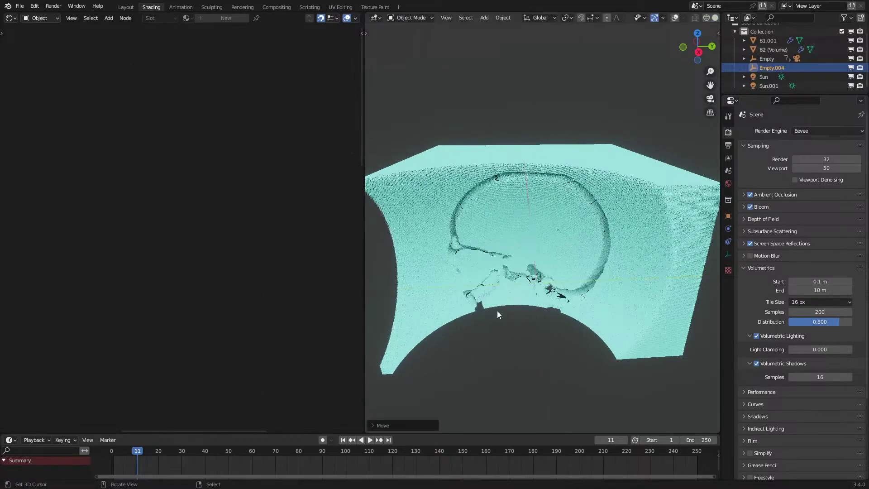
middle_click_drag(520, 276, 493, 304)
key("g")
key("z")
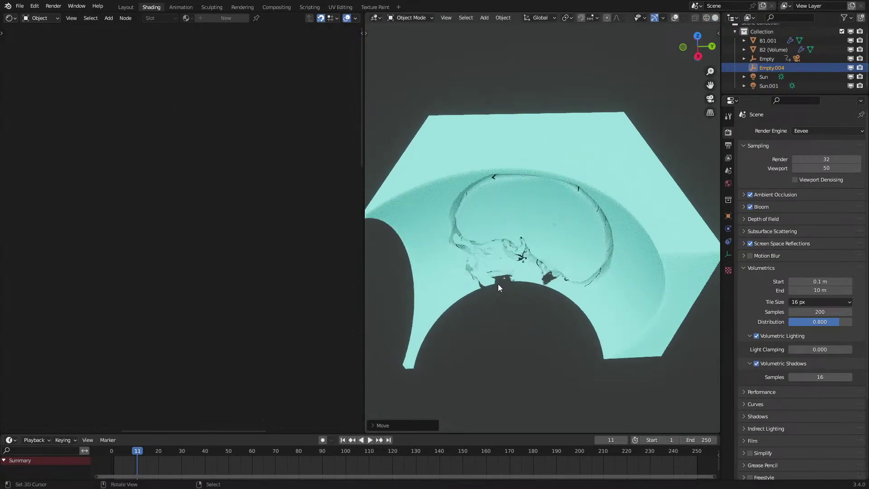
left_click(499, 287)
scroll(499, 287, "up", 3)
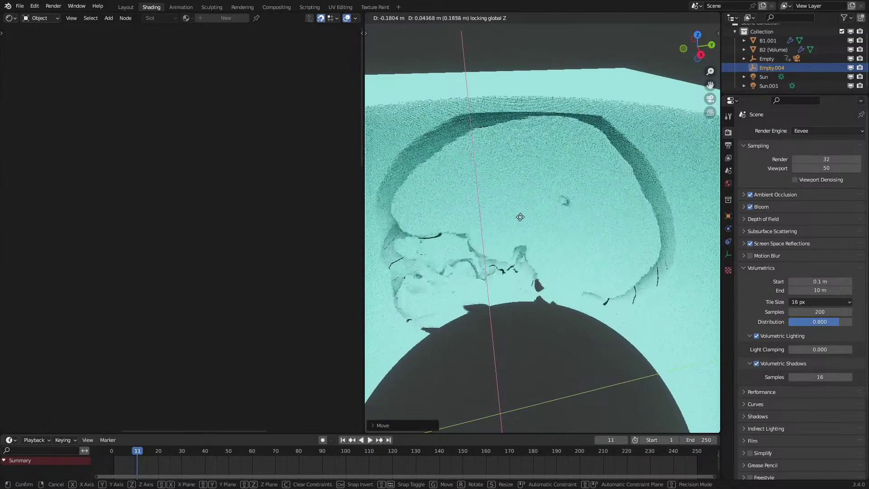
left_click(525, 237)
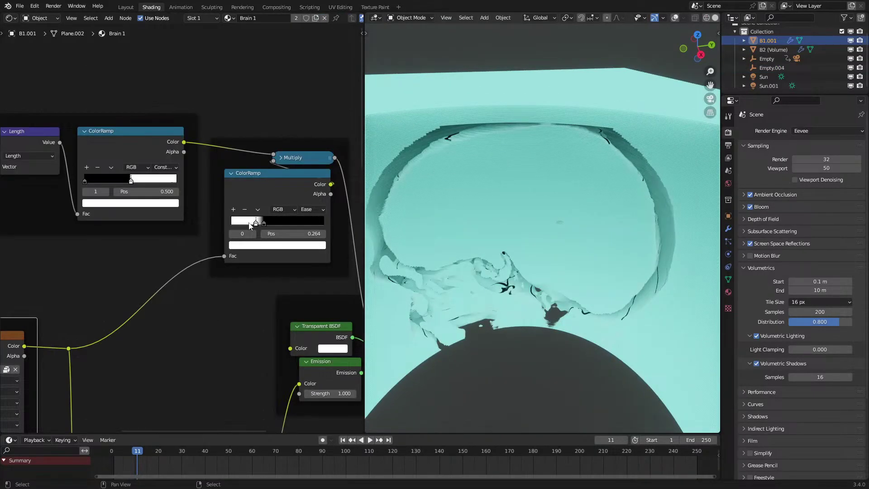
Slide both stops of B1.001's transparency ColorRamp to the low end, with black at 0.013, and inspect the hollow head cast.
scroll(249, 226, "down", 2)
scroll(229, 156, "up", 4)
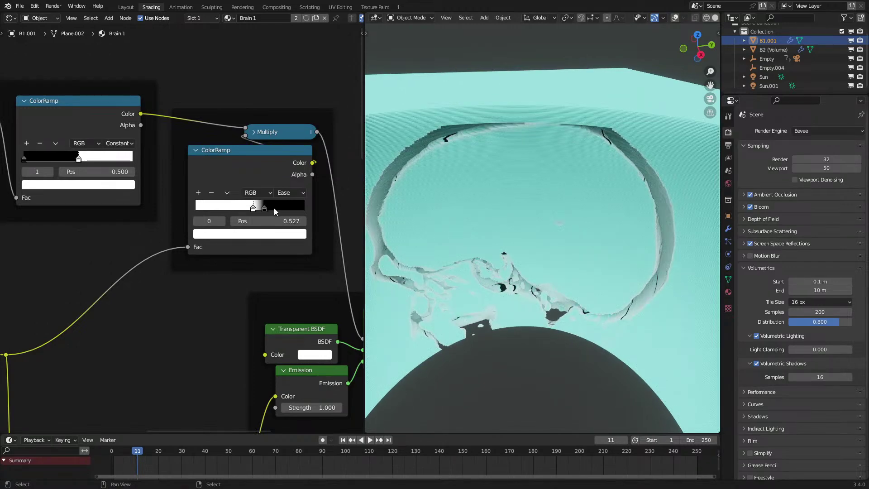
left_click_drag(278, 211, 229, 217)
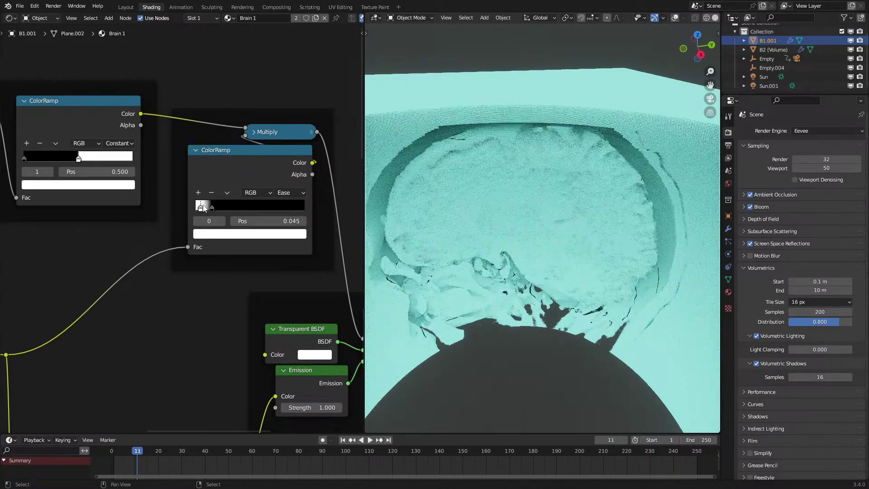
left_click_drag(206, 210, 200, 210)
middle_click_drag(484, 294, 488, 267)
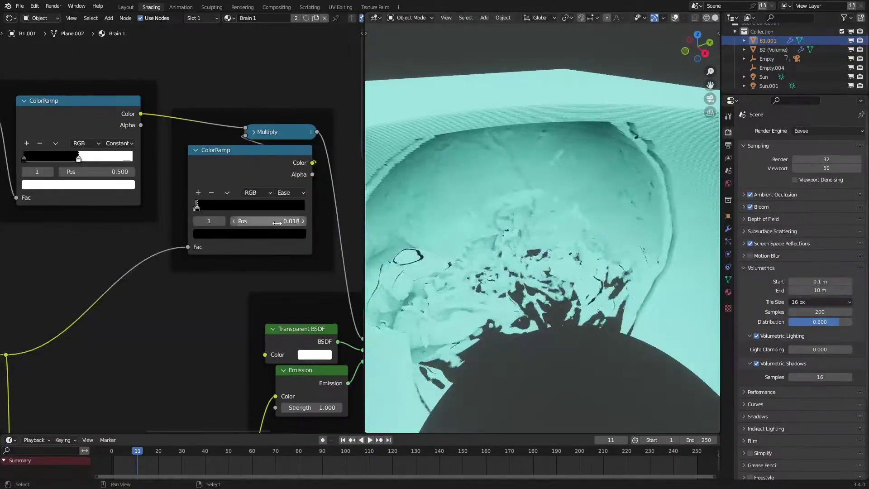
left_click_drag(196, 203, 197, 203)
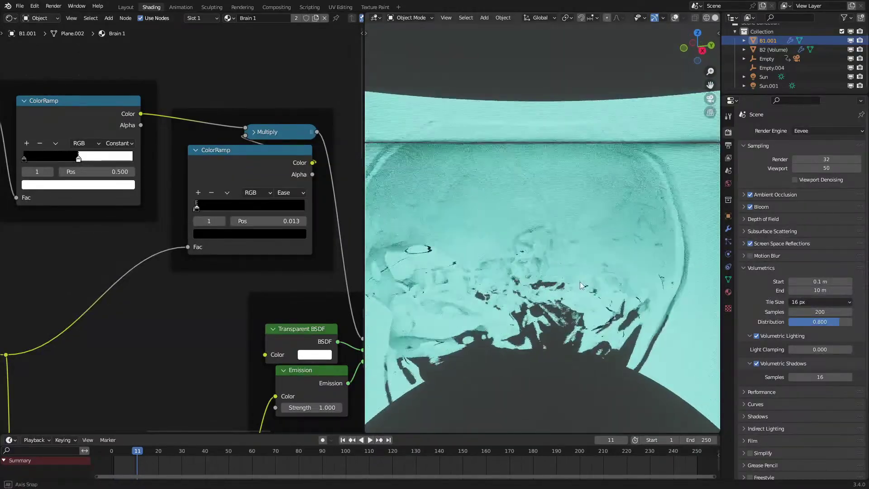
middle_click_drag(516, 300, 571, 312)
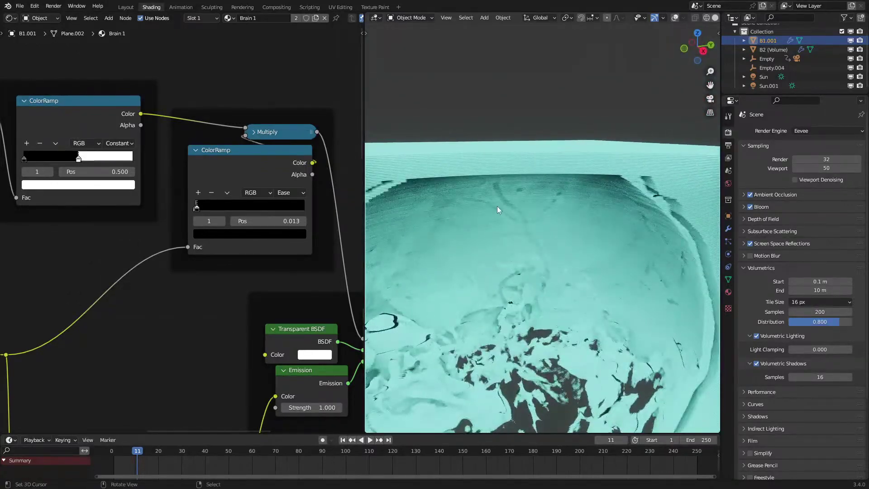
scroll(498, 206, "up", 1)
middle_click_drag(564, 264, 481, 276)
scroll(480, 275, "down", 4)
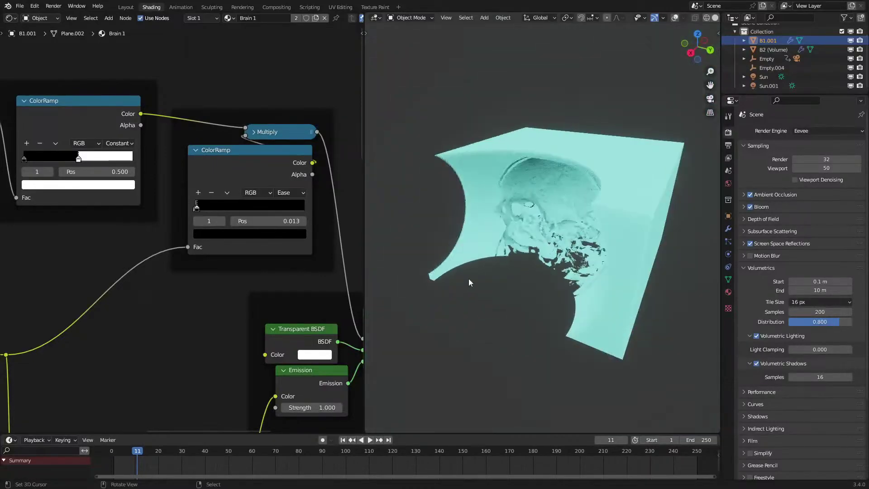
Select Empty.004 and move it with the Z axis locked to reposition the cut through the hollow head cast.
scroll(480, 276, "down", 3)
scroll(768, 76, "up", 1)
left_click(768, 74)
scroll(415, 207, "up", 6)
middle_click_drag(415, 206, 456, 227)
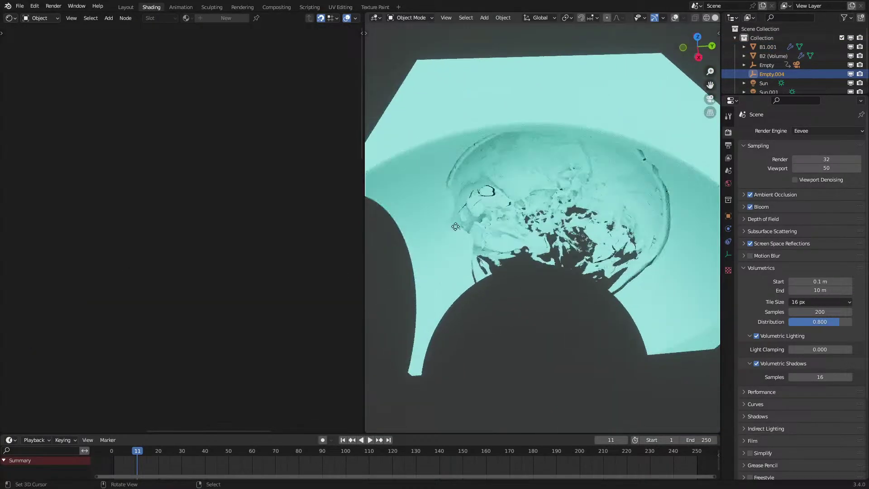
key("g")
key("z")
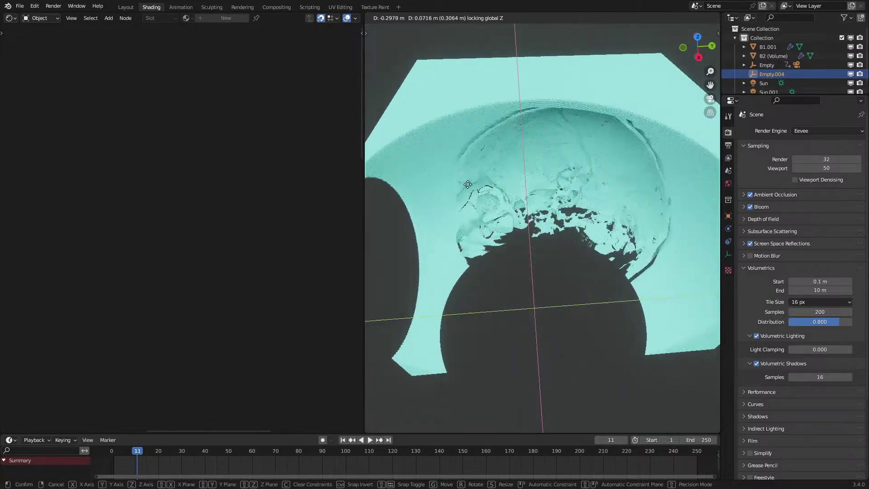
left_click(501, 234)
Try moving Empty.004 with the Z axis locked to test another cut through the hollow head cast.
middle_click_drag(544, 248, 596, 277)
scroll(542, 235, "up", 1)
scroll(500, 256, "up", 2)
middle_click_drag(500, 256, 528, 268)
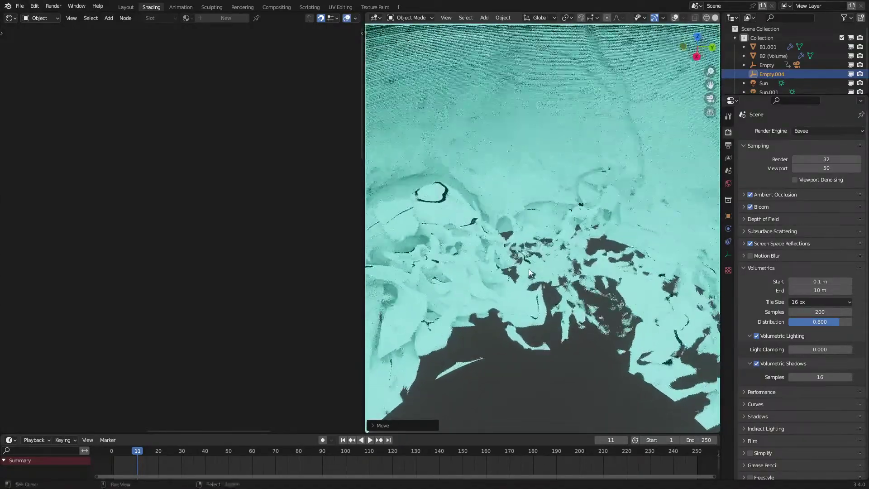
key("g")
key("z")
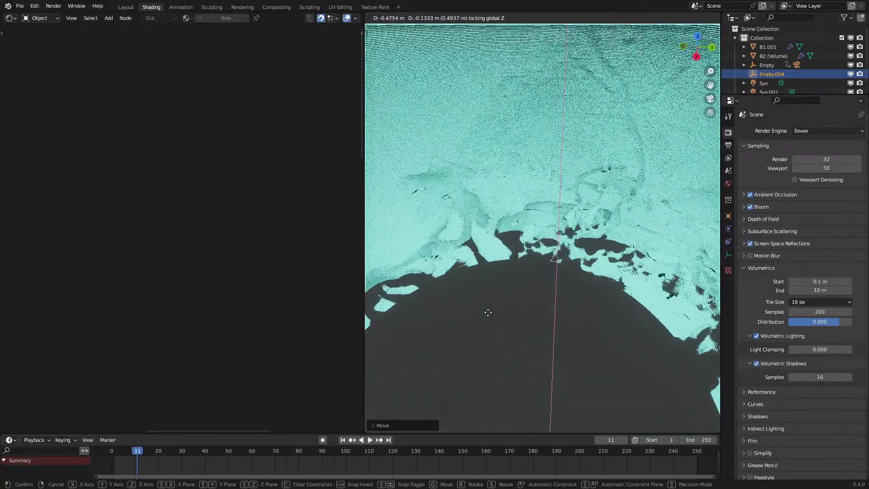
left_click(544, 226)
scroll(566, 220, "down", 5)
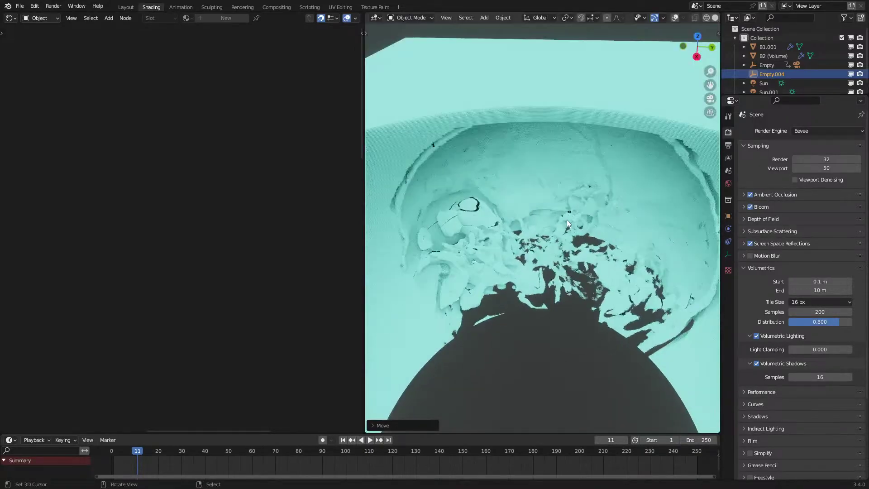
Select B1.001 and move the black stop of its transparency ColorRamp to 0.117 to fill in the brain cross-section.
left_click(404, 183)
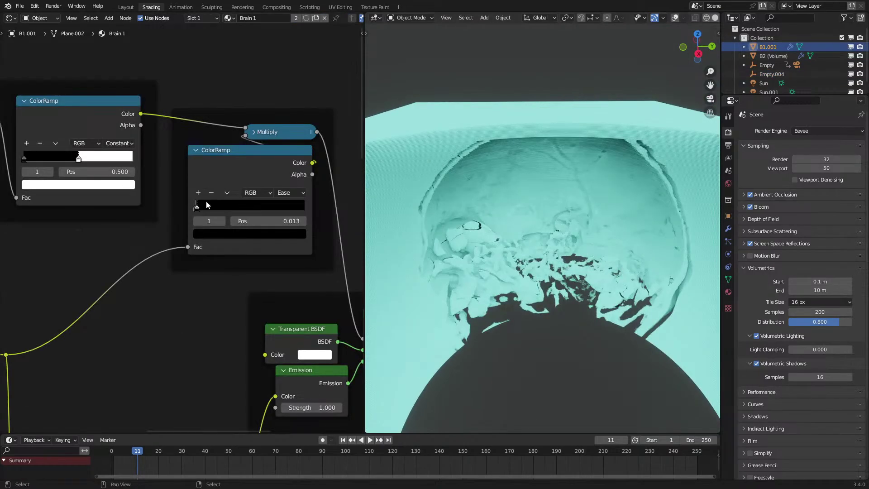
left_click_drag(205, 201, 219, 199)
middle_click_drag(555, 236, 558, 229)
scroll(306, 353, "down", 6)
Slide the white stop of B1.001's emission color ColorRamp to 0.159 and recolor it red.
middle_click_drag(306, 355, 269, 225)
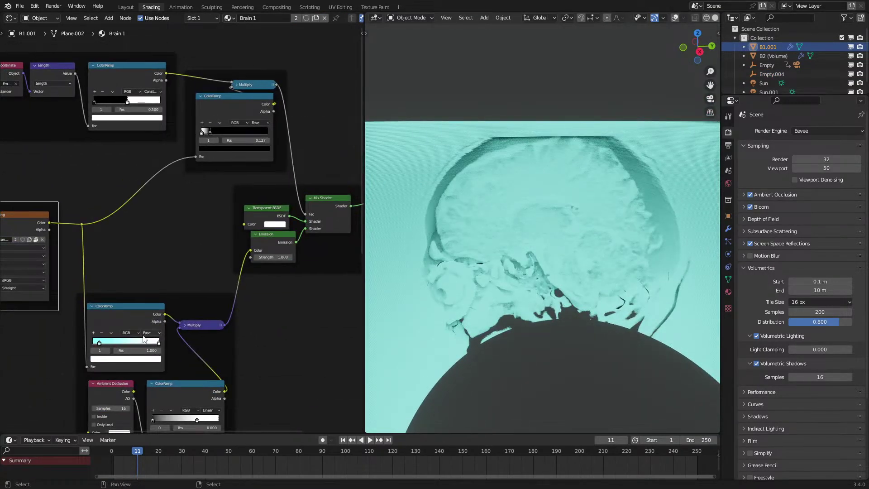
mouse_move(151, 344)
left_mouse_down()
mouse_move(104, 342)
mouse_move(146, 344)
left_mouse_up()
scroll(164, 337, "up", 3)
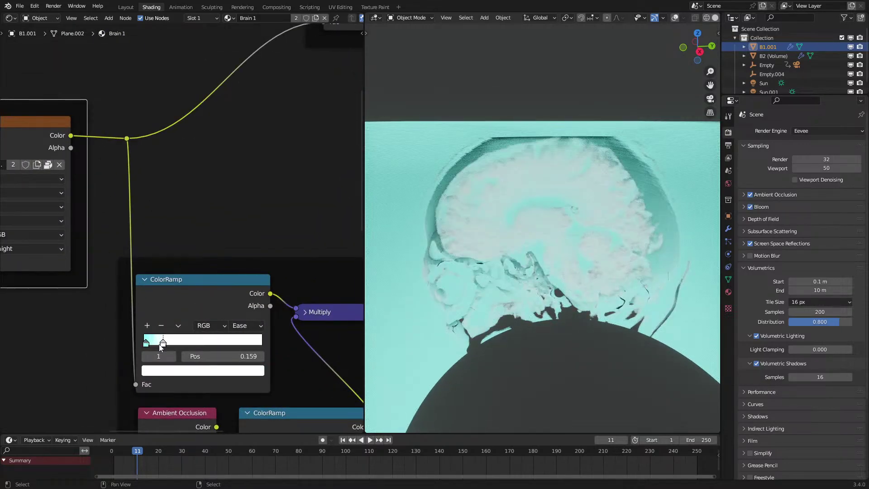
left_click(179, 370)
left_click(191, 284)
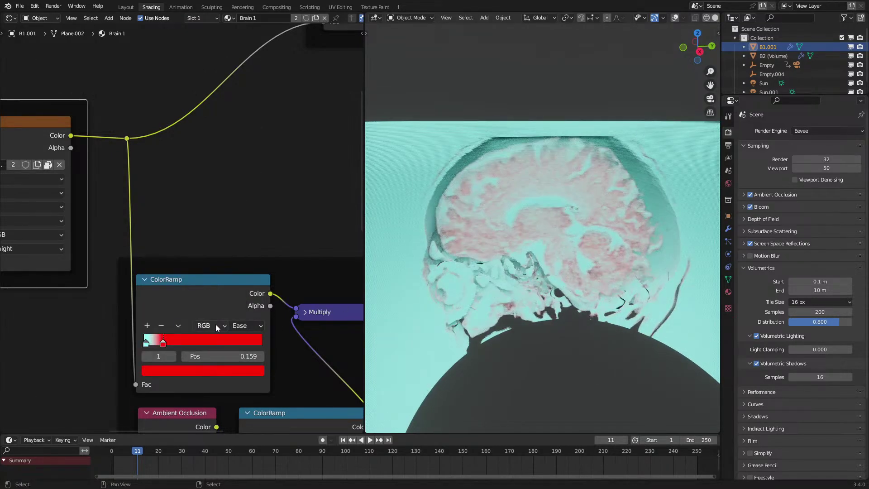
Try HSV mode on the emission color ColorRamp, slide its red stop to 0.077, and restore RGB mode.
left_click(217, 349)
left_click_drag(161, 342, 151, 343)
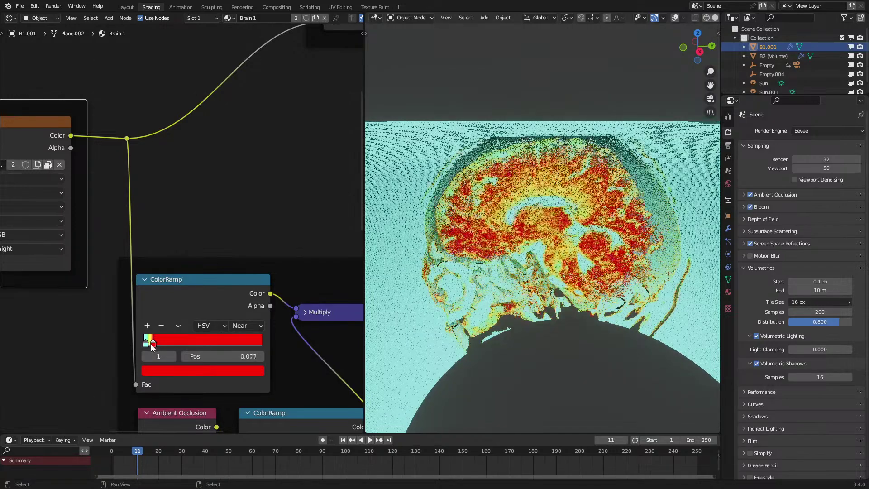
middle_click_drag(457, 330, 436, 346)
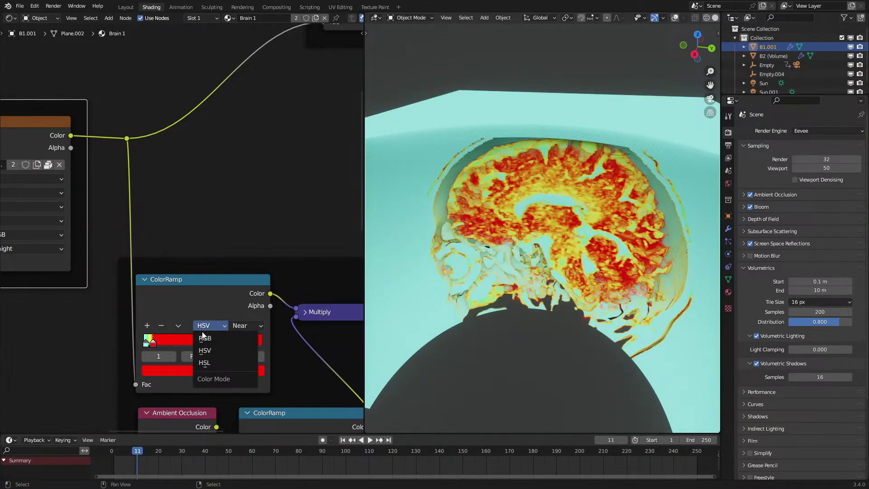
left_click(204, 338)
middle_click_drag(373, 283, 399, 268)
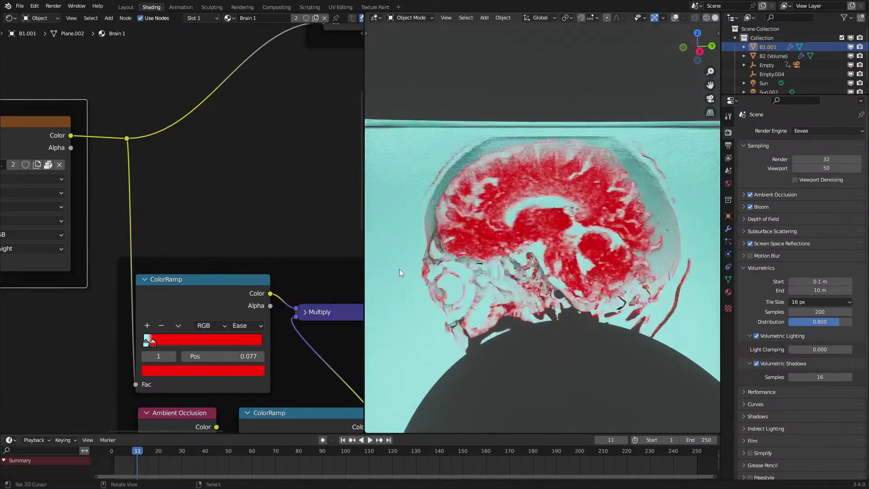
Recolor the emission ColorRamp's red stop to blue with hue 0.628 and view the brain cross-section.
left_click(146, 343)
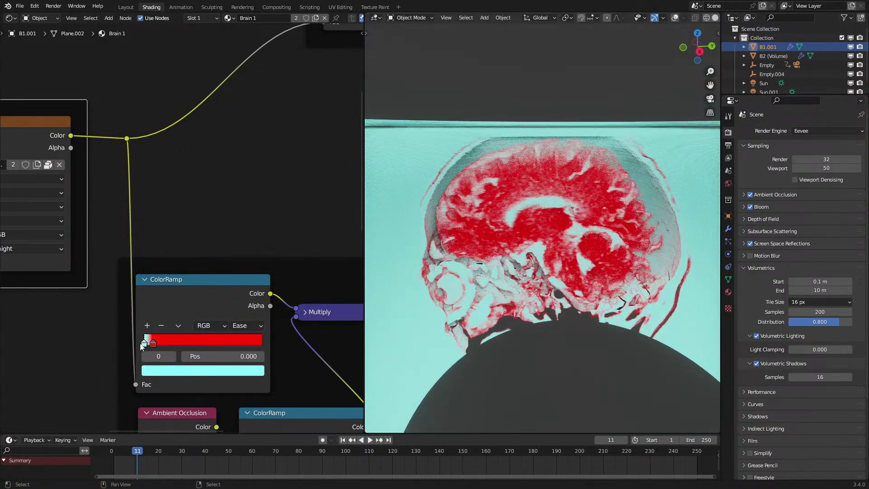
left_click(153, 343)
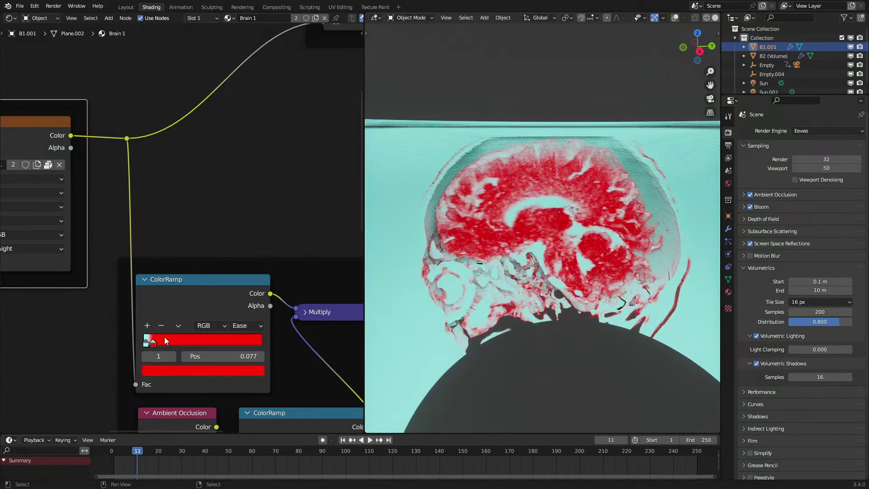
left_click(191, 374)
mouse_move(197, 267)
left_mouse_down()
mouse_move(218, 267)
mouse_move(210, 213)
left_mouse_up()
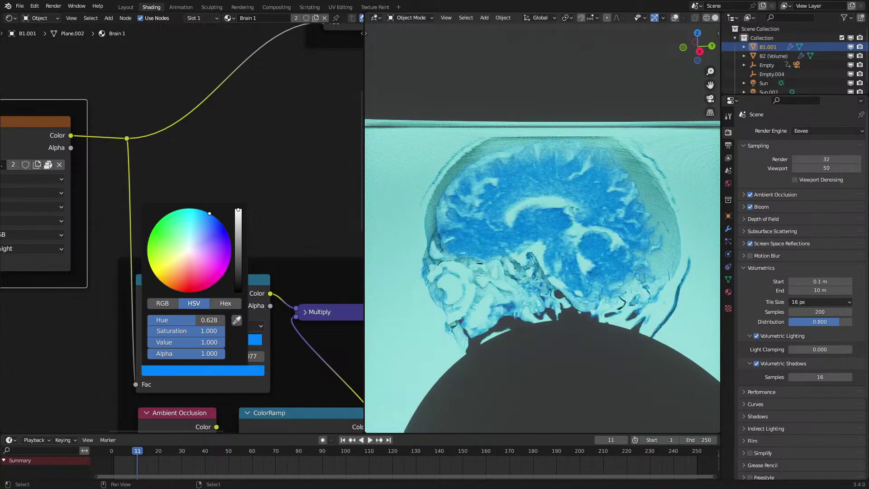
middle_click_drag(504, 254, 537, 285)
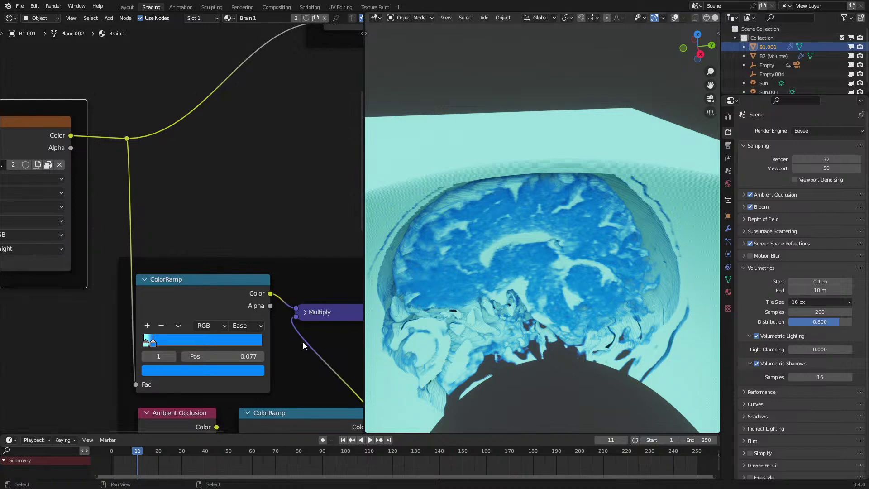
left_click(205, 370)
left_click_drag(186, 264, 179, 221)
right_click(179, 221)
Rework B1.001's transparency ColorRamp to run from a black stop near one third to white at the high end, isolating the blue skull.
scroll(499, 260, "down", 4)
middle_click_drag(499, 259, 517, 239)
scroll(312, 208, "down", 5)
middle_click_drag(237, 55, 193, 257)
scroll(192, 257, "up", 3)
left_click_drag(229, 285, 308, 281)
scroll(578, 295, "up", 5)
scroll(487, 272, "down", 5)
middle_click_drag(488, 273, 696, 285)
scroll(438, 252, "up", 4)
scroll(818, 274, "down", 3)
scroll(580, 292, "down", 4)
middle_click_drag(580, 296, 571, 300)
middle_click_drag(214, 362, 279, 198)
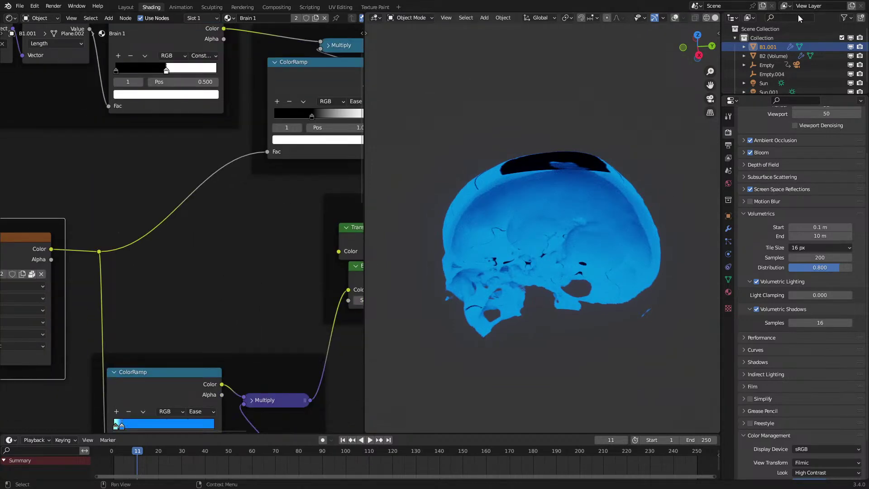
Select Empty.004 and move it twice with the Z axis locked to cut the blue skull open, then examine its interior.
left_click(774, 75)
key("g")
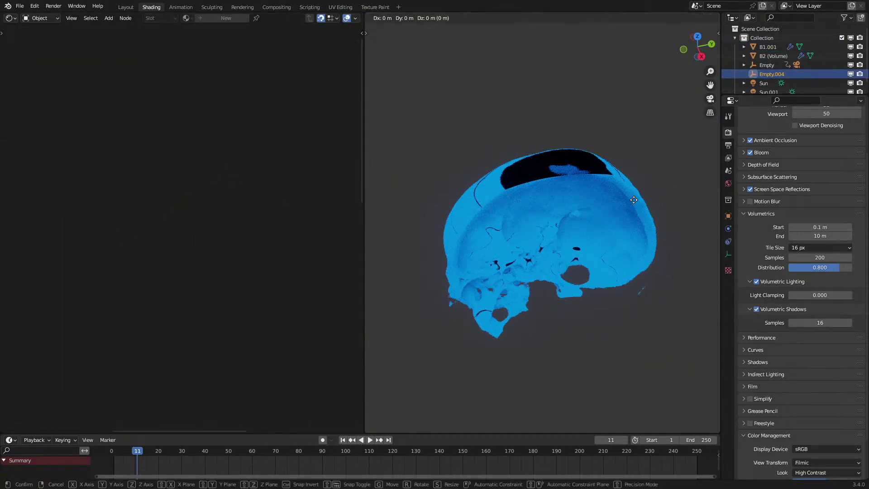
key("shift+z")
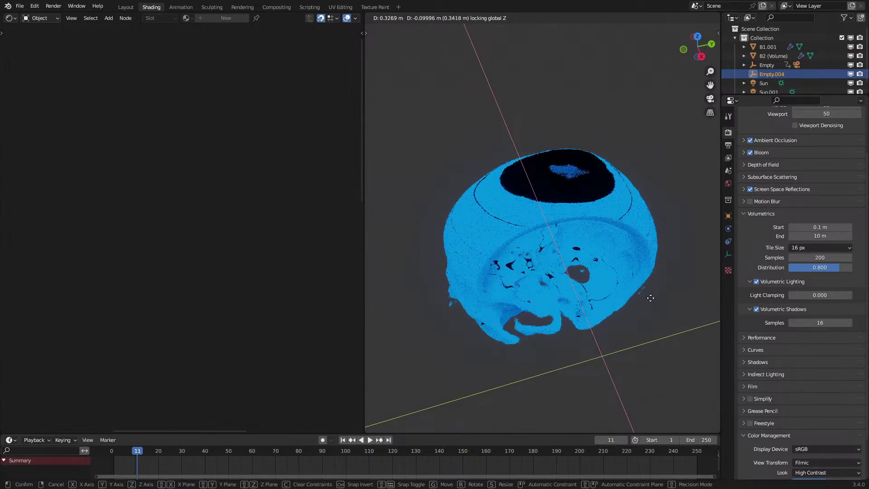
left_click(663, 330)
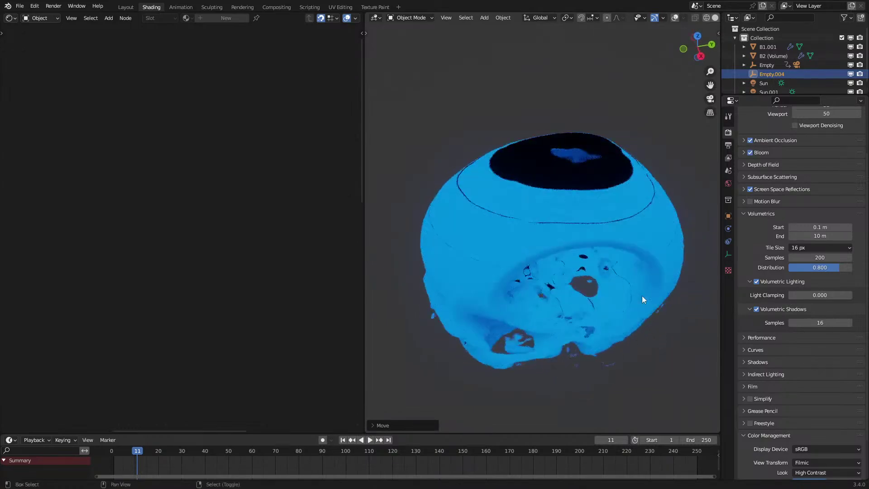
key("g")
key("shift+z")
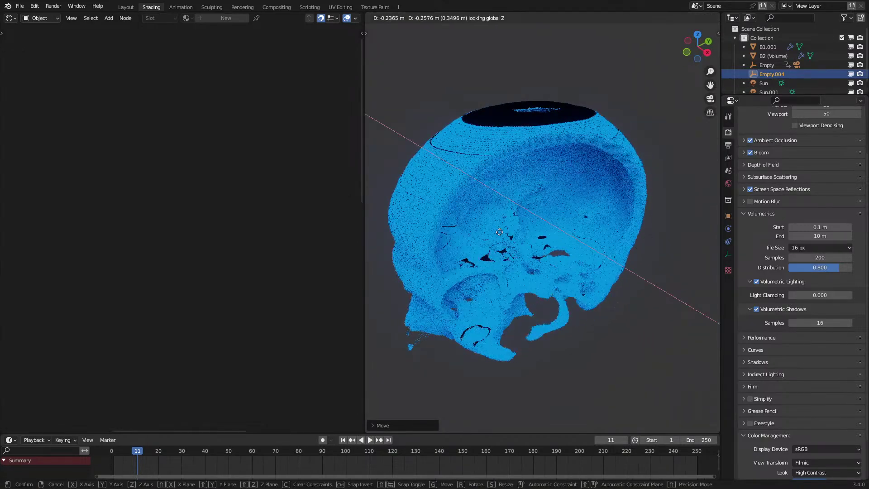
left_click(664, 294)
middle_click_drag(664, 295, 740, 279)
middle_click_drag(610, 225, 585, 258)
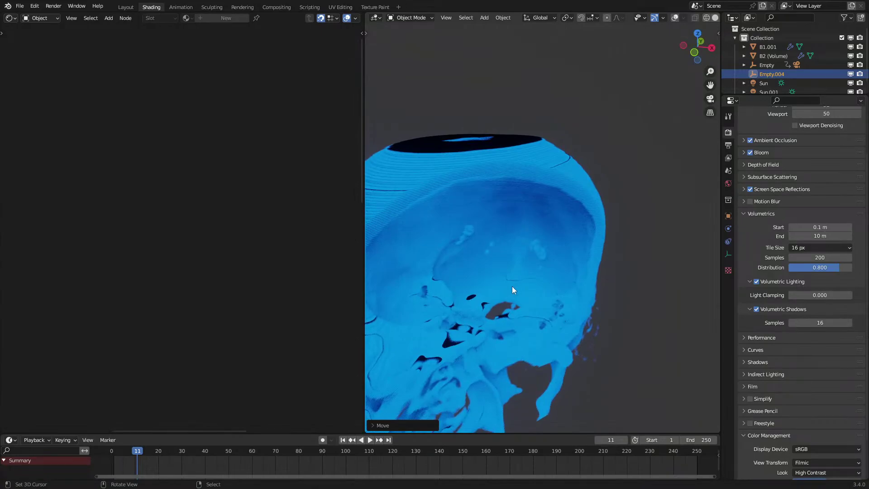
middle_click_drag(481, 260, 529, 238)
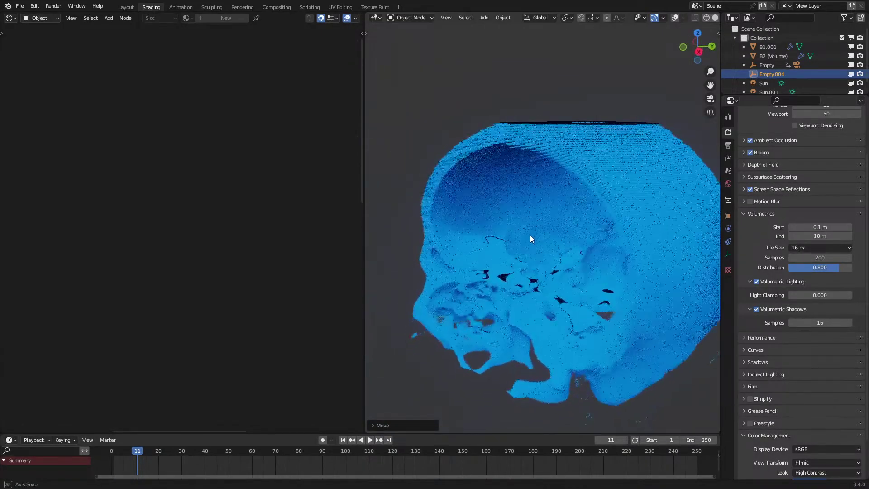
Switch the render engine to Cycles to check the transparent max bounces under Light Paths, and return to Eevee.
scroll(806, 136, "up", 5)
left_click(817, 131)
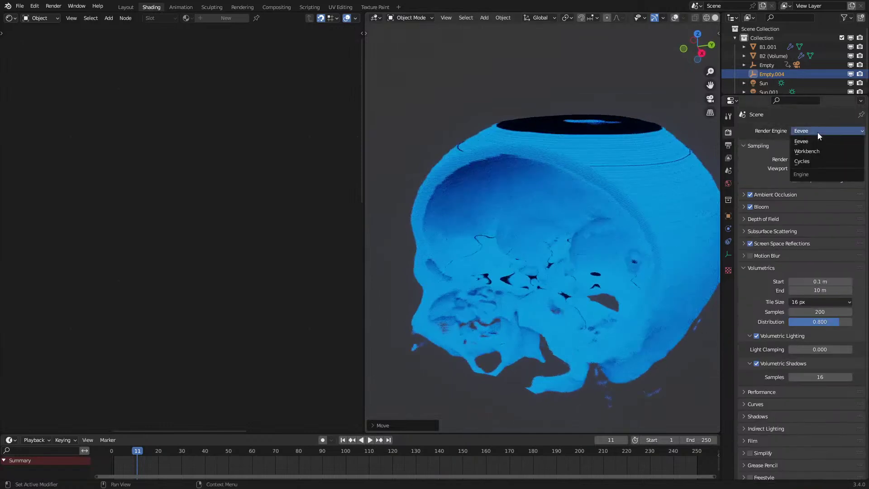
left_click(818, 159)
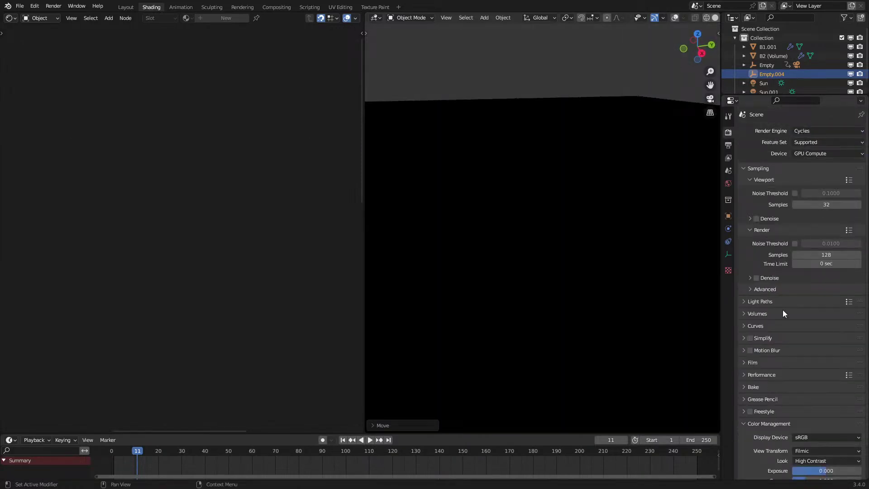
left_click(765, 303)
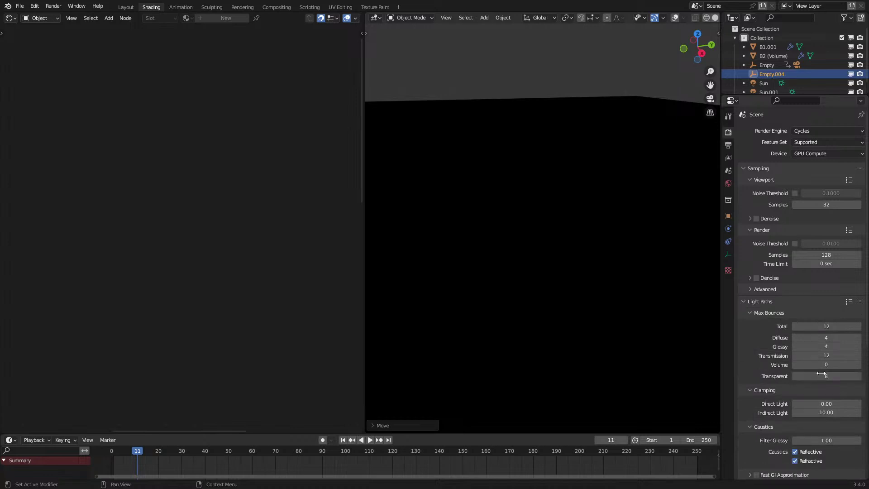
mouse_move(826, 375)
left_mouse_down()
mouse_move(851, 376)
mouse_move(822, 377)
left_mouse_up()
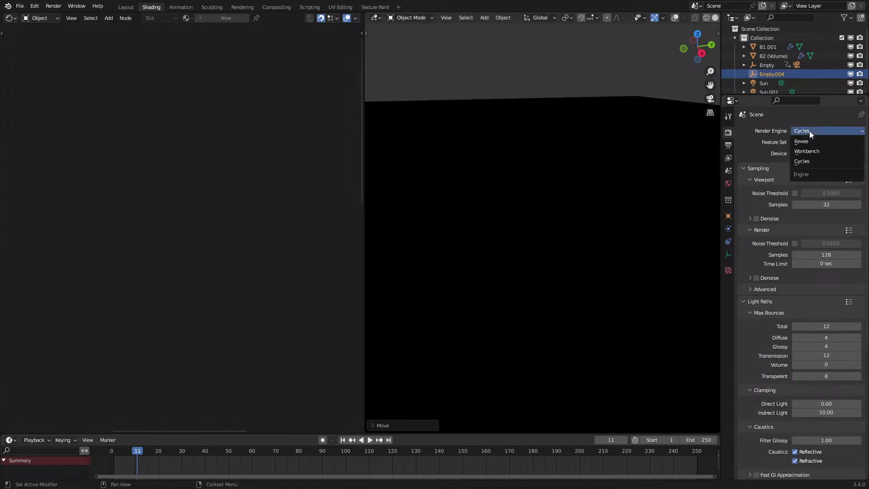
left_click(808, 141)
Move Empty.004 twice more with the Z axis locked to slice the blue skull from different sides.
middle_click_drag(541, 266, 533, 300)
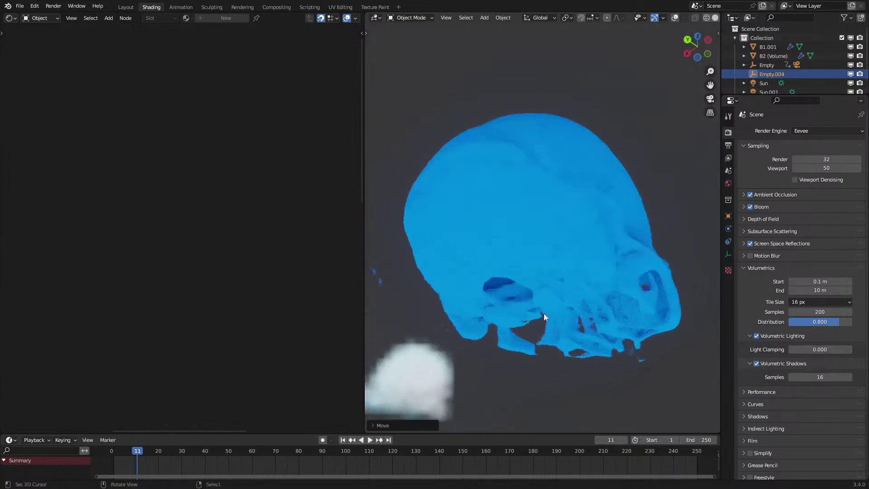
middle_click_drag(494, 270, 475, 307)
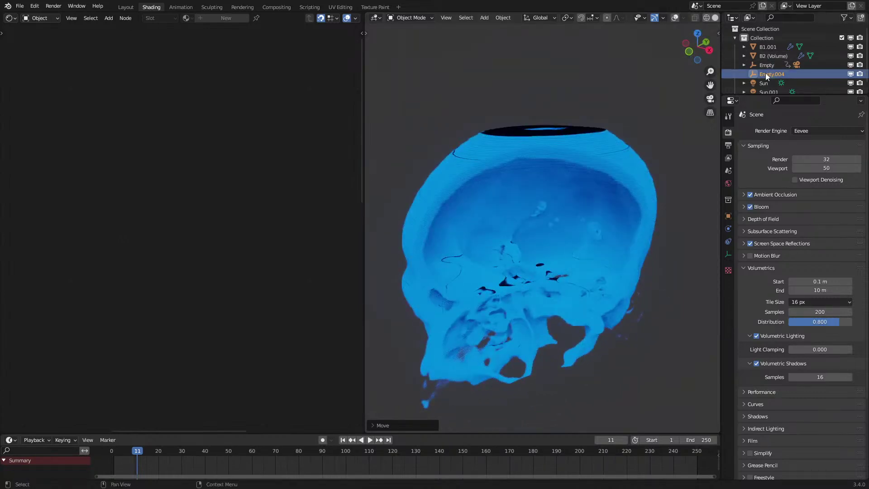
key("g")
key("shift+z")
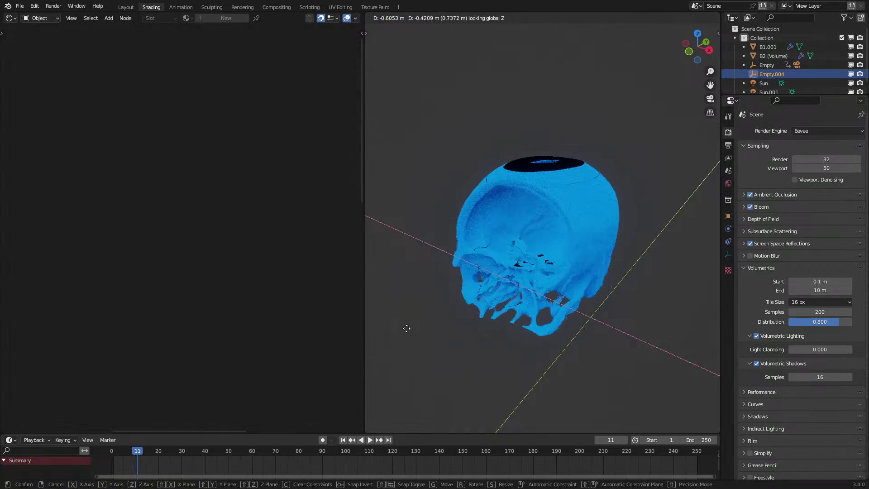
left_click(435, 327)
middle_click_drag(435, 327, 518, 322)
key("g")
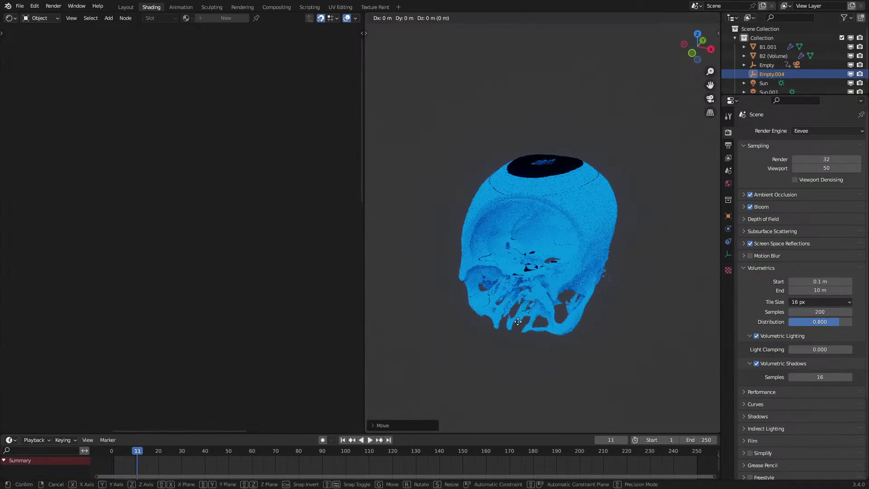
key("shift+z")
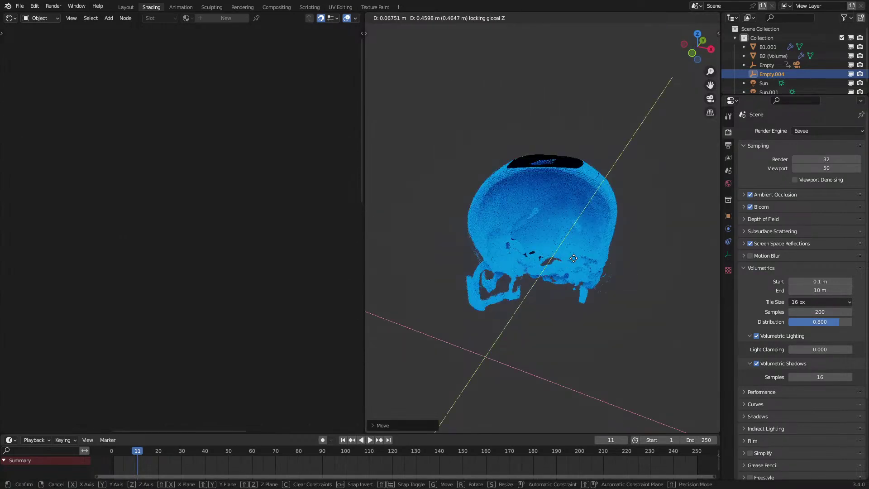
left_click(617, 167)
middle_click_drag(617, 167, 503, 208)
Try another Z-locked move of Empty.004 while viewing the sliced skull up close.
scroll(503, 222, "up", 6)
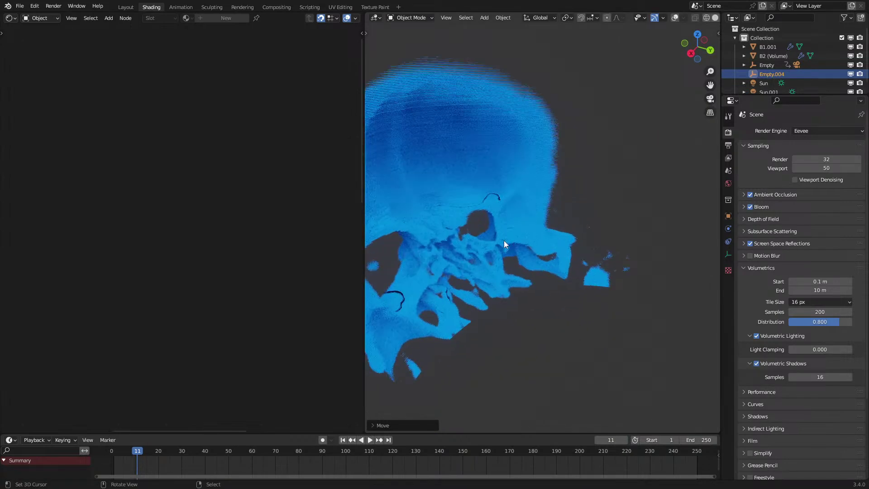
key("g")
key("shift+z")
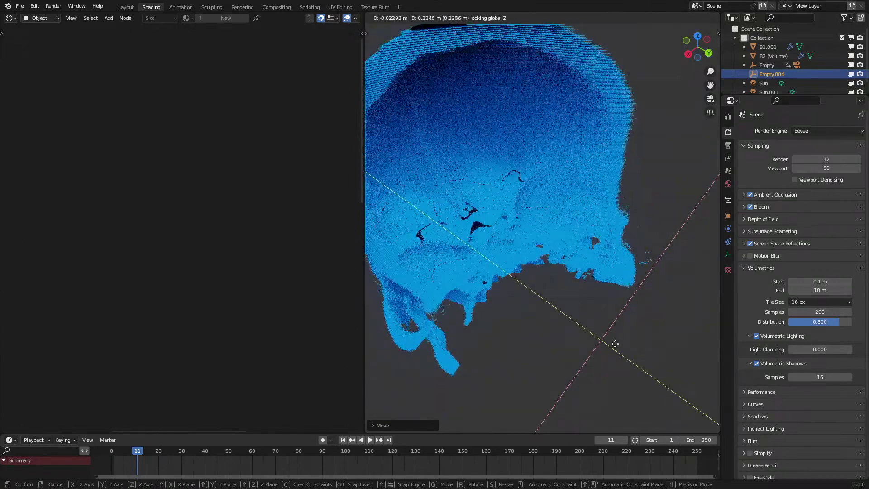
left_click(487, 291)
scroll(488, 292, "down", 5)
middle_click_drag(488, 291, 559, 295)
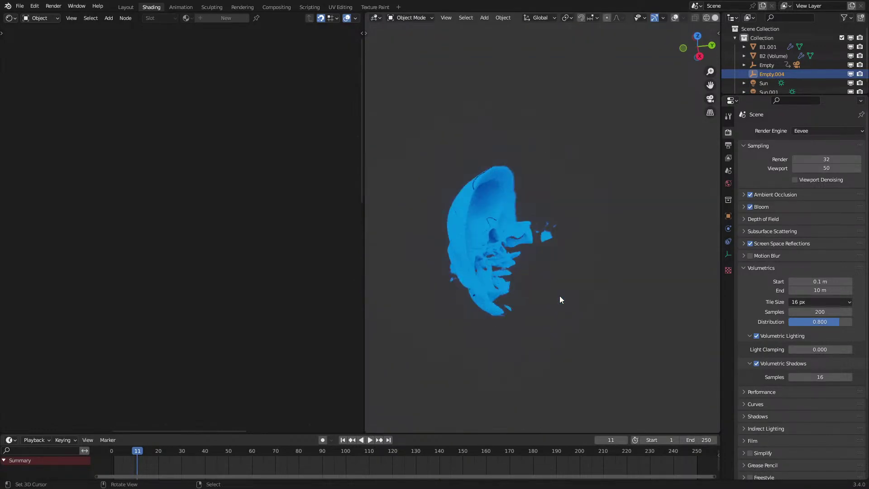
Select B1.001 to view the UV Map and Brain Scan.png nodes of its Brain 1 material, and reselect Empty.004.
left_click(537, 272)
scroll(281, 251, "down", 2)
middle_click_drag(51, 275, 265, 253)
scroll(265, 253, "up", 3)
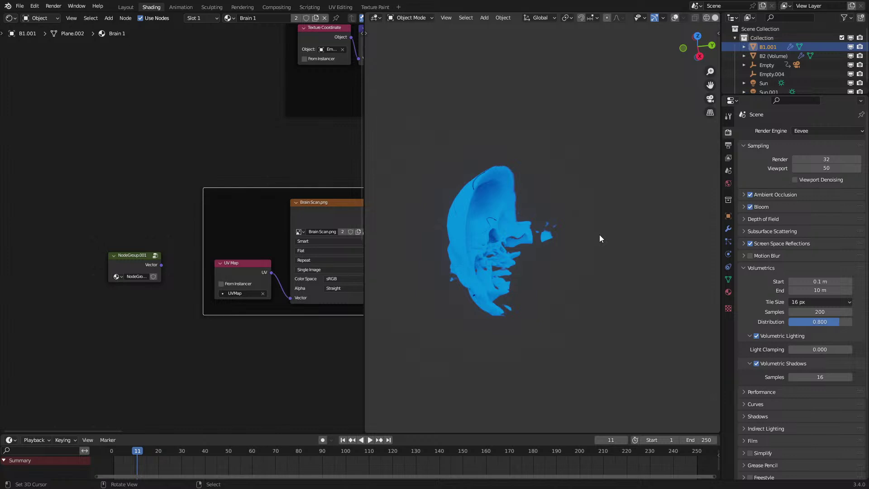
right_click(578, 250)
middle_click_drag(599, 200, 661, 251)
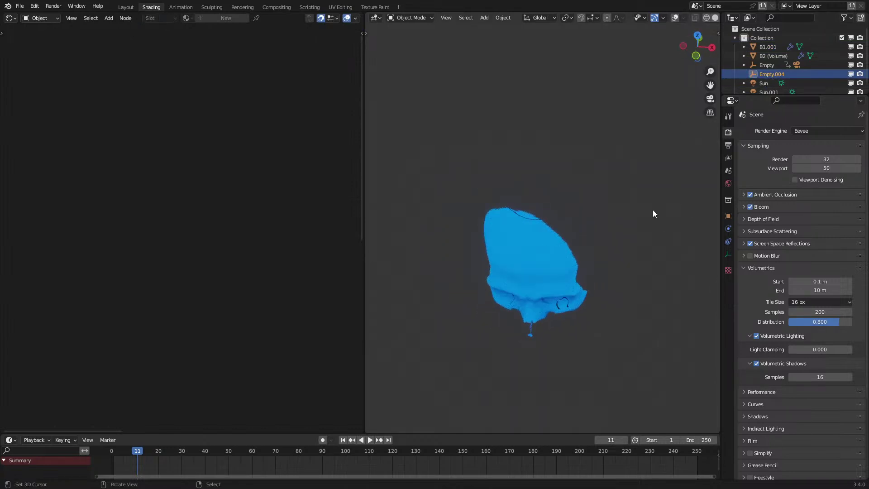
Move Empty.004 twice with the Z axis locked to cut the skull open from opposite viewing sides.
middle_click_drag(667, 206, 579, 234)
key("g")
key("shift+z")
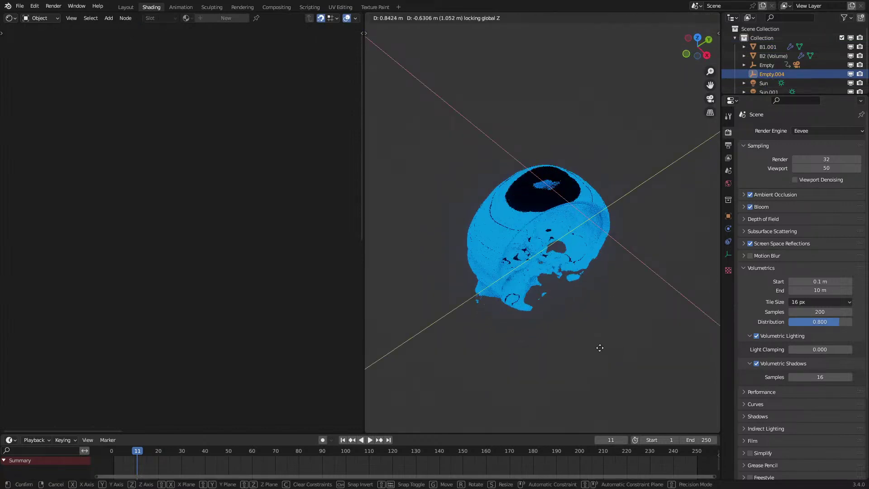
left_click(481, 342)
middle_click_drag(481, 342, 617, 294)
key("g")
key("shift+z")
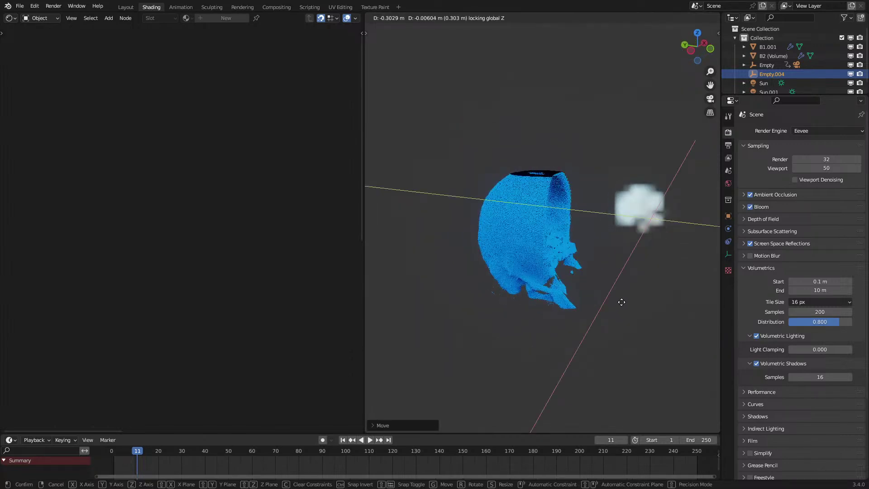
left_click(601, 287)
Shift Empty.004 horizontally with Z locked so the cut goes deeper into the open skull interior seen up close.
middle_click_drag(600, 287, 499, 305)
scroll(587, 256, "up", 5)
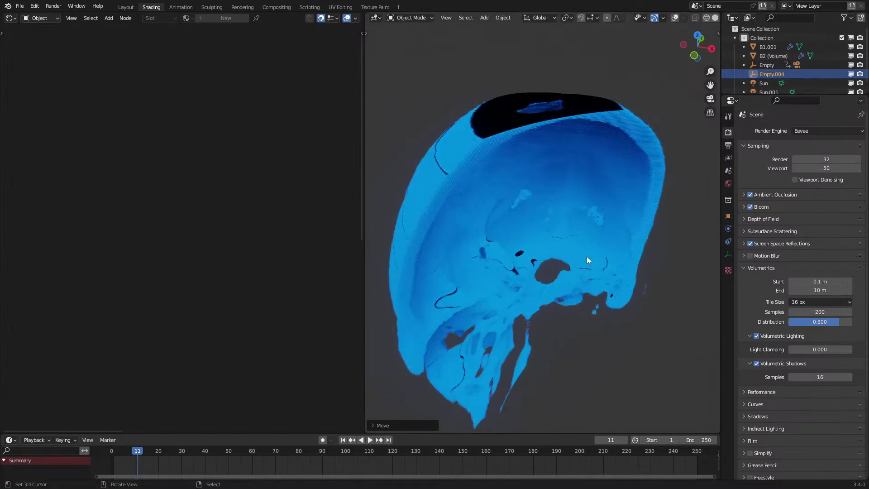
key("g")
key("shift+z")
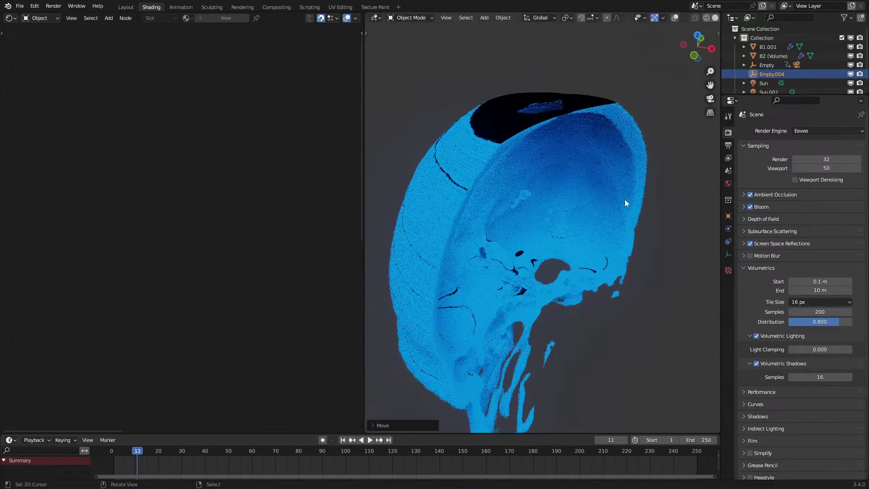
left_click(625, 199)
Examine the outer side of the blue skull around the cheekbone and eye socket from several angles.
scroll(479, 274, "down", 3)
middle_click_drag(452, 289, 586, 284)
scroll(542, 240, "up", 3)
middle_click_drag(542, 240, 540, 266)
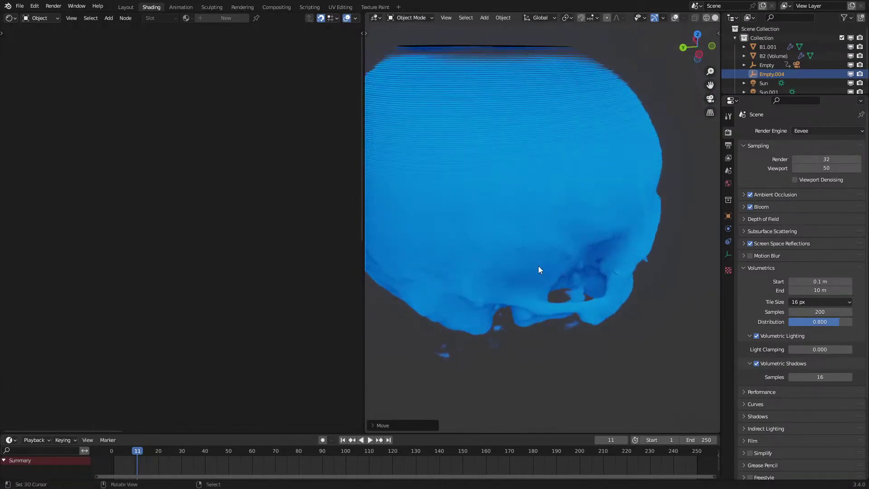
middle_click_drag(563, 297, 544, 297)
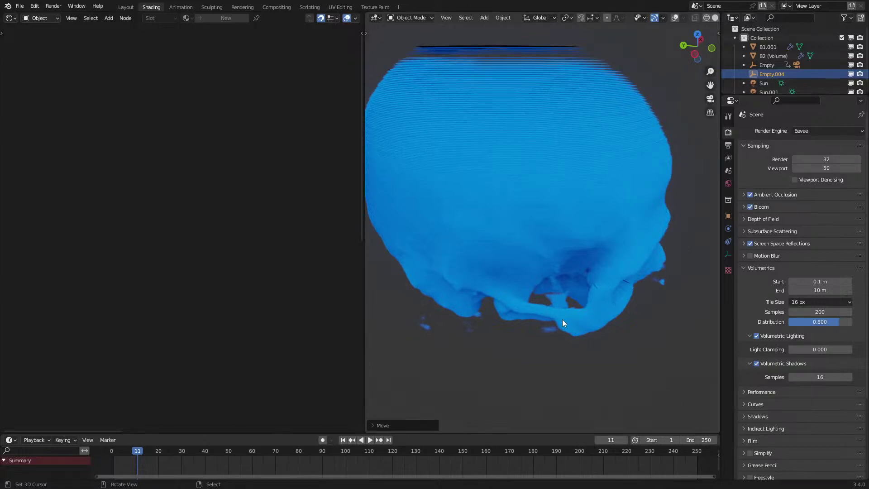
middle_click_drag(558, 317, 522, 309)
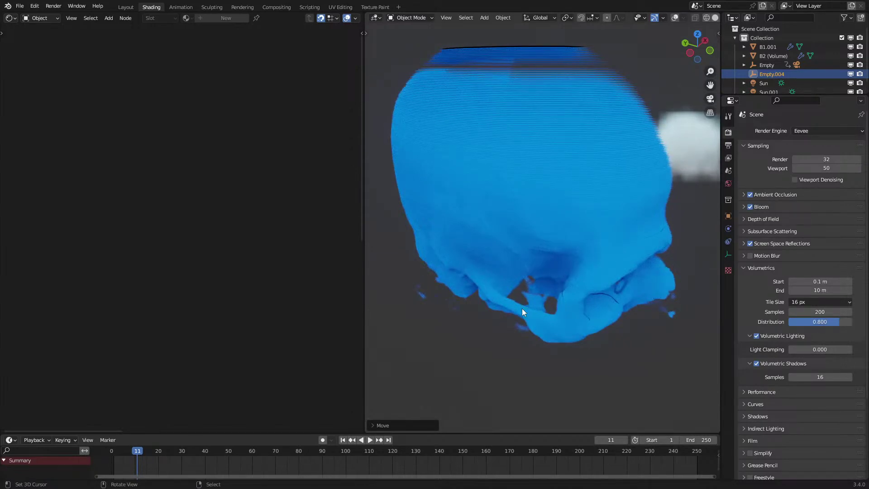
middle_click_drag(531, 317, 579, 272)
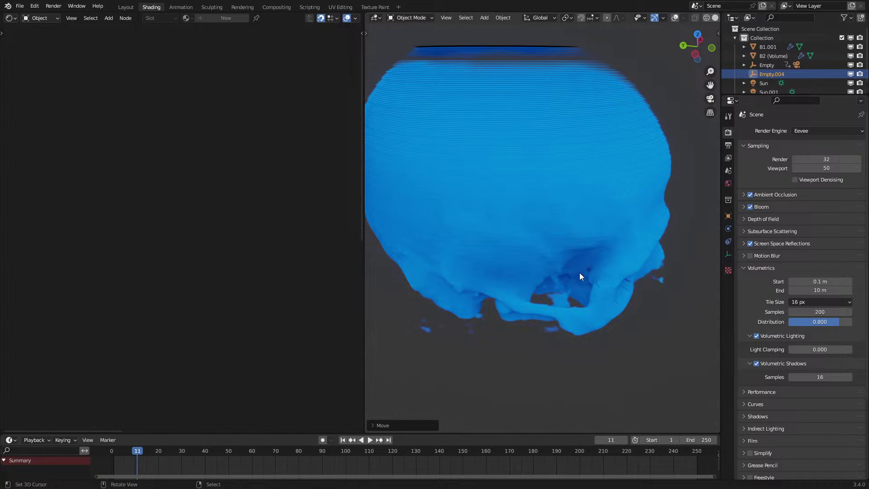
middle_click_drag(579, 272, 556, 273)
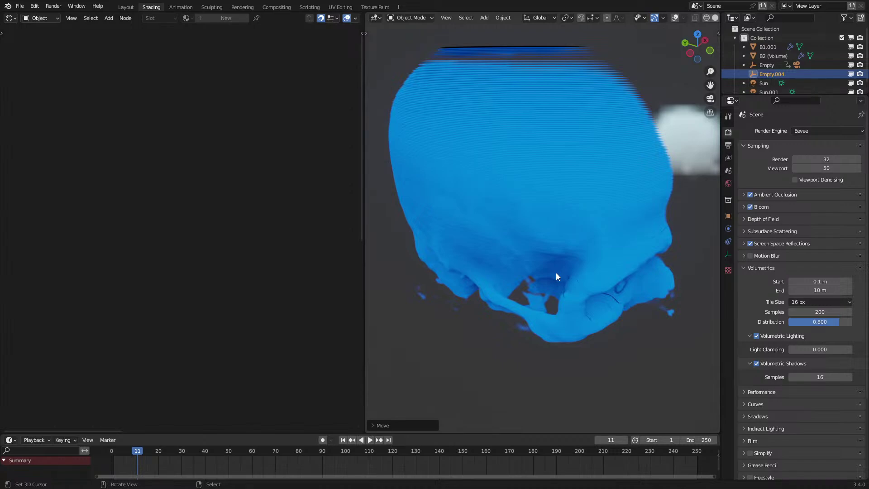
middle_click_drag(631, 246, 532, 262)
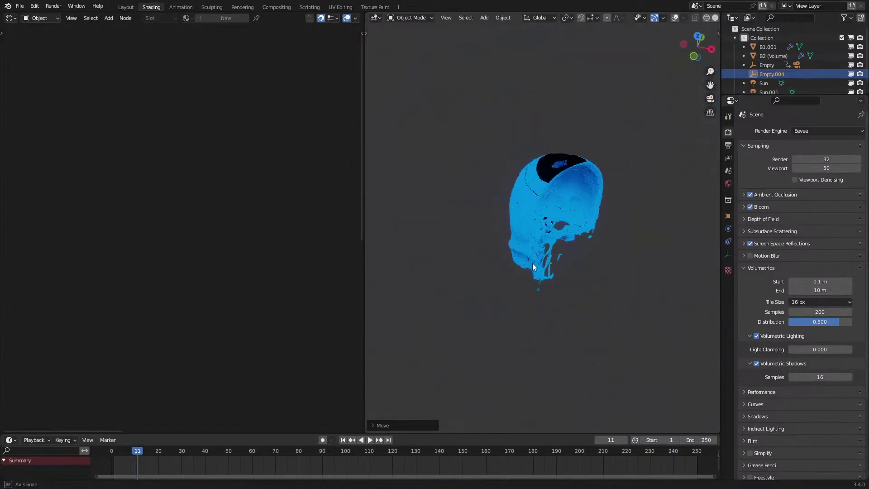
Reselect Empty.004 and move it with the Z axis locked to bring back the cut-away front of the skull.
left_click(527, 259)
left_click(767, 71)
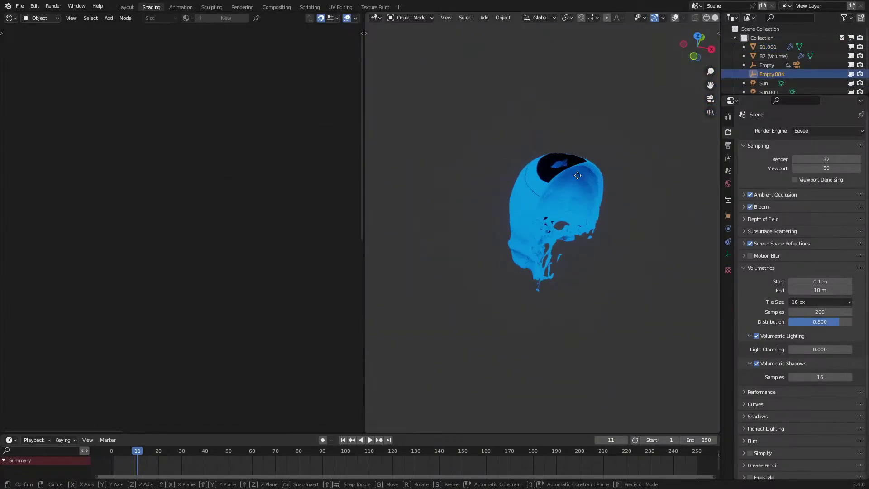
key("g")
key("shift+z")
left_click(640, 222)
Select the B2 (Volume) head and set the Volumetrics Tile Size to 2 px.
middle_click_drag(640, 222, 589, 197)
scroll(573, 224, "up", 5)
scroll(581, 244, "up", 3)
middle_click_drag(579, 267, 510, 245, "shift")
scroll(626, 199, "down", 10)
left_click(571, 233)
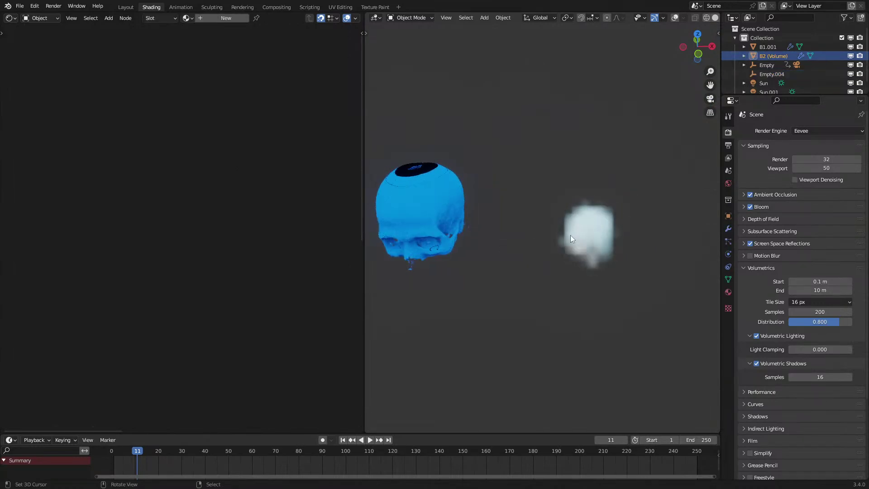
left_click(813, 303)
left_click(808, 311)
Examine the B2 volume head in the rendered view from near and far and from different sides.
scroll(622, 295, "up", 3)
scroll(572, 264, "up", 4)
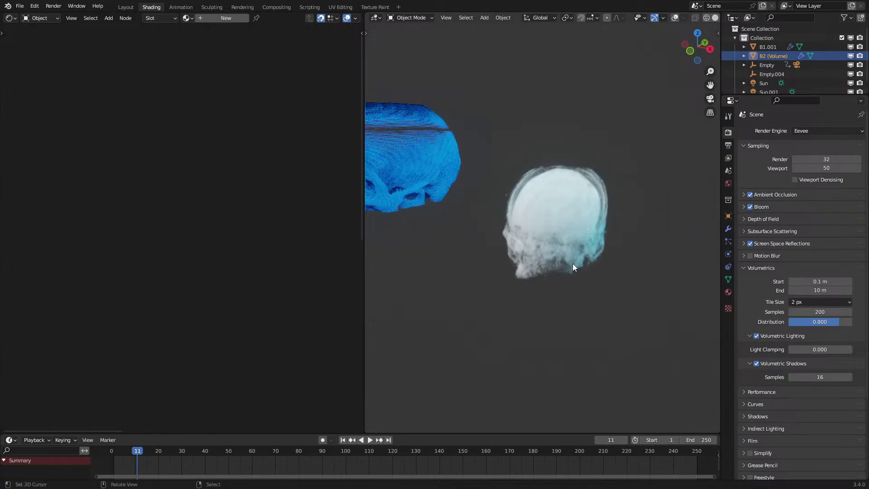
middle_click_drag(557, 253, 585, 248)
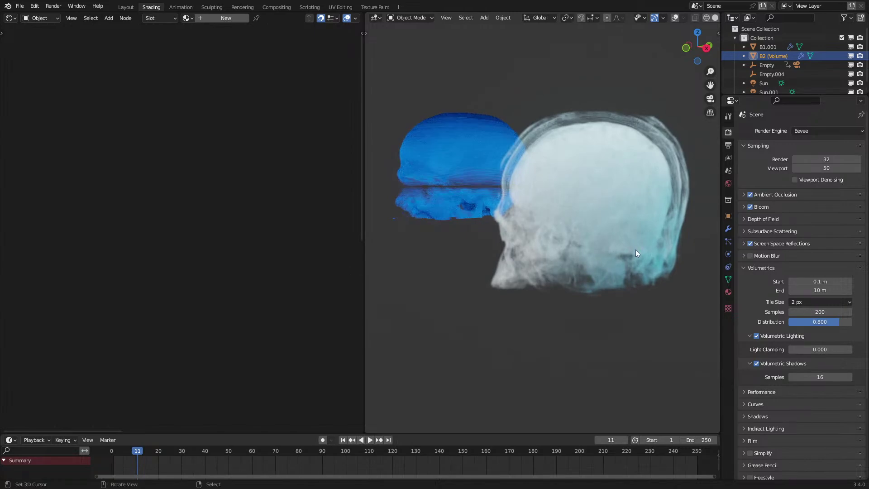
middle_click_drag(547, 232, 568, 224)
scroll(609, 254, "up", 2)
scroll(609, 256, "down", 3)
scroll(608, 245, "up", 4)
scroll(607, 272, "down", 4)
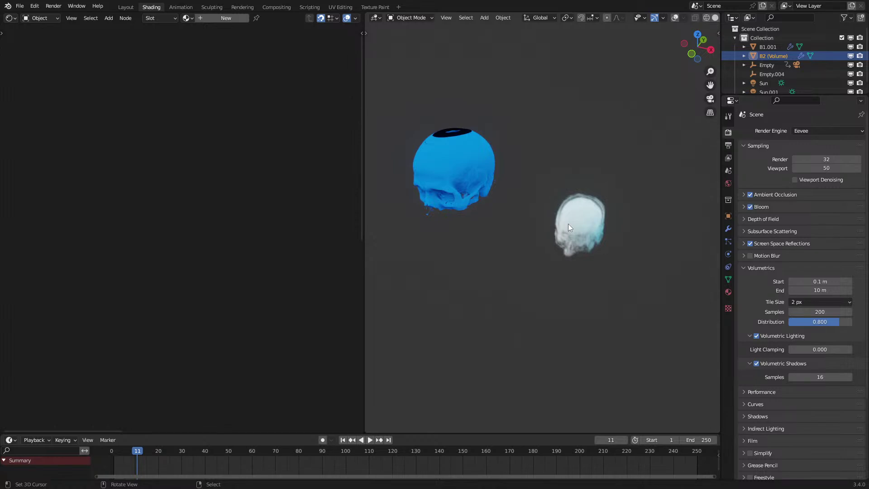
scroll(568, 224, "up", 4)
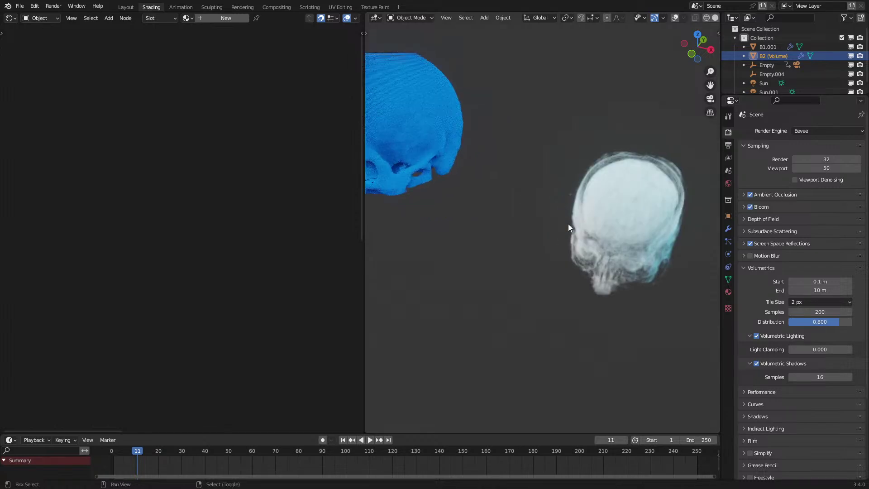
Switch the viewport to Solid shading and inspect the volume head's brain and skull densities from several angles.
key("z")
left_click(680, 259)
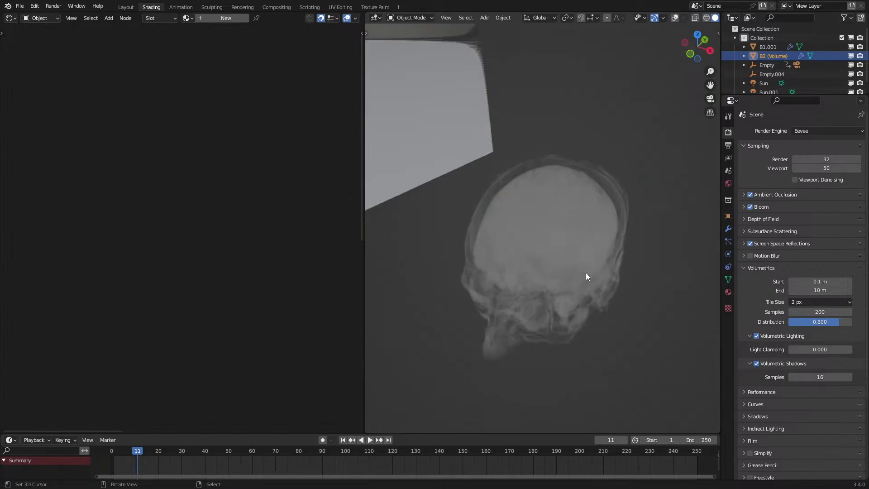
scroll(586, 267, "up", 2)
middle_click_drag(595, 234, 576, 212)
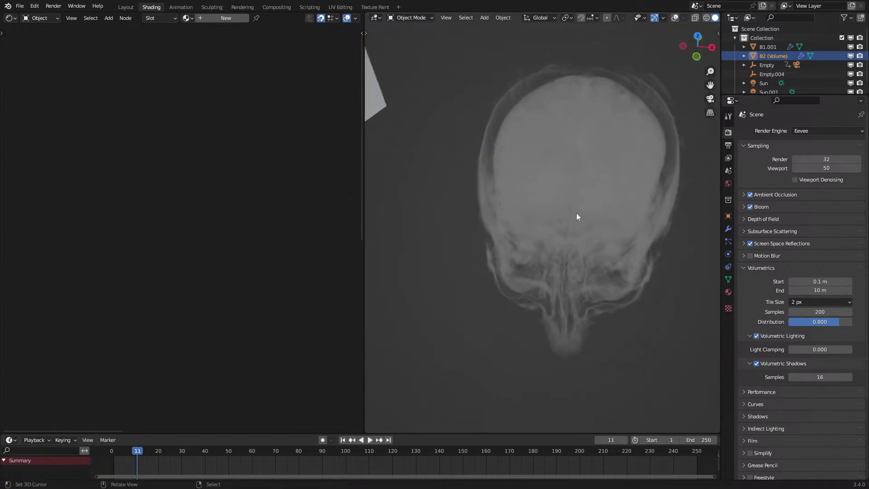
middle_click_drag(588, 206, 561, 228)
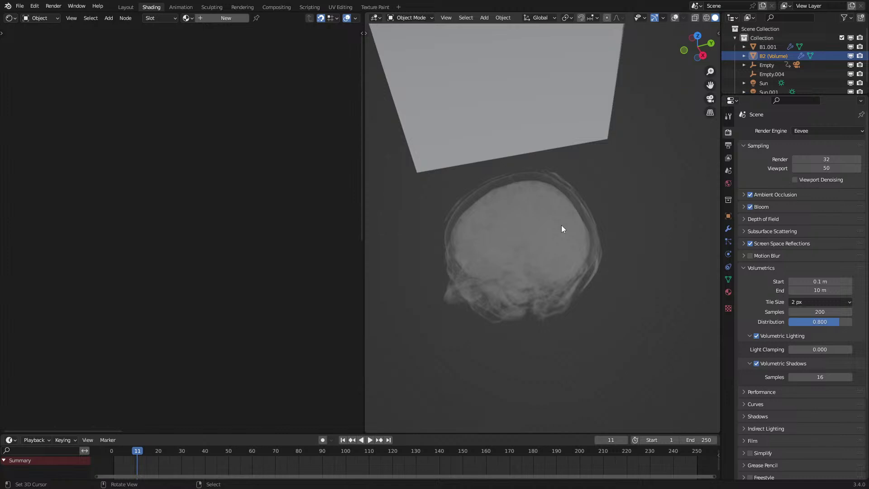
middle_click_drag(548, 251, 611, 308)
scroll(550, 289, "up", 5)
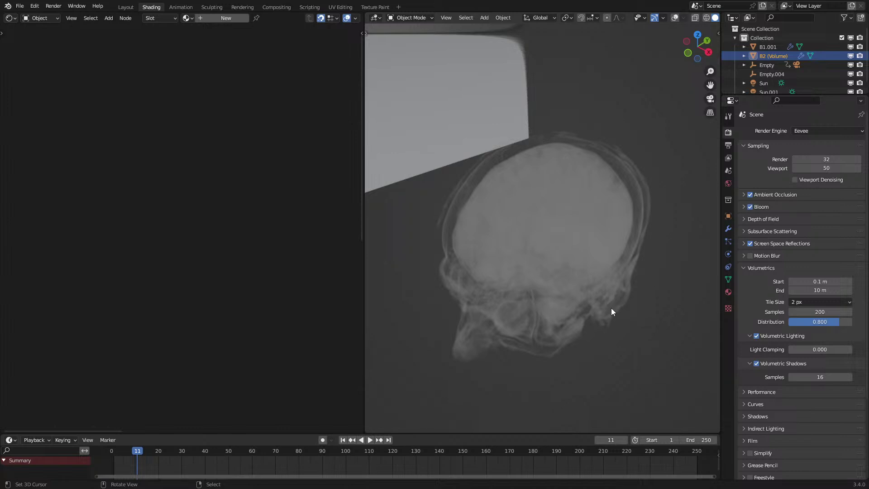
middle_click_drag(593, 287, 626, 264)
scroll(540, 281, "down", 2)
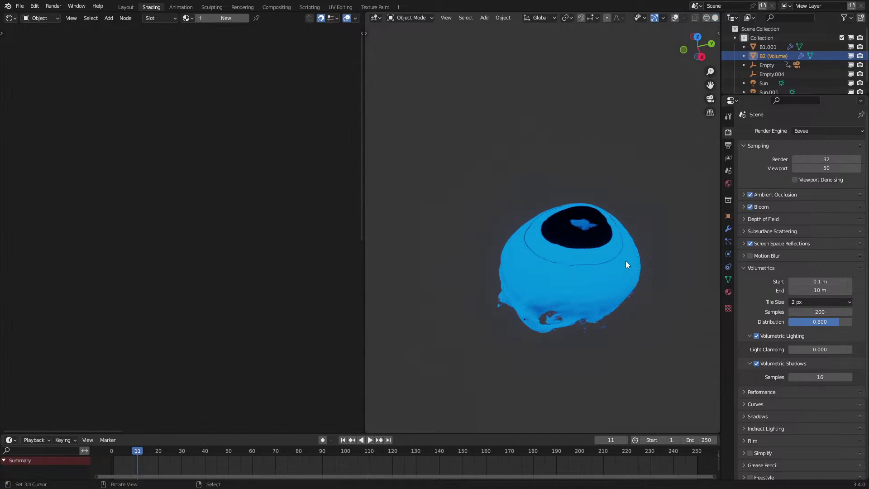
Reselect Empty.004 and move it freely three times around the blue skull to test different cuts.
right_click(625, 265)
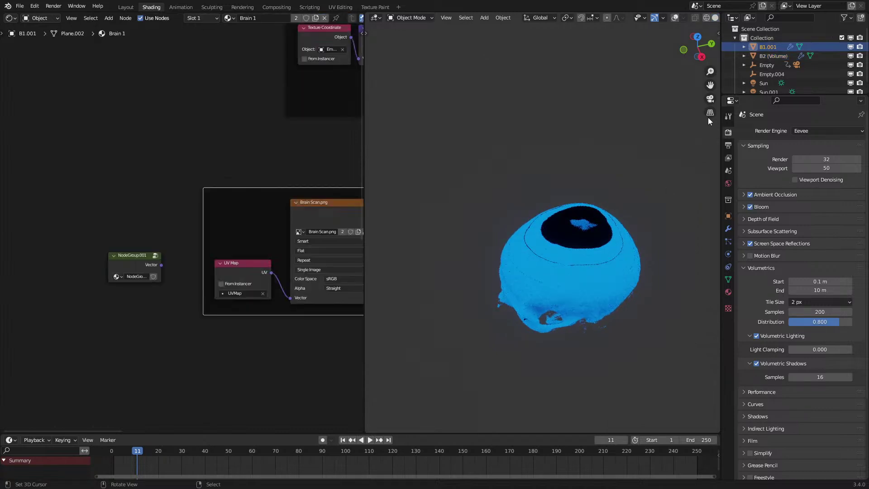
left_click(778, 74)
key("g")
left_click(557, 289)
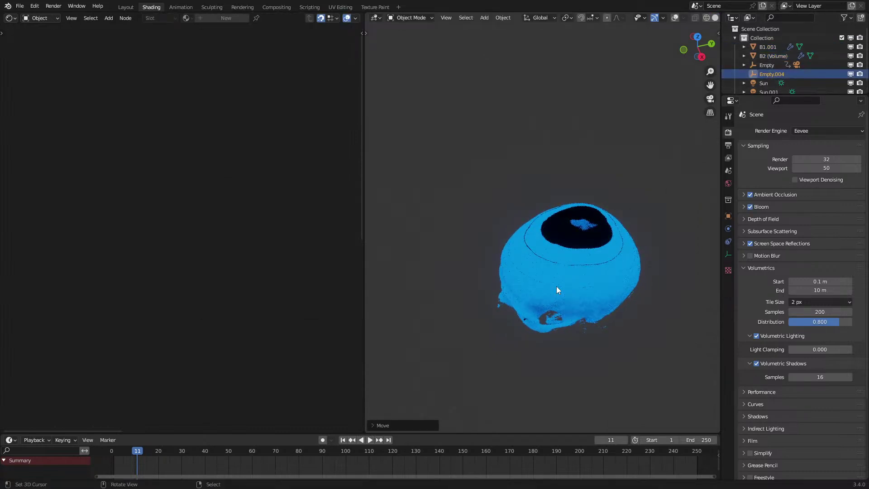
key("g")
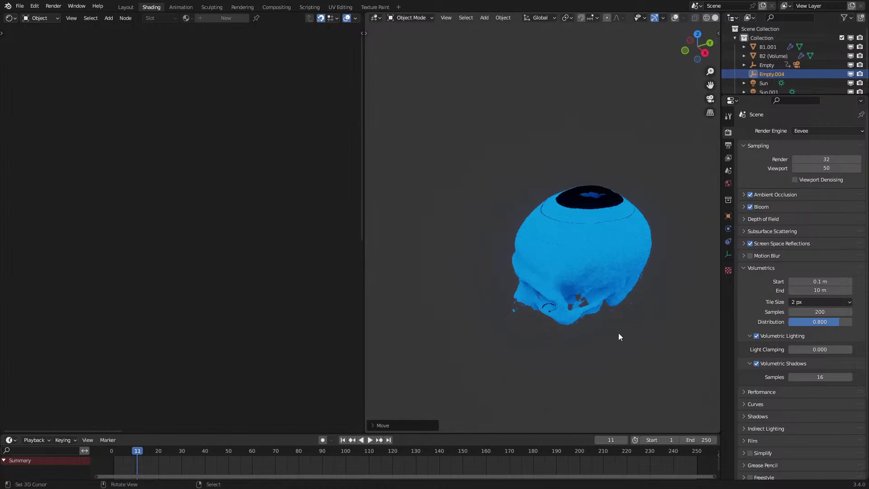
left_click(592, 289)
middle_click_drag(591, 288, 547, 282)
key("g")
left_click(554, 316)
Move Empty.004 along the Z axis, and shift it with Z locked to cut into the skull's face.
middle_click_drag(554, 315, 634, 289)
key("g")
key("z")
left_click(626, 316)
middle_click_drag(623, 319, 555, 283)
key("g")
key("shift+z")
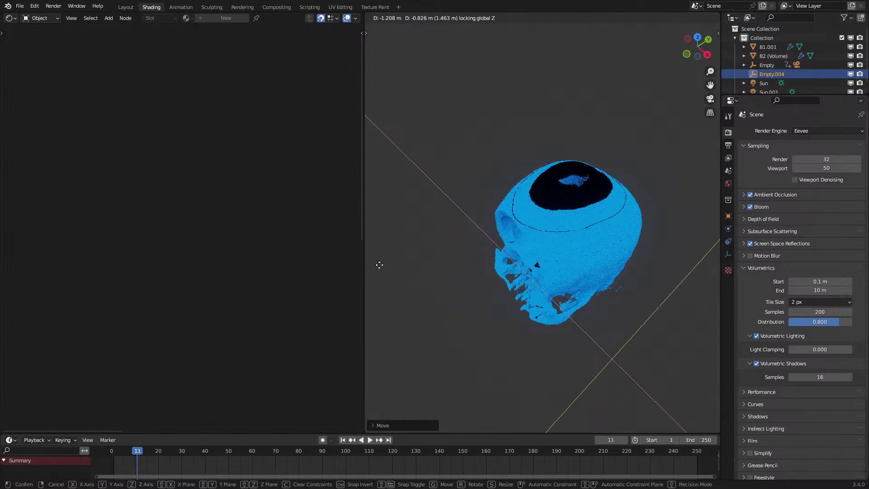
left_click(409, 271)
Move Empty.004 along the Z axis once more with the sliced face seen up close.
scroll(511, 262, "up", 3)
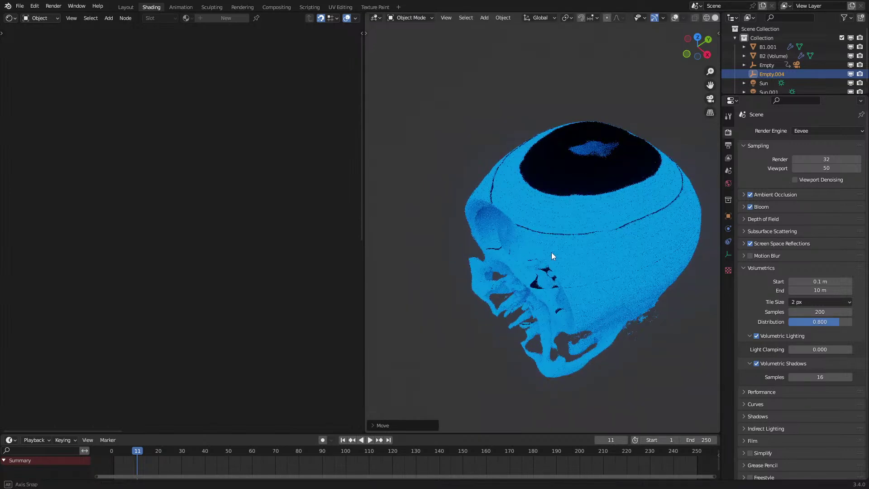
middle_click_drag(549, 256, 577, 239)
key("g")
key("z")
left_click(573, 311)
Move Empty.004 freely across the skull from the side, and inspect the skull base from below.
middle_click_drag(572, 311, 509, 296)
middle_click_drag(534, 289, 625, 298)
key("g")
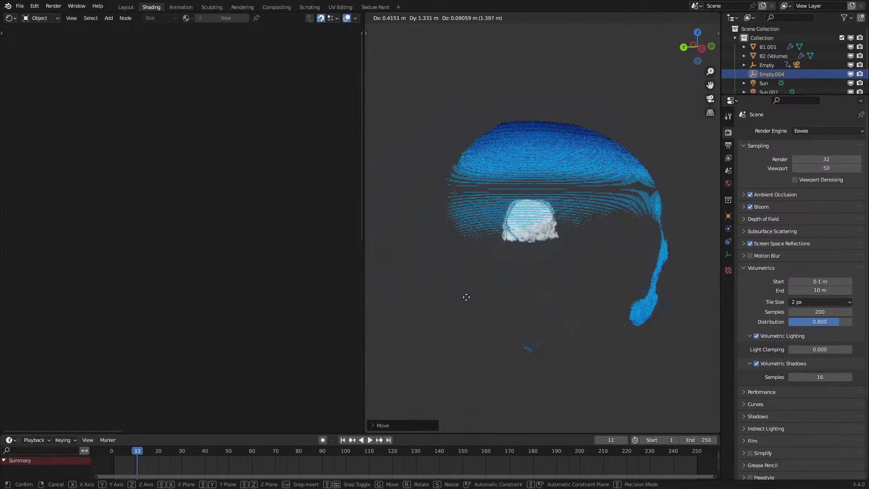
left_click(465, 295)
middle_click_drag(529, 309, 560, 270)
scroll(513, 298, "up", 3)
middle_click_drag(513, 299, 484, 278)
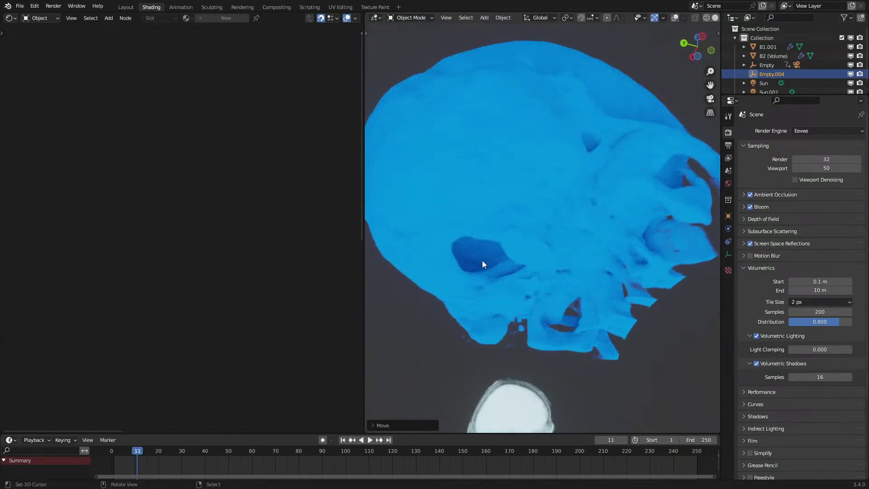
middle_click_drag(497, 294, 503, 306)
In B1.001's opacity ColorRamp, move the white stop to the start and the black stop to about 0.549.
left_click(524, 271)
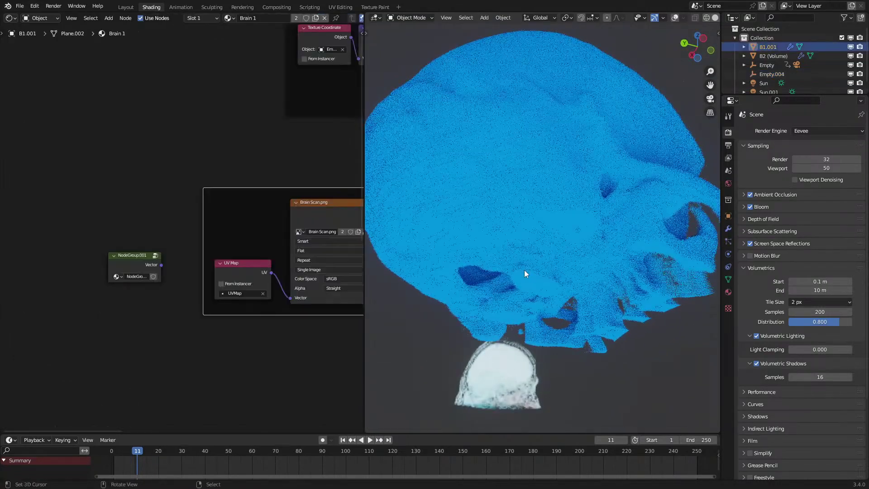
scroll(45, 206, "down", 3)
scroll(45, 206, "up", 2)
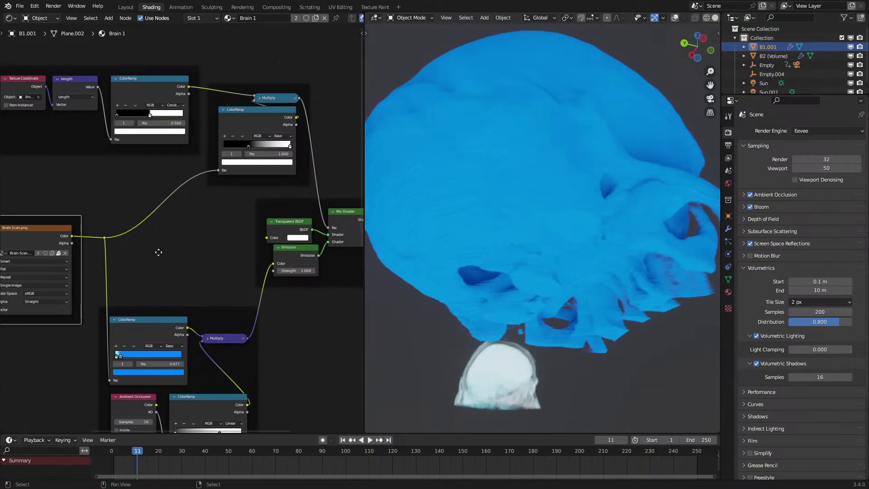
scroll(170, 276, "up", 3)
scroll(90, 297, "up", 1)
middle_click_drag(218, 158, 175, 338)
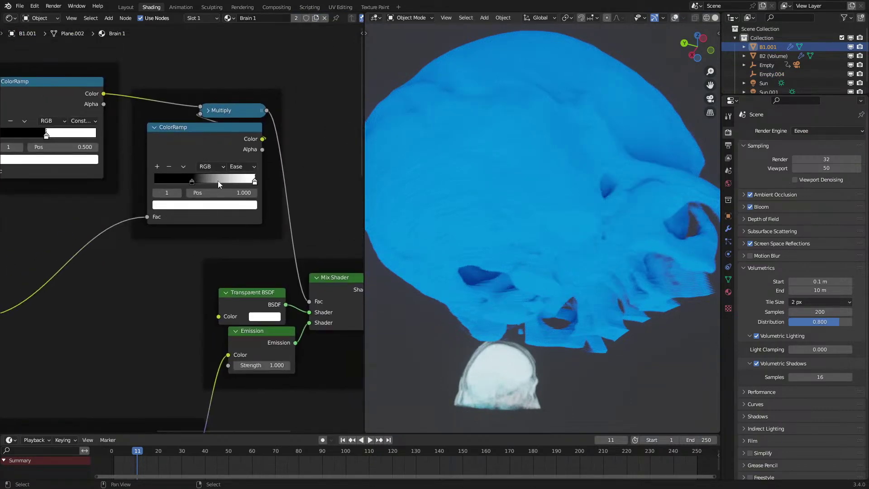
left_click_drag(231, 182, 111, 192)
left_click_drag(192, 182, 212, 182)
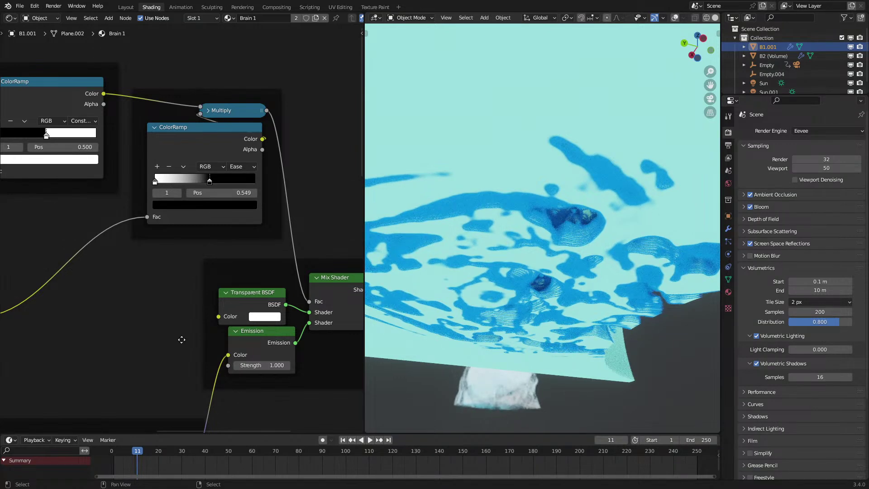
In the emission colour ColorRamp, move the blue stop to the end and change the color mode to HSL and on to HSV.
middle_click_drag(180, 348, 257, 169)
left_click_drag(82, 307, 194, 308)
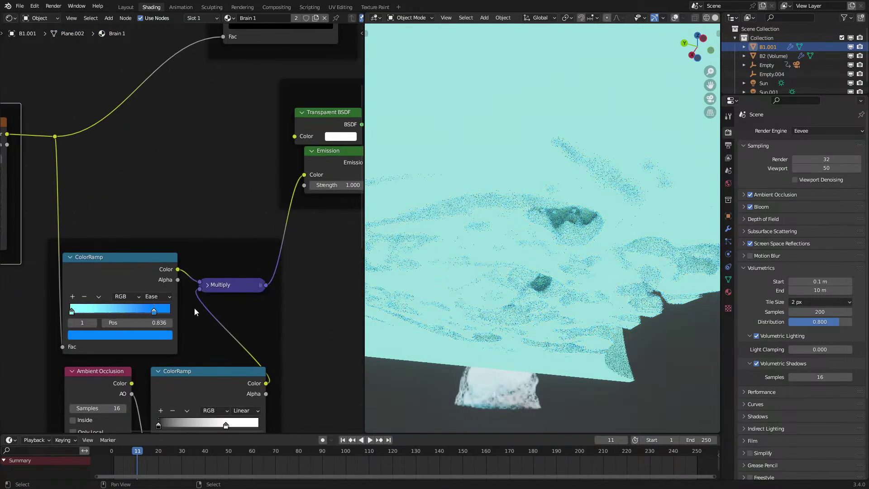
left_click(169, 298)
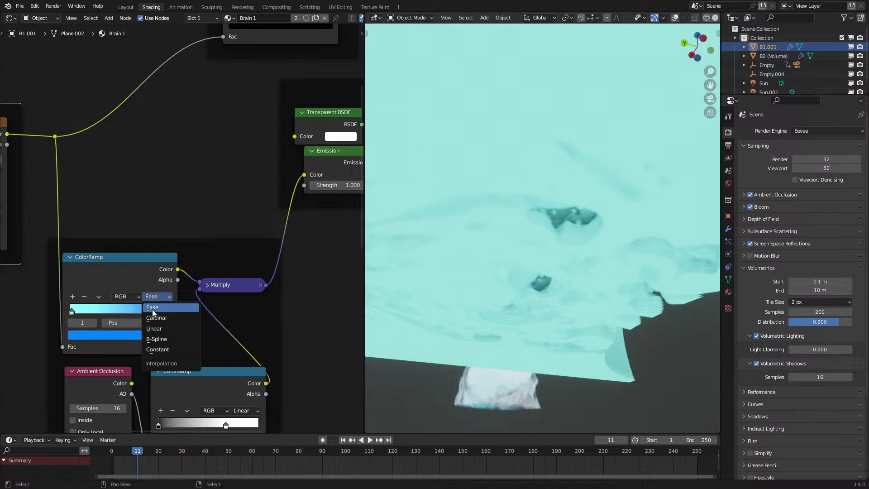
left_click(124, 296)
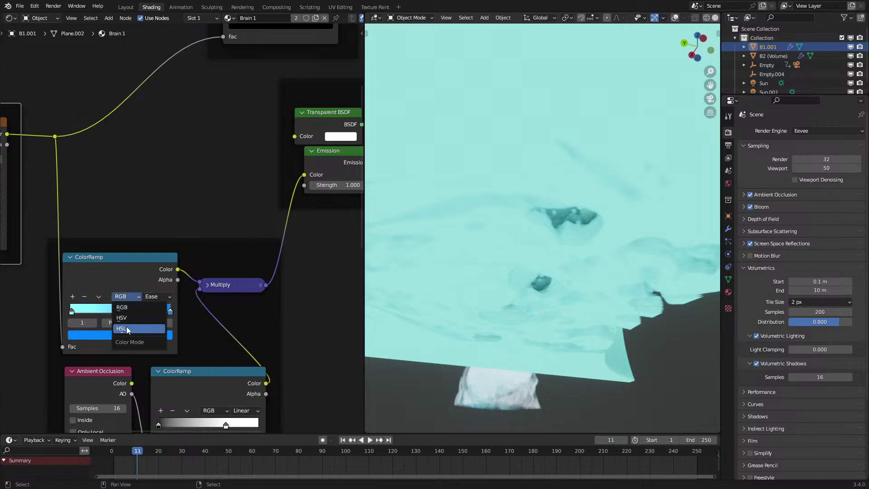
left_click(125, 327)
left_click(124, 296)
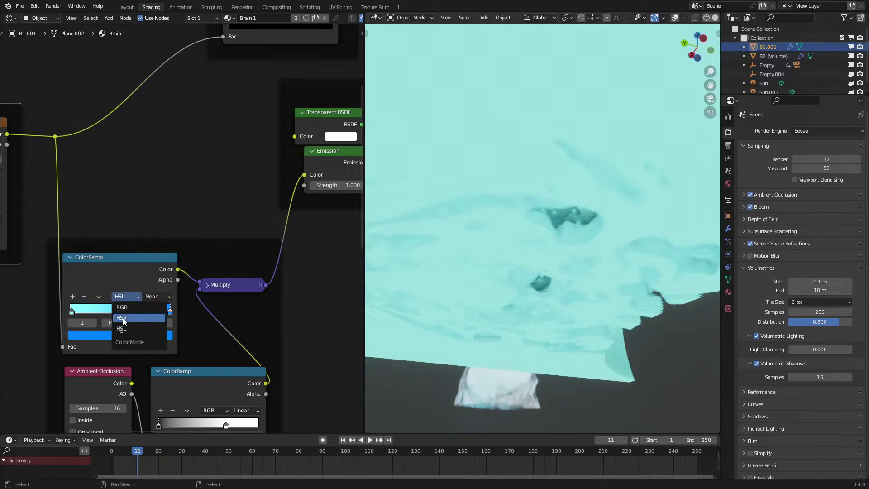
Color the emission ColorRamp's first stop red and set its color interpolation to Far.
left_click(72, 311)
left_click(107, 336)
left_click_drag(127, 249, 121, 266)
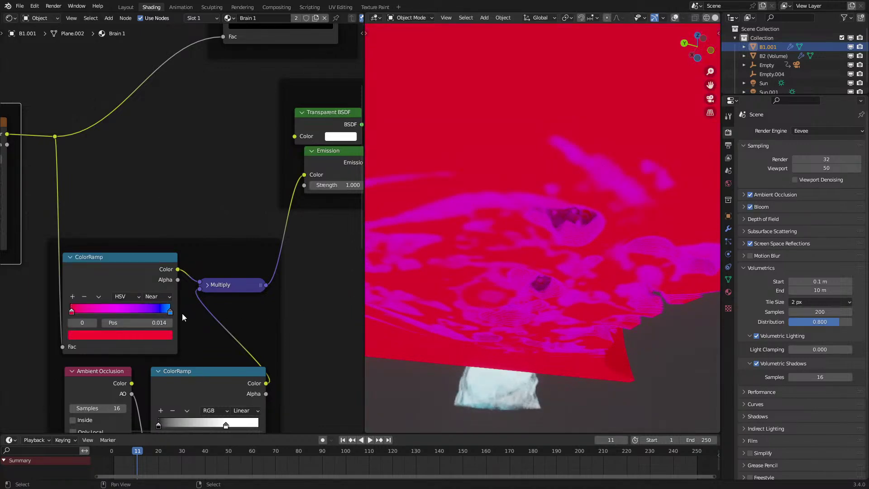
left_click(154, 297)
left_click(152, 319)
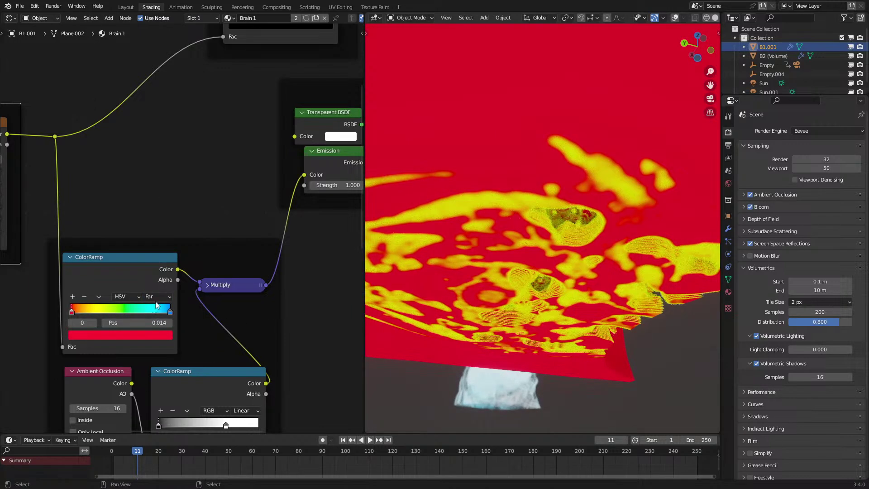
Swap the emission ColorRamp's end stops, placing blue at the start and red at 1.000.
left_click_drag(72, 312, 103, 311)
left_click_drag(170, 311, 239, 305)
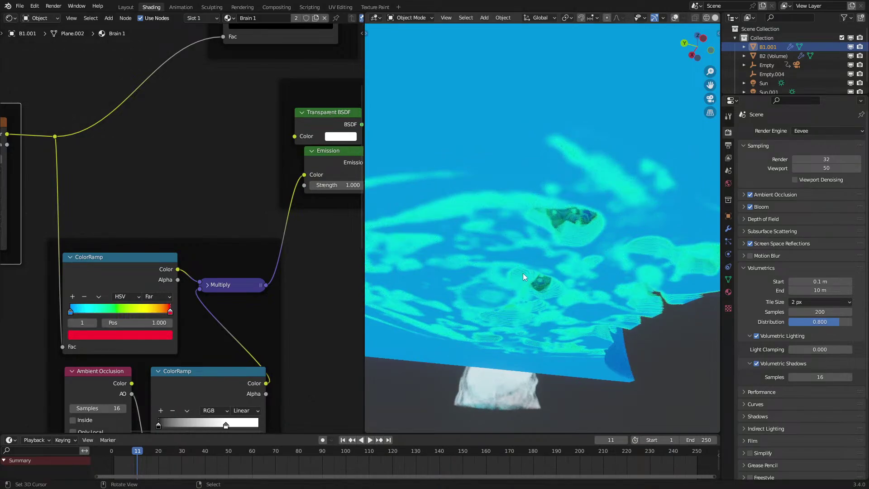
scroll(524, 267, "up", 5)
scroll(528, 246, "up", 2)
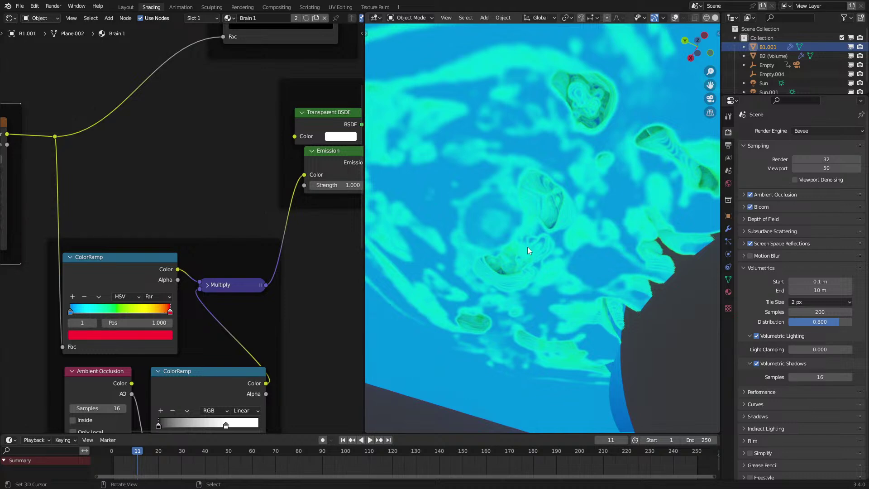
middle_click_drag(521, 218, 552, 216)
scroll(544, 245, "up", 2)
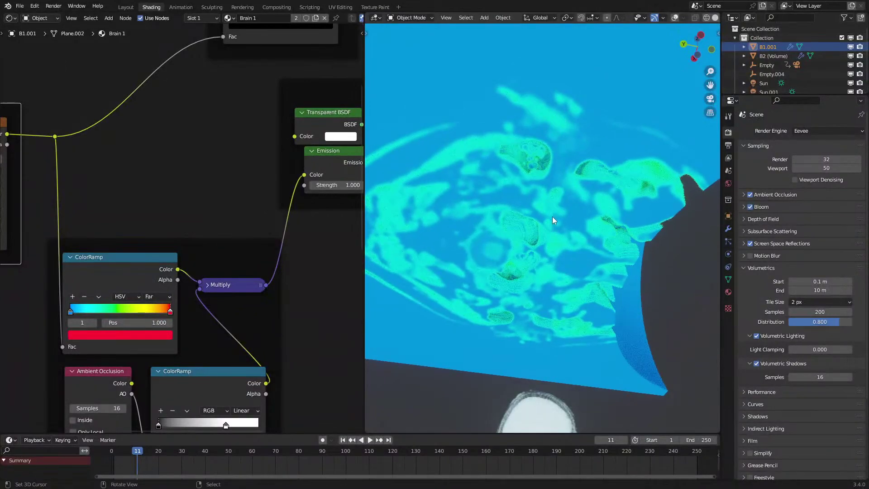
Rework the opacity ColorRamp with the black stop about a third along and the white stop at 1.000.
middle_click_drag(272, 102, 206, 233)
left_click_drag(211, 121, 161, 131)
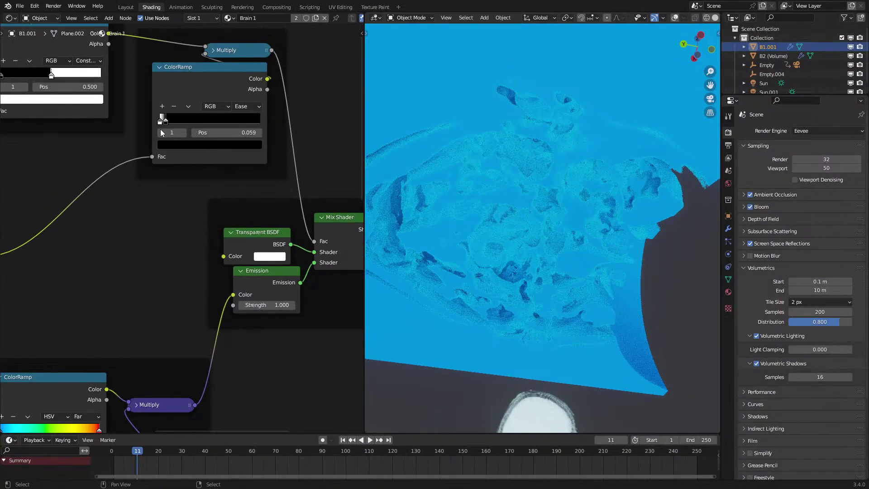
middle_click_drag(554, 123, 565, 122)
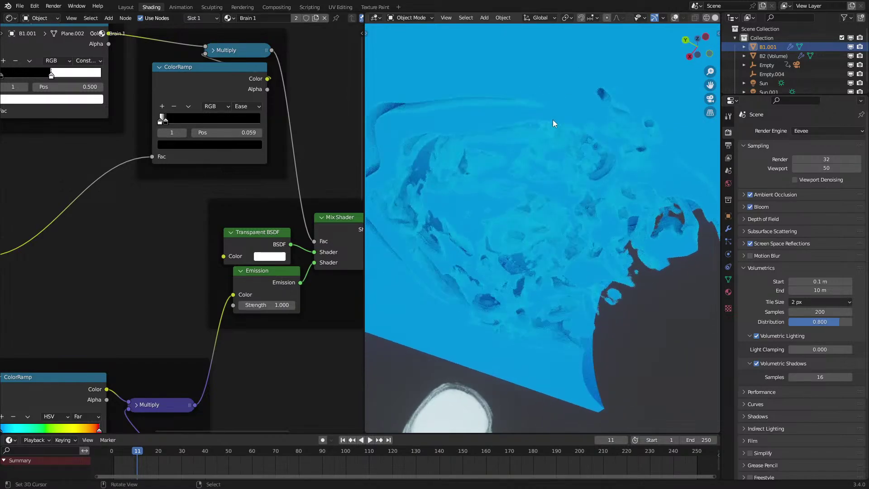
left_click_drag(183, 119, 267, 124)
middle_click_drag(430, 107, 709, 141)
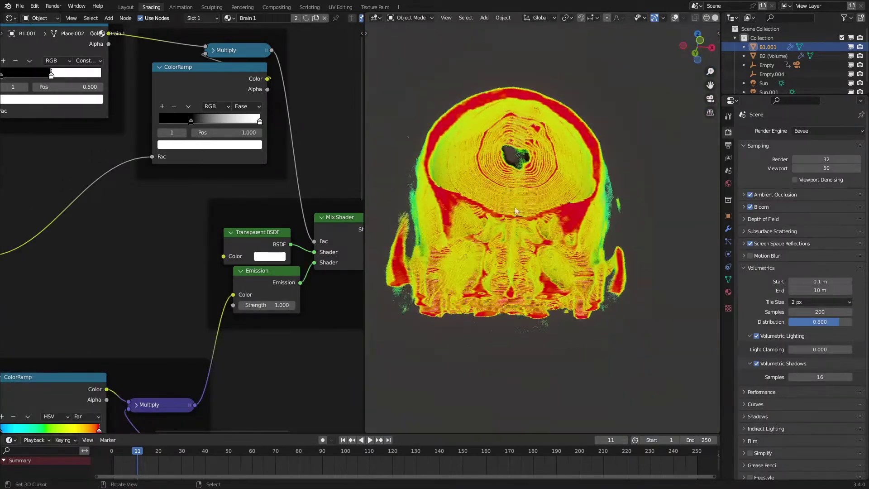
Switch the emission ColorRamp's color mode to RGB and try adjusting the red stop's color.
middle_click_drag(212, 294, 214, 288)
left_click(148, 322)
left_click(151, 331)
left_click(165, 359)
scroll(140, 275, "down", 8)
scroll(140, 275, "up", 8)
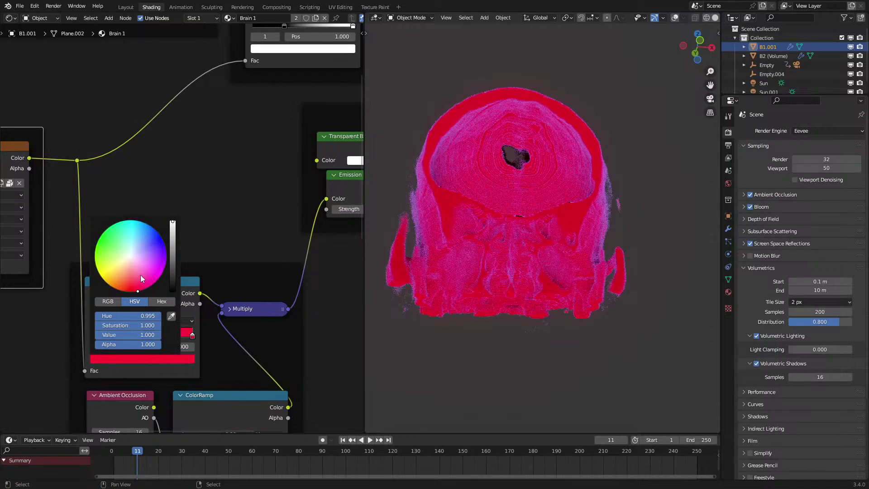
middle_click_drag(460, 243, 603, 205)
Set the emission ColorRamp to HSV color mode with Near interpolation.
left_click(146, 322)
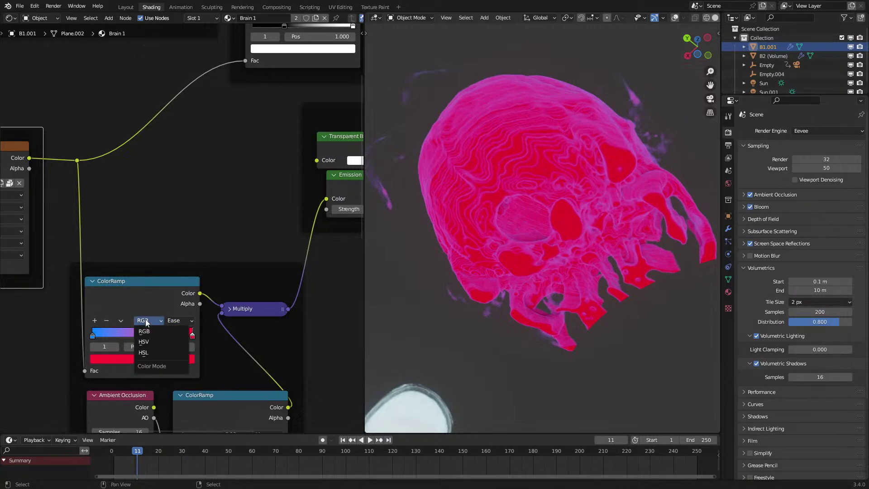
left_click(144, 342)
left_click(179, 320)
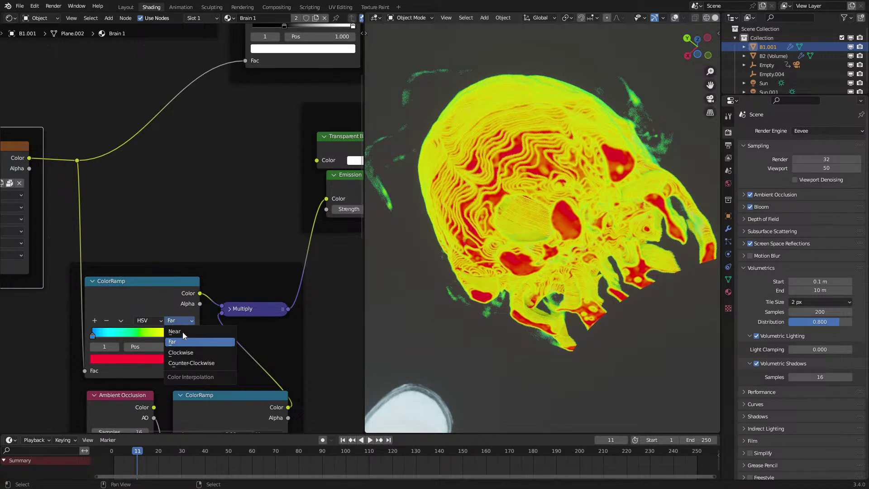
left_click(183, 332)
Recolor the emission ColorRamp's red end stop to purple with a hue of 0.711, and select the blue start stop.
left_click(167, 359)
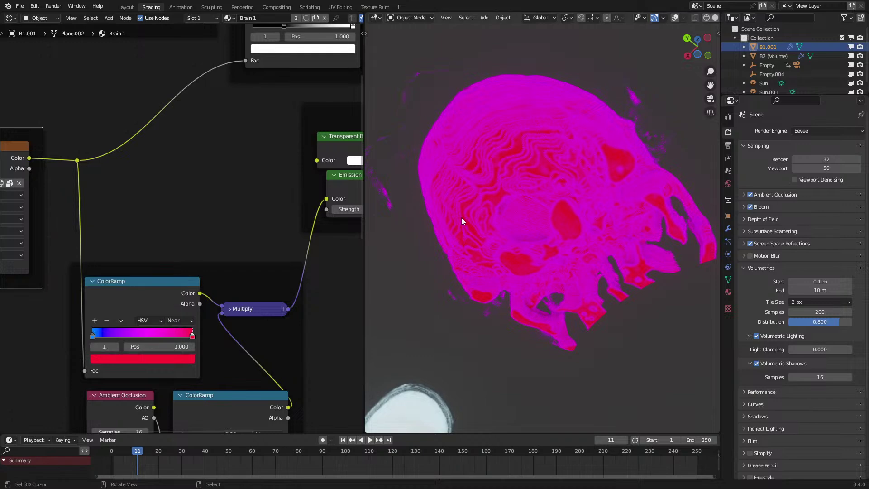
left_click(114, 358)
left_click_drag(120, 316, 102, 317)
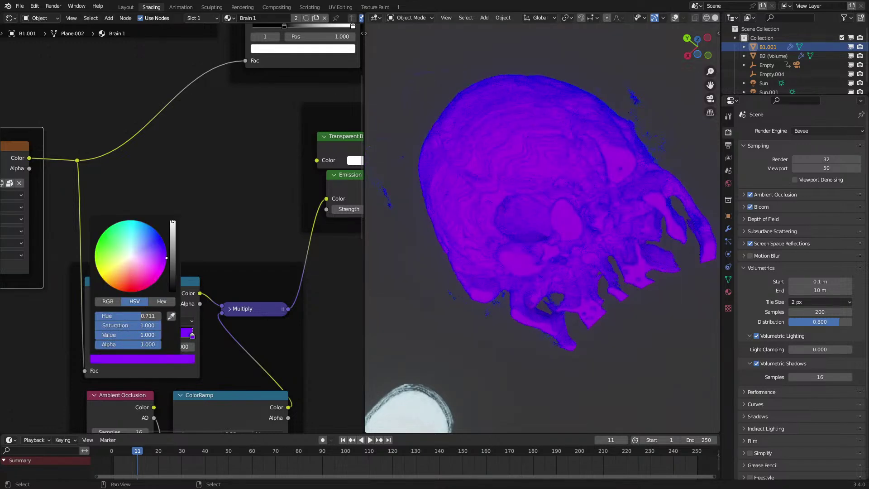
left_click(99, 335)
middle_click_drag(408, 316, 415, 338)
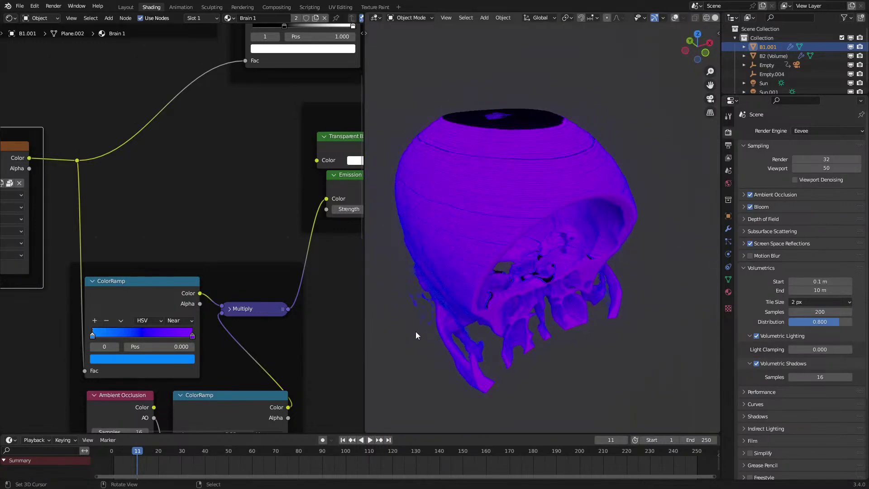
middle_click_drag(410, 287, 493, 199)
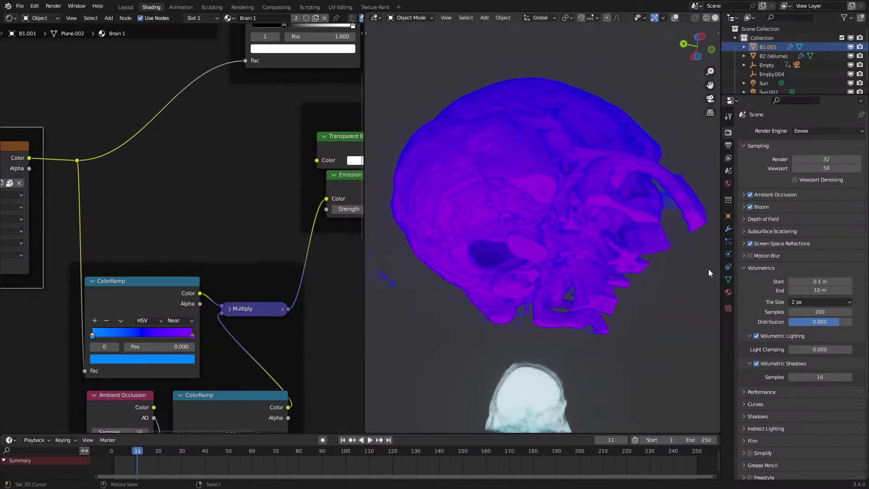
In the opacity ColorRamp, move the black stop to 0.000 and bring the white stop in toward the middle.
middle_click_drag(208, 200, 167, 344)
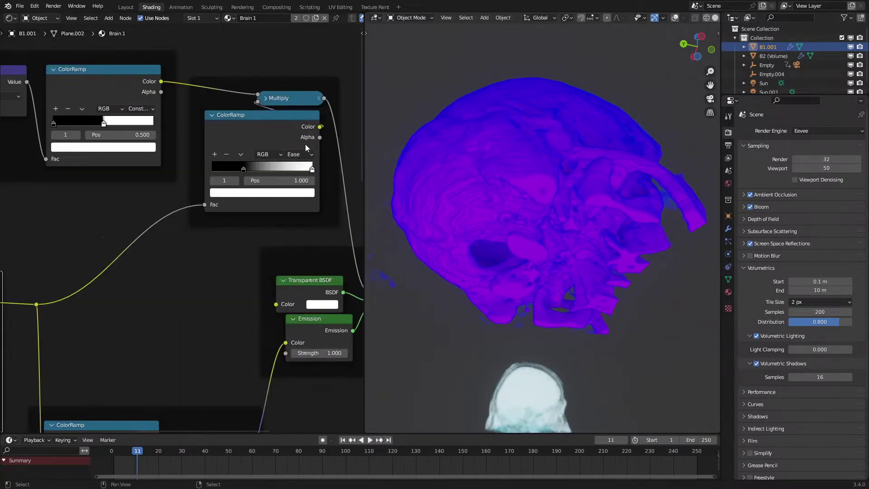
left_click_drag(312, 171, 328, 180)
left_click_drag(238, 173, 178, 166)
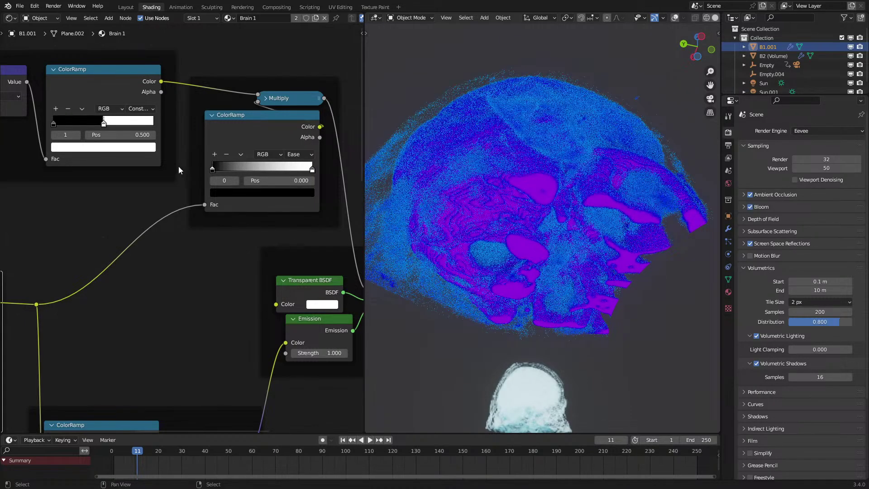
left_click_drag(312, 169, 262, 169)
Add a third stop to the opacity ColorRamp at 0.475 and color it black to hide the densest tissue.
left_click(215, 154)
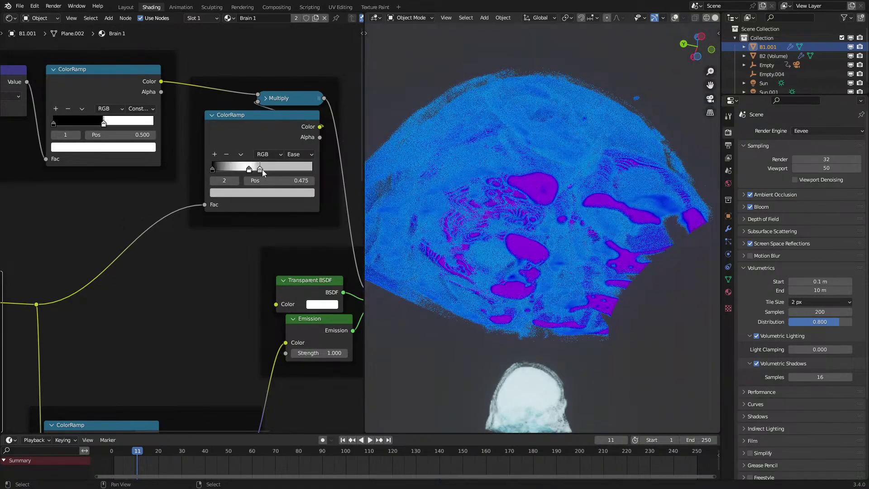
left_click(269, 193)
scroll(265, 113, "down", 15)
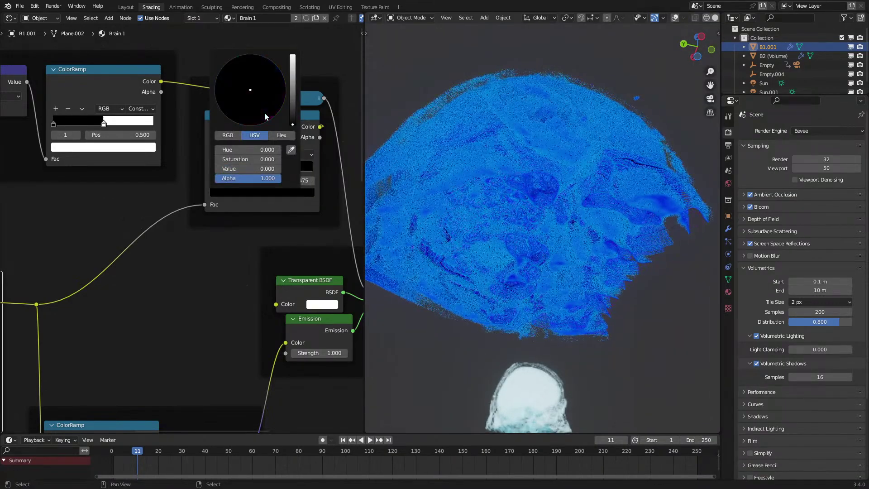
middle_click_drag(574, 203, 599, 221)
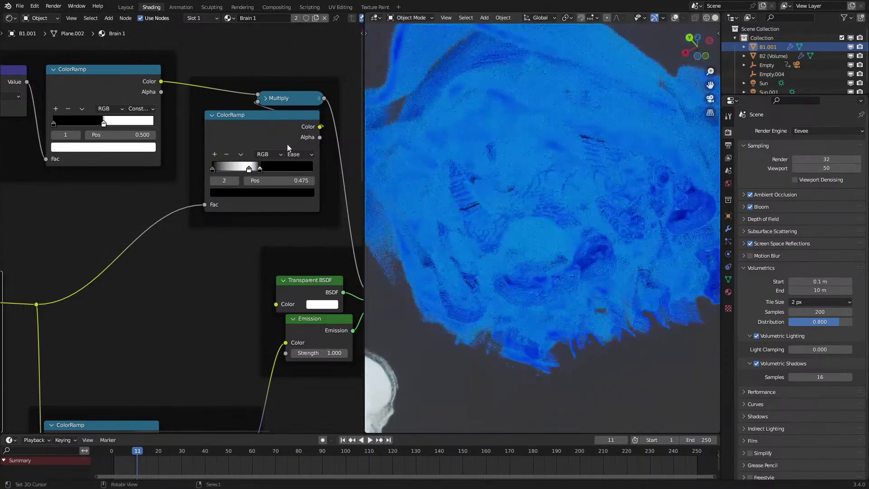
Narrow the opacity ColorRamp's visible band by moving the white stop closer to the start and the last black stop to 0.266.
left_click_drag(247, 167, 240, 168)
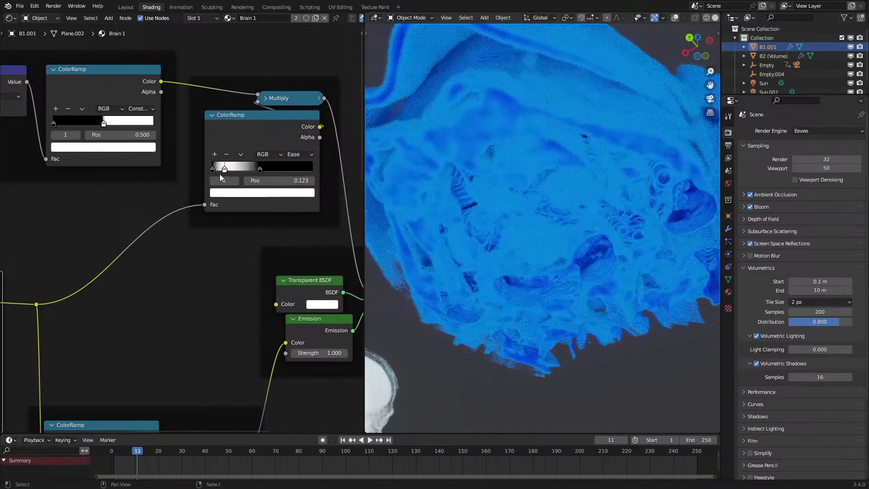
scroll(361, 148, "down", 2, "shift")
scroll(596, 226, "up", 3)
middle_click_drag(573, 205, 544, 222)
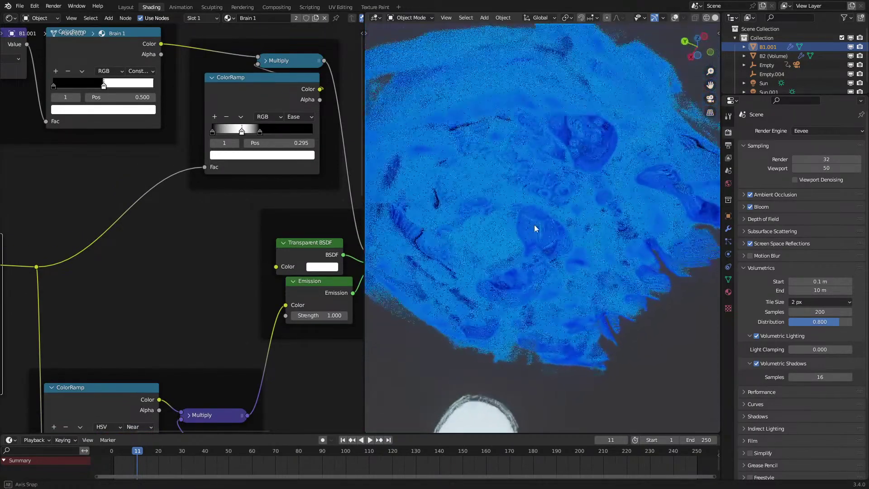
scroll(539, 235, "up", 3)
scroll(226, 259, "up", 1)
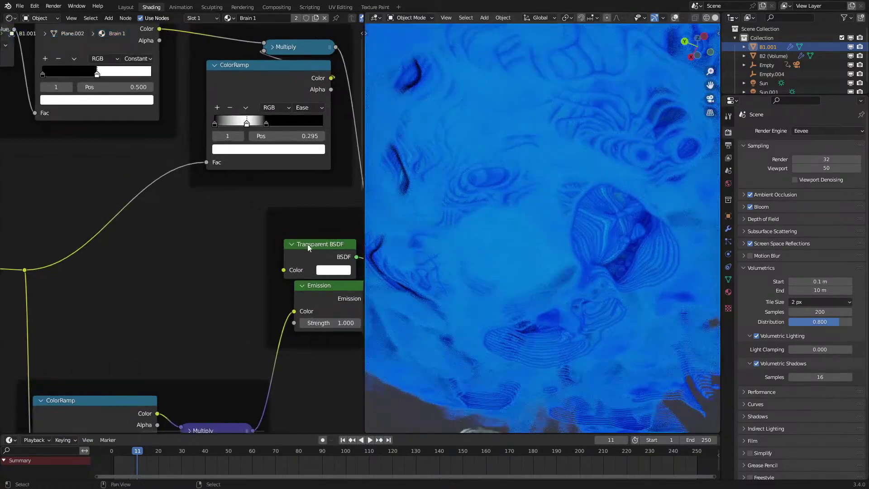
mouse_move(246, 122)
left_mouse_down()
mouse_move(227, 126)
mouse_move(262, 124)
mouse_move(237, 123)
left_mouse_up()
scroll(166, 324, "down", 4)
In the emission colour ColorRamp, move the purple stop to 0.150.
middle_click_drag(163, 349, 219, 236)
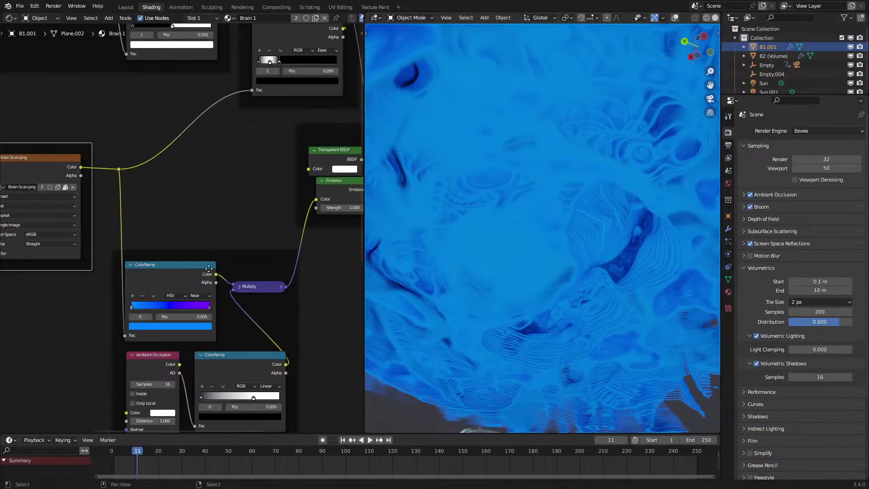
left_click_drag(205, 308, 131, 316)
middle_click_drag(419, 277, 445, 257)
scroll(534, 239, "up", 4)
middle_click_drag(551, 234, 618, 274)
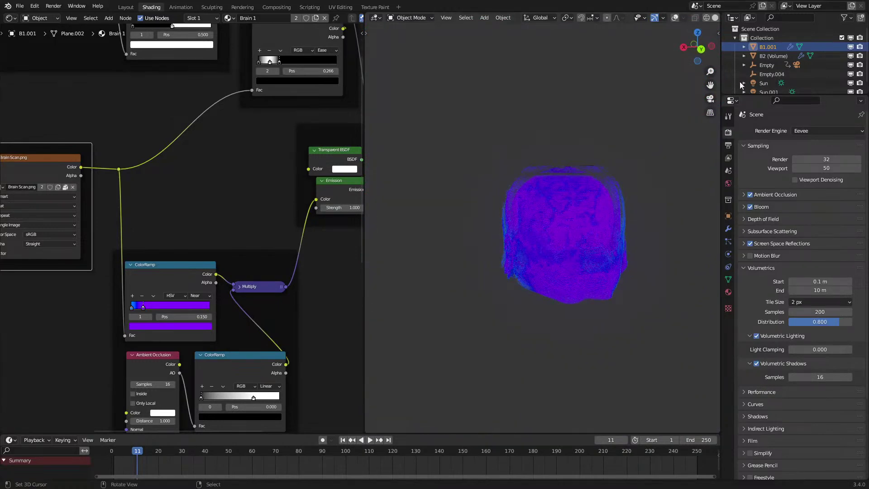
Select Empty.004, clear its location, and move it freely to cut into the side of the head.
left_click(763, 74)
left_click(764, 64)
left_click(771, 74)
key("g")
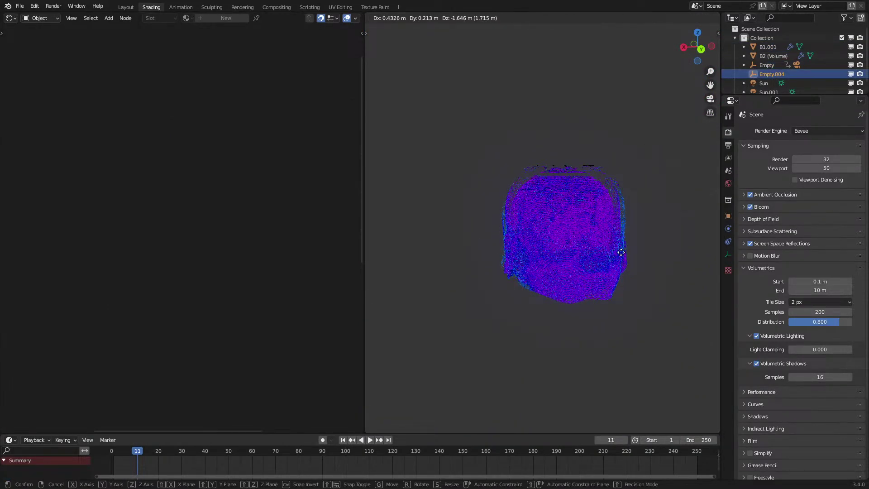
right_click(621, 251)
key("alt+g")
key("g")
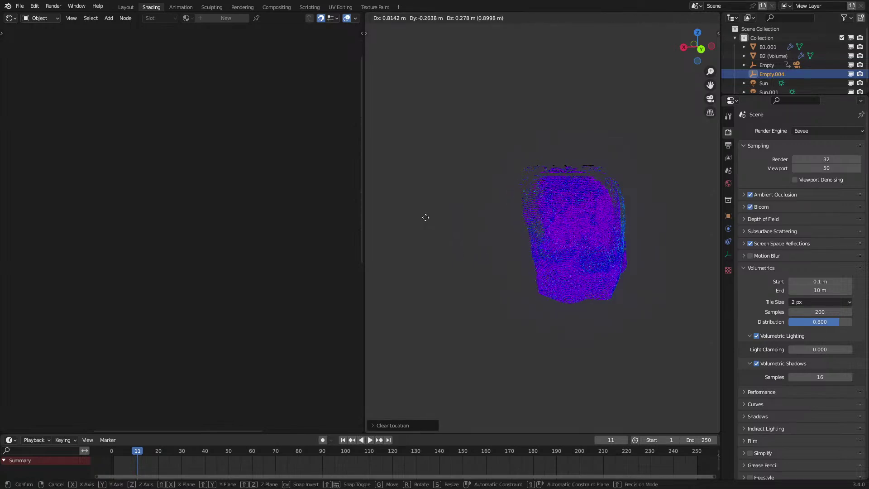
left_click(438, 218)
Move Empty.004 freely twice more to slice deeper through the head, and inspect the exposed brain cross-section.
middle_click_drag(497, 231, 558, 261)
scroll(534, 257, "up", 4)
key("g")
left_click(615, 246)
key("g")
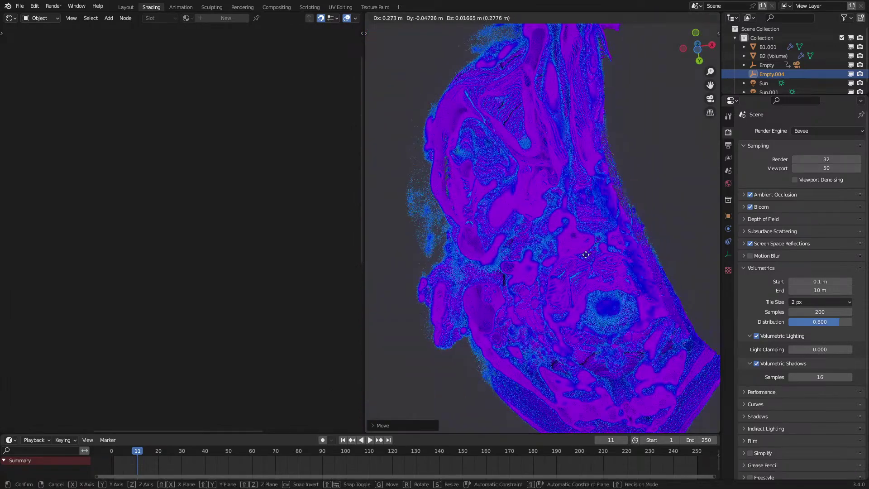
left_click(579, 257)
middle_click_drag(607, 272, 523, 217)
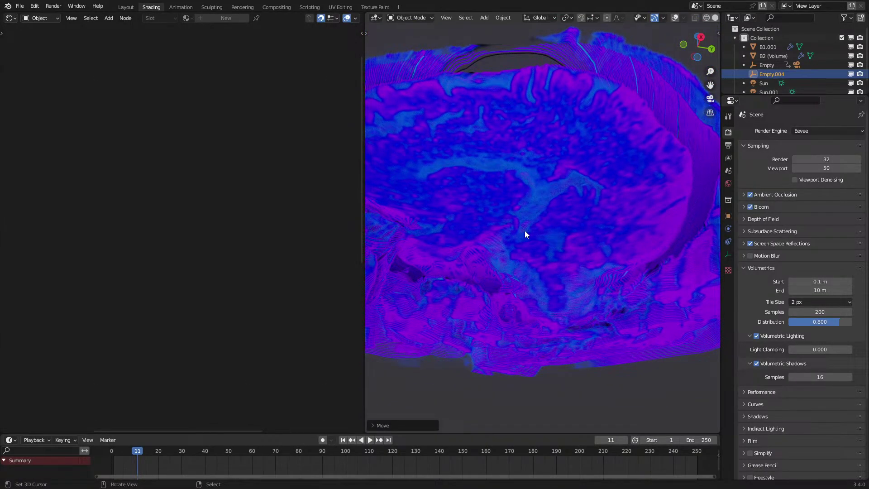
middle_click_drag(524, 230, 549, 266)
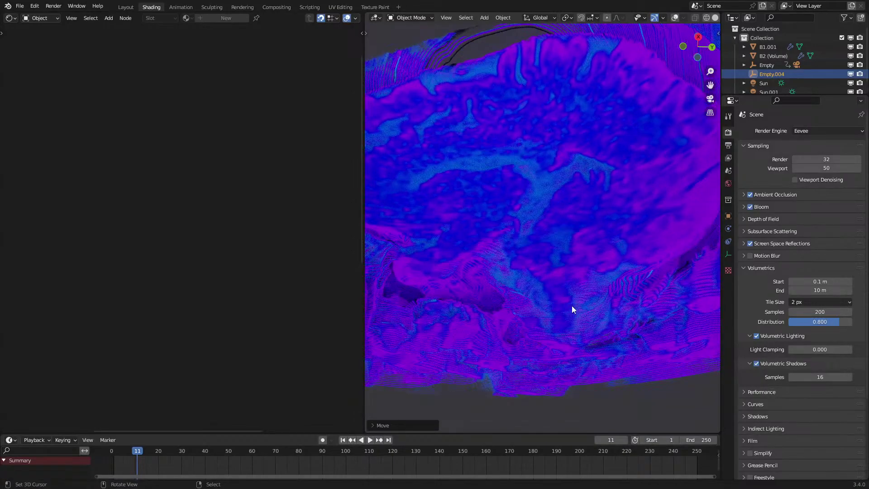
mouse_move(572, 312)
middle_mouse_down()
mouse_move(599, 308)
mouse_move(571, 326)
middle_mouse_up()
middle_click_drag(557, 293, 551, 267)
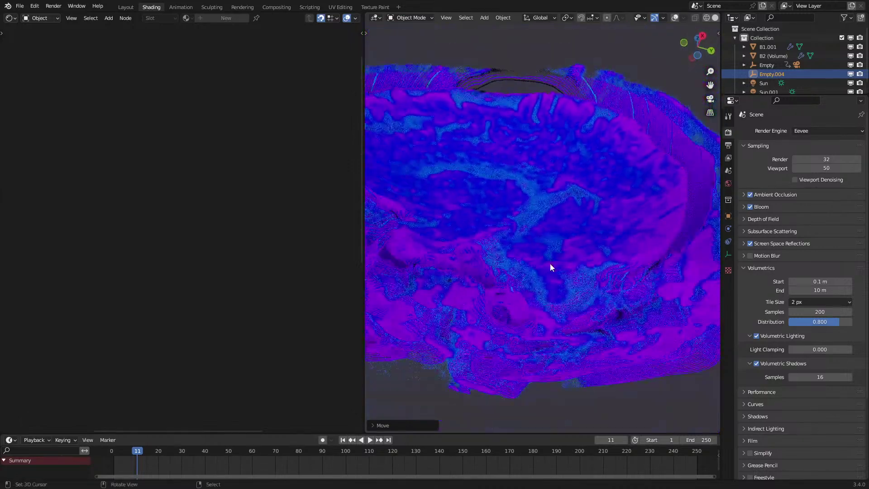
Move Empty.004 along the global X axis to shift the cut through the brain, and inspect the new section.
scroll(551, 267, "up", 1)
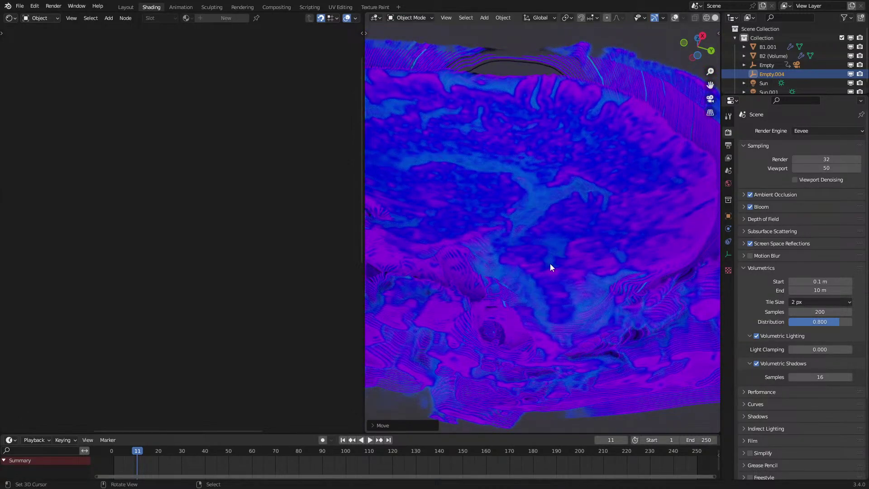
mouse_move(550, 264)
middle_mouse_down()
mouse_move(525, 274)
mouse_move(557, 277)
mouse_move(554, 265)
middle_mouse_up()
key("g")
key("x")
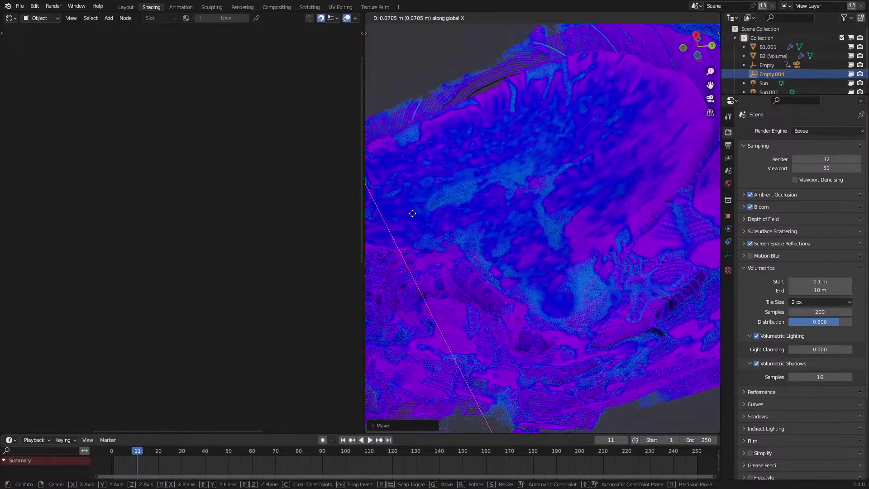
left_click(462, 237)
middle_click_drag(519, 207, 535, 241)
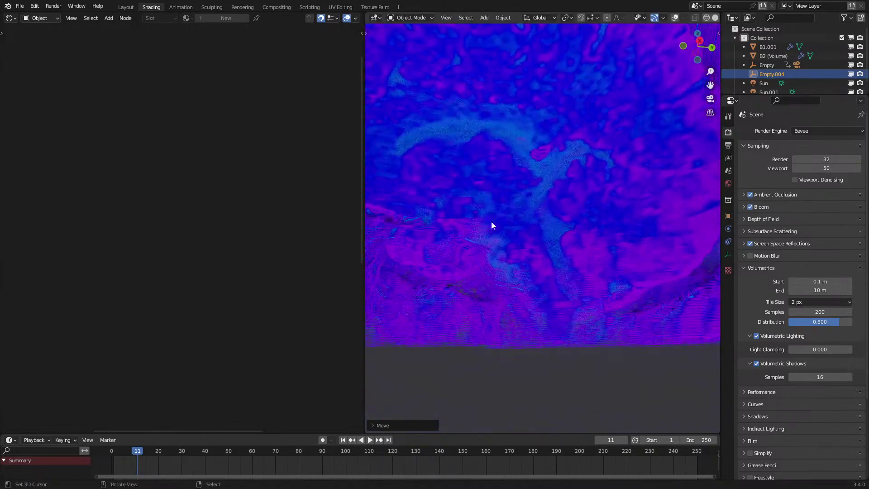
middle_click_drag(636, 193, 578, 251)
Move Empty.004 freely several more times, viewing the head from different angles, to expose other brain and eye cross-sections.
key("g")
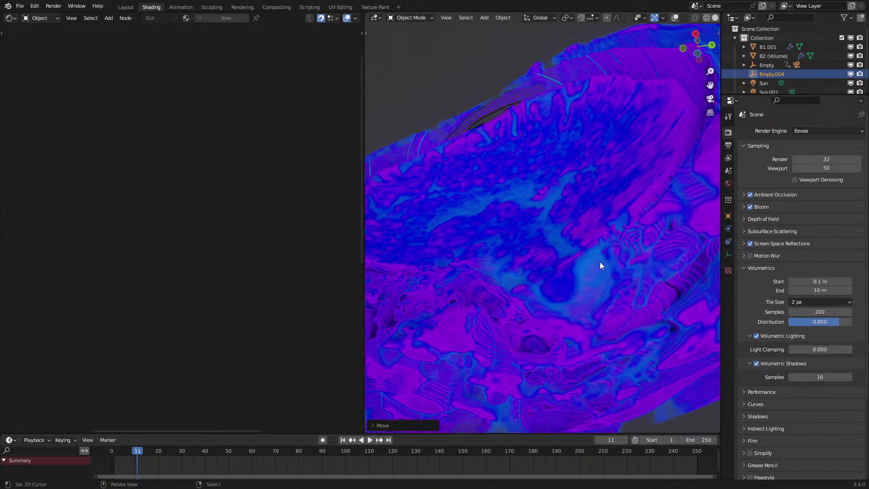
middle_click_drag(599, 262, 543, 270)
key("g")
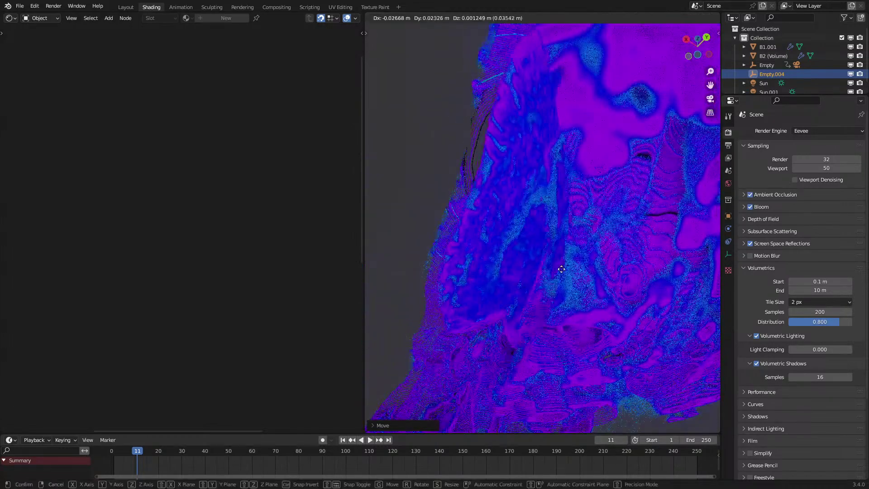
left_click(590, 303)
middle_click_drag(641, 245, 681, 209)
key("g")
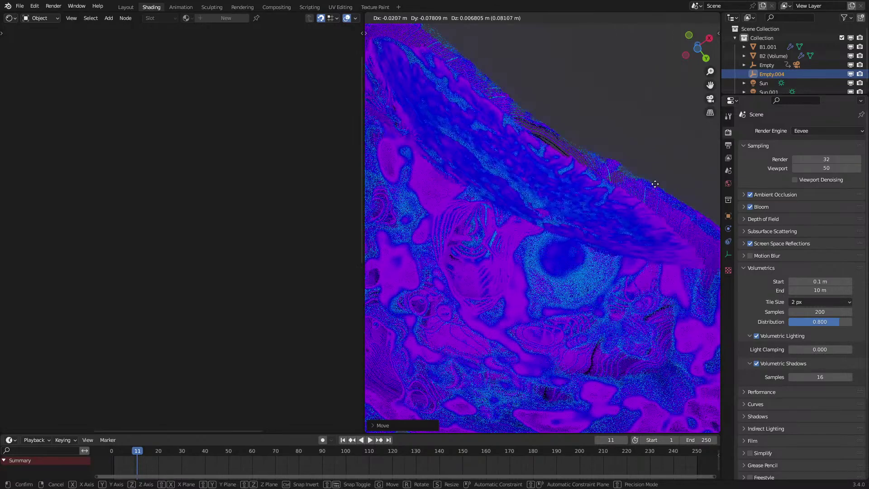
left_click(637, 232)
middle_click_drag(636, 231, 569, 328)
key("g")
left_click(569, 256)
Select B1.001 and shift the purple stop of its emission colour ColorRamp to 0.300 and then to 0.100.
left_click(569, 256)
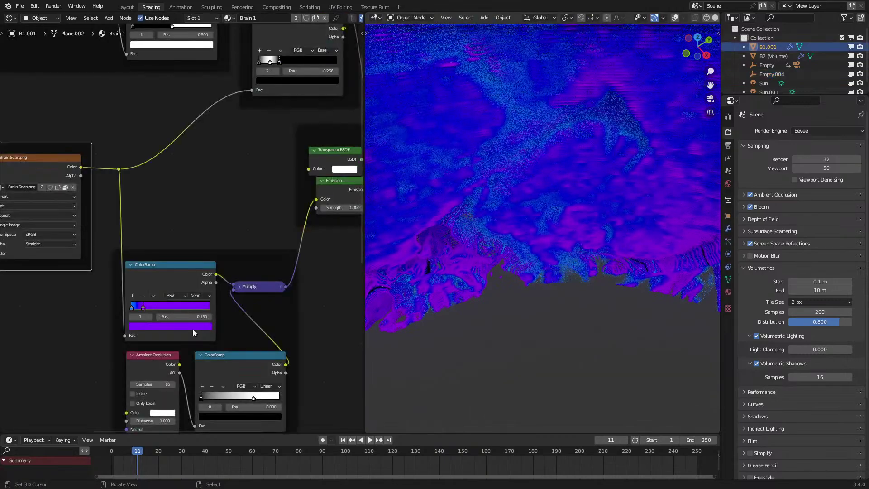
left_click(155, 307)
middle_click_drag(414, 311, 432, 182)
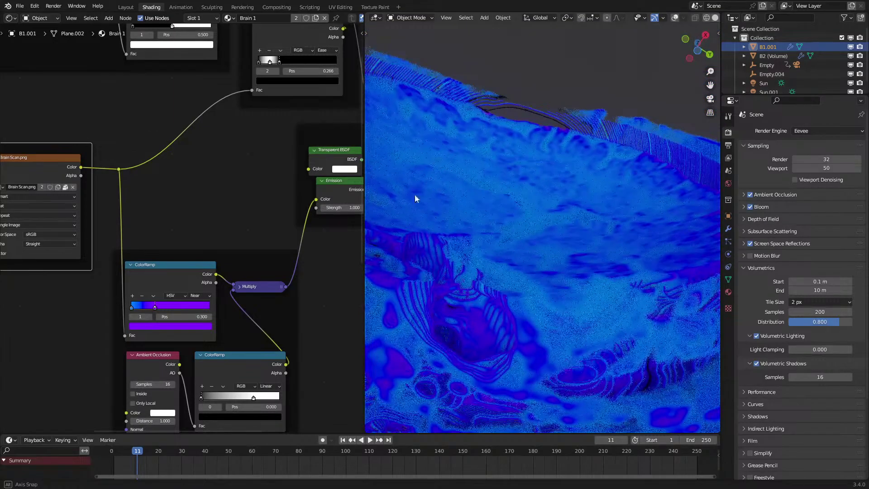
left_click_drag(155, 309, 138, 313)
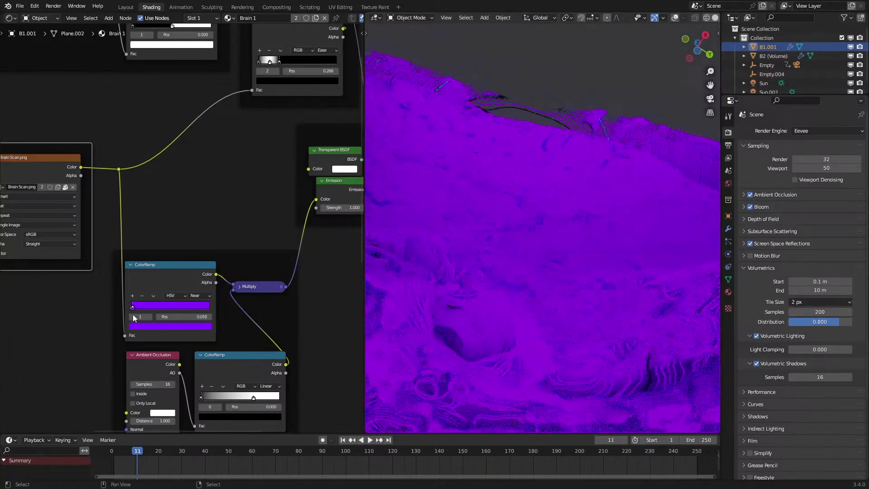
Try another colour on the emission ColorRamp's purple stop, check it on the cross-section, and undo the colour change.
left_click(166, 327)
left_click_drag(163, 244, 136, 237)
scroll(594, 222, "down", 4)
middle_click_drag(593, 224, 590, 315)
key("ctrl+z")
scroll(581, 253, "up", 6)
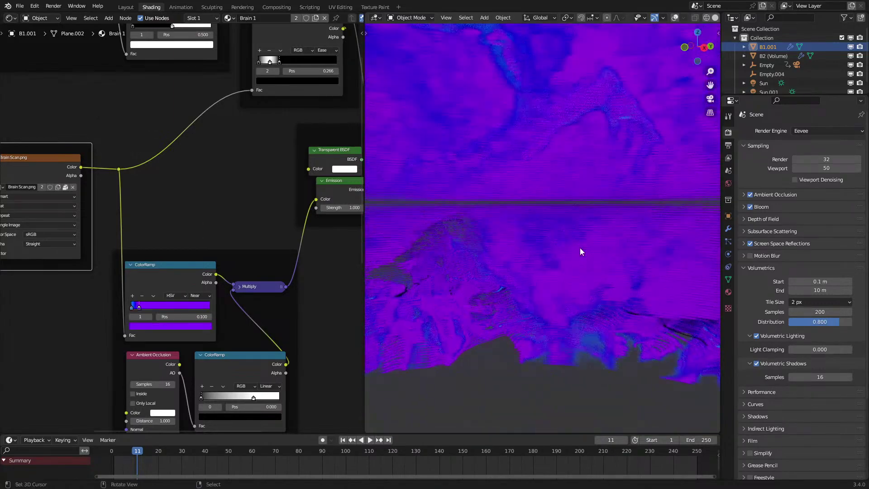
middle_click_drag(566, 257, 568, 246)
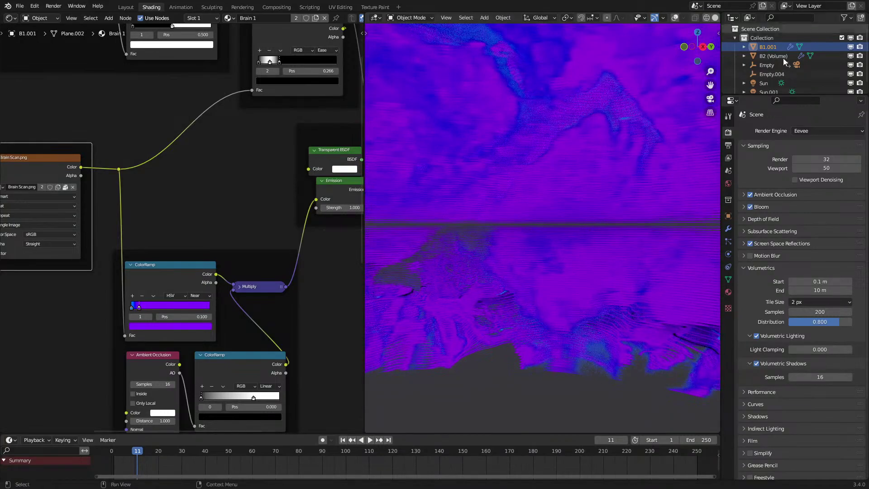
Select Empty.004 and move it freely twice to reposition the slice through the recoloured head.
left_click(771, 74)
scroll(589, 235, "down", 10)
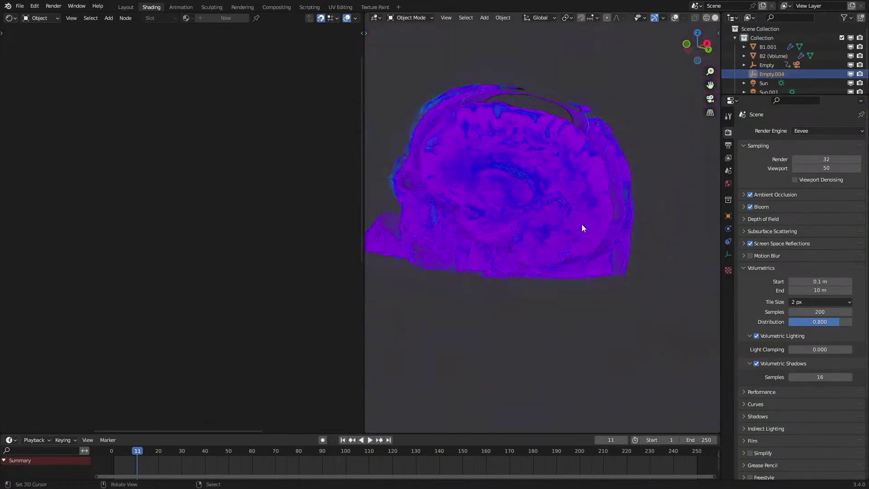
middle_click_drag(575, 287, 558, 217)
scroll(531, 266, "up", 5)
key("g")
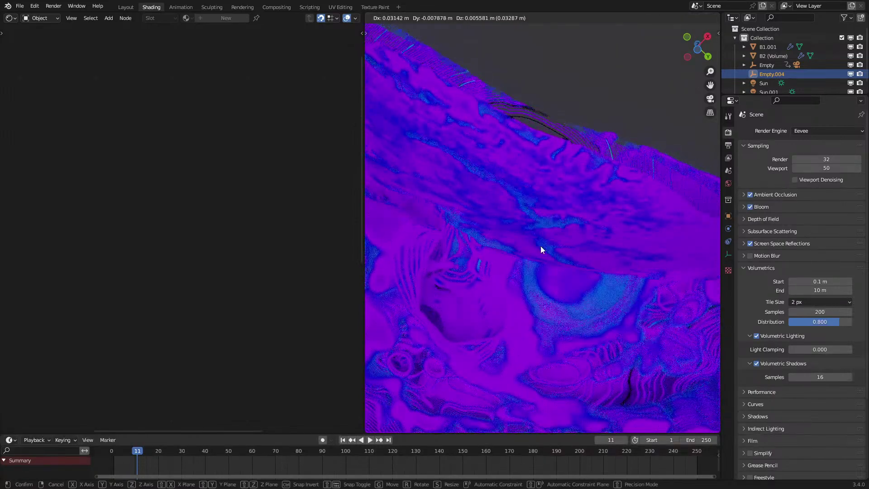
left_click(541, 246)
middle_click_drag(536, 259, 508, 242)
key("g")
left_click(522, 272)
middle_click_drag(522, 272, 523, 221)
scroll(542, 271, "up", 2)
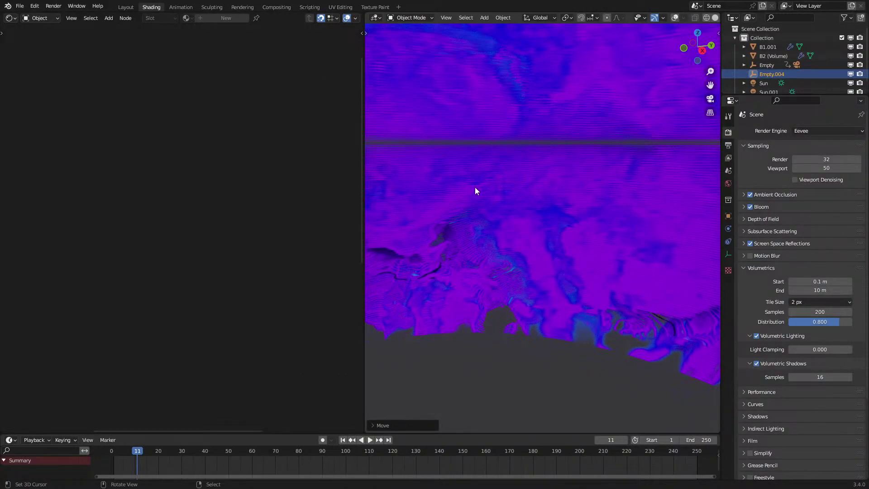
Examine the sliced head's brain tissue, skull layers and lower cut edge from the side, above and an oblique angle.
middle_click_drag(571, 191, 581, 160)
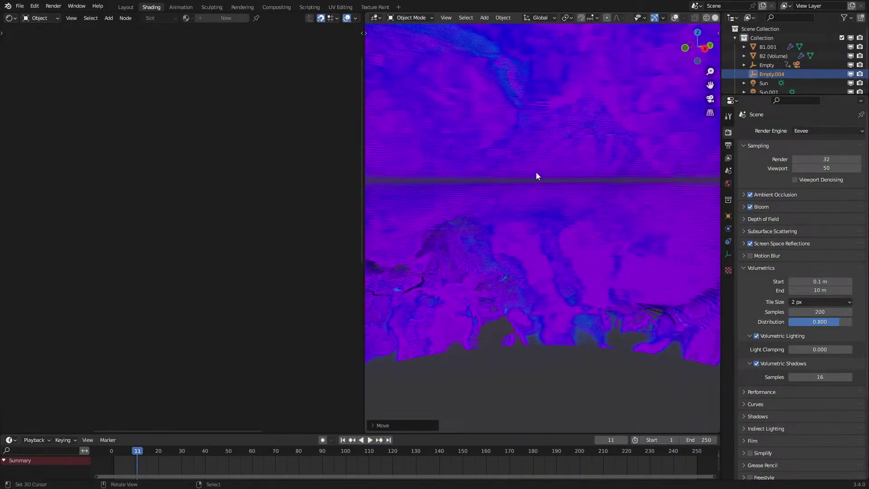
scroll(552, 223, "down", 2)
middle_click_drag(566, 212, 569, 295, "shift")
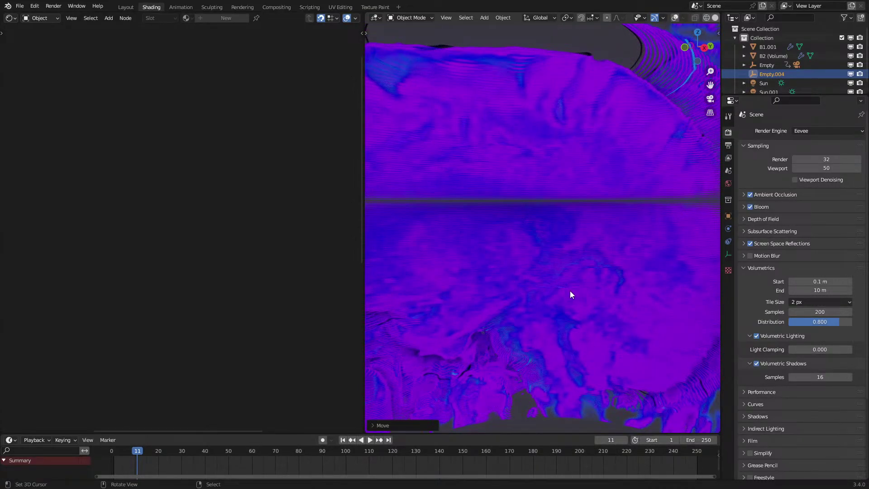
scroll(586, 292, "down", 3)
middle_click_drag(568, 343, 580, 293)
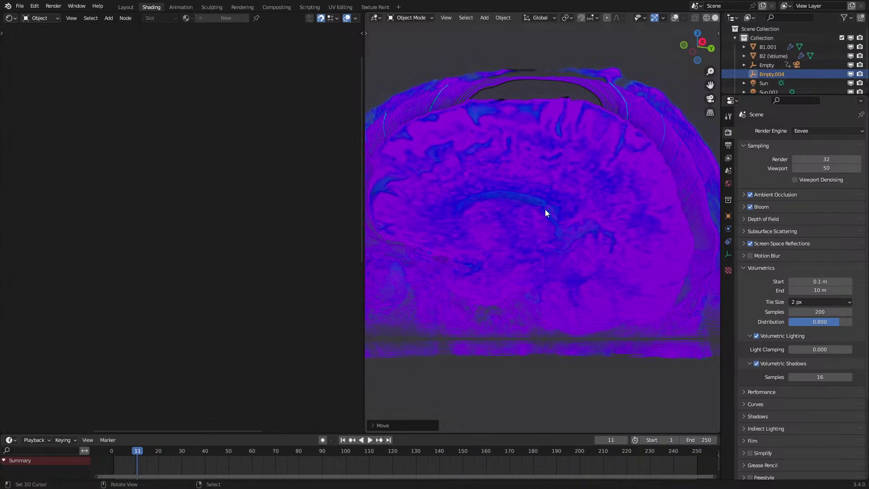
middle_click_drag(534, 232, 492, 235)
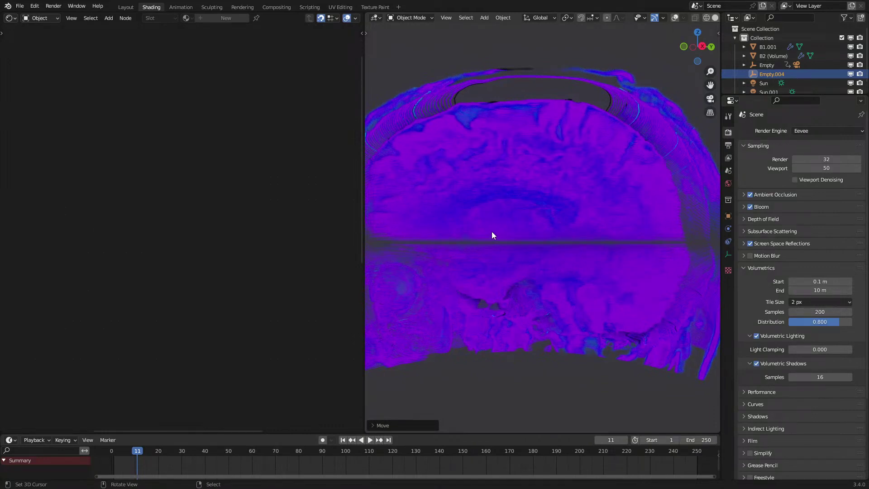
middle_click_drag(516, 225, 526, 241)
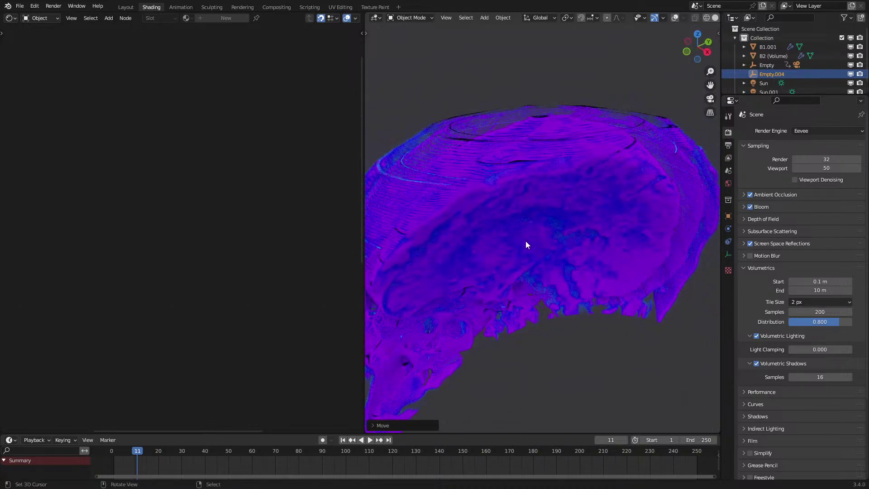
middle_click_drag(591, 278, 594, 167)
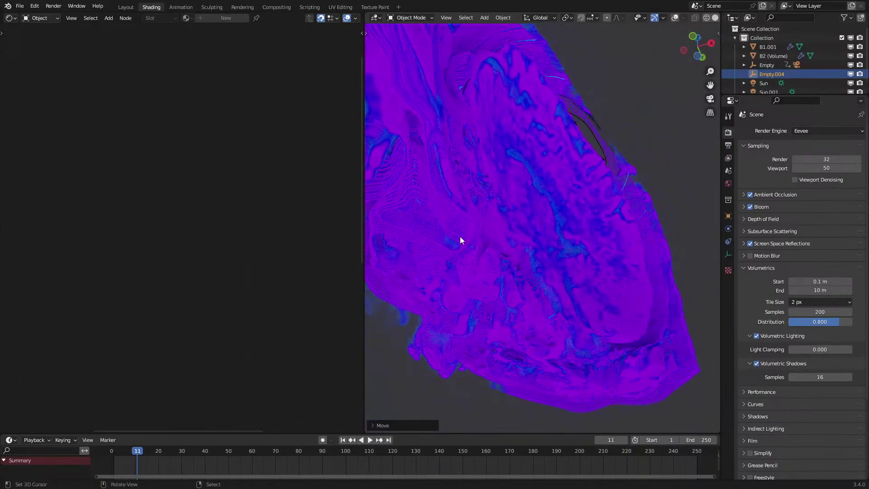
middle_click_drag(508, 230, 470, 295)
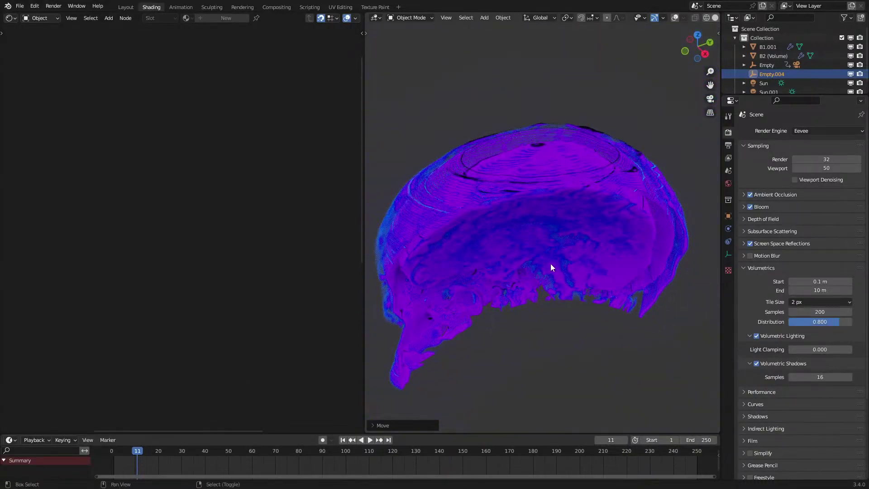
Examine the white volumetric head beside the sliced head, both up close and from a distance.
scroll(545, 242, "down", 5)
middle_click_drag(539, 280, 577, 301)
middle_click_drag(577, 301, 430, 209, "shift")
scroll(480, 338, "up", 1)
middle_click_drag(488, 310, 496, 291)
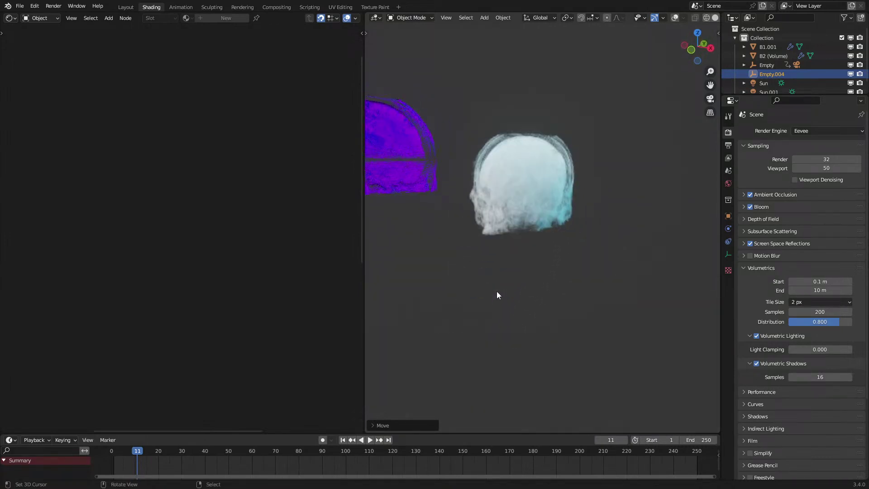
scroll(502, 287, "up", 2)
scroll(513, 293, "up", 1)
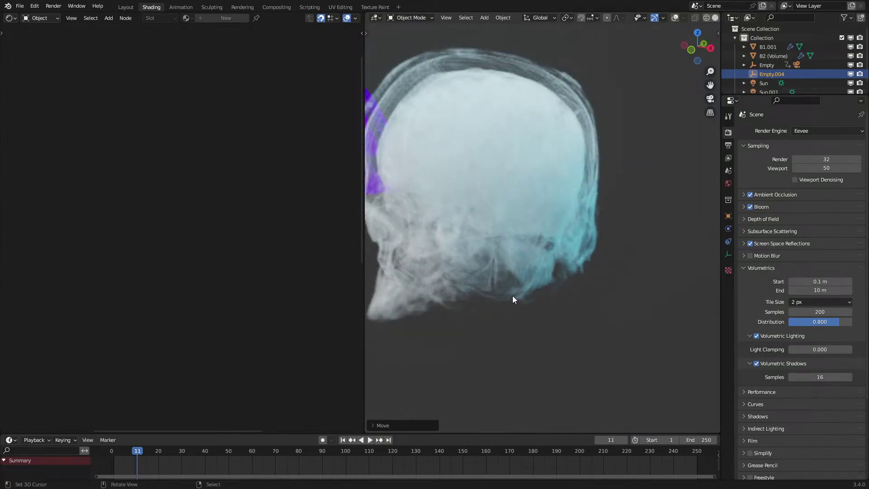
scroll(512, 295, "up", 3)
scroll(500, 283, "down", 4)
mouse_move(495, 276)
middle_mouse_down()
mouse_move(521, 291)
mouse_move(651, 295)
mouse_move(495, 292)
middle_mouse_up()
Select B1.001 and compare its brain cross-section from the side and from an oblique angle.
scroll(537, 327, "up", 4)
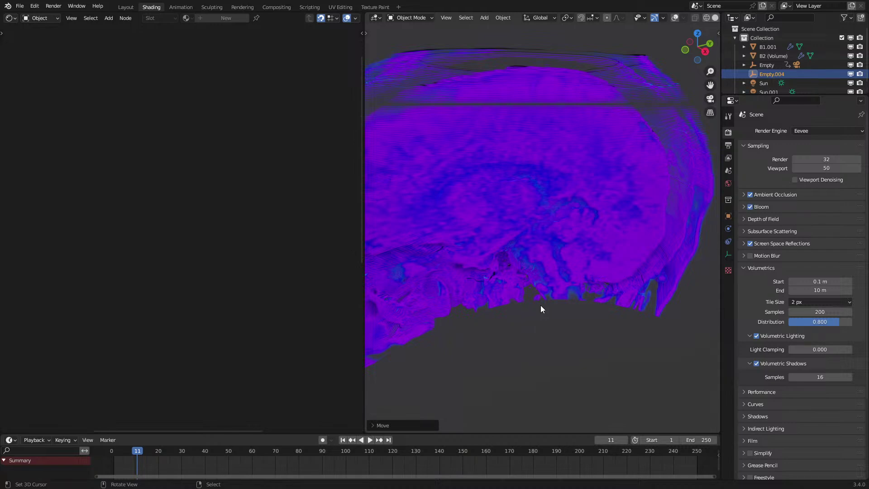
middle_click_drag(518, 285, 584, 181)
left_click(550, 221)
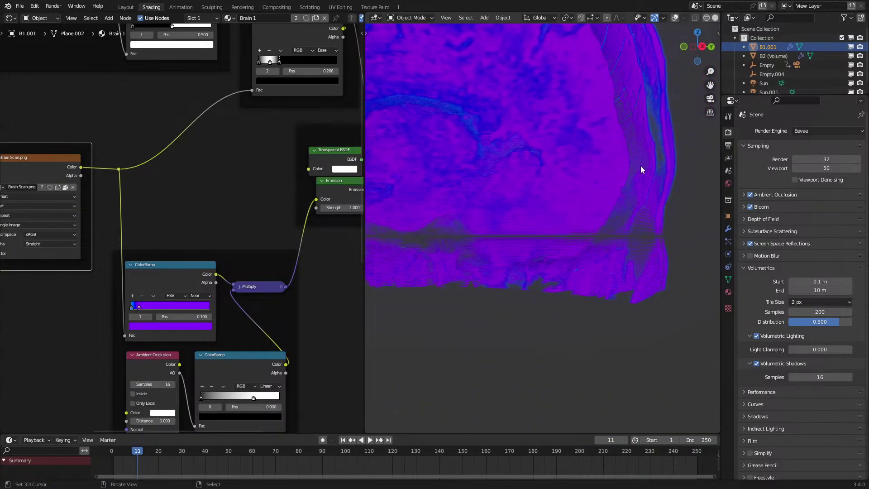
mouse_move(640, 168)
middle_mouse_down()
mouse_move(606, 182)
mouse_move(523, 181)
mouse_move(576, 213)
mouse_move(593, 190)
mouse_move(559, 194)
mouse_move(623, 164)
middle_mouse_up()
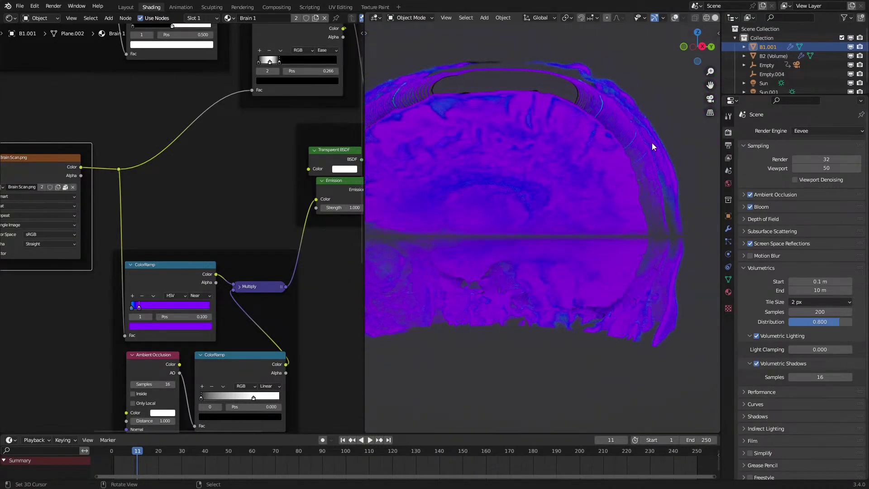
middle_click_drag(509, 152, 558, 252)
scroll(537, 223, "up", 3)
scroll(560, 227, "down", 5)
Select B2 (Volume), show its node tree in the Geometry Node Editor, and switch the viewport to solid shading.
scroll(584, 287, "down", 5)
middle_click_drag(641, 321, 612, 244, "shift")
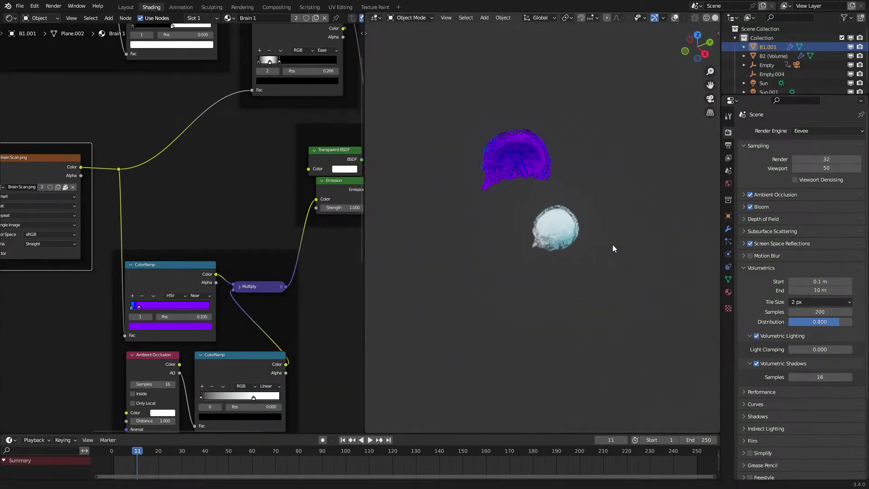
scroll(612, 244, "up", 1)
left_click(569, 232)
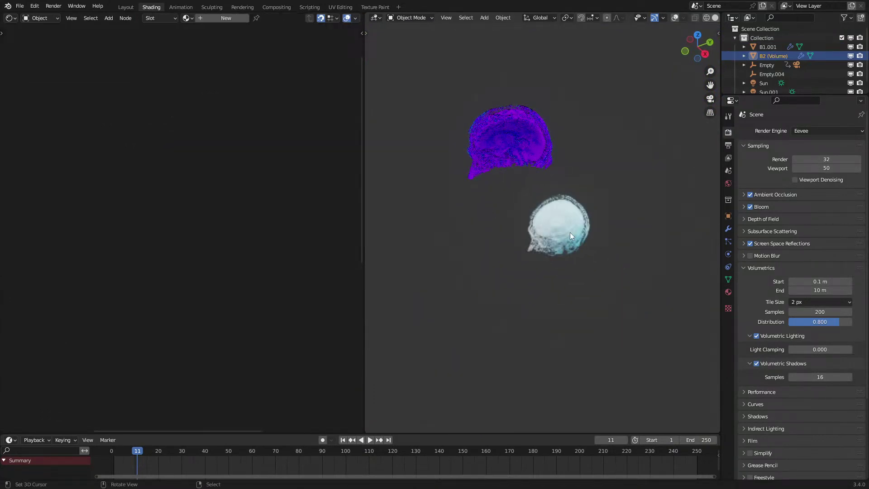
middle_click_drag(550, 155, 556, 179)
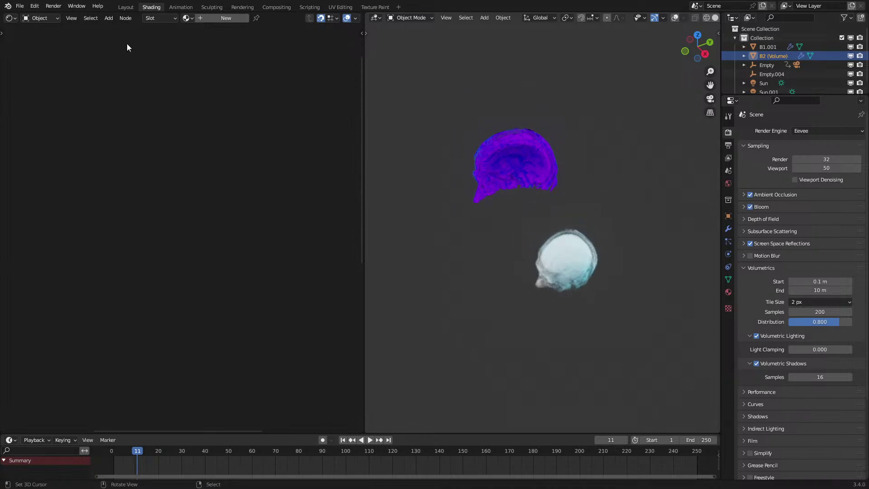
left_click(10, 17)
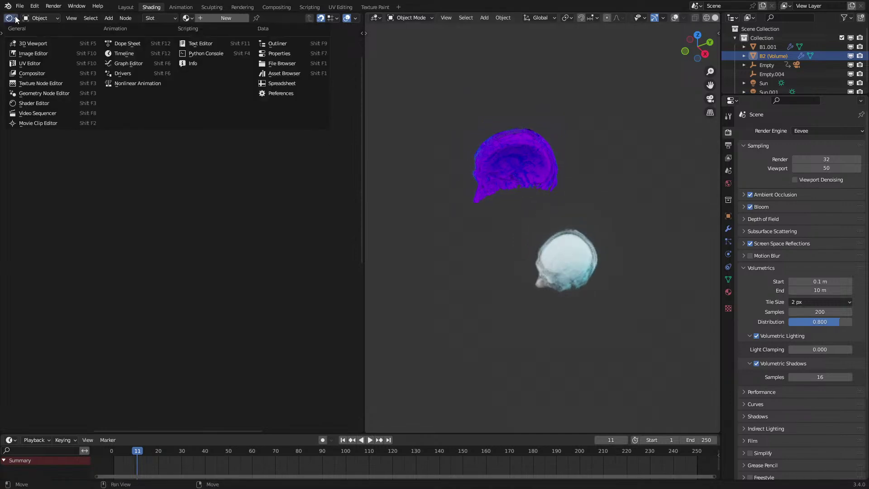
left_click(46, 94)
key("z")
scroll(171, 253, "down", 3)
Replace the Image Texture node's image with 0 Shoulder Scan 2.png.
middle_click_drag(172, 253, 178, 217)
scroll(178, 216, "up", 6)
left_click(181, 286)
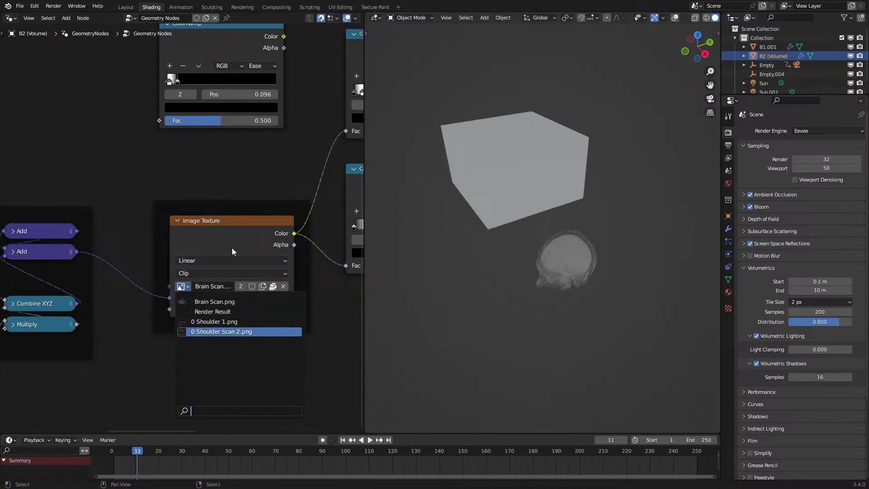
key("Return")
Set the Slices X input to 22 and the Power node's Base to 24 for the shoulder scan.
middle_click_drag(205, 256, 112, 248)
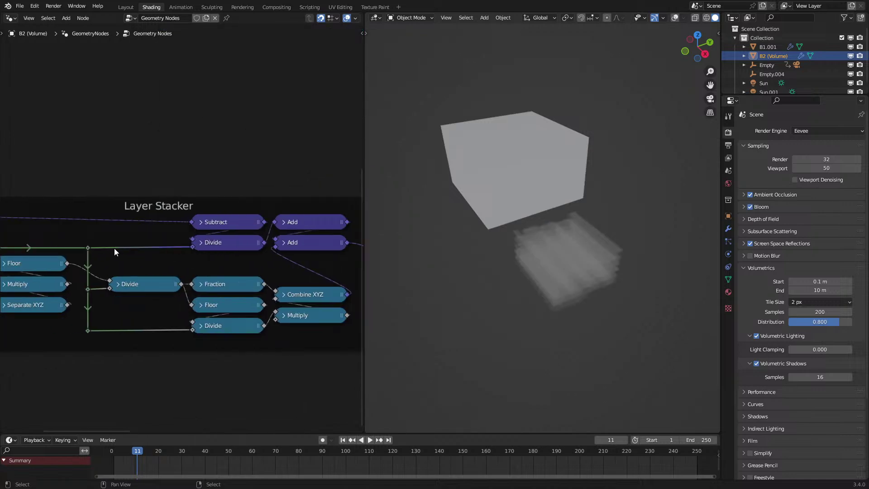
middle_click_drag(186, 265, 145, 218)
left_click(203, 216)
type("22")
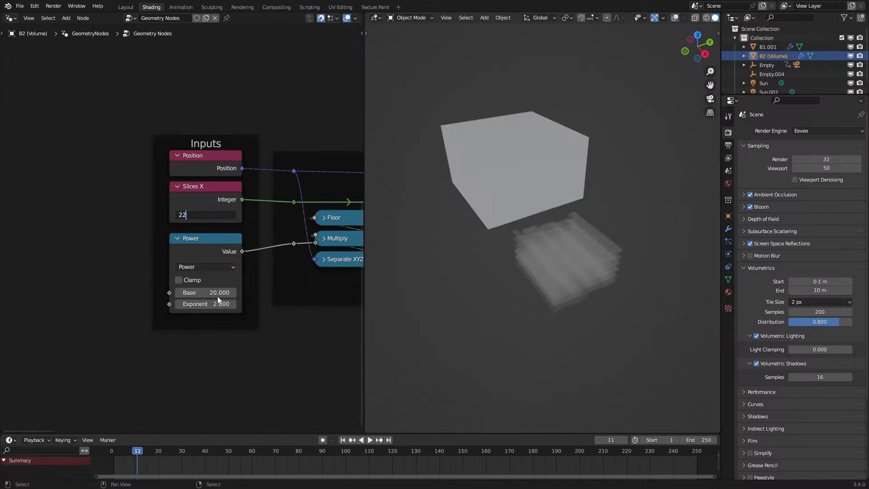
key("Return")
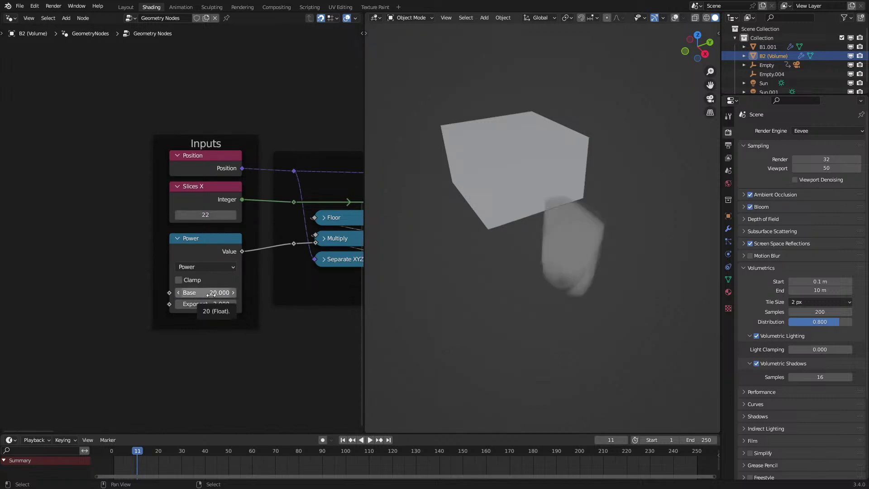
left_click(210, 293)
type("24")
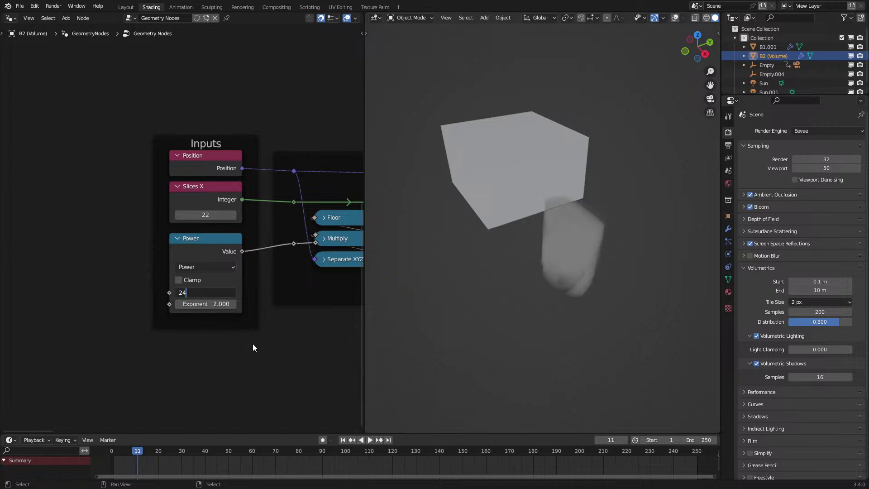
key("Return")
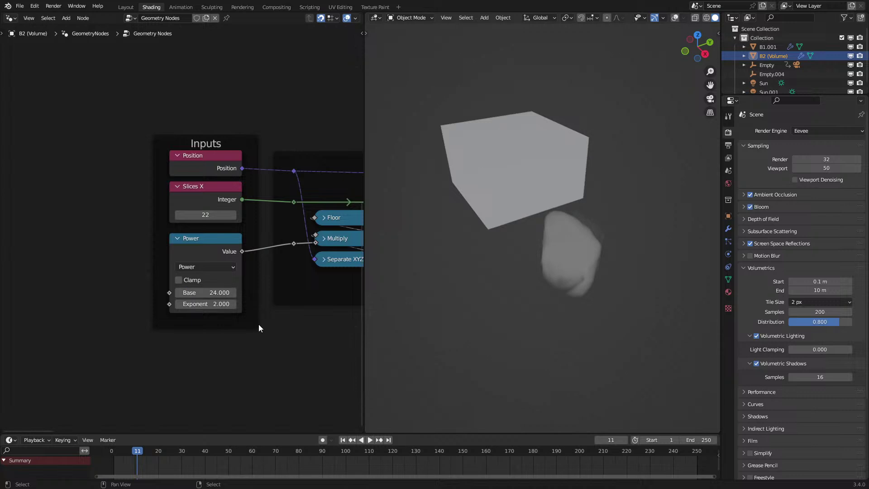
Set the Volume Cube node's Resolution X, Y and Z to 200.
scroll(435, 269, "up", 3)
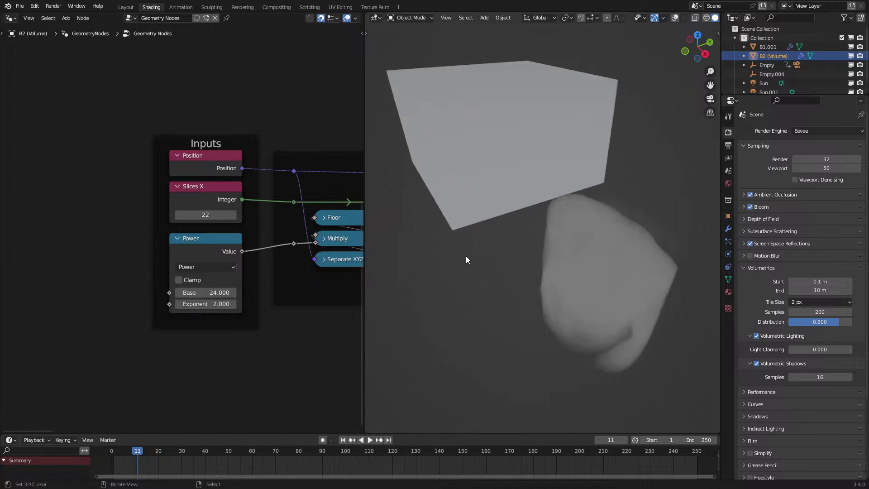
scroll(127, 264, "up", 1)
middle_click_drag(253, 249, 215, 291)
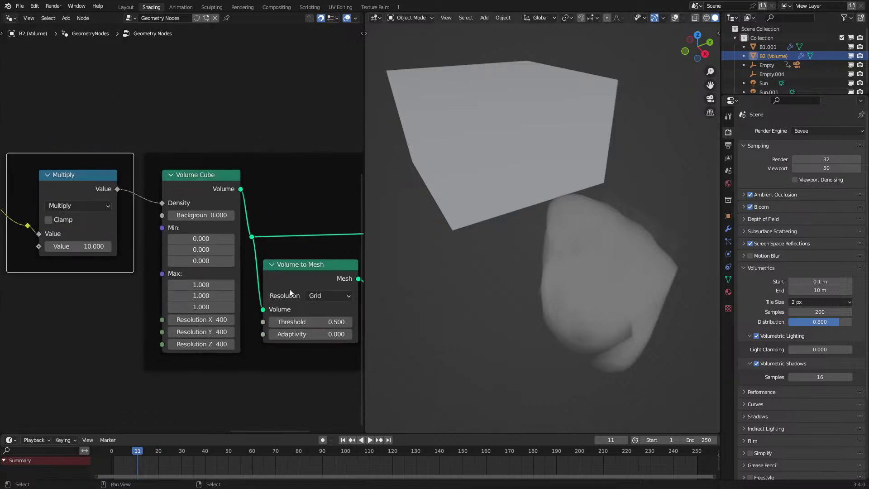
middle_click_drag(286, 288, 165, 302)
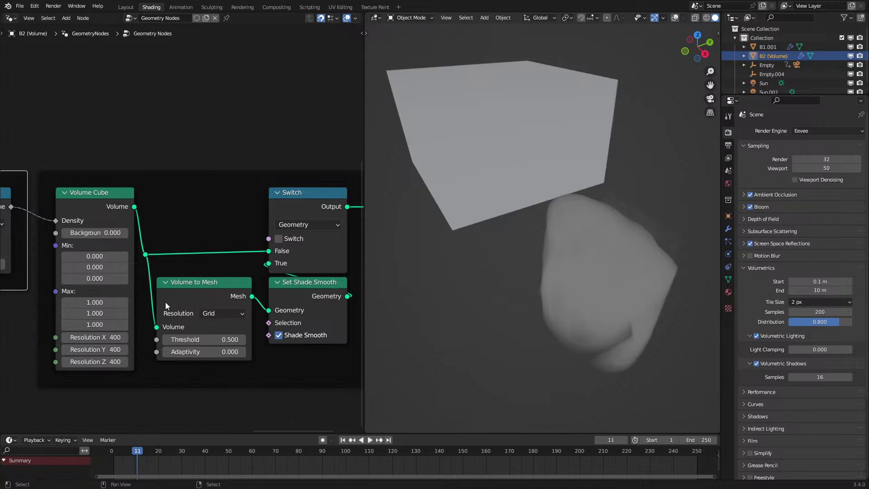
middle_click_drag(528, 265, 442, 286)
scroll(175, 283, "down", 7)
middle_click_drag(176, 283, 298, 279)
scroll(211, 268, "up", 2)
scroll(211, 268, "up", 1)
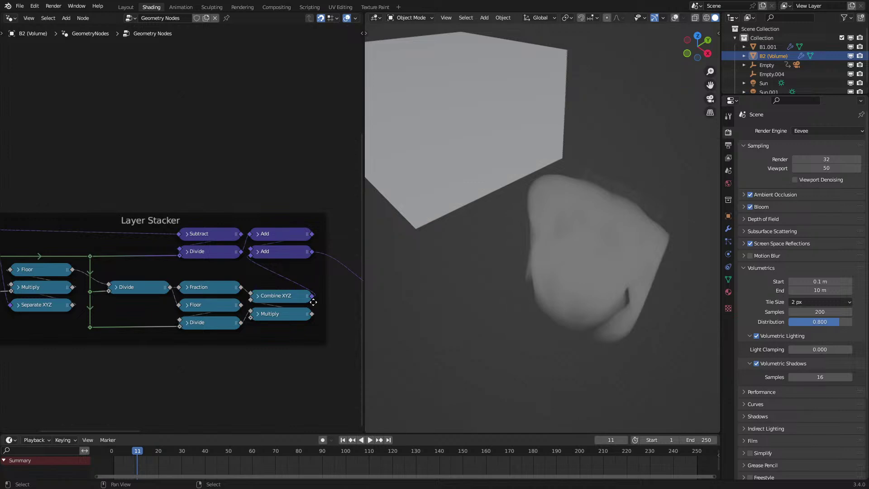
middle_click_drag(313, 302, 210, 302)
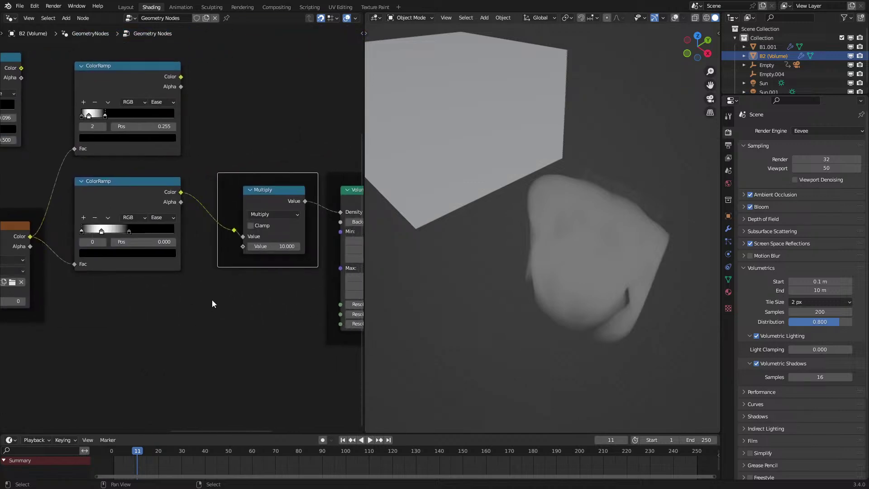
middle_click_drag(265, 276, 224, 284)
left_click(263, 306)
type("200")
key("Return")
Switch the viewport to rendered shading and view the shoulder volume from the front.
middle_click_drag(572, 252, 547, 246)
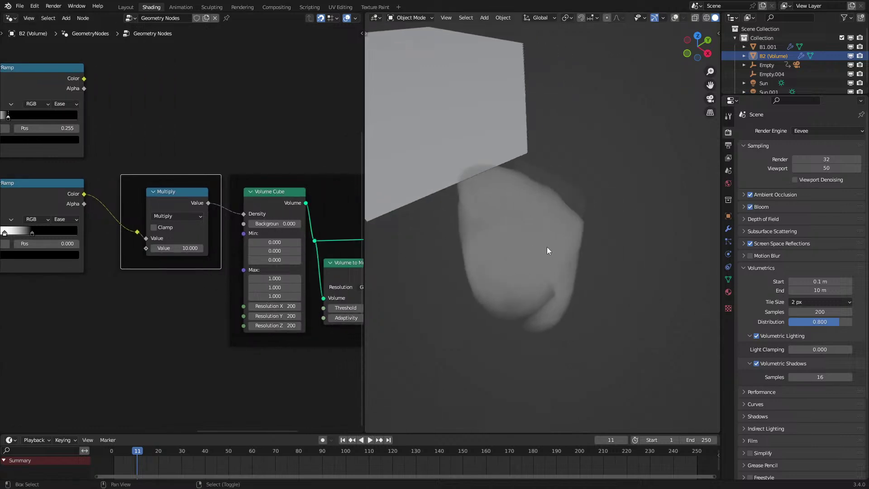
key("z")
left_click(548, 224)
mouse_move(566, 216)
middle_mouse_down()
mouse_move(571, 211)
mouse_move(575, 237)
middle_mouse_up()
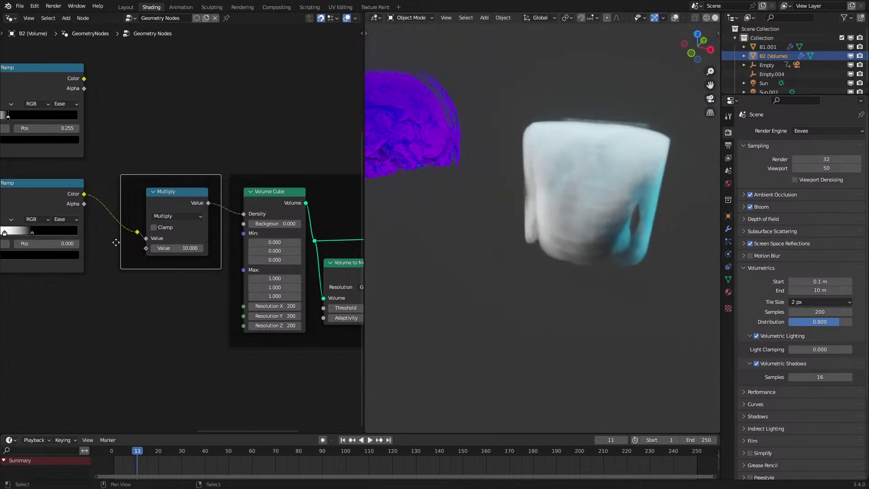
Narrow the density ColorRamp by moving its white stop to 0.055 and its end black stop to 0.127.
middle_click_drag(45, 226, 258, 300)
left_click_drag(218, 306, 203, 307)
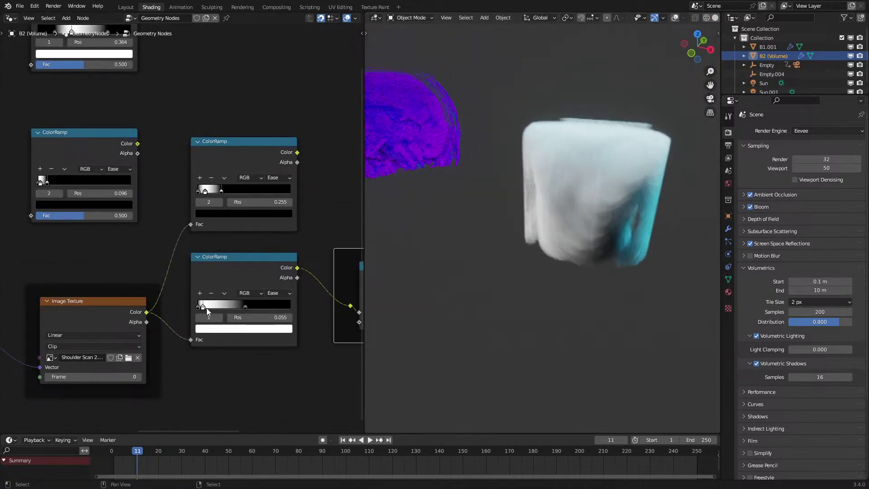
left_click_drag(260, 306, 216, 310)
middle_click_drag(412, 237, 494, 215)
Set the Multiply node's value to 50 to strengthen the volume density.
middle_click_drag(282, 260, 199, 254)
left_click(305, 315)
type("5")
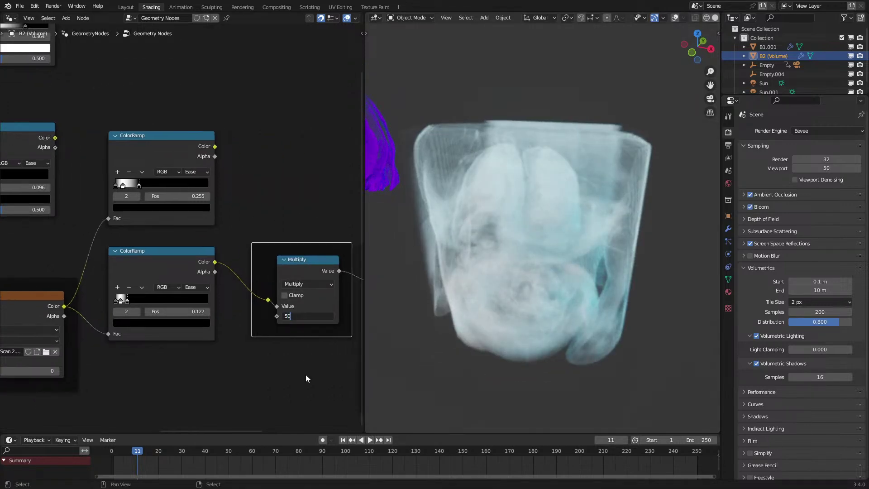
type("0")
key("Return")
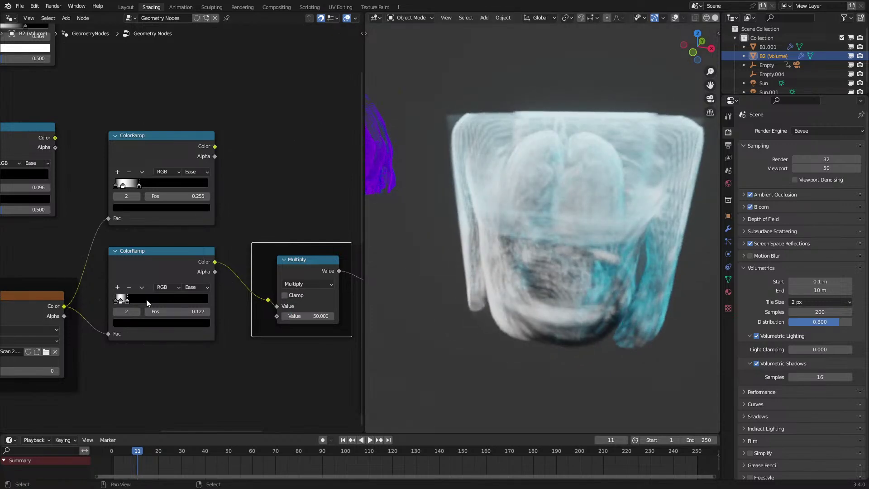
Move the density ColorRamp's white stop to 0.027 and its end black stop to 0.045, keeping rendered shading.
left_click(115, 301)
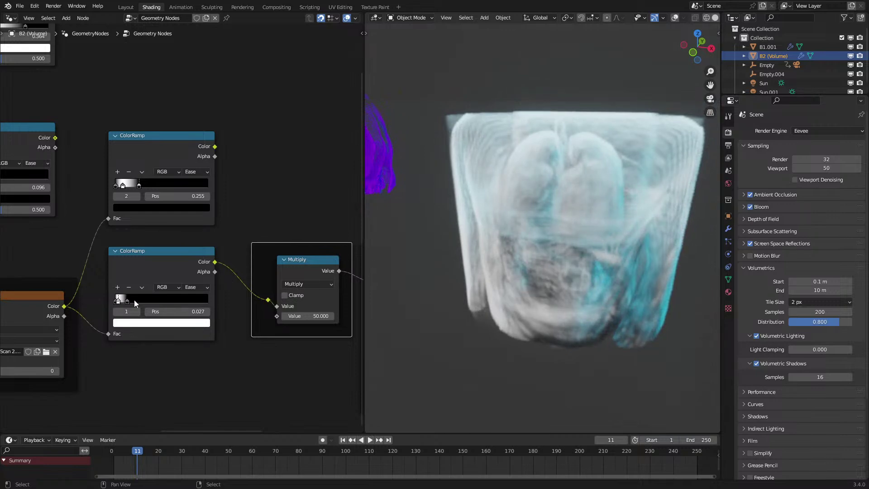
left_click(129, 300)
left_click_drag(130, 300, 126, 303)
mouse_move(518, 253)
middle_mouse_down()
mouse_move(560, 258)
mouse_move(471, 273)
mouse_move(492, 281)
mouse_move(506, 244)
mouse_move(578, 252)
mouse_move(568, 243)
mouse_move(603, 280)
mouse_move(602, 297)
mouse_move(593, 230)
mouse_move(580, 213)
mouse_move(610, 225)
mouse_move(614, 245)
middle_mouse_up()
key("z")
key("z")
left_click(614, 243)
Set the Volume Cube's Resolution X, Y and Z to 400, inspect the lungs, and switch the viewport to solid shading.
middle_click_drag(108, 316, 17, 287)
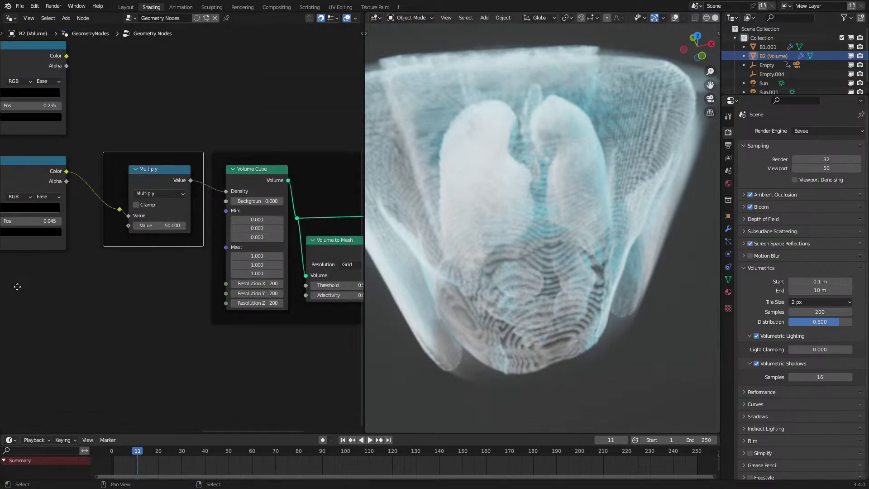
left_click_drag(258, 284, 260, 302)
type("400")
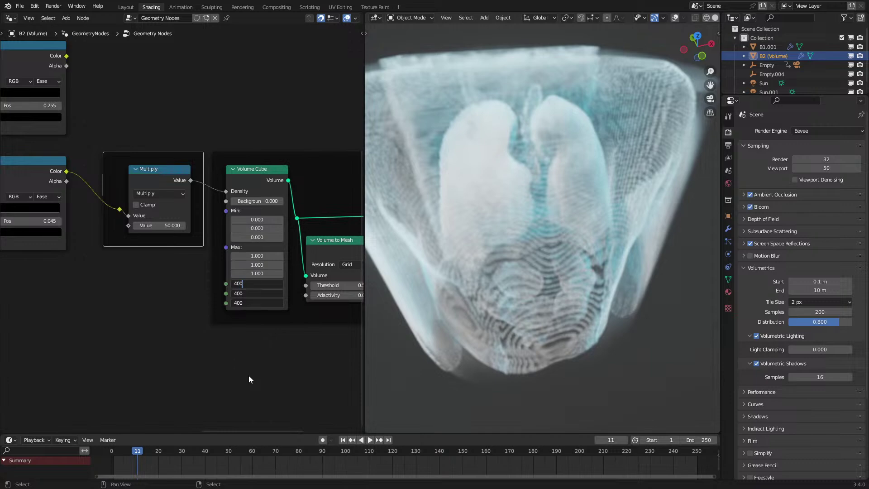
key("Return")
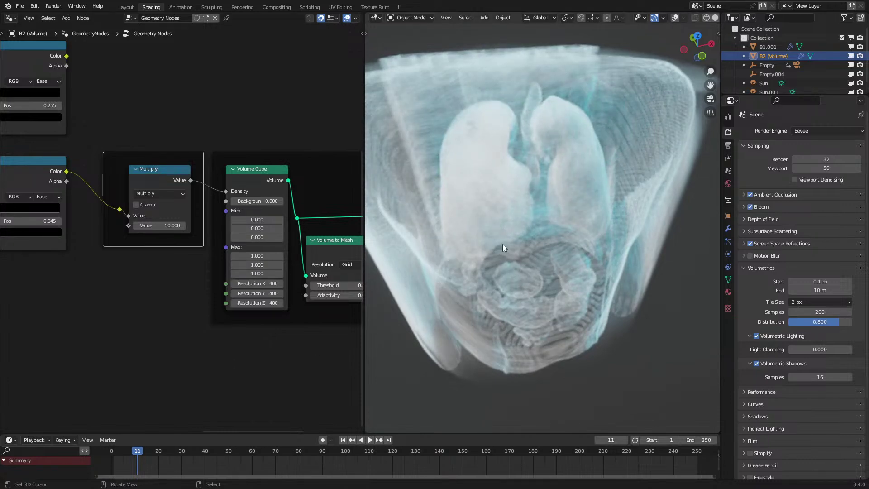
middle_click_drag(502, 244, 536, 253)
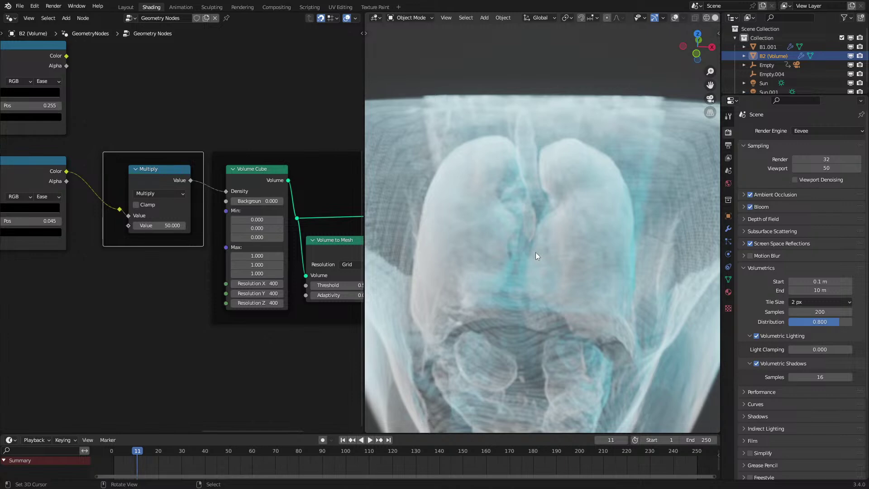
scroll(536, 252, "down", 7)
key("z")
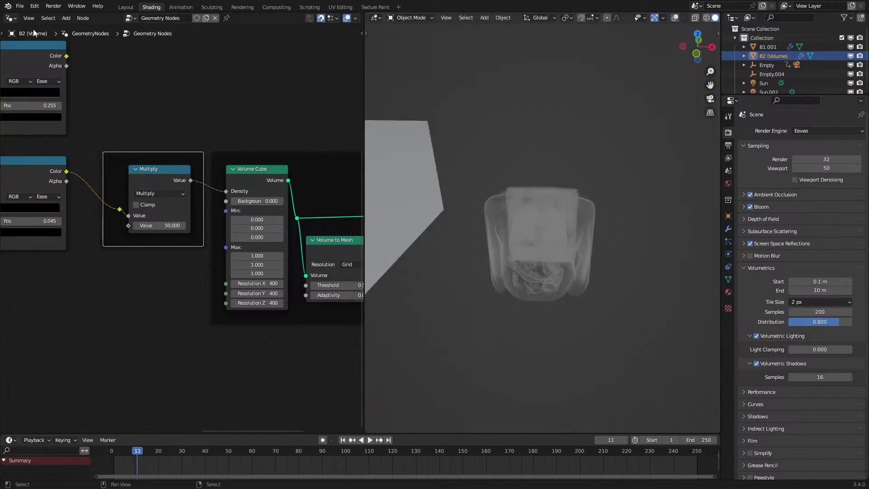
Open a saved scene file, discarding the unsaved changes to the current one.
left_click(19, 6)
left_click(27, 25)
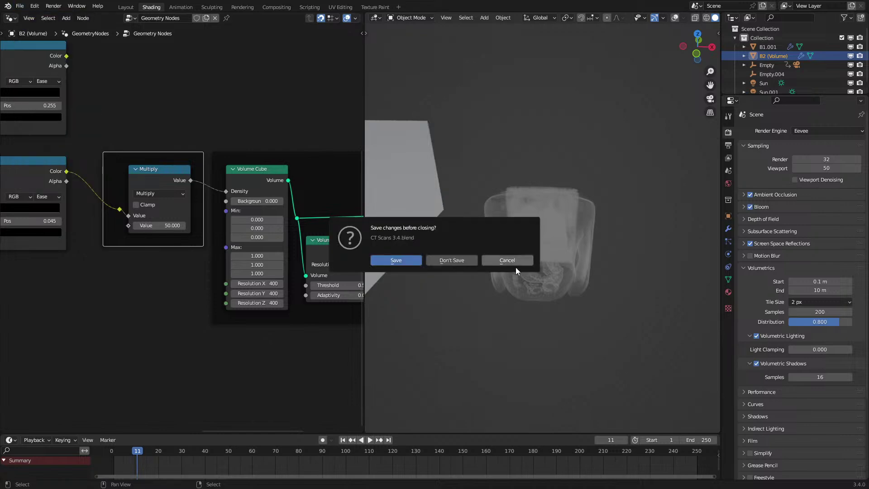
left_click(463, 264)
left_click(543, 436)
left_click(552, 446)
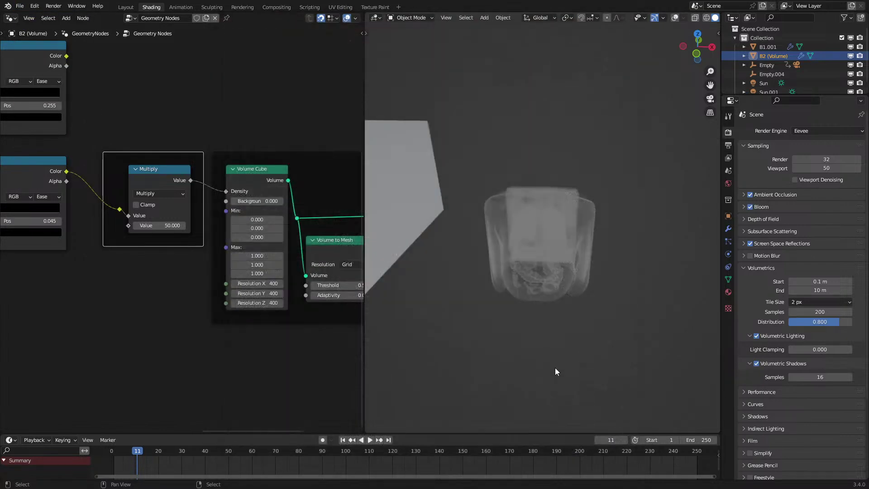
Add a cube mesh to the scene and clear its location.
scroll(563, 292, "down", 4)
right_click(532, 252)
middle_click_drag(531, 251, 503, 256)
key("shift+a")
mouse_move(452, 228)
left_click(484, 236)
key("alt+g")
Select B2 (Volume), bring its Layer Stacker nodes into view, and widen the node editor area.
right_click(570, 273)
scroll(136, 233, "down", 4)
middle_click_drag(129, 234, 130, 218)
scroll(220, 222, "up", 3)
middle_click_drag(217, 221, 148, 227)
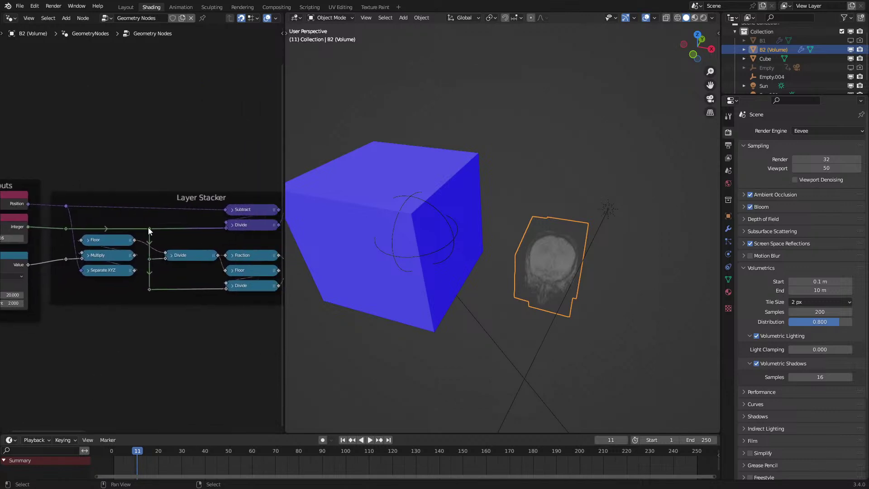
left_click_drag(281, 346, 405, 333)
middle_click_drag(431, 330, 506, 341, "shift")
Give the cube a new material named VR.
left_click(583, 202)
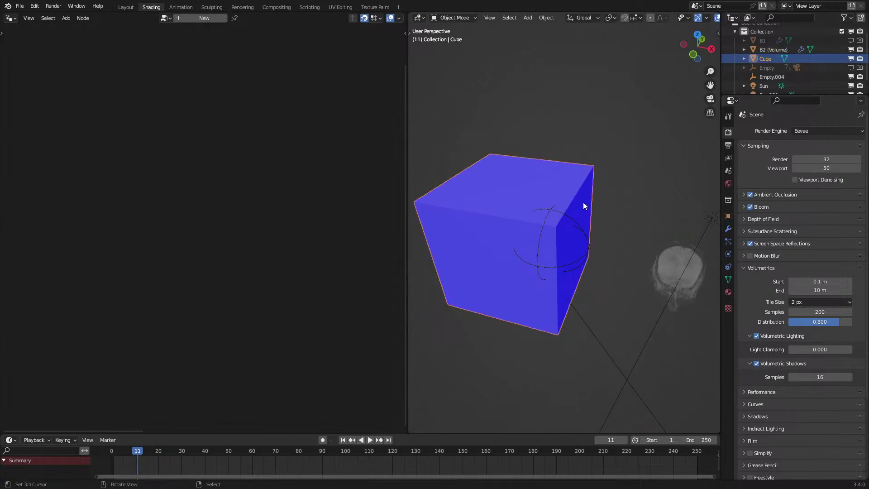
left_click(728, 292)
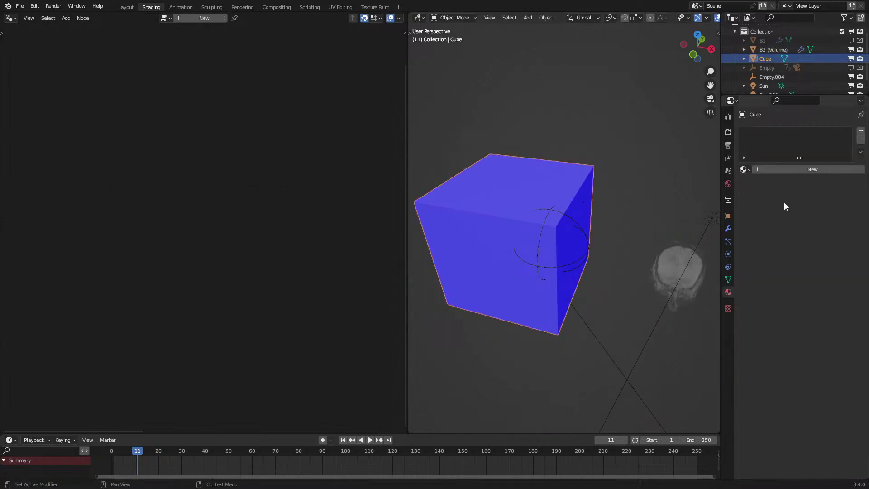
left_click(796, 169)
double_click(768, 135)
type("VR")
key("Return")
Assign the existing VR material to B2 (Volume).
left_click(673, 279)
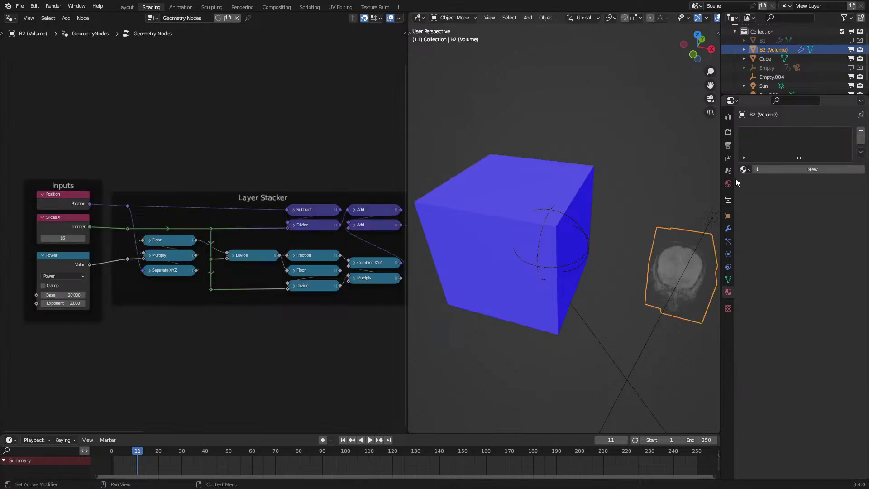
left_click(743, 169)
left_click(759, 193)
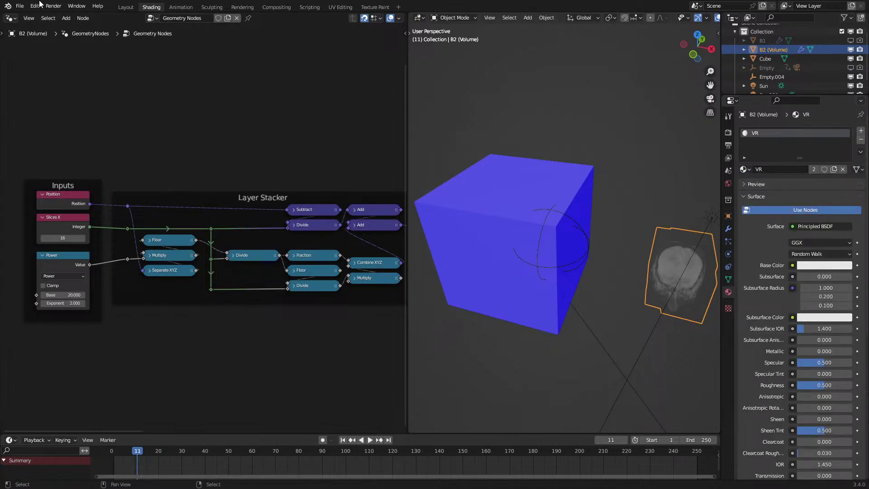
Split the node editor horizontally and make the upper area a Shader Editor.
left_click_drag(2, 15, 28, 217)
left_click(13, 19)
left_click(53, 105)
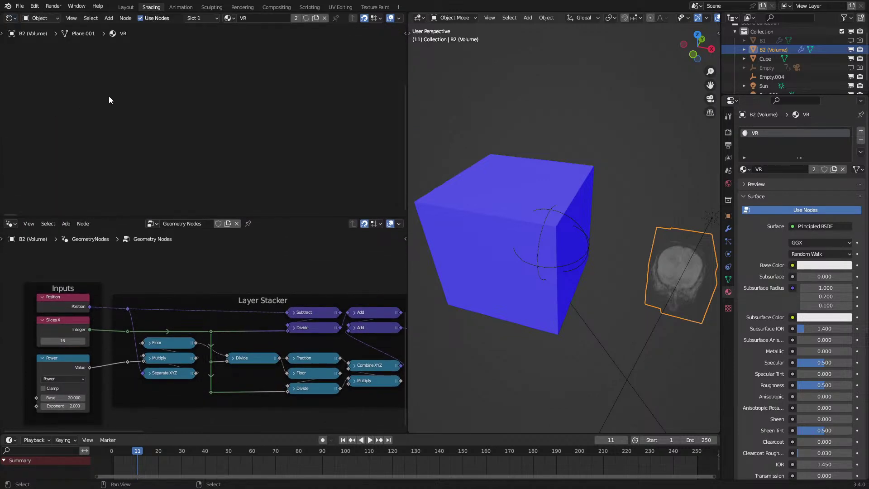
Select the Inputs and Layer Stacker frames with their nodes in the geometry node tree.
scroll(202, 276, "down", 3)
left_click_drag(94, 278, 310, 416)
left_click(289, 313, "shift")
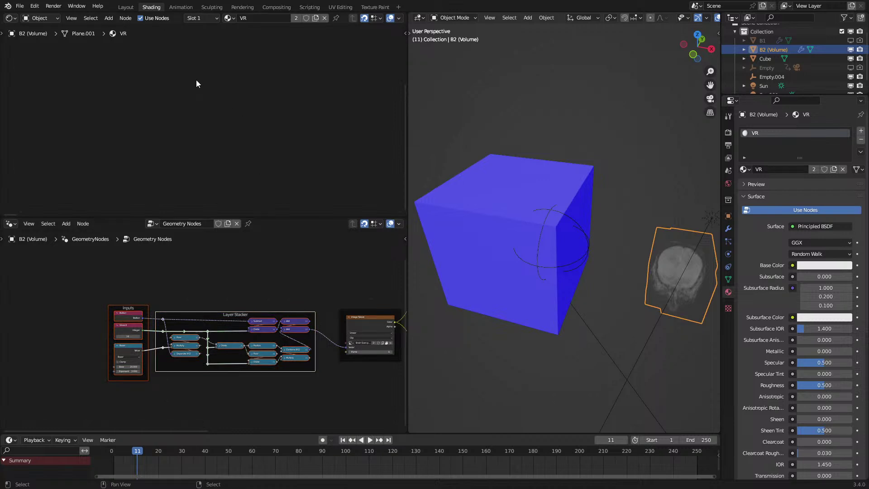
Frame the VR material's shader nodes and start adding an input node beside the Principled BSDF.
key("Home")
middle_click_drag(104, 105, 210, 99)
scroll(181, 105, "up", 6)
scroll(189, 99, "up", 2)
key("shift+a")
mouse_move(180, 112)
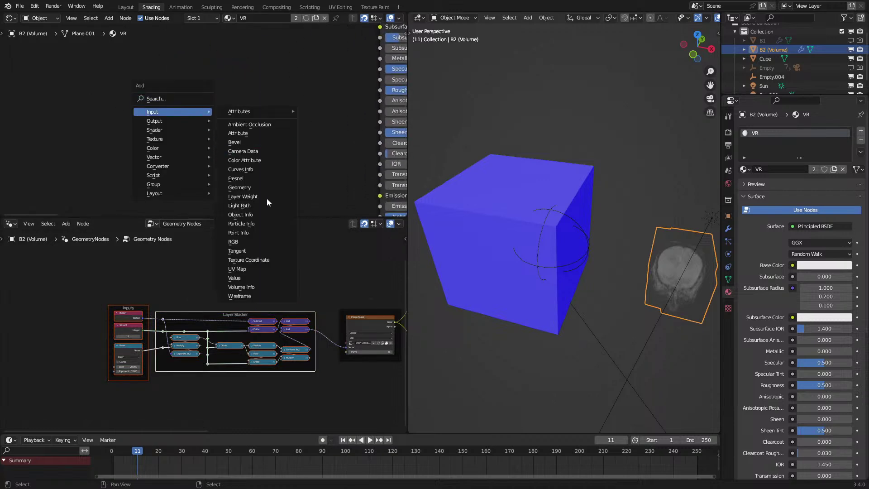
Add a Texture Coordinate node to the VR material in open space beside the Principled BSDF node.
left_click(274, 259)
left_click(290, 329)
scroll(283, 308, "up", 4)
scroll(277, 285, "up", 1)
middle_click_drag(677, 274, 687, 284)
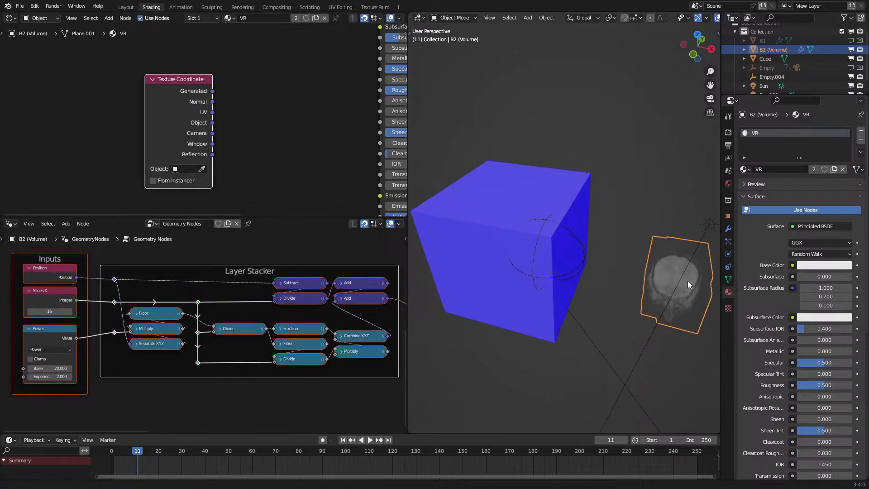
Open the Cube's mesh for editing and display the 3D viewport in wireframe shading.
left_click(498, 222)
middle_click_drag(485, 230, 515, 317)
key("Tab")
key("g")
key("y")
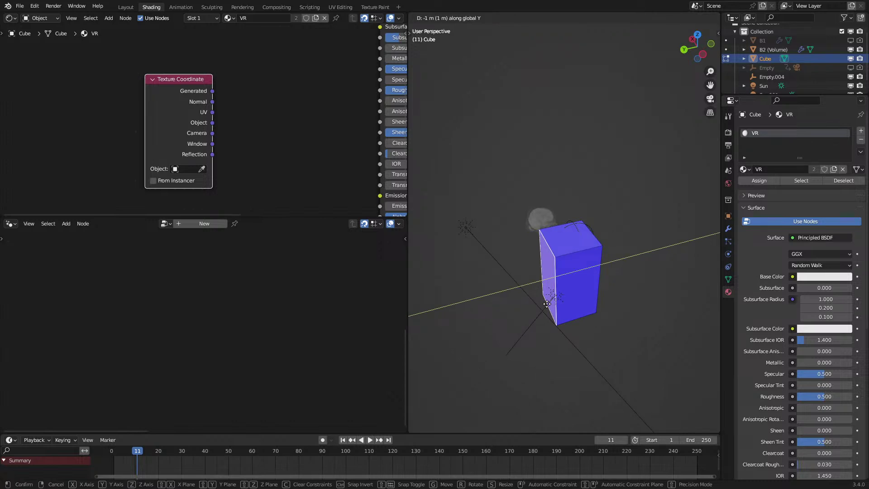
right_click(546, 303)
key("KP_7")
key("a")
key("g")
right_click(557, 253)
key("z")
left_click(528, 249)
Move the cube's side and bottom faces so the mesh starts at its origin, and return to Object Mode.
left_click(556, 248)
key("g")
left_click(562, 193)
middle_click_drag(549, 252, 550, 307)
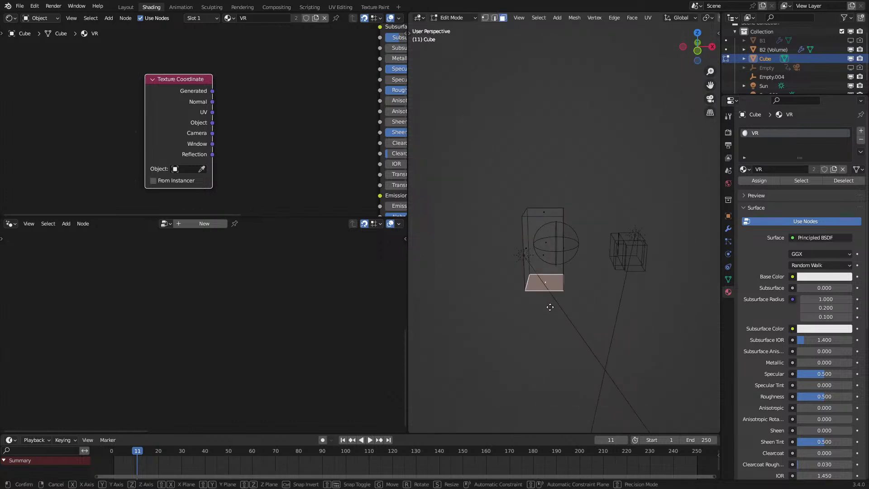
key("z")
left_click(547, 252)
key("Tab")
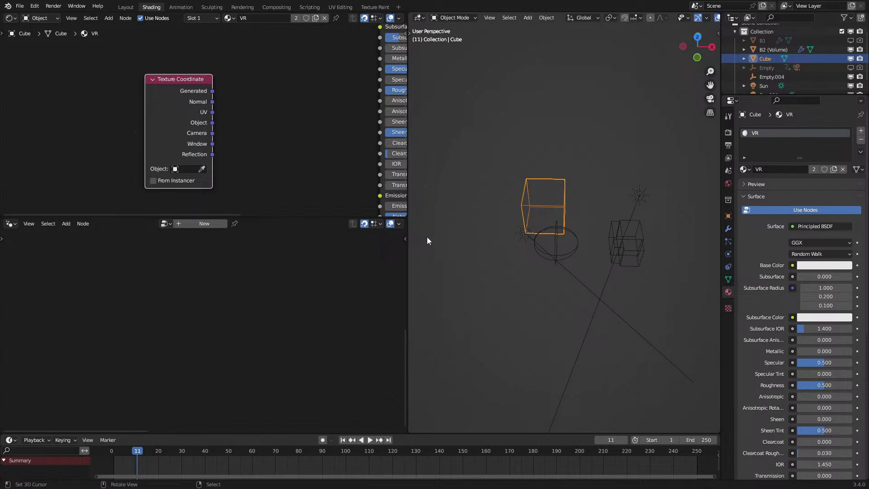
Select the B2 (Volume) object and reveal the hidden inputs of the Subtract node in the Layer Stacker frame.
left_click(627, 237)
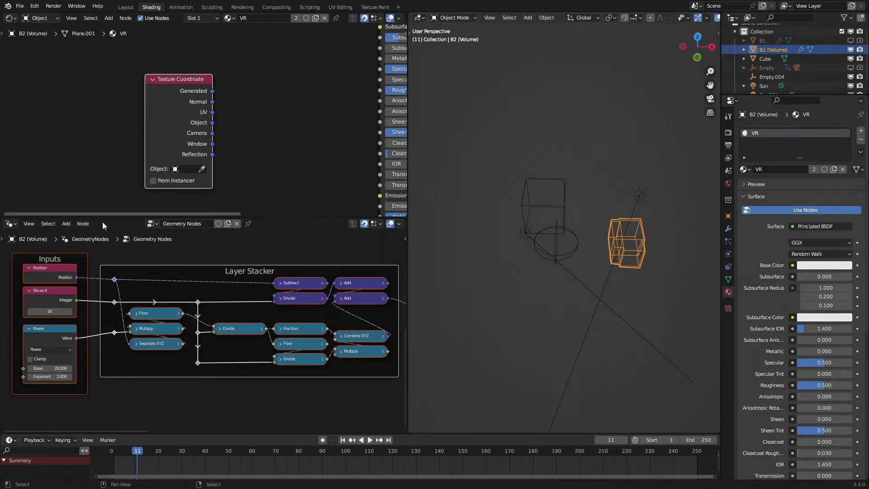
scroll(186, 124, "down", 3)
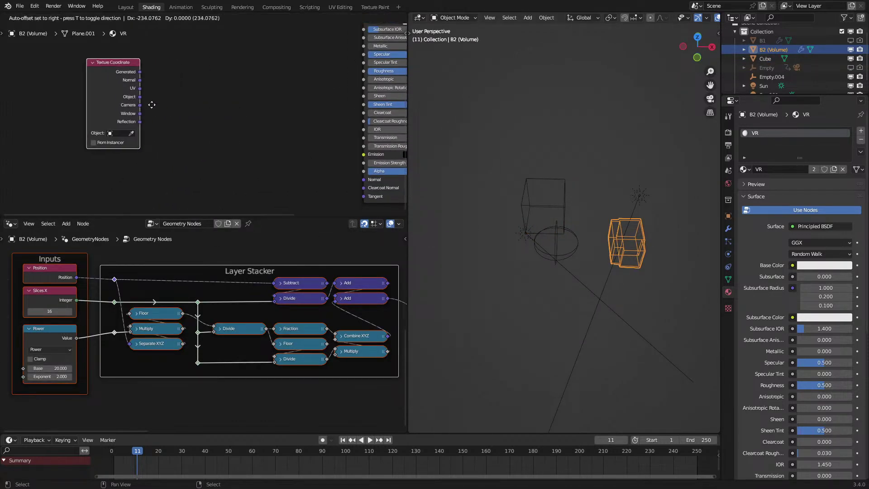
left_click(281, 282)
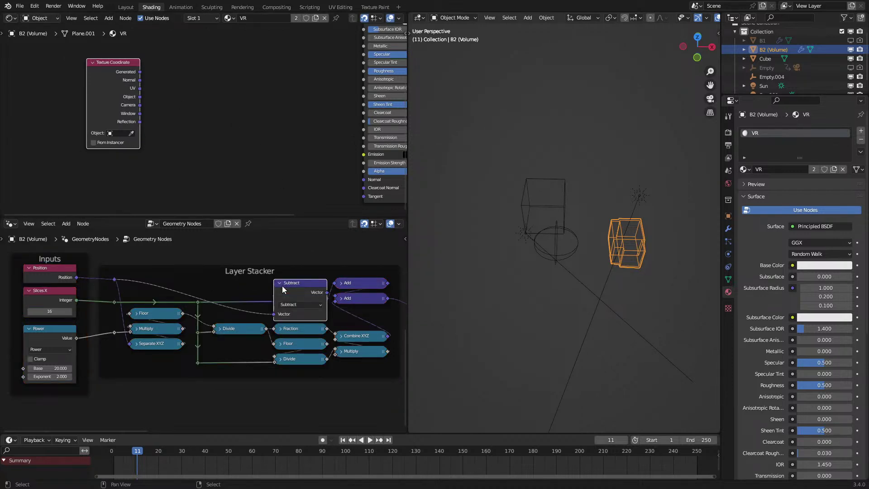
key("ctrl+h")
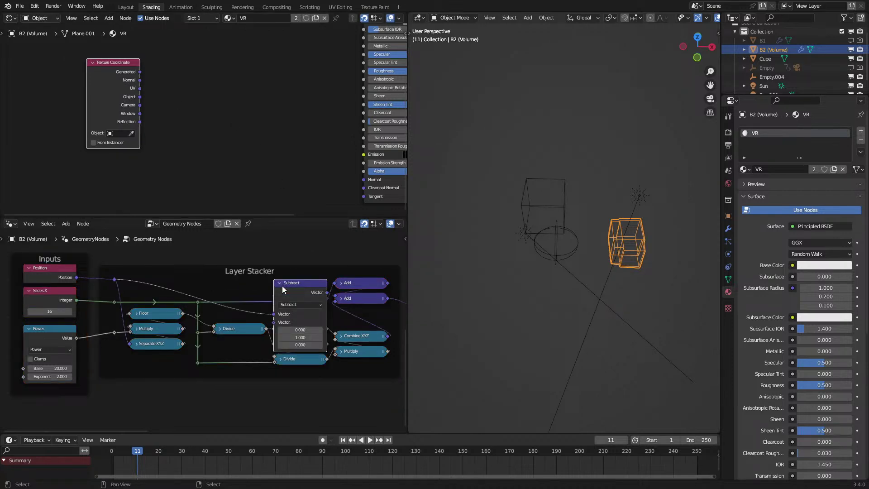
key("h")
Expand the upper Add node in the Layer Stacker frame and reveal its hidden vector inputs.
left_click(341, 284)
key("h")
key("h")
key("h")
key("ctrl+g")
key("ctrl+z")
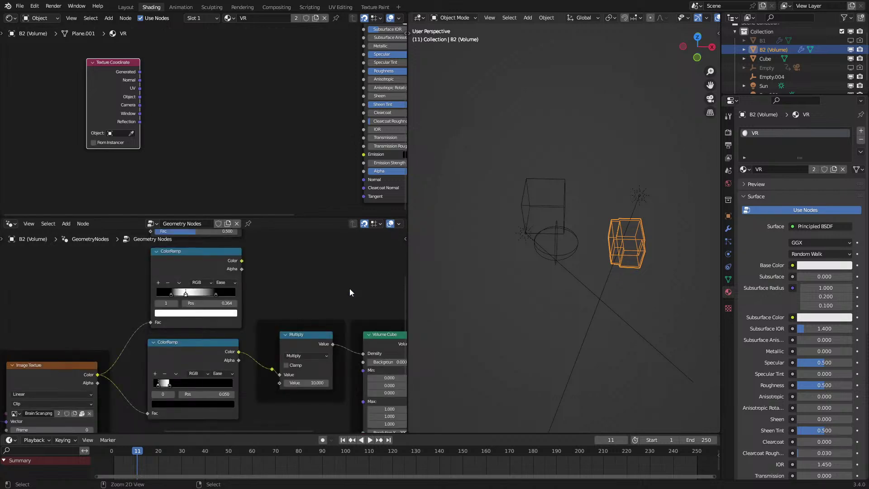
scroll(205, 308, "down", 7)
middle_click_drag(205, 308, 348, 279)
scroll(254, 294, "up", 1)
key("ctrl+h")
middle_click_drag(211, 312, 267, 289)
scroll(223, 314, "up", 6)
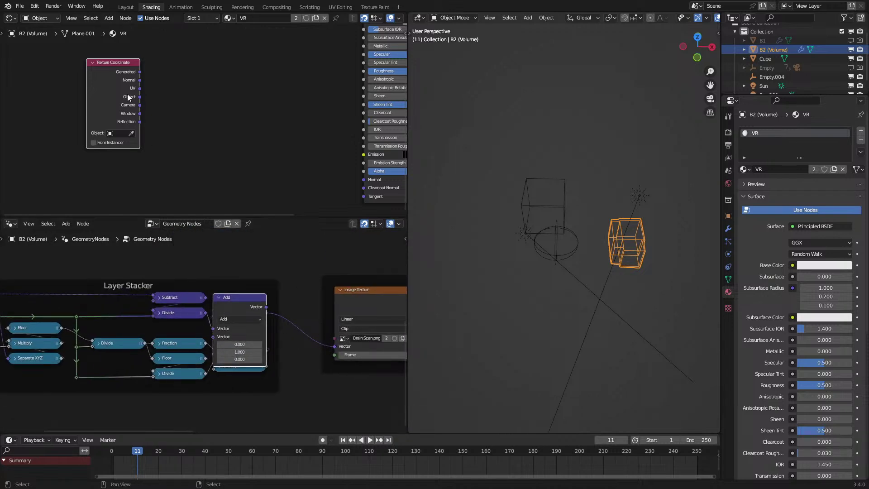
Add a Vector Math Subtract node to the VR material, fed by the Texture Coordinate node's Object output.
middle_click_drag(128, 97, 240, 74)
scroll(157, 307, "down", 2)
middle_click_drag(157, 308, 203, 336)
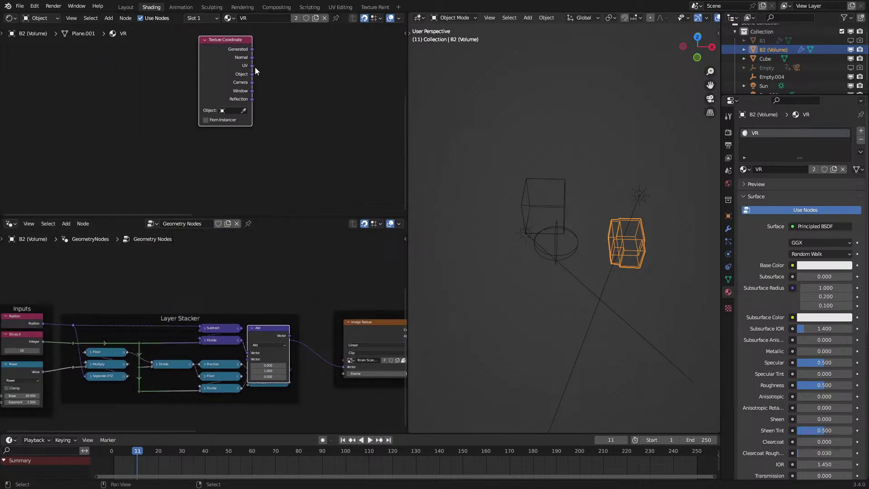
middle_click_drag(235, 77, 151, 107)
left_click_drag(169, 104, 263, 87)
type("sub")
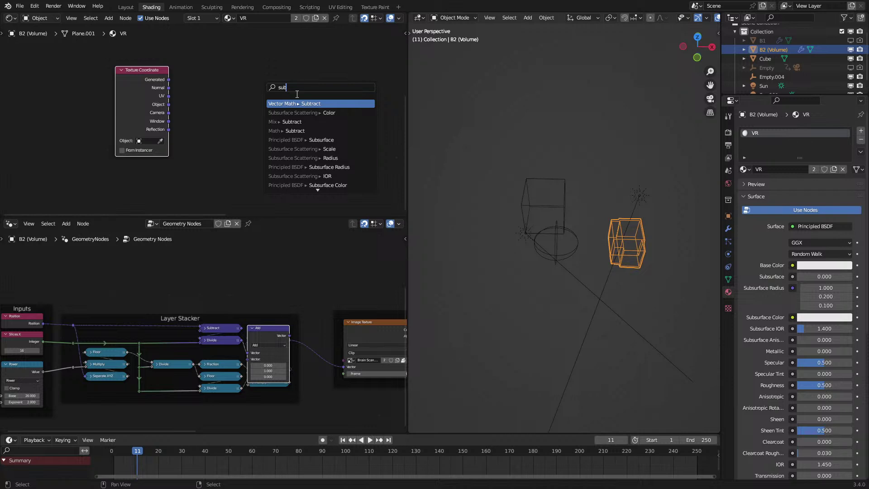
key("Return")
left_click(232, 106)
Set the Y component of the Subtract node's second vector to 1.
double_click(223, 140)
type("1")
key("Return")
scroll(236, 114, "up", 2)
middle_click_drag(234, 104, 227, 131)
right_click(228, 132)
key("Escape")
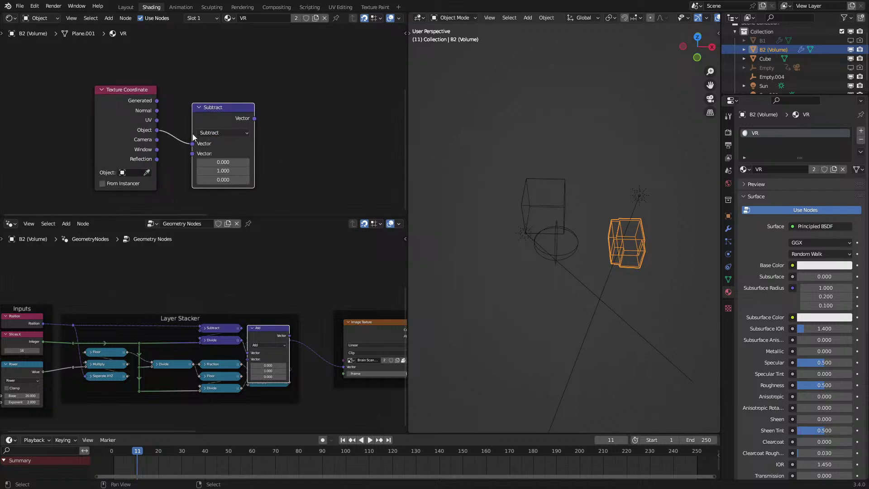
Duplicate the Subtract node, change the copy's operation to Divide, and feed it with the Subtract node's result.
left_click_drag(215, 116, 298, 135)
key("shift+d")
left_click(321, 108)
left_click(329, 124)
left_click(314, 162)
middle_click_drag(225, 164, 248, 118)
Add a Value node below the Texture Coordinate node and set it to 16.
key("shift+a")
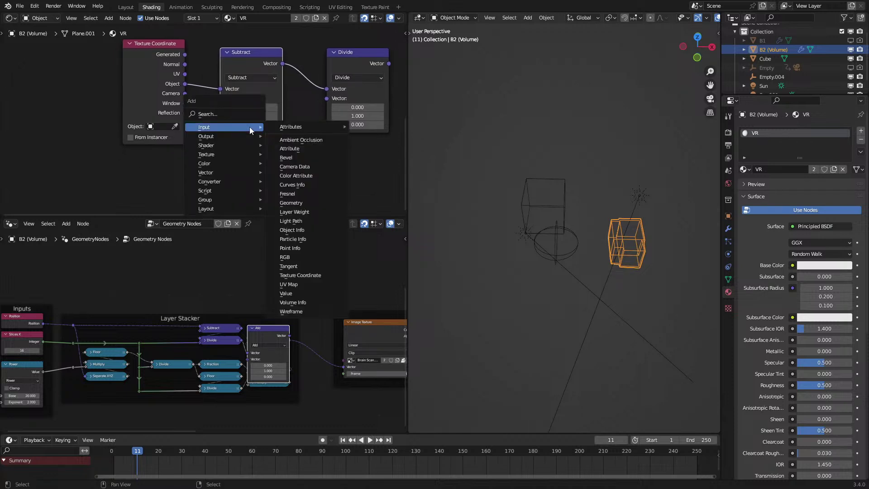
left_click(244, 115)
type("in")
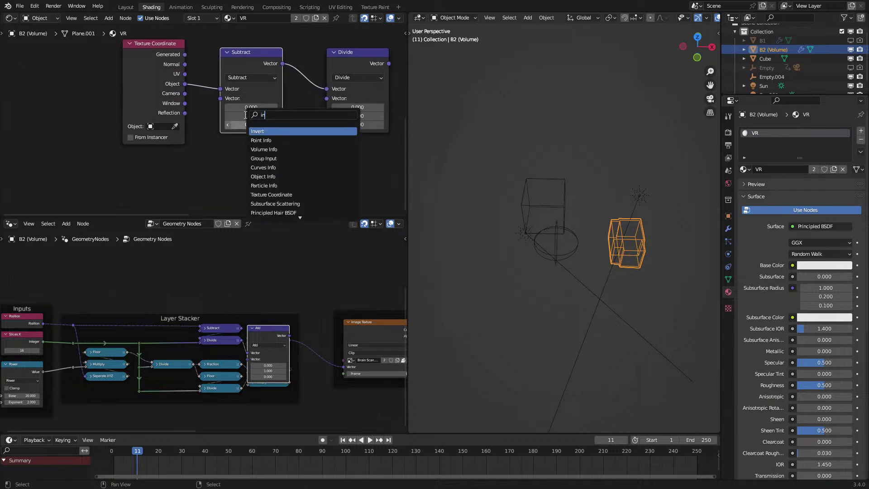
type("te")
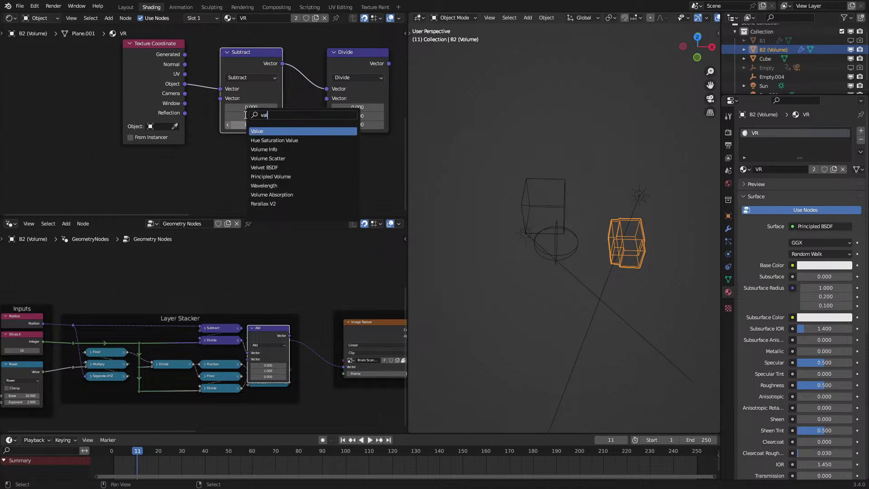
key("Return")
left_click(120, 168)
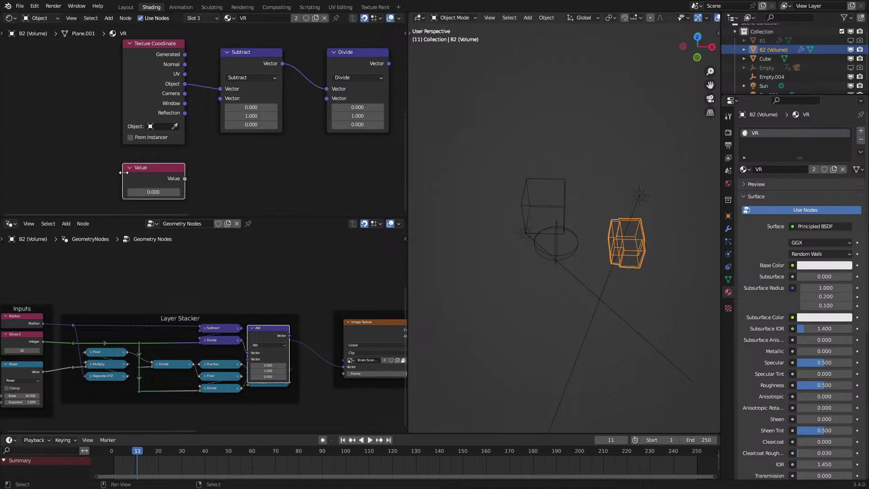
left_click(153, 192)
type("1")
Connect the Value node to the Divide node's second vector input, and collapse Divide beside the Subtract node.
left_click_drag(185, 178, 327, 98)
middle_click_drag(328, 98, 281, 111)
key("h")
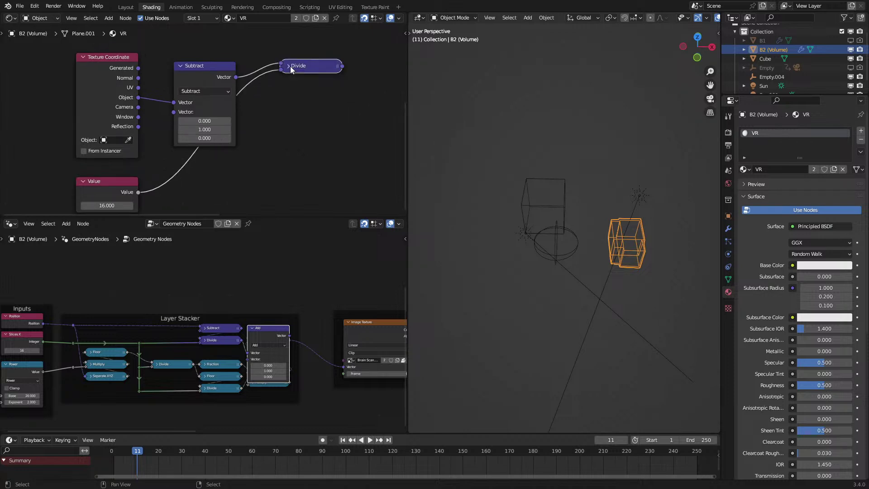
left_click_drag(289, 66, 280, 85)
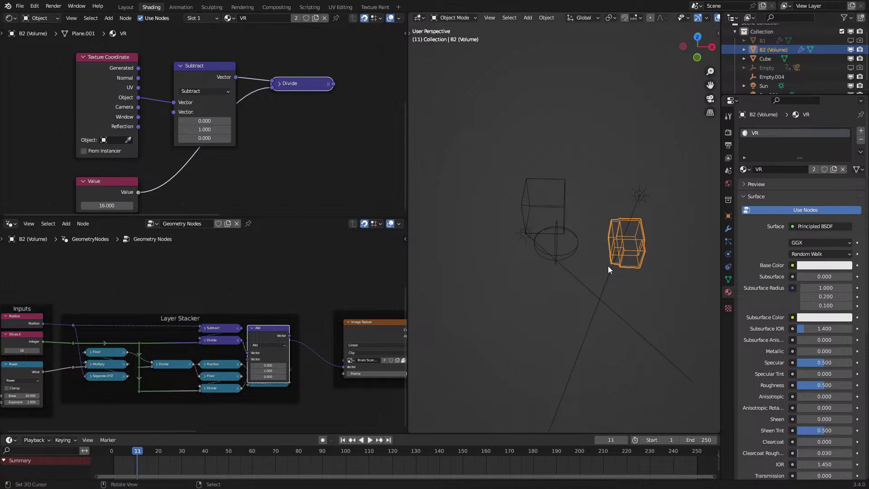
Switch the 3D viewport to rendered shading and frame the whole VR material node tree.
middle_click_drag(607, 212, 587, 246)
key("z")
left_click(591, 204)
key("Home")
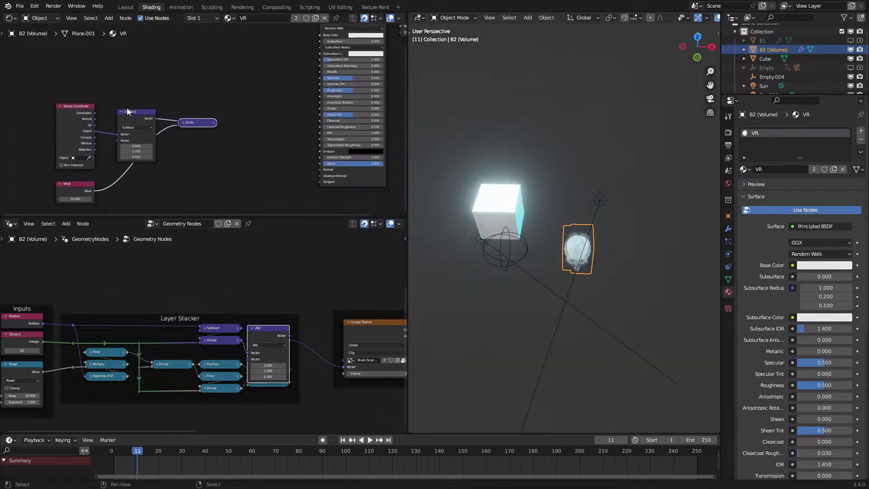
Move the coordinate and math nodes together, farther from the Principled BSDF node.
key("g")
left_click(140, 154)
middle_click_drag(160, 84, 216, 132)
key("shift+a")
mouse_move(184, 186)
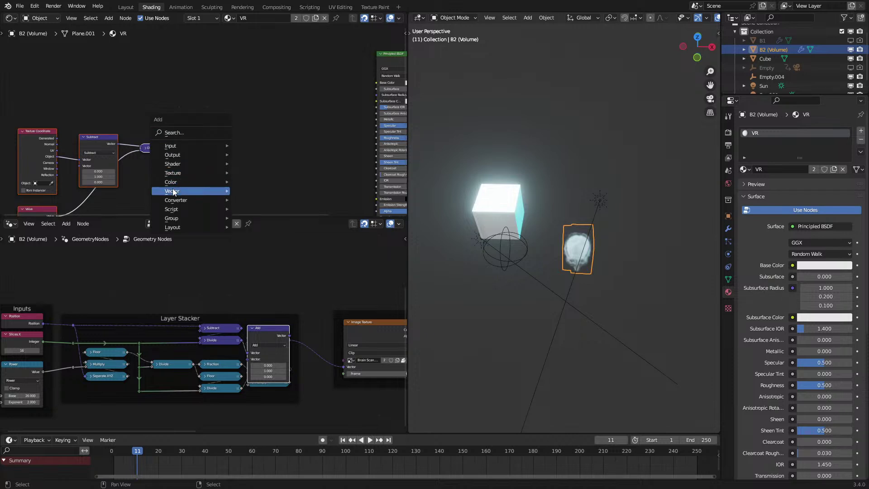
mouse_move(173, 155)
mouse_move(200, 146)
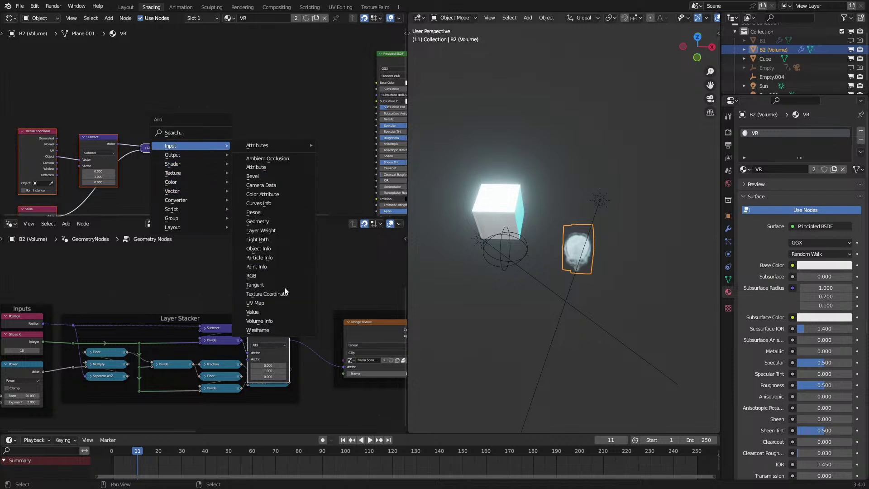
left_click(272, 293)
left_click(197, 111)
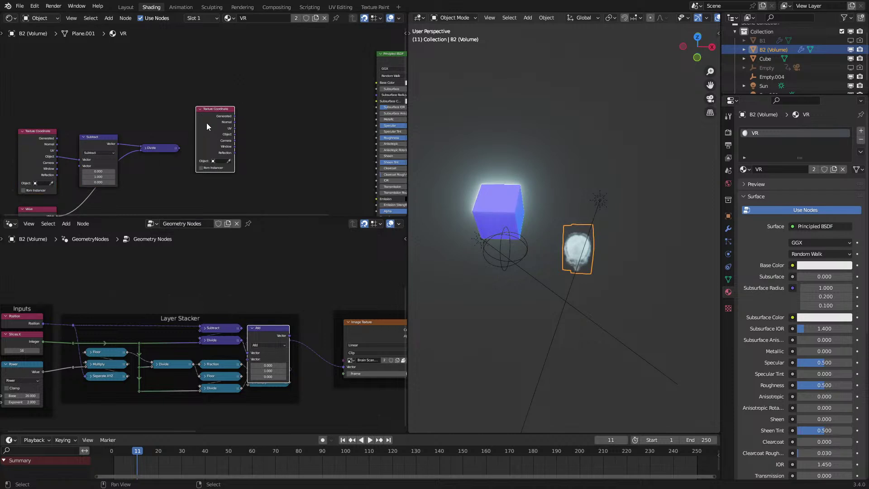
key("x")
Add an Image Texture node using Brain Scan.png and connect the Divide node's output to its Vector input.
scroll(209, 126, "up", 7)
key("shift+a")
mouse_move(175, 157)
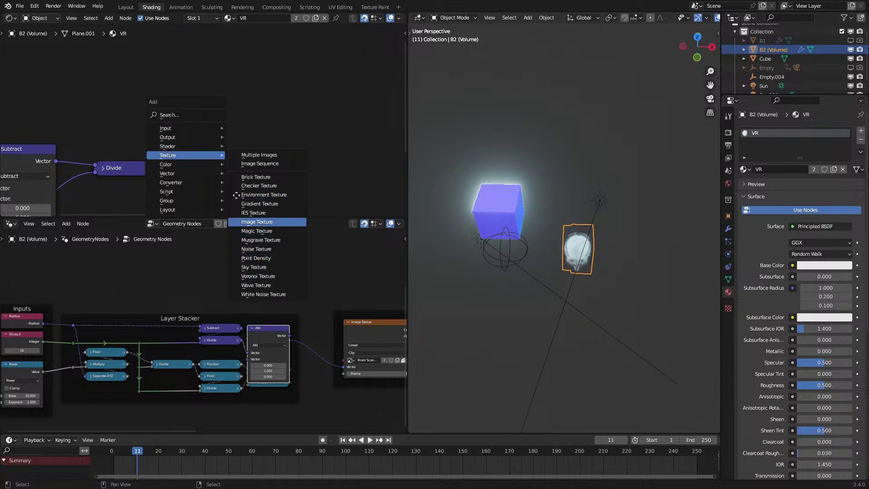
left_click(256, 222)
left_click(198, 132)
left_click(211, 168)
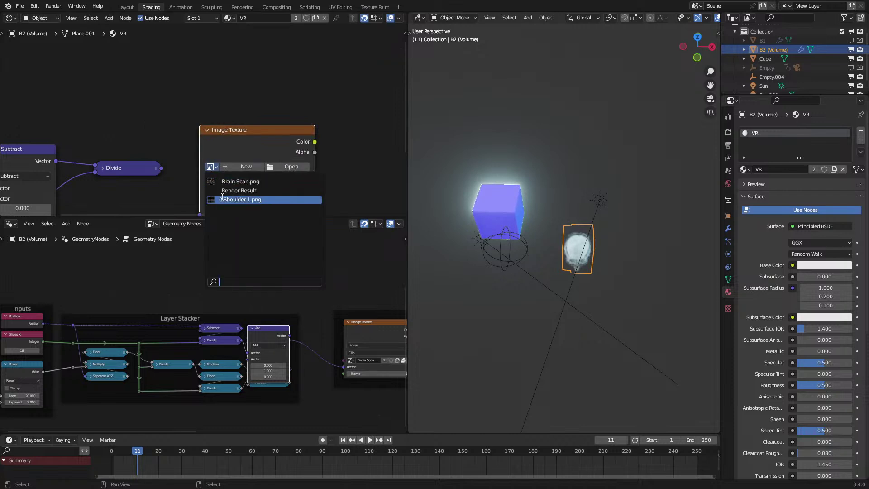
left_click(231, 180)
left_click_drag(159, 169, 199, 210)
left_click_drag(165, 170, 201, 177)
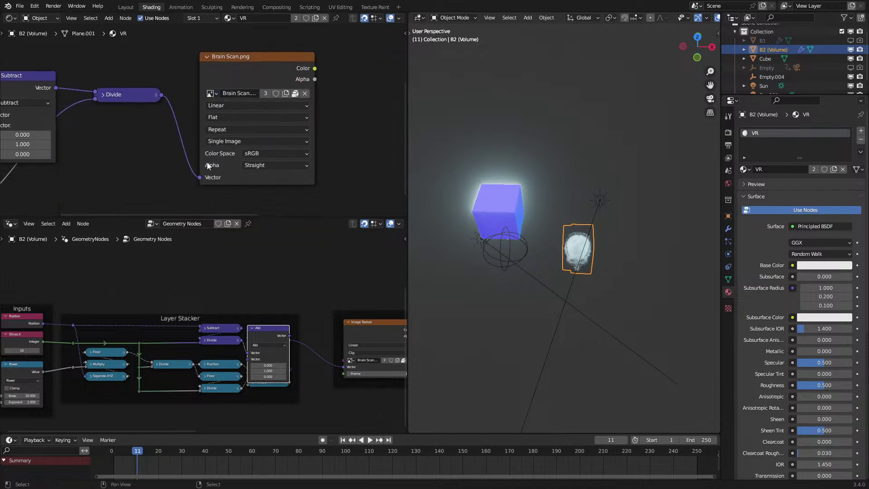
Preview the Brain Scan.png texture's color output on the cube and view the cube from behind.
left_click(277, 73, "ctrl+shift")
middle_click_drag(624, 151, 629, 181)
scroll(503, 212, "up", 5)
middle_click_drag(503, 212, 704, 205)
middle_click_drag(591, 267, 590, 251, "shift")
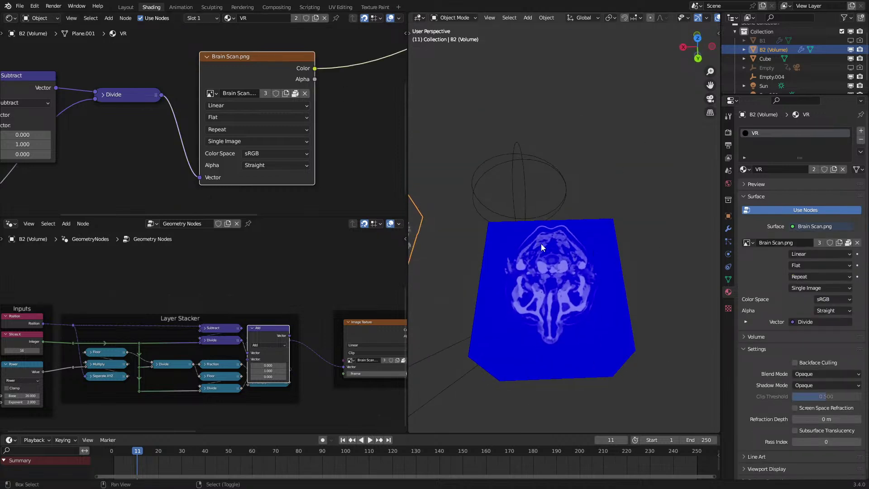
Preview the Texture Coordinate node's UV and Object outputs on the cube, and return the preview to Brain Scan.png.
middle_click_drag(174, 128, 240, 109)
key("Home")
left_click(84, 108, "ctrl+shift")
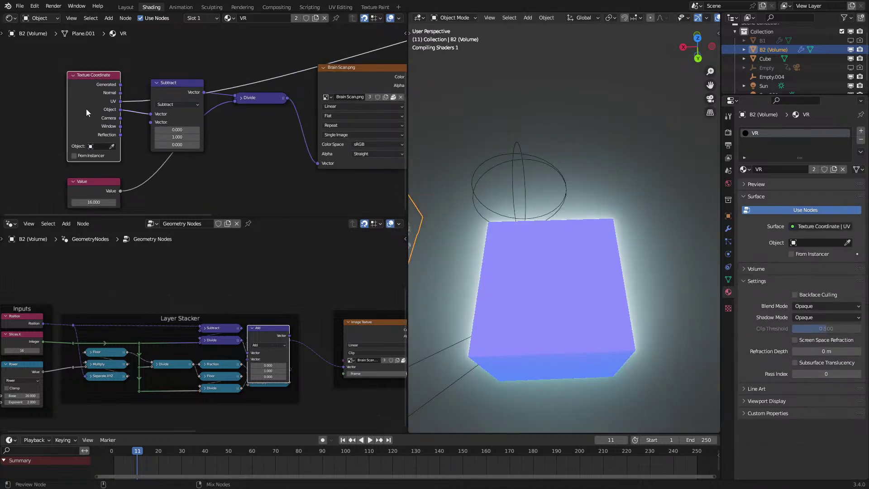
left_click(86, 109, "ctrl+shift")
left_click(374, 78, "ctrl+shift")
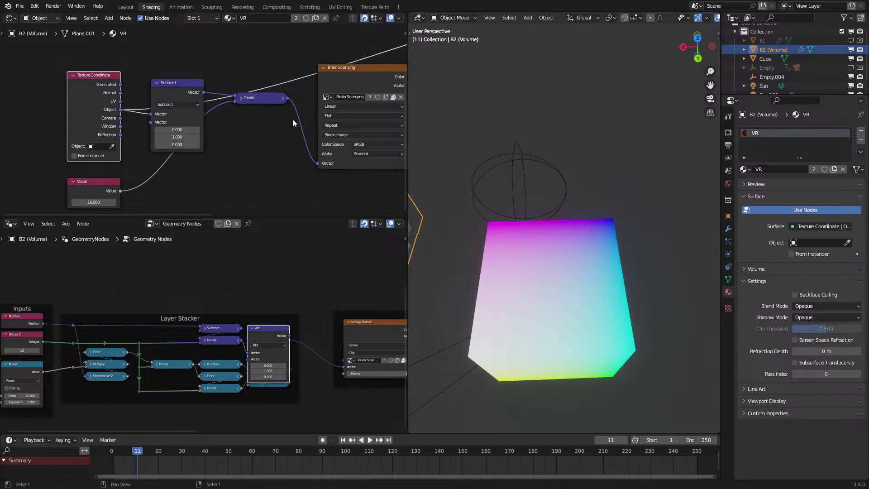
Connect the Texture Coordinate node's Object output directly to the Brain Scan.png texture's Vector input.
left_click_drag(120, 109, 318, 164)
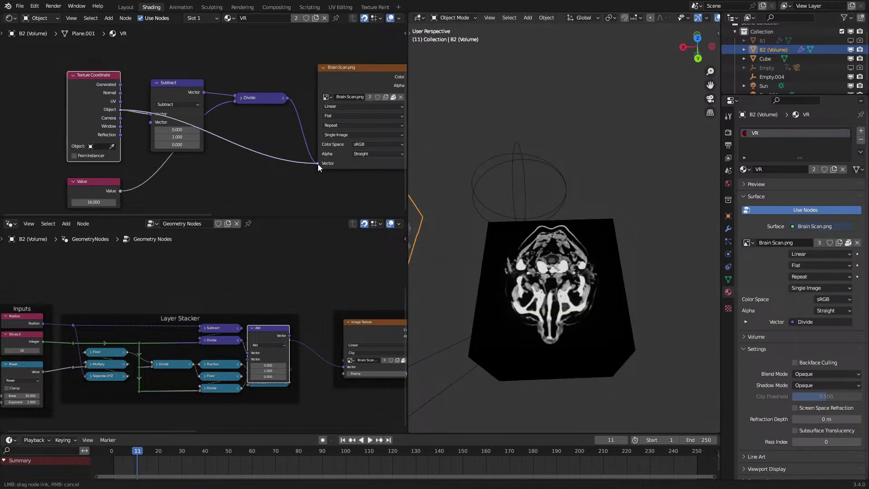
middle_click_drag(572, 197, 672, 16)
scroll(704, 20, "down", 3)
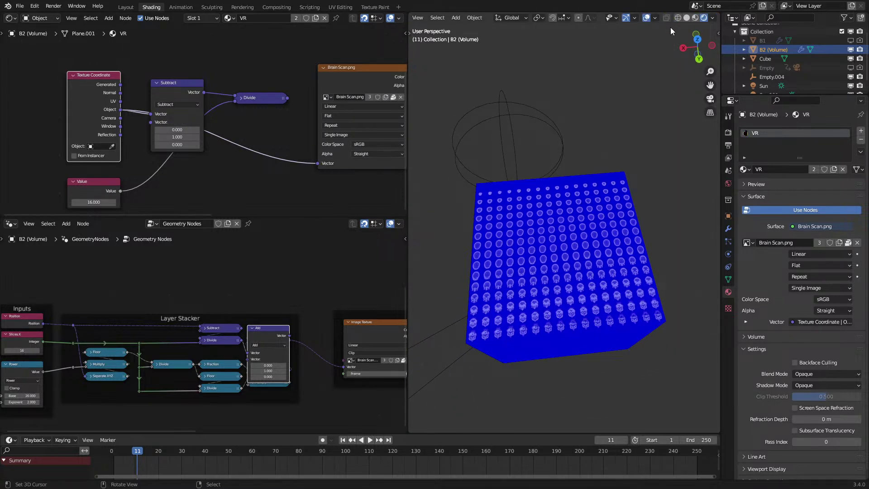
Turn off the Face Orientation overlay in the 3D viewport.
left_click(656, 18)
left_click(602, 192)
middle_click_drag(558, 152, 708, 149)
Change the scene's render engine to Cycles.
left_click(728, 132)
left_click(808, 130)
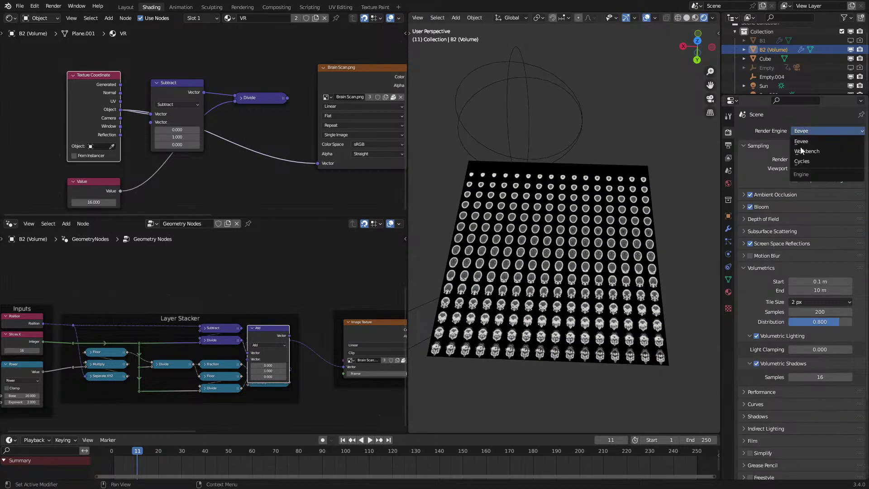
left_click(797, 162)
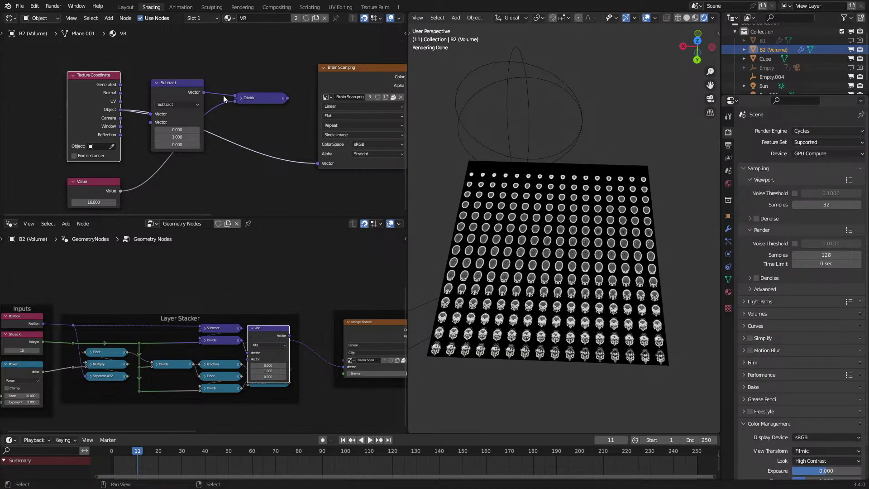
Feed the Brain Scan.png Vector input from the Subtract node, and reconnect it to the Divide node's output.
left_click_drag(204, 92, 317, 163)
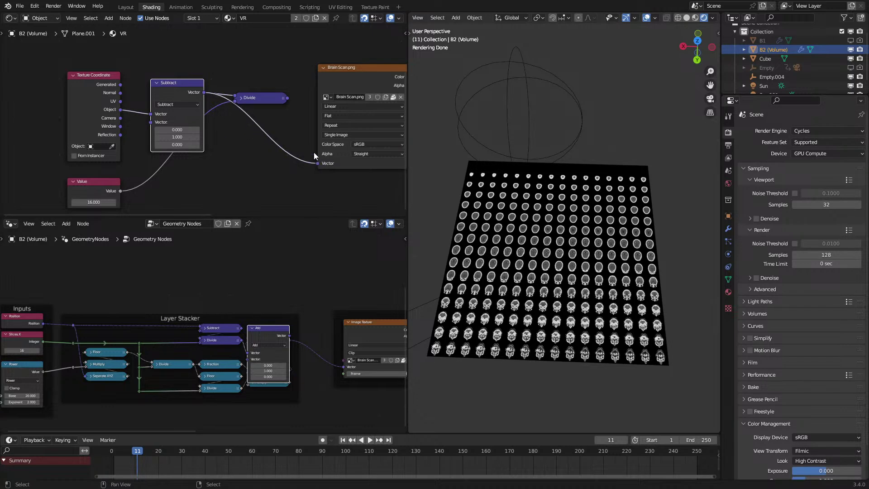
left_click_drag(287, 98, 318, 163)
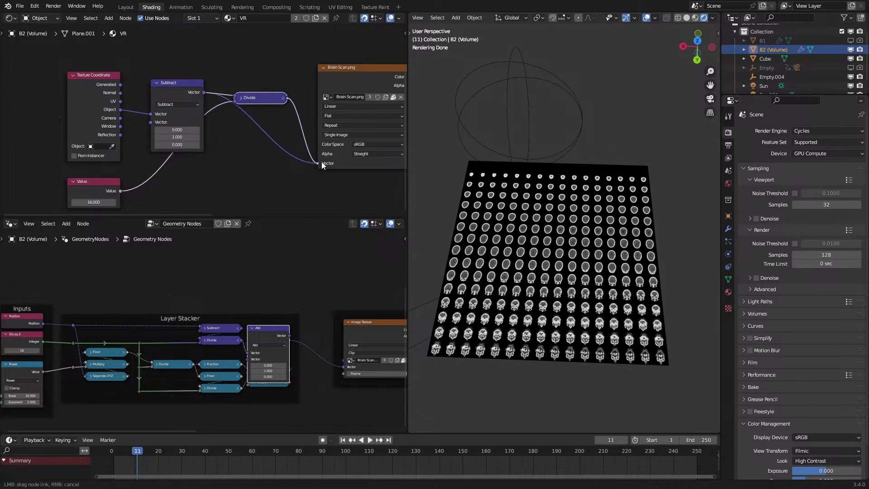
Move the Texture Coordinate, Value, Subtract and Divide nodes away from the Brain Scan.png texture, and collapse the reference Add node in the Layer Stacker.
left_click_drag(180, 137, 239, 137)
right_click(181, 137)
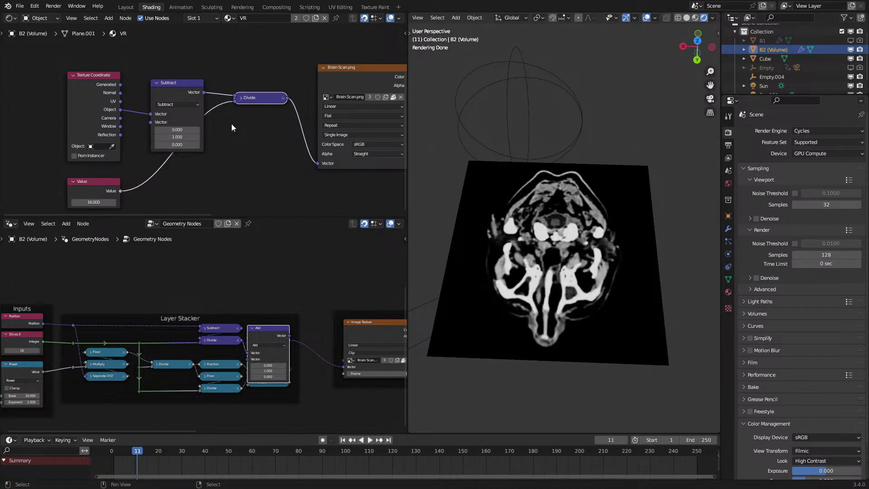
scroll(231, 128, "down", 2)
left_click_drag(63, 72, 260, 175)
left_click_drag(240, 103, 179, 102)
left_click(252, 328)
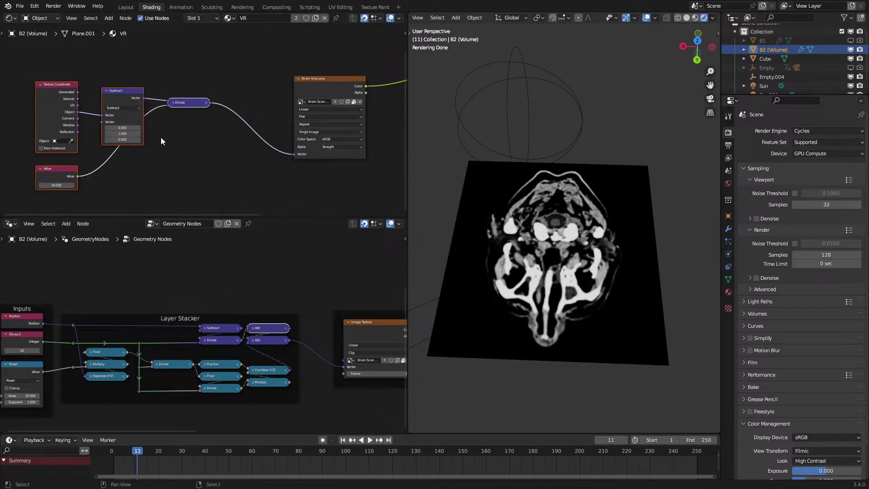
Duplicate the Subtract node, set the copy to Add, and insert it between the Divide node and the Brain Scan.png texture.
scroll(200, 118, "up", 2)
left_click(94, 98)
key("shift+d")
left_click(208, 148)
left_click(208, 153)
left_click(207, 160)
key("g")
left_click(238, 110)
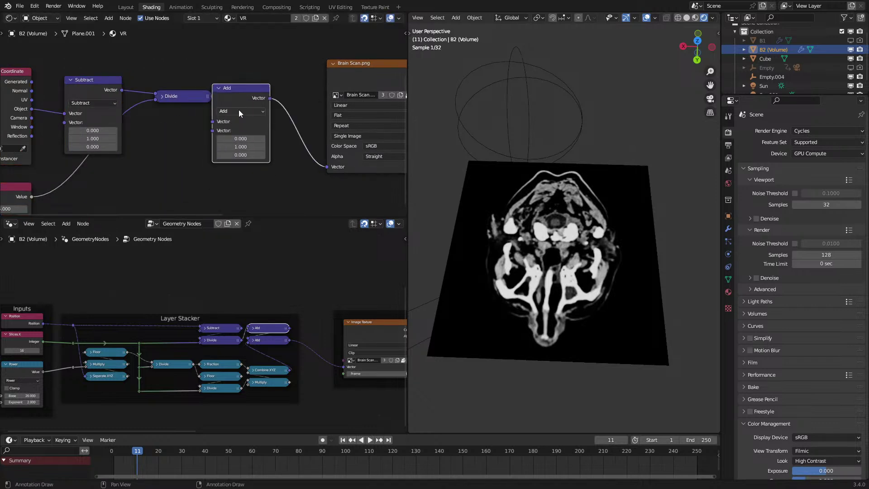
mouse_move(265, 146)
left_mouse_down()
mouse_move(281, 146)
mouse_move(249, 146)
mouse_move(264, 146)
left_mouse_up()
middle_click_drag(247, 105, 275, 86)
Duplicate the Add node below the original and connect the first Add's output to the copy's first Vector input.
left_click(28, 171)
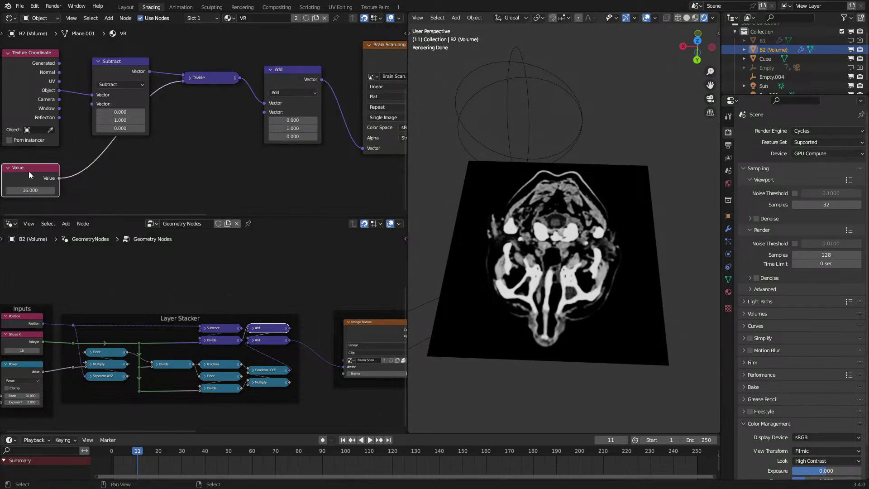
left_click(293, 78)
middle_click_drag(294, 75, 290, 40)
key("shift+d")
left_click(290, 130)
left_click_drag(318, 45, 261, 158)
middle_click_drag(152, 161, 193, 139)
left_click(69, 129)
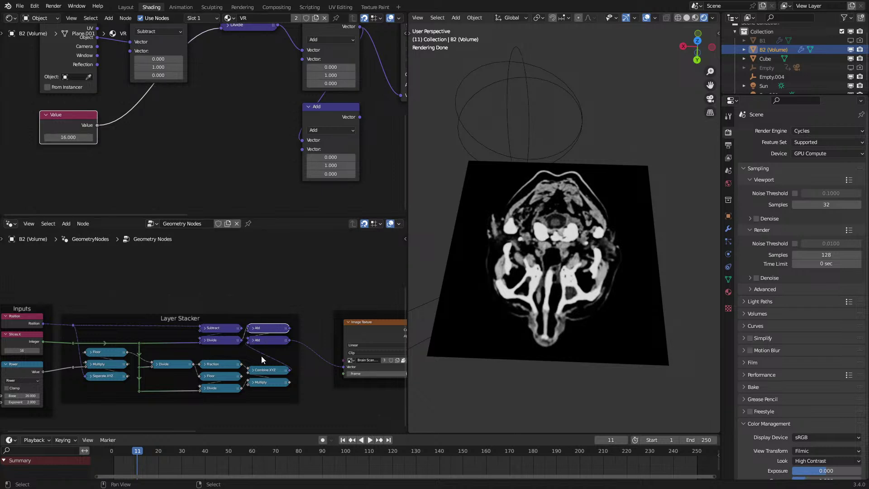
Add a Separate XYZ node fed by the Texture Coordinate's Object output, and hide the Texture Coordinate node's unused sockets.
middle_click_drag(107, 141, 151, 110)
middle_click_drag(98, 335, 170, 330)
scroll(166, 125, "down", 1)
middle_click_drag(165, 126, 166, 137)
scroll(166, 136, "down", 2)
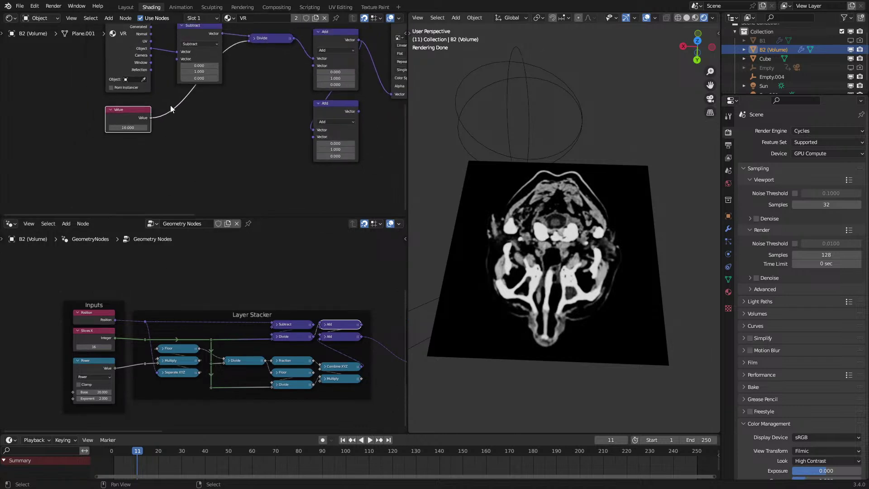
left_click_drag(155, 53, 184, 149)
type("sep")
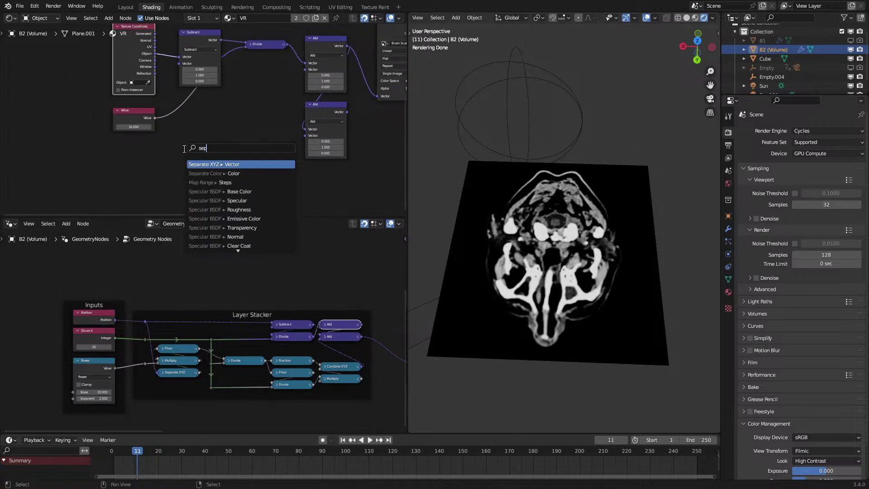
key("Return")
left_click(184, 148)
key("ctrl+h")
Collapse the Subtract node above Divide and collapse the first Add node beside it.
middle_click_drag(191, 36, 172, 113)
scroll(171, 112, "up", 2)
left_click(162, 97)
key("h")
left_click_drag(162, 99, 238, 100)
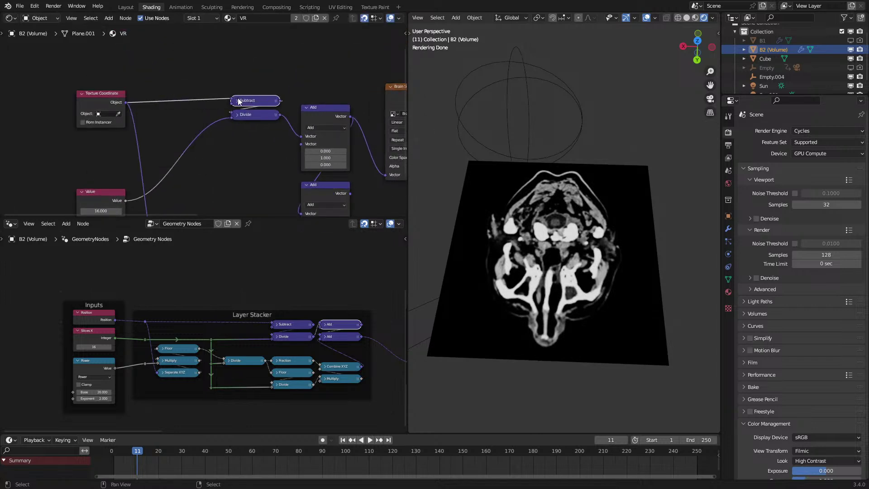
left_click(305, 109)
key("h")
left_click_drag(305, 109, 303, 102)
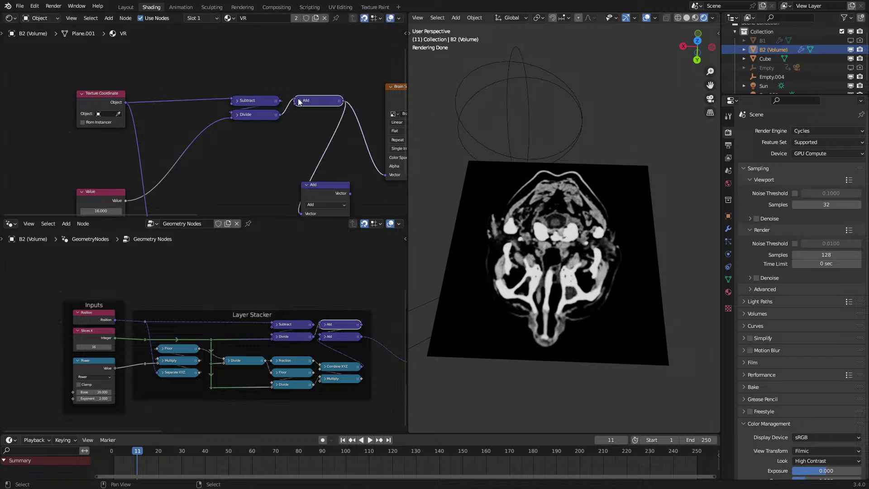
Insert a reroute point into the Object output's links and place it between Texture Coordinate and Subtract.
right_click_drag(156, 94, 116, 145, "shift")
key("g")
left_click(156, 118)
middle_click_drag(211, 152, 198, 84)
scroll(174, 177, "up", 3)
middle_click_drag(182, 166, 200, 137)
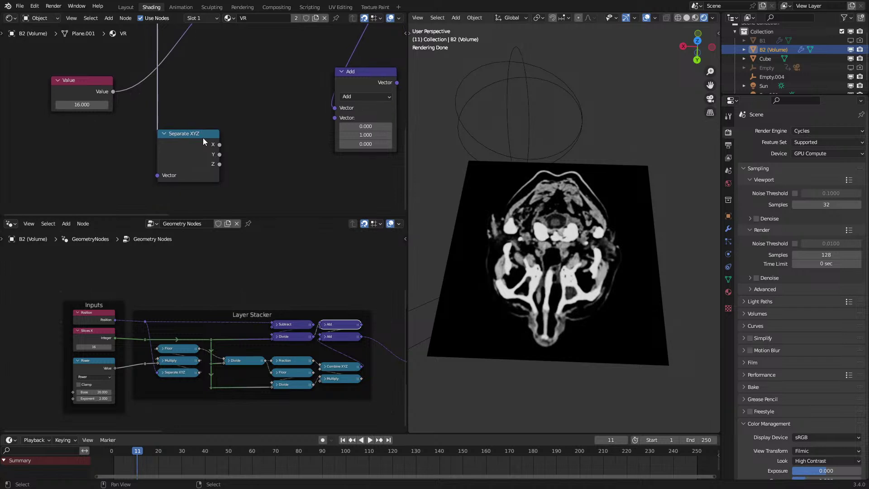
Add a Multiply math node fed by the Separate XYZ node's Z output.
left_click_drag(219, 163, 262, 154)
type("mul")
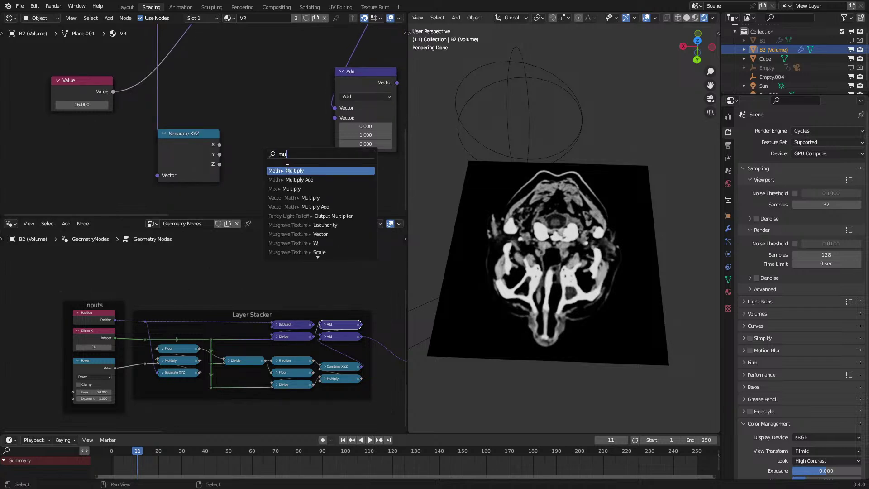
left_click(290, 170)
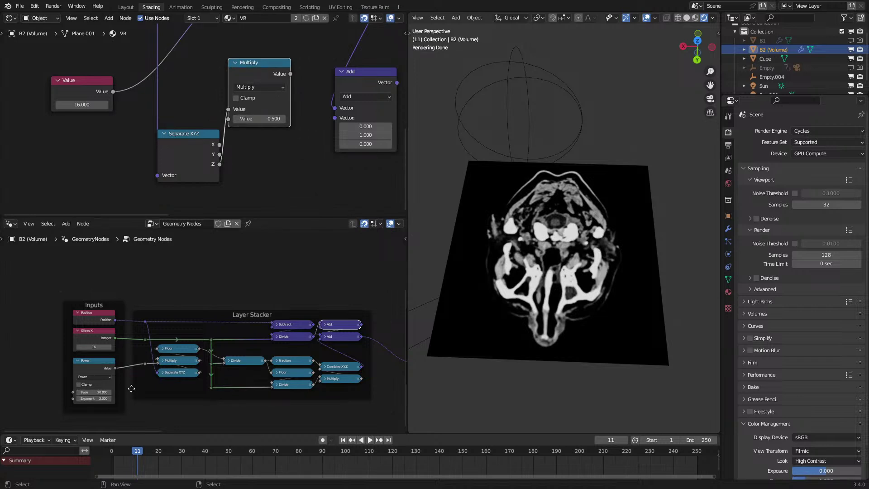
Duplicate the Value node below the original and connect the copy to the Multiply node's second input.
middle_click_drag(219, 105, 254, 193)
left_click_drag(125, 175, 124, 113)
key("shift+d")
left_click(120, 167)
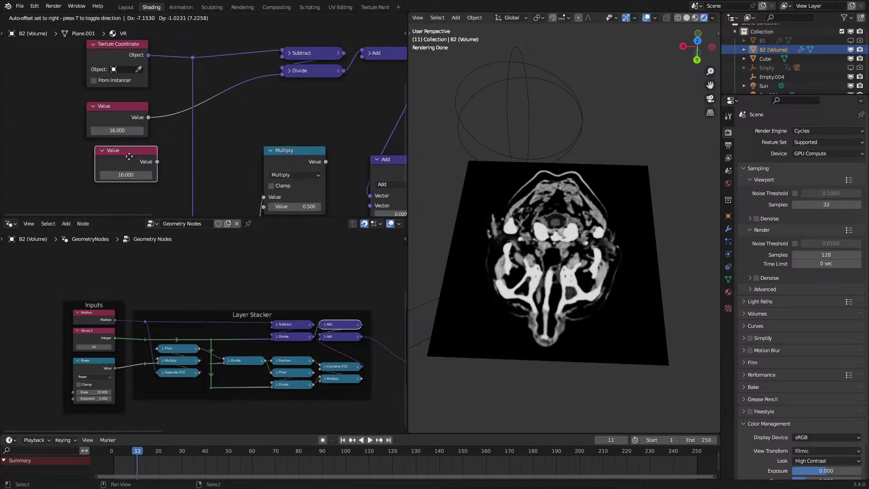
left_click_drag(148, 162, 263, 173)
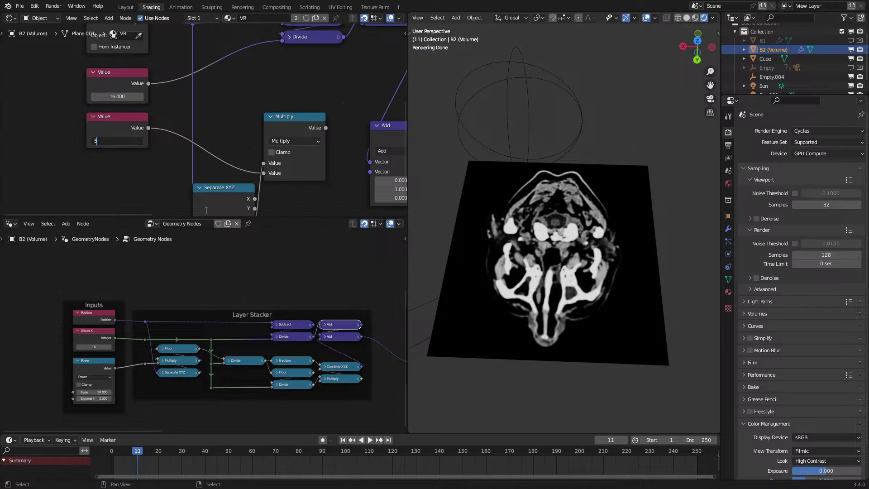
Set the duplicated Value node to 500.
key("Return")
left_click(112, 141)
type("-")
key("Return")
left_click(117, 140)
type("500")
key("Return")
middle_click_drag(192, 137, 140, 139)
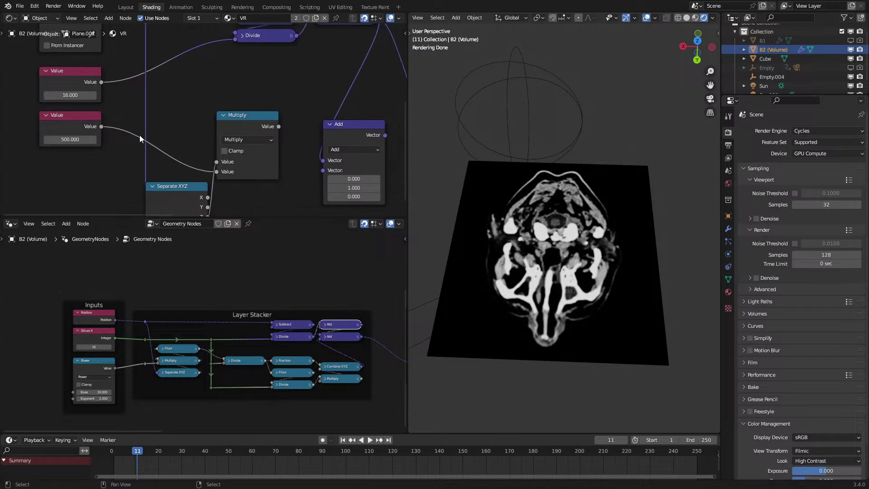
Move the Cube's front face 0.5 m inward along the global Y axis, and reselect the B2 (Volume) object.
middle_click_drag(538, 312, 533, 295)
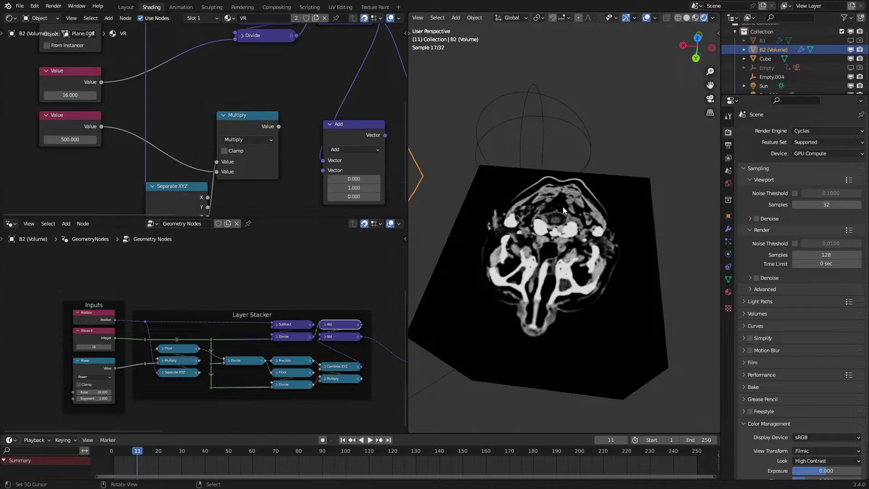
left_click(564, 331)
key("Tab")
left_click(566, 368)
key("g")
key("y")
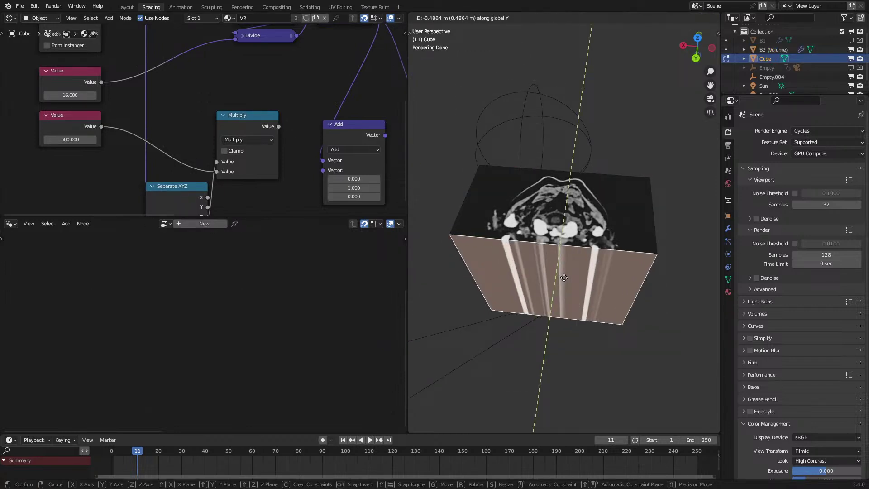
type(".5")
key("Return")
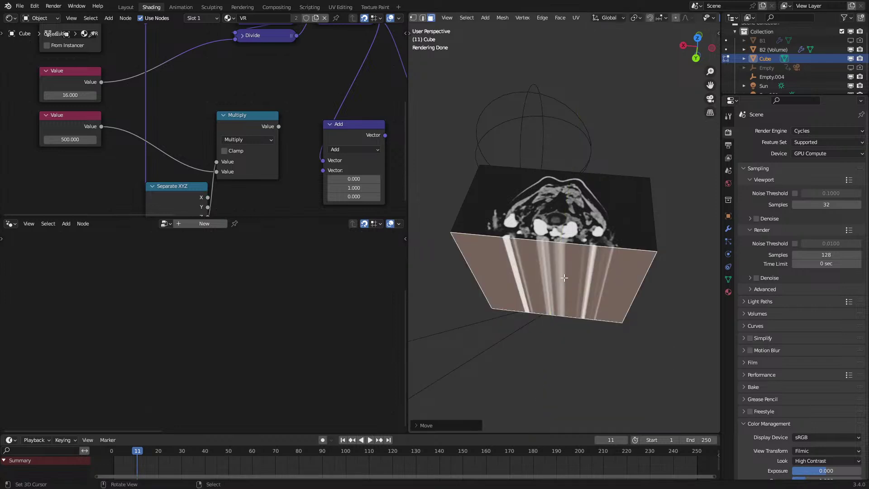
key("Tab")
scroll(188, 136, "down", 1)
scroll(509, 245, "down", 4)
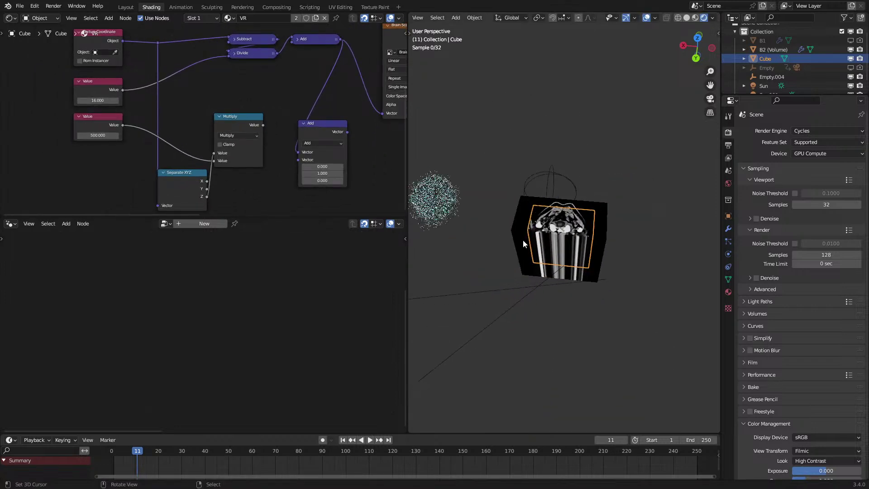
left_click(471, 213)
scroll(202, 124, "up", 2)
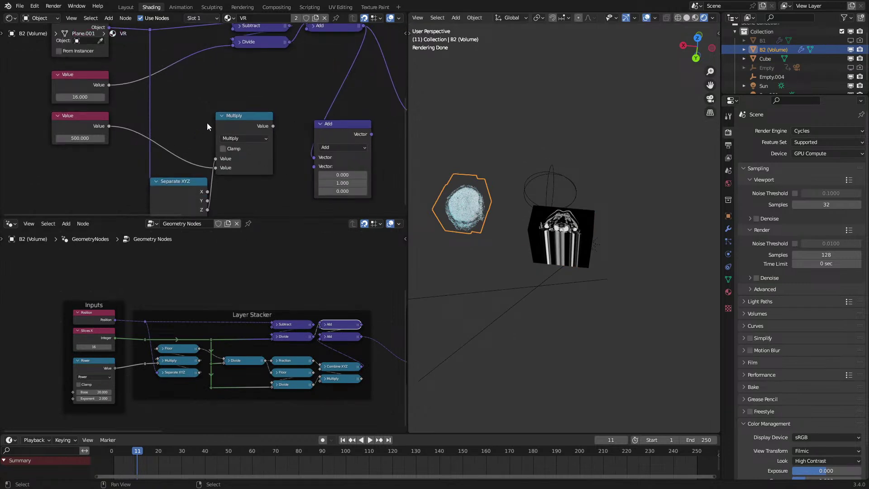
Collapse the Multiply and Separate XYZ nodes and stack them together beneath the Value links.
middle_click_drag(207, 123, 179, 111)
scroll(208, 112, "down", 1)
left_click(194, 104)
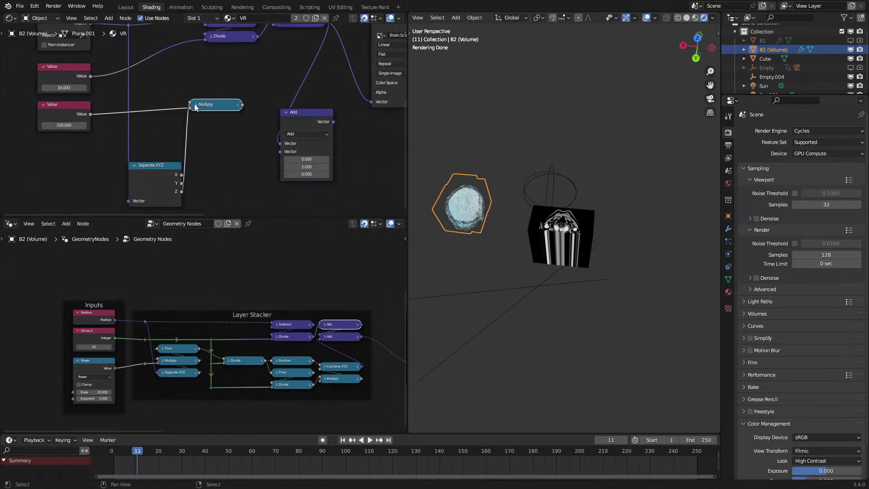
left_click(134, 165)
left_click_drag(137, 165, 197, 120)
left_click_drag(194, 87, 242, 135)
left_click_drag(238, 119, 216, 179)
Duplicate the Multiply node as a collapsed Floor node above it, and feed it from Multiply's output.
left_click(199, 162)
key("shift+d")
left_click(180, 114)
left_click(172, 112)
left_click(199, 133)
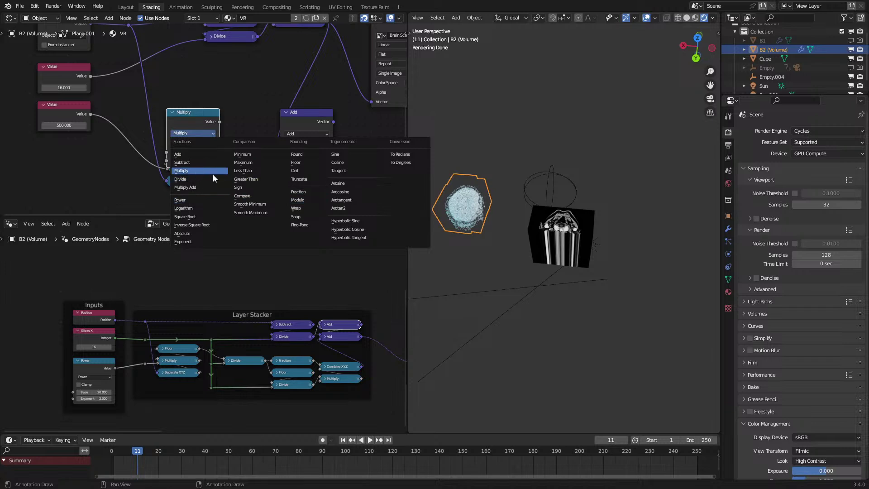
left_click(298, 160)
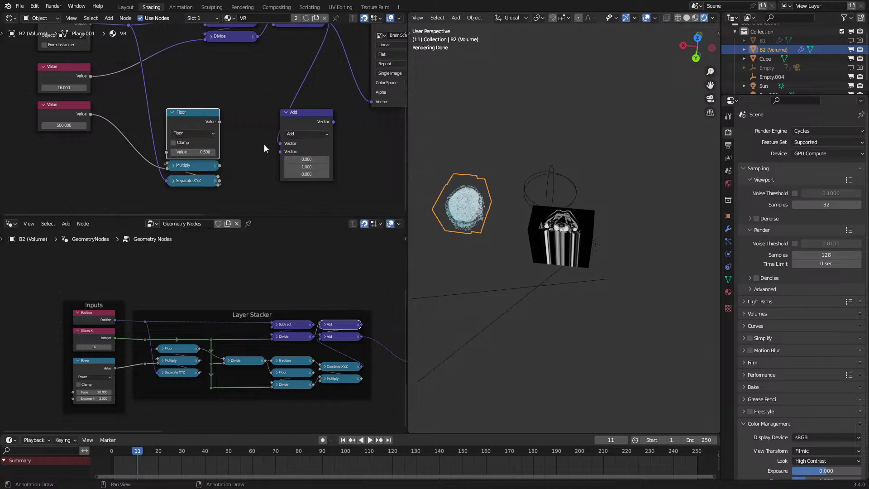
scroll(167, 107, "up", 2)
left_click(161, 110)
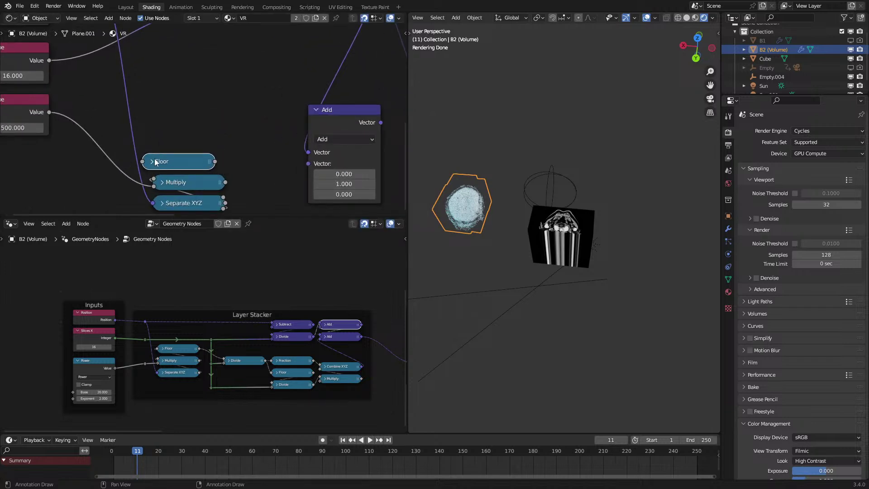
left_click_drag(225, 182, 153, 161)
scroll(597, 271, "up", 3)
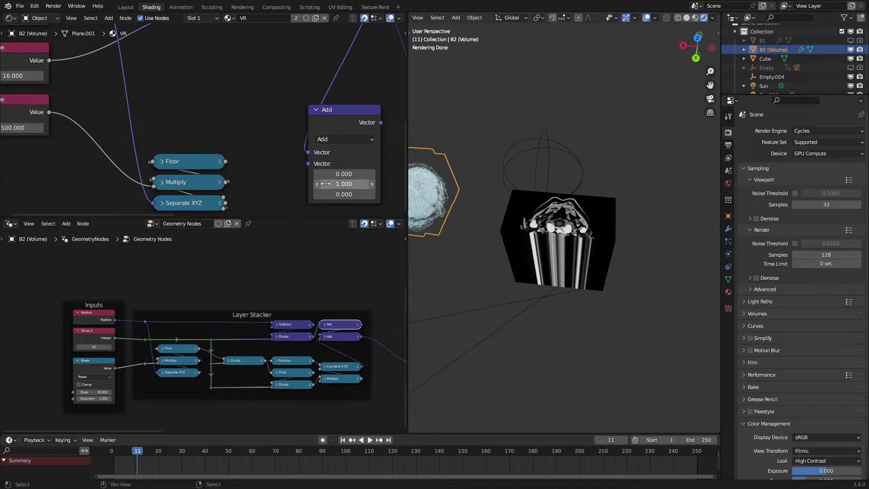
Duplicate the Floor node as a Divide node, taking Floor's output first and the 16.000 Value second.
scroll(258, 151, "up", 2)
left_click(189, 168)
key("shift+d")
left_click(212, 70)
left_click(192, 73)
left_click(213, 108)
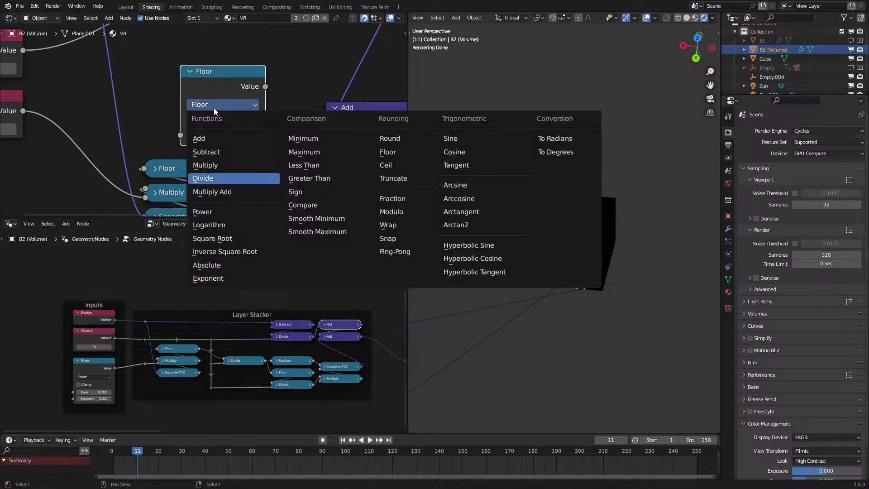
left_click(234, 172)
left_click_drag(230, 169, 181, 134)
scroll(106, 56, "down", 3)
left_click_drag(59, 64, 185, 143)
Reposition the math node group, collapse the new Divide node and place it beside Floor.
middle_click_drag(194, 143, 233, 150)
left_click_drag(169, 154, 229, 208)
key("g")
left_click(186, 170)
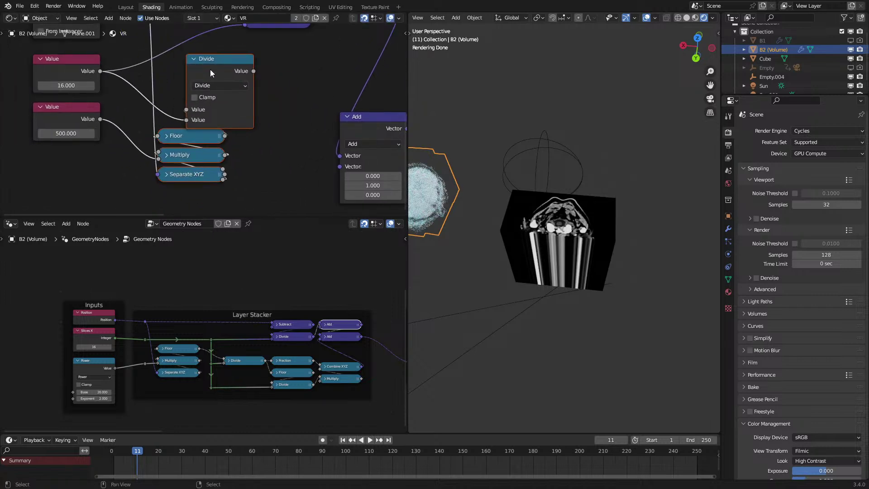
left_click(193, 58)
key("g")
left_click(242, 135)
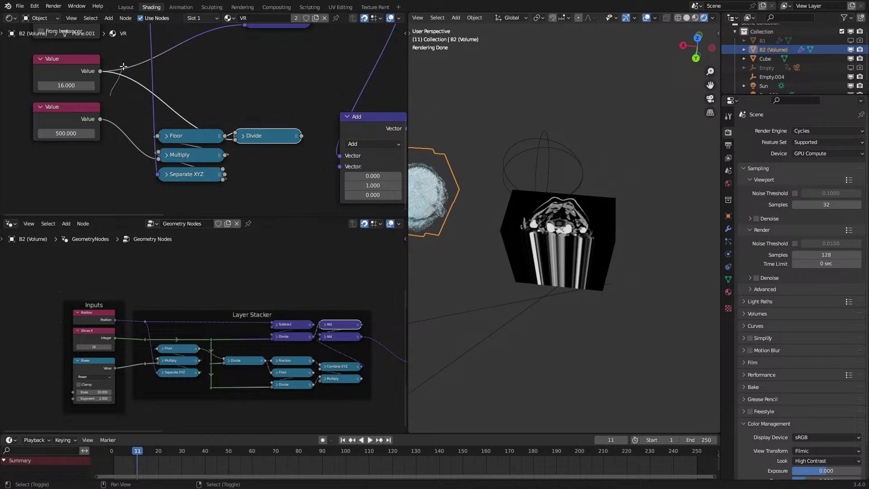
Insert a shared reroute point into the 16.000 Value's links and place it above the Floor and Divide nodes.
right_click_drag(116, 87, 133, 66, "shift")
key("g")
left_click(213, 69)
middle_click_drag(249, 135, 221, 116)
scroll(221, 116, "up", 1)
left_click(233, 120)
left_click(238, 104)
left_click(237, 113)
scroll(233, 115, "up", 1)
scroll(233, 118, "down", 3)
Move the second Add node closer to the first Add, and shift the Brain Scan.png texture away to make room.
middle_click_drag(248, 104, 134, 174)
left_click(203, 173)
key("g")
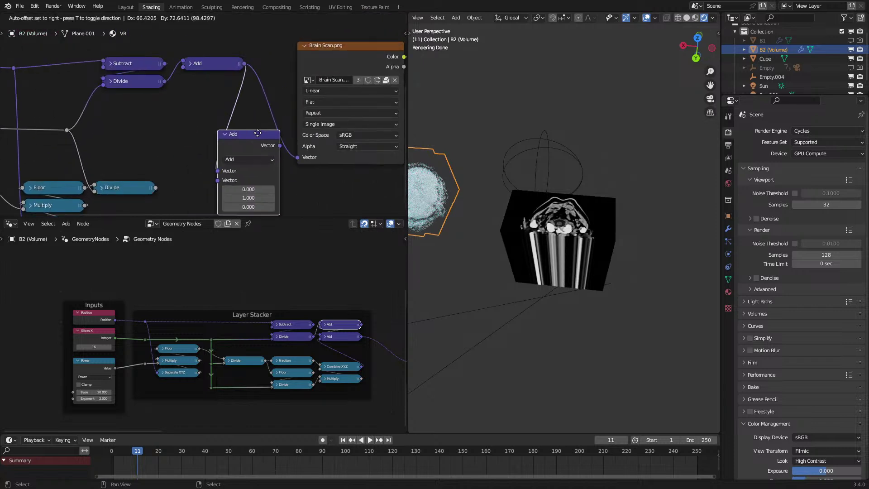
left_click(275, 112)
scroll(294, 90, "down", 4)
scroll(297, 96, "down", 2)
left_click_drag(316, 80, 352, 79)
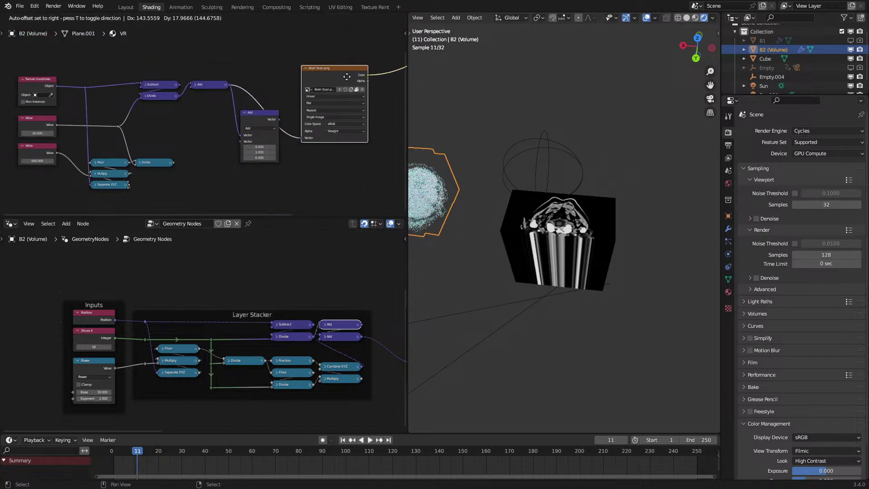
Duplicate the math Divide node as a collapsed Fraction node and feed it from Divide's output.
scroll(200, 136, "up", 3)
scroll(192, 170, "up", 2)
left_click(164, 132)
key("shift+d")
left_click(230, 155)
left_click(221, 149)
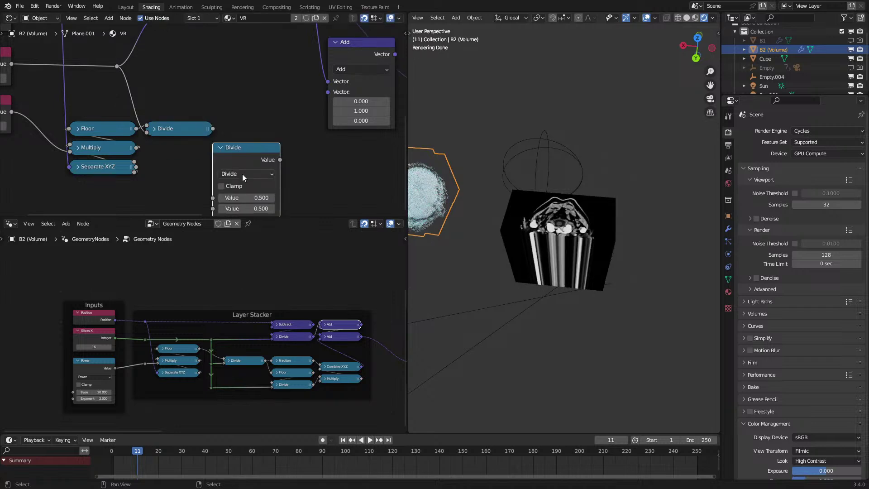
left_click(243, 173)
left_click(389, 232)
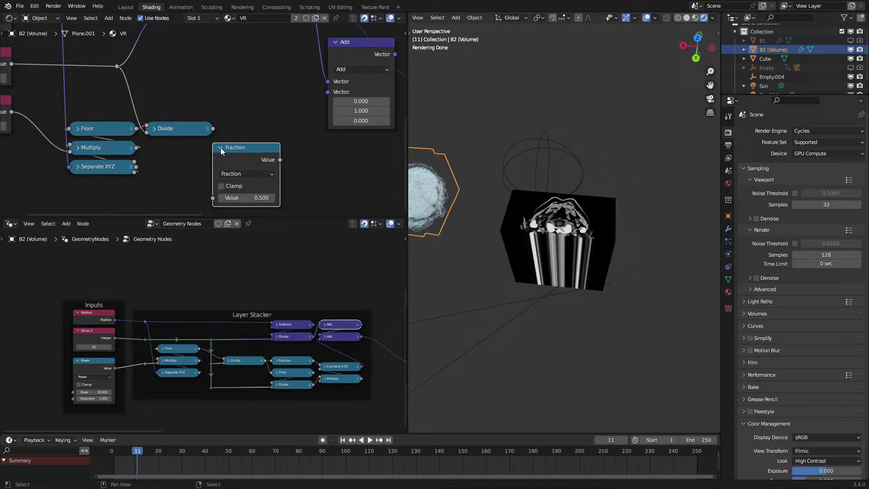
left_click(219, 147)
left_click_drag(224, 148, 222, 119)
Duplicate the Fraction node as a collapsed Floor node below it, and connect Divide's output to its input.
left_click(254, 123)
key("shift+d")
left_click(255, 162)
left_click(230, 157)
left_click(283, 182)
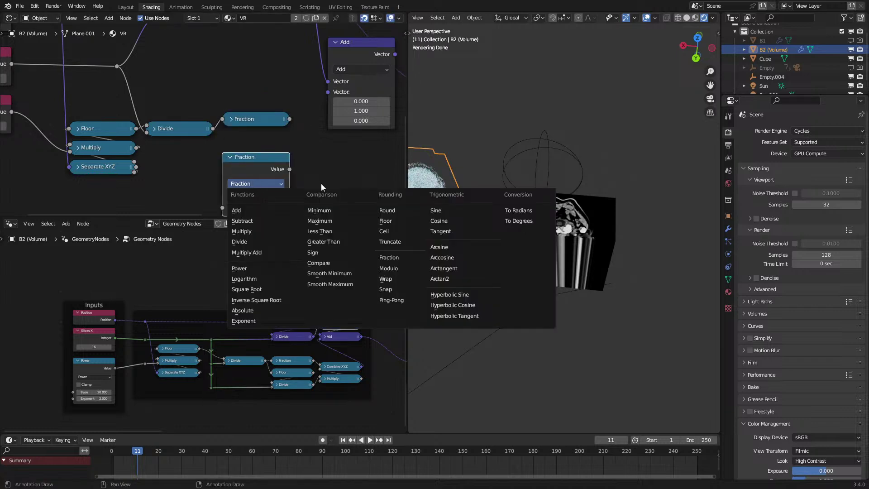
left_click(401, 222)
left_click_drag(212, 128, 221, 181)
left_click(229, 127)
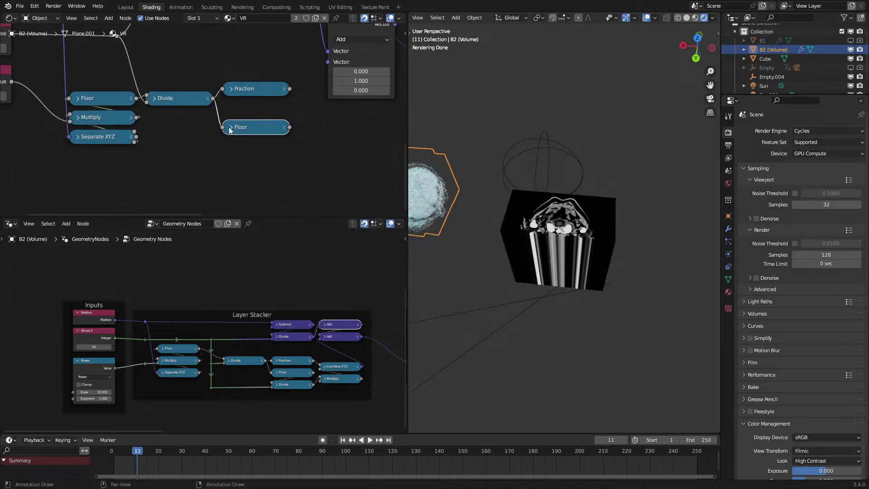
middle_click_drag(176, 126, 221, 169)
scroll(199, 145, "down", 1)
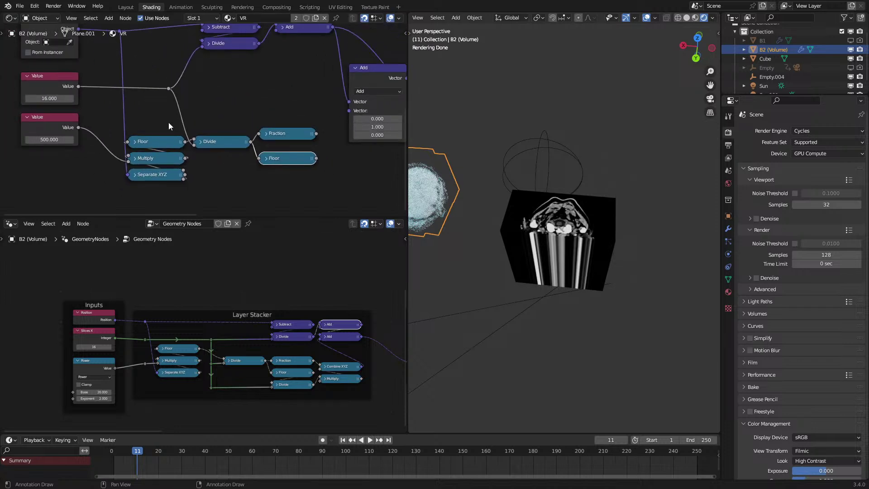
Shift the Floor, Multiply and Separate XYZ nodes away from Divide, and add a second reroute point below it on the 16.000 link.
left_click_drag(129, 148, 172, 178)
left_click_drag(183, 144, 158, 127)
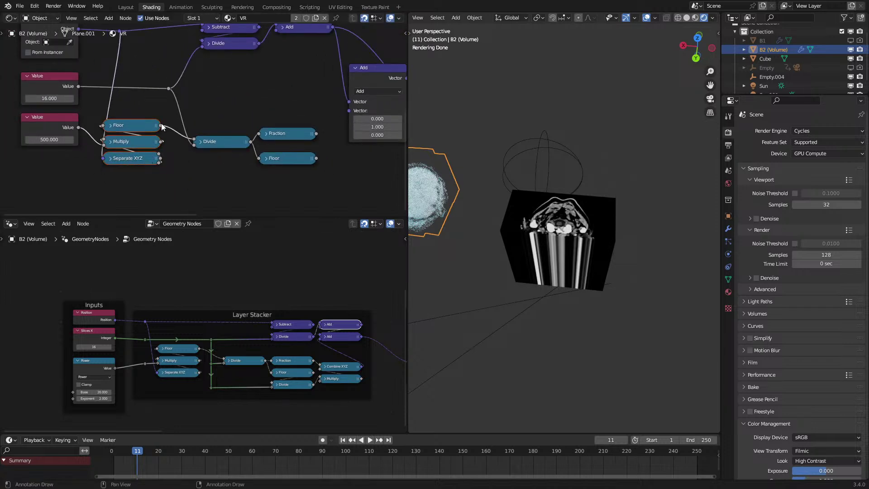
right_click_drag(173, 107, 188, 107, "shift")
key("g")
left_click(181, 185)
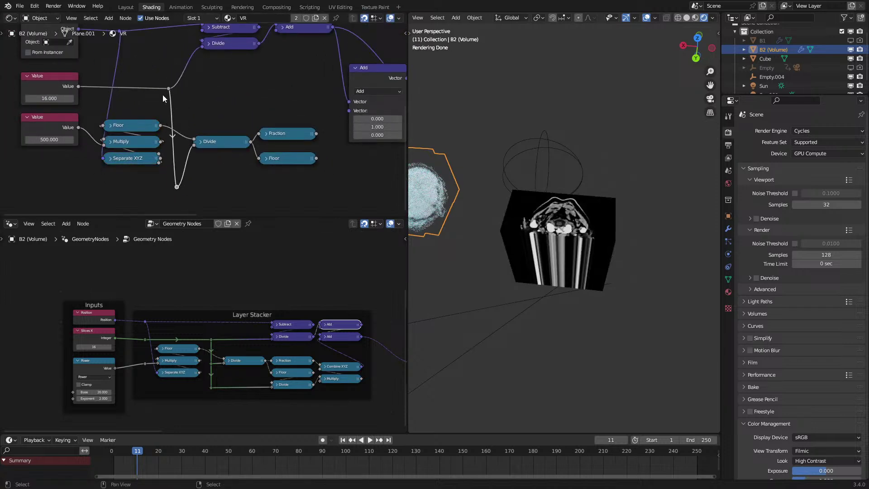
left_click_drag(183, 104, 184, 105)
key("g")
left_click(192, 104)
scroll(213, 114, "up", 3)
Duplicate the Floor node as a collapsed Divide node below it, fed by Floor's output and the lower 16.000 reroute point.
left_click(302, 168)
key("shift+d")
left_click(289, 191)
middle_click_drag(289, 192, 254, 141)
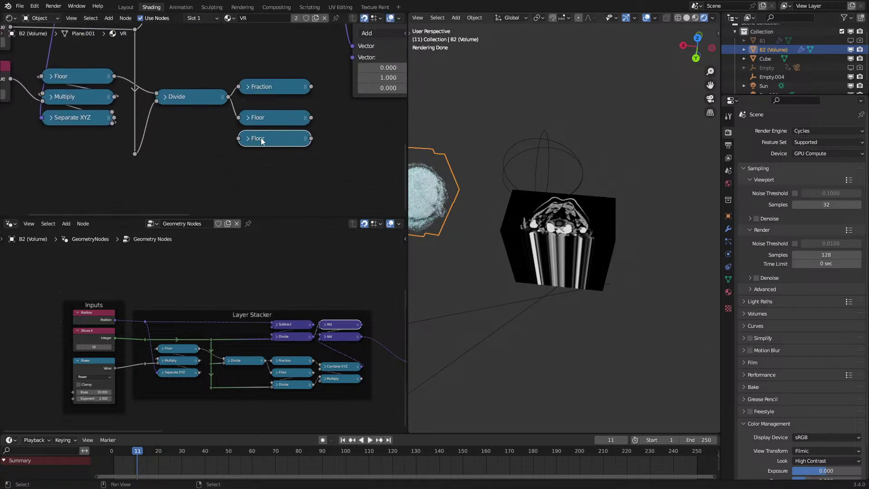
key("h")
left_click(263, 170)
key("d")
left_click_drag(311, 118, 241, 191)
left_click_drag(135, 154, 243, 203)
left_click(229, 176)
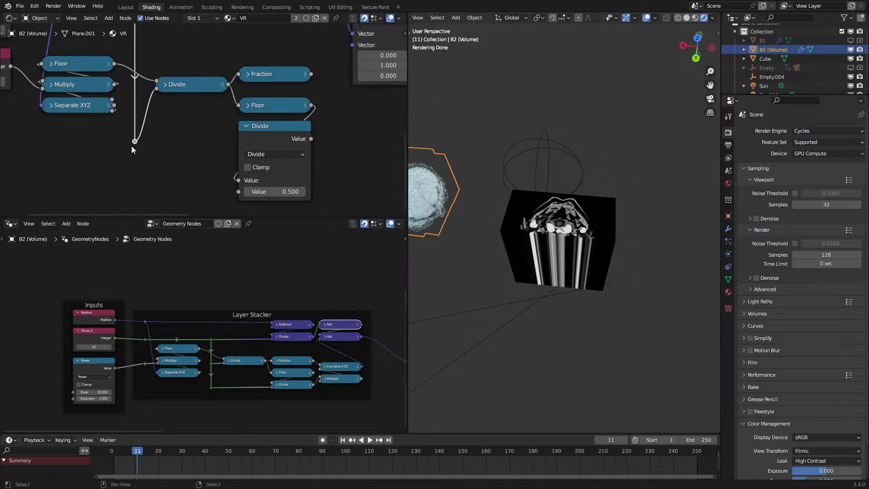
left_click(246, 126)
Level the lower reroute point with the new Divide node, and place the Fraction node directly above Floor.
scroll(216, 116, "down", 5)
middle_click_drag(175, 128, 192, 173)
left_click_drag(194, 196, 195, 197)
key("g")
left_click(195, 191)
scroll(291, 136, "up", 3)
middle_click_drag(294, 139, 189, 144)
scroll(195, 151, "up", 3)
left_click(194, 151)
left_click_drag(171, 152, 175, 160)
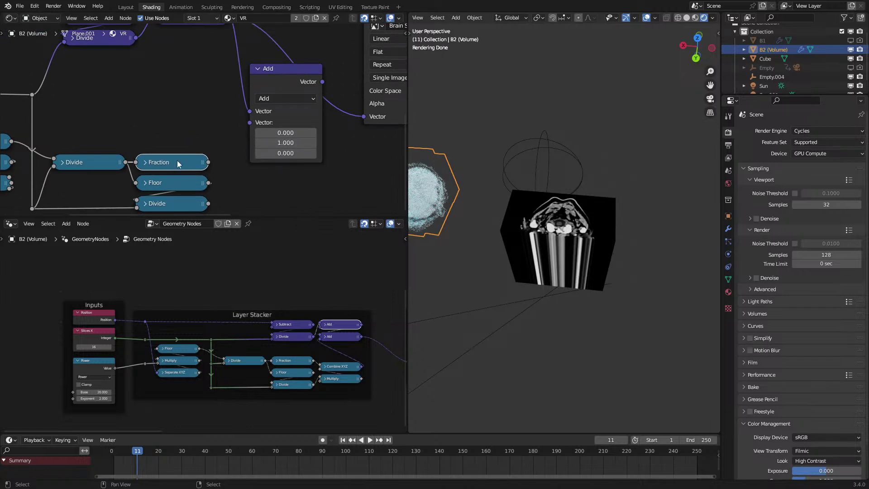
Add a Combine XYZ node with its X input fed by the Fraction node's output.
middle_click_drag(175, 159, 157, 131)
left_click_drag(191, 134, 258, 170)
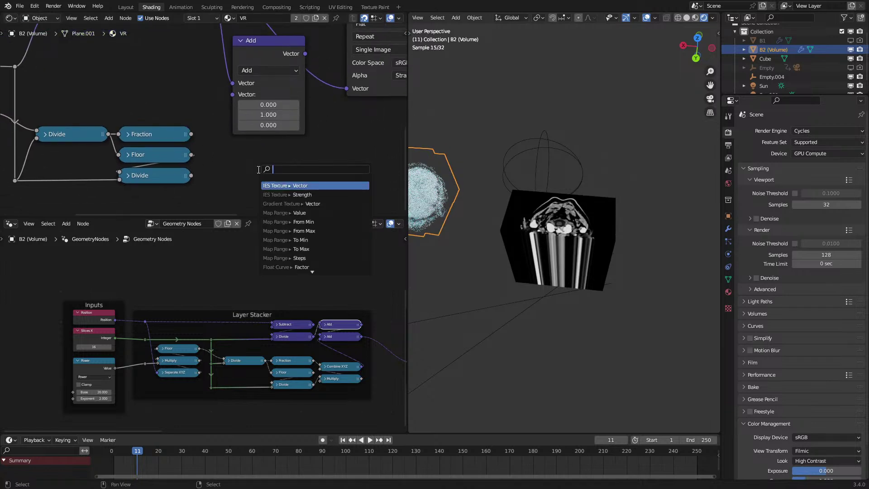
type("combine")
key("Return")
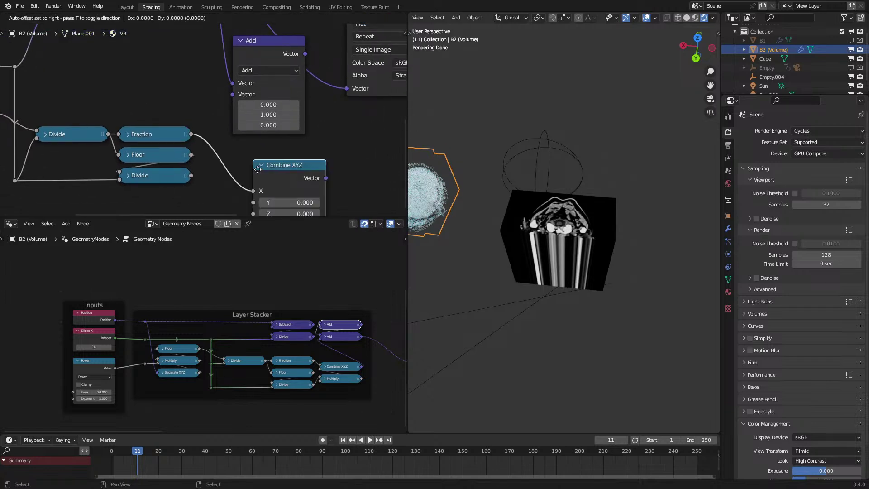
Add a math Multiply node after the lower Divide with a negative factor, and link its result to Combine XYZ's Y.
mouse_move(188, 171)
left_mouse_down()
mouse_move(199, 187)
mouse_move(190, 209)
mouse_move(186, 177)
left_mouse_up()
type("mult")
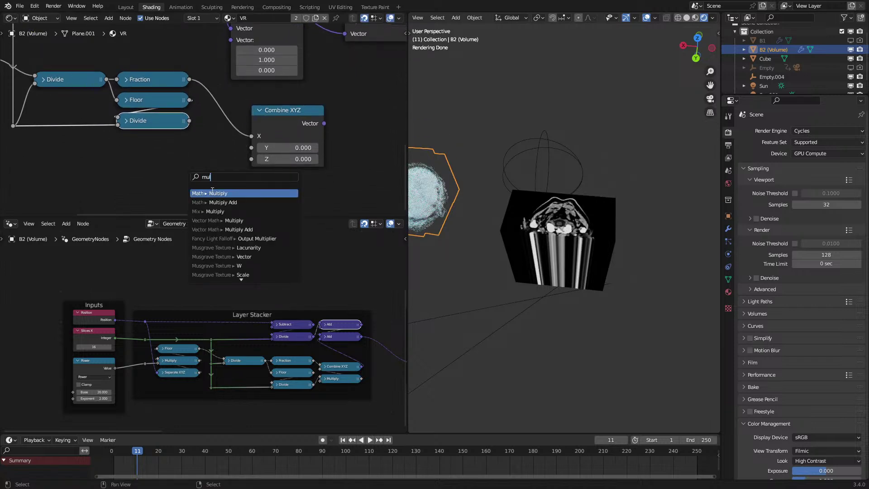
key("Return")
left_click(325, 378)
left_click(324, 378)
middle_click_drag(229, 187, 231, 176)
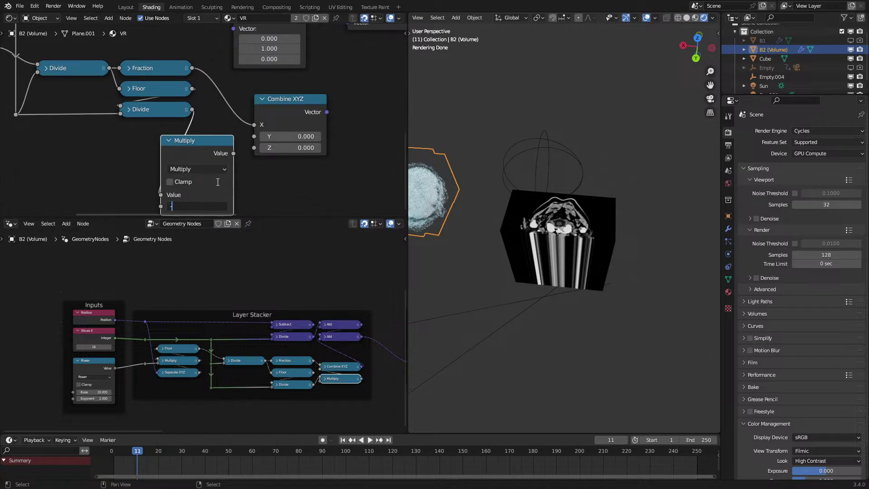
middle_click_drag(275, 131, 275, 168)
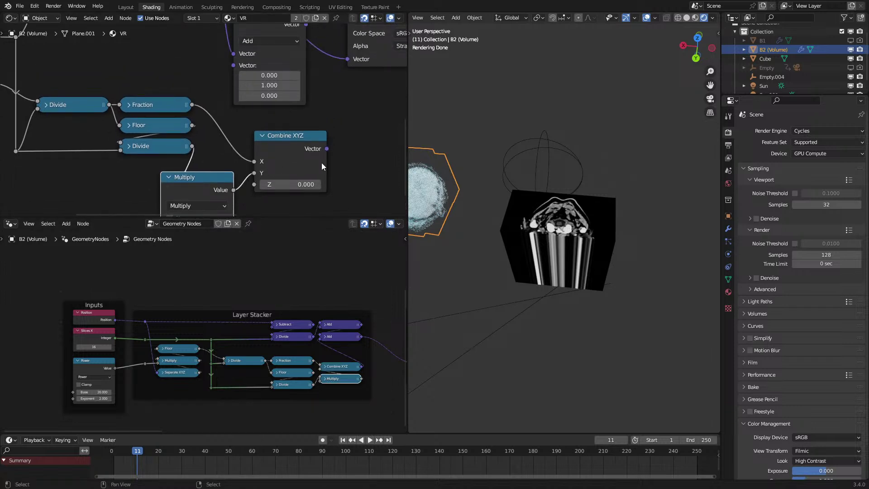
Connect Combine XYZ's vector to the second Add node's free input, and that Add's output to the Brain Scan.png texture's Vector.
left_click_drag(327, 149, 231, 65)
scroll(233, 67, "down", 2)
middle_click_drag(274, 81, 270, 103)
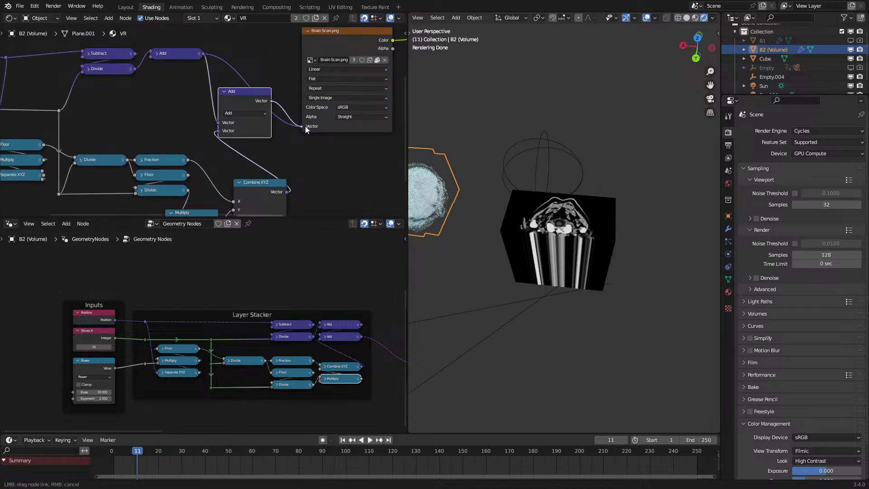
left_click_drag(305, 126, 303, 127)
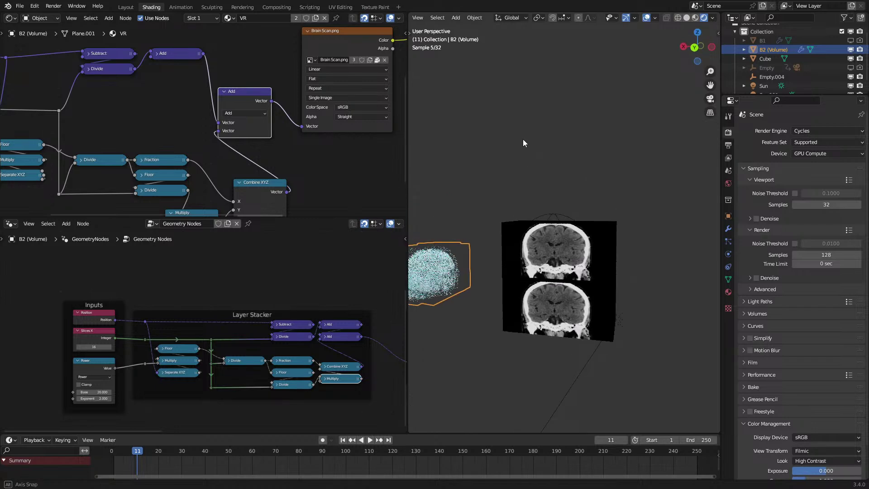
Set the Brain Scan.png texture's extension mode to Extend.
left_click(342, 79)
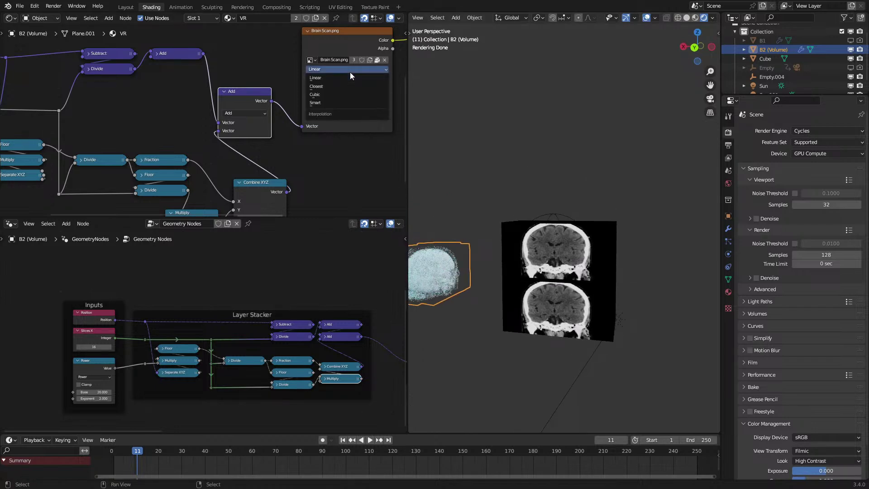
left_click(341, 86)
left_click(325, 86)
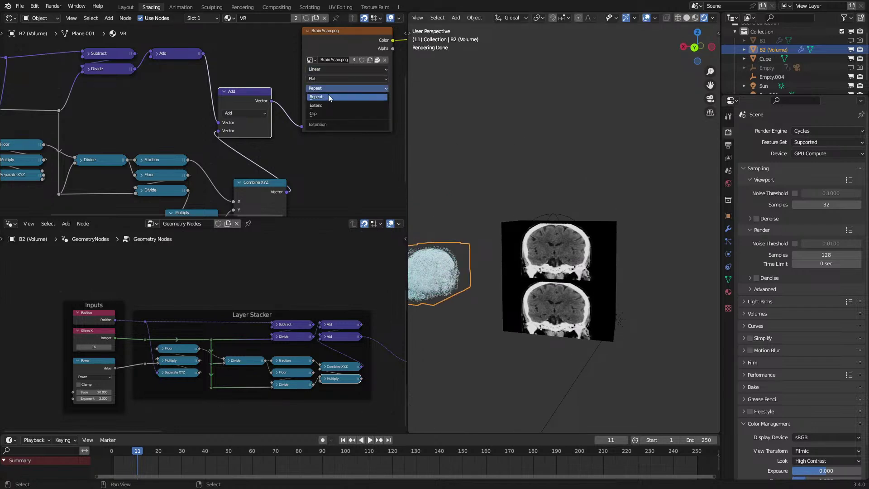
left_click(322, 104)
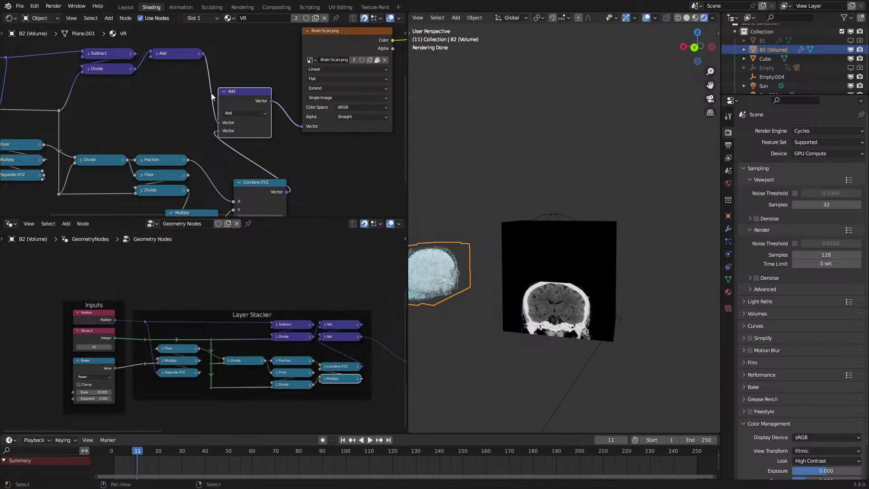
Collapse the second Add, Combine XYZ and Multiply nodes, and stack the latter two beside the Fraction, Floor and Divide column.
left_click(224, 92)
left_click_drag(230, 92, 238, 59)
middle_click_drag(198, 152, 233, 105)
left_click(273, 135)
left_click_drag(280, 135, 255, 119)
left_click_drag(218, 180, 282, 172)
key("h")
scroll(247, 147, "down", 2)
key("g")
left_click(273, 172)
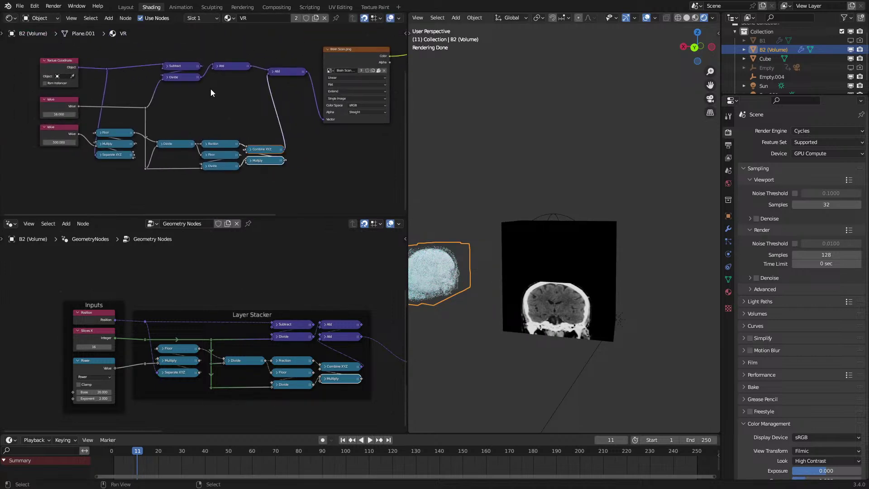
Place the second Add node beneath the first, and move the Subtract, Divide and Add nodes down toward the math nodes.
left_click_drag(306, 71, 249, 82)
left_click_drag(156, 58, 227, 101)
middle_click_drag(229, 102, 225, 138)
key("g")
left_click(232, 161)
scroll(164, 151, "up", 2)
middle_click_drag(163, 150, 186, 128)
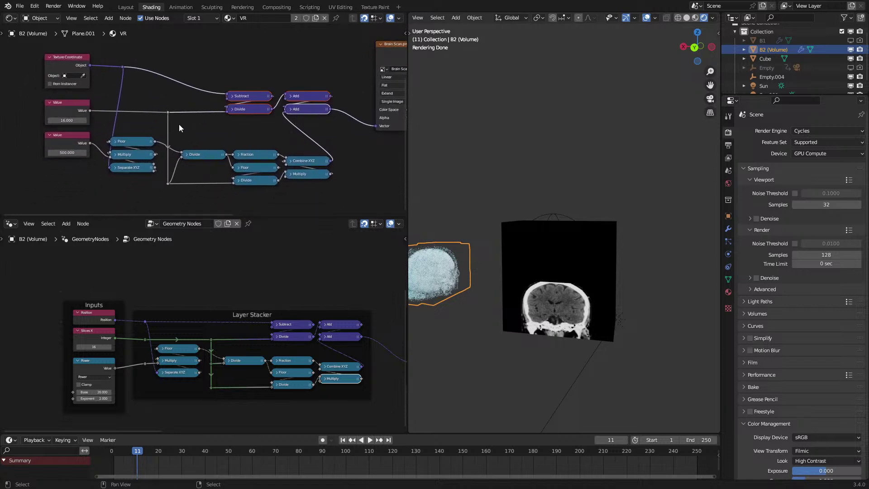
Align the 16.000 link's reroute points, and reposition the Floor, Multiply and Separate XYZ nodes closer to Divide.
left_click_drag(174, 121, 174, 120)
key("c")
right_click(168, 193)
key("g")
left_click(174, 190)
left_click_drag(114, 153, 140, 195)
middle_click_drag(129, 161, 178, 167)
scroll(179, 167, "up", 1)
key("g")
left_click(188, 165)
Level the Texture Coordinate's reroute point with Subtract, move Texture Coordinate nearer the Value nodes, and lower the vector math row.
left_click_drag(157, 35, 179, 67)
key("g")
left_click(178, 99)
left_click(75, 50)
left_click_drag(104, 48, 105, 55)
middle_click_drag(189, 78, 134, 94)
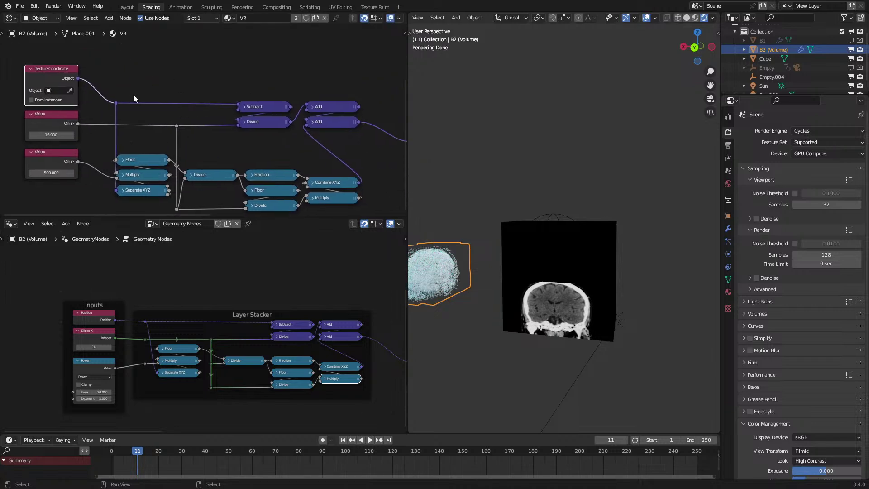
scroll(132, 94, "down", 4)
left_click_drag(121, 85, 316, 131)
key("g")
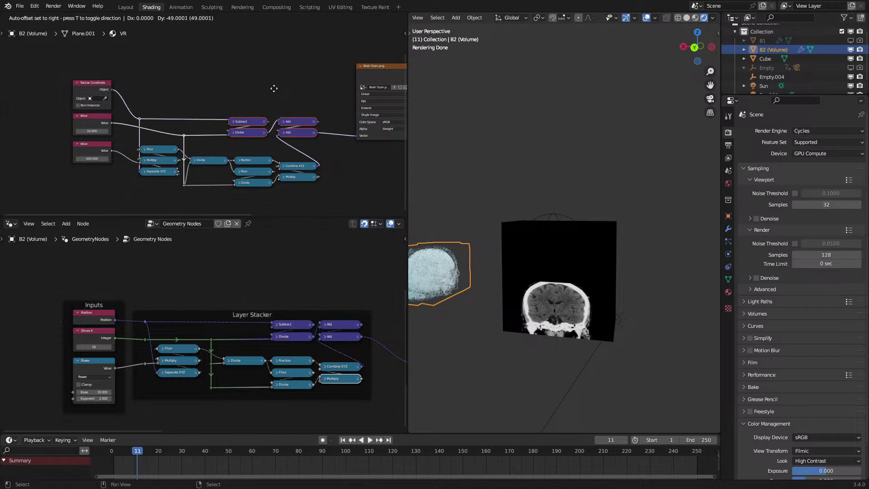
left_click(265, 87)
Frame the layer-stacking nodes together, and join Texture Coordinate and both Value nodes in a separate frame aligned beside it.
left_click_drag(131, 98, 308, 196)
key("ctrl+j")
key("alt+a")
key("c")
key("ctrl+j")
key("g")
left_click(183, 81)
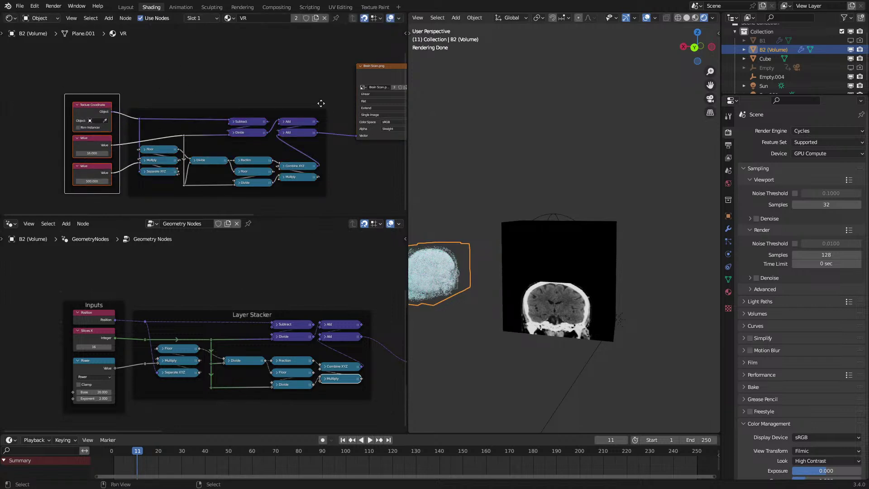
Select the cube and examine the brain slice on its front face in Edit Mode.
middle_click_drag(334, 104, 93, 138)
middle_click_drag(465, 184, 498, 195)
right_click(551, 241)
scroll(549, 253, "up", 3)
key("Tab")
key("2")
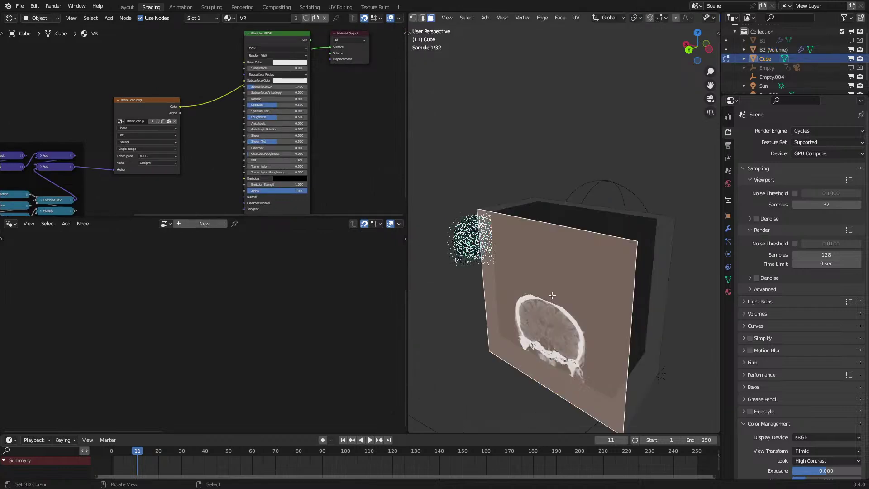
right_click(624, 330)
Switch the render engine to Eevee and try moving the cube's selected face in Edit Mode.
scroll(606, 300, "down", 2)
left_click(838, 131)
left_click(815, 141)
mouse_move(575, 289)
middle_mouse_down()
mouse_move(598, 292)
mouse_move(535, 262)
mouse_move(551, 303)
mouse_move(571, 305)
middle_mouse_up()
key("Tab")
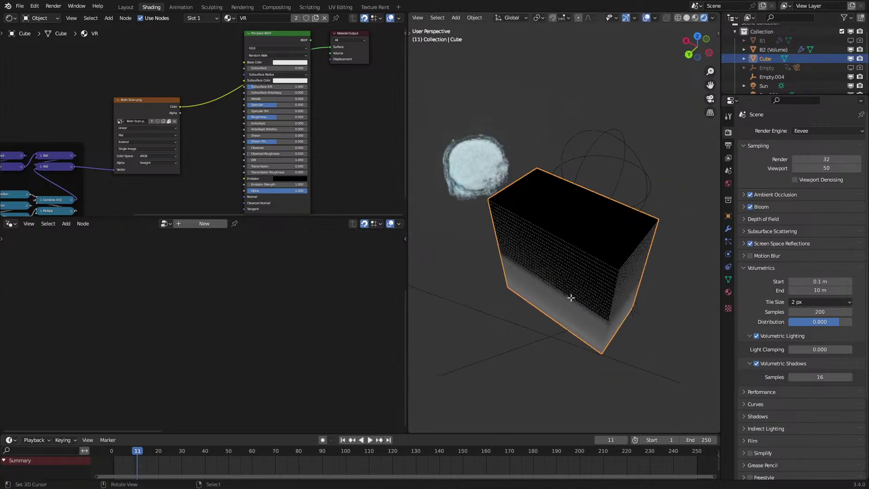
key("g")
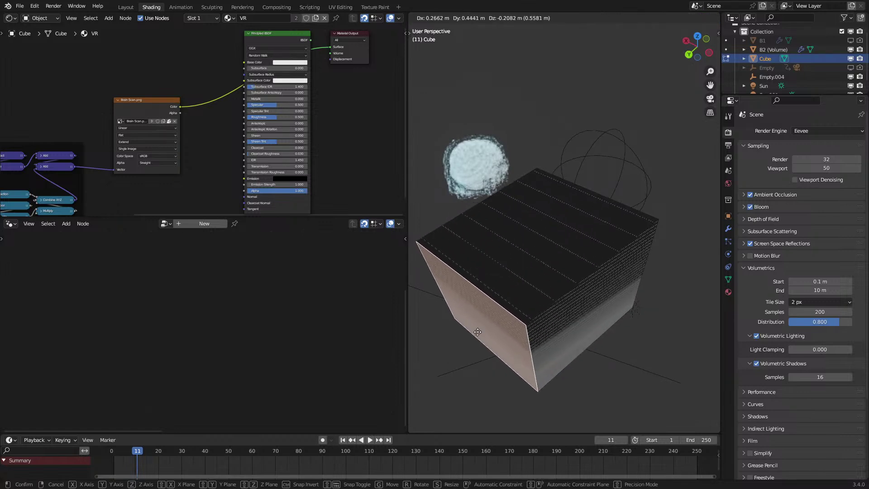
right_click(477, 331)
middle_click_drag(507, 308, 625, 269)
key("Tab")
Return the render engine to Cycles to compare the cube's texture with the Eevee result.
middle_click_drag(243, 143, 399, 118)
middle_click_drag(293, 139, 331, 132)
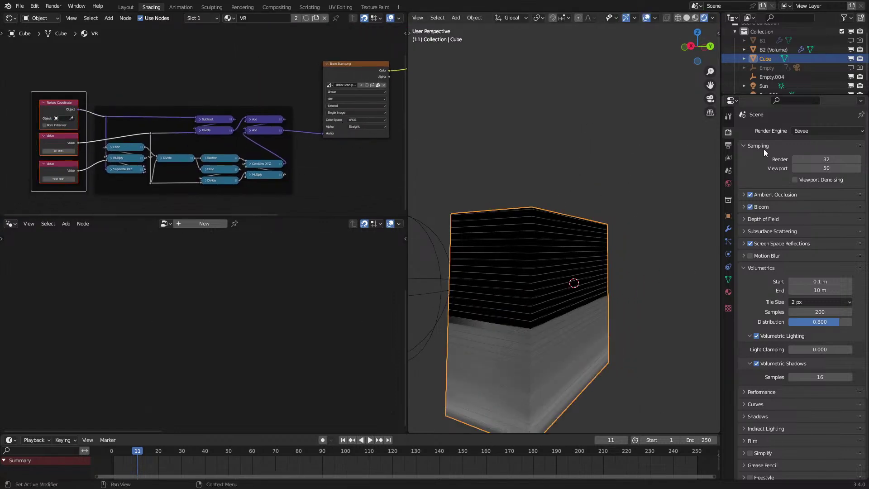
left_click(800, 131)
left_click(808, 162)
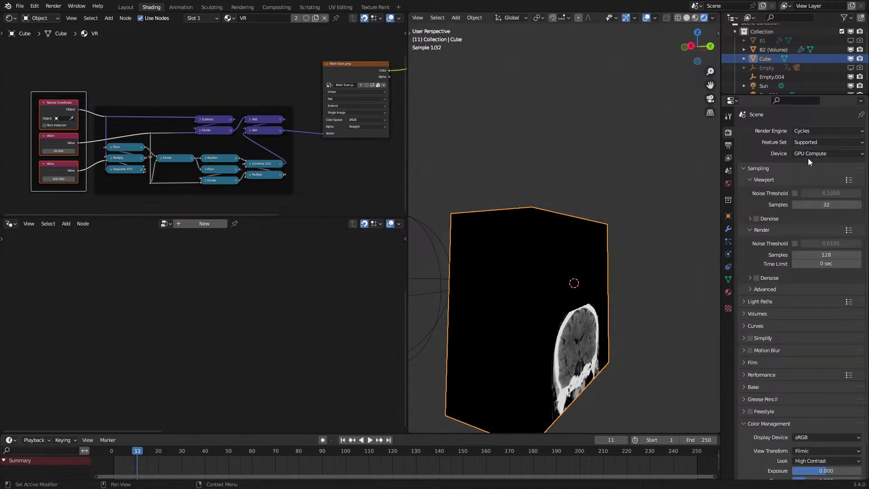
middle_click_drag(561, 253, 587, 245)
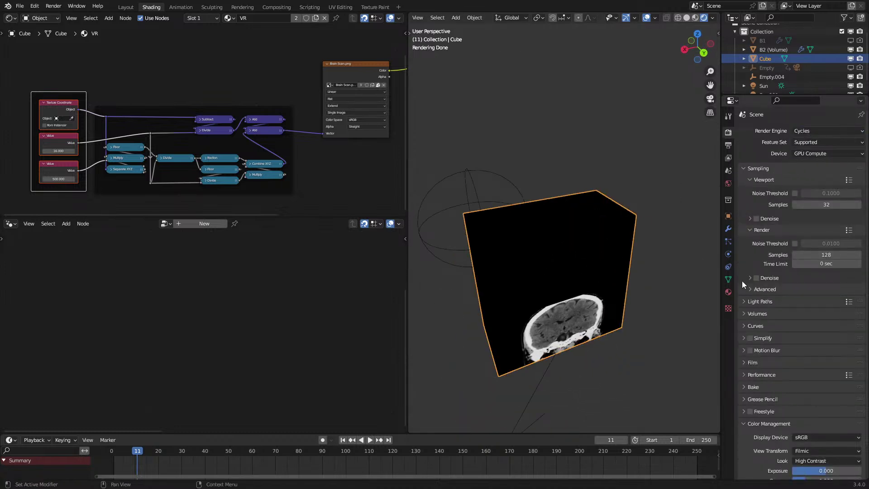
Examine the cube's VR material properties and its shader nodes under Cycles.
left_click(727, 292)
scroll(582, 256, "down", 4)
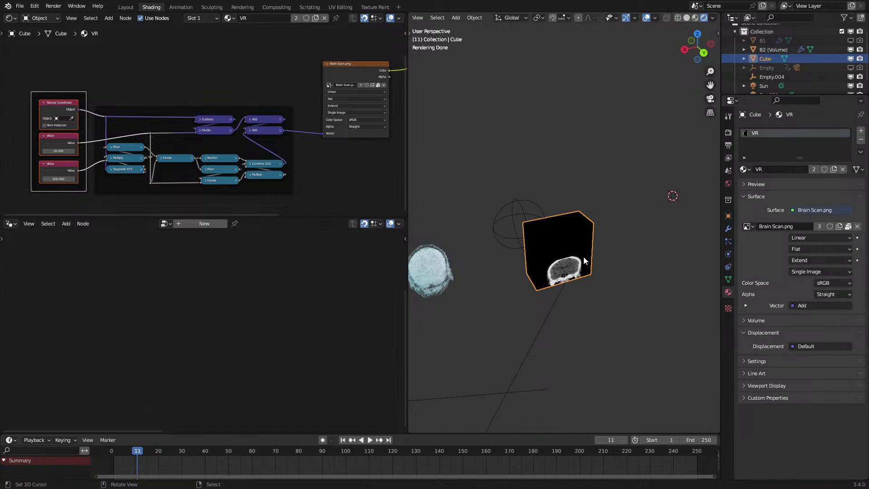
scroll(307, 121, "down", 3)
middle_click_drag(306, 120, 242, 131)
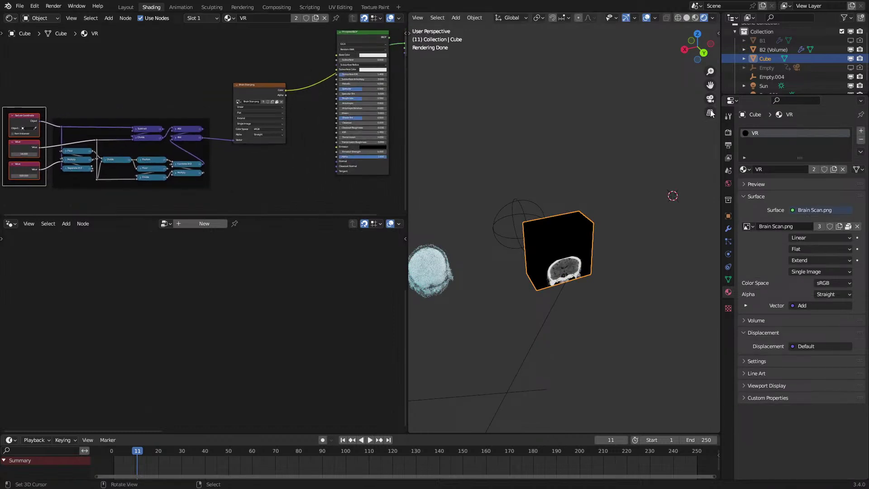
Change the render engine to Eevee and display the VR material's blend and shadow settings.
left_click(728, 132)
left_click(818, 131)
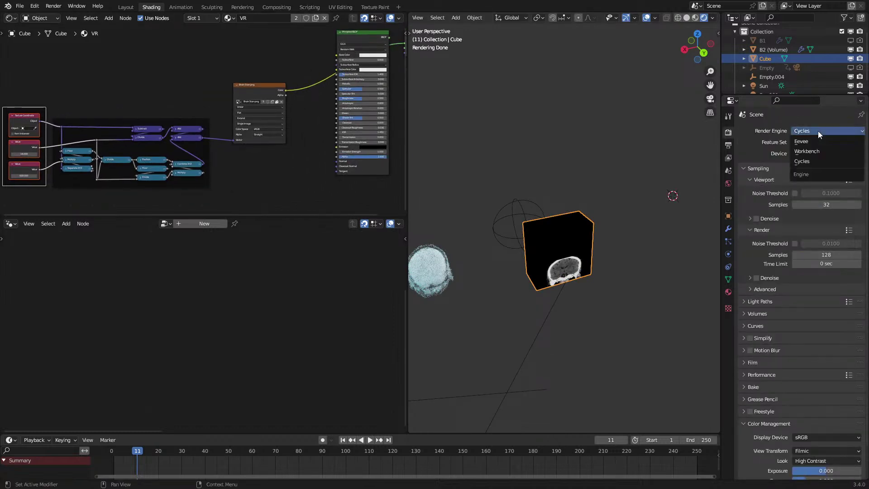
left_click(818, 140)
scroll(587, 195, "up", 3)
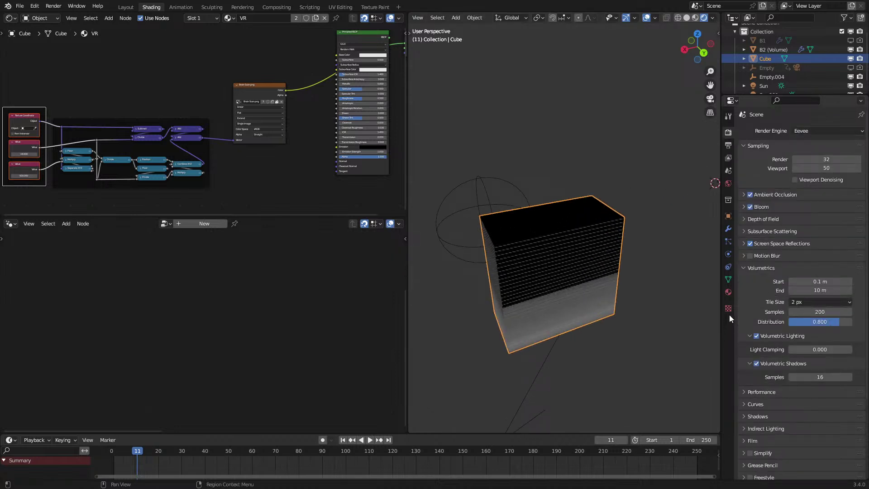
left_click(727, 292)
scroll(797, 363, "down", 2)
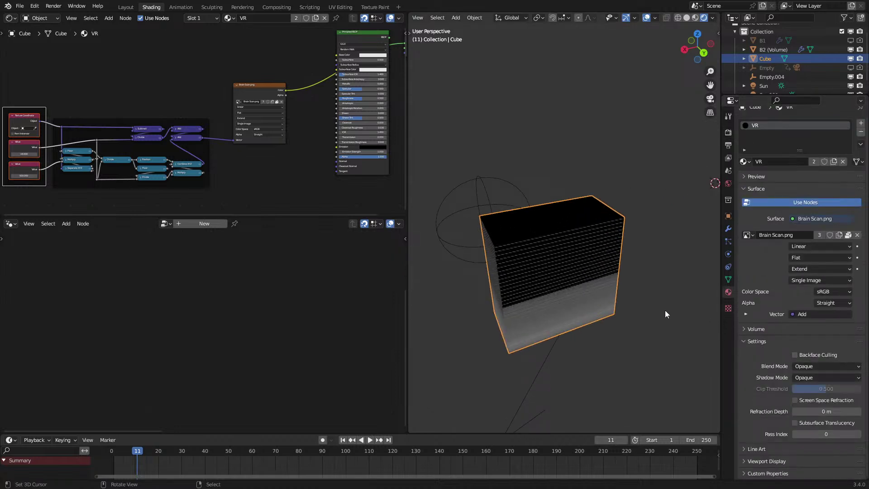
Try scaling the cube's entire mesh in Edit Mode.
middle_click_drag(580, 309, 636, 273)
key("Tab")
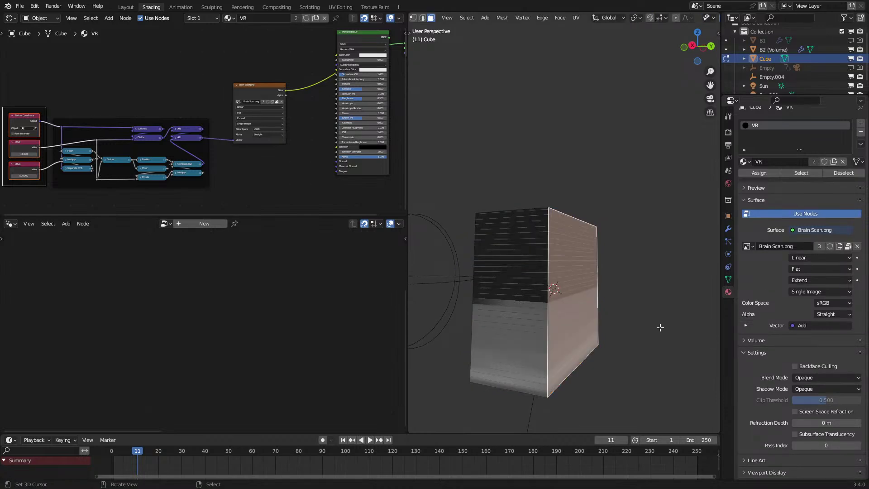
key("a")
key("s")
right_click(499, 318)
key("s")
right_click(596, 318)
key("Tab")
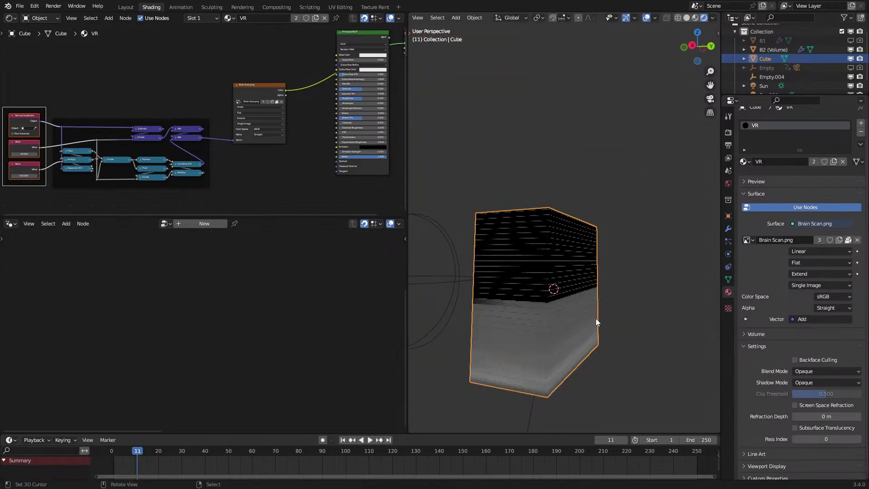
Change the render engine to Cycles and view the scan texture on the cube's front face.
scroll(174, 139, "up", 3)
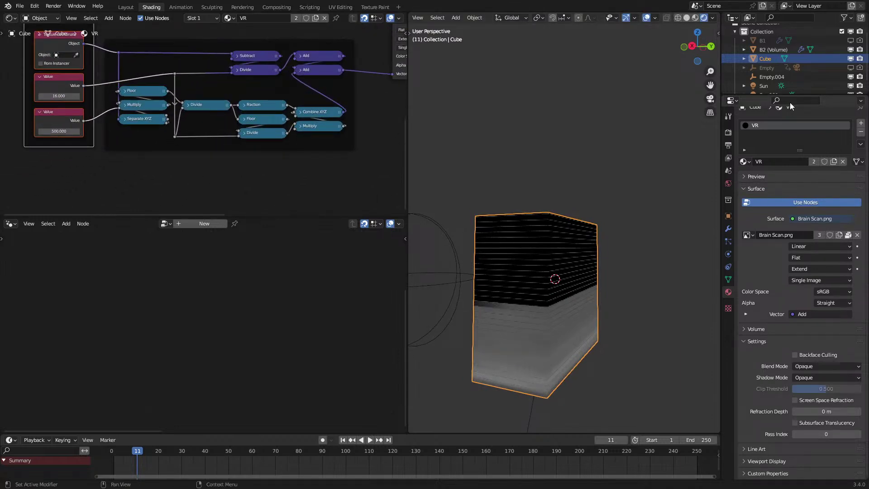
left_click(728, 132)
left_click(810, 123)
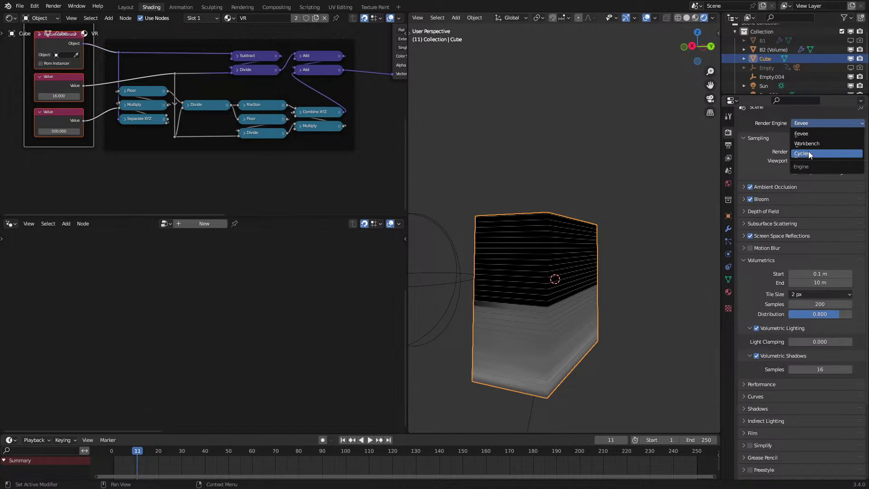
left_click(808, 151)
middle_click_drag(673, 147, 564, 174)
Set the lower Value node feeding the Multiply node to 400.
middle_click_drag(306, 110, 172, 182)
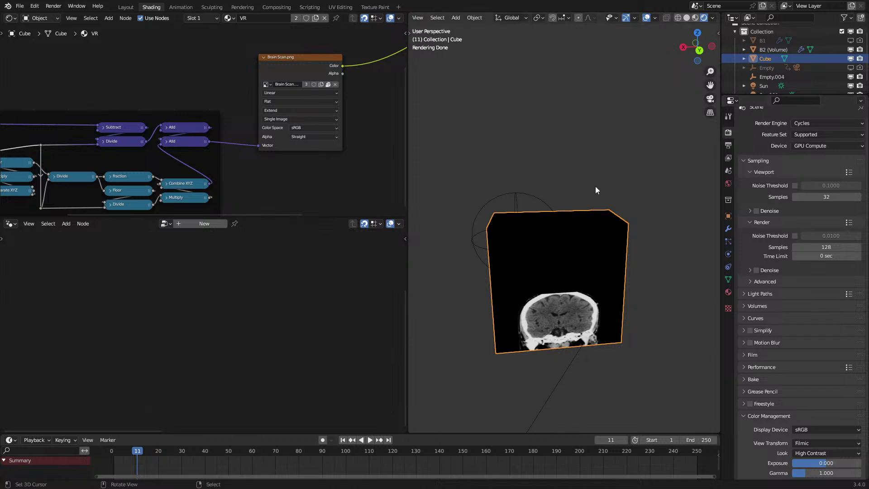
scroll(565, 241, "up", 2)
middle_click_drag(167, 192, 13, 157)
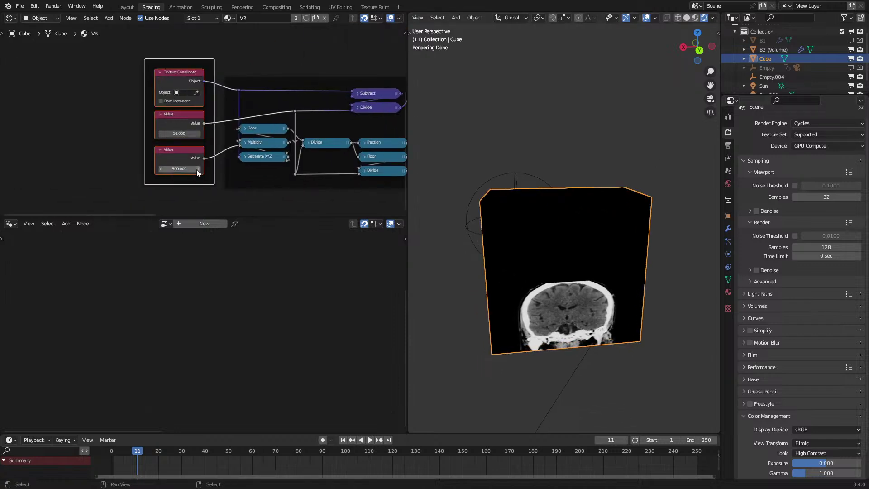
mouse_move(179, 168)
left_mouse_down()
mouse_move(154, 168)
mouse_move(181, 169)
left_mouse_up()
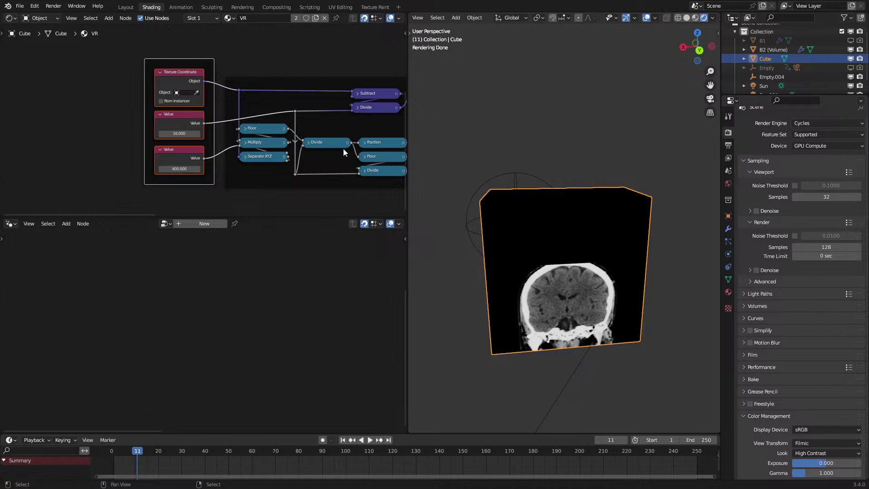
In Edit Mode, try moving a vertical edge of the cube horizontally with the Z axis locked.
middle_click_drag(552, 224, 546, 266)
key("Tab")
key("2")
left_click(471, 278)
key("g")
key("shift+z")
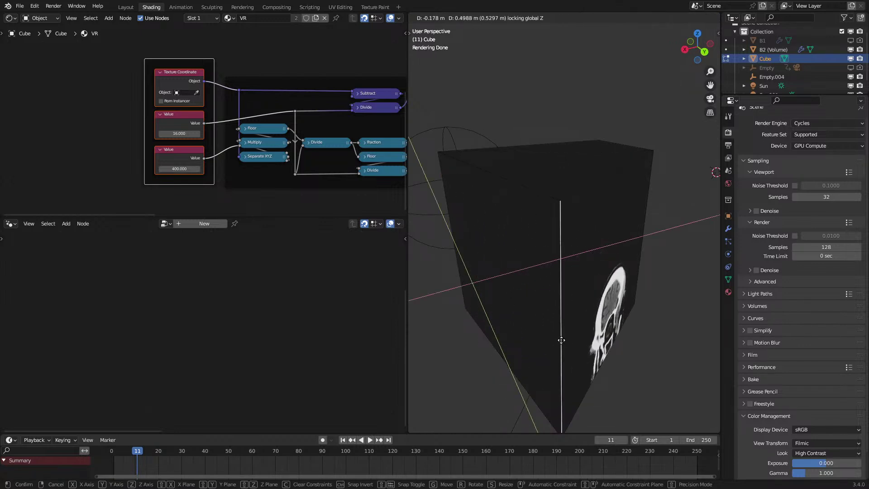
left_click(483, 266)
Try pushing the cube's side face inward along the X axis in two moves to step through the scan slices.
middle_click_drag(483, 266, 519, 285)
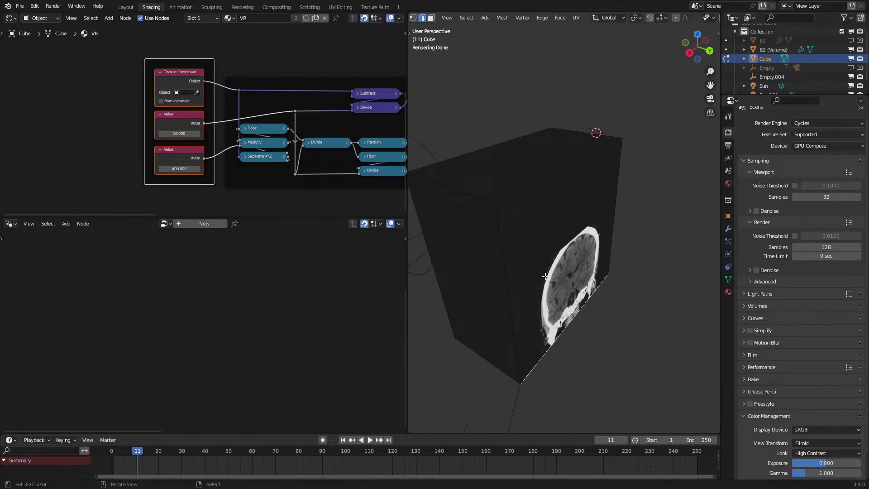
key("3")
left_click(476, 294)
key("g")
key("y")
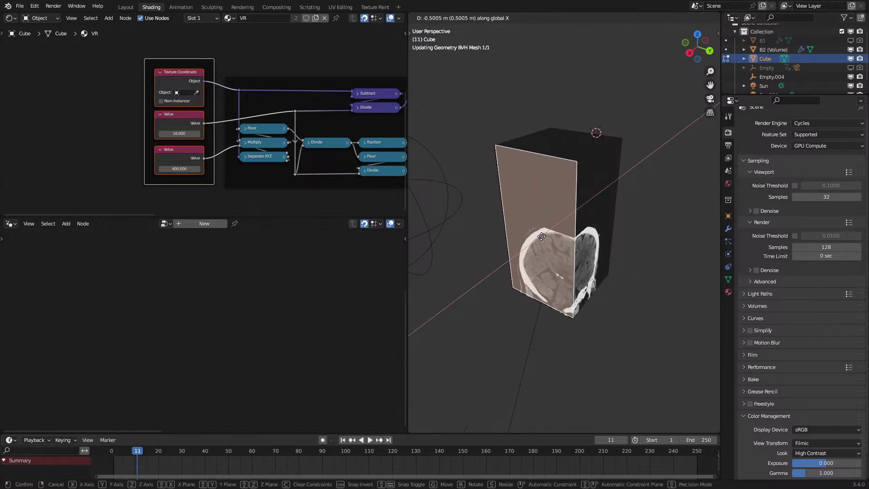
left_click(541, 251)
middle_click_drag(541, 251, 556, 210)
scroll(555, 209, "up", 2)
key("g")
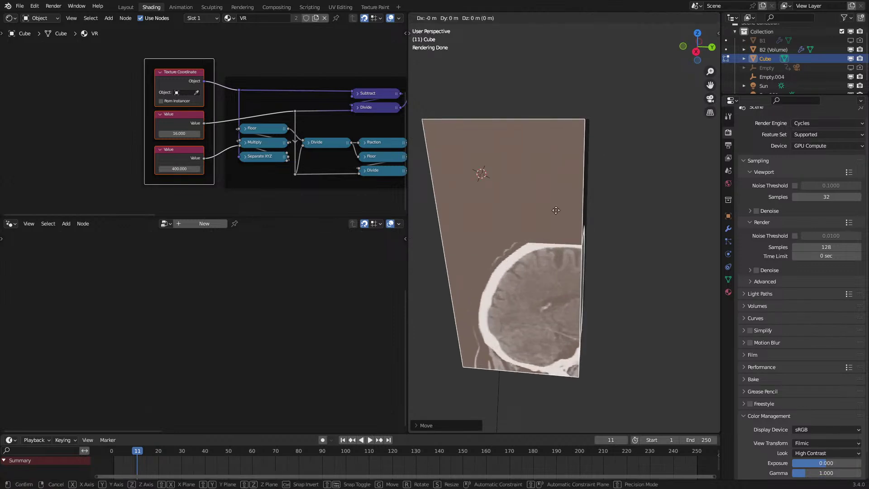
key("y")
key("x")
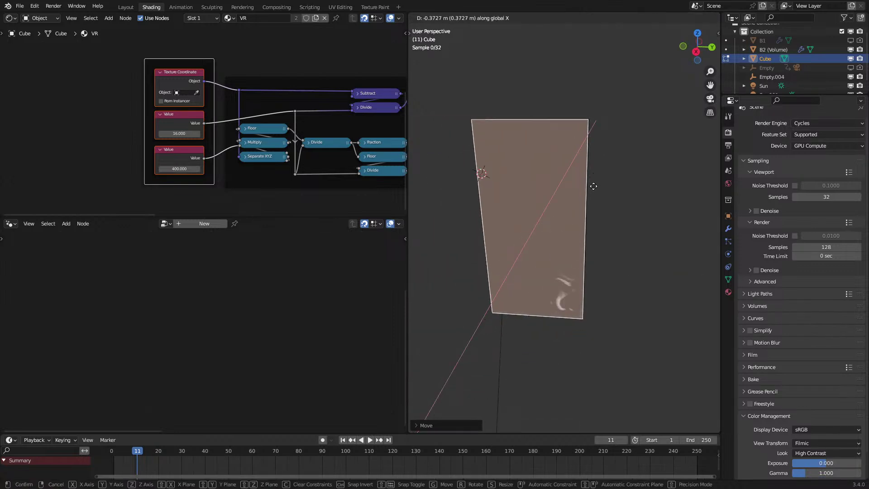
left_click(583, 215)
Try moving the cube's coronal scan face along the Y axis to inspect other slices.
scroll(583, 215, "up", 2)
middle_click_drag(583, 215, 515, 204)
scroll(599, 171, "down", 4)
right_click(538, 200)
key("g")
key("y")
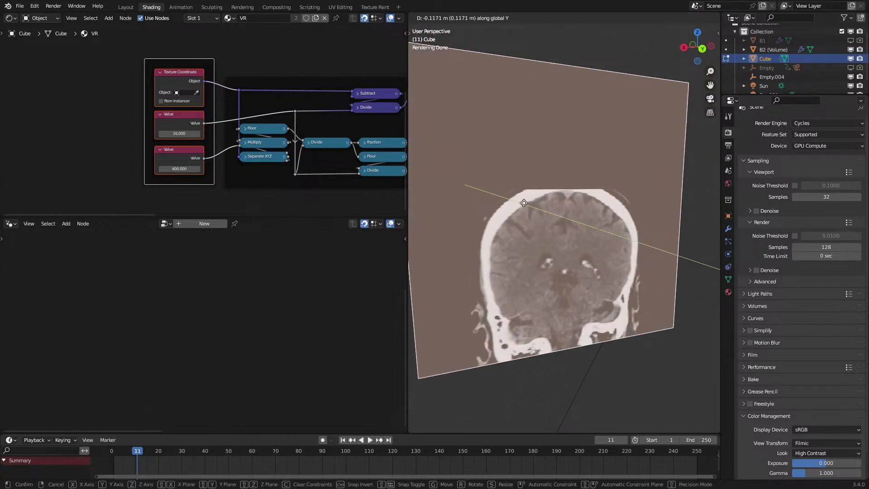
left_click(519, 204)
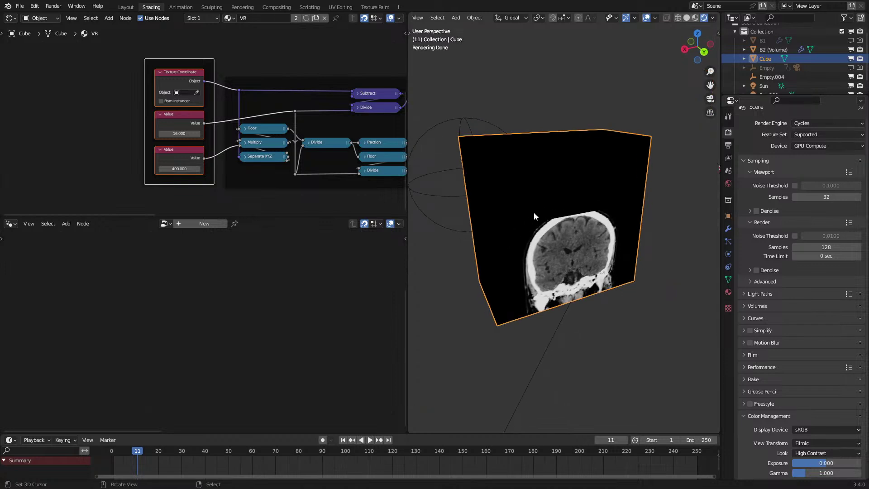
Change the render engine to Eevee and view the line artifacts on the cube's scan face up close.
scroll(272, 147, "down", 4)
middle_click_drag(289, 145, 185, 134)
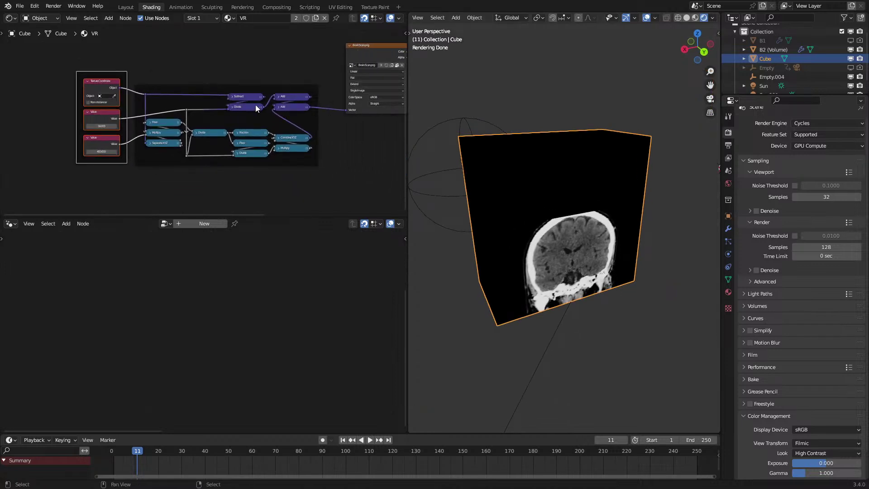
middle_click_drag(302, 121, 124, 173)
scroll(282, 143, "up", 3)
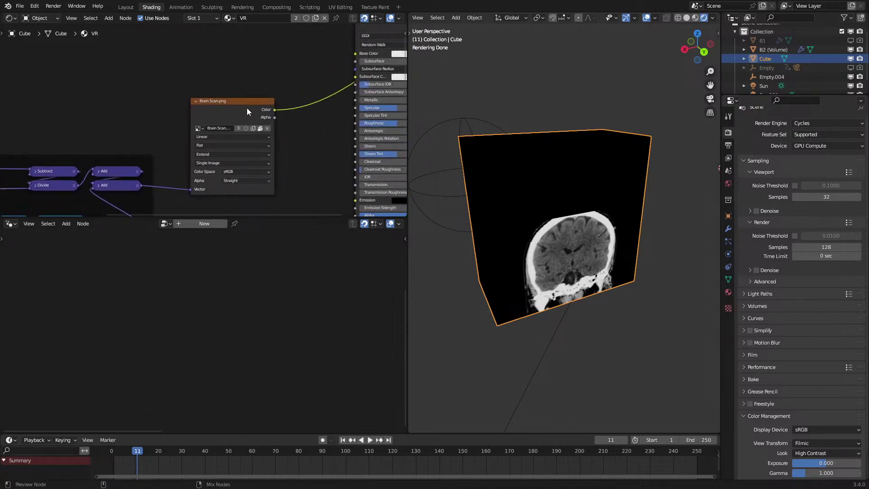
scroll(249, 107, "down", 2)
middle_click_drag(254, 104, 183, 148)
left_click(820, 123)
left_click(810, 133)
scroll(566, 299, "up", 2)
middle_click_drag(557, 298, 479, 276)
scroll(585, 246, "up", 1)
scroll(549, 270, "up", 2)
Try Round as the operation of the Floor node below Fraction, and undo it.
middle_click_drag(81, 148, 291, 65)
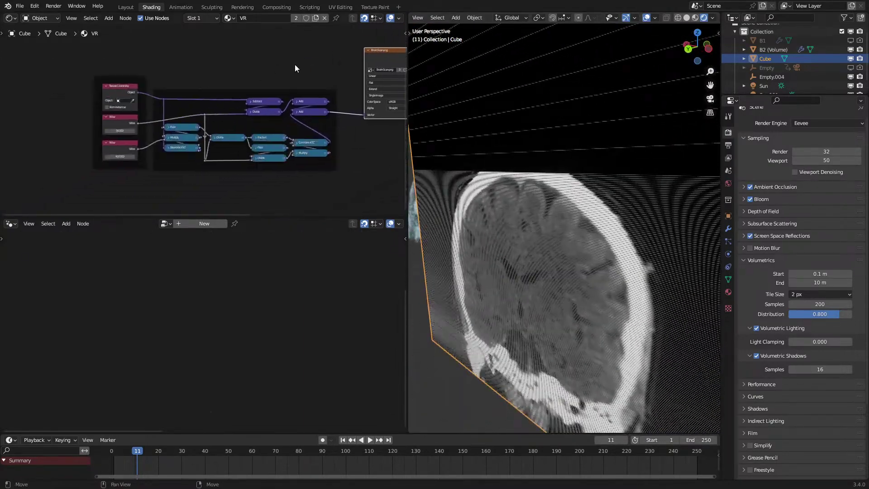
scroll(243, 117, "up", 2)
left_click(312, 156)
left_click(325, 178)
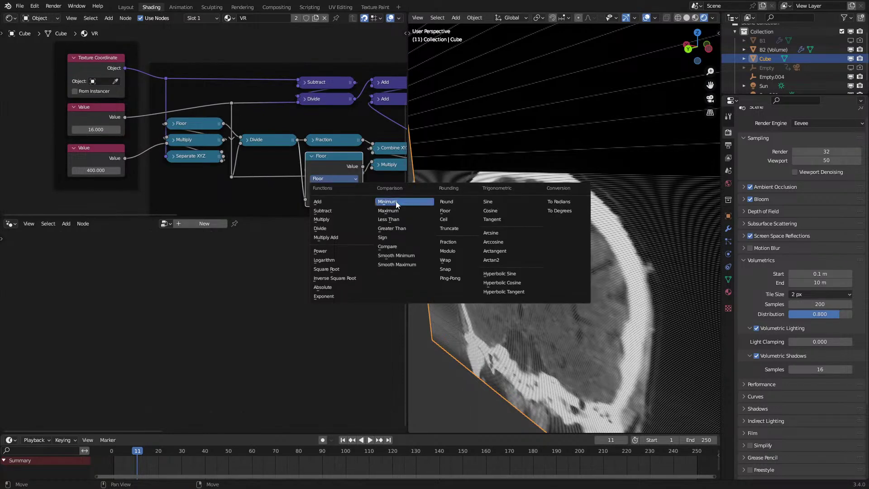
left_click(460, 202)
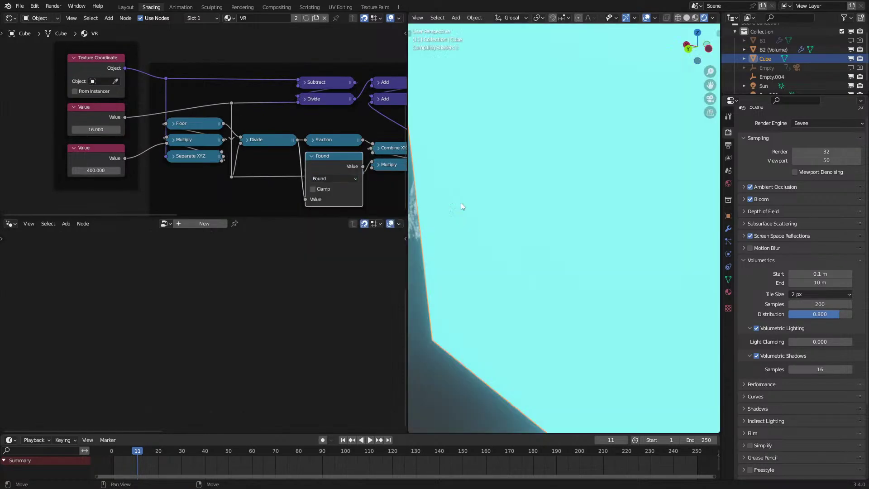
middle_click_drag(565, 202, 607, 190)
key("ctrl+z")
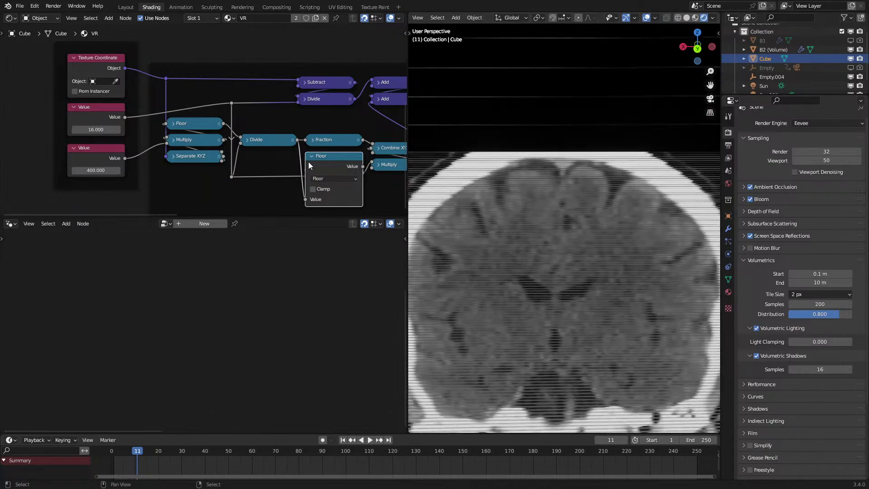
Try Ceil as the operation of the Floor node below Fraction, restore it to Floor and collapse the node.
left_click(330, 179)
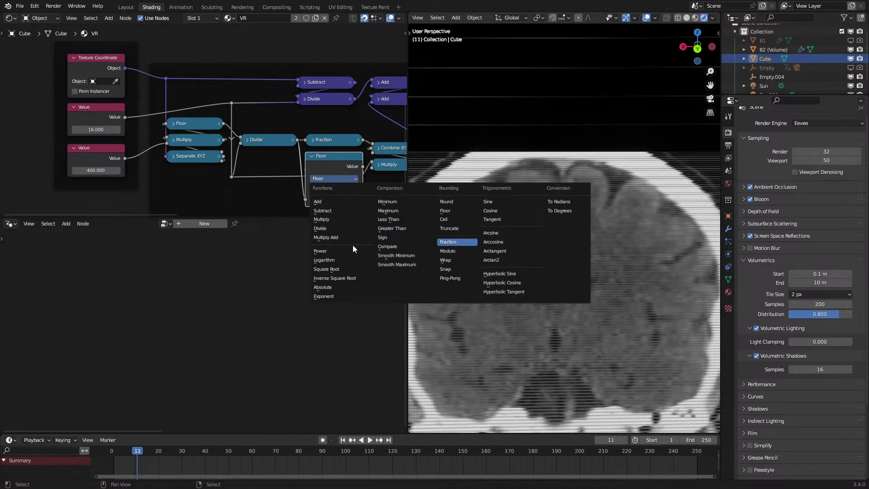
left_click(455, 219)
left_click(333, 178)
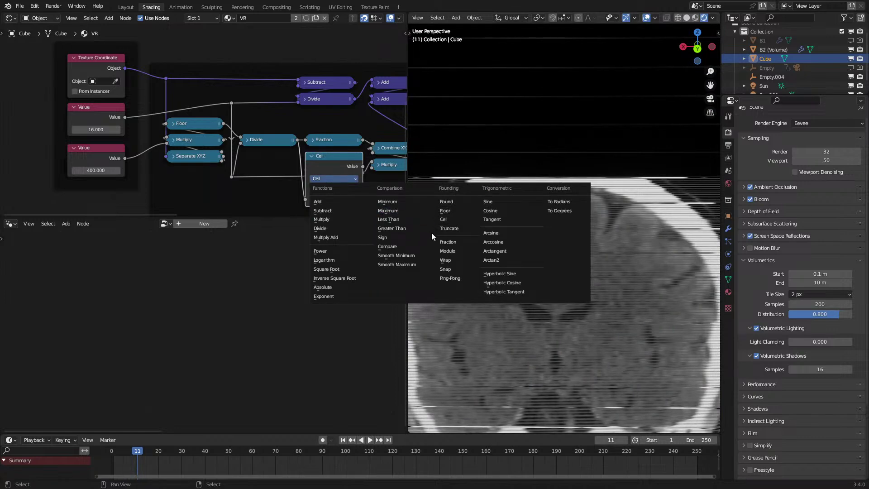
left_click(449, 210)
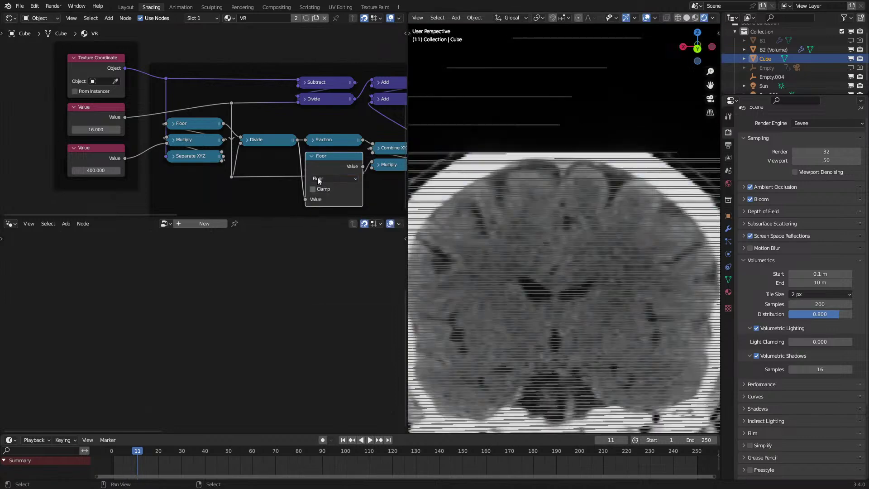
left_click(310, 156)
Add a Math node set to Add below the stacker frame, fed by the output of the first Divide node.
middle_click_drag(569, 170, 608, 154)
scroll(240, 138, "up", 1)
middle_click_drag(241, 137, 175, 118)
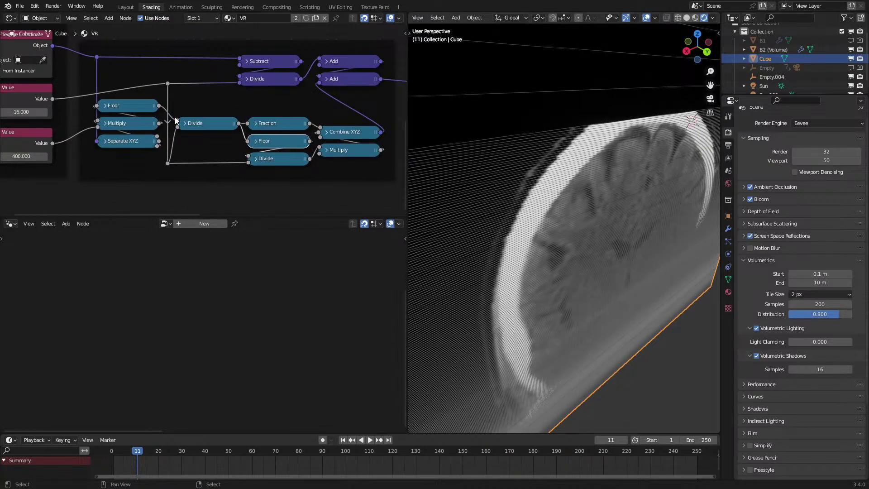
left_click_drag(225, 162, 178, 185)
type("ad")
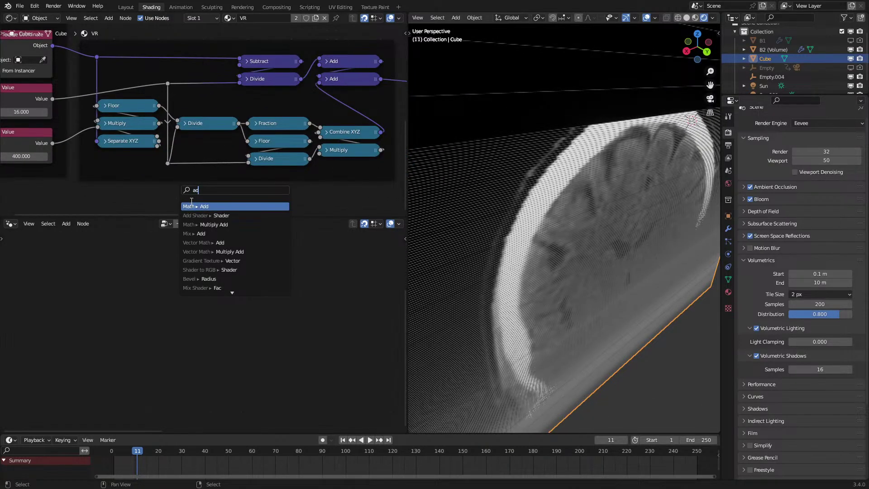
key("Return")
left_click(172, 203)
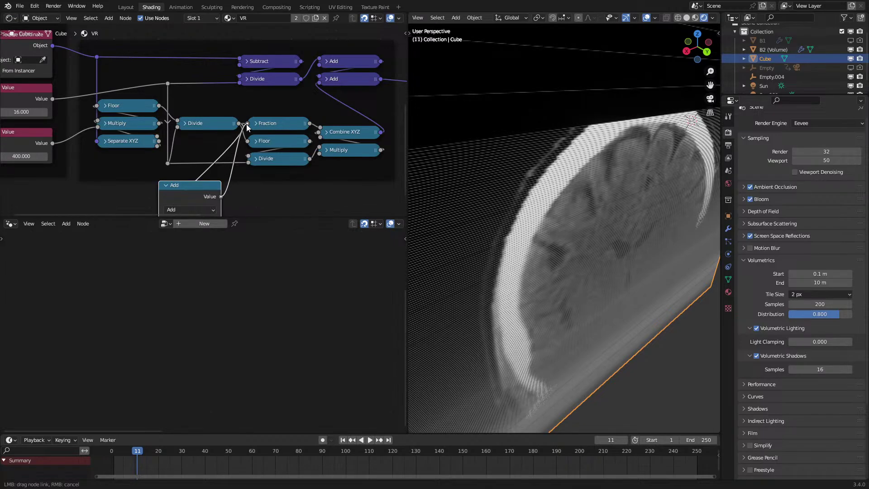
Connect the new Math node to the Fraction node and change its operation to Multiply.
middle_click_drag(246, 128, 261, 84)
mouse_move(205, 197)
left_mouse_down("shift")
mouse_move(195, 197)
mouse_move(206, 198)
left_mouse_up("shift")
left_click(207, 168)
left_click(191, 210)
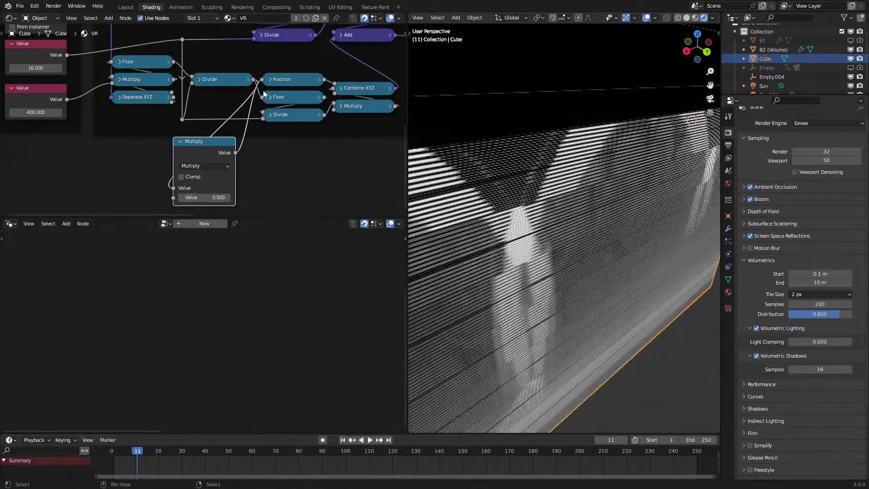
Add a Map Range node beside the new Multiply node, with its Value fed by the first Divide node.
left_click_drag(252, 80, 116, 161)
type("map r")
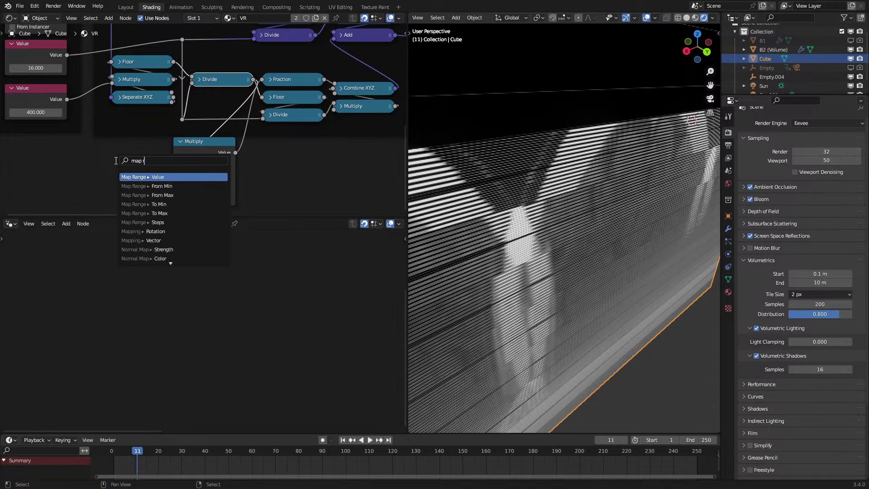
key("Return")
left_click(88, 147)
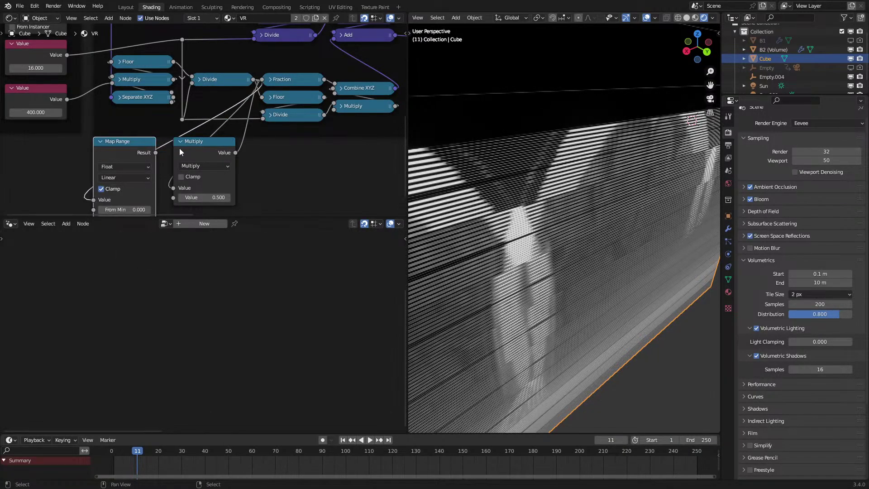
Link the Map Range result to the Floor and Fraction nodes, and remove the added Multiply node.
mouse_move(256, 105)
left_mouse_down()
mouse_move(263, 89)
mouse_move(260, 96)
left_mouse_up()
left_click(201, 149)
key("ctrl+x")
left_click_drag(155, 153, 261, 79)
Turn off Clamp on the Map Range node.
scroll(560, 194, "down", 5)
middle_click_drag(130, 181, 177, 132)
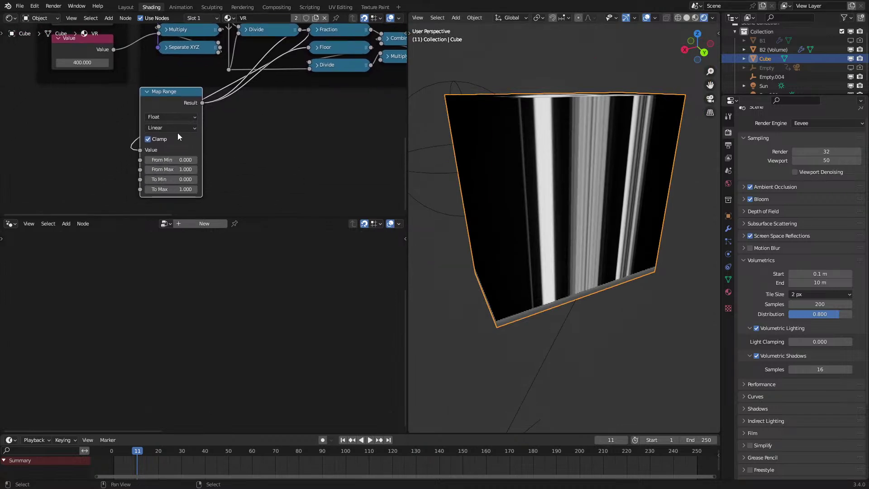
left_click(158, 139)
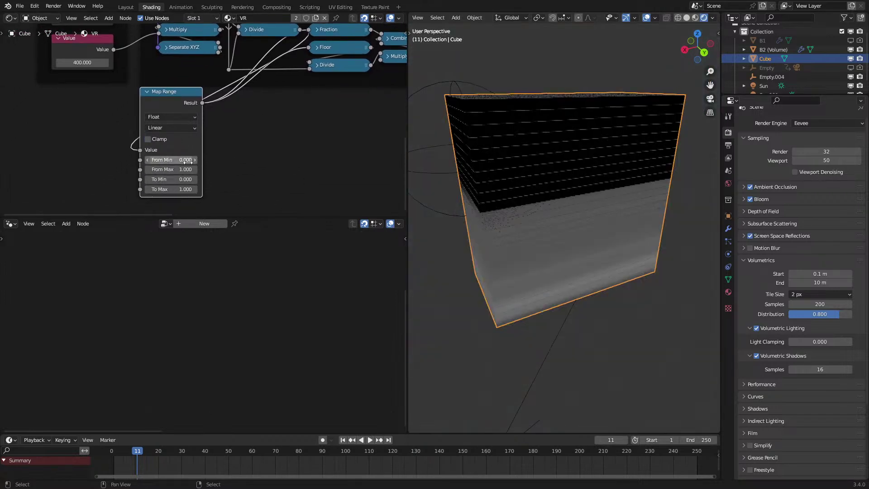
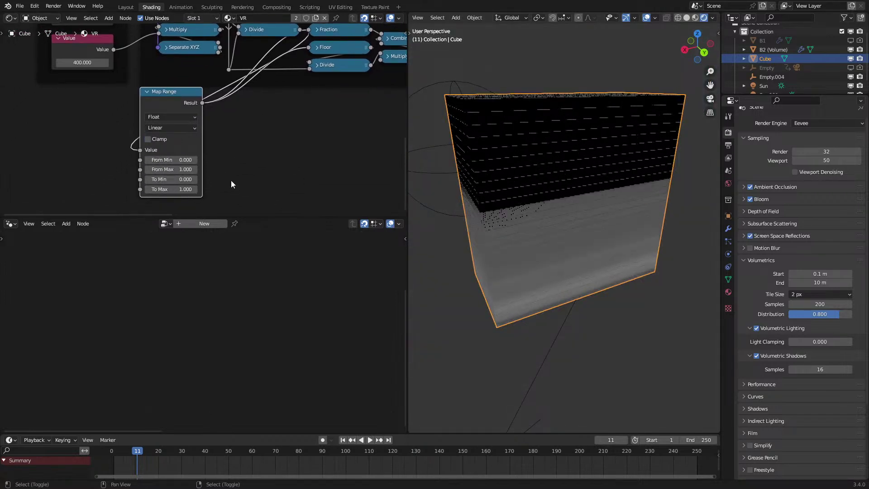
Set the Map Range node's To Min to 0.00001.
scroll(484, 248, "up", 6)
scroll(166, 179, "up", 3)
mouse_move(170, 195)
left_mouse_down("shift")
mouse_move(188, 195)
mouse_move(169, 195)
left_mouse_up("shift")
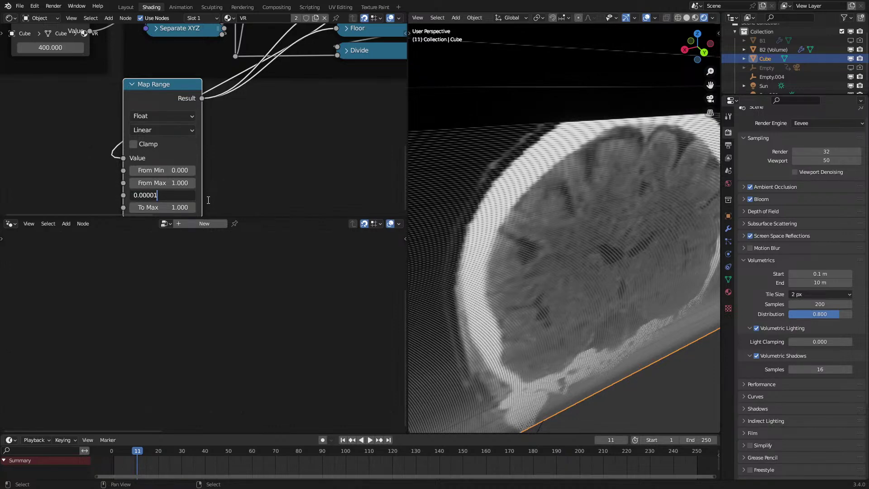
key("Return")
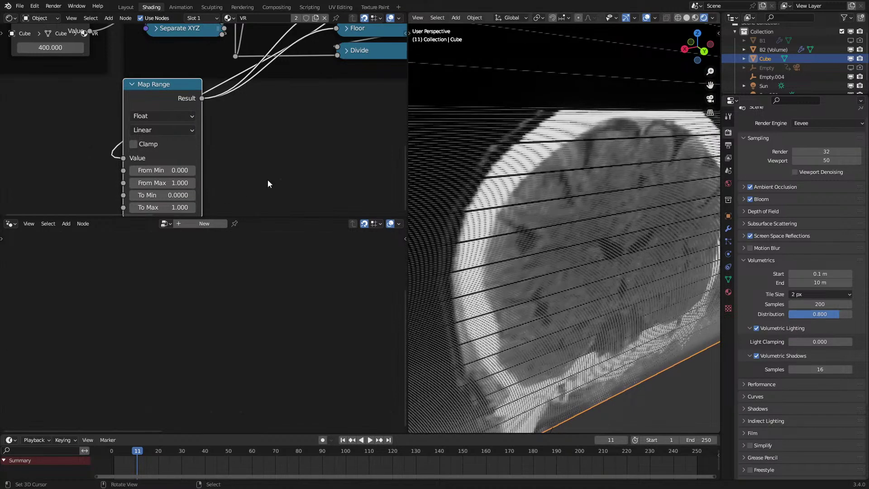
Try a To Max of 0.000 on the Map Range node and restore it to 1.000.
left_click(175, 206)
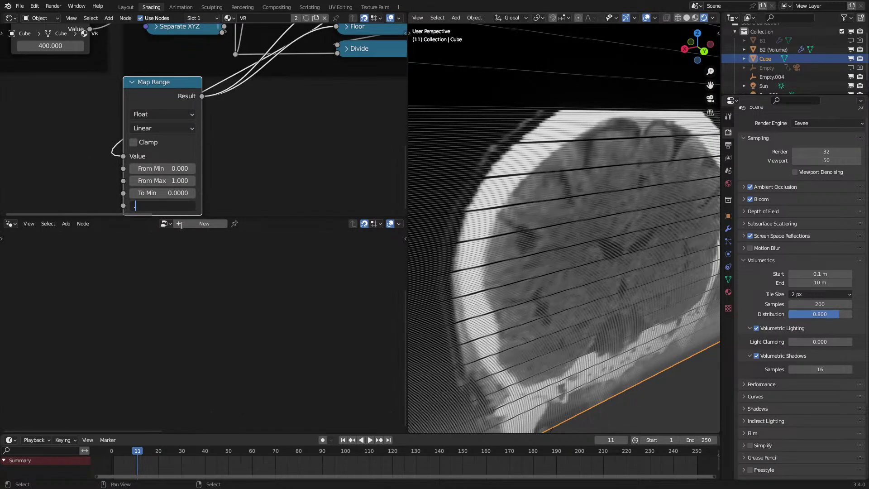
key("Return")
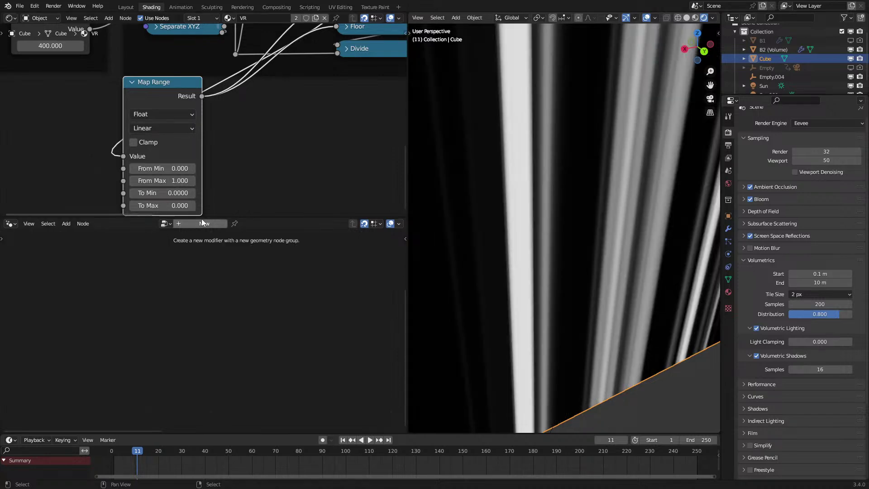
scroll(181, 213, "down", 2)
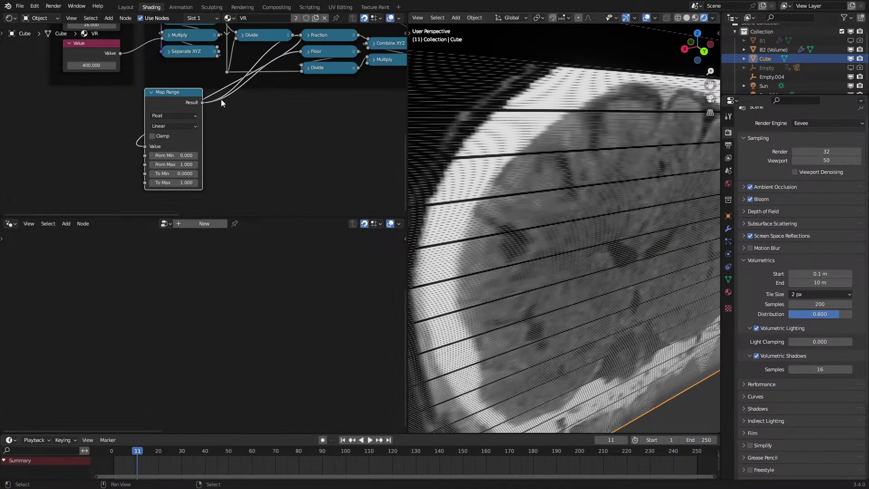
Link the Divide result directly to the Fraction and Floor nodes and delete the Map Range node.
scroll(230, 113, "up", 4)
scroll(248, 112, "up", 2)
left_click_drag(246, 128, 260, 153)
scroll(260, 153, "down", 2)
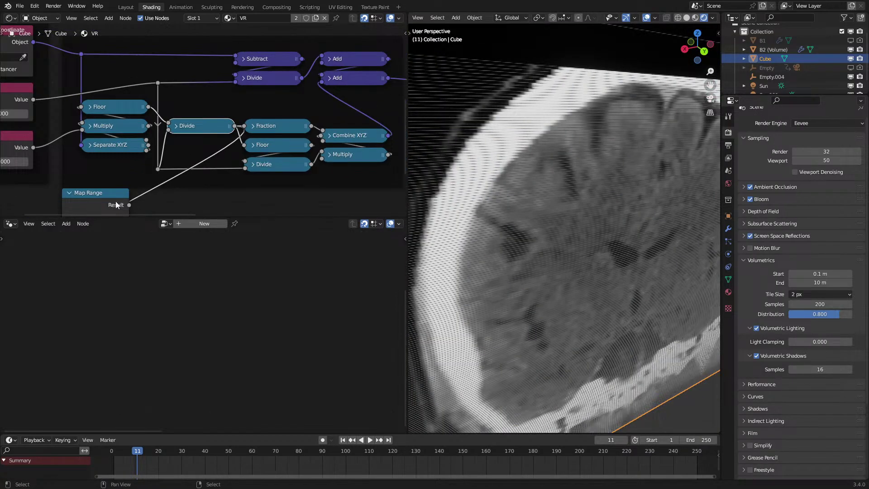
key("x")
Add a Snap math node and link it between the Fraction node and the Combine XYZ node.
scroll(266, 110, "down", 3)
scroll(266, 110, "right", 5)
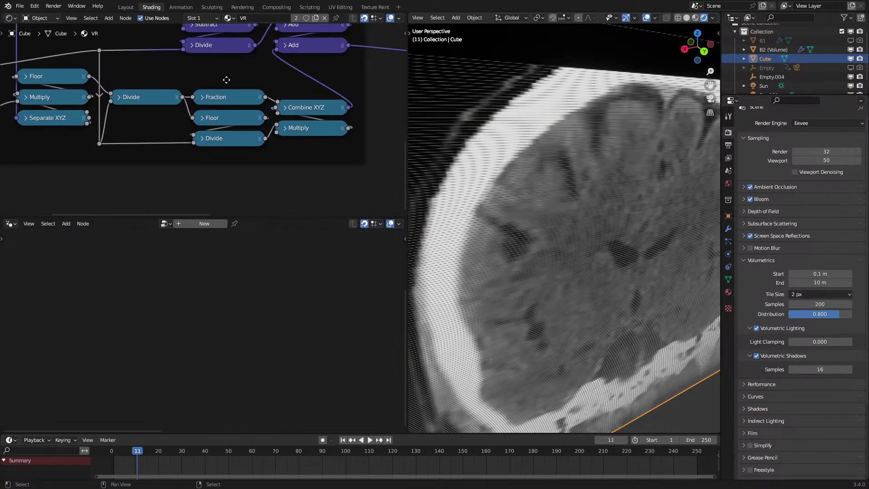
key("shift+a")
type("snap")
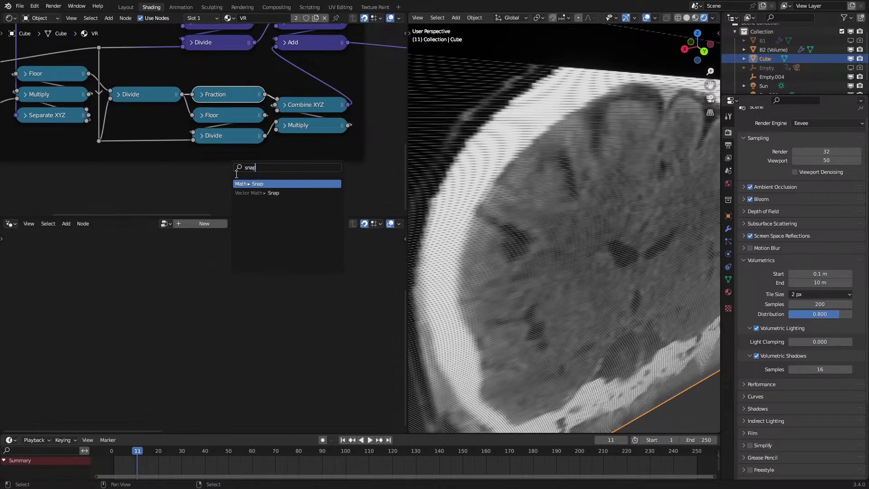
key("Return")
left_click(235, 175)
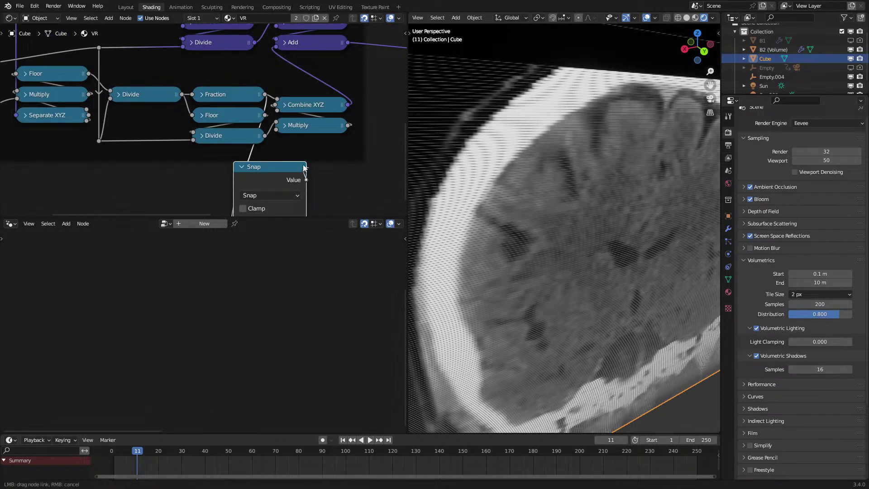
left_click_drag(281, 101, 281, 103)
middle_click_drag(276, 149, 275, 105)
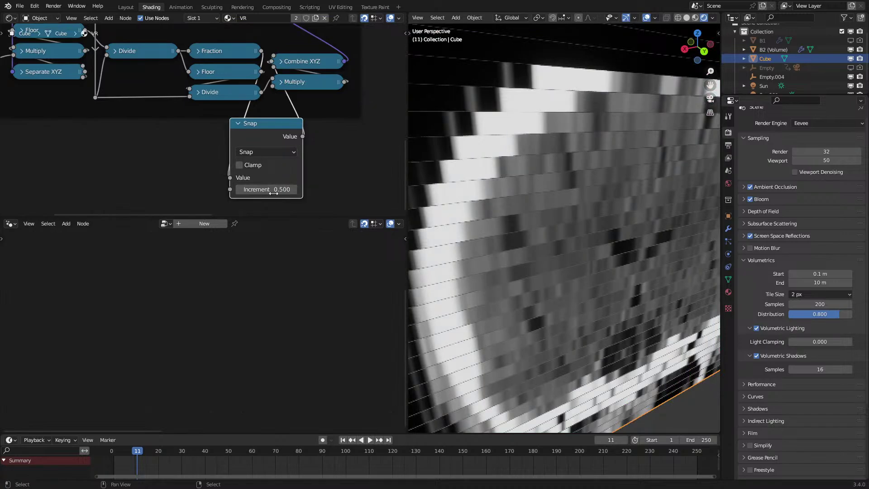
Set the Snap node's Increment to 0.001 and inspect the slices on the cube up close.
left_click_drag(266, 189, 240, 190, "shift")
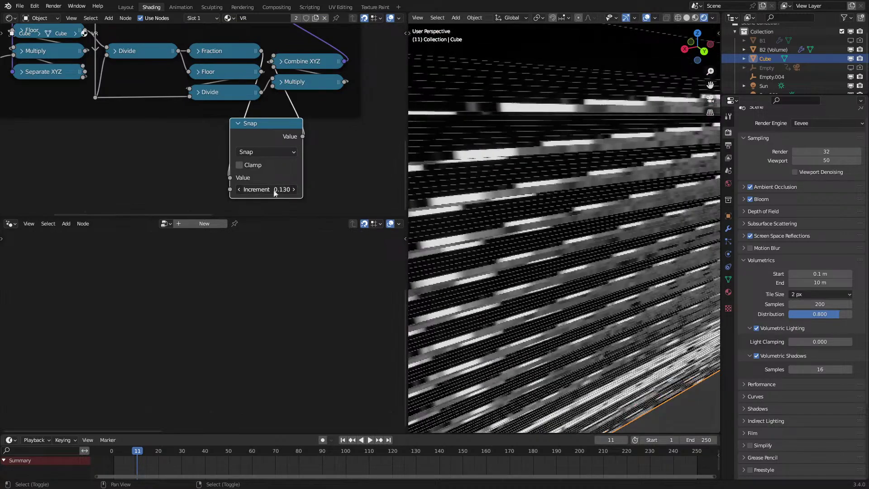
right_click(266, 189)
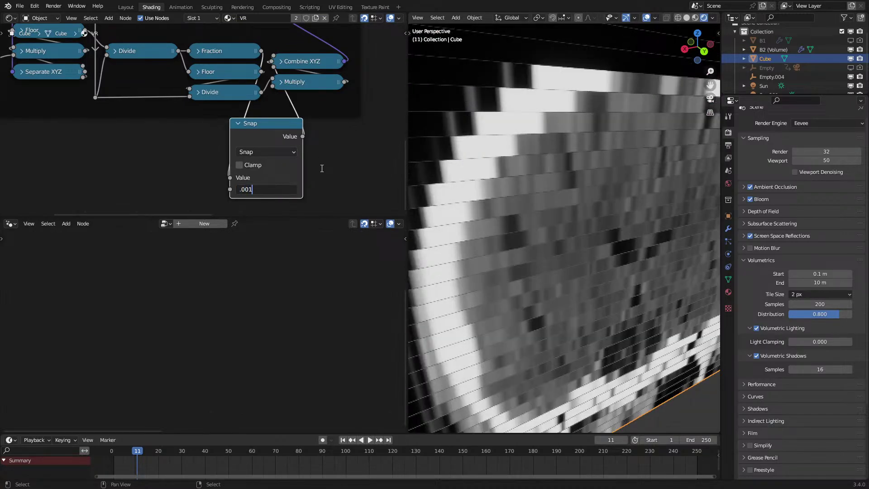
key("Return")
scroll(605, 167, "down", 4)
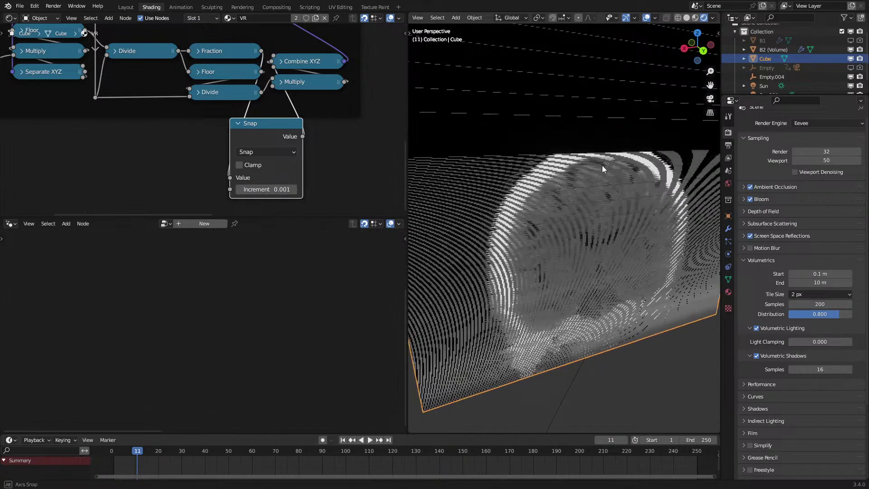
middle_click_drag(606, 167, 593, 152)
scroll(593, 154, "up", 3)
middle_click_drag(545, 177, 604, 209, "shift")
scroll(601, 209, "up", 3)
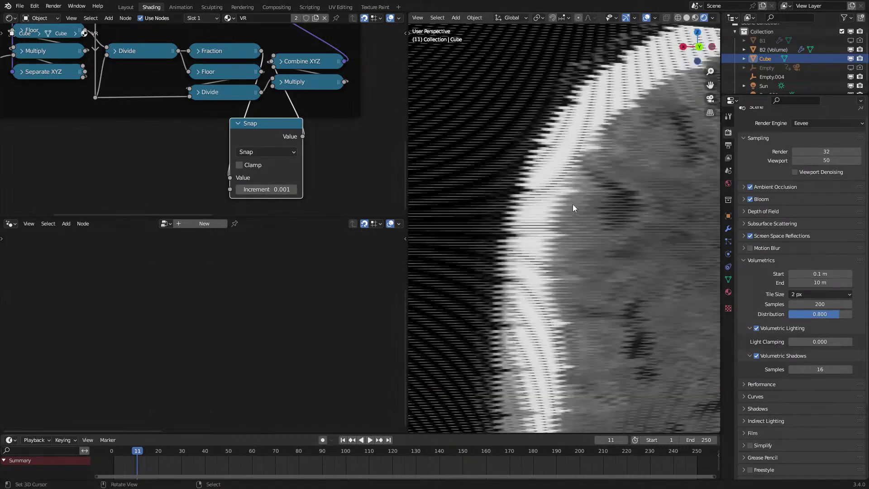
Try a Snap Increment of 0.05 and view the whole front face of the cube.
left_click_drag(266, 189, 280, 191, "shift")
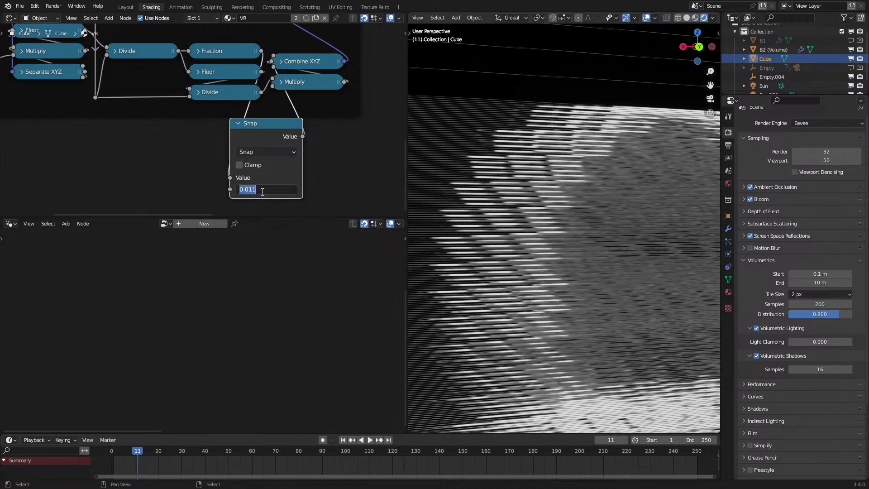
type(".05")
key("Return")
scroll(576, 181, "down", 3)
middle_click_drag(576, 181, 542, 211)
scroll(572, 180, "up", 1)
scroll(571, 178, "down", 2)
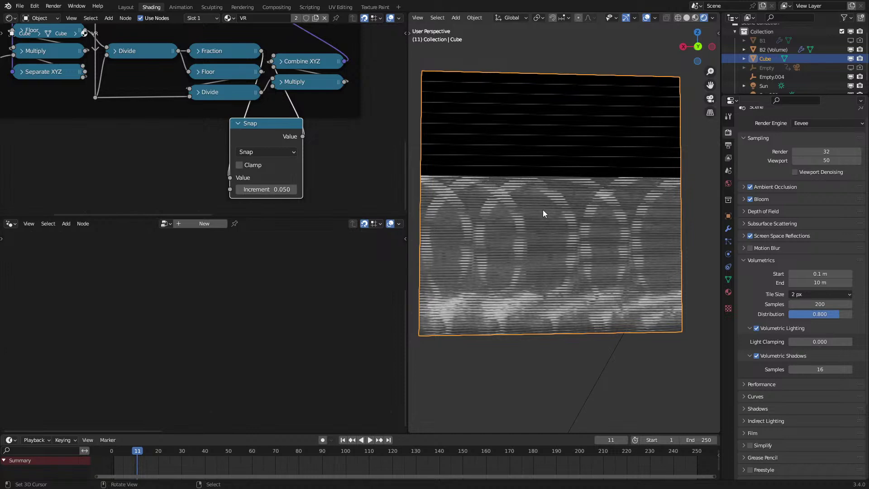
Expand the -1 Multiply node beside Combine XYZ, and add another Multiply node with a value of -1 into the Layer Stacker links.
left_click(277, 83)
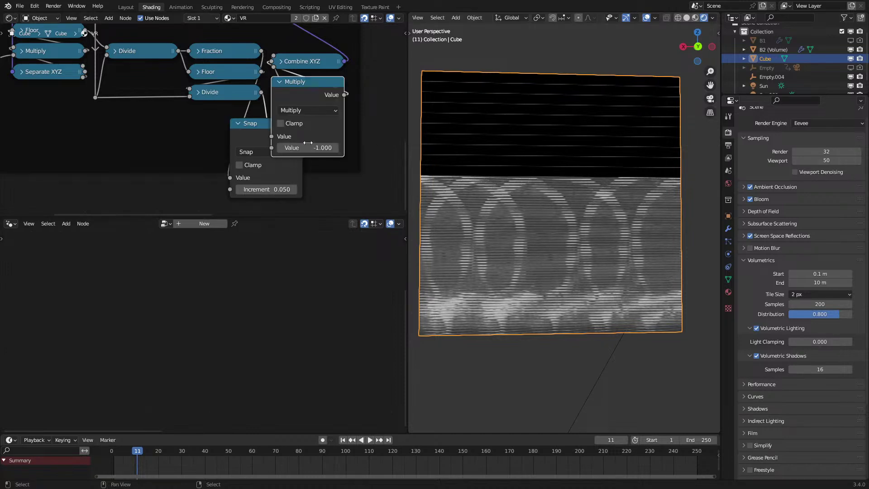
middle_click_drag(246, 123, 249, 124)
scroll(261, 109, "down", 1)
left_click_drag(168, 173, 280, 73)
type("mul")
left_click(204, 195)
left_click(173, 208)
middle_click_drag(189, 160, 207, 105)
left_click_drag(187, 191, 191, 191)
right_click(187, 191)
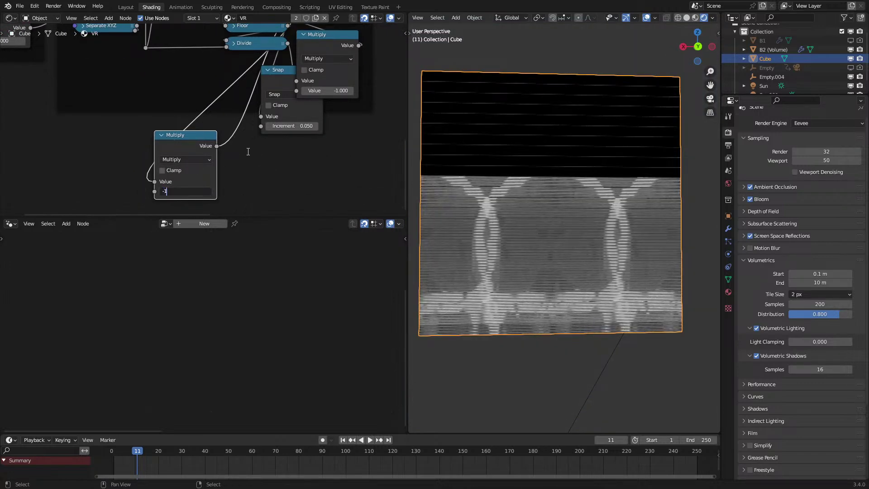
key("Return")
Link the Fraction node straight to Combine XYZ and delete the expanded Multiply node in the Layer Stacker frame.
middle_click_drag(525, 156, 479, 177)
middle_click_drag(310, 49, 283, 138)
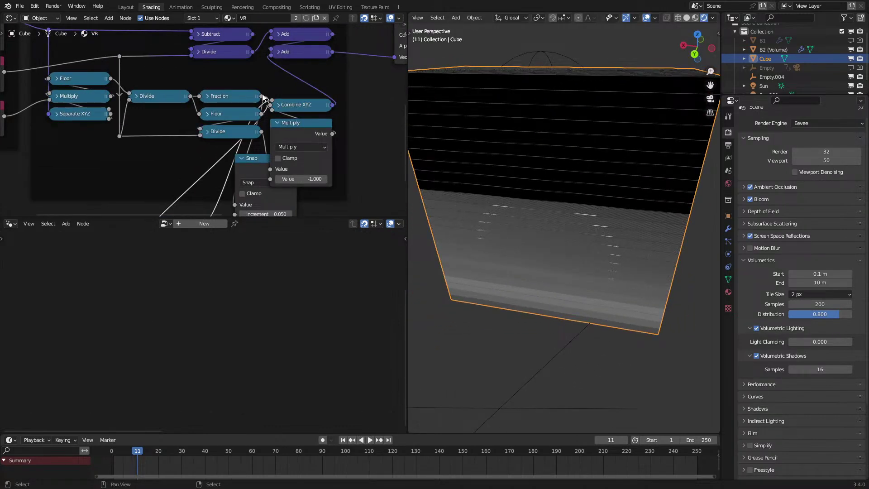
left_click_drag(270, 98, 270, 105)
left_click(292, 128)
key("x")
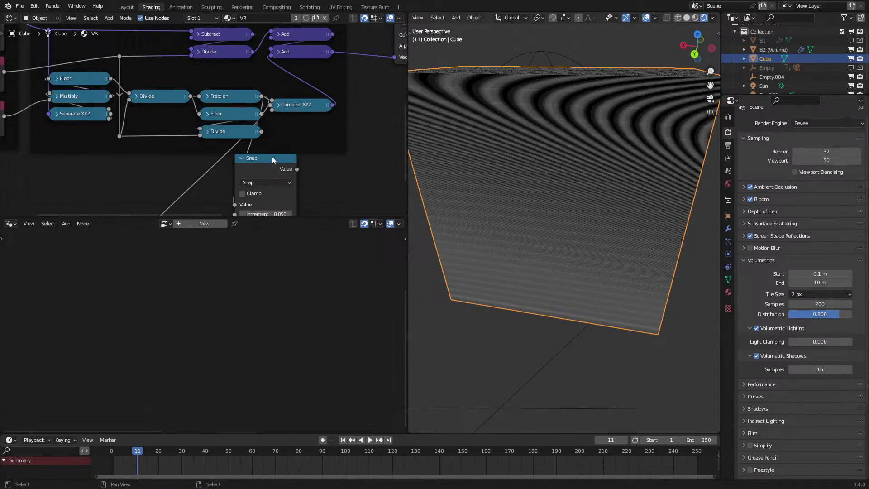
Delete the Snap node and the remaining Multiply node below the Layer Stacker frame.
left_click(275, 156)
key("x")
scroll(194, 183, "down", 3)
left_click(177, 202)
key("x")
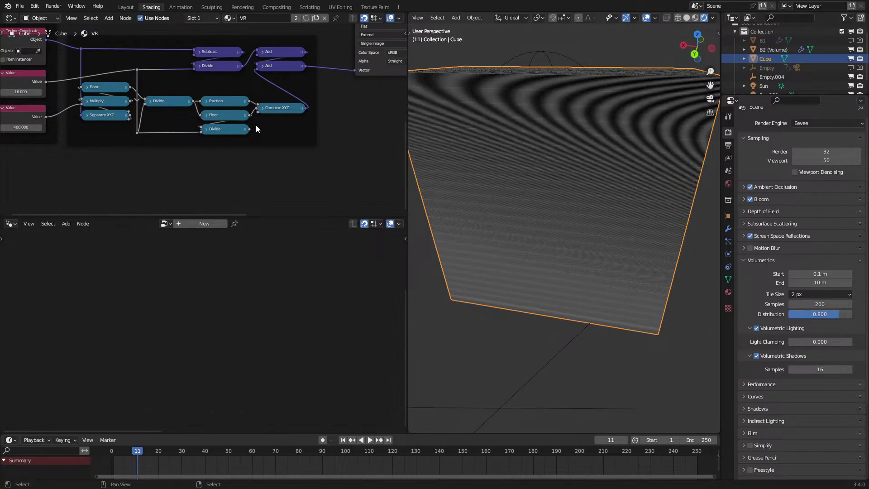
Link the lower Divide node directly to Combine XYZ and inspect the pattern on the cube.
scroll(256, 124, "up", 2)
left_click_drag(263, 111, 266, 108)
mouse_move(529, 150)
middle_mouse_down()
mouse_move(544, 152)
mouse_move(567, 118)
mouse_move(543, 160)
middle_mouse_up()
scroll(542, 160, "up", 6)
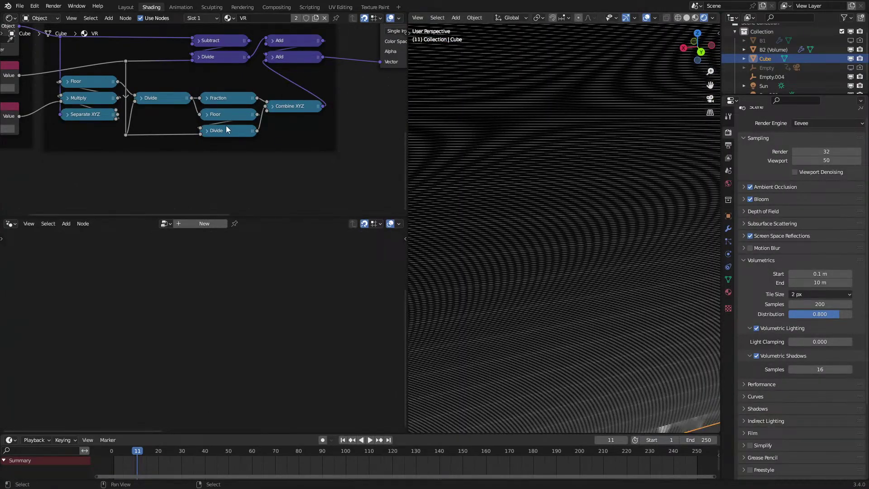
scroll(566, 205, "down", 3)
middle_click_drag(566, 205, 569, 196)
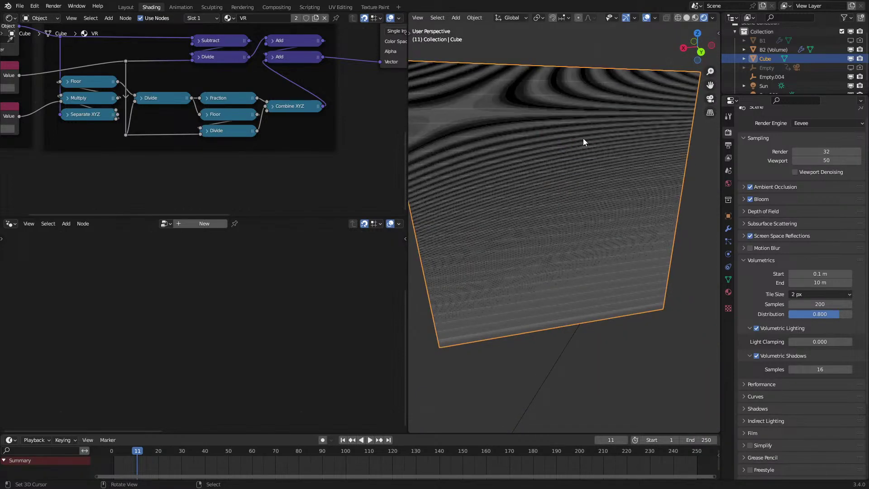
scroll(634, 171, "down", 5)
Bring up the B2 (Volume) geometry nodes for reference and add a Multiply node fed by the material's lower Divide node.
left_click(437, 233)
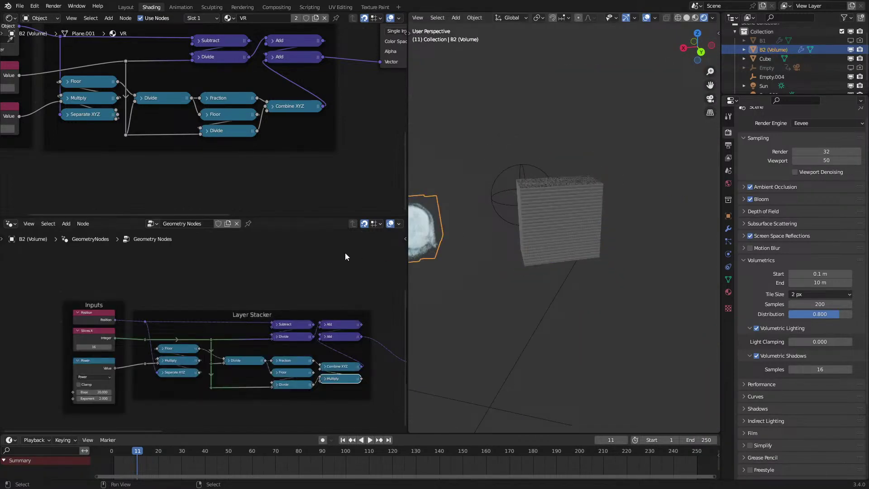
middle_click_drag(327, 262, 305, 255)
scroll(267, 135, "up", 2)
left_click_drag(266, 133, 291, 135)
type("mul")
left_click(324, 152)
left_click(325, 153)
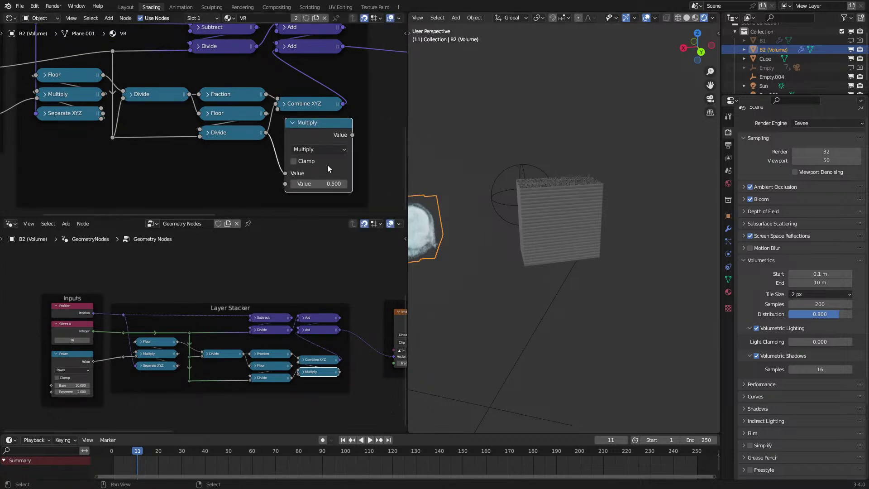
Set the Multiply value to -1, link the node to Combine XYZ, and collapse it.
left_click(331, 186)
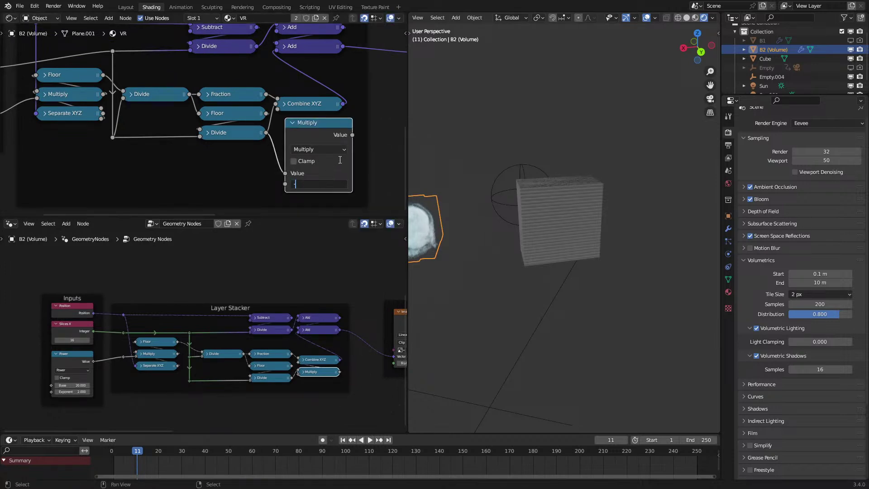
left_click_drag(276, 107, 276, 105)
left_click_drag(307, 130, 297, 128)
left_click(285, 123)
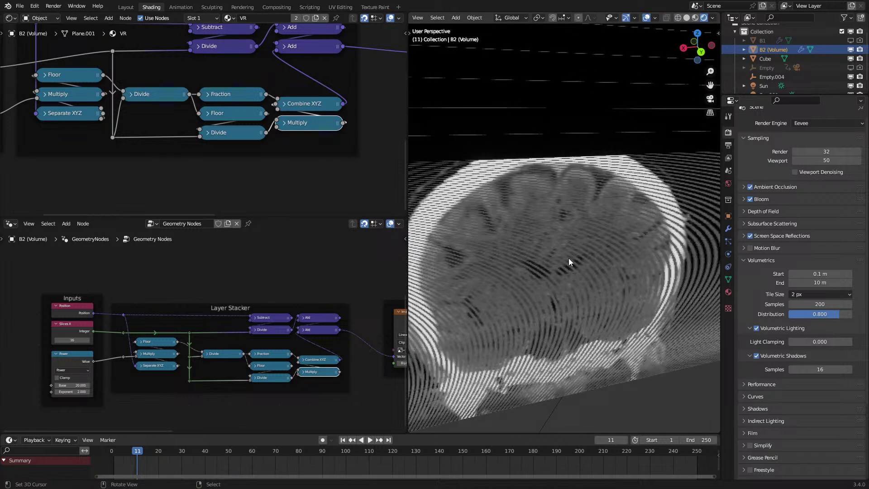
Switch the render engine to Cycles and view the brain slice on the cube from another angle.
left_click(819, 123)
left_click(809, 155)
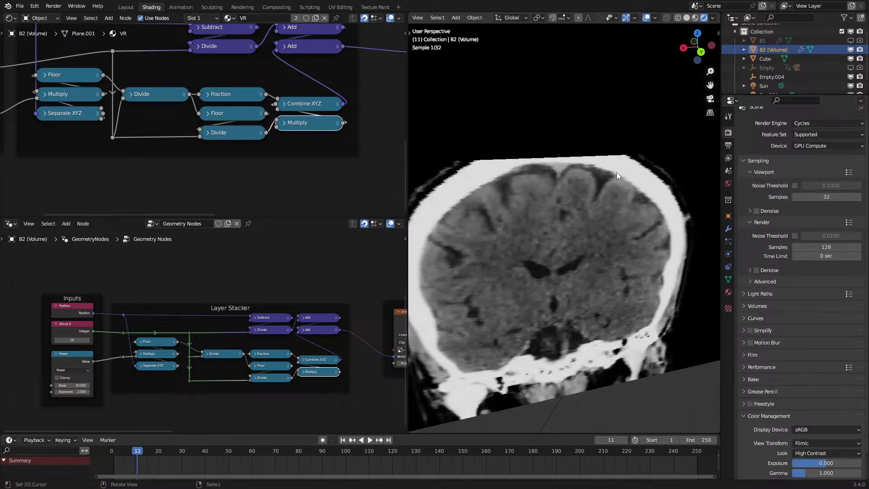
middle_click_drag(616, 172, 563, 145)
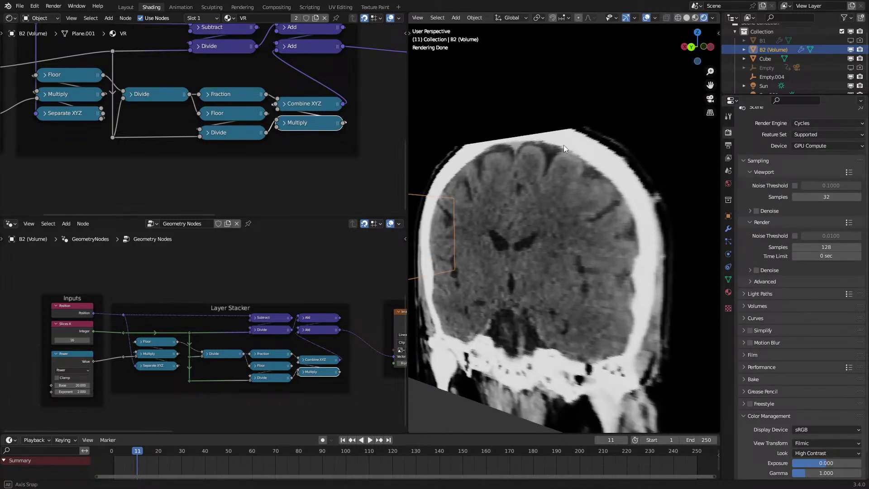
Check the settings of the Multiply and Fraction nodes in the Layer Stacker against the slice on the cube.
middle_click_drag(221, 135, 218, 161)
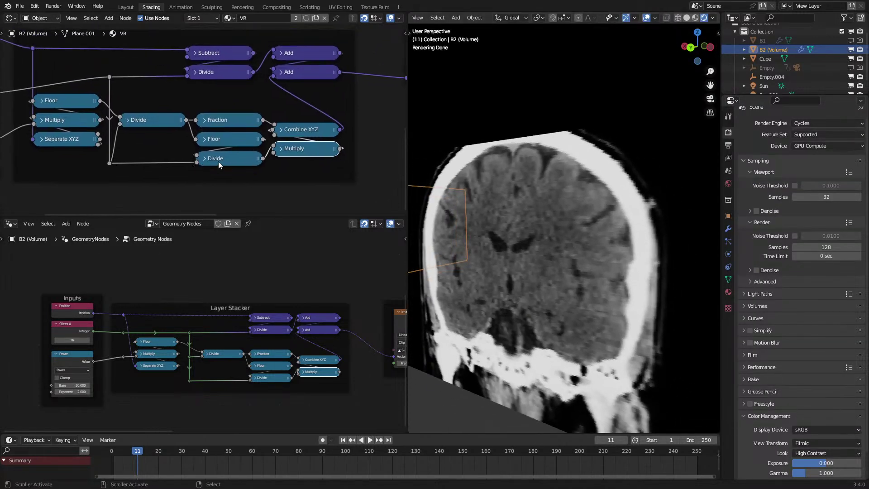
left_click(276, 148)
middle_click_drag(299, 207, 302, 189)
mouse_move(310, 192)
left_mouse_down()
mouse_move(301, 193)
mouse_move(310, 192)
left_mouse_up()
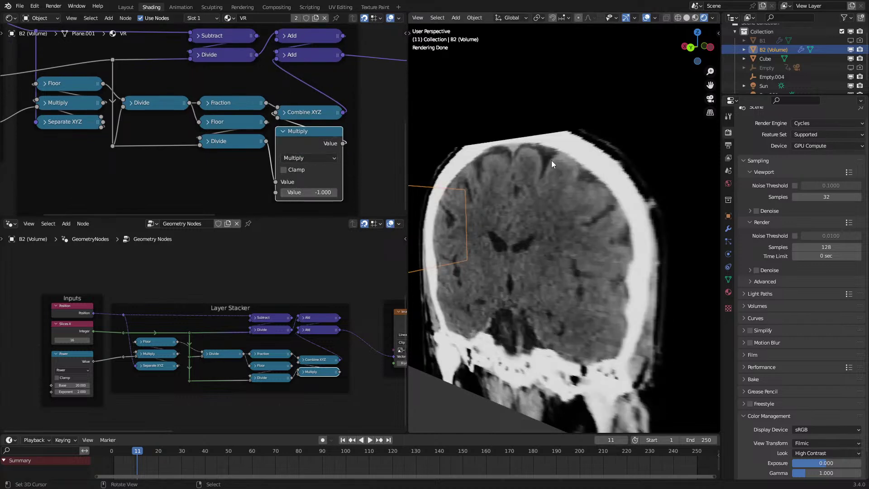
middle_click_drag(527, 167, 524, 167)
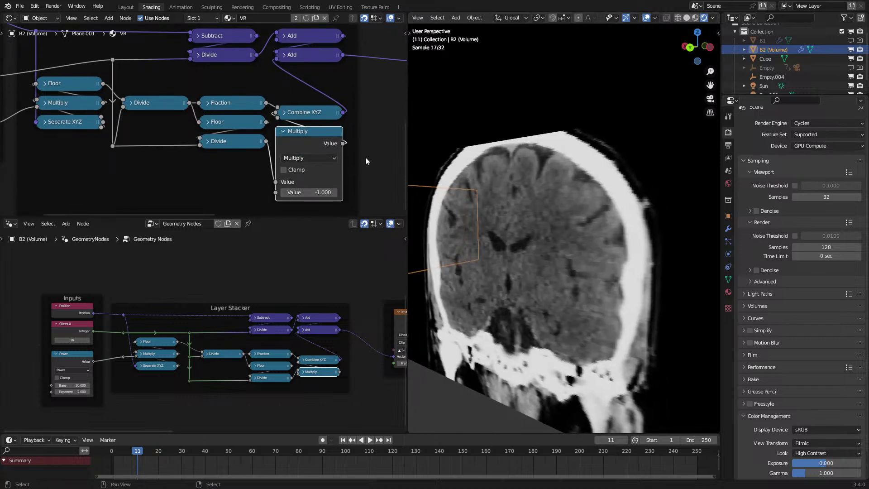
left_click(280, 131)
left_click(208, 103)
left_click(208, 103)
Select the cube and clear its Principled BSDF node out of the space before the Material Output.
middle_click_drag(546, 167, 583, 194)
left_click(672, 188)
left_click(621, 164)
scroll(273, 104, "down", 5)
middle_click_drag(353, 93, 200, 159)
middle_click_drag(270, 115, 171, 139)
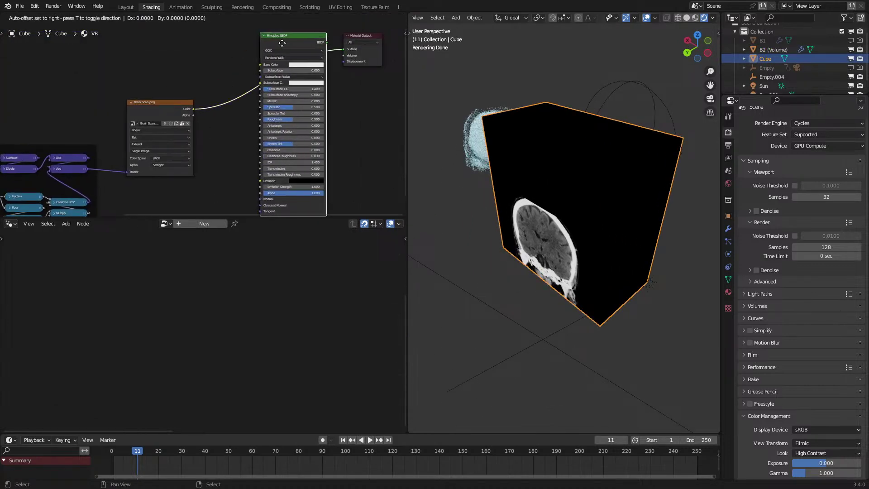
Add a Principled Volume shader node after the Brain Scan image texture.
scroll(240, 97, "up", 2)
key("shift+a")
mouse_move(212, 107)
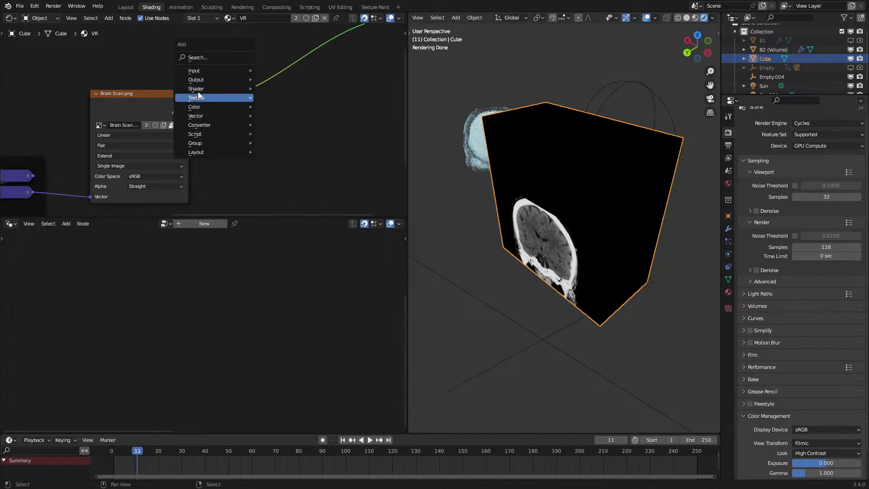
mouse_move(199, 89)
left_click(297, 184)
left_click_drag(188, 103, 233, 141)
type("mul")
key("Return")
left_click(237, 149)
key("x")
Position the Principled Volume node near the Material Output and add a Math node set to Add before it.
left_click(295, 115)
scroll(295, 114, "down", 3)
left_click_drag(295, 115, 340, 95)
key("q")
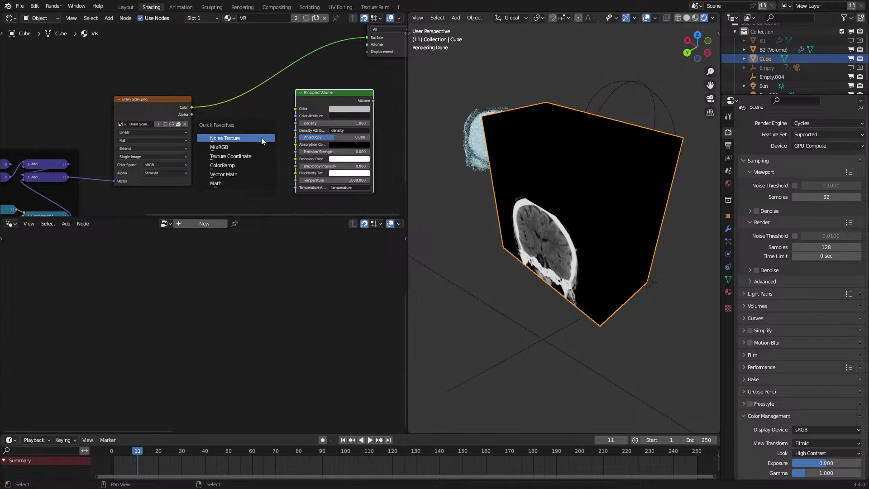
left_click(240, 183)
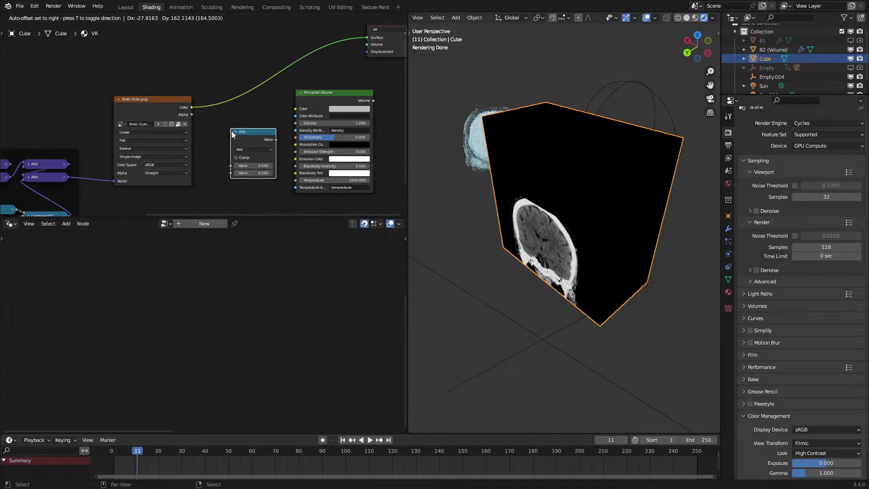
left_click(248, 143)
left_click(242, 148)
Link the Brain Scan color through the Add node to Principled Volume's Density, and connect that shader to the Material Output.
left_click_drag(192, 107, 230, 165)
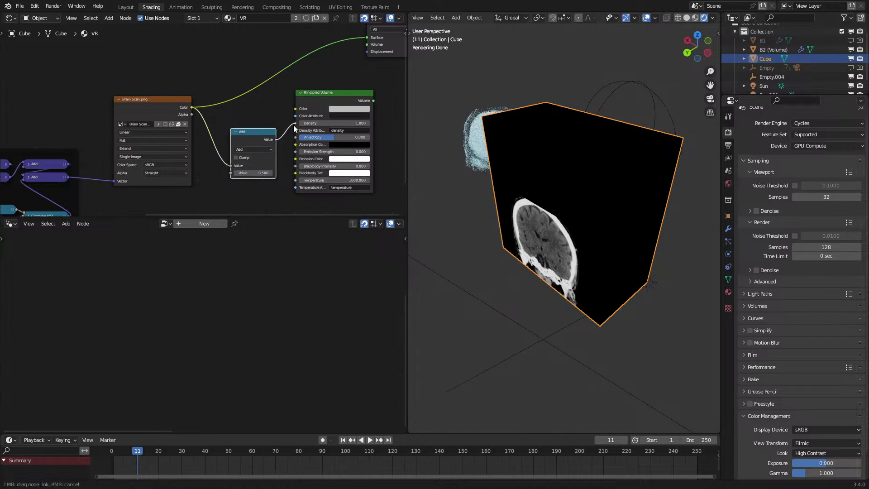
left_click_drag(294, 128, 295, 124)
left_click(352, 97, "ctrl+shift")
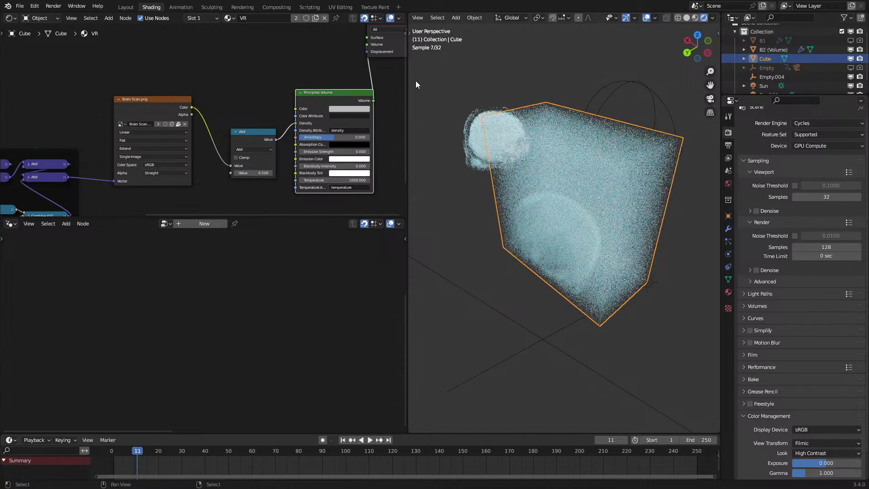
Raise the Add node's second value to thicken the volume density.
scroll(256, 144, "up", 2)
left_click_drag(257, 144, 257, 125)
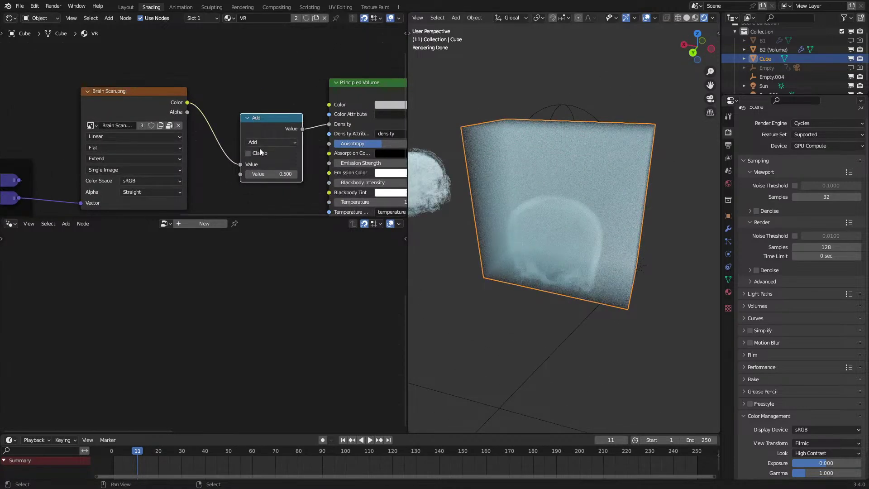
left_click_drag(272, 174, 288, 174, "ctrl")
Move the Brain Scan texture and the Layer Stacker nodes away from the Add node to make room.
scroll(179, 116, "down", 4)
middle_click_drag(181, 114, 258, 104)
left_click(207, 93)
left_click_drag(208, 93, 197, 101)
scroll(196, 102, "down", 3)
middle_click_drag(122, 93, 168, 92)
left_click_drag(34, 95, 276, 201)
key("g")
left_click(229, 162)
scroll(272, 150, "up", 3)
middle_click_drag(290, 129, 221, 150)
Insert a ColorRamp between the Brain Scan texture and the Add node, with the black stop at about 0.47.
scroll(220, 151, "up", 6)
key("q")
left_click(181, 132)
left_click(175, 148)
left_click_drag(174, 158, 218, 152)
Change the math node feeding Density from Add to Multiply, and move the ColorRamp's black stop to position 0.
left_click(302, 144)
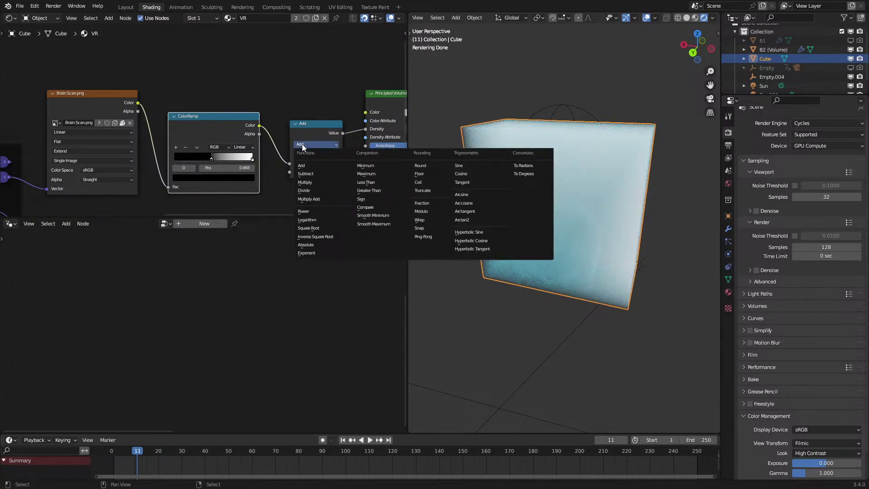
key("m")
left_click_drag(212, 159, 140, 167)
scroll(458, 224, "up", 4)
middle_click_drag(458, 224, 456, 204)
scroll(539, 198, "down", 4)
In Edit Mode, move the selected cube face 0.5 m along the global Y axis to lengthen the cube, and return to Object Mode.
key("Tab")
middle_click_drag(541, 200, 549, 258)
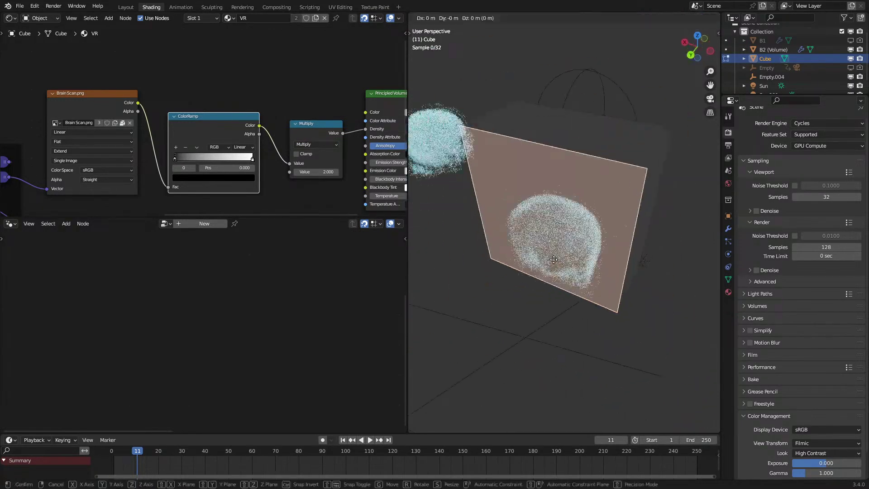
key("g")
key("y")
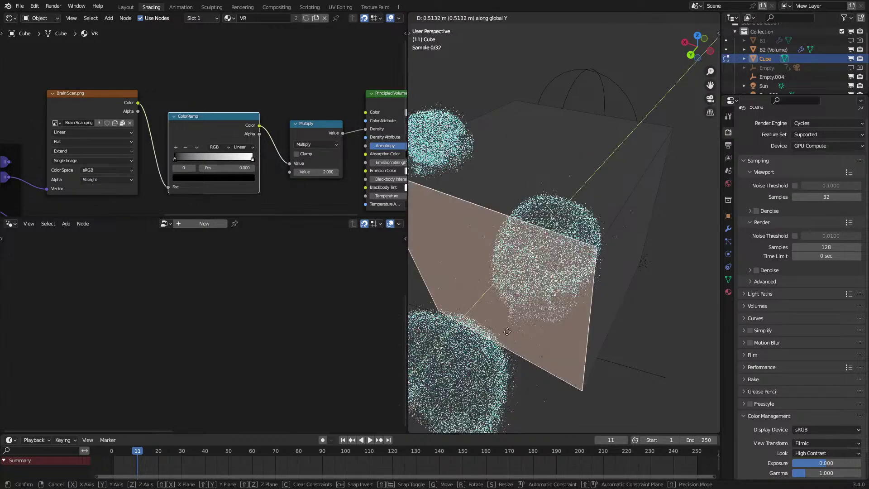
type(".5")
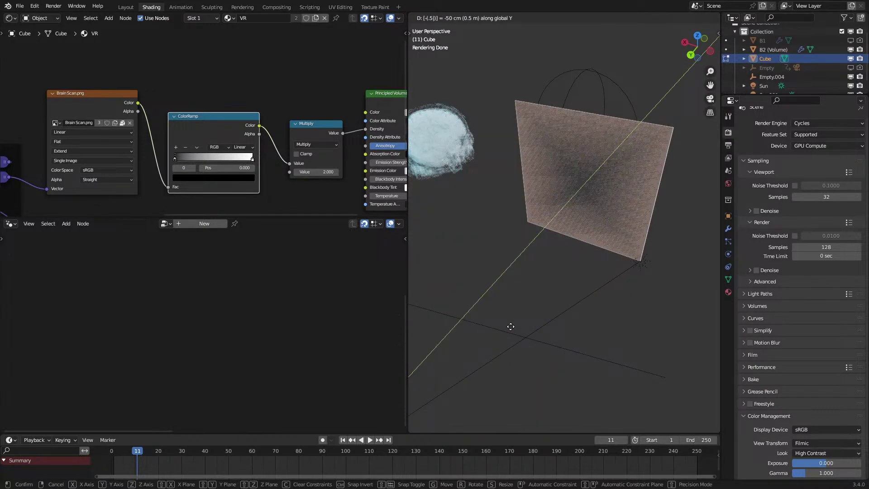
key("minus")
key("Return")
key("Tab")
middle_click_drag(618, 302, 626, 224)
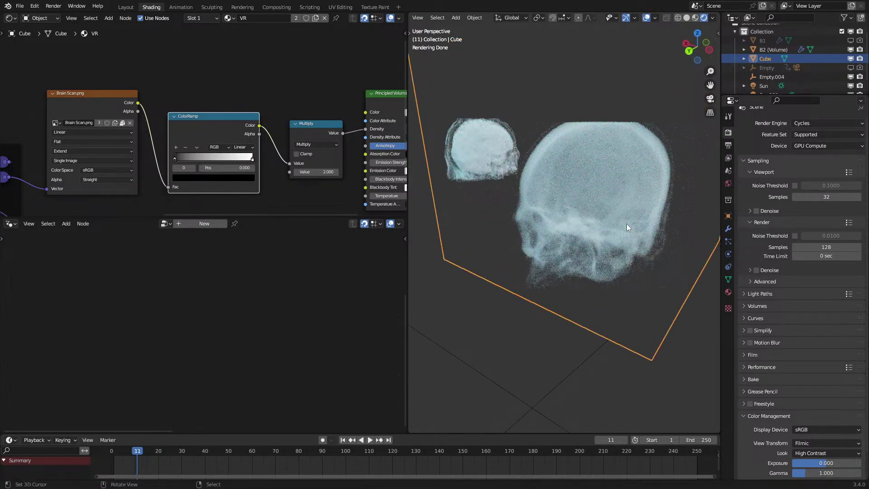
Switch the render engine to Eevee and set the ColorRamp stops to positions 0 and 1.
left_click(823, 121)
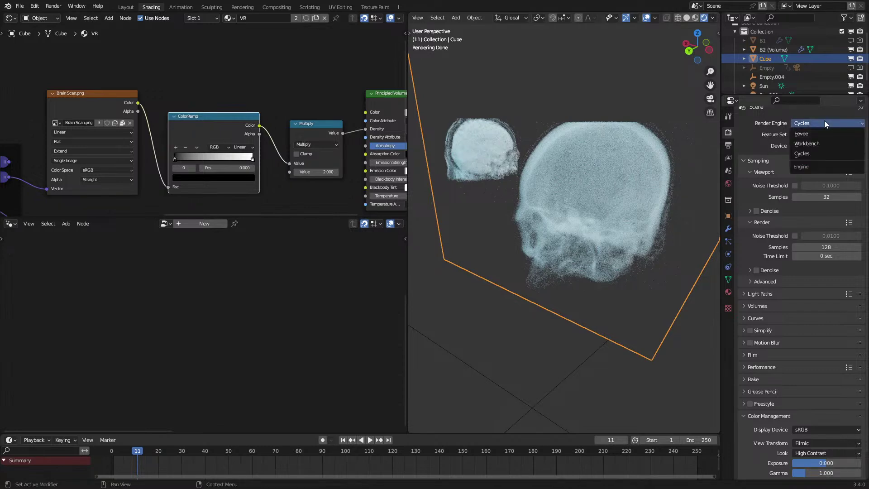
left_click(816, 133)
middle_click_drag(624, 169, 583, 171)
mouse_move(251, 158)
left_mouse_down()
mouse_move(209, 159)
mouse_move(266, 162)
left_mouse_up()
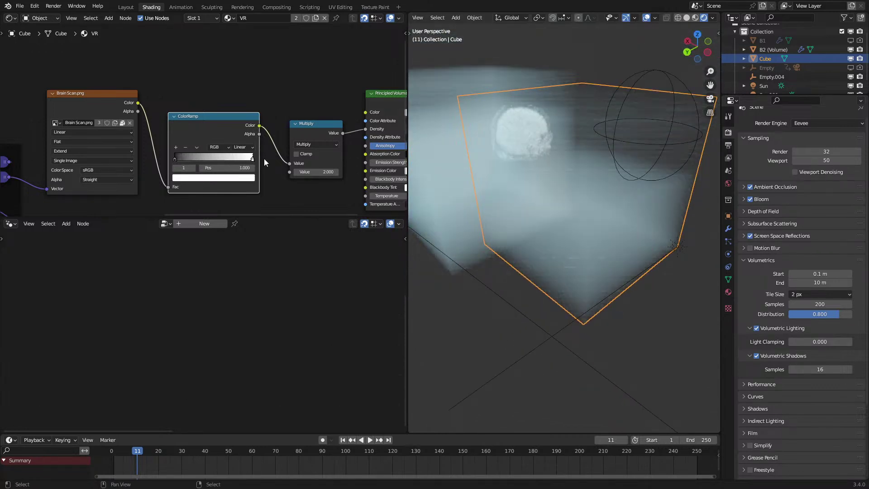
mouse_move(181, 156)
left_mouse_down()
mouse_move(208, 161)
mouse_move(174, 167)
left_mouse_up()
Try feeding the Texture Coordinate's Object output directly into the Brain Scan texture's Vector, and restore the Layer Stacker link.
scroll(201, 156, "down", 1)
middle_click_drag(114, 128, 188, 119)
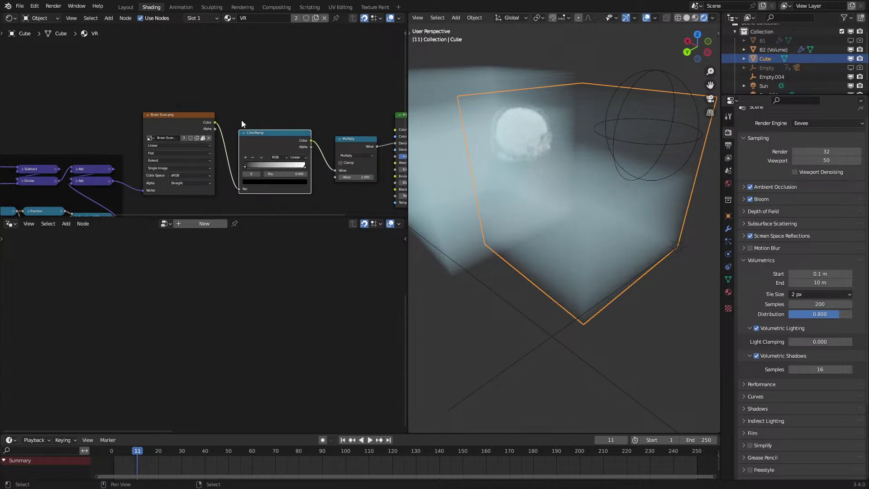
middle_click_drag(240, 120, 156, 145)
left_click_drag(130, 146, 311, 167)
key("ctrl+z")
middle_click_drag(95, 136, 252, 79)
middle_click_drag(80, 153, 204, 144)
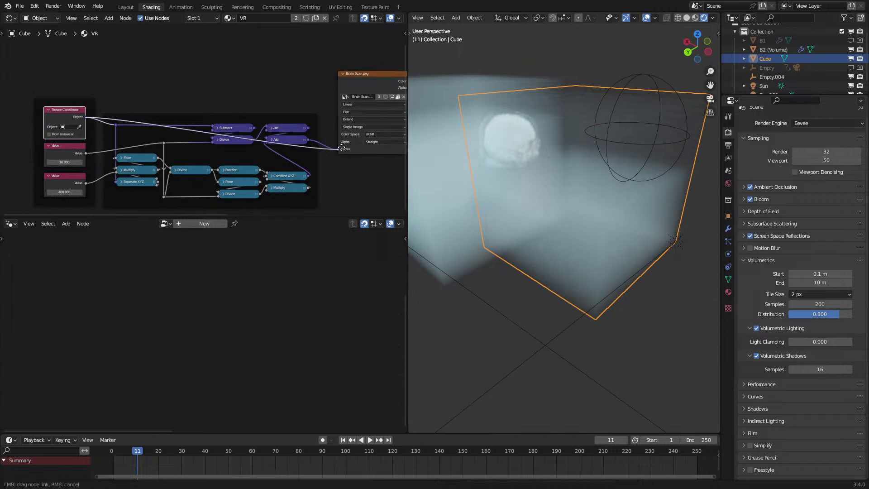
left_click_drag(341, 147, 340, 149)
middle_click_drag(558, 153, 560, 177)
middle_click_drag(321, 133, 280, 134)
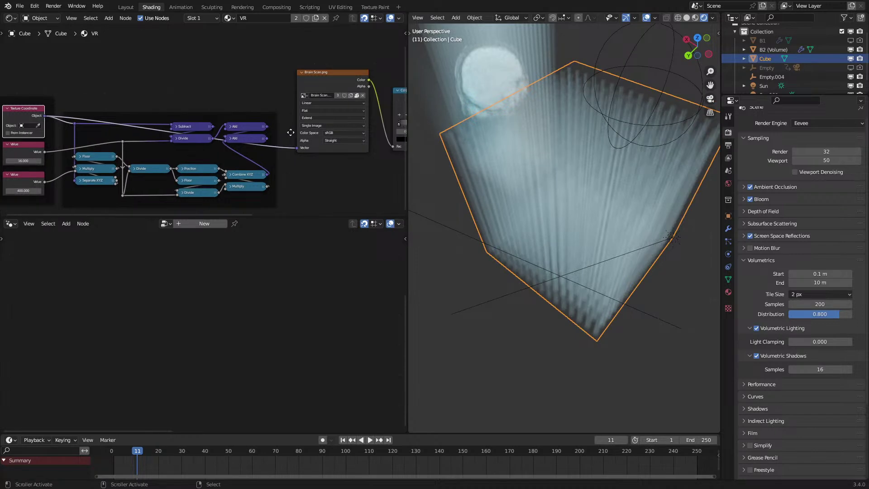
middle_click_drag(556, 149, 586, 145)
scroll(369, 113, "down", 2)
middle_click_drag(329, 167, 246, 144)
middle_click_drag(190, 151, 301, 103)
mouse_move(646, 164)
middle_mouse_down()
mouse_move(642, 129)
mouse_move(638, 161)
middle_mouse_up()
scroll(251, 143, "up", 5)
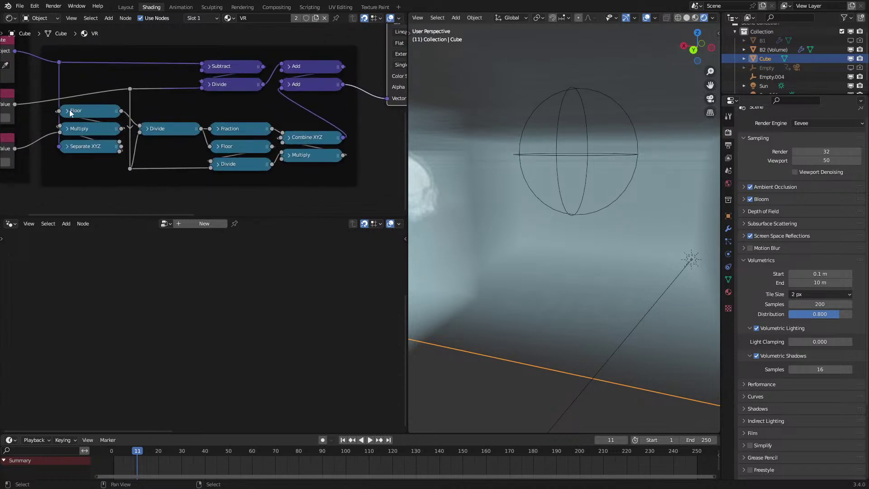
Try Round and Ceil in place of the Layer Stacker's first Floor operation, and set it back to Floor.
left_click(68, 111)
left_click(83, 135)
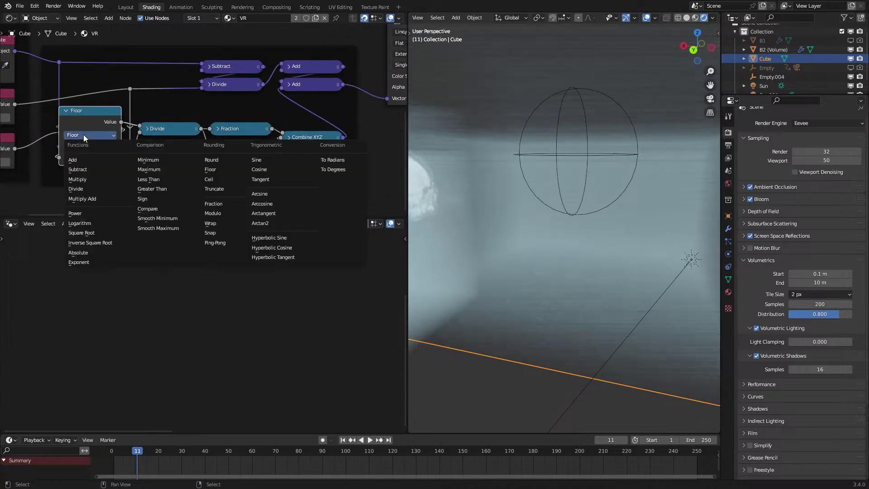
left_click(229, 159)
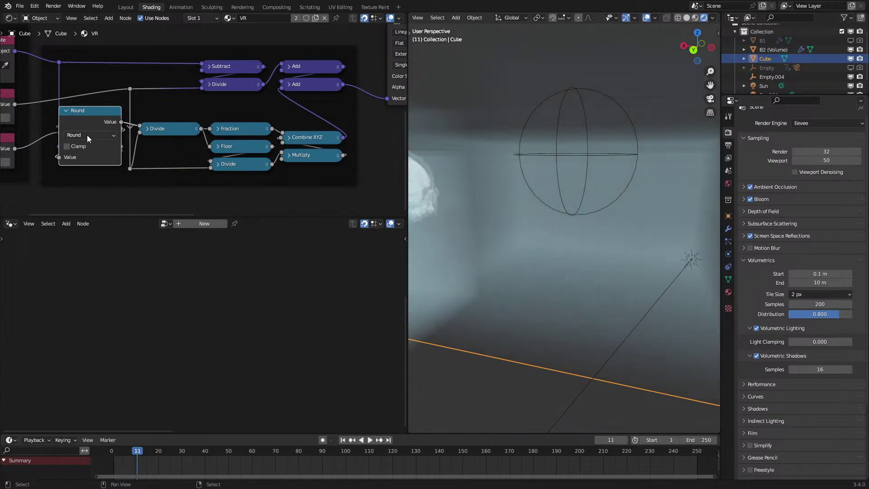
left_click(87, 135)
left_click(227, 178)
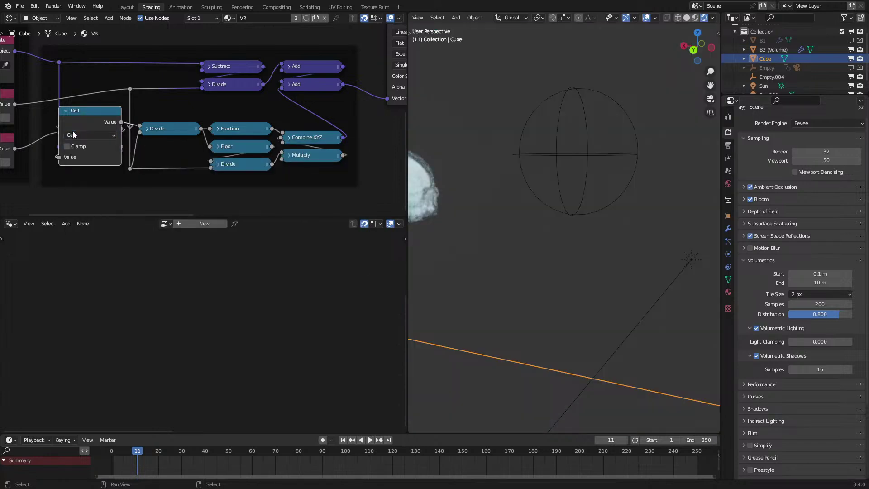
left_click(79, 133)
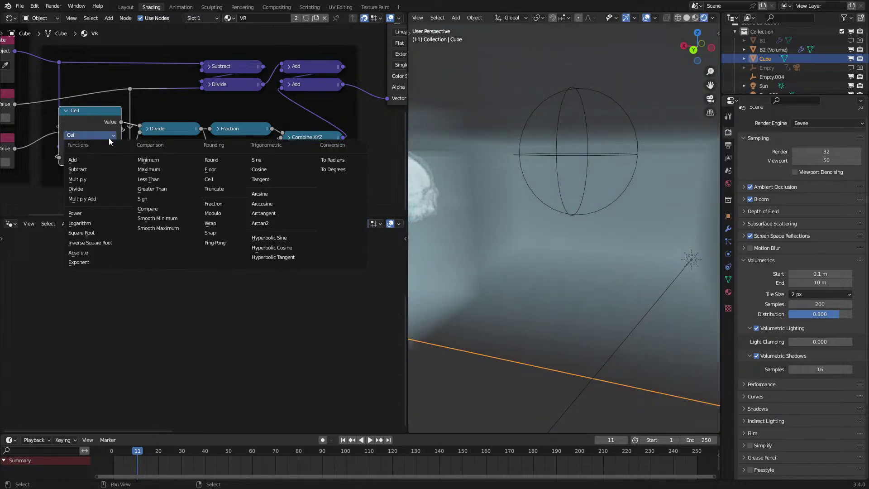
left_click(216, 169)
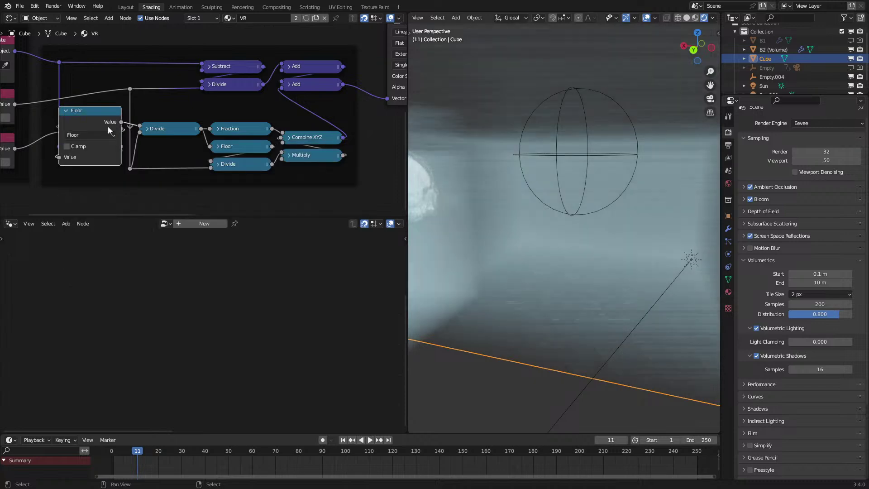
left_click(67, 110)
Switch the render engine back to Cycles and set the Multiply node's value to 50 for a denser volume.
left_click(822, 125)
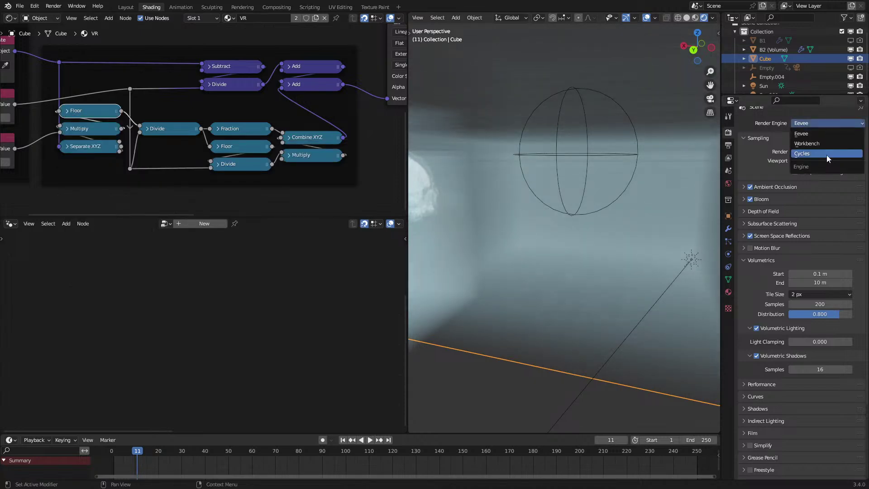
left_click(826, 155)
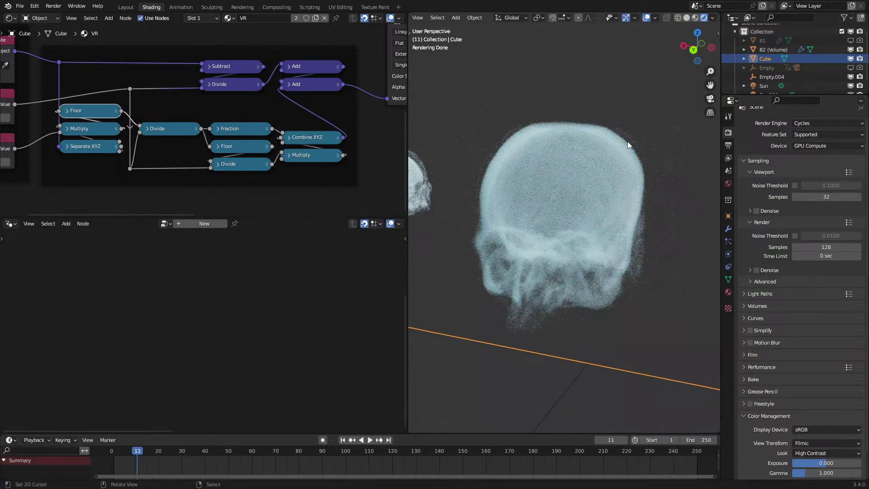
scroll(272, 104, "down", 6)
middle_click_drag(272, 104, 149, 165)
scroll(318, 147, "up", 6)
middle_click_drag(321, 149, 170, 141)
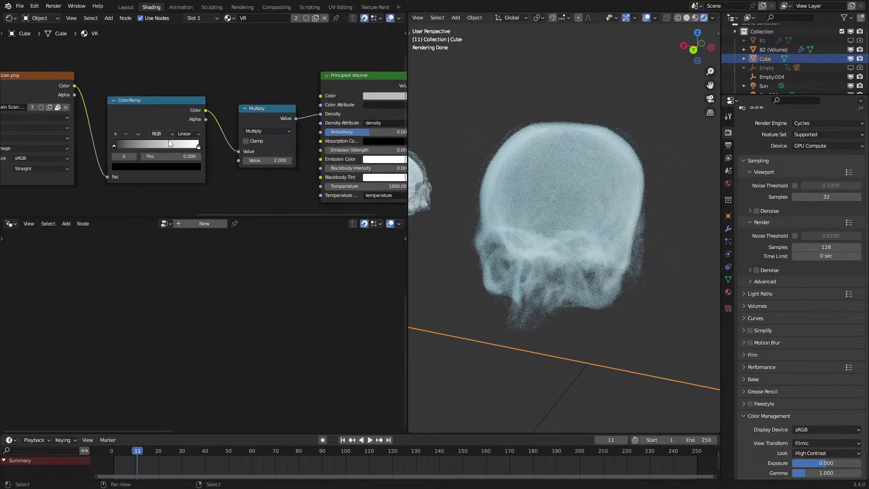
scroll(122, 152, "up", 1)
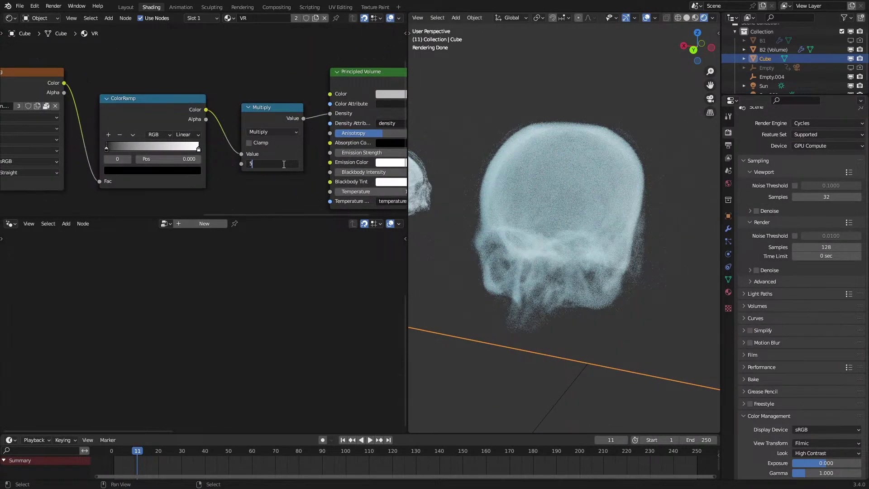
middle_click_drag(664, 96, 639, 145)
scroll(619, 85, "down", 5)
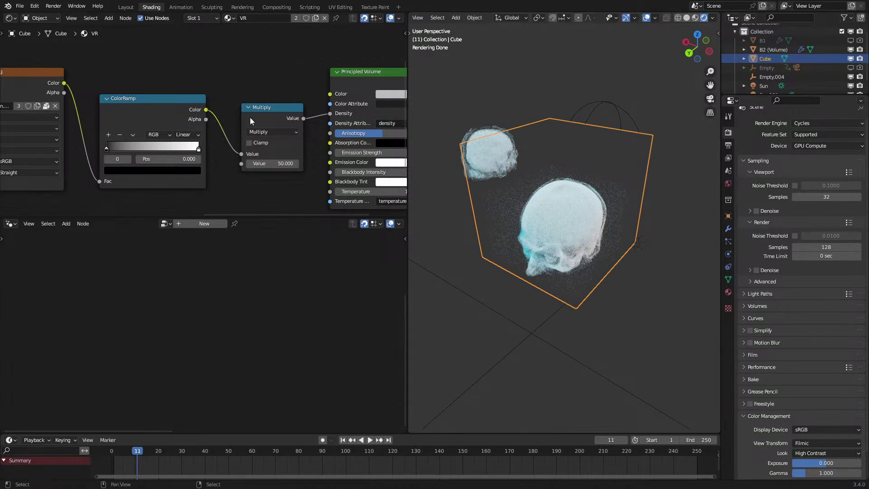
Add a separate Texture Coordinate node below the Brain Scan texture in the VR material and assign an empty as its object.
scroll(343, 133, "down", 2)
middle_click_drag(158, 110, 229, 89)
left_click_drag(229, 89, 212, 73)
left_click(624, 107)
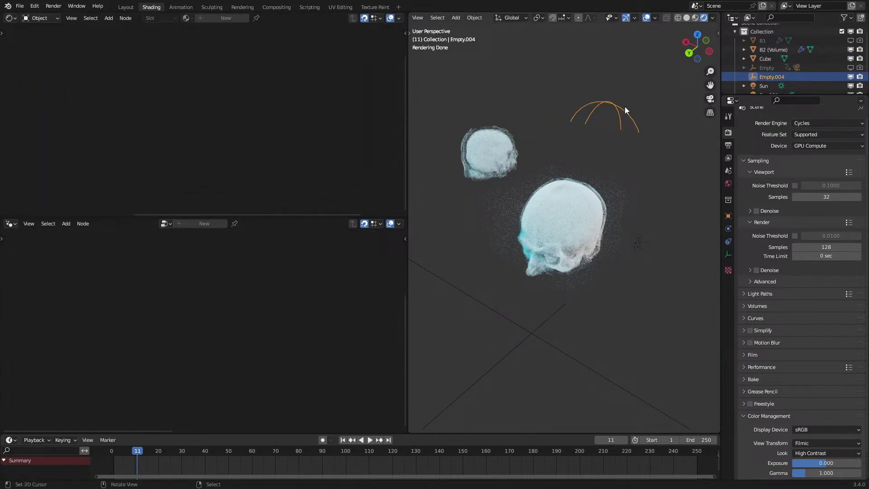
right_click(637, 109)
left_click_drag(773, 77, 157, 197)
middle_click_drag(198, 182, 206, 129)
key("shift+a")
mouse_move(183, 111)
left_click(267, 258)
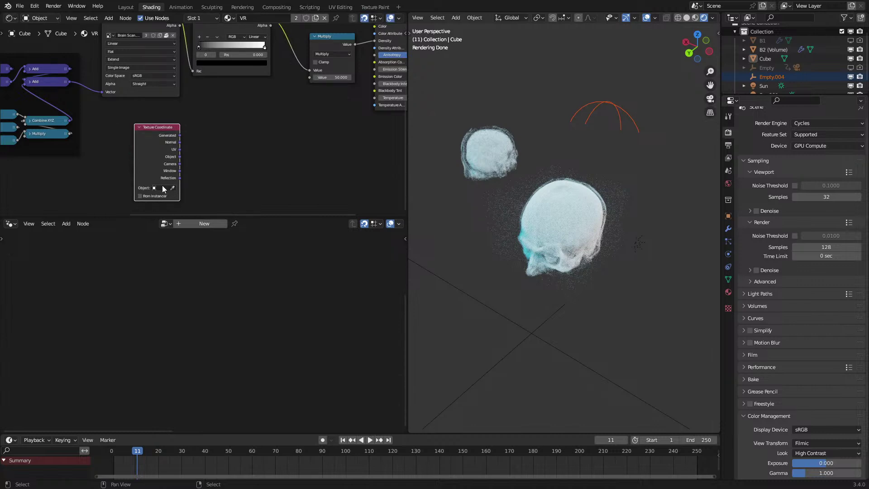
scroll(181, 163, "up", 1)
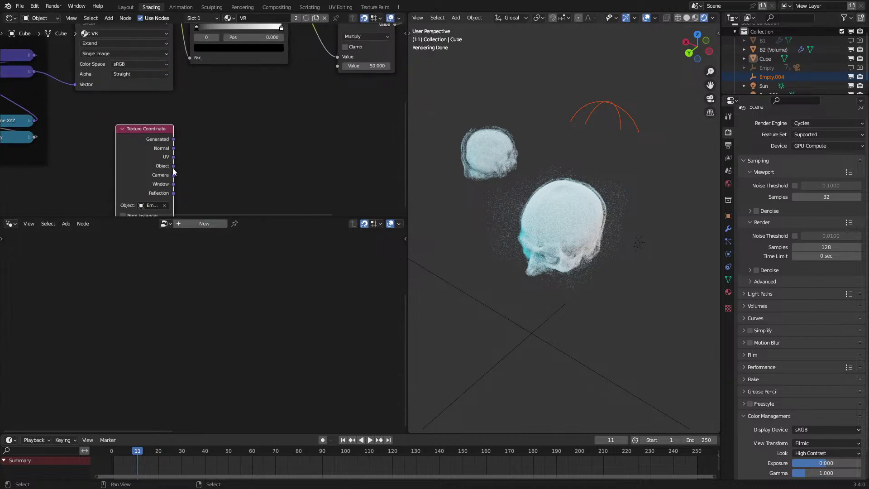
Connect the new Texture Coordinate's Object output through a vector Length node into a Greater Than math node.
left_click_drag(173, 175, 213, 169)
type("legth")
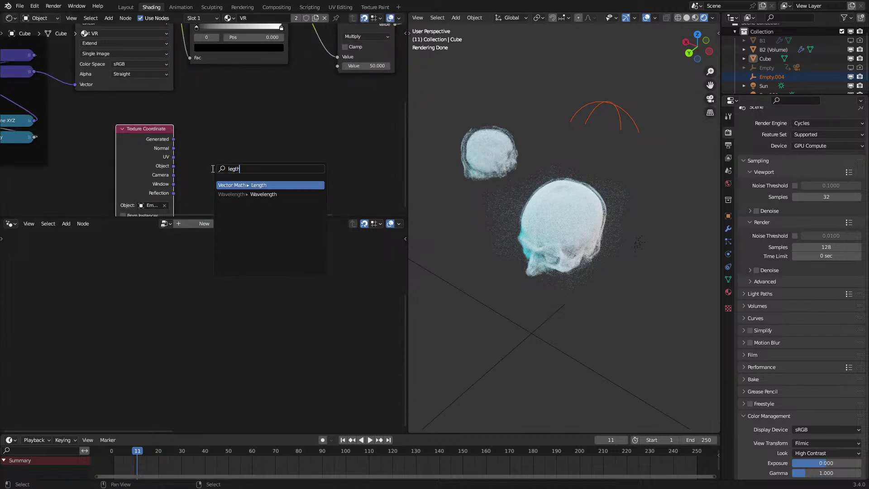
key("Return")
left_click_drag(255, 155, 277, 158)
type("great")
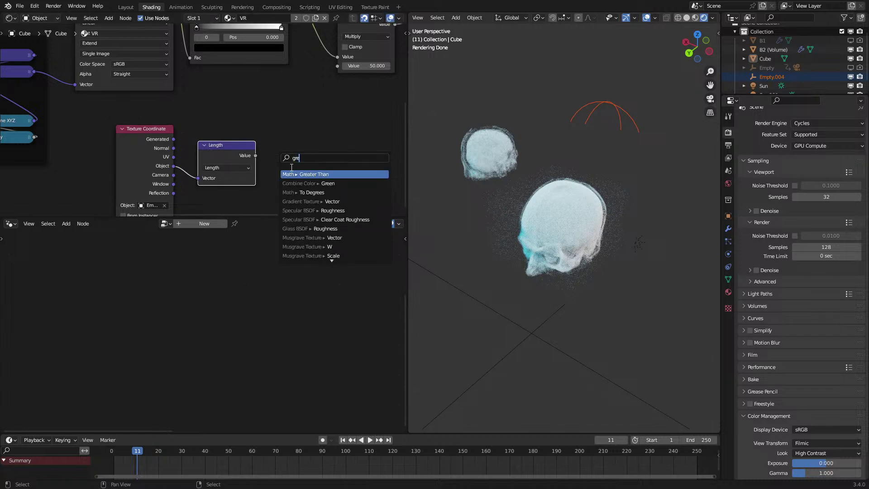
key("Return")
left_click(286, 159)
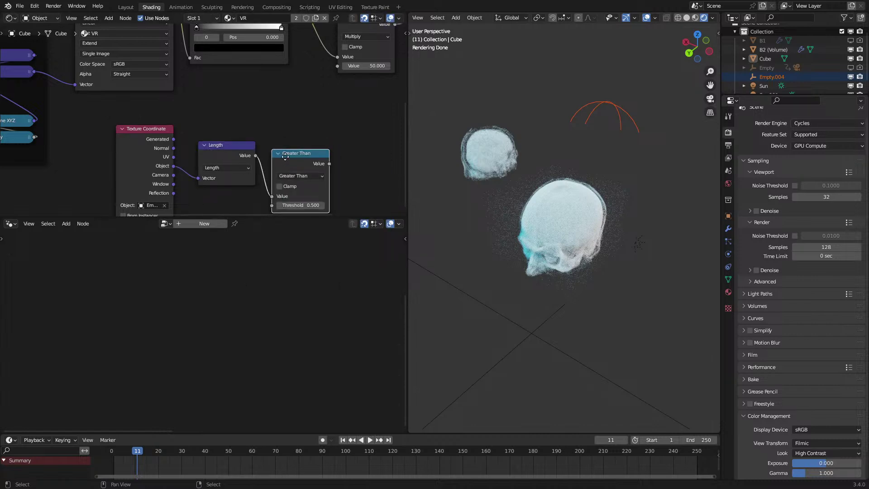
left_click_drag(286, 158, 287, 150)
Duplicate the Multiply node, insert the copy before Density, and link the Greater Than output to its second value.
scroll(332, 92, "down", 2)
middle_click_drag(335, 89, 260, 147)
left_click_drag(298, 90, 269, 67)
key("shift+d")
left_click(300, 68)
middle_click_drag(279, 150, 261, 133)
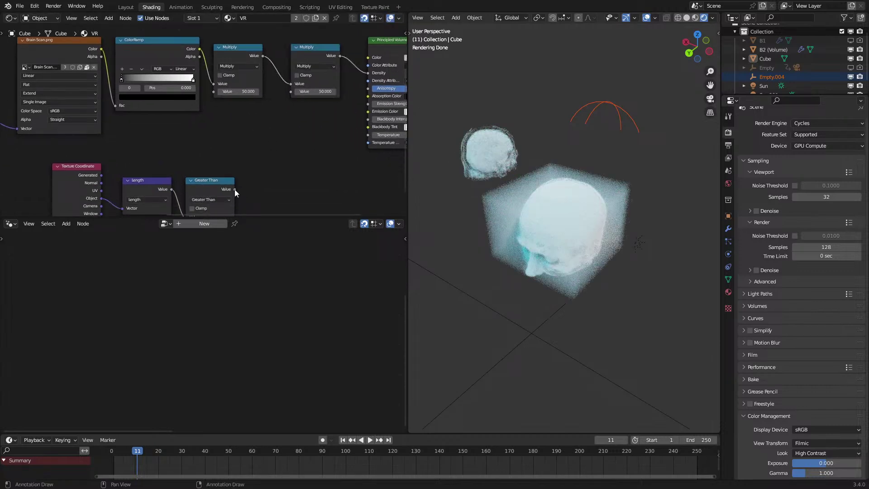
left_click_drag(302, 77, 292, 91)
middle_click_drag(292, 92, 314, 27)
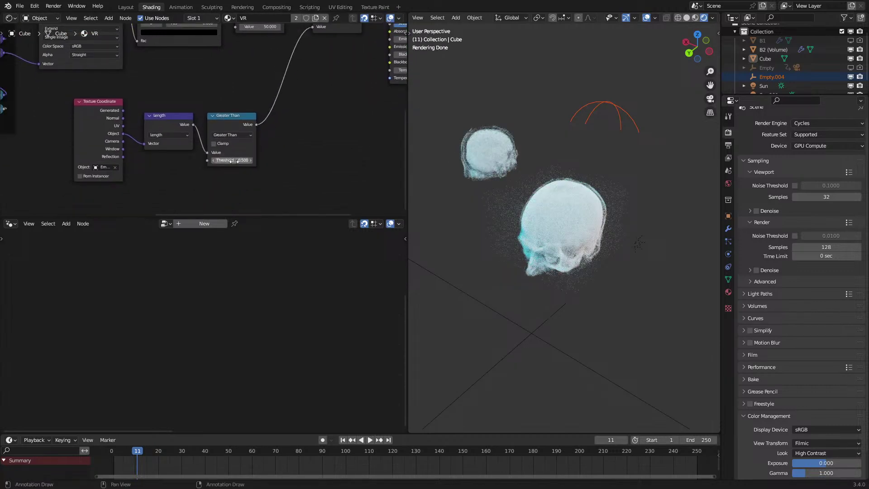
Move the spherical empty Empty.004 horizontally, without changing its height, until it overlaps the front side of the cube.
left_click(624, 109)
middle_click_drag(624, 110, 570, 181)
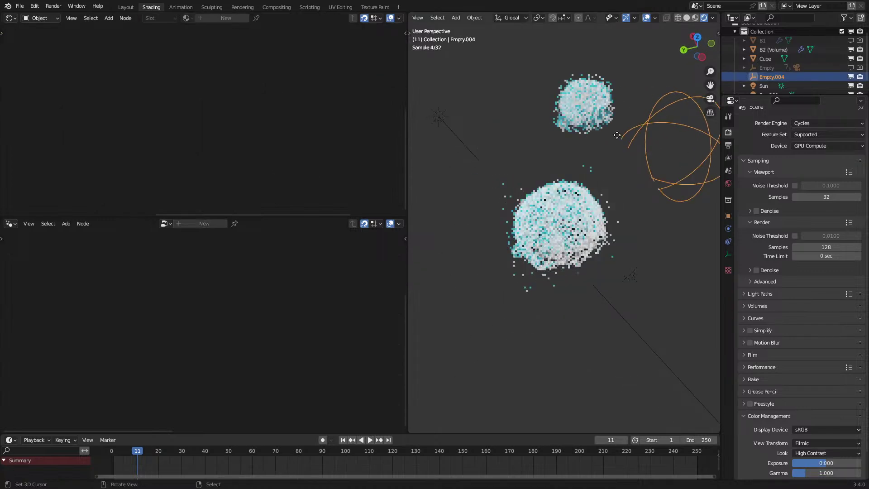
key("g")
key("shift+z")
left_click(412, 238)
middle_click_drag(540, 222, 545, 196)
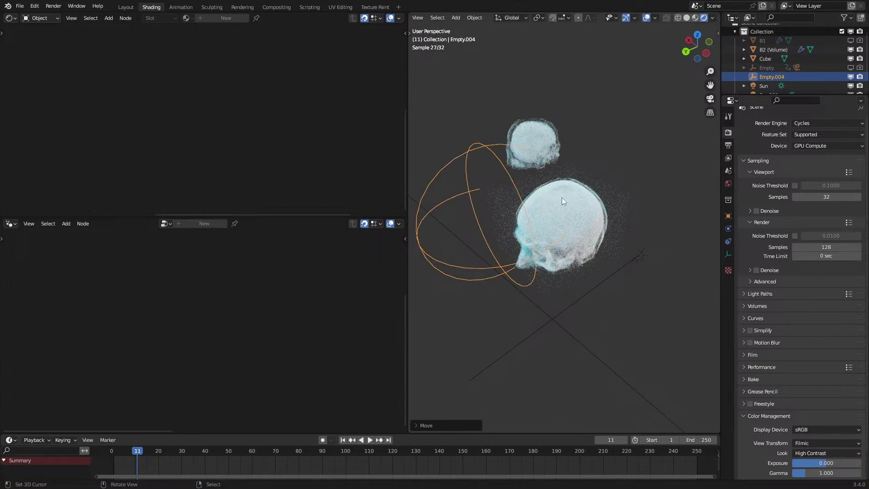
Select the cube and set the new Texture Coordinate node's object to Empty.004.
left_click(610, 205)
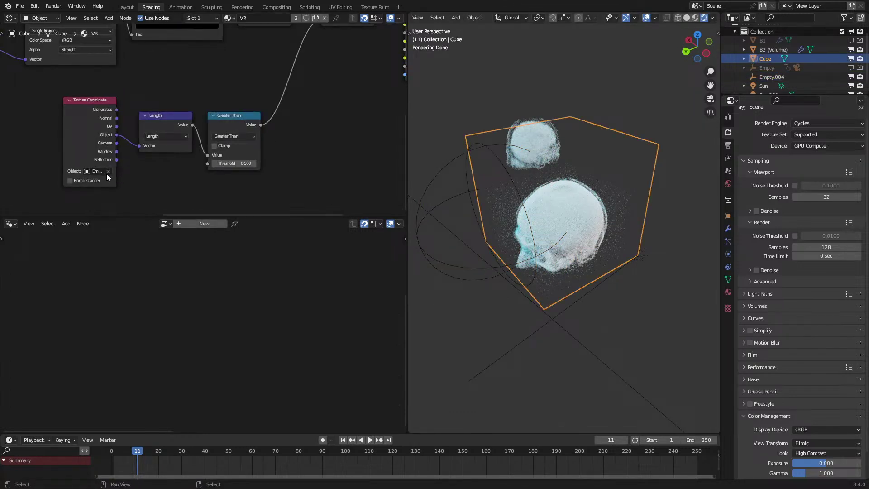
left_click(97, 171)
left_click(102, 221)
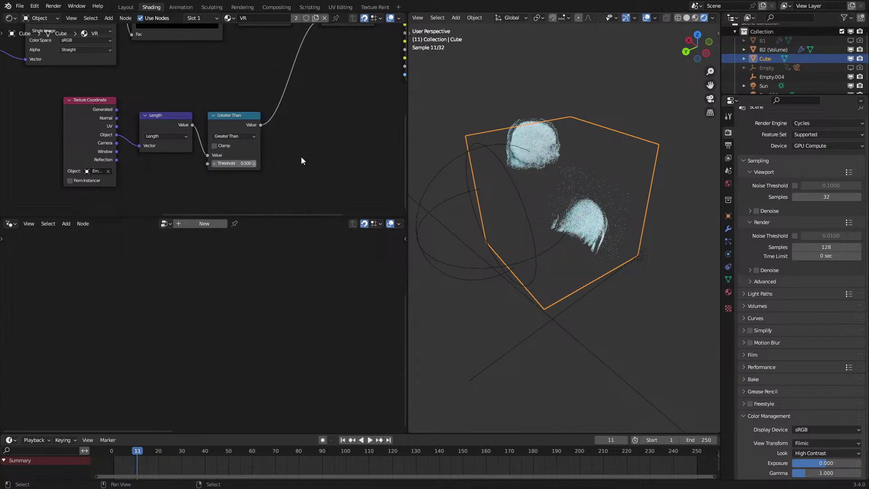
Set the Greater Than node's threshold to 0.25 and view the cut skull from the front.
type(".25")
key("Return")
middle_click_drag(518, 166, 560, 156)
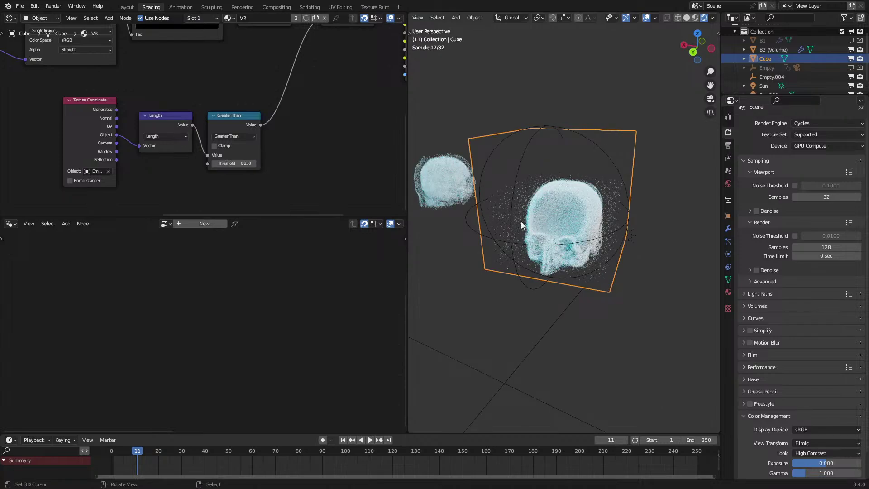
Move the spherical Empty.004 sideways to shift the spherical cut through the skull, and reselect the cube.
left_click(510, 238)
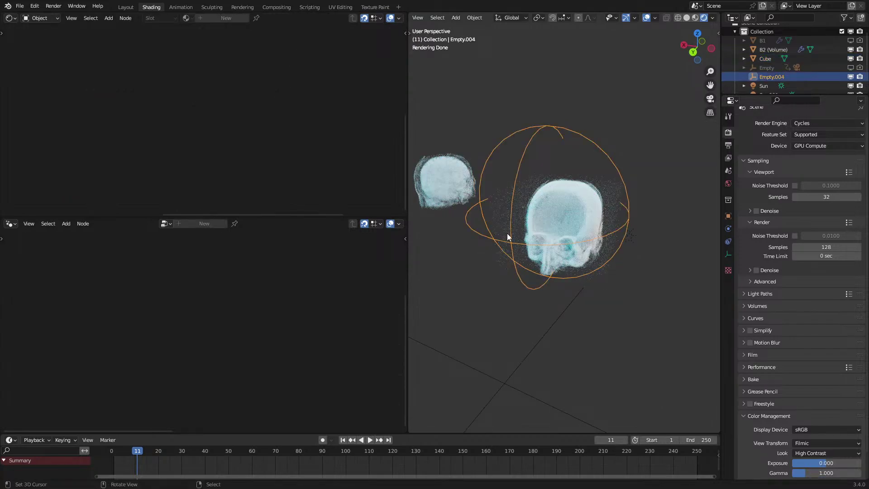
key("g")
left_click(558, 252)
scroll(584, 252, "up", 3)
middle_click_drag(592, 251, 584, 206)
left_click(577, 223)
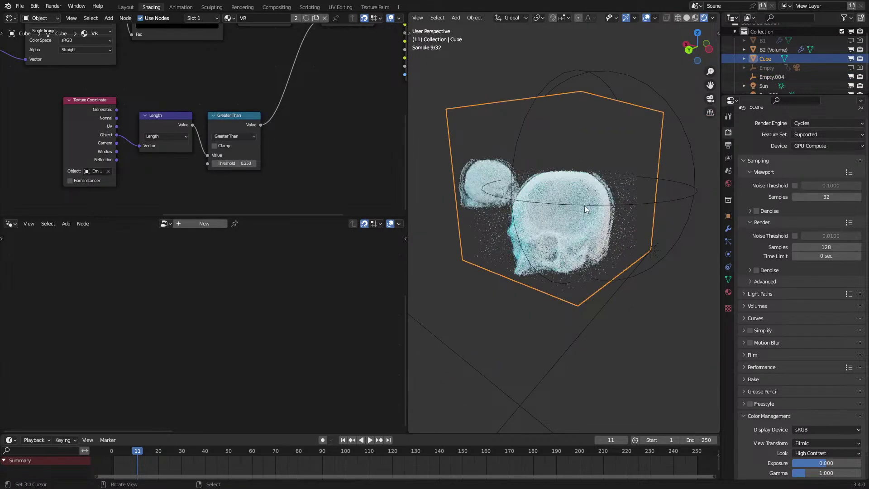
Duplicate the ColorRamp with its image input, place the copy above the row, and link its Color output to the Principled Volume's Color.
scroll(176, 133, "down", 8)
middle_click_drag(155, 94, 156, 163)
scroll(185, 132, "up", 5)
left_click(159, 110)
key("shift+d")
left_click(238, 50)
left_click_drag(276, 55, 345, 124)
middle_click_drag(312, 93, 291, 136)
left_click_drag(227, 98, 261, 81)
scroll(260, 91, "up", 1)
scroll(256, 120, "up", 1)
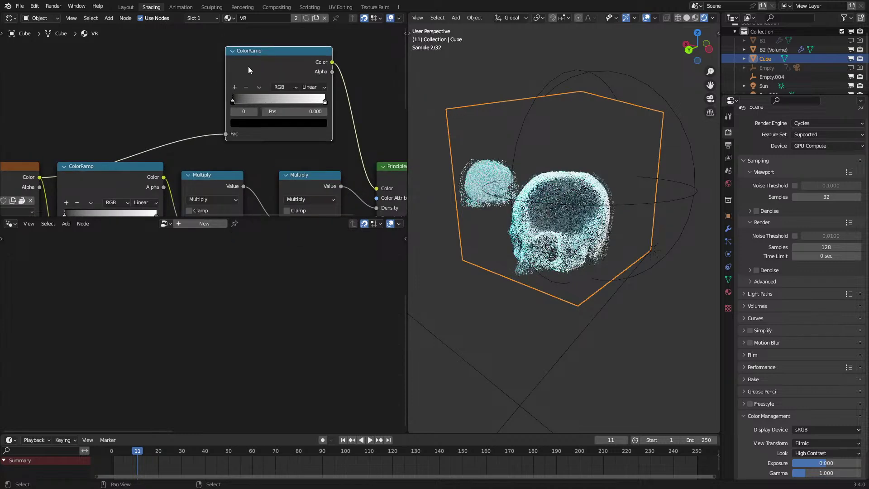
Set the duplicated ColorRamp's first stop to a saturated orange with hue 0.034.
left_click(265, 123)
scroll(271, 171, "up", 20)
left_click_drag(273, 170, 255, 199)
left_click(280, 123)
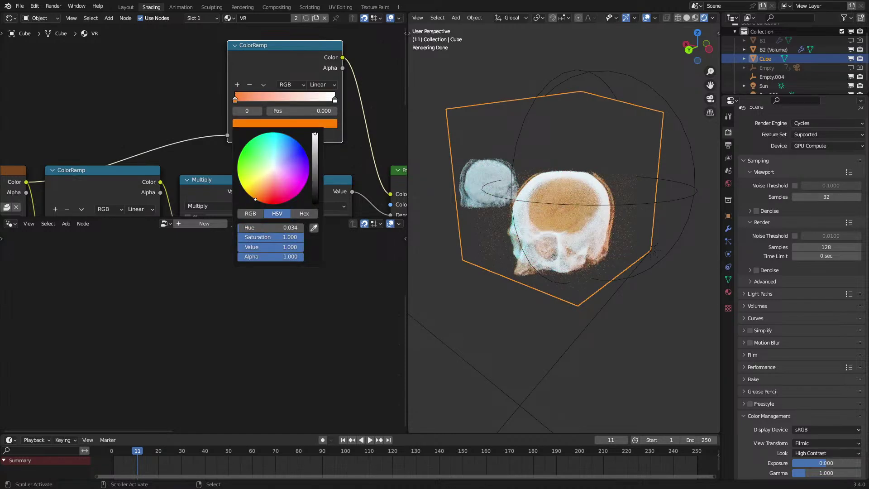
scroll(553, 144, "up", 4)
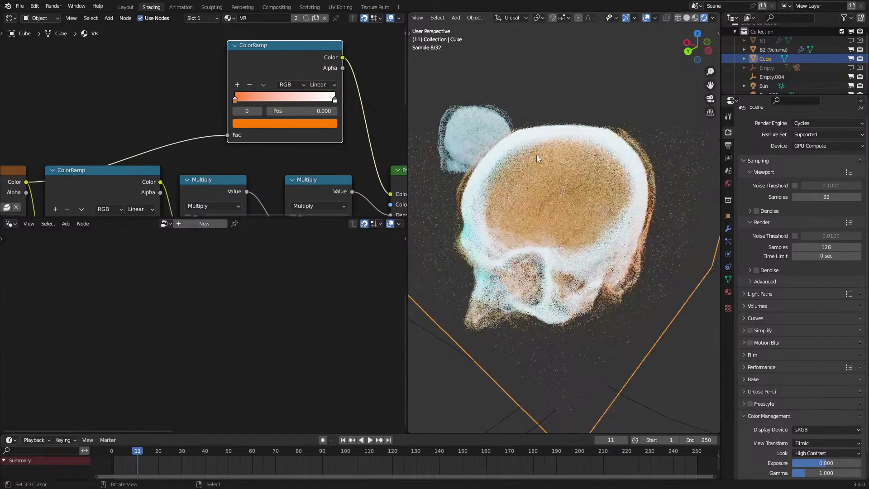
Recolor the upper ColorRamp with cyan at the end stop and purple at the first stop.
left_click(335, 99)
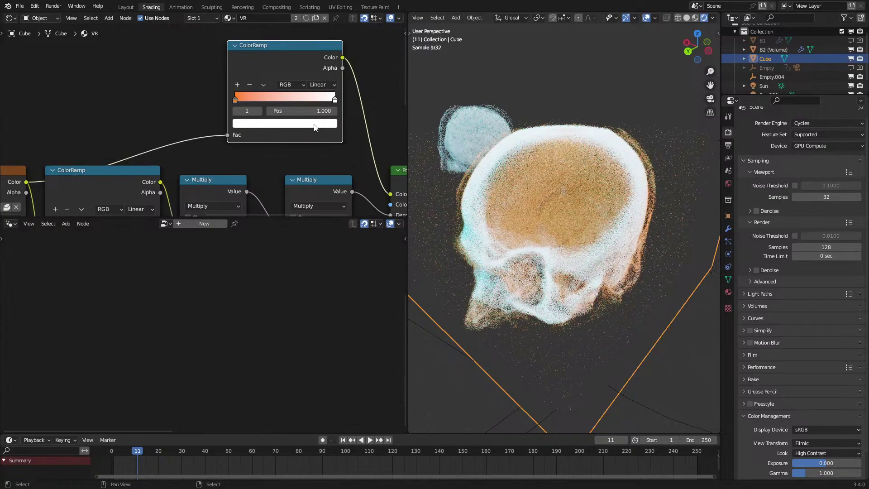
left_click(288, 125)
mouse_move(280, 149)
left_mouse_down()
mouse_move(274, 133)
mouse_move(287, 135)
mouse_move(276, 133)
left_mouse_up()
left_click(235, 99)
left_click(277, 124)
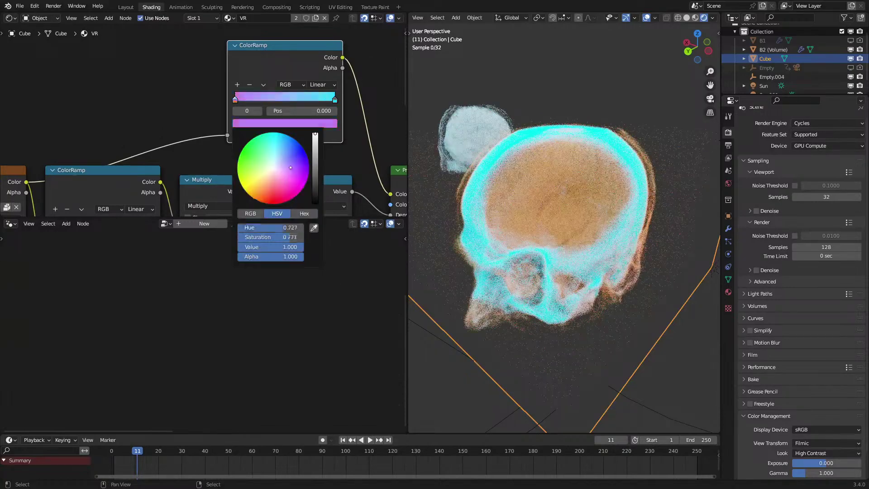
left_click(290, 167)
Swap the upper ColorRamp's stops so cyan sits at the start and violet at position 1.000.
left_click_drag(240, 98, 176, 102)
left_click_drag(280, 97, 404, 94)
middle_click_drag(594, 88, 560, 66)
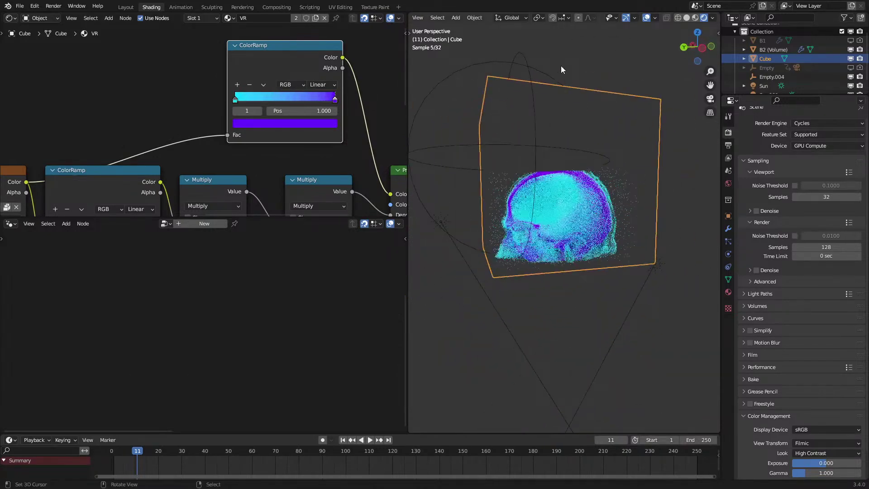
Delete the upper ColorRamp to compare the uncolored volume, and undo the deletion.
scroll(241, 132, "down", 2)
key("x")
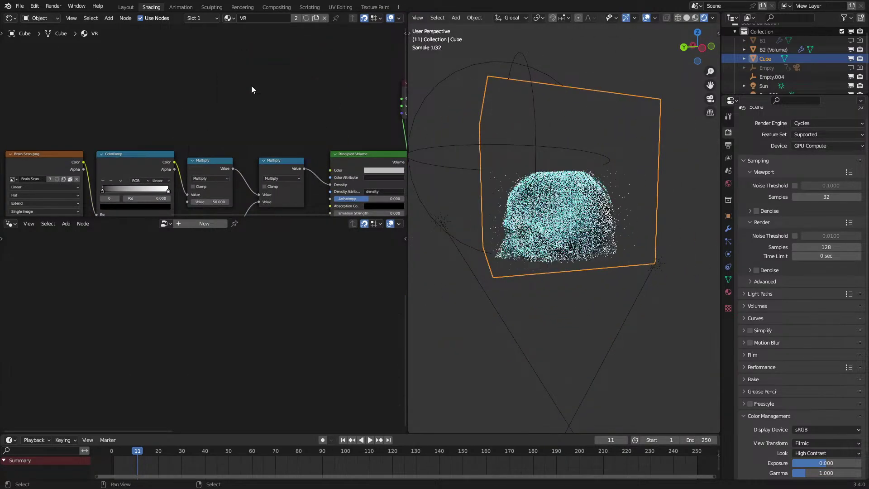
middle_click_drag(504, 158, 543, 182)
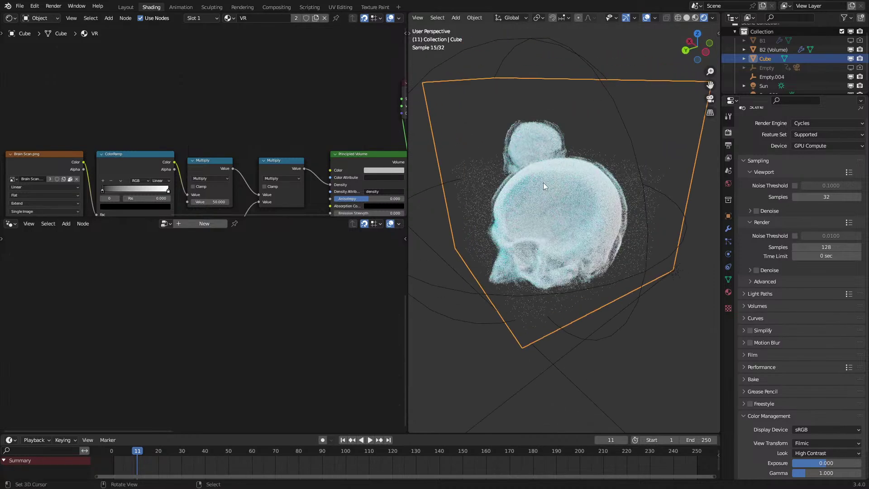
key("ctrl+z")
Set the upper ColorRamp's stop at position 1.000 to white and inspect the cut skull.
scroll(219, 142, "up", 3)
left_click_drag(215, 142, 370, 140)
left_click_drag(266, 142, 209, 143)
left_click(312, 142)
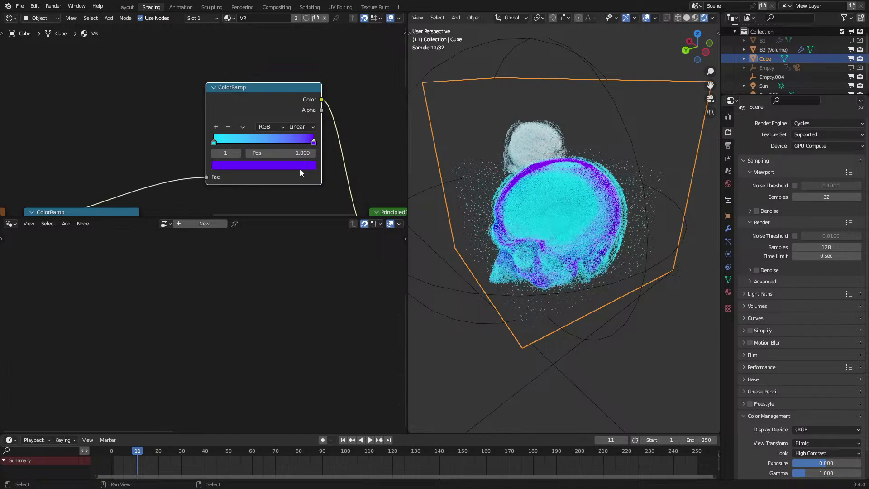
left_click(299, 168)
left_click_drag(270, 133, 215, 131)
scroll(496, 210, "up", 1)
middle_click_drag(495, 211, 593, 224)
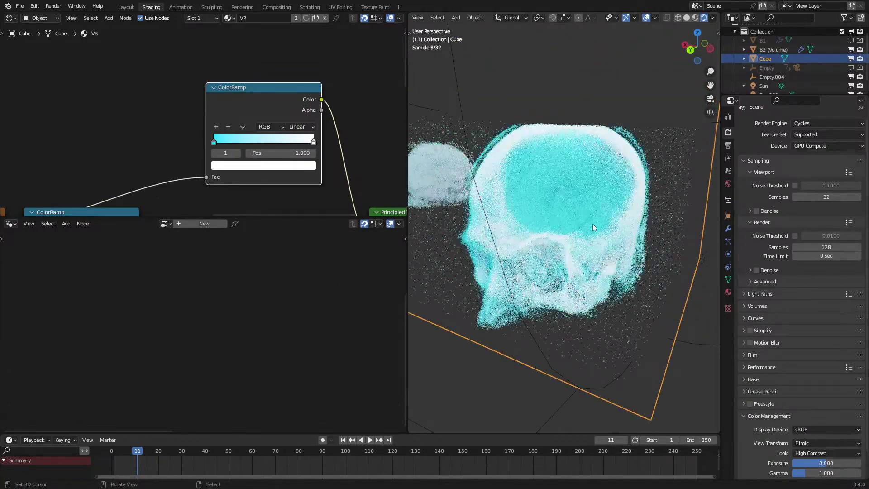
Set the first Multiply node's density value to 100.
scroll(227, 170, "down", 7)
middle_click_drag(227, 171, 232, 97)
scroll(233, 97, "up", 4)
left_click(187, 144)
type("100")
key("Return")
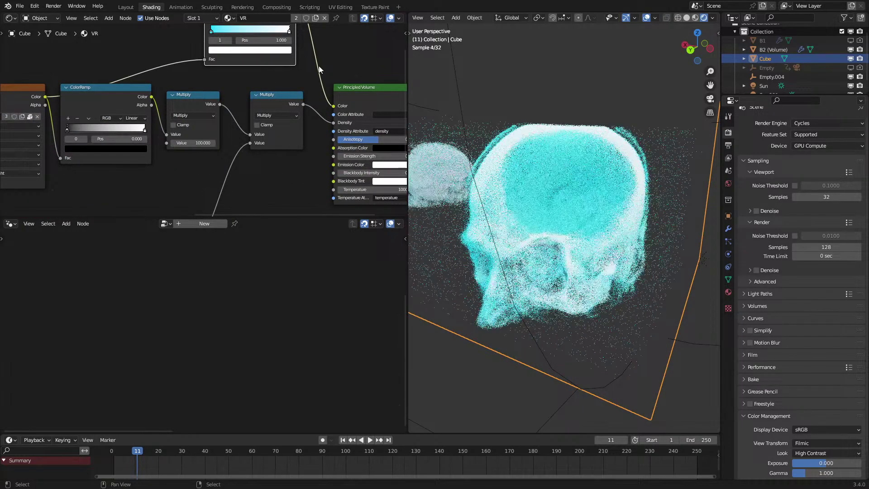
Disconnect the upper ColorRamp from the volume's Color and set the first Multiply node's value to 500.
middle_click_drag(326, 45, 248, 74)
middle_click_drag(447, 161, 471, 190)
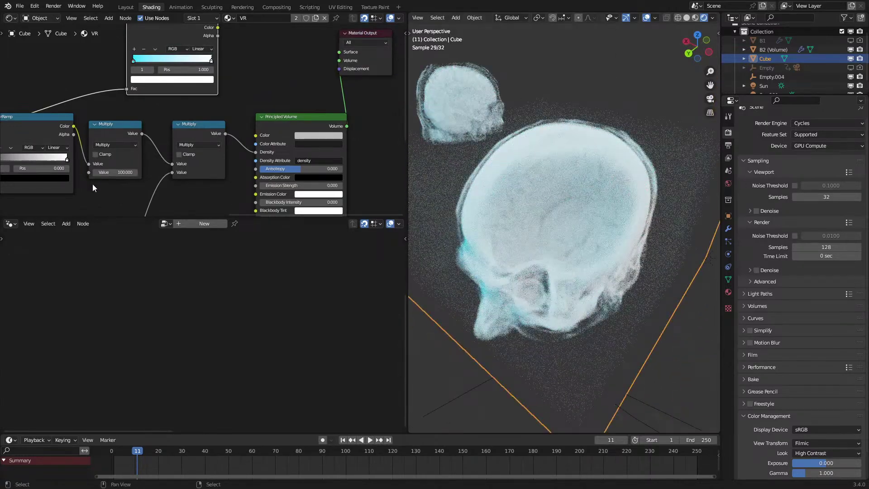
type("500")
key("Return")
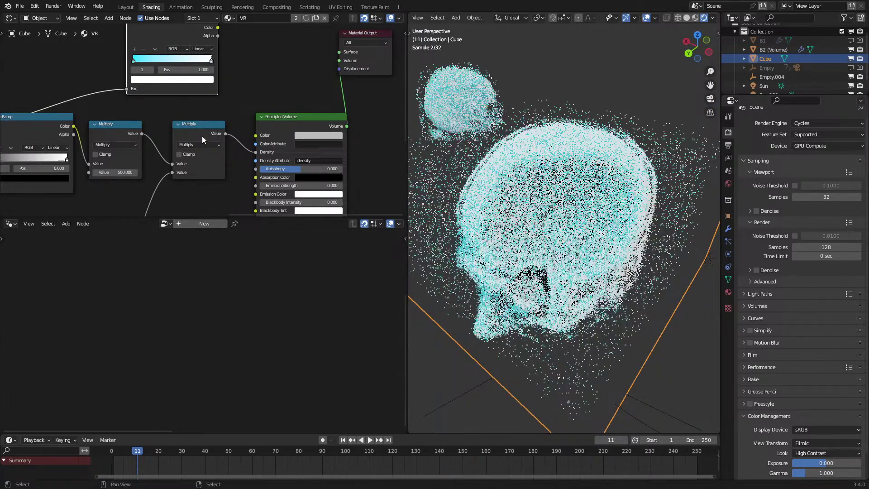
middle_click_drag(487, 203, 495, 191)
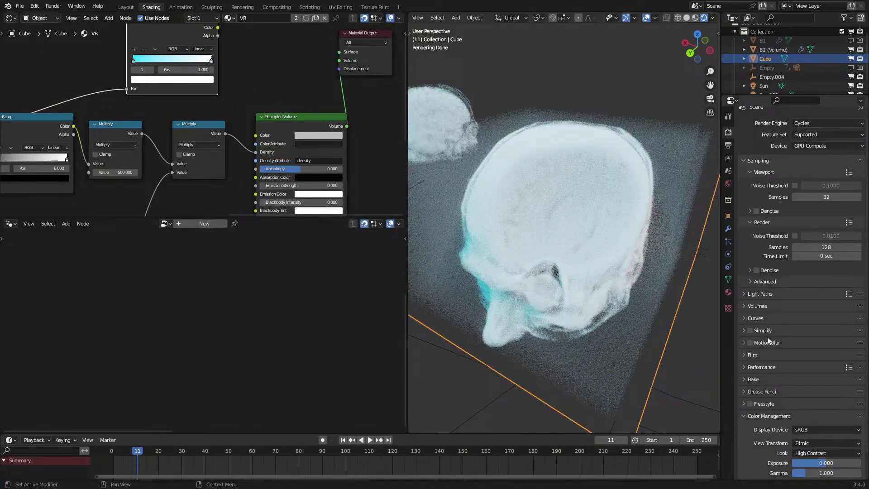
Set the Cycles volume step rate for the viewport to 0.20 and inspect the skull's surface.
left_click(764, 306)
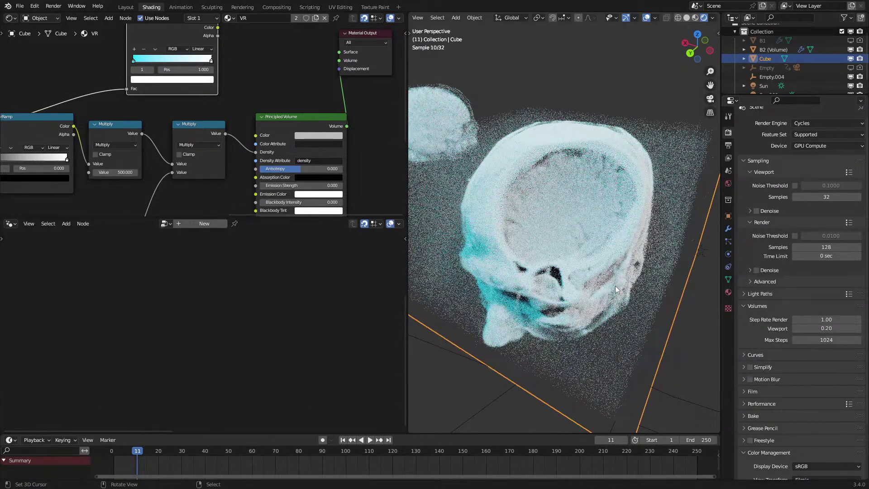
middle_click_drag(600, 275, 572, 265)
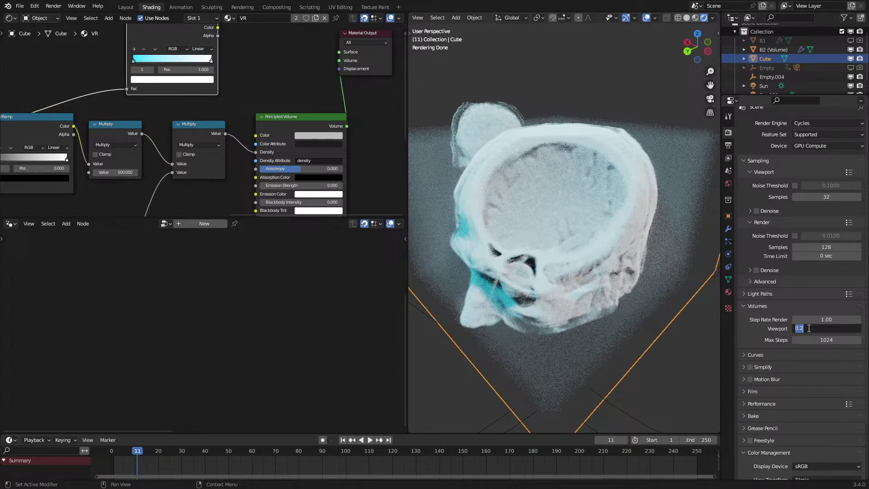
Try a volume viewport step rate of 0.10 and set it back to 0.20.
key("Return")
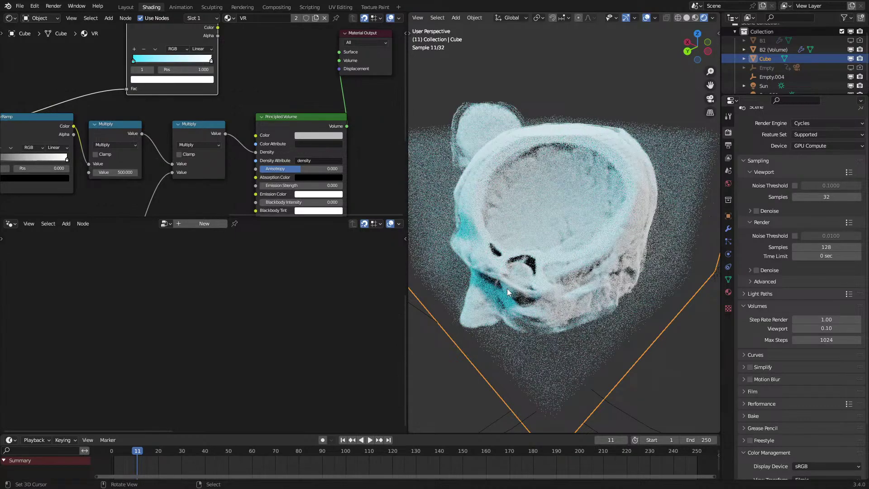
middle_click_drag(506, 289, 575, 298)
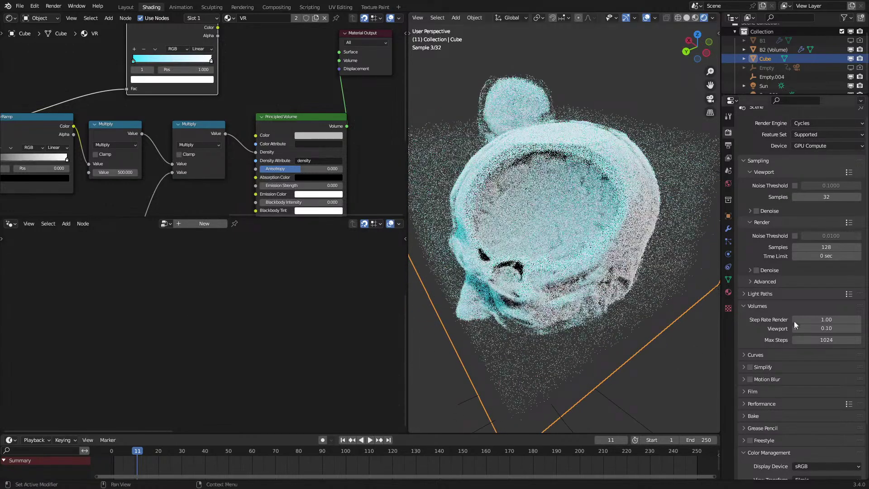
left_click(832, 329)
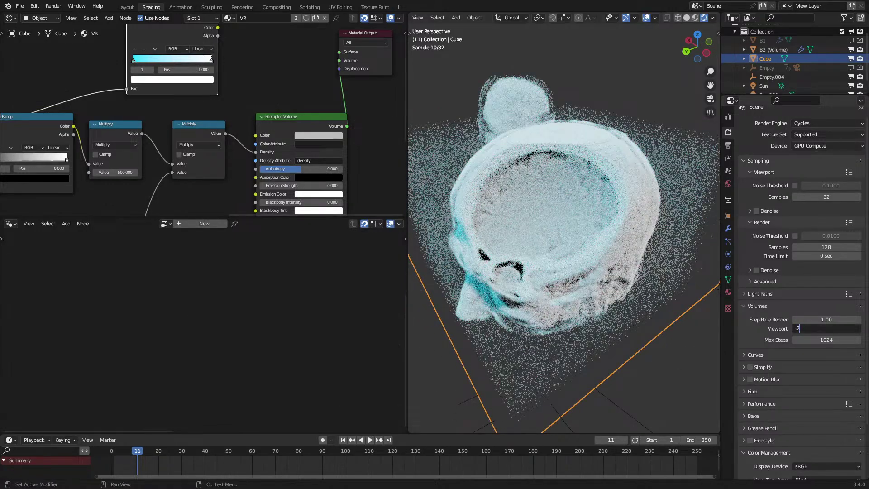
key("Return")
Set the first Multiply node's density value to 50.
middle_click_drag(170, 204, 217, 136)
mouse_move(204, 172)
middle_mouse_down()
mouse_move(222, 136)
mouse_move(203, 198)
middle_mouse_up()
left_click(160, 132)
type("250")
key("Return")
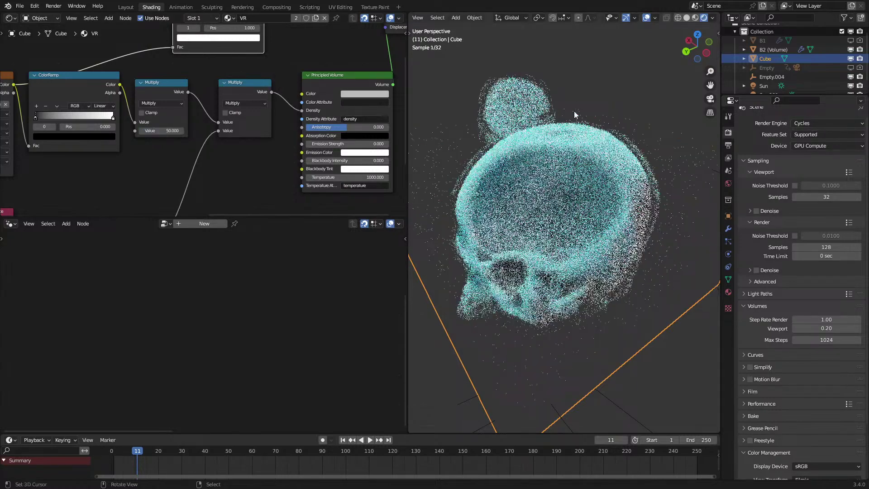
middle_click_drag(571, 111, 580, 110)
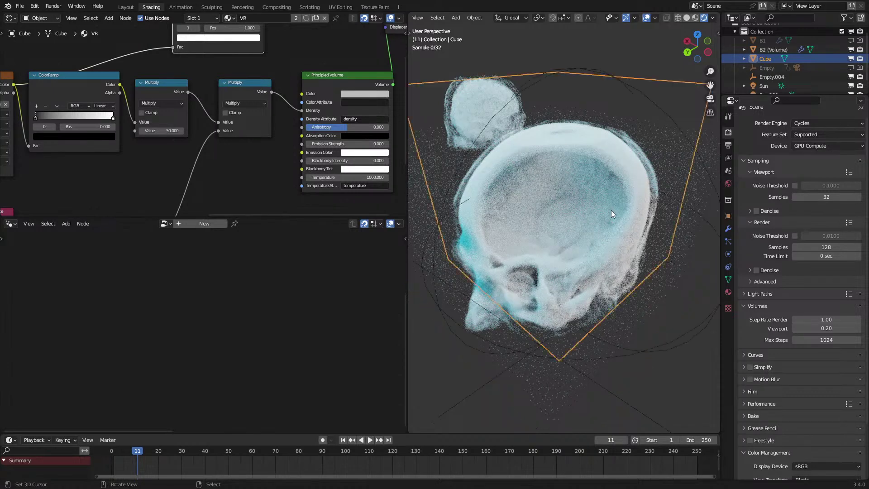
Move the spherical Empty.004 horizontally, with its height locked, to cut into the side of the skull.
scroll(611, 214, "down", 5)
left_click(599, 265)
key("g")
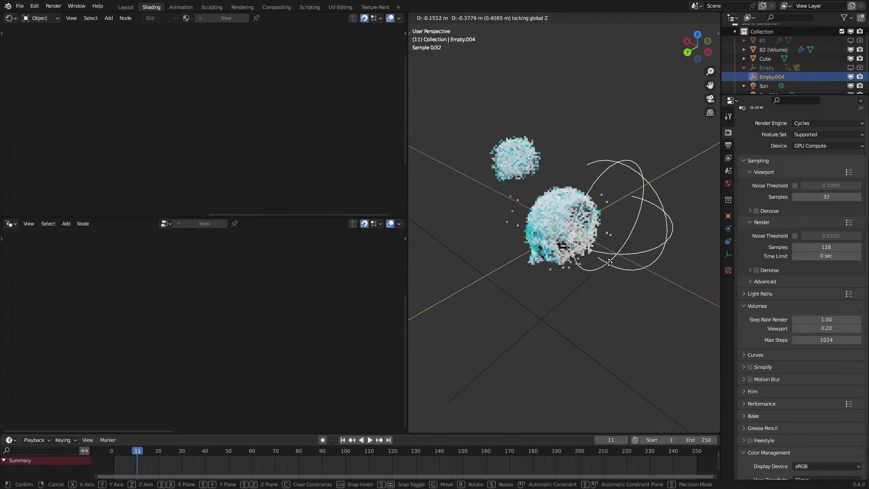
left_click(620, 263)
Switch the viewport to solid shading and select the cube.
scroll(588, 256, "up", 3)
key("z")
left_click(575, 252)
right_click(550, 251)
Delete the unused ColorRamp node above the main node row.
scroll(186, 138, "down", 6)
middle_click_drag(36, 139, 251, 129)
scroll(204, 120, "down", 2)
left_click_drag(74, 104, 224, 189)
middle_click_drag(264, 121, 185, 135)
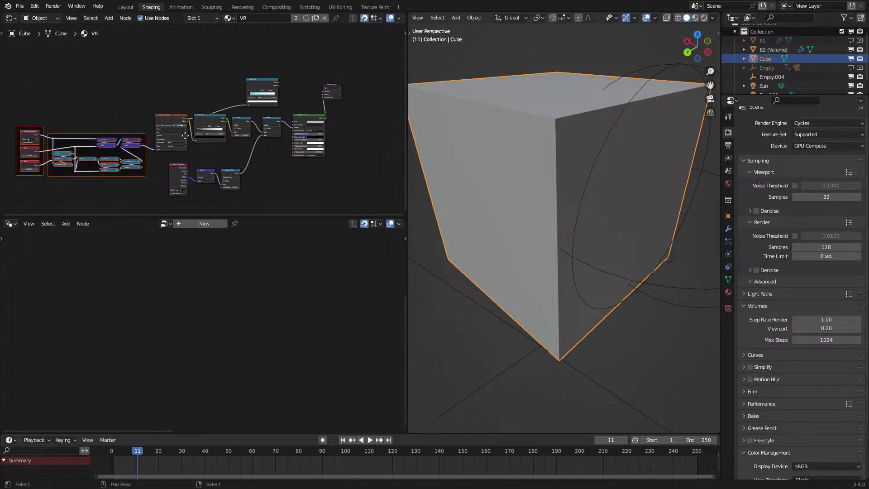
left_click(265, 80)
key("Delete")
scroll(290, 109, "up", 3)
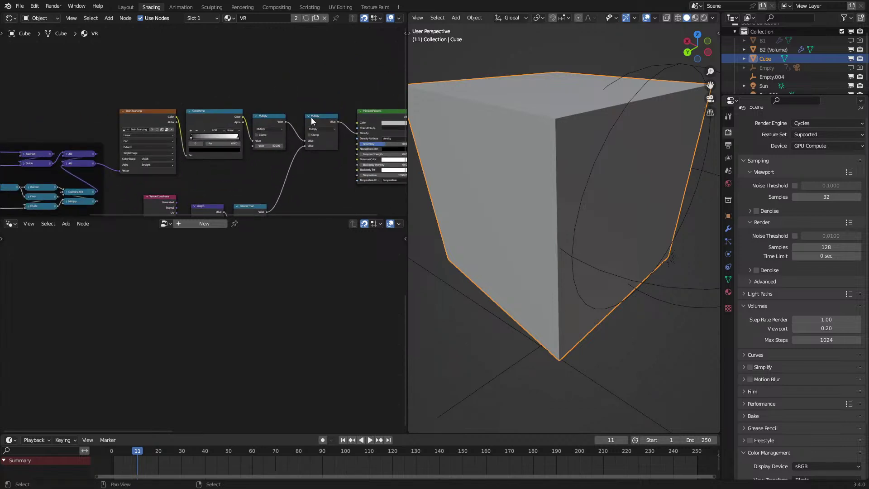
Collapse the second Multiply node and hide the unused sockets of the lower Texture Coordinate node.
left_click(308, 115)
middle_click_drag(194, 191, 200, 135)
left_click_drag(156, 129, 267, 202)
key("ctrl+h")
scroll(268, 201, "up", 2)
scroll(221, 164, "down", 1)
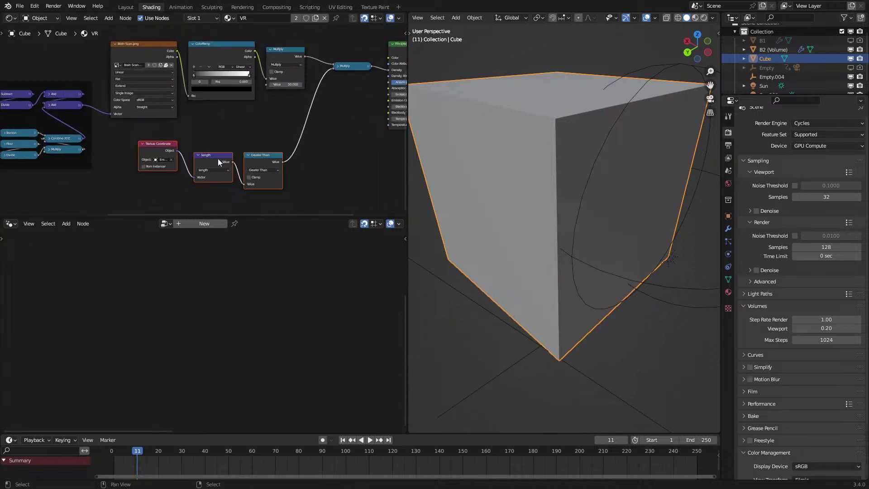
key("ctrl+h")
left_click(150, 162)
key("ctrl+h")
Join the lower Texture Coordinate, Length and Greater Than nodes into a frame and move it below the main row.
left_click_drag(156, 132, 299, 211)
key("ctrl+j")
scroll(297, 208, "up", 1)
left_click_drag(149, 154, 167, 170)
left_click(198, 158)
scroll(203, 121, "down", 3)
key("g")
left_click(242, 141)
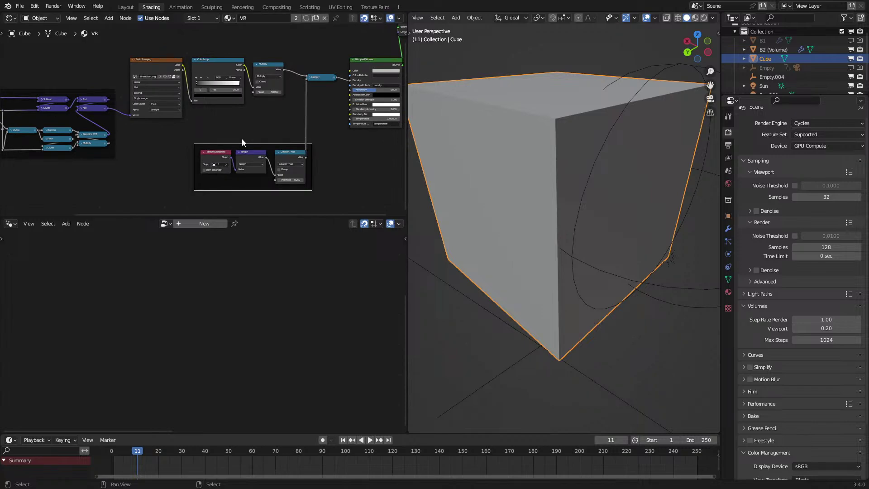
Switch the viewport to rendered shading and view the cut volume from several angles.
key("z")
left_click(596, 188)
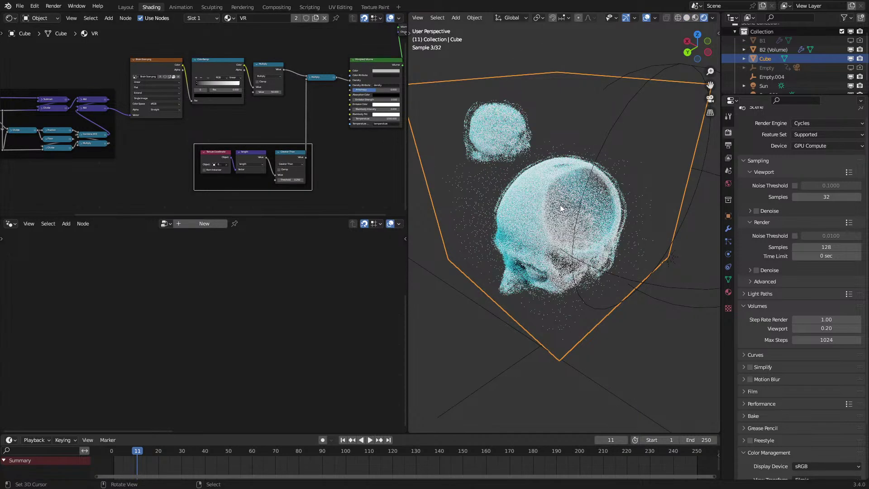
key("z")
left_click(634, 202)
scroll(158, 129, "down", 2)
middle_click_drag(158, 129, 202, 164)
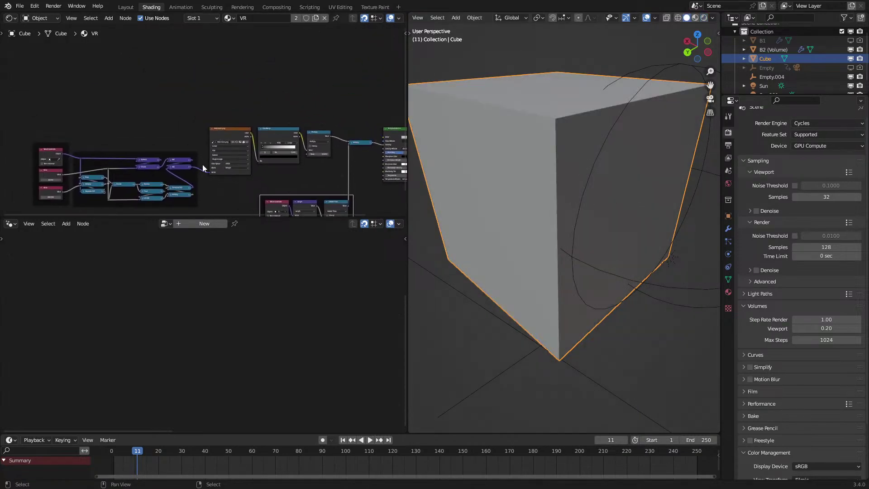
key("z")
left_click(520, 174)
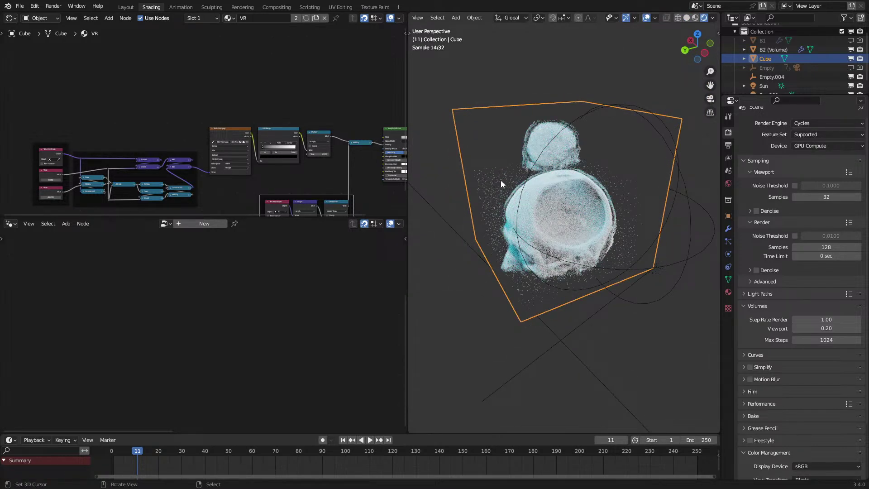
middle_click_drag(501, 181, 524, 175)
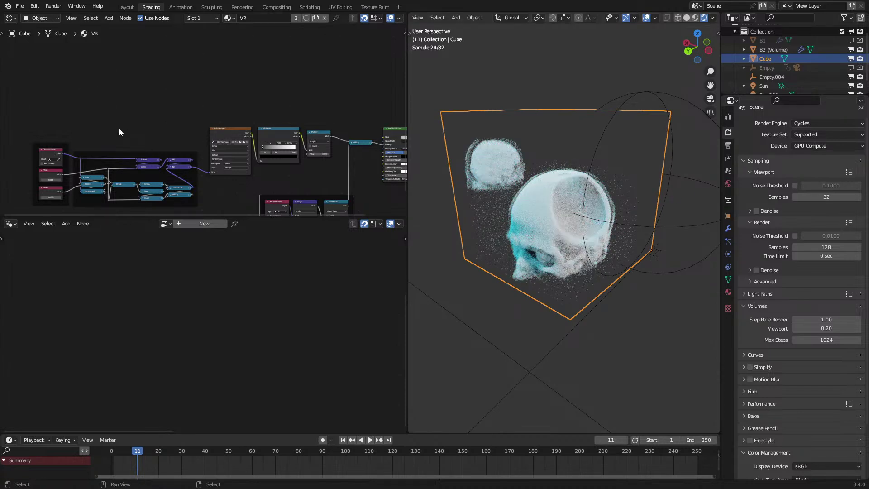
Select the framed coordinate nodes and join the empty lower node editor area into the shader editor.
middle_click_drag(119, 129, 148, 110)
left_click_drag(63, 103, 218, 203)
middle_click_drag(273, 169, 236, 171)
right_click(257, 214)
left_click(241, 240)
left_click(236, 299)
Set the render engine to Eevee and select the B2 (Volume) object.
middle_click_drag(528, 262, 552, 290)
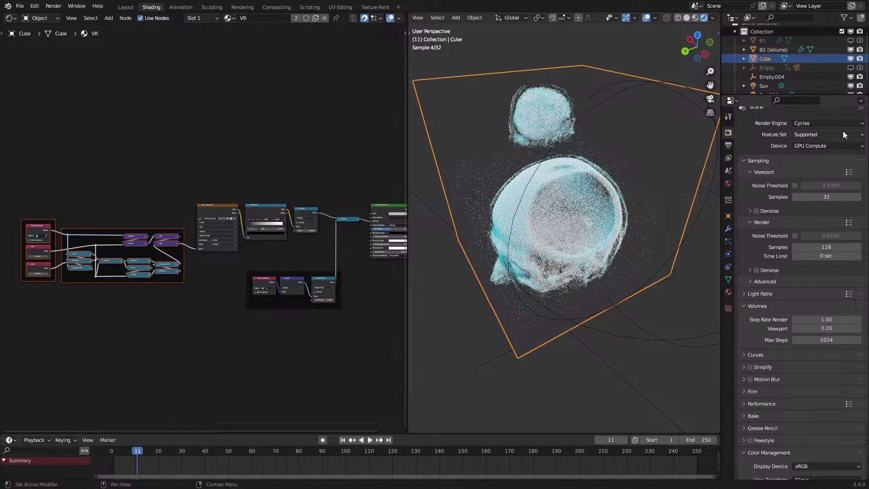
left_click(809, 123)
left_click(809, 131)
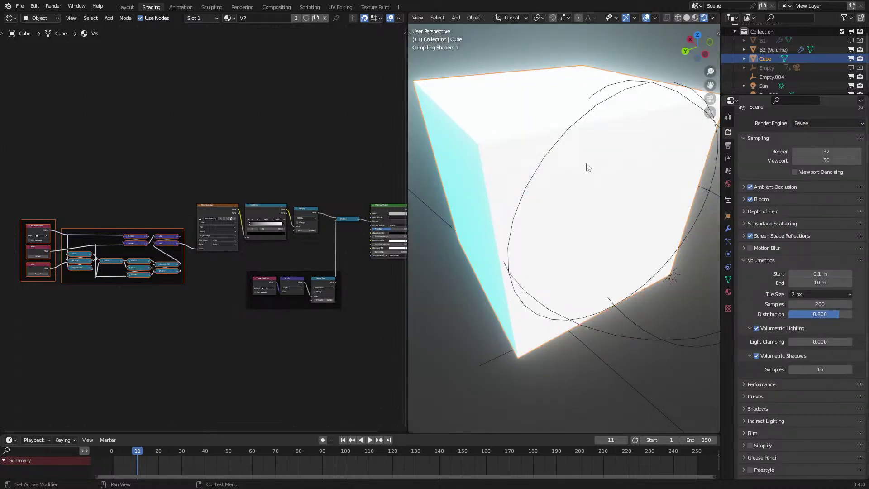
middle_click_drag(579, 162, 604, 159)
scroll(584, 191, "down", 6)
left_click(470, 203)
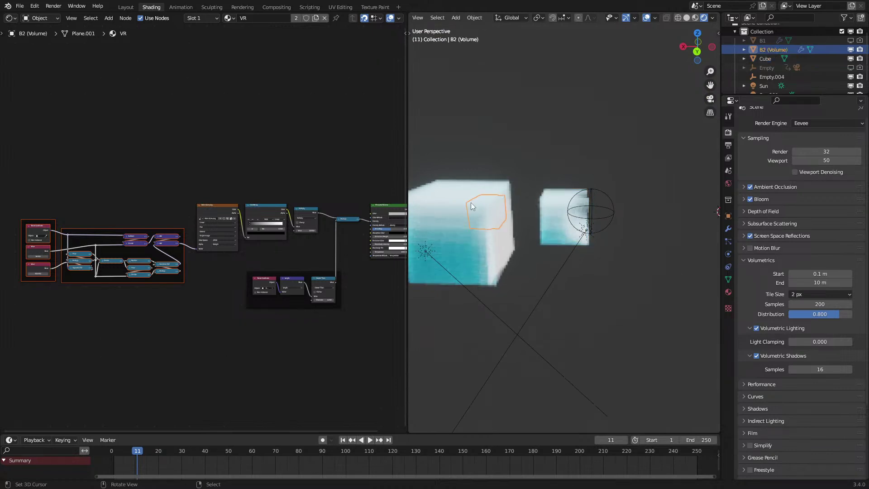
Try to remove the VR material slot from the Cube.
left_click(545, 217)
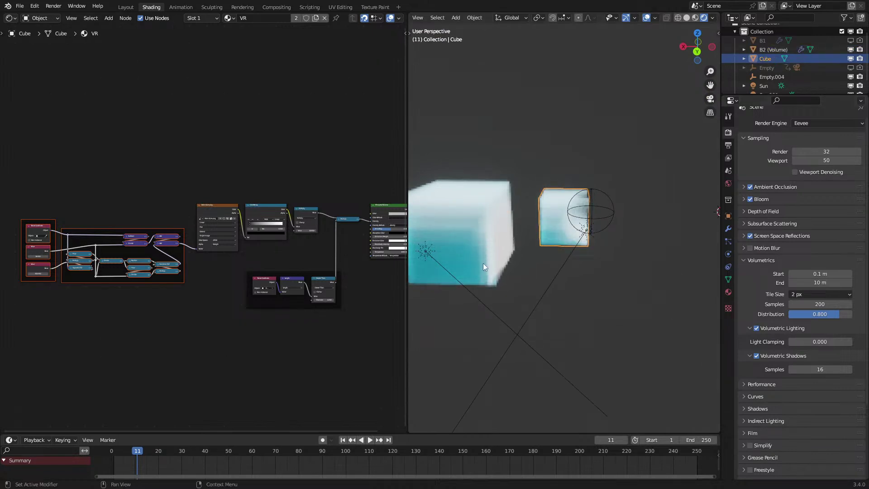
left_click(625, 281)
left_click(728, 292)
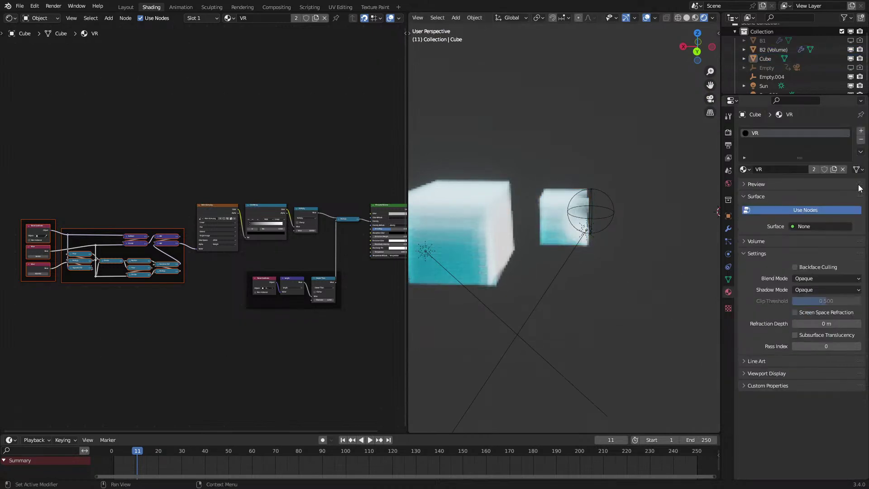
left_click(860, 140)
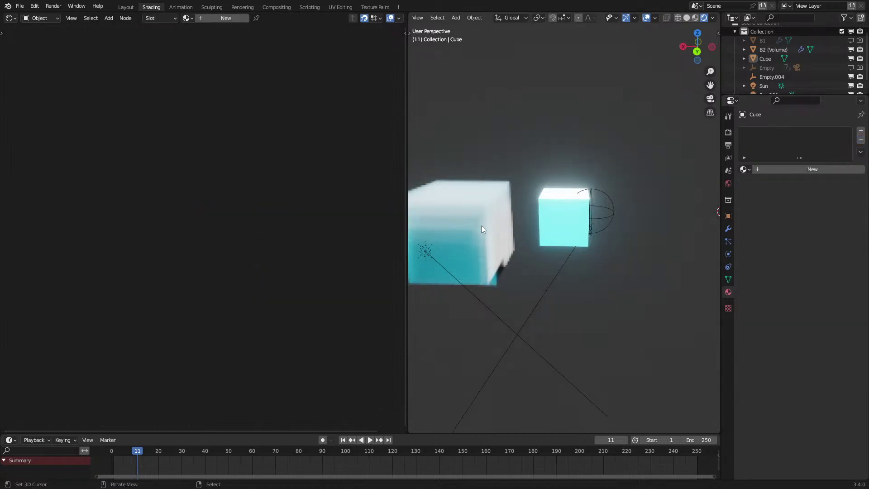
Undo the removal of the Cube's material slot with the viewport in solid shading.
right_click(496, 214)
scroll(496, 213, "down", 1)
key("z")
key("ctrl+z")
key("ctrl+z")
key("ctrl+z")
Select the B2 (Volume) object and remove its VR material slot.
right_click(511, 223)
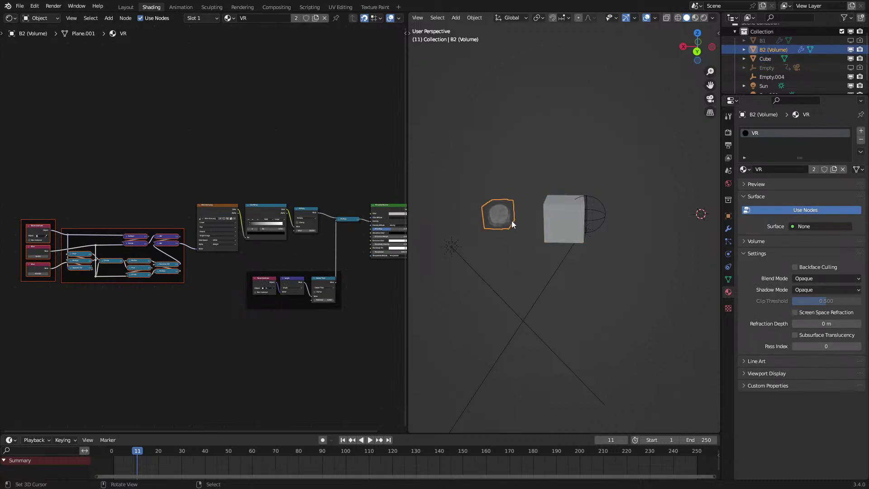
middle_click_drag(511, 221, 512, 238)
left_click(859, 139)
Check the objects in material preview shading, select the Cube and view it in solid shading.
key("z")
key("2")
key("a")
key("a")
middle_click_drag(499, 235, 518, 249)
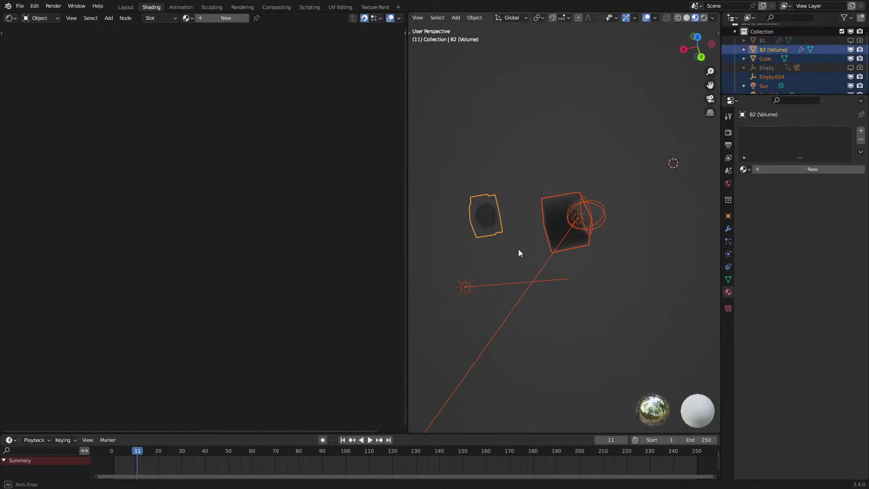
scroll(576, 227, "up", 5)
left_click(521, 251)
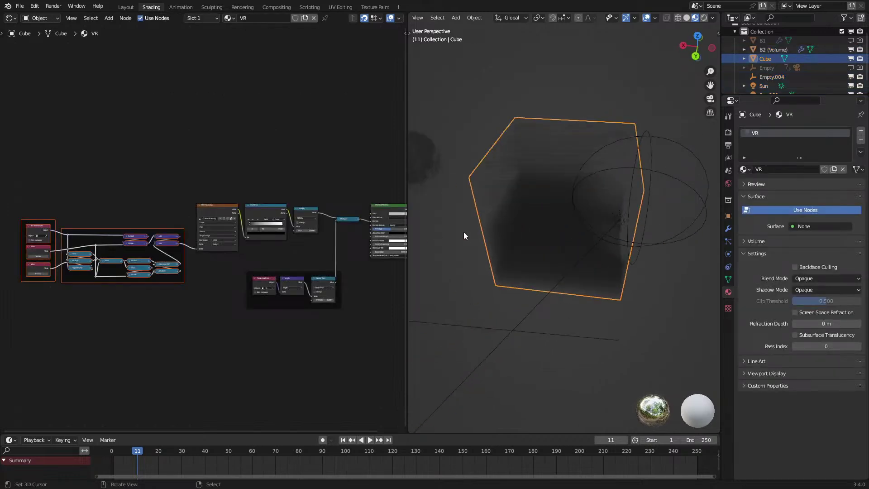
middle_click_drag(585, 218, 555, 207)
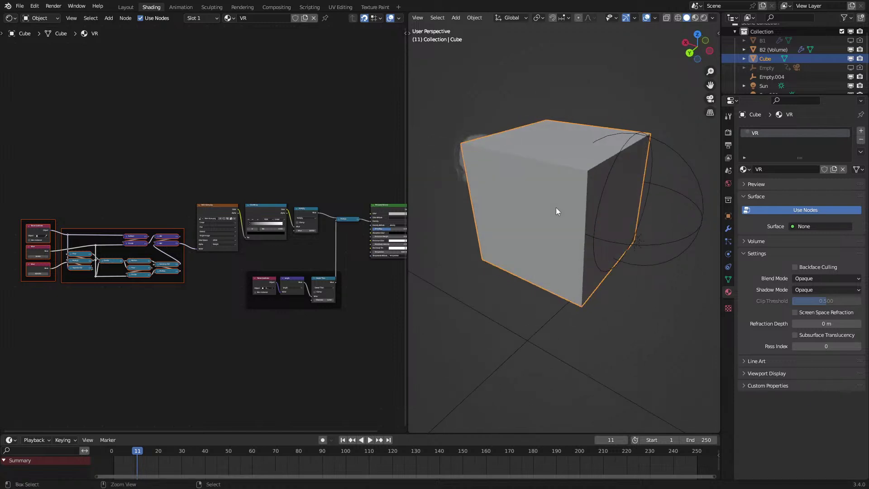
Duplicate the two framed coordinate node groups and place the copy above the originals.
left_click_drag(20, 199, 176, 325)
key("shift+d")
left_click(177, 188)
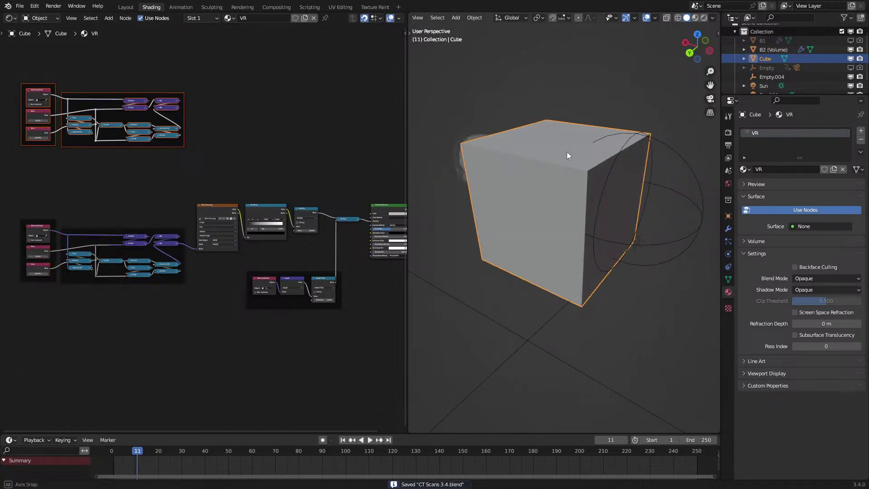
Edit the Cube's mesh and delete every face except the top one.
middle_click_drag(565, 150, 596, 181)
key("Tab")
middle_click_drag(565, 214, 566, 158)
key("x")
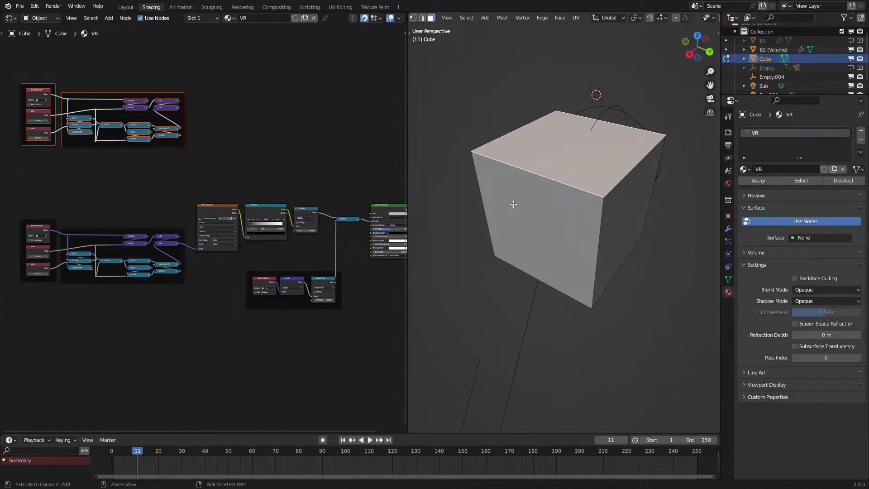
key("ctrl+i")
key("x")
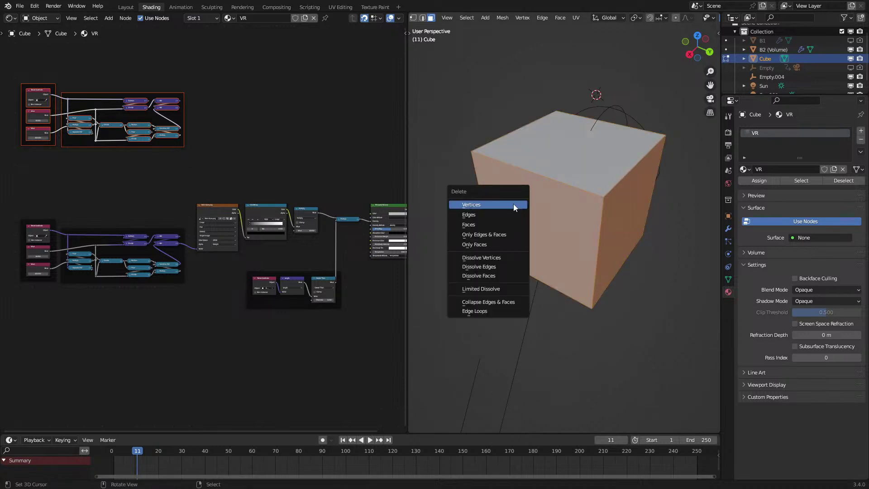
left_click(496, 221)
Set the remaining face's median location to 0 m so it lies at the object's centre.
key("n")
left_click_drag(665, 54, 683, 56)
type("0")
key("Return")
Build two vertical cross planes by duplicating the face rotated 90° about X, and that copy rotated 90° about Z.
key("shift+d")
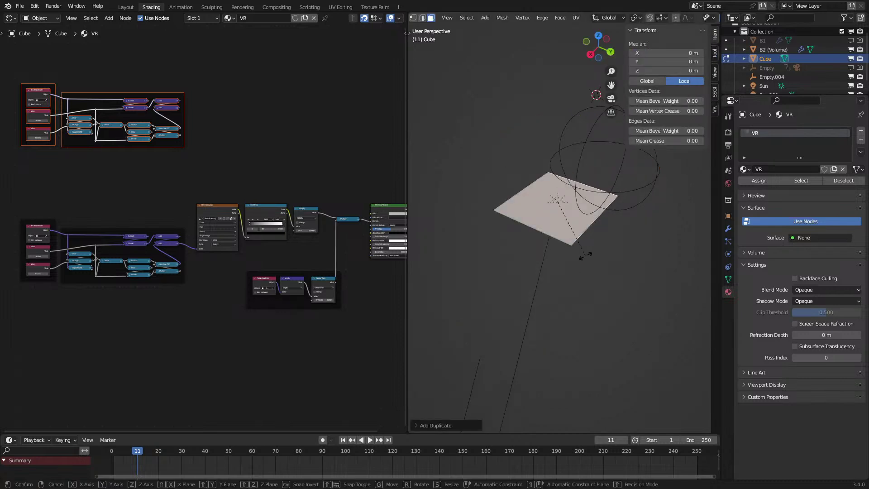
type("rx90")
key("Return")
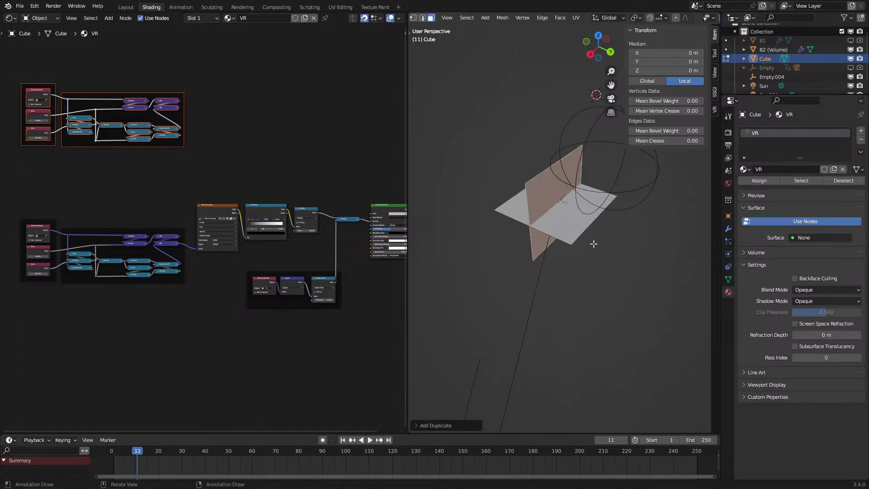
type("rz90")
key("Return")
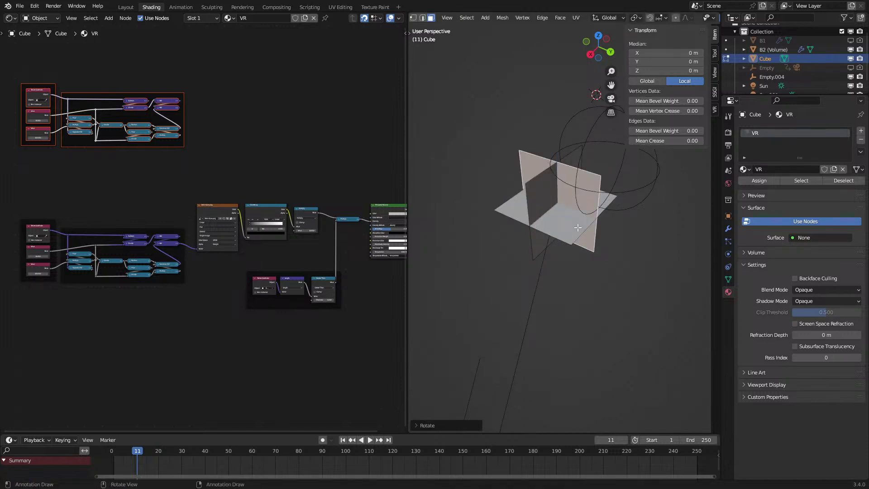
Scale the horizontal plane by 2 and return to Object Mode.
left_click(578, 227)
type("2")
type("3s2")
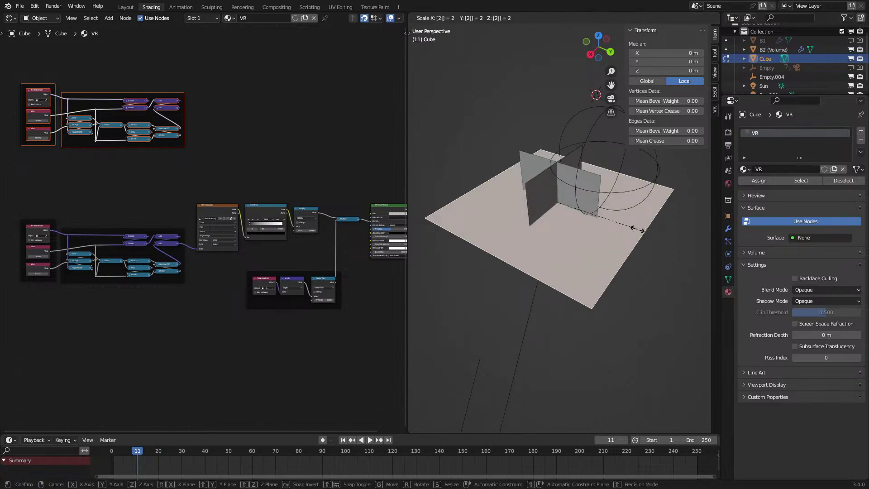
key("Return")
key("n")
key("Tab")
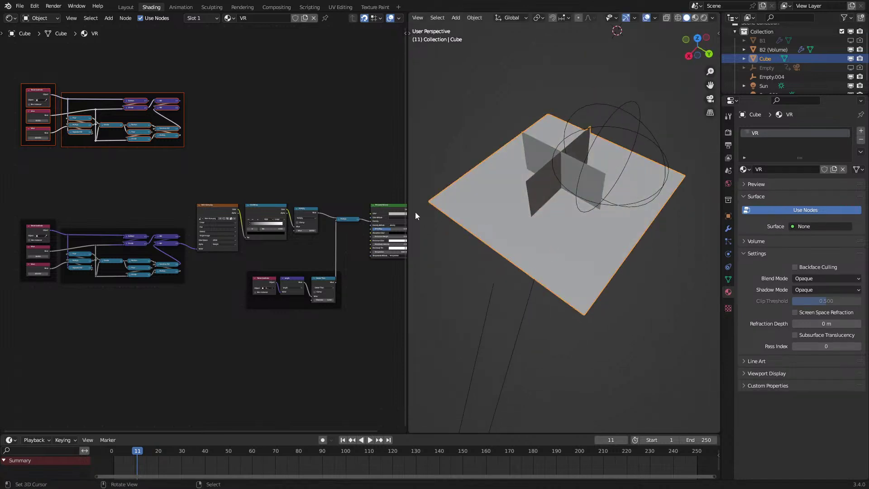
Switch the viewport to rendered shading with Eevee as the render engine.
scroll(211, 251, "up", 2)
left_click(704, 18)
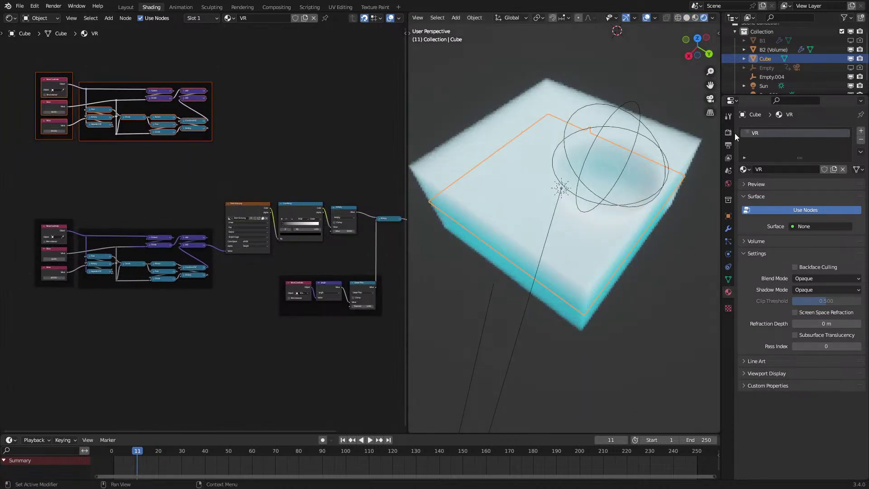
left_click(728, 132)
left_click(801, 131)
left_click(806, 140)
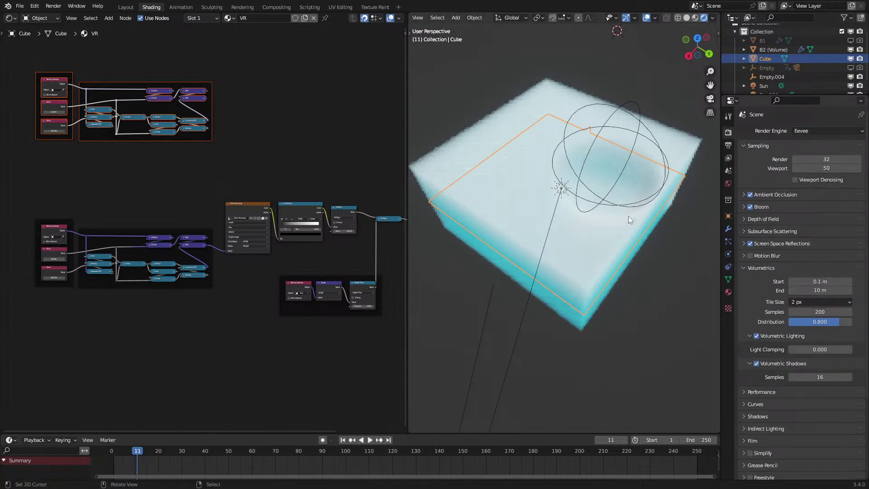
Preview the Image Texture node on the planes' surface and cut the Principled Volume's link to the Material Output.
scroll(368, 227, "up", 1)
middle_click_drag(353, 225, 195, 257)
left_click(86, 243, "ctrl+shift")
middle_click_drag(552, 245, 550, 240)
scroll(550, 239, "up", 2)
right_click_drag(321, 222, 297, 223, "ctrl")
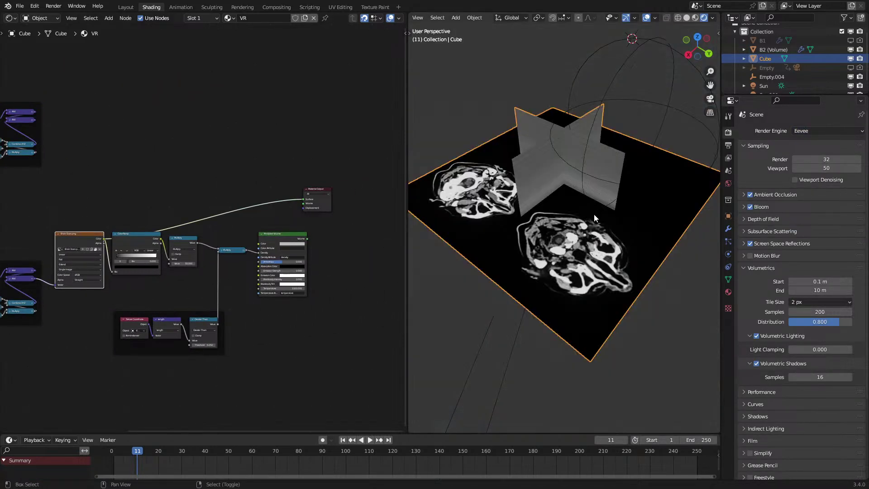
Select all the planes in Edit Mode and move them sideways in top view to bring other scan slices onto them.
middle_click_drag(594, 207, 588, 247, "shift")
scroll(584, 271, "up", 3)
middle_click_drag(580, 295, 622, 283)
scroll(623, 284, "down", 4)
key("Tab")
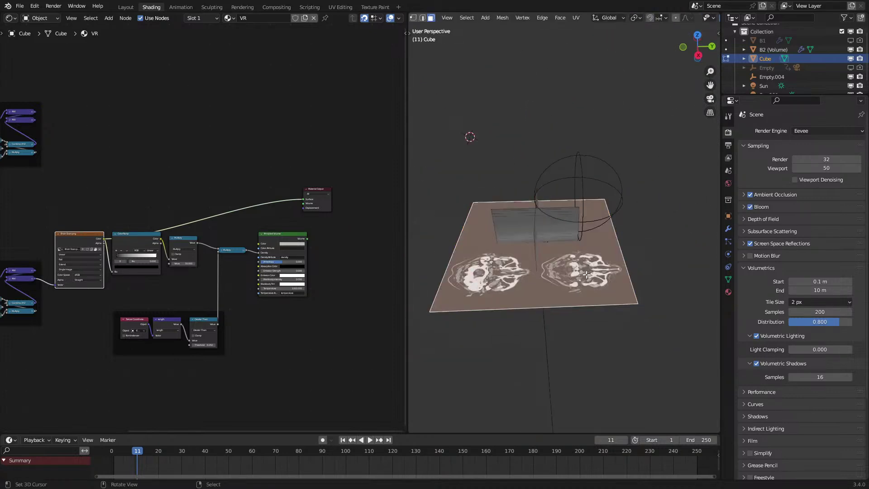
key("a")
middle_click_drag(479, 219, 587, 274)
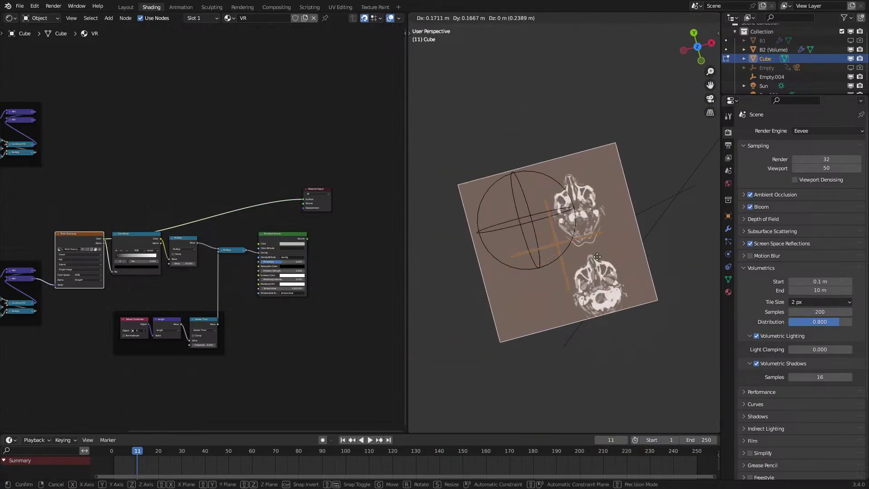
key("KP_7")
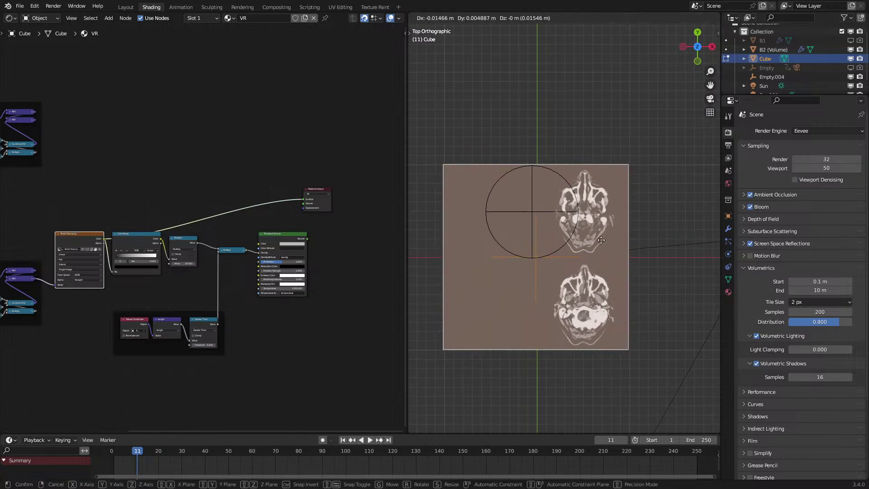
key("g")
left_click(636, 206)
middle_click_drag(636, 206, 493, 216)
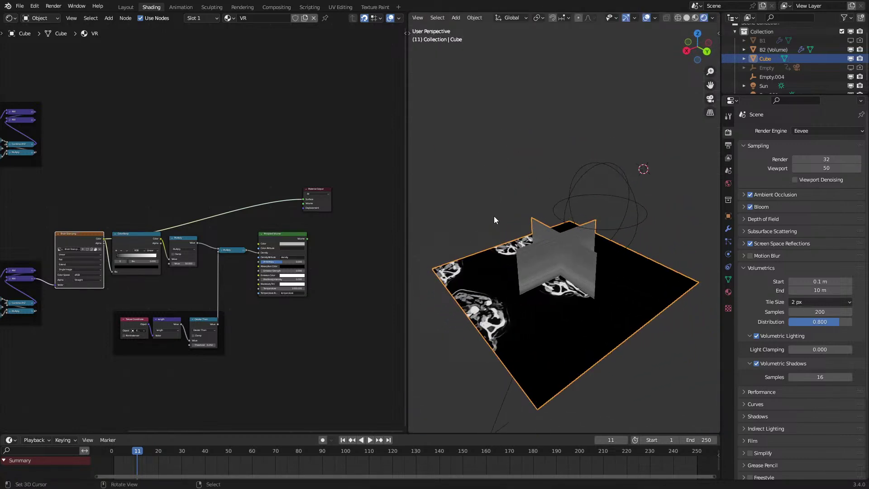
Preview the ColorRamp on the planes, making its low stop white and its high stop grey with value 0.171.
scroll(121, 249, "up", 2)
left_click(128, 248, "ctrl+shift")
left_click(81, 289)
scroll(83, 236, "up", 10)
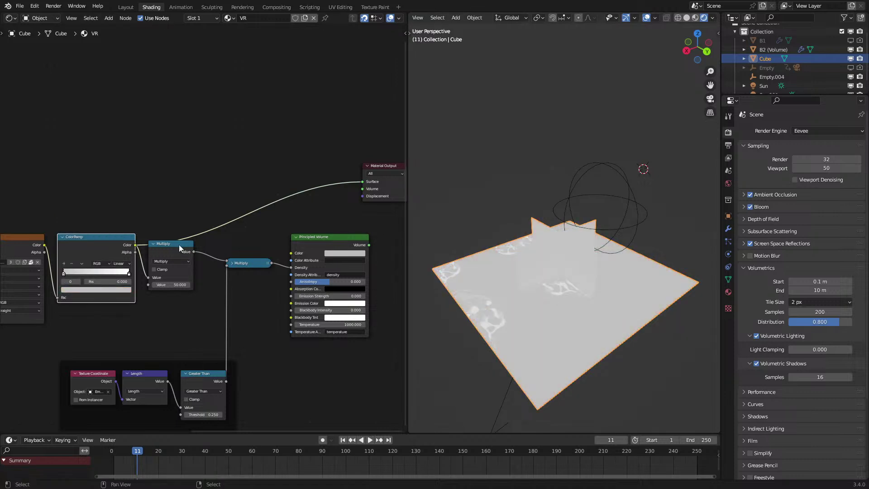
mouse_move(64, 273)
left_mouse_down()
mouse_move(107, 275)
mouse_move(48, 275)
left_mouse_up()
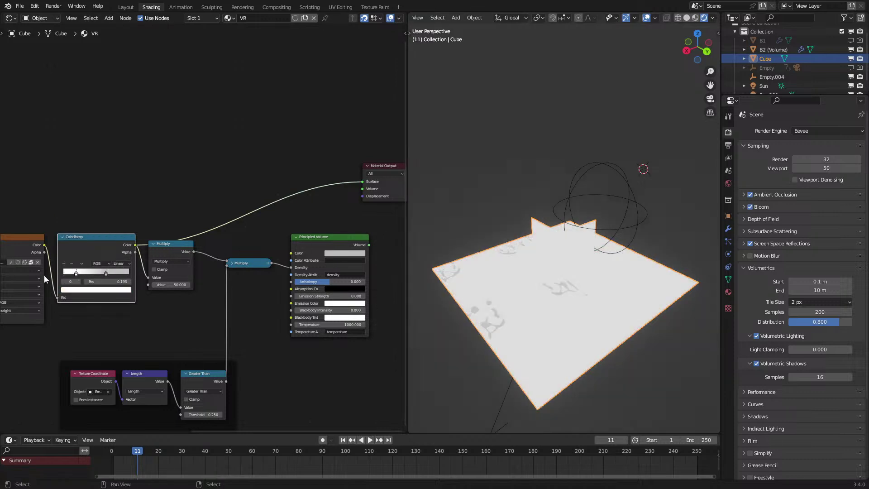
middle_click_drag(420, 253, 519, 294)
left_click(111, 290)
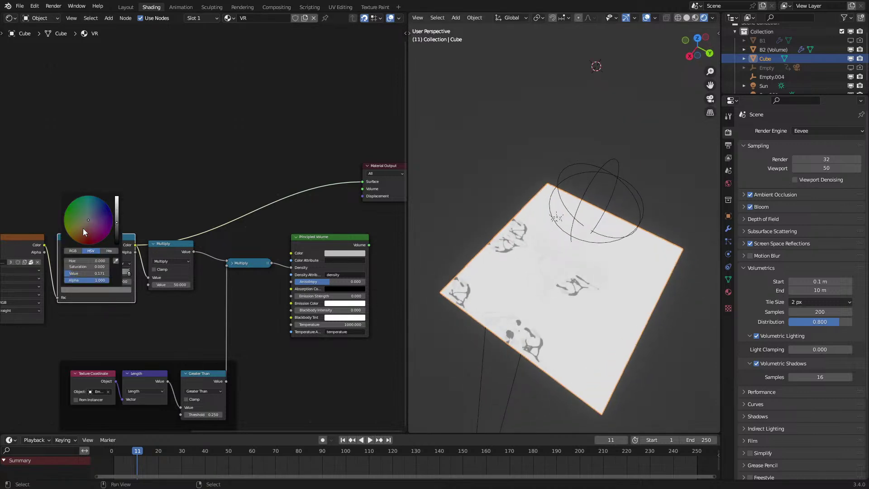
Try to move the planes' mesh vertically in Edit Mode while the ColorRamp is previewed on it.
middle_click_drag(446, 262, 533, 262)
key("Tab")
right_click(574, 268)
key("g")
key("z")
right_click(584, 147)
key("Tab")
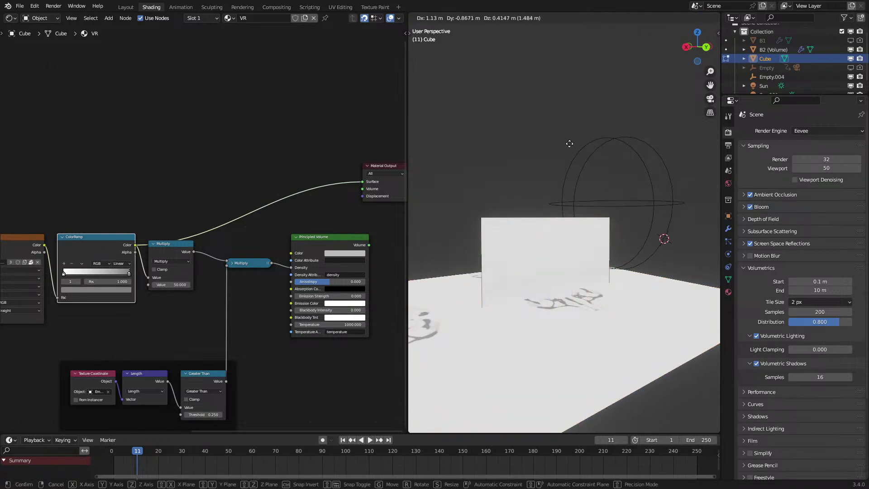
Open the Cube's object properties and add a Geometry node beside the Texture Coordinate frame.
left_click(728, 217)
middle_click_drag(220, 242, 22, 194)
key("shift+a")
mouse_move(161, 222)
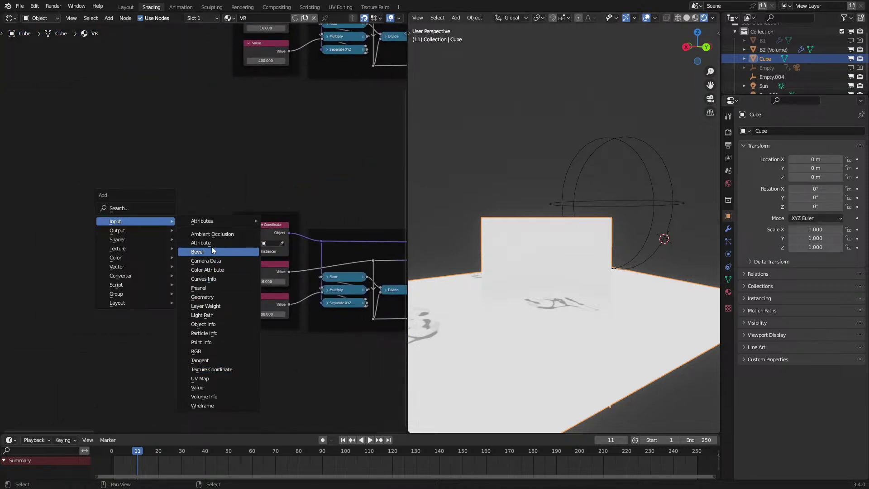
left_click(202, 297)
Preview the Texture Coordinate, Separate XYZ and Floor outputs in turn on the planes.
left_click(277, 229, "ctrl+shift")
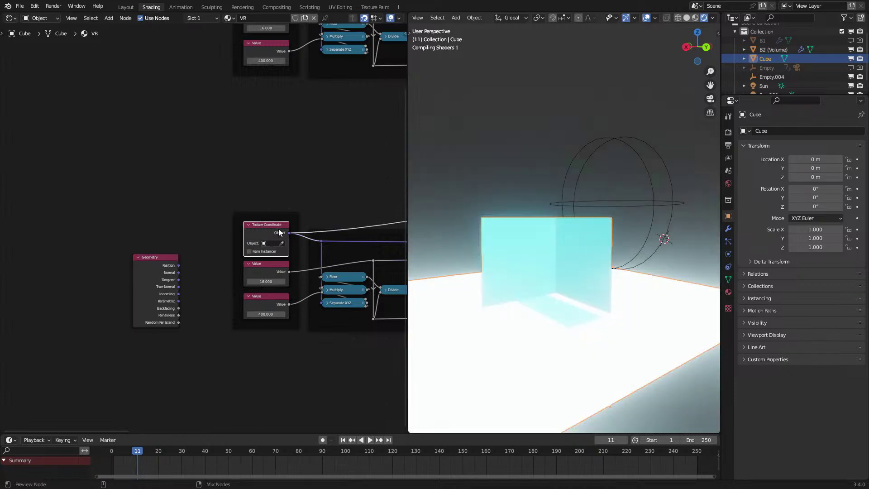
middle_click_drag(363, 253, 262, 229)
middle_click_drag(565, 265, 588, 262)
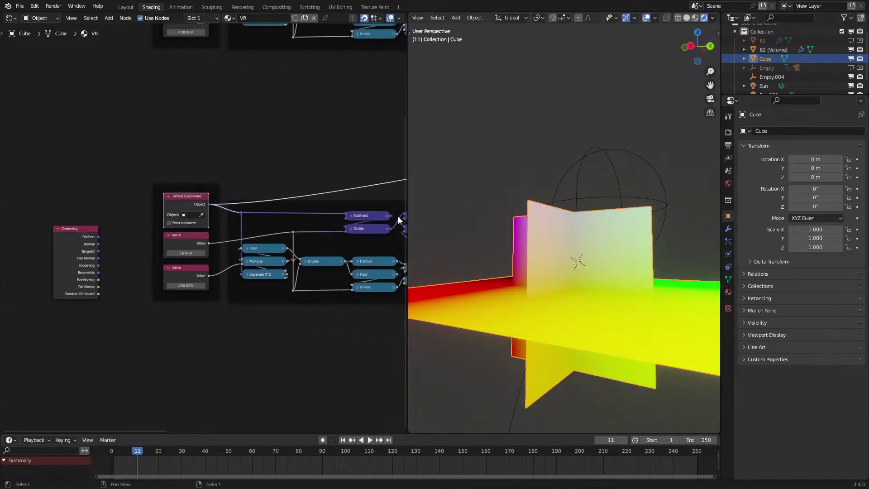
left_click(256, 276, "ctrl+shift")
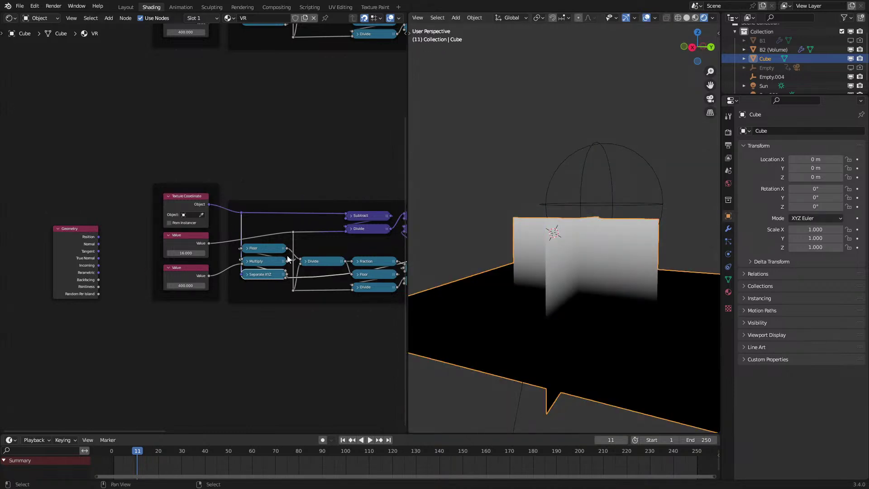
middle_click_drag(288, 260, 216, 260)
left_click(202, 249, "ctrl+shift")
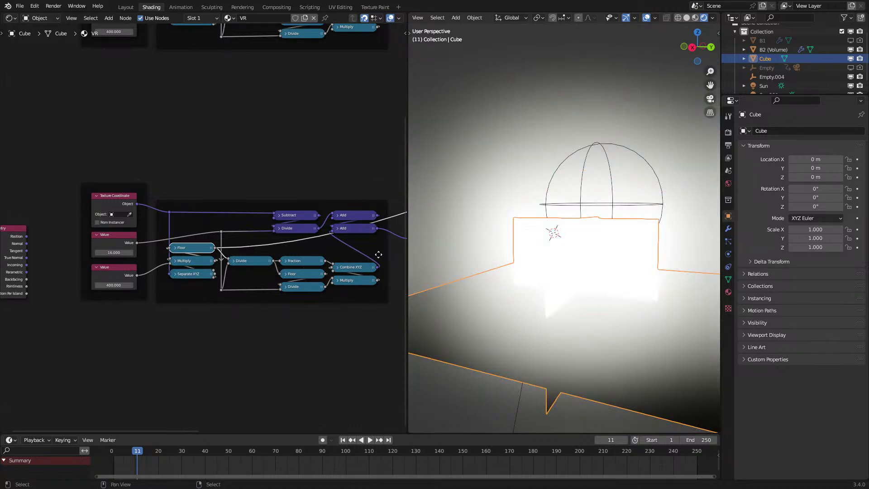
scroll(237, 256, "up", 2)
Add a 1D White Noise Texture, feed its W input from the Floor node and preview its value on the planes.
key("shift+a")
type("w")
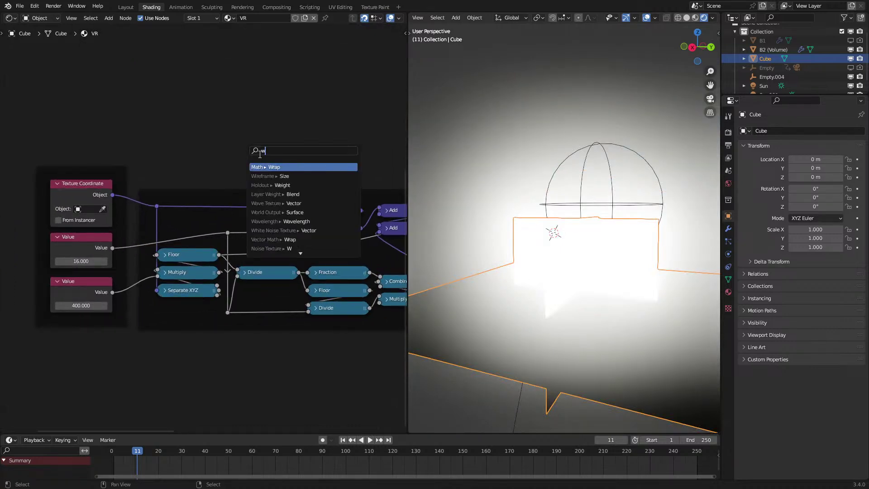
type("hit")
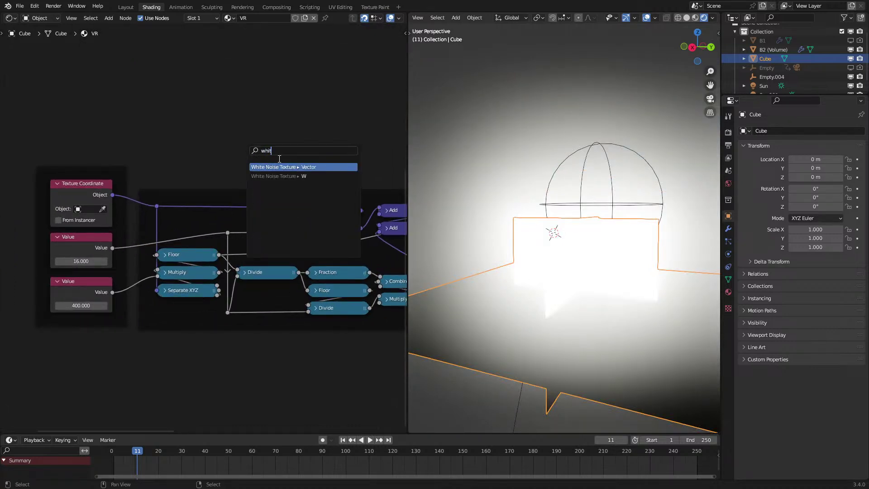
left_click(284, 167)
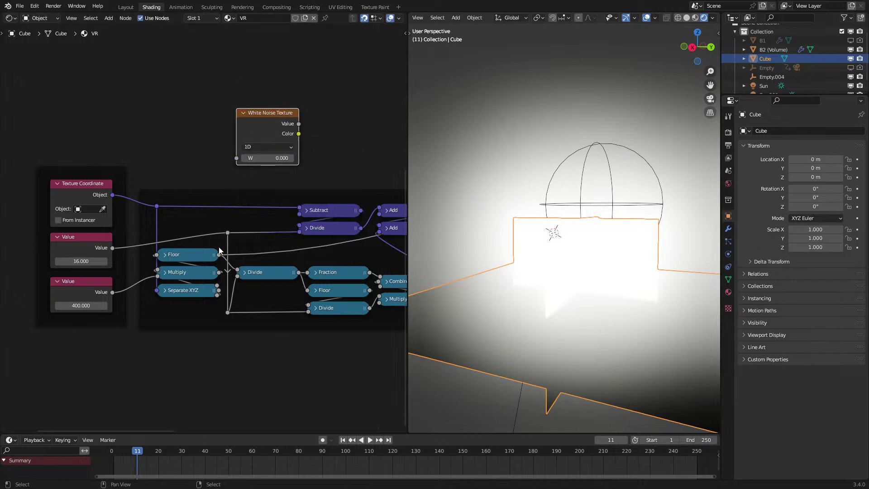
left_click_drag(219, 254, 236, 157)
left_click(257, 129, "ctrl+shift")
scroll(585, 242, "up", 6)
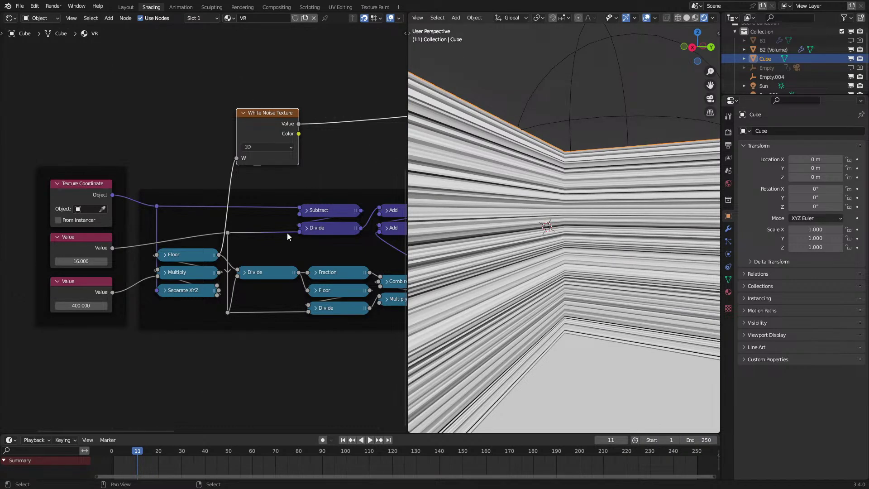
Preview the math Divide output and the Floor output that follows it on the planes.
left_click(266, 270, "ctrl+shift")
middle_click_drag(313, 266, 240, 281)
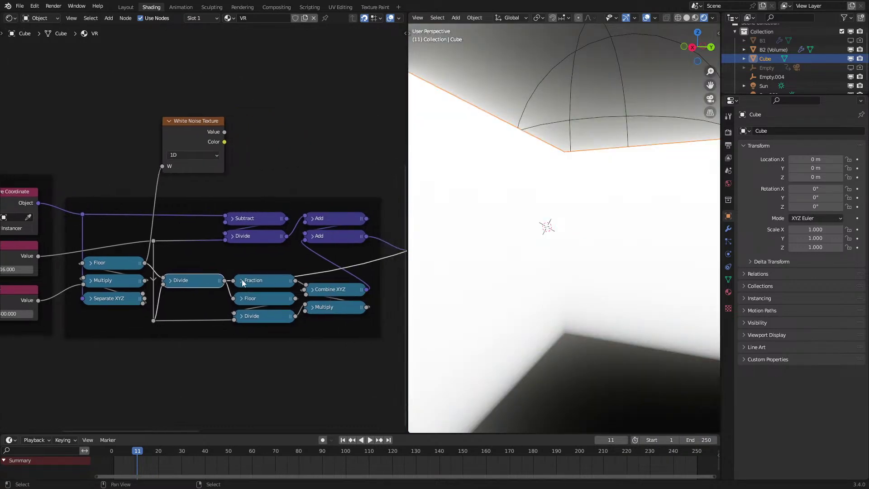
left_click(267, 293, "ctrl+shift")
Feed the White Noise Texture's W input from the Floor after Divide and then from Fraction, previewing the noise value on the planes.
left_click_drag(295, 298, 163, 165)
left_click(181, 147, "ctrl+shift")
middle_click_drag(555, 216, 540, 218)
left_click_drag(296, 282, 296, 281)
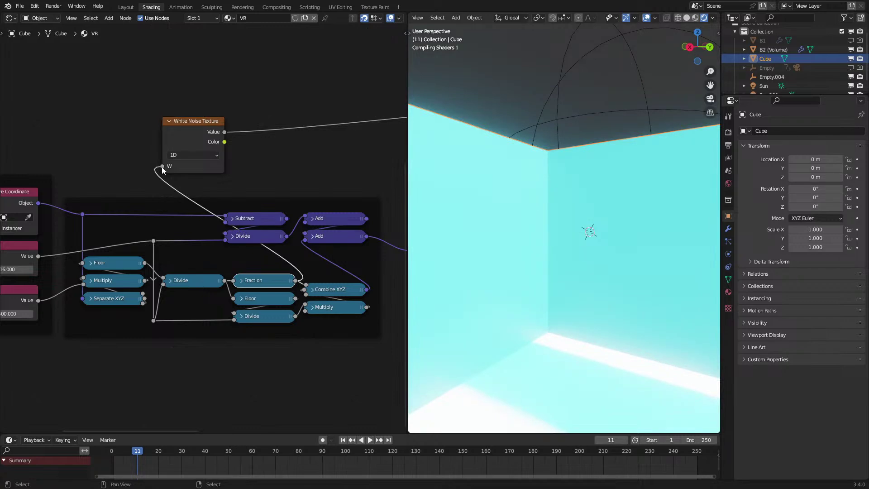
middle_click_drag(543, 191, 533, 194)
middle_click_drag(318, 287, 287, 297)
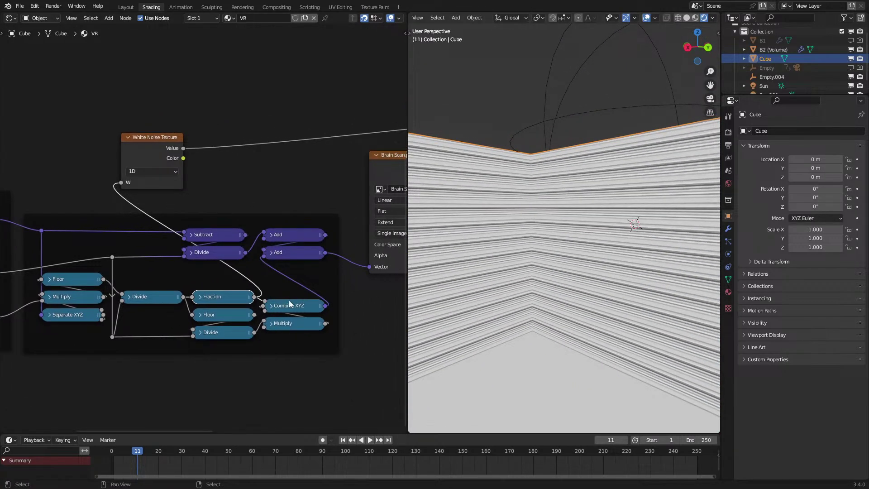
Preview the Fraction, Floor and Combine XYZ outputs in turn and examine the stripes on the planes.
left_click(244, 299, "ctrl+shift")
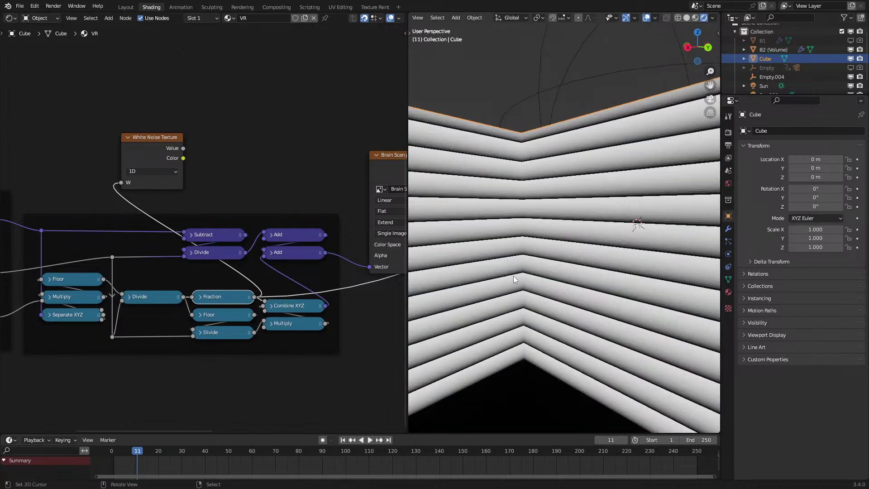
scroll(516, 276, "up", 3)
scroll(516, 275, "down", 1)
left_click(221, 318, "ctrl+shift")
left_click(223, 301, "ctrl+shift")
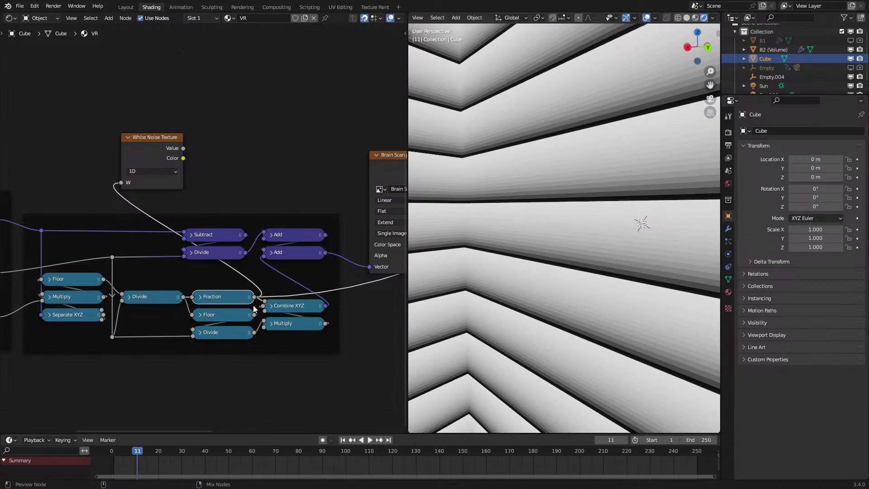
left_click(283, 308, "ctrl+shift")
scroll(588, 241, "down", 4)
middle_click_drag(588, 242, 545, 256)
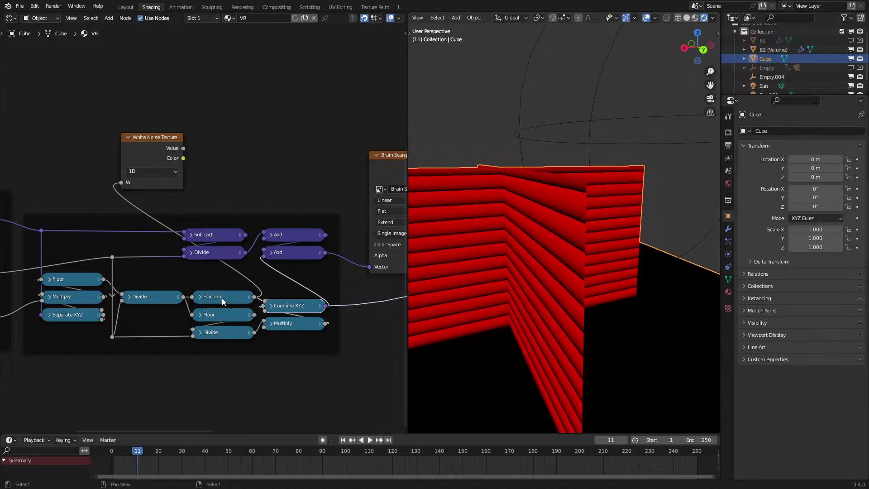
Preview the vector Divide, the Brain Scan.png texture color and the ColorRamp in turn on the planes.
left_click(202, 253, "ctrl+shift")
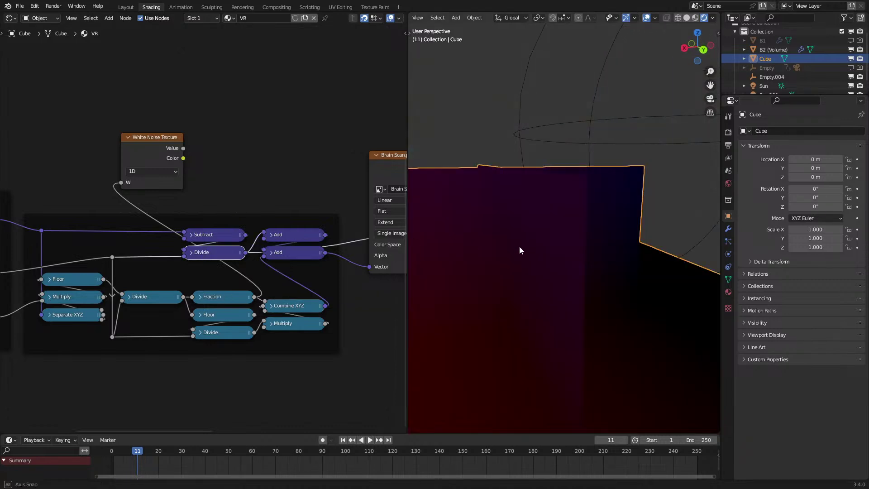
middle_click_drag(310, 182, 230, 228)
left_click(314, 210, "ctrl+shift")
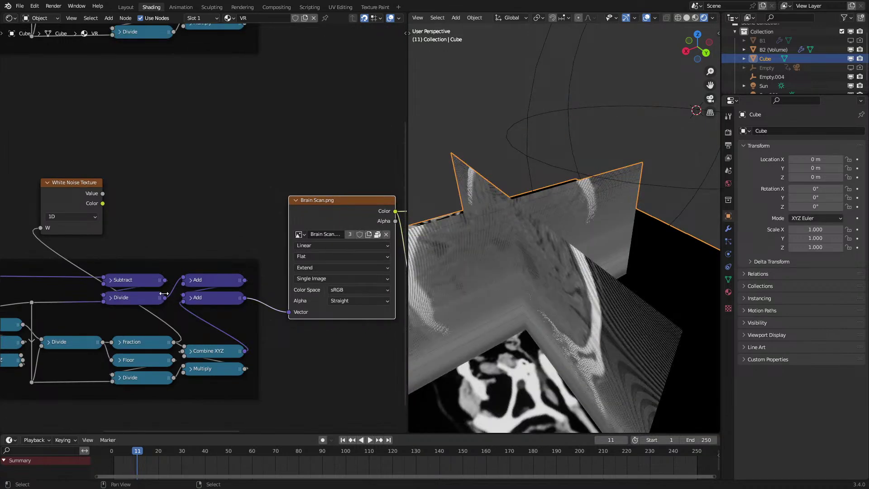
scroll(317, 235, "down", 2)
left_click(338, 228, "ctrl+shift")
scroll(197, 262, "up", 2)
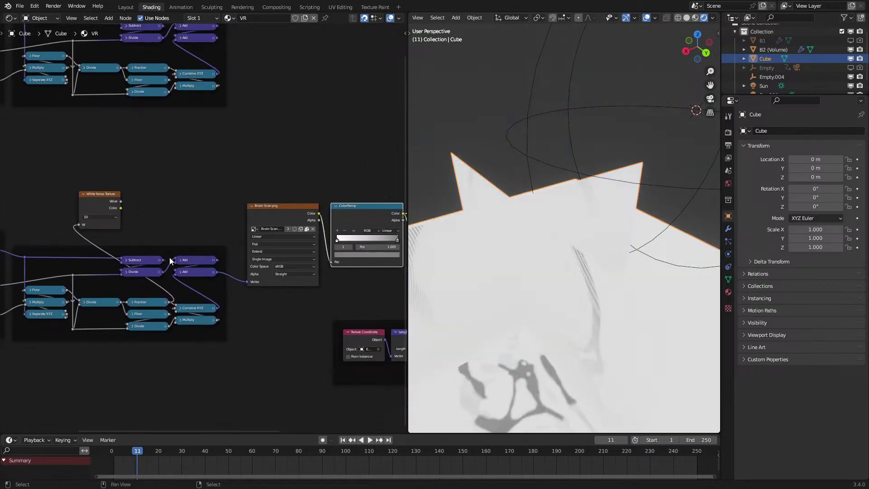
middle_click_drag(553, 270, 563, 253)
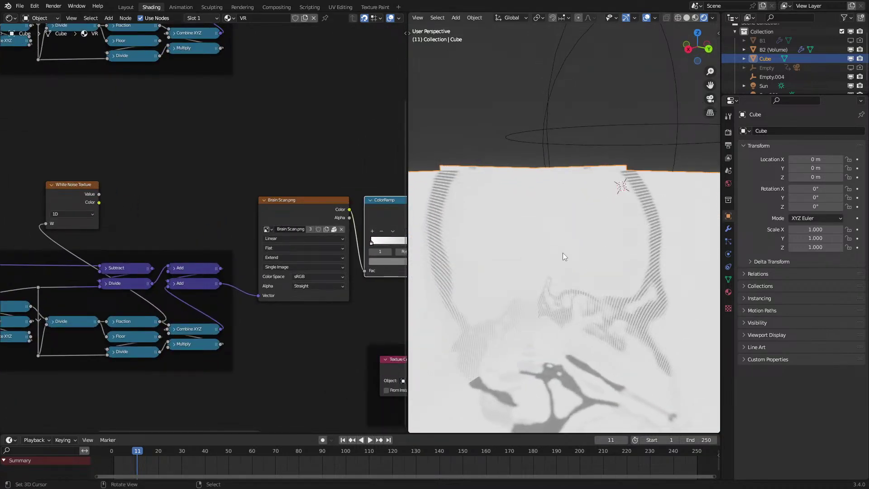
Try the vector Divide and Subtract outputs as the Brain Scan.png texture's Vector input, and try lowering the upper Value node.
left_click_drag(152, 283, 259, 294)
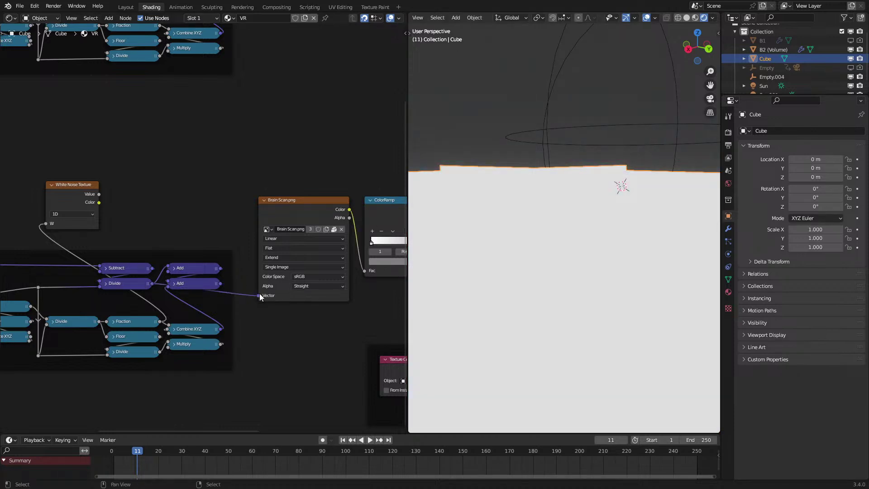
middle_click_drag(471, 247, 321, 248)
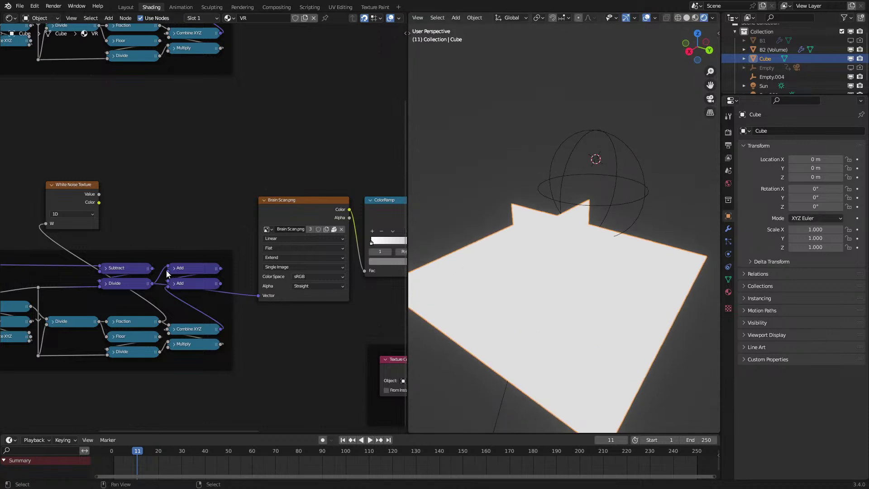
left_click_drag(152, 268, 259, 294)
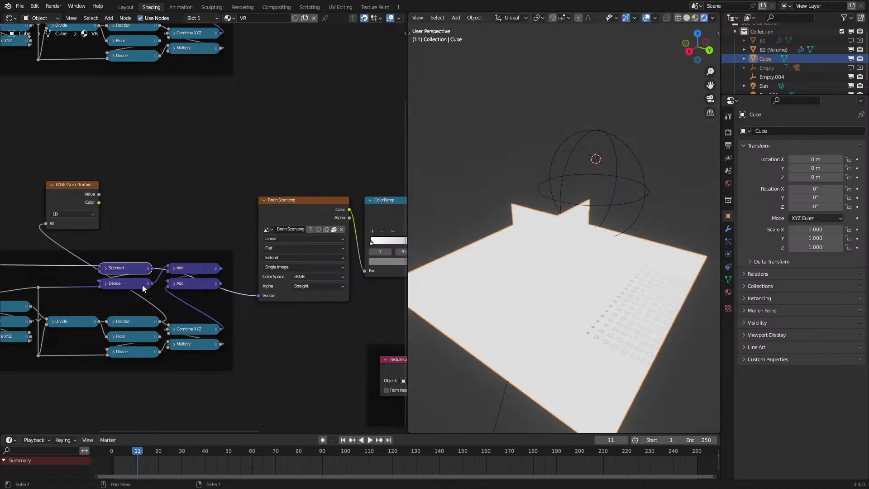
left_click_drag(151, 283, 260, 294)
middle_click_drag(513, 281, 522, 252)
middle_click_drag(143, 257, 331, 219)
left_click_drag(100, 274, 72, 275)
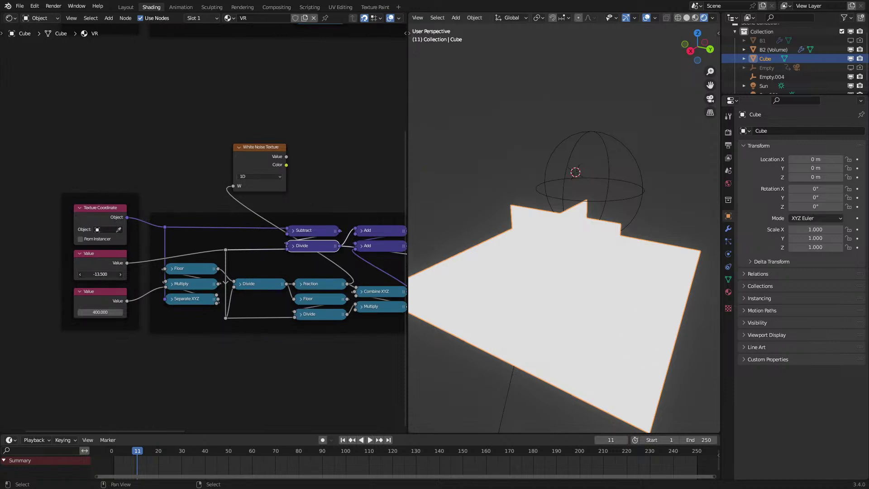
Try the upper vector Add output as the Brain Scan.png texture's Vector input and inspect the scan on the planes.
middle_click_drag(391, 230, 183, 263)
left_click_drag(198, 263, 236, 290)
middle_click_drag(502, 256, 485, 296)
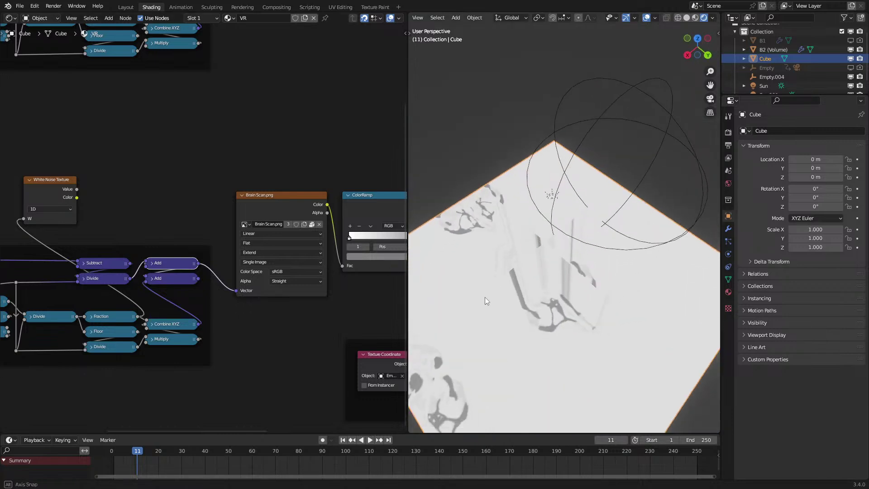
middle_click_drag(520, 271, 534, 240)
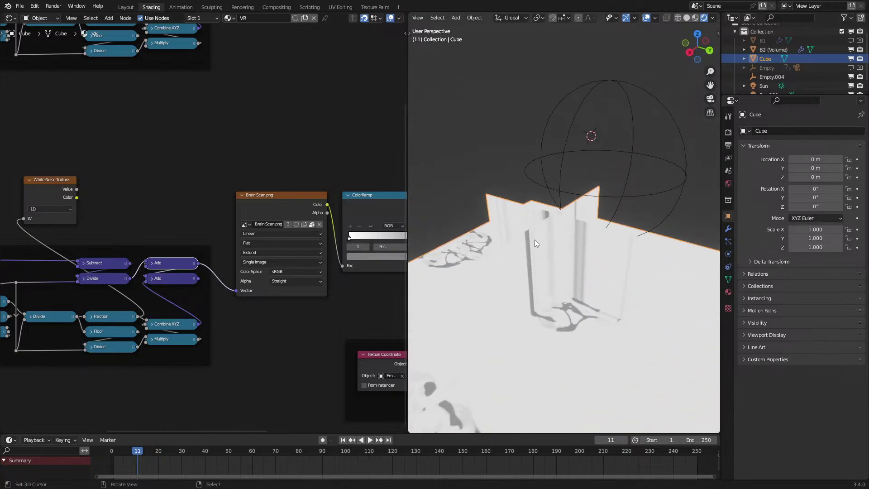
scroll(533, 240, "up", 2)
Reconnect the lower vector Add to the Brain Scan.png texture's Vector input and cut the Combine XYZ link feeding that Add.
middle_click_drag(197, 281, 259, 257)
left_click_drag(259, 257, 307, 271)
middle_click_drag(267, 261, 332, 230)
right_click_drag(300, 239, 283, 247, "ctrl")
Add a Multiply math node fed by Separate XYZ's Z output, and a Combine XYZ node with its X fed by that Multiply.
left_click_drag(132, 284, 265, 328)
type("mul")
key("Return")
left_click(190, 333)
left_click_drag(209, 335, 257, 335)
type("combine")
key("Return")
left_click(286, 334)
Feed the new Combine XYZ vector into the lower vector Add and set the new Multiply node's value to 0.070.
left_click_drag(306, 342, 270, 226)
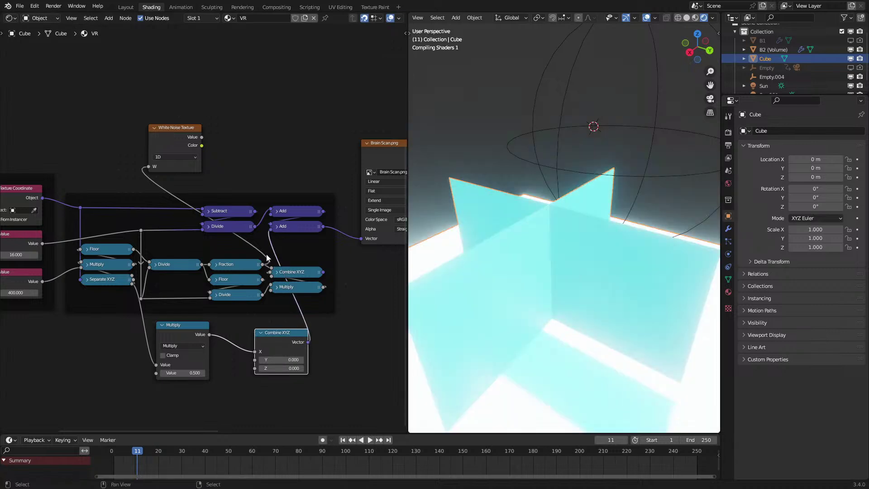
left_click_drag(183, 372, 144, 373, "shift")
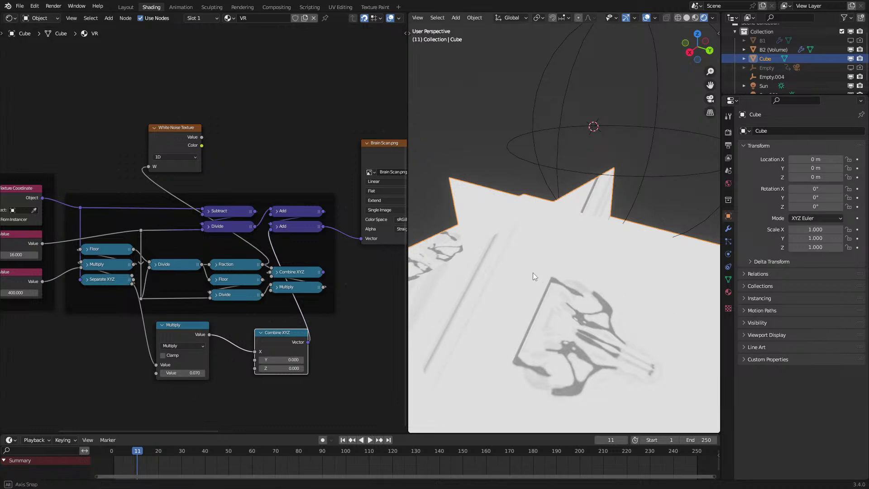
middle_click_drag(536, 279, 528, 266)
Compare feeding the Multiply result into the new Combine XYZ's Y input instead of X, undoing and redoing the change, and end on X.
left_click_drag(256, 352, 254, 360)
middle_click_drag(550, 294, 526, 281)
key("ctrl+z")
key("ctrl+shift+z")
key("ctrl+z")
key("ctrl+shift+z")
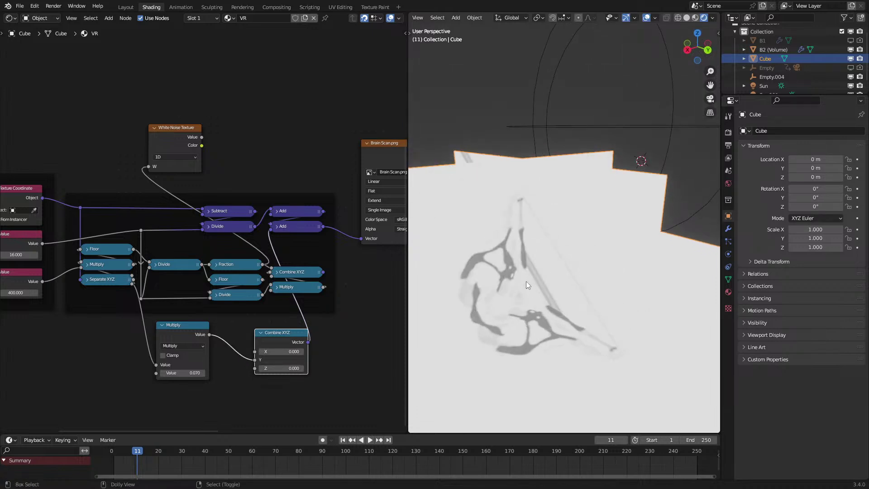
key("ctrl+z")
middle_click_drag(525, 281, 541, 273)
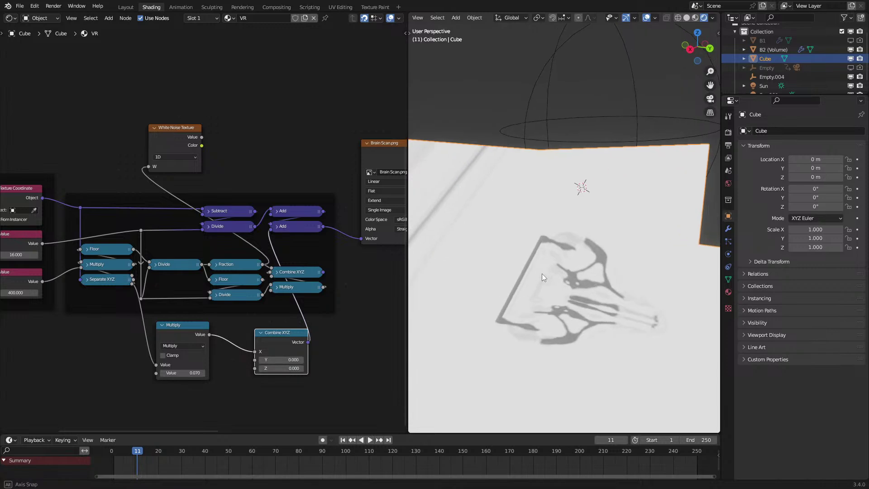
Feed the new Multiply node from the Floor node beside Separate XYZ and try a higher multiplier.
mouse_move(183, 372)
left_mouse_down("shift")
mouse_move(206, 373)
mouse_move(183, 373)
left_mouse_up("shift")
middle_click_drag(159, 306, 173, 275)
scroll(165, 216, "up", 3)
left_click_drag(135, 215, 213, 371)
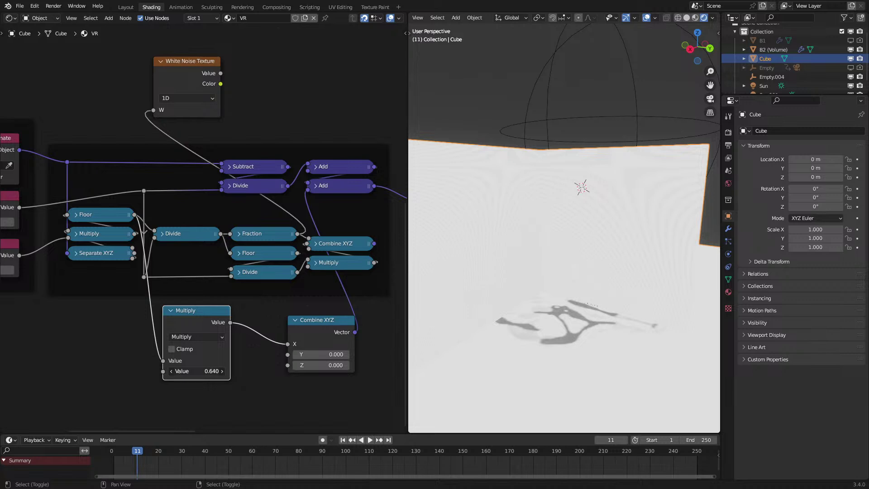
right_click(192, 371)
scroll(532, 281, "up", 4)
middle_click_drag(532, 281, 516, 274)
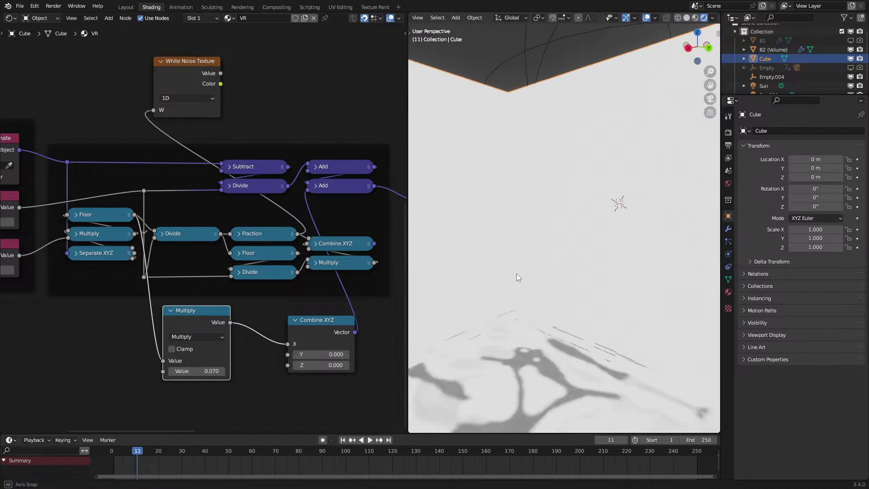
Set the new Multiply node's value to 0.001.
left_click_drag(204, 371, 197, 371)
left_click(208, 371)
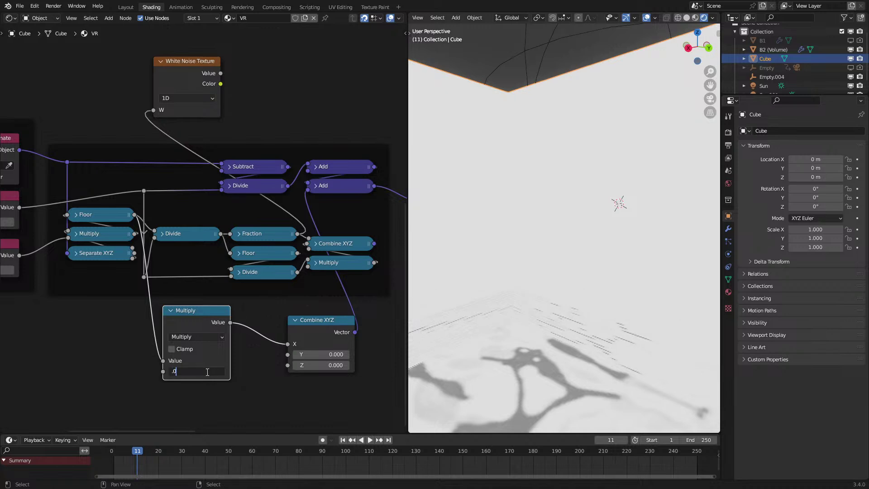
key("Return")
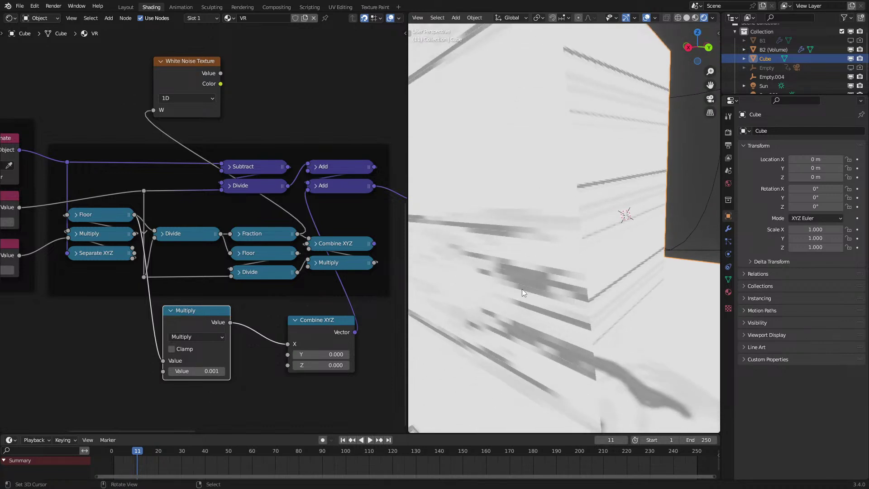
Add a Snap math node below the frame, fed by the collapsed Multiply node above Separate XYZ.
middle_click_drag(118, 267, 183, 252)
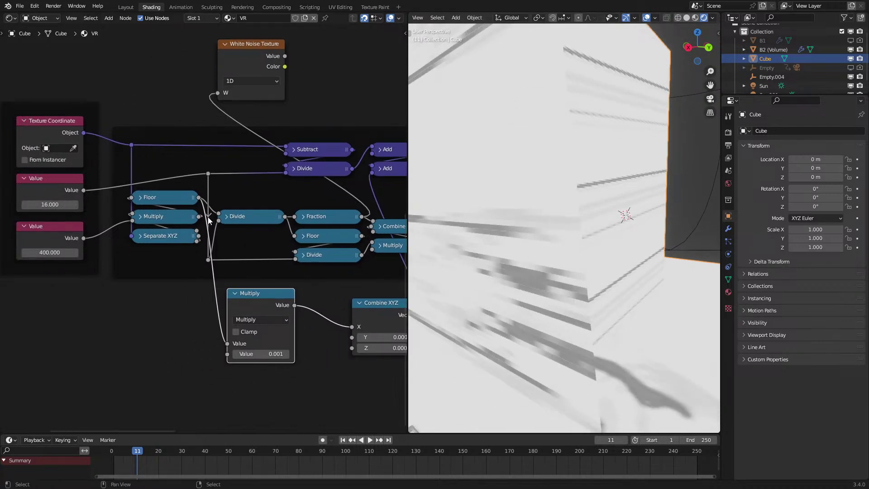
left_click_drag(195, 217, 158, 306)
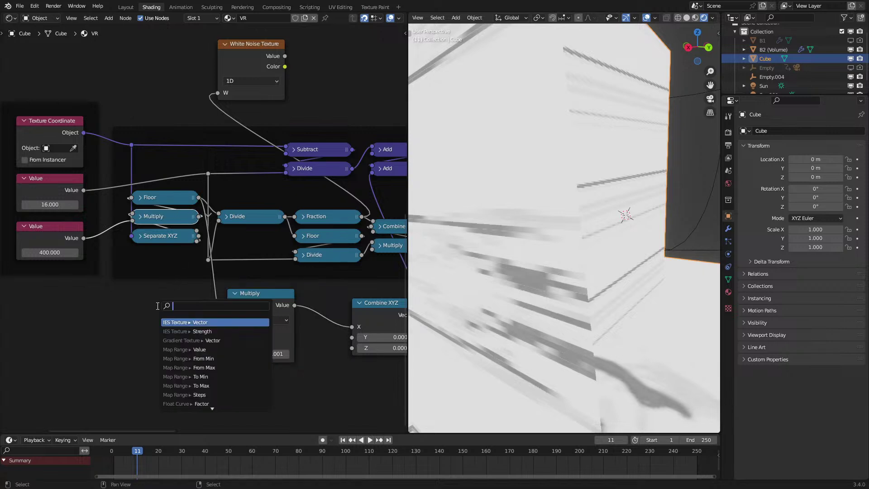
type("snap")
key("Return")
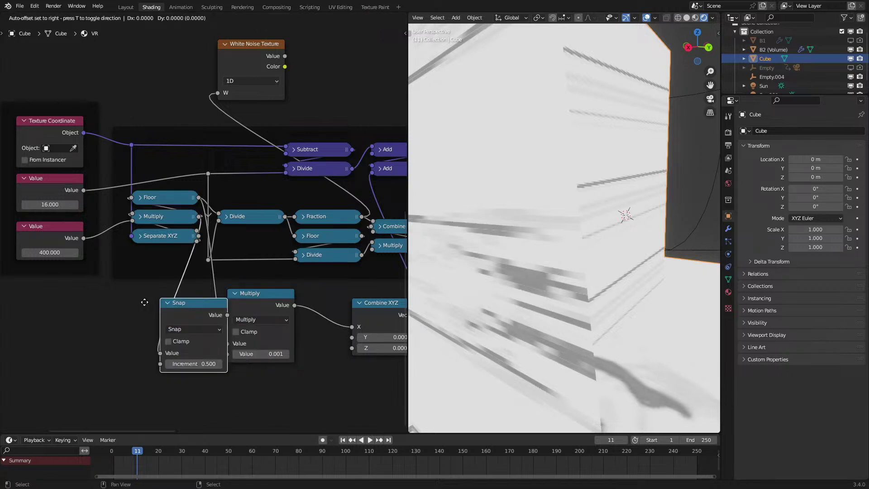
left_click(98, 292)
Feed the Snap output into the 0.001 Multiply node in place of Floor and set the Snap increment to 1.000.
left_click_drag(180, 306, 228, 344)
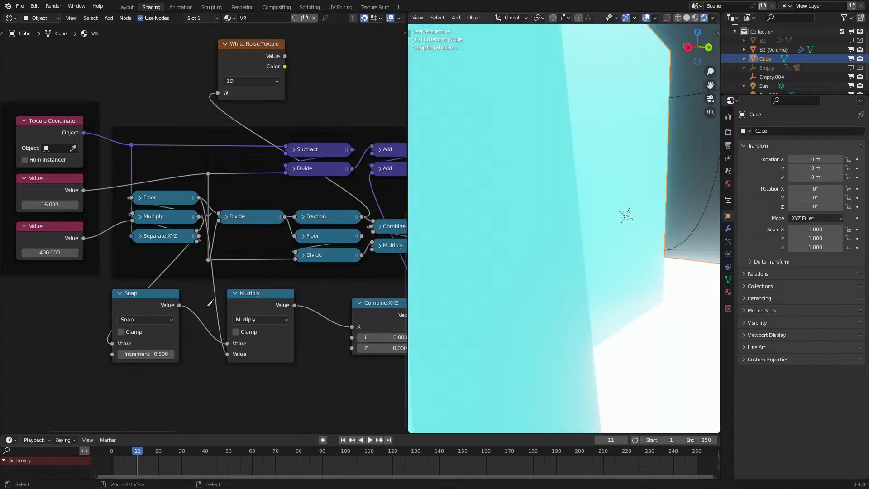
right_click_drag(213, 305, 224, 310, "ctrl")
left_click_drag(154, 353, 171, 354)
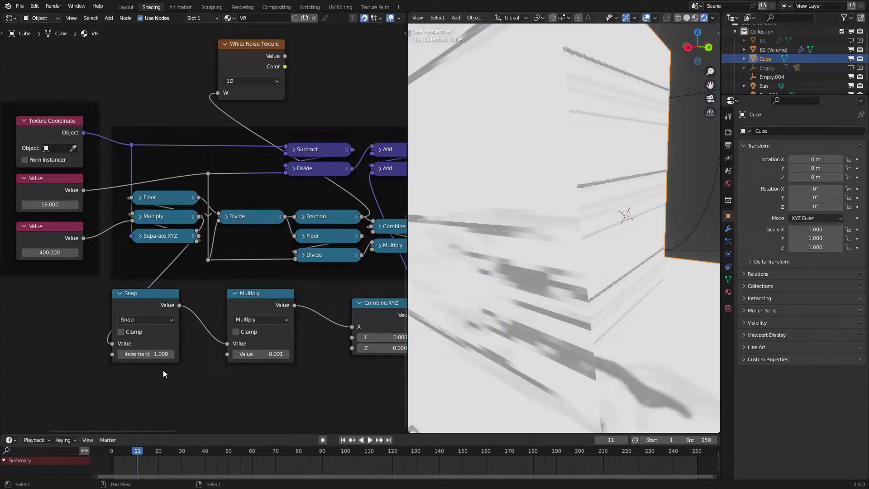
left_click_drag(238, 355, 261, 357, "shift")
right_click(260, 356)
Move the Snap node aside and add a Minimum math node fed by Snap, connecting its output to the 0.001 Multiply node.
middle_click_drag(138, 282, 147, 240)
left_click(153, 260)
left_click_drag(152, 264, 85, 263)
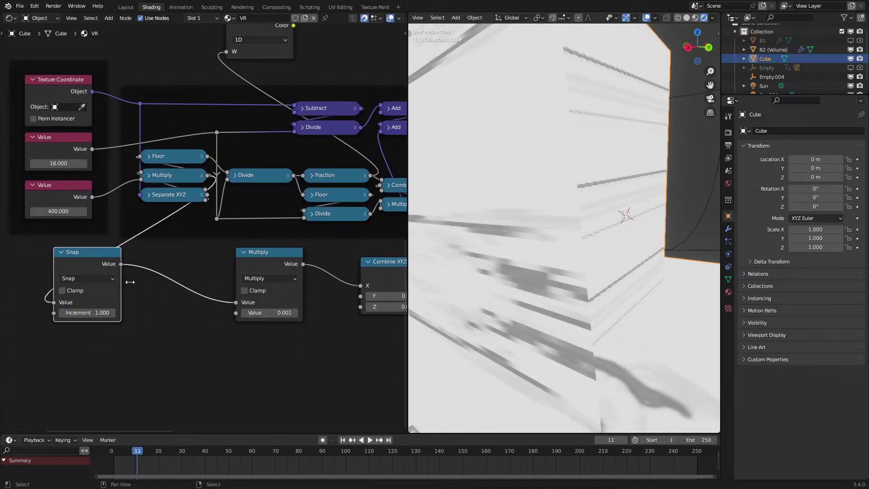
key("shift+a")
type("min")
key("Return")
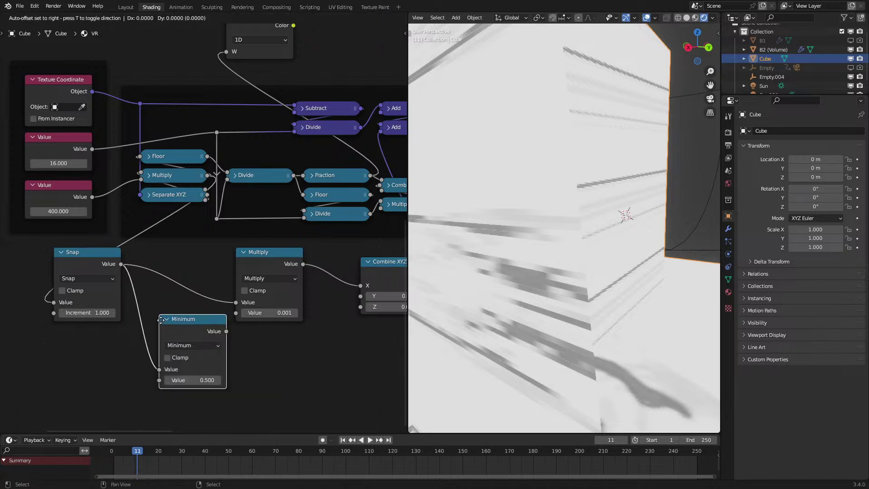
left_click(198, 322)
left_click_drag(207, 312, 231, 304)
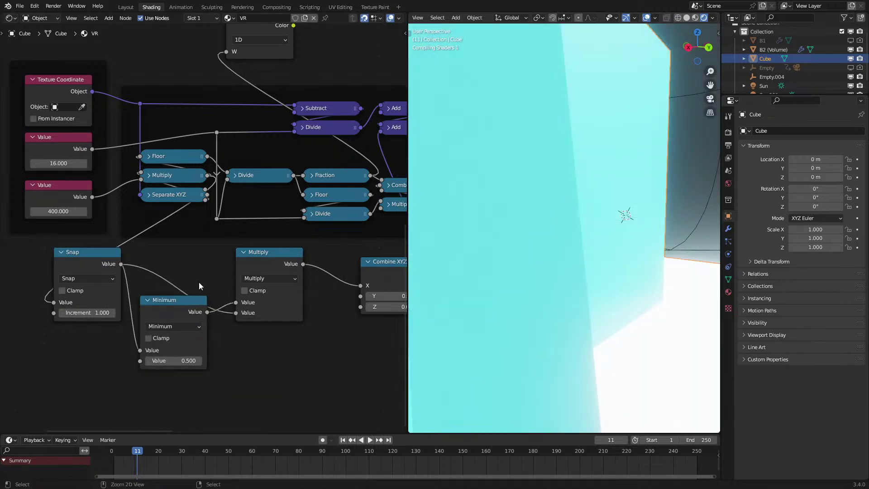
Set the Minimum node's value to 74.000 and inspect the capped slice shift on the planes.
left_click(173, 368, "shift")
mouse_move(175, 361)
left_mouse_down("shift")
mouse_move(119, 361)
mouse_move(325, 360)
left_mouse_up("shift")
left_click(164, 361)
type("1")
key("Return")
mouse_move(584, 320)
middle_mouse_down()
mouse_move(592, 313)
mouse_move(589, 329)
middle_mouse_up()
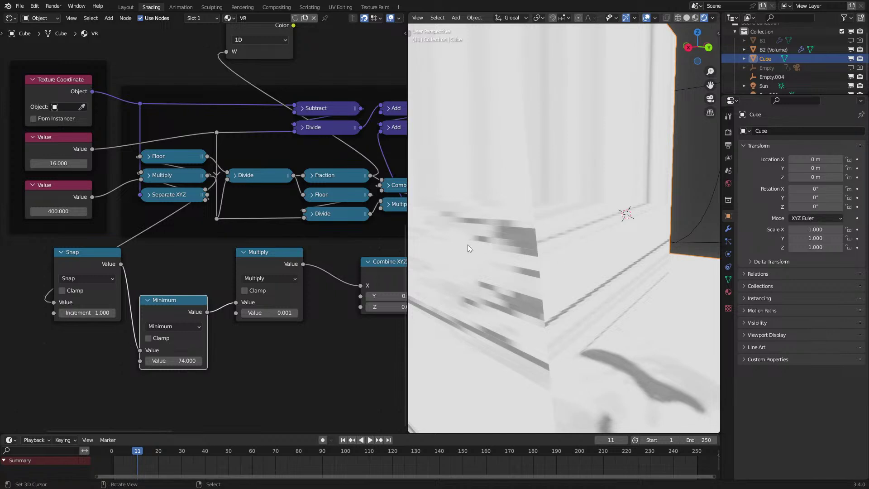
scroll(490, 253, "down", 8)
scroll(494, 271, "up", 10)
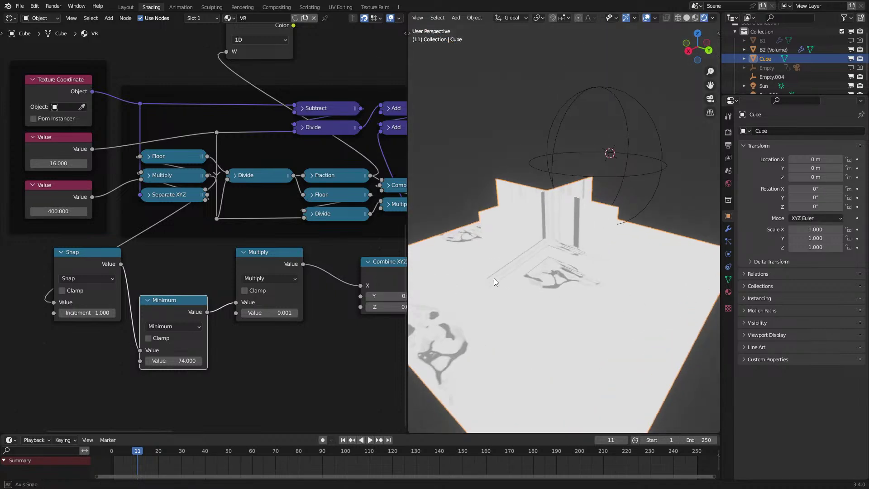
scroll(215, 206, "up", 2)
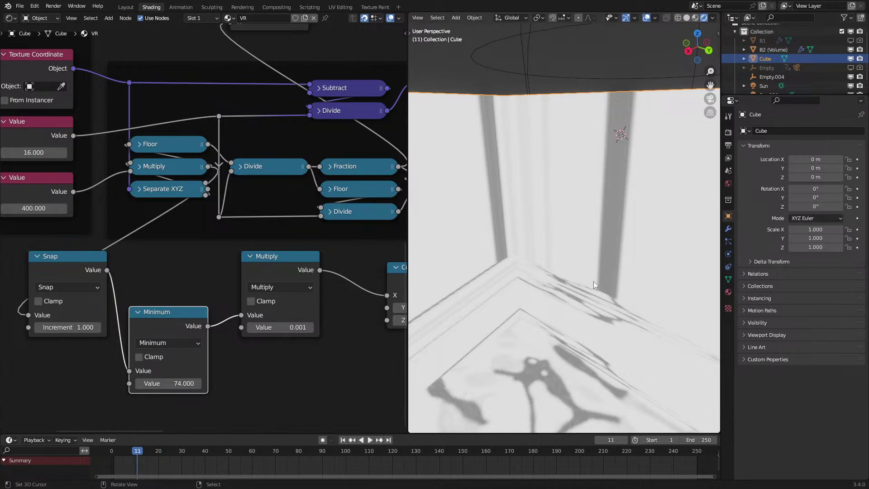
Try the Floor, Ceil and Truncate operations in place of Snap to compare how they round the slice shift.
middle_click_drag(595, 283, 586, 255)
scroll(585, 255, "up", 5)
scroll(578, 267, "down", 2)
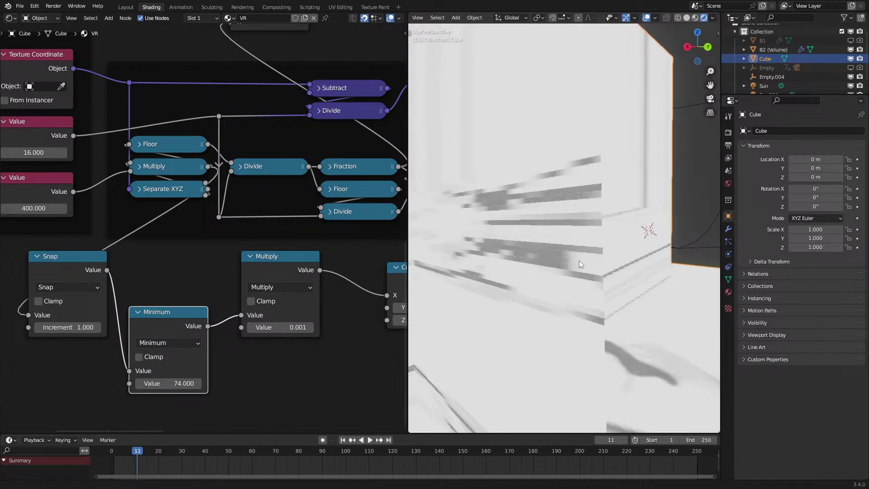
left_click(89, 287)
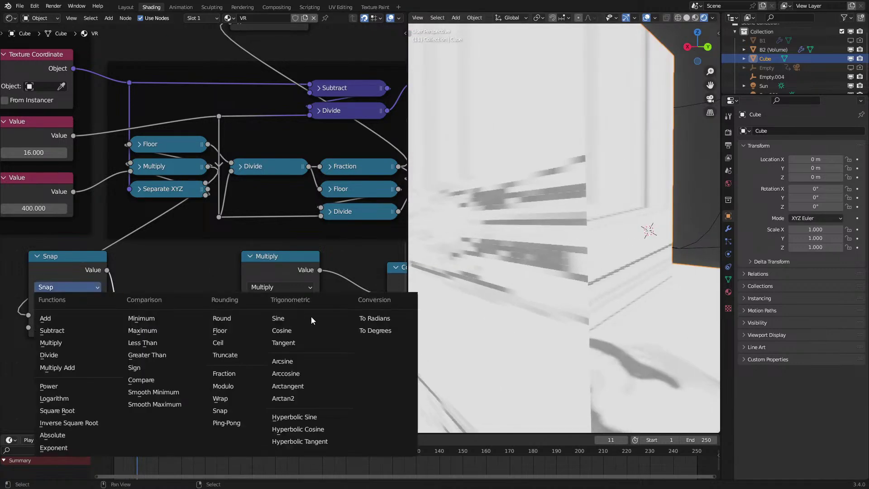
left_click(220, 330)
left_click(69, 284)
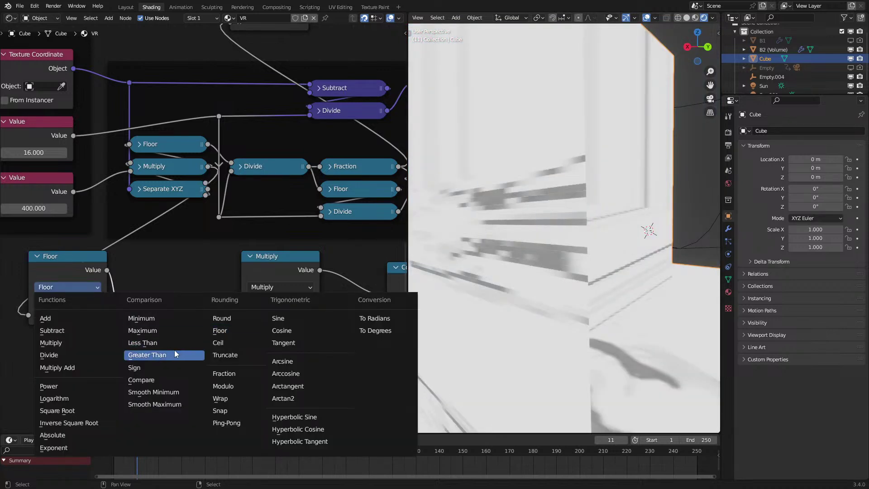
left_click(240, 344)
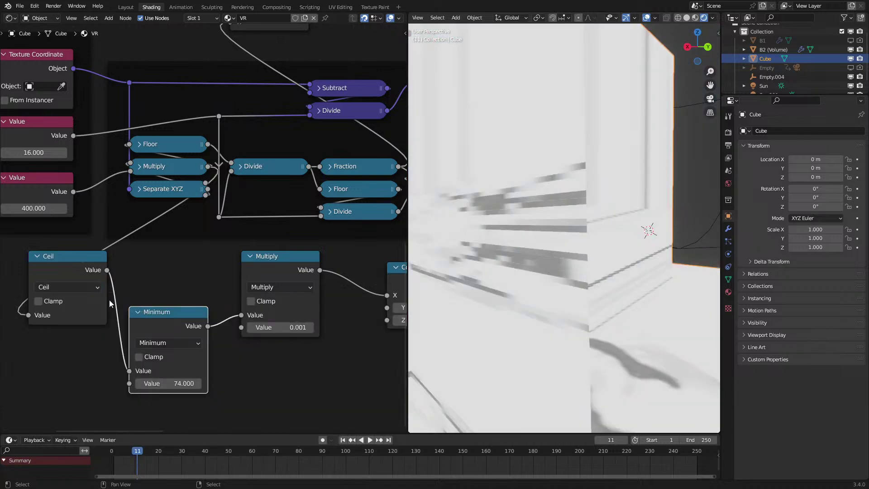
left_click(72, 286)
left_click(237, 354)
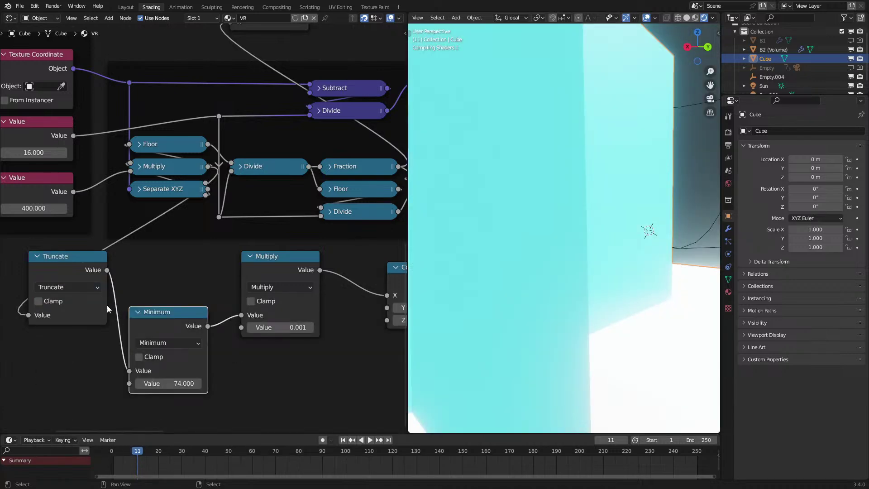
Try the Modulo operation on the math node feeding Minimum and vary its value to repeat the slice shift.
left_click(90, 289)
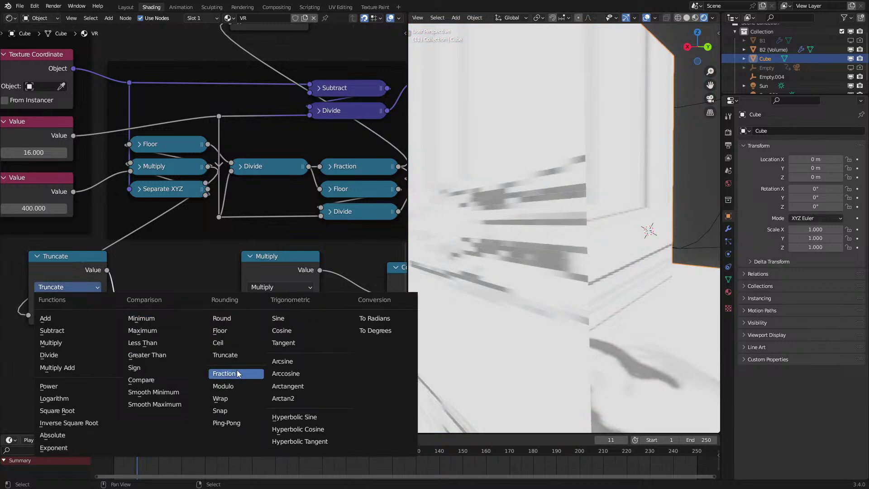
left_click(241, 383)
left_click_drag(68, 327, 384, 327, "shift")
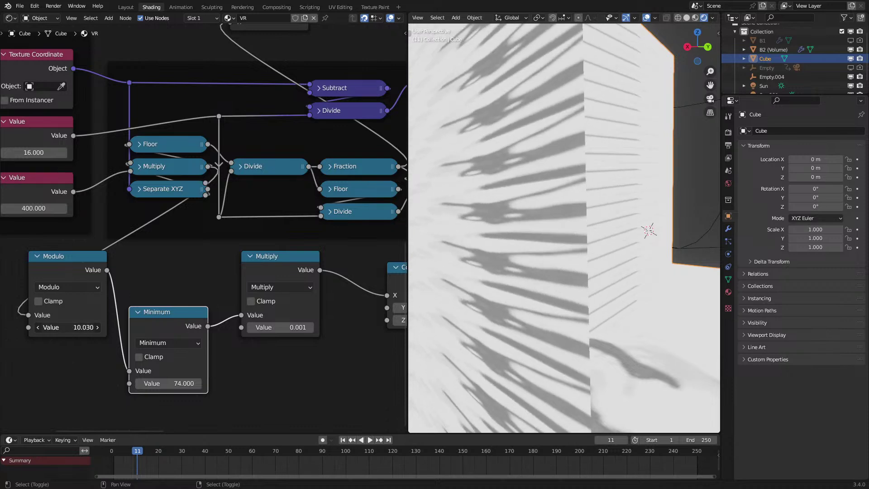
left_click_drag(74, 327, 75, 327, "shift")
Change the math node feeding Minimum to Ping-Pong and set its scale to 4.000.
left_click(76, 287)
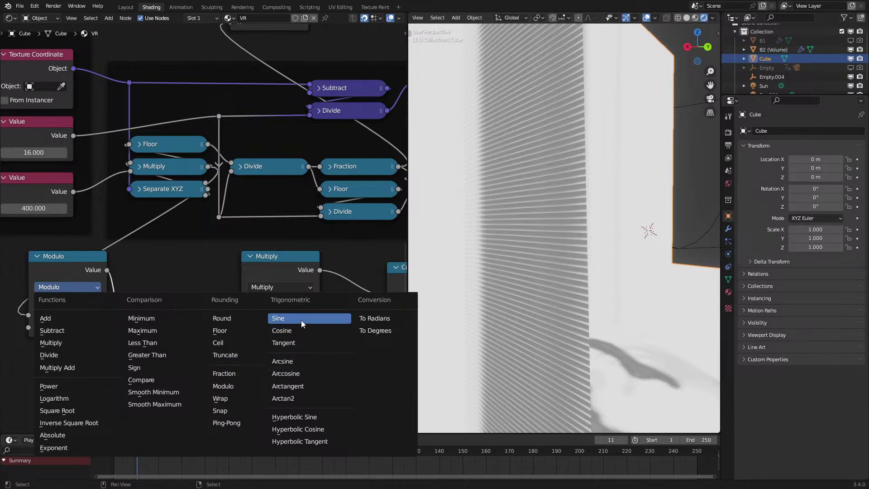
left_click(231, 423)
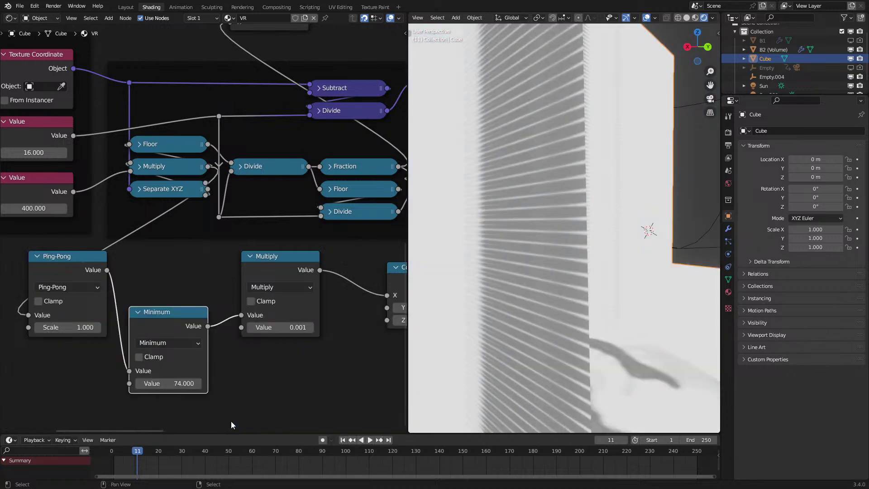
left_click_drag(68, 327, 468, 327)
key("Escape")
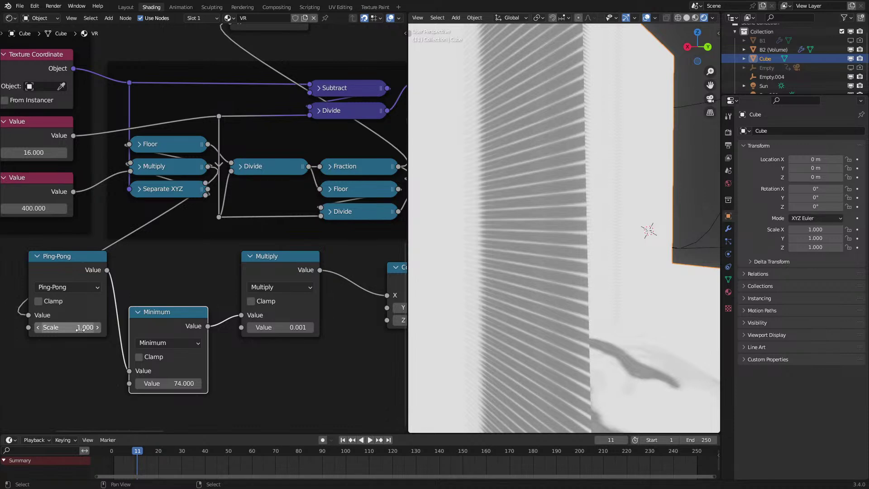
left_click(80, 328)
type("4")
key("Return")
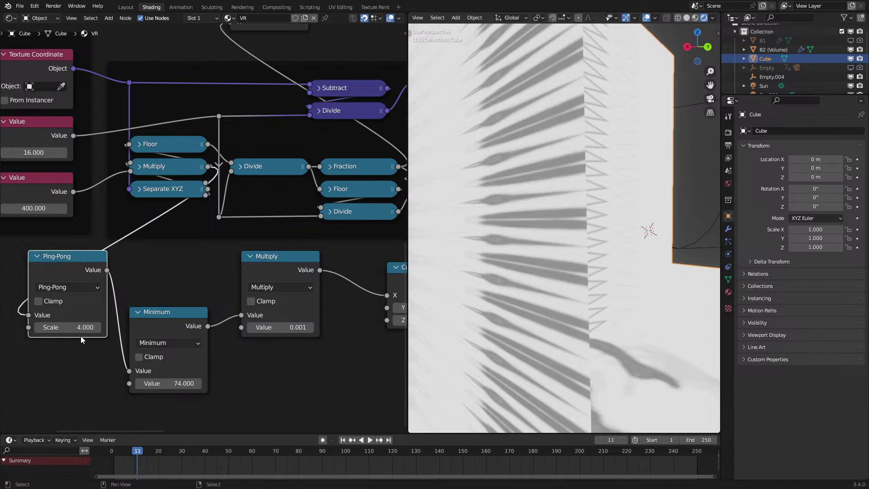
Set the Brain Scan.png texture's interpolation to Closest.
scroll(200, 192, "down", 6)
middle_click_drag(352, 91, 143, 240)
scroll(206, 229, "up", 5)
left_click(263, 240)
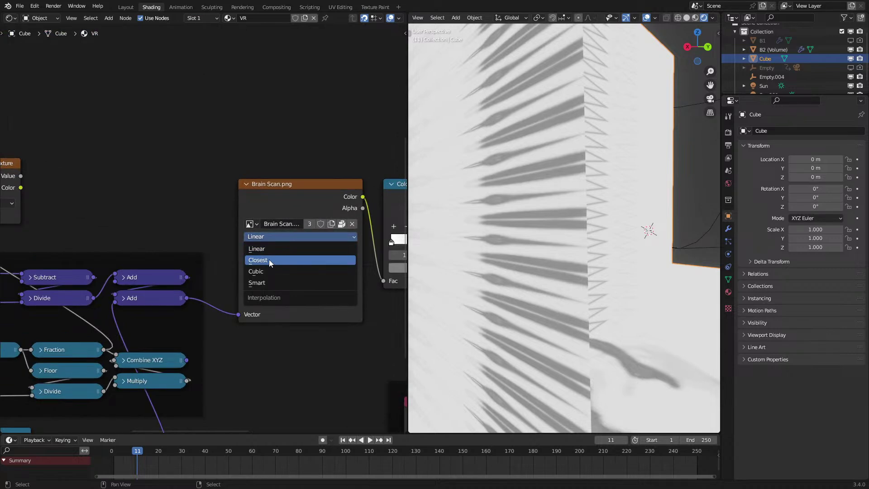
left_click(269, 259)
Connect the framed Combine XYZ output back to the lower Add node in place of the height-based offset.
scroll(173, 313, "down", 1)
middle_click_drag(194, 318, 276, 283)
left_click_drag(272, 306, 210, 256)
scroll(212, 230, "down", 3)
Preview the ColorRamp output and examine the pixel pattern of the brain scan on the crossing planes.
middle_click_drag(361, 194, 256, 217)
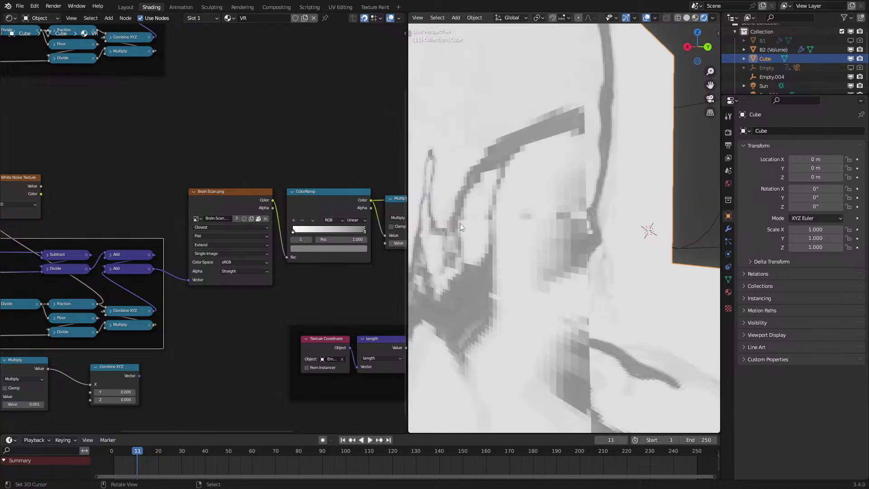
scroll(291, 216, "right", 5)
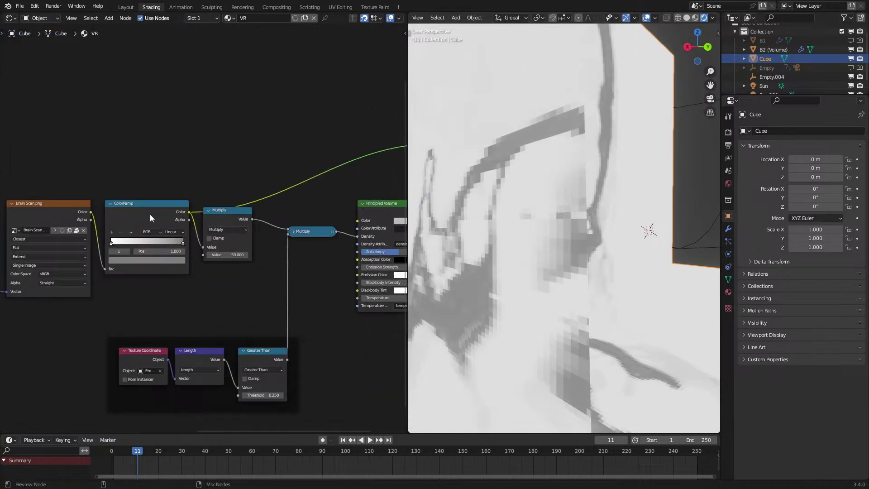
left_click(150, 217)
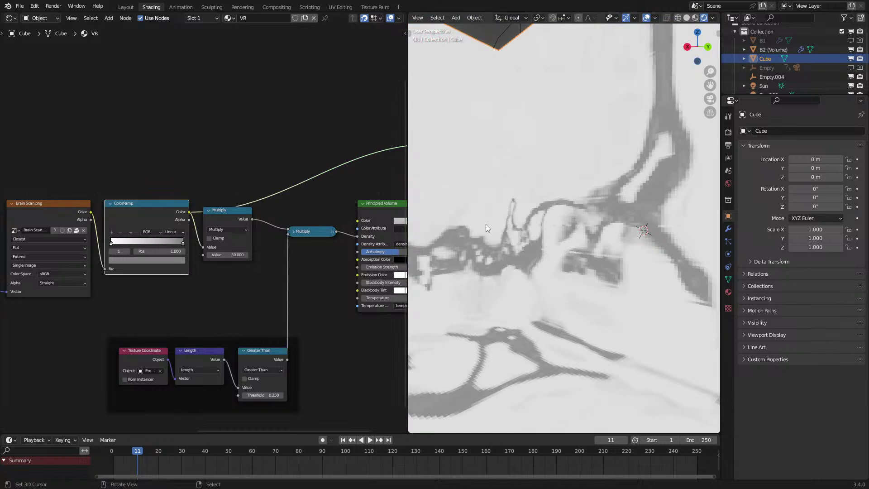
scroll(490, 227, "down", 6)
scroll(491, 236, "up", 8)
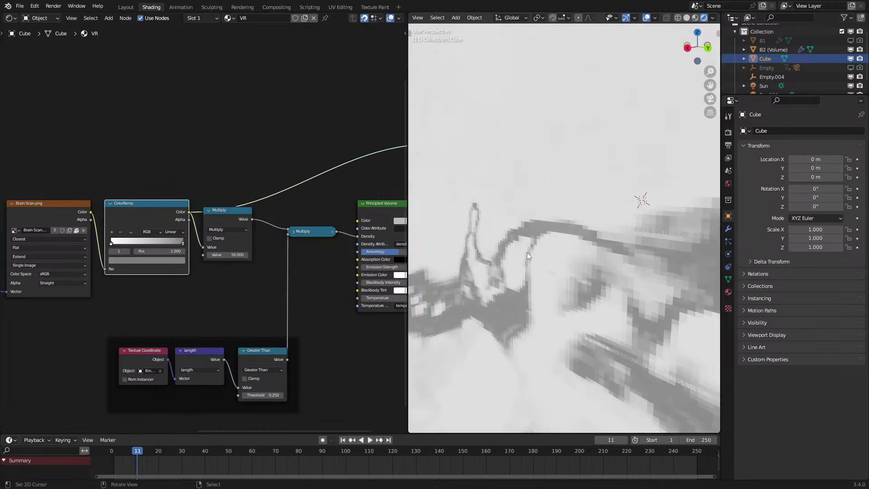
Delete the offset nodes below the frame, from Ping-Pong and Minimum through Multiply to Combine XYZ.
middle_click_drag(136, 275, 419, 210)
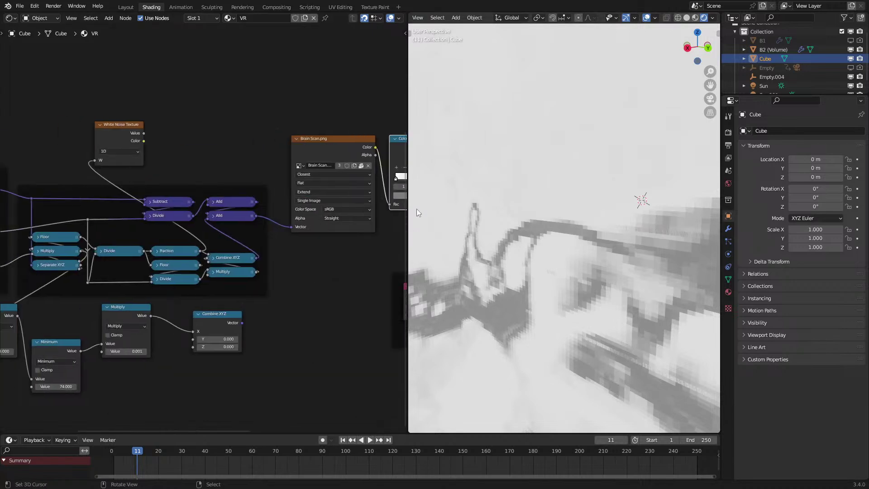
middle_click_drag(204, 296, 312, 278)
left_click_drag(43, 306, 354, 331)
key("x")
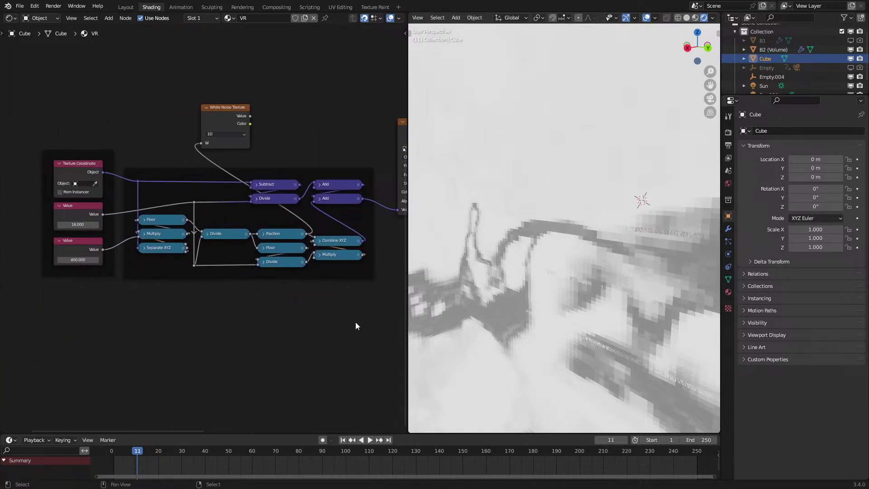
Compare Linear, Closest and Cubic interpolation on the Brain Scan.png texture.
middle_click_drag(352, 305, 162, 350)
scroll(289, 208, "up", 5)
left_click(256, 189)
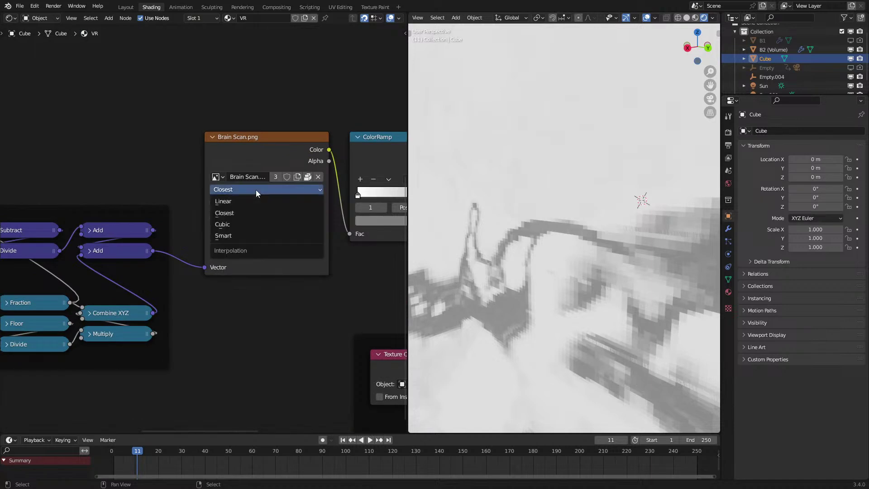
left_click(248, 209)
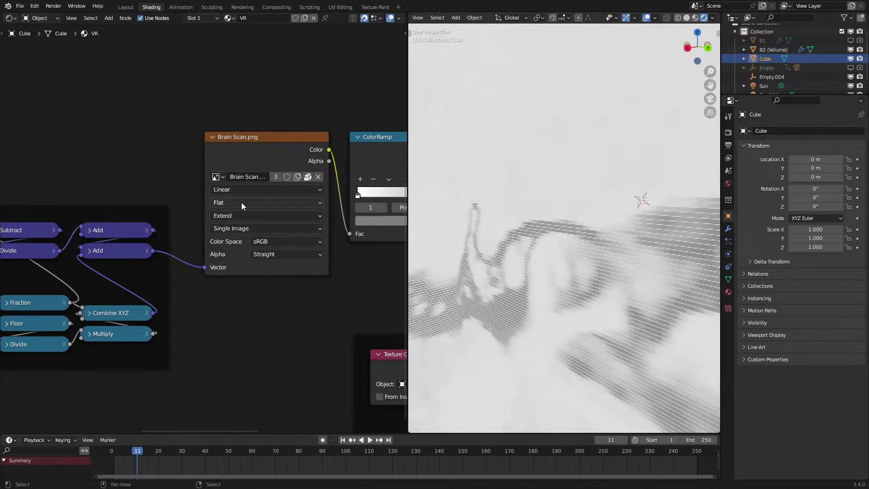
left_click(233, 189)
left_click(230, 213)
left_click(225, 190)
left_click(228, 225)
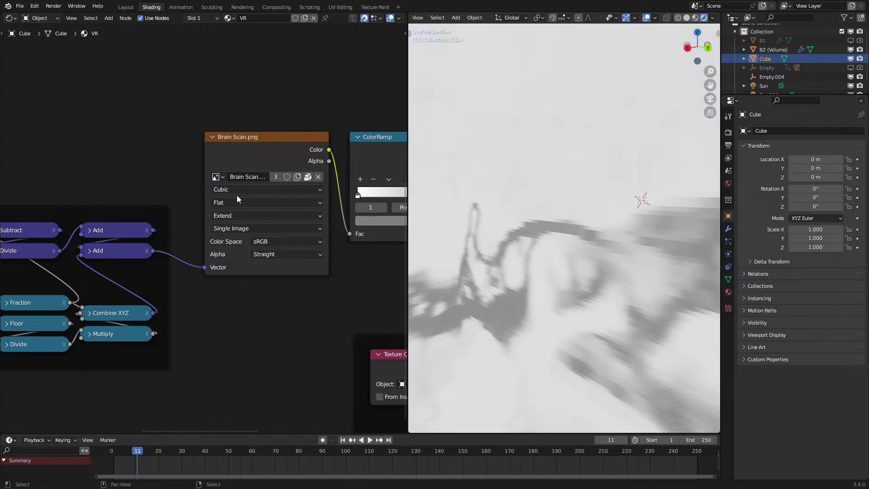
Compare Linear and Cubic interpolation once more, and set the Brain Scan.png texture to Smart.
left_click(239, 190)
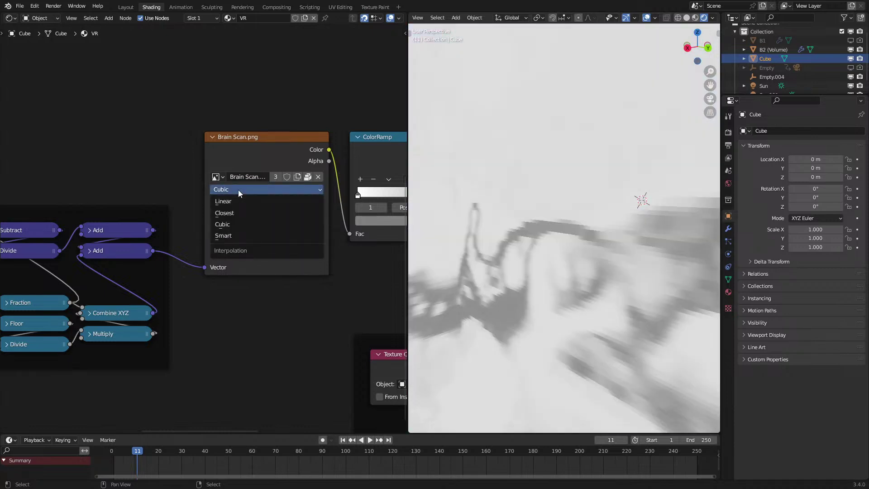
left_click(231, 201)
left_click(235, 190)
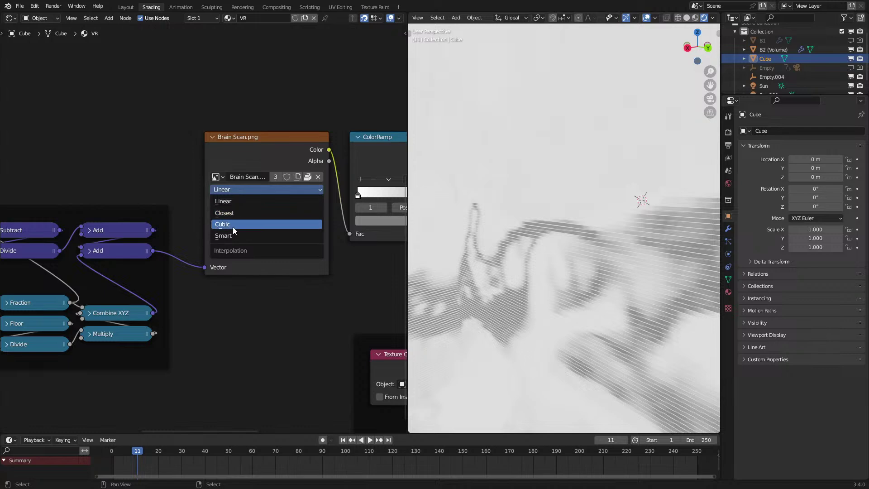
left_click(234, 225)
left_click(238, 190)
left_click(236, 235)
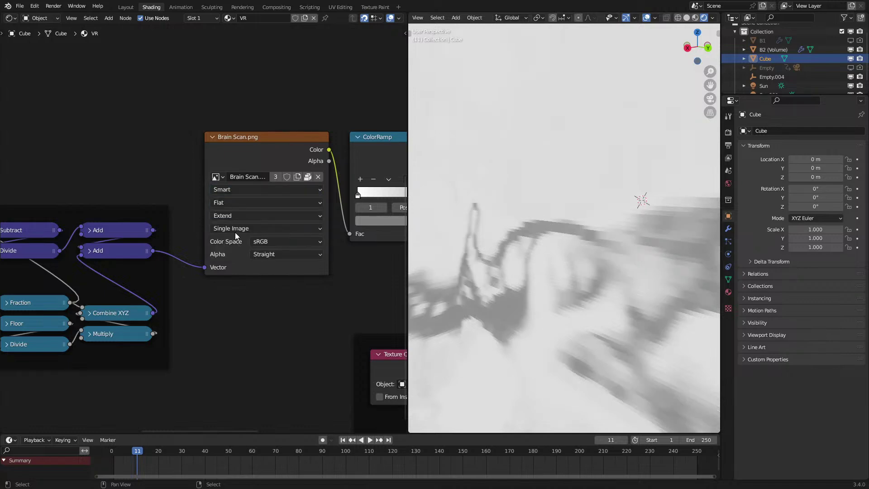
Delete the White Noise Texture node above the coordinate frame.
scroll(202, 223, "down", 6)
middle_click_drag(169, 226, 260, 228)
scroll(126, 150, "up", 1)
left_click_drag(116, 148, 164, 189)
key("x")
Delete the unused duplicate coordinate frames above the main network and the unconnected Geometry node beside it.
scroll(160, 165, "down", 4)
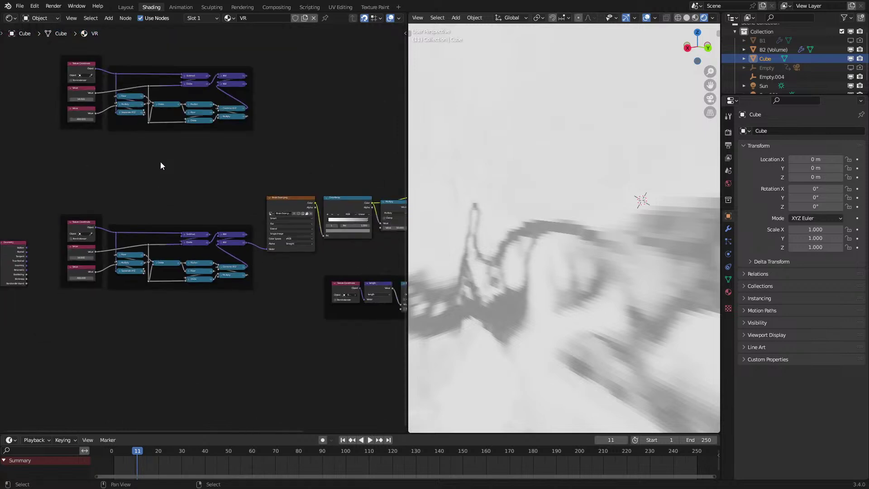
left_click_drag(55, 42, 278, 137)
key("x")
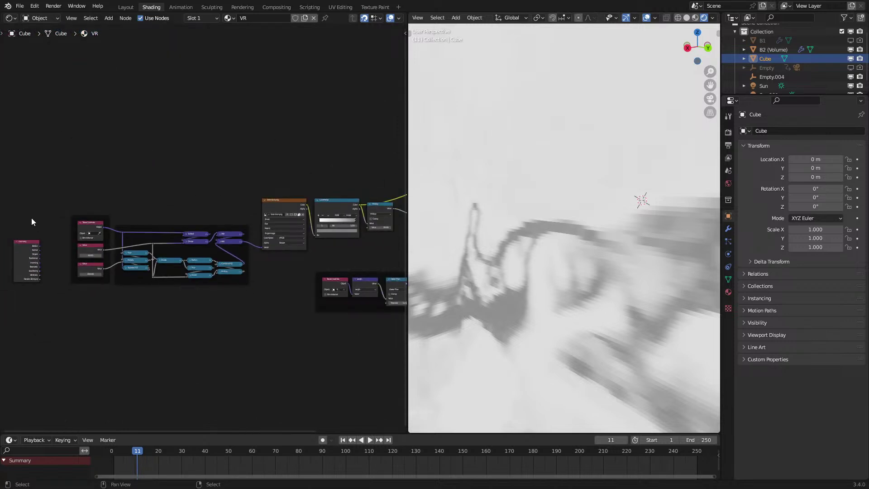
left_click_drag(32, 219, 39, 258)
key("x")
Switch the material output from the ColorRamp preview back to the Principled Volume and view the rendered volume.
middle_click_drag(223, 233, 85, 252)
scroll(250, 230, "up", 5)
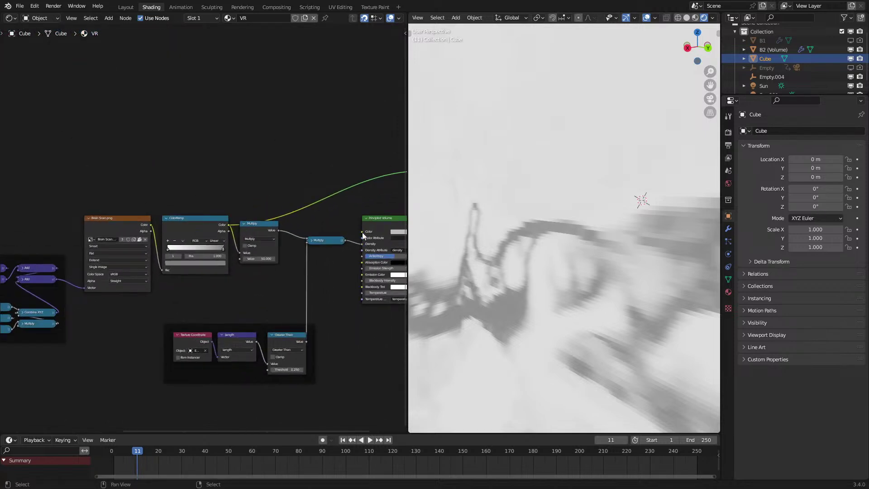
scroll(366, 233, "down", 1)
left_click(352, 221, "ctrl+shift")
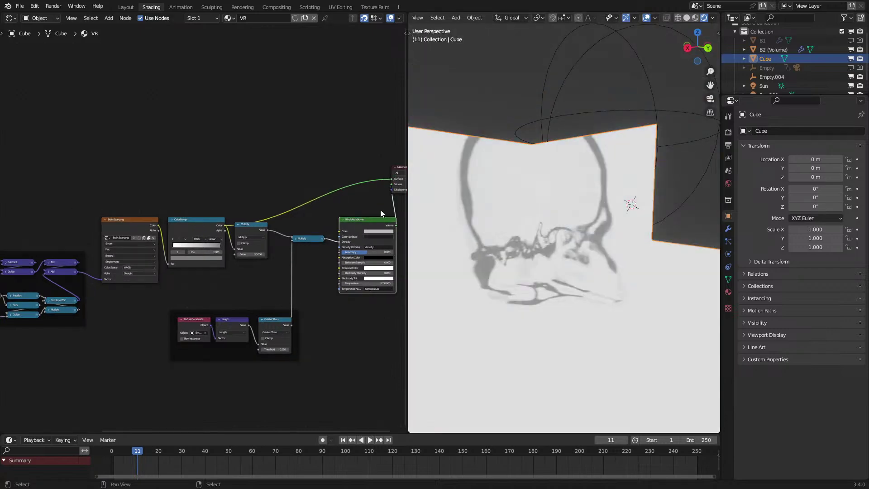
scroll(382, 214, "up", 1)
scroll(558, 219, "down", 3)
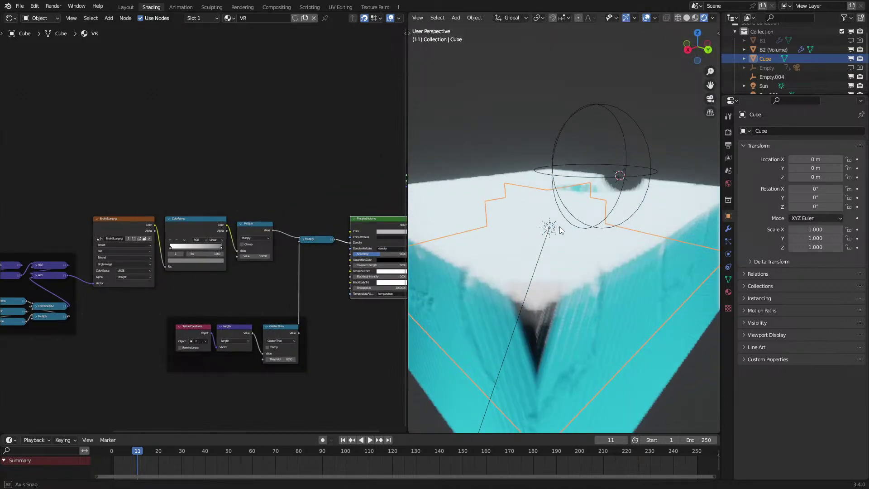
scroll(180, 262, "up", 1)
Reset the ColorRamp's end stop to black and rearrange the stops to run from black at 0.000 to white at 1.000.
scroll(180, 258, "up", 2)
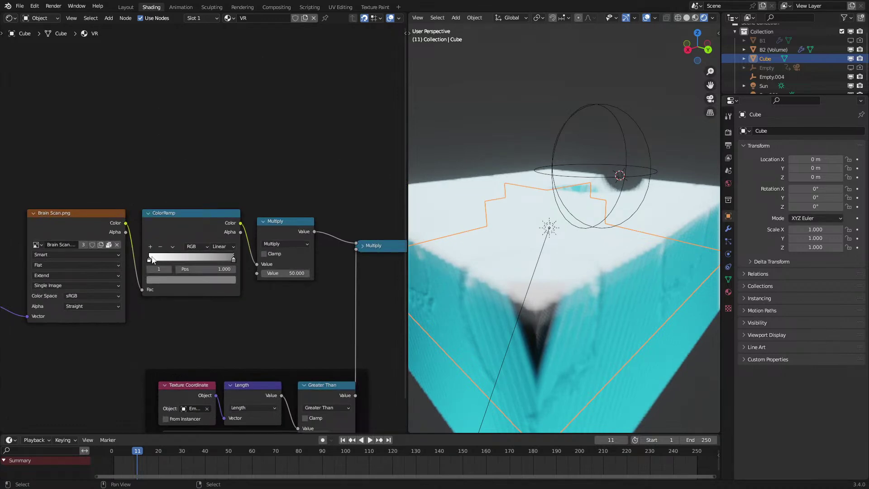
left_click(218, 280)
key("BackSpace")
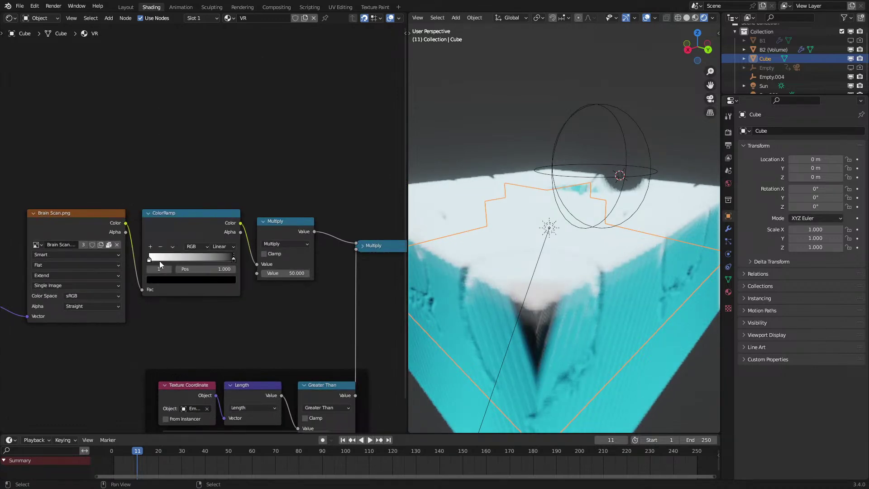
left_click(171, 258)
left_click_drag(170, 258, 105, 259)
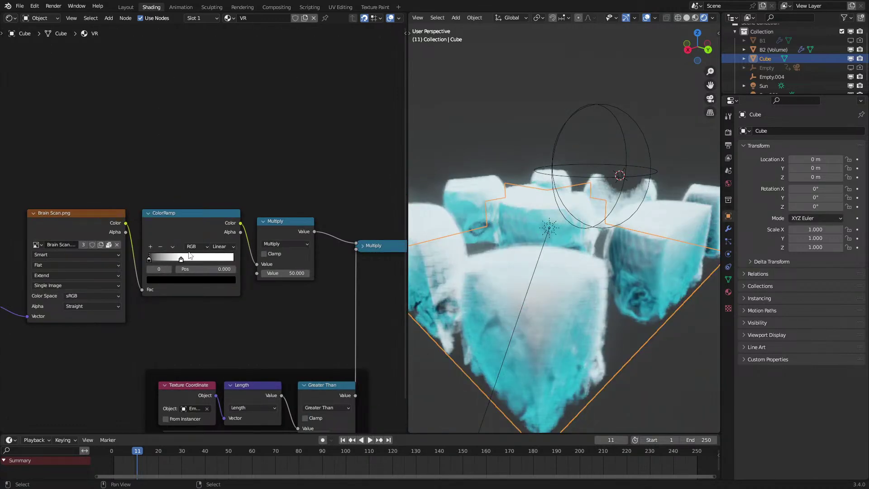
left_click_drag(181, 259, 234, 259)
Set the Brain Scan.png texture's extension to Clip and view the volume from above.
left_click(50, 254)
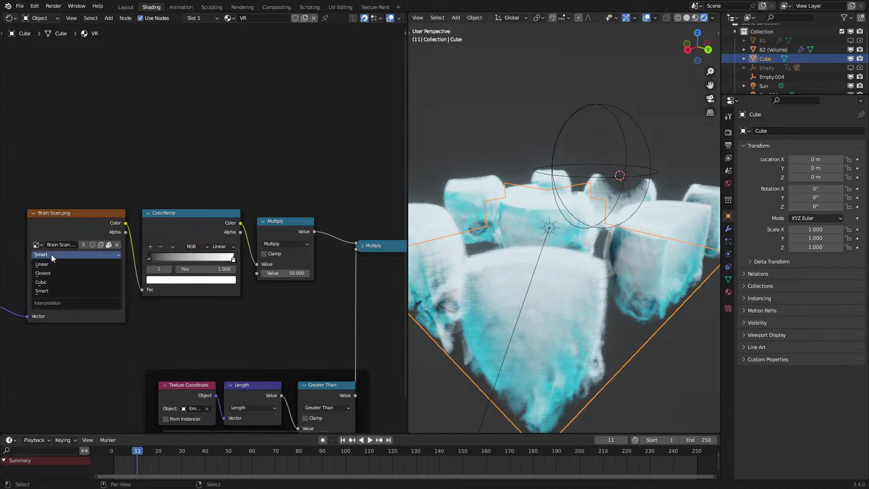
key("Escape")
left_click(65, 276)
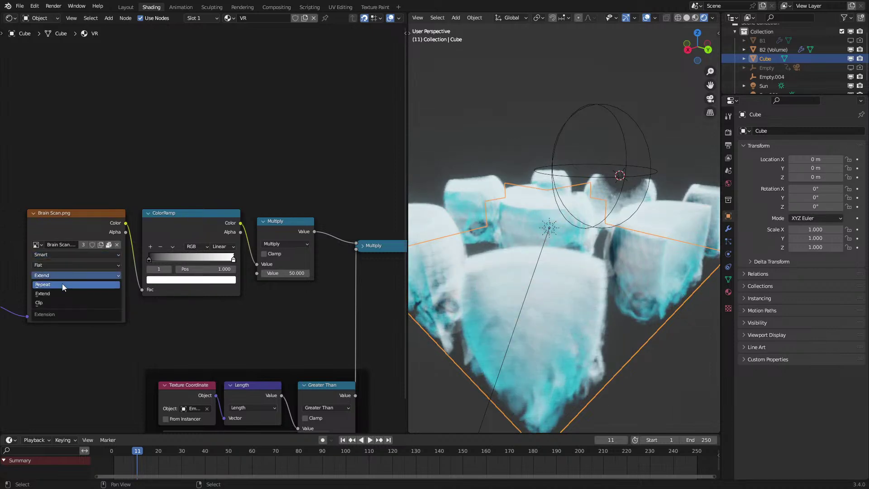
left_click(54, 303)
middle_click_drag(493, 215, 507, 208)
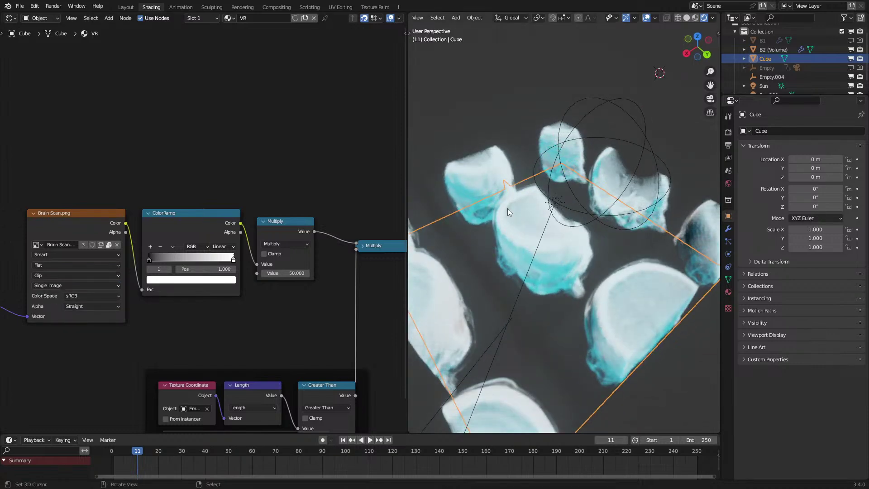
Scale the Cube's horizontal plane down to about 0.6 in Edit Mode, leaving the object deselected in Object Mode.
middle_click_drag(122, 224, 298, 190)
middle_click_drag(507, 235, 704, 315)
key("Tab")
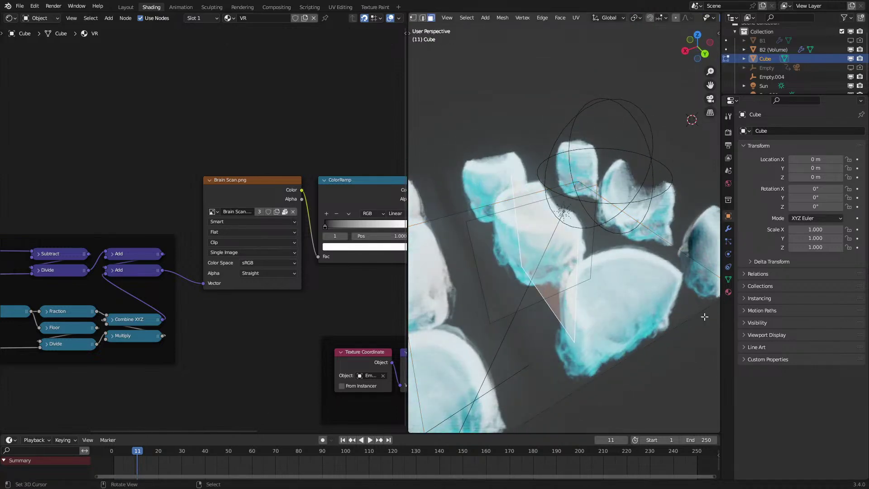
key("a")
key("s")
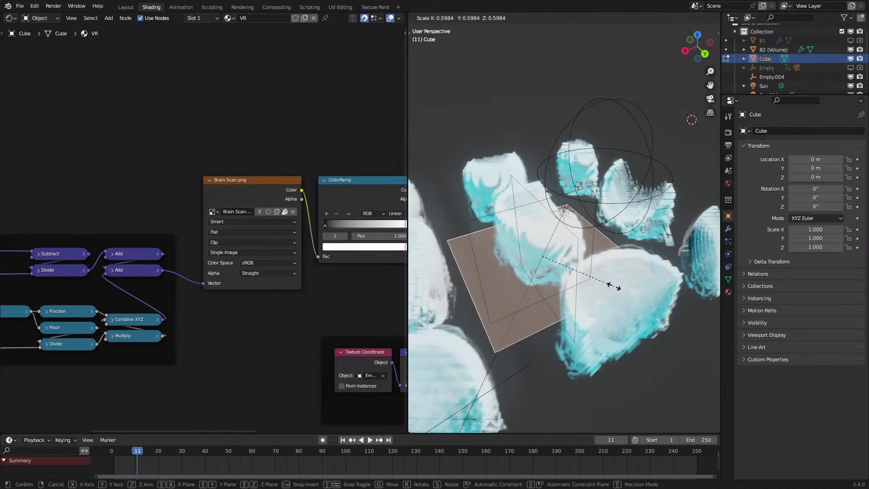
left_click(603, 281)
key("Tab")
middle_click_drag(596, 223, 639, 191)
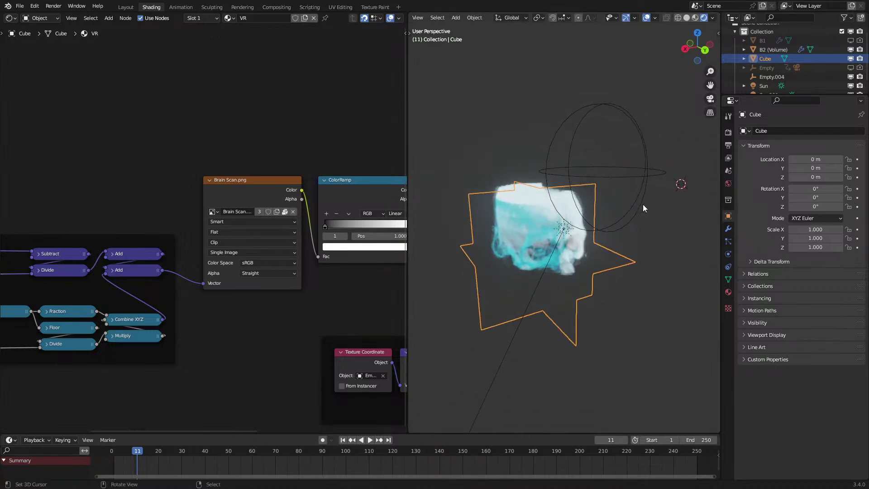
key("alt+a")
Move the ColorRamp's white stop to position 0.400.
scroll(620, 247, "up", 2)
middle_click_drag(620, 246, 569, 243)
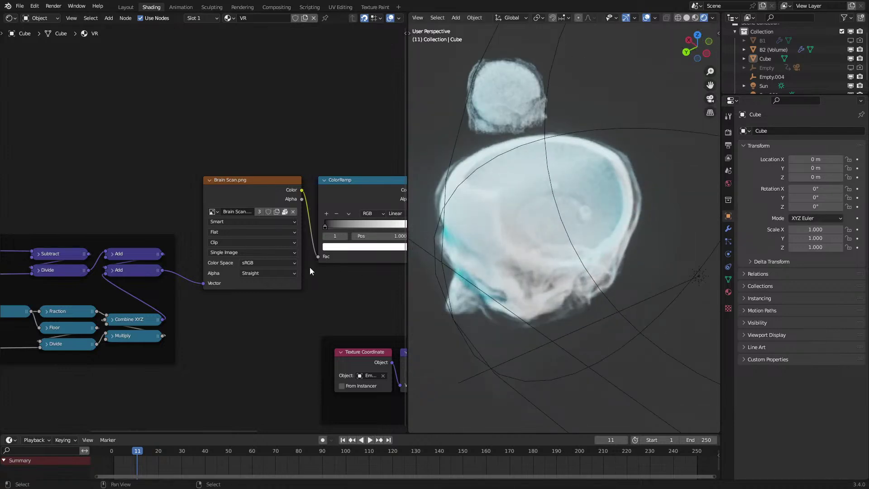
scroll(312, 265, "down", 4)
middle_click_drag(311, 265, 139, 280)
scroll(147, 271, "up", 3)
left_click_drag(154, 248, 113, 251)
middle_click_drag(580, 245, 573, 274)
scroll(204, 227, "up", 2)
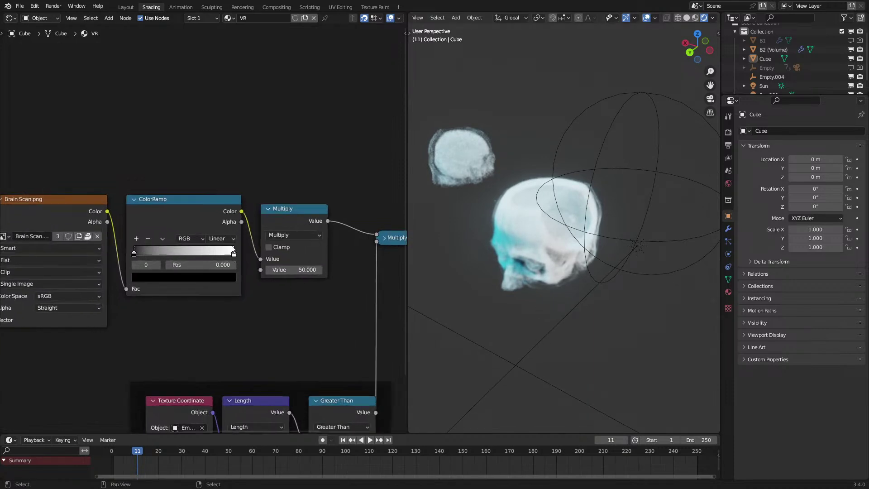
left_click_drag(234, 254, 163, 254)
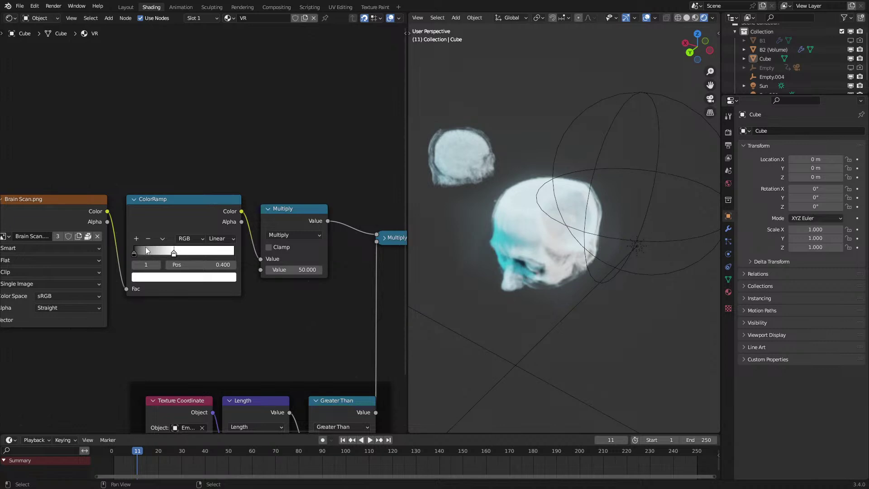
Add a third ColorRamp stop and arrange the ramp as a narrow white peak between two black stops near the low end.
left_click_drag(145, 249, 139, 266)
left_click(137, 238)
left_click(162, 277)
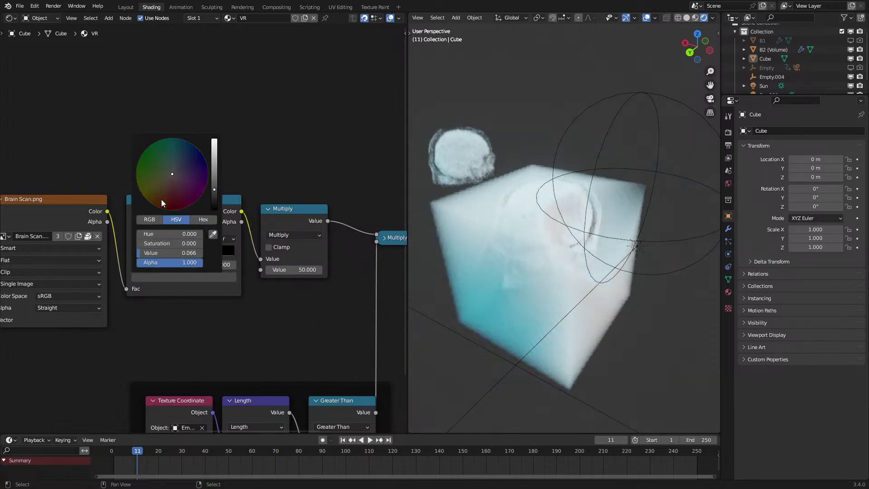
scroll(161, 199, "down", 10)
scroll(463, 191, "up", 3)
scroll(463, 191, "down", 1)
Examine the rendered head volume up close from several angles, looking at the inner structures and visible slice edges.
middle_click_drag(463, 192, 472, 189)
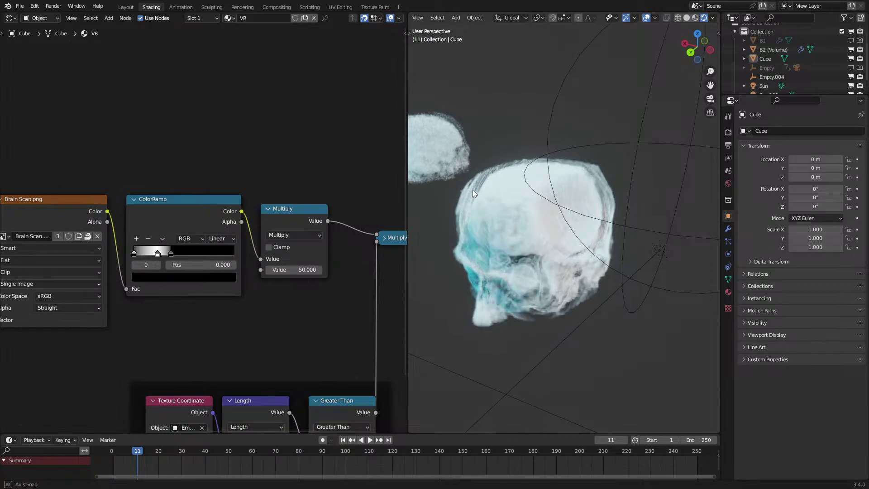
middle_click_drag(564, 207, 550, 171, "shift")
scroll(586, 197, "up", 2)
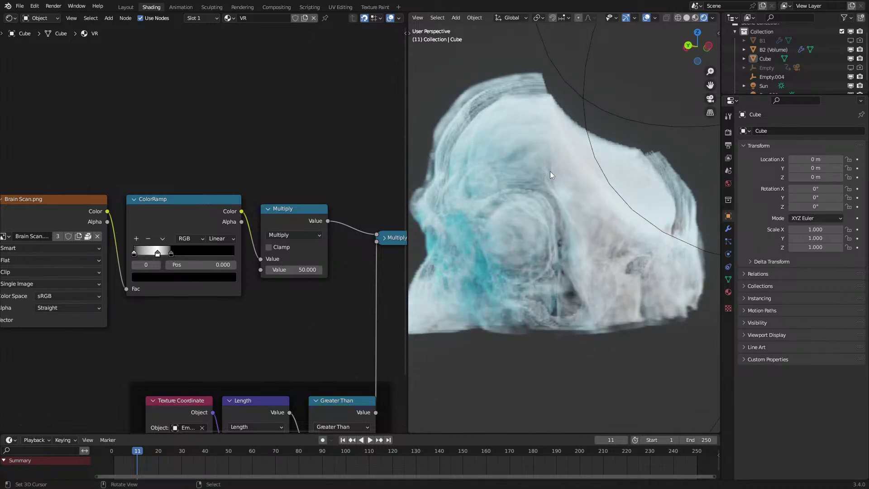
scroll(550, 171, "up", 3)
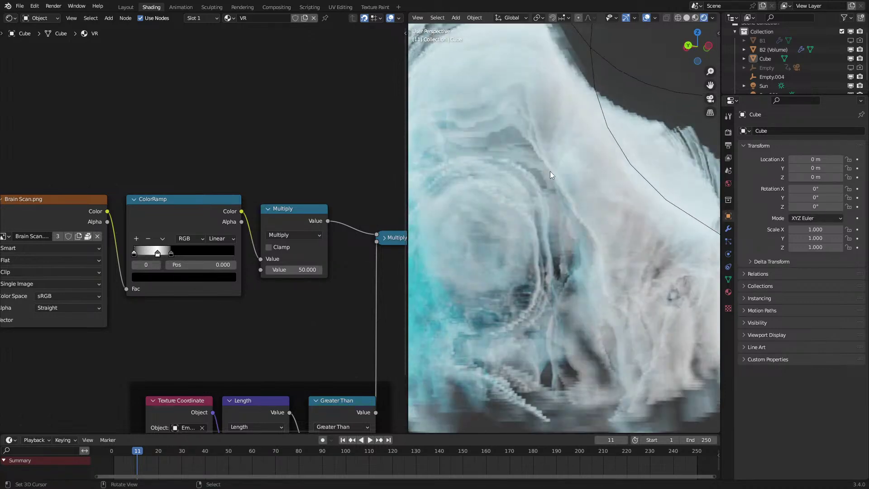
middle_click_drag(550, 171, 558, 173)
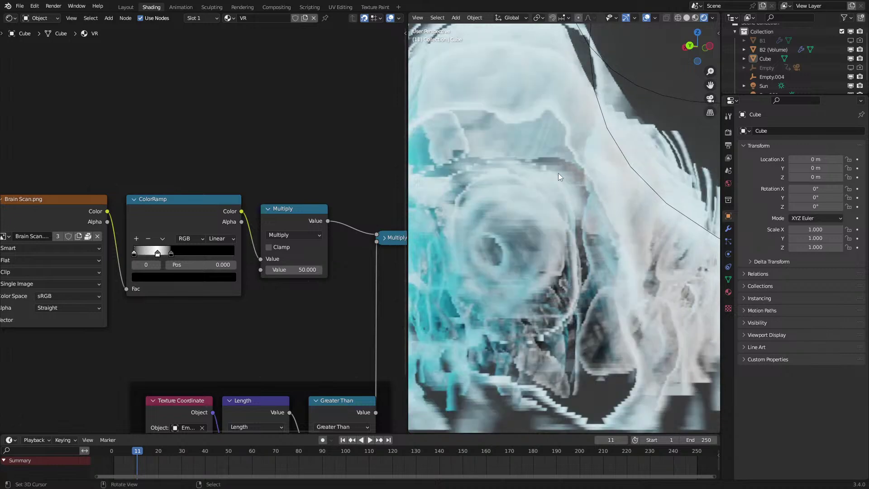
middle_click_drag(127, 273, 289, 228)
scroll(526, 222, "down", 1)
scroll(525, 222, "down", 5)
middle_click_drag(526, 223, 520, 250)
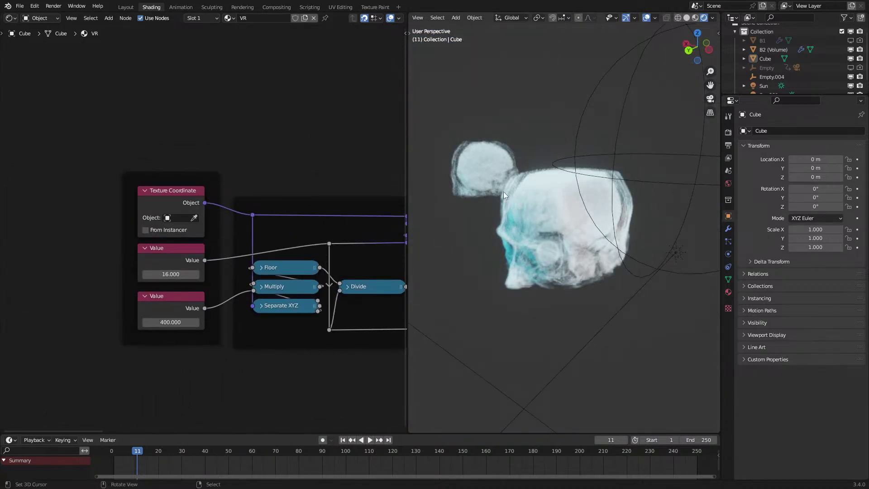
scroll(459, 244, "up", 4)
middle_click_drag(460, 243, 527, 208)
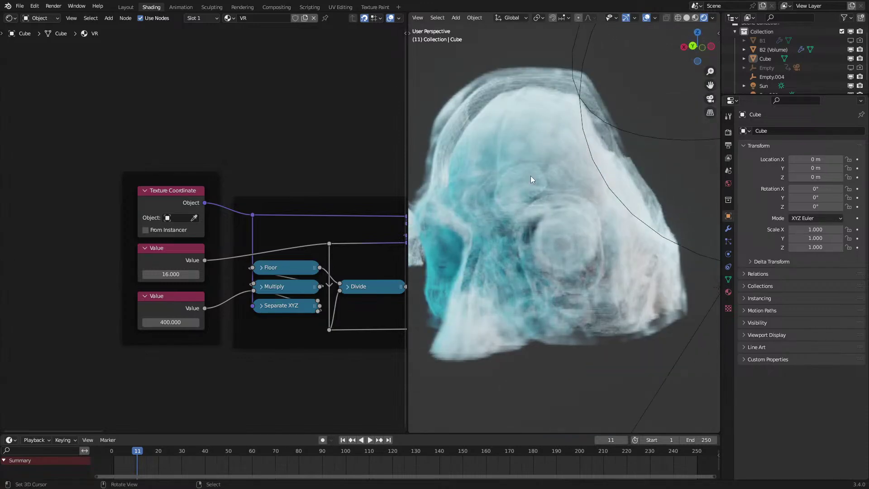
middle_click_drag(530, 175, 526, 189)
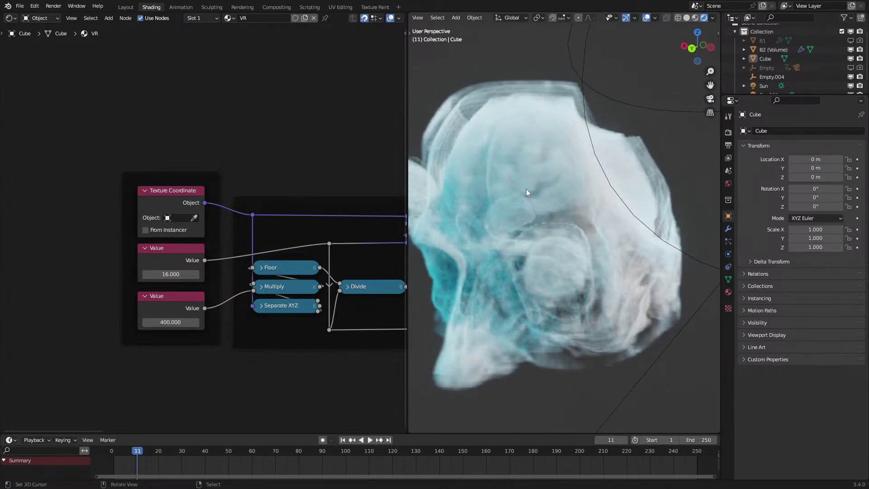
Select the Cube and switch the viewport to Solid shading.
left_click(526, 188)
scroll(526, 188, "down", 3)
middle_click_drag(526, 189, 532, 191)
key("z")
left_click(633, 214)
Preview the ColorRamp's colour on the Material Output's Surface instead of the Principled Volume, using Rendered viewport shading.
scroll(305, 254, "down", 3)
mouse_move(305, 254)
middle_mouse_down()
mouse_move(384, 212)
mouse_move(332, 217)
mouse_move(228, 258)
middle_mouse_up()
scroll(213, 261, "up", 2)
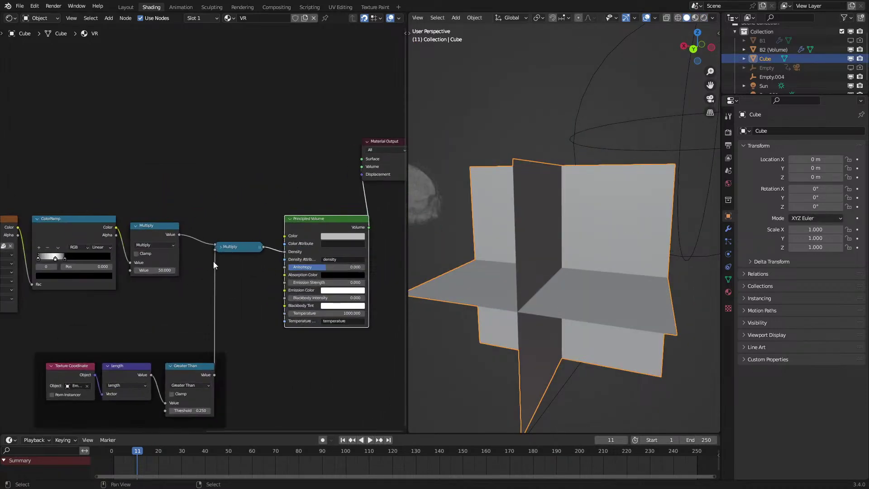
left_click_drag(116, 228, 367, 160)
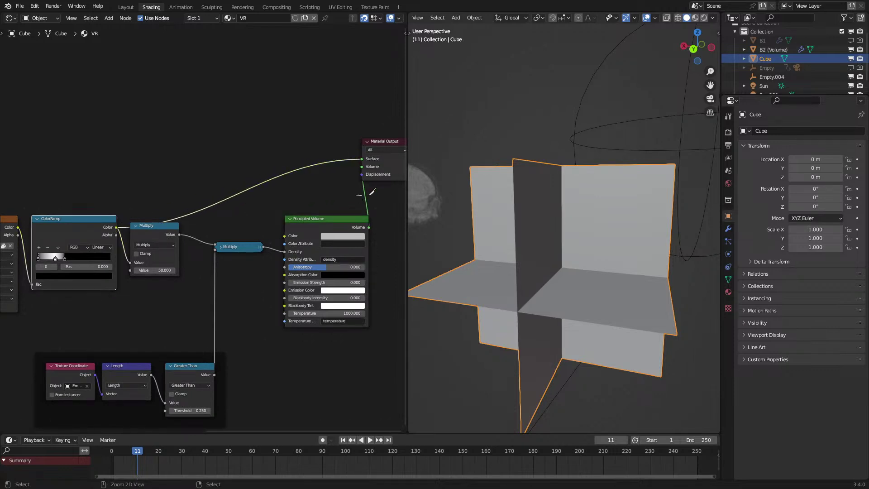
key("z")
left_click(583, 166)
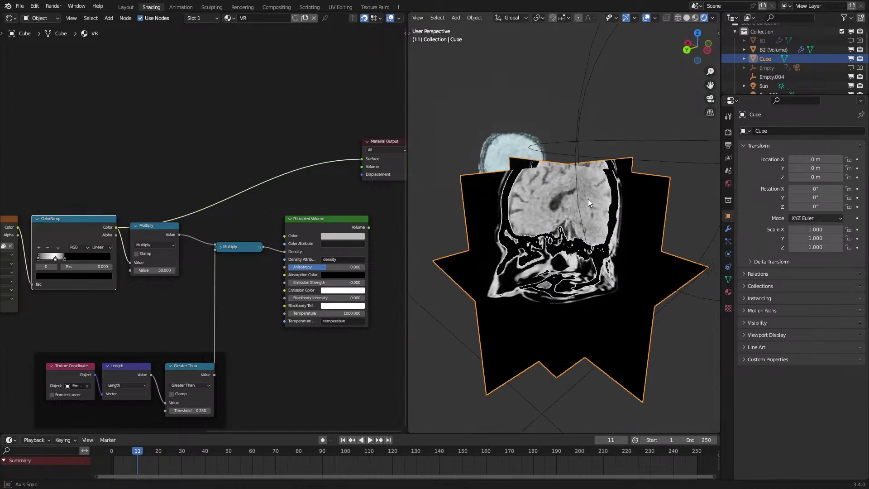
Shift the Cube's vertical slice planes slightly in the horizontal plane, with Z movement locked out.
key("Tab")
middle_click_drag(586, 194, 584, 206)
key("a")
scroll(584, 212, "up", 6)
key("g")
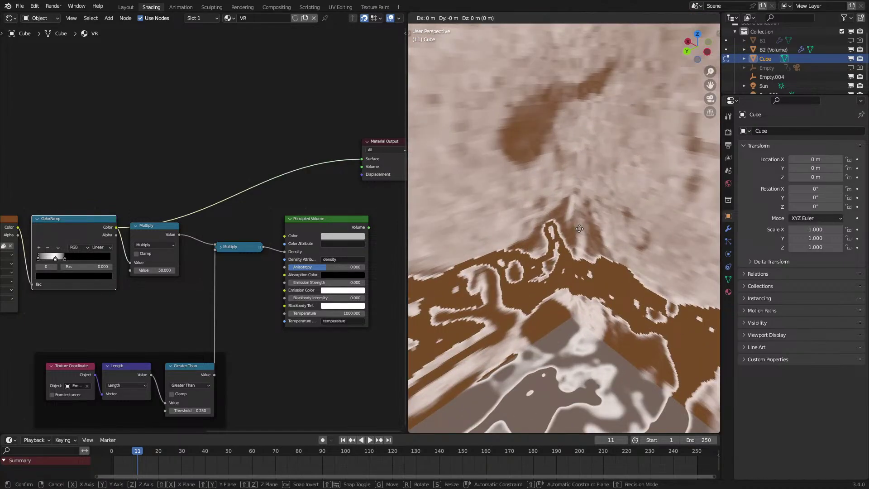
key("shift+z")
left_click(579, 227)
key("Tab")
Examine the brain and bone boundaries on the vertical slice planes up close for pixelation and outline artefacts.
scroll(580, 224, "down", 6)
middle_click_drag(580, 224, 583, 201)
scroll(584, 201, "up", 4)
middle_click_drag(456, 253, 503, 246, "shift")
scroll(533, 256, "up", 1)
scroll(503, 247, "up", 3)
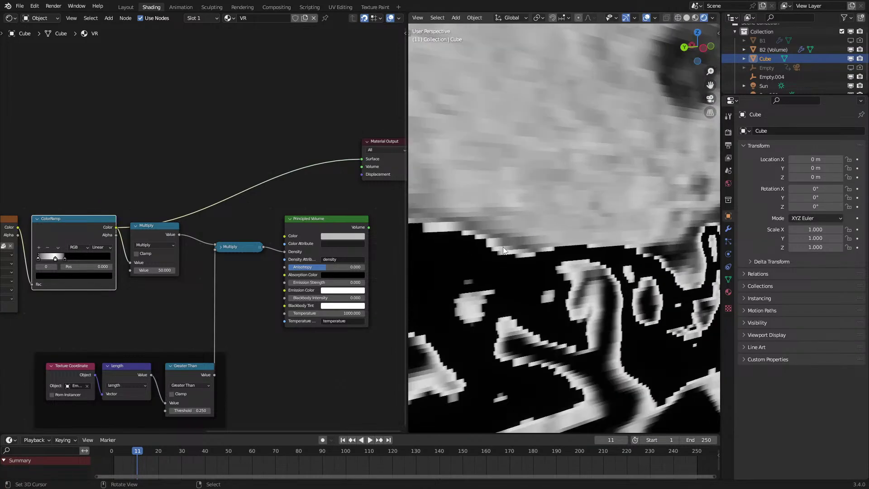
scroll(523, 263, "down", 2)
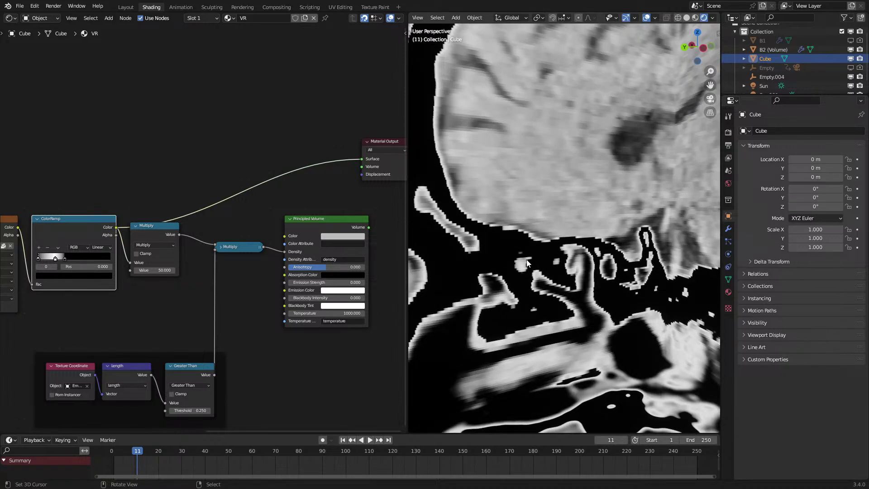
scroll(526, 263, "down", 2)
middle_click_drag(560, 195, 566, 220, "shift")
Move the Cube's horizontal slice plane down along the global Z axis in Edit Mode.
key("Tab")
scroll(609, 323, "down", 3)
key("g")
key("z")
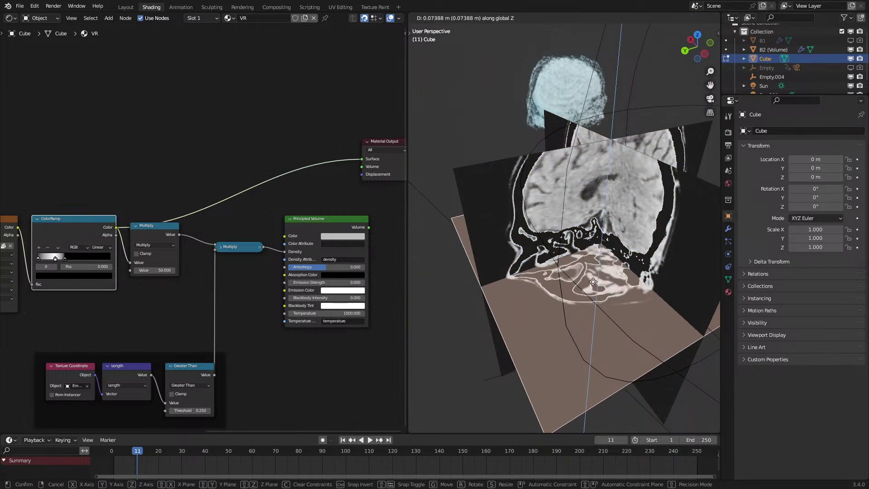
left_click(581, 313)
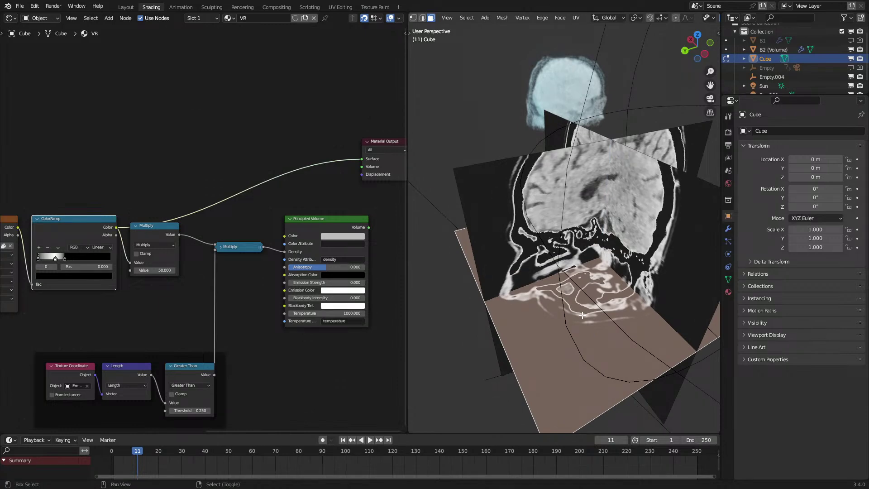
Move the horizontal slice plane of the Cube along the Z axis and return to Object Mode.
key("shift+d")
right_click(582, 315)
key("g")
key("z")
left_click(587, 308)
middle_click_drag(587, 309, 593, 262)
key("Tab")
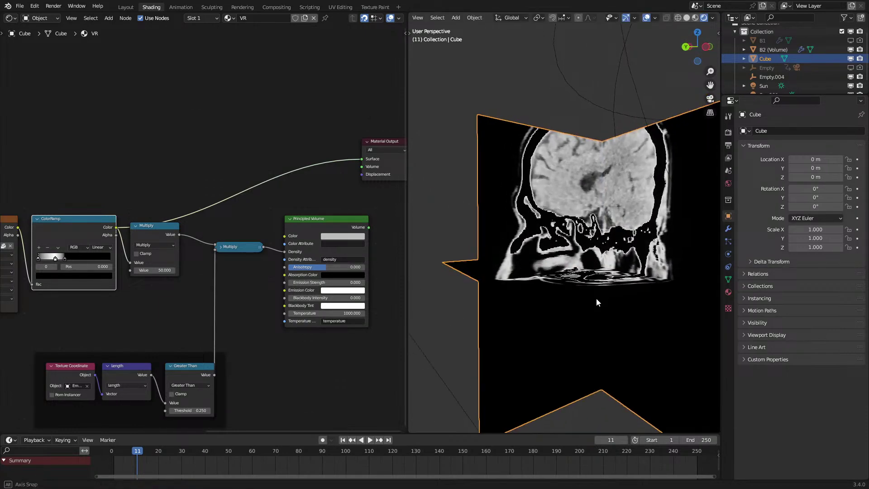
Move the Multiply nodes, Principled Volume and framed length-mask nodes down together, clear of the ColorRamp's link to Material Output.
scroll(203, 233, "down", 2)
left_click_drag(166, 213, 288, 349)
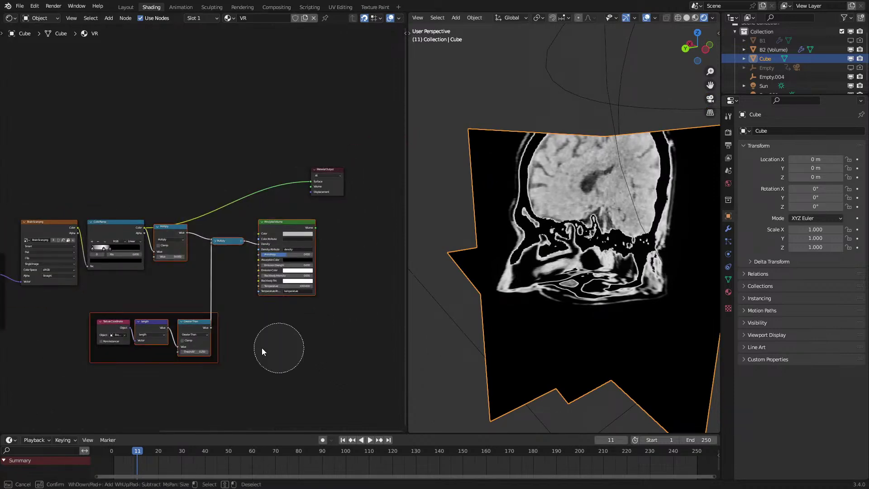
key("g")
left_click(192, 324)
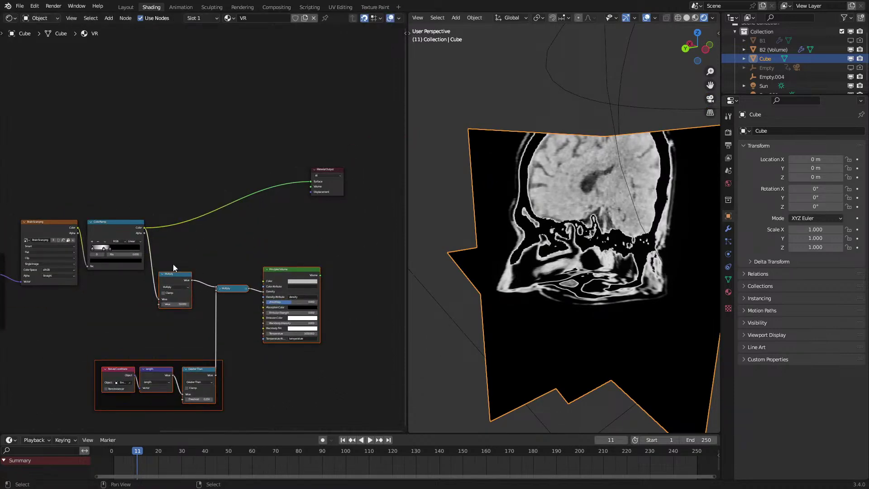
Try brightening the ColorRamp's first stop to a value of 0.100 and return it to black.
middle_click_drag(593, 245, 609, 259)
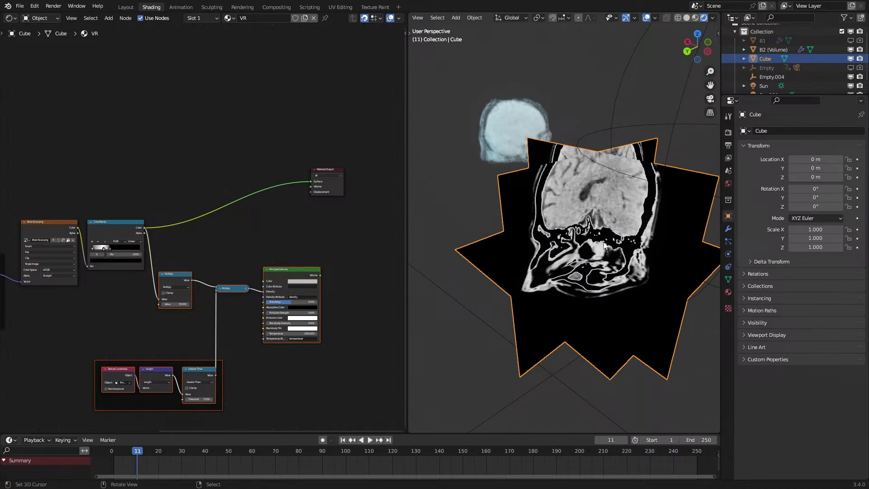
scroll(588, 240, "up", 1)
scroll(204, 225, "up", 2)
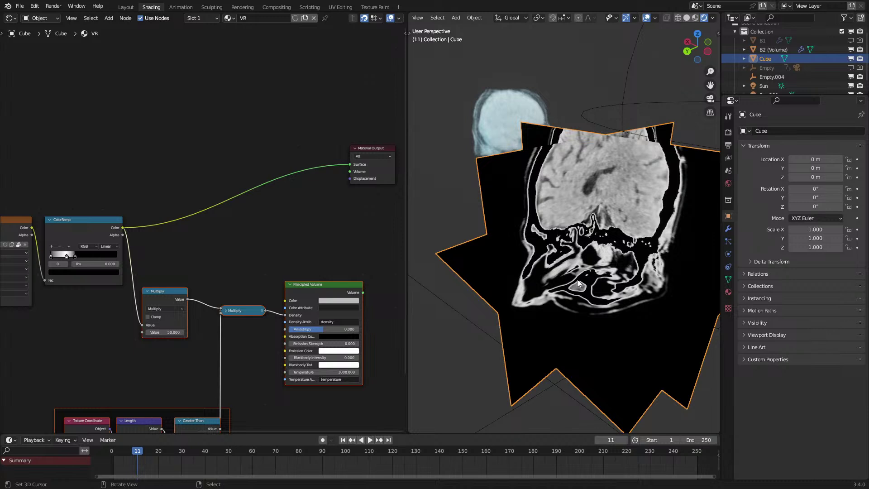
middle_click_drag(577, 279, 549, 273, "shift")
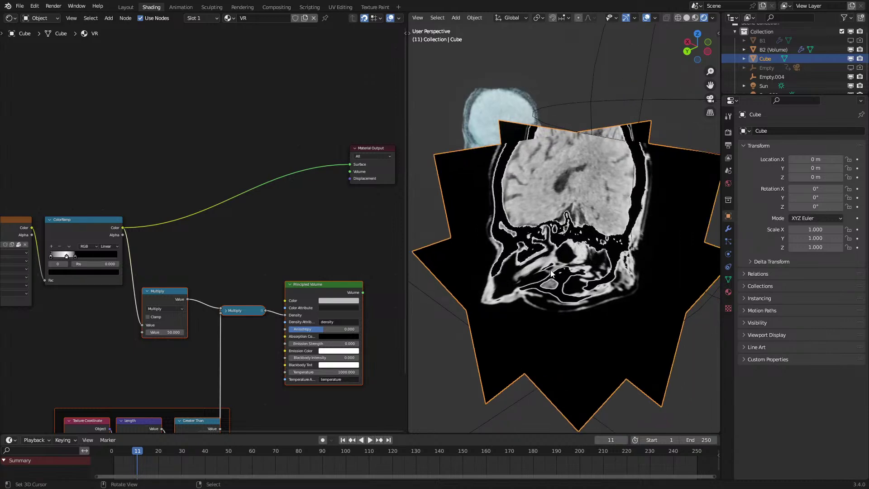
scroll(130, 303, "up", 4)
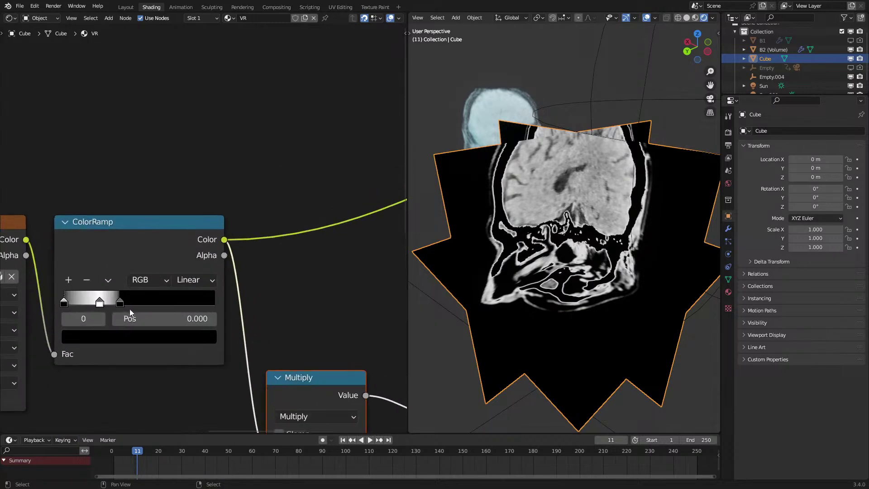
left_click(116, 337)
scroll(85, 232, "up", 5)
scroll(85, 233, "down", 5)
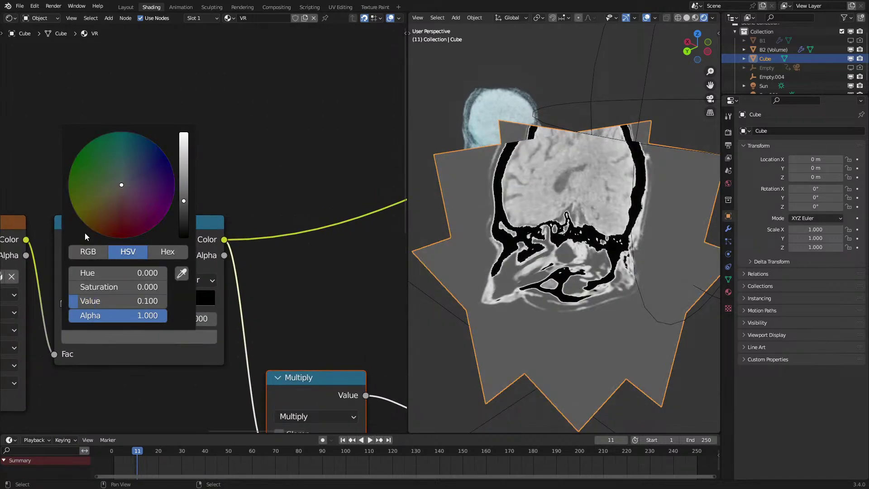
Delete the ColorRamp's last black stop and move the white stop to position 1.000.
left_click(121, 302)
left_click(87, 279)
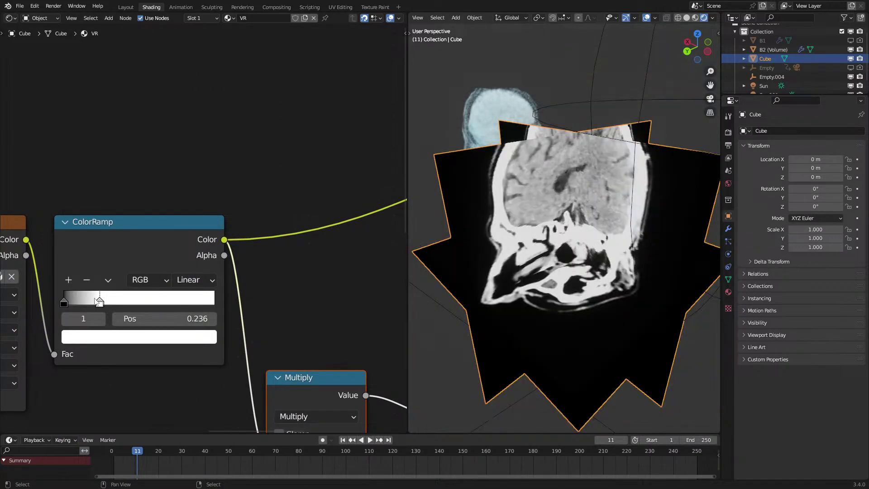
left_click_drag(99, 301, 316, 299)
left_click_drag(79, 298, 66, 299)
left_click_drag(202, 302, 235, 297)
Try moving the horizontal slice plane along Z and freely rotating it through the scan.
key("g")
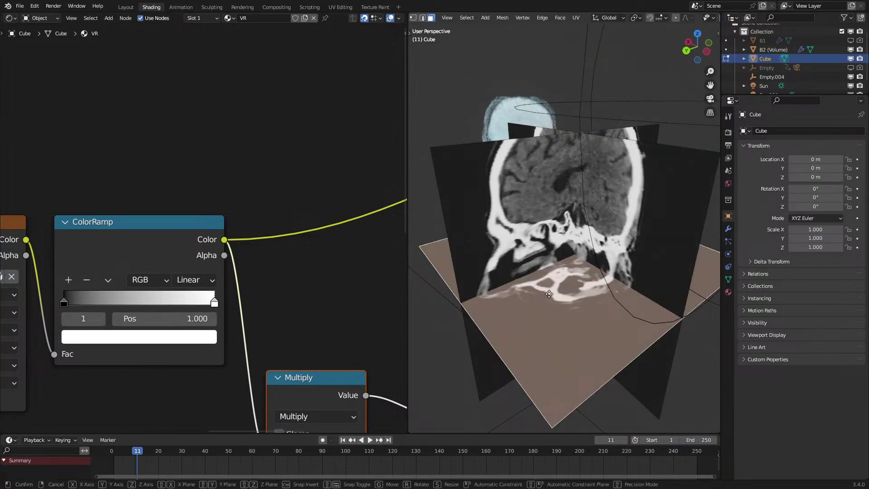
key("z")
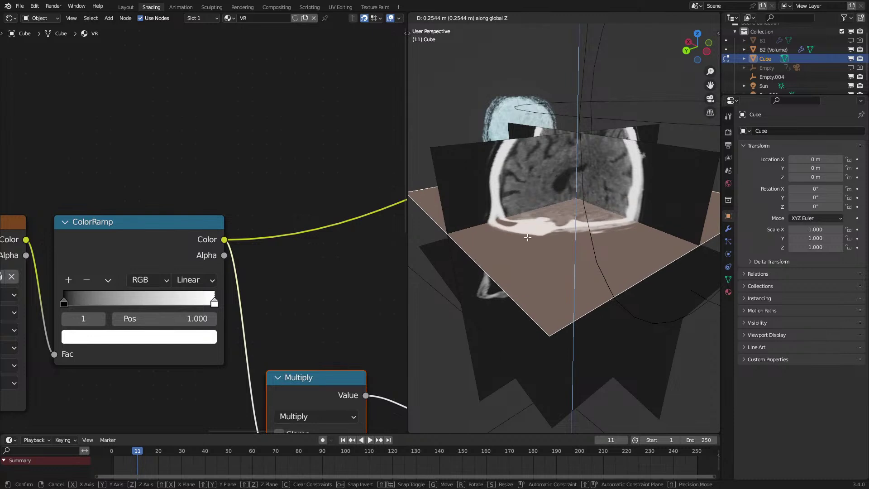
right_click(527, 238)
key("r")
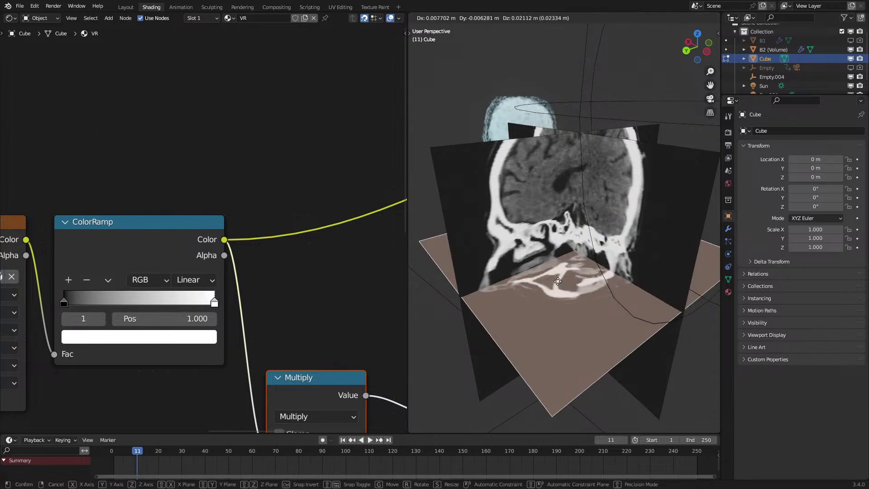
key("r")
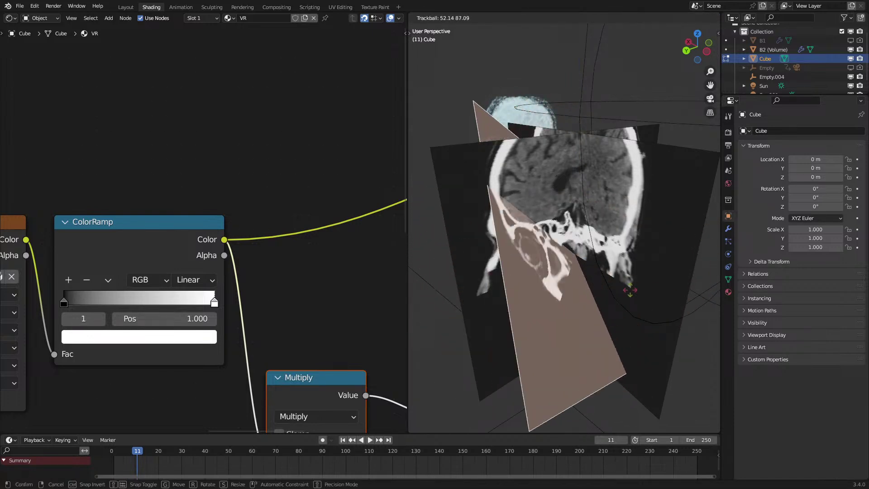
left_click(435, 258)
Try scaling the horizontal slice plane far beyond the head scan, and undo the enlargement.
scroll(435, 258, "down", 8)
key("s")
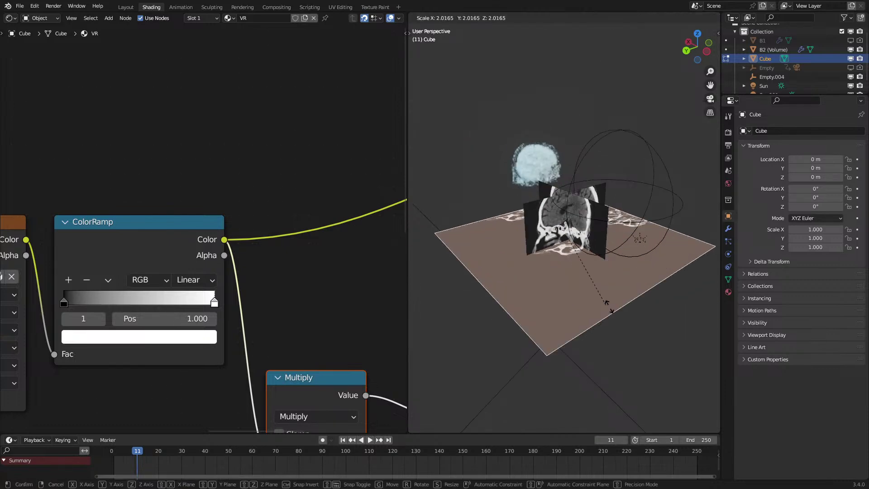
left_click(468, 284)
middle_click_drag(468, 283, 607, 126)
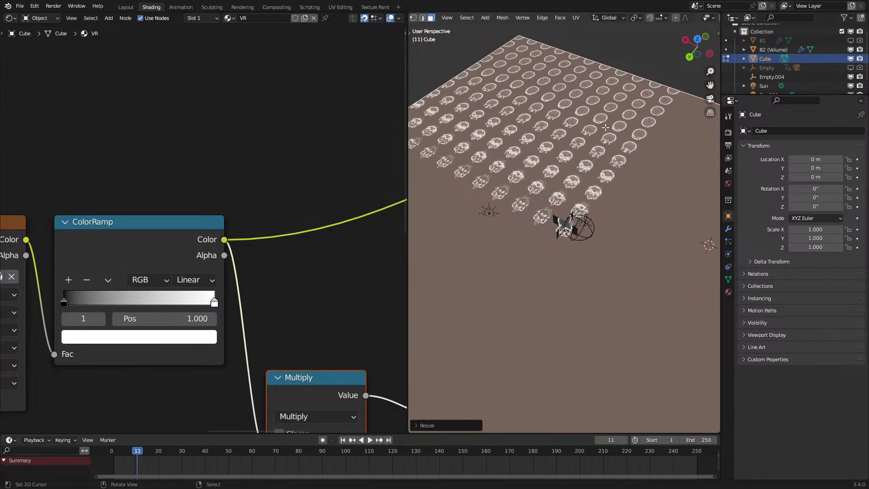
key("ctrl+z")
key("ctrl+z")
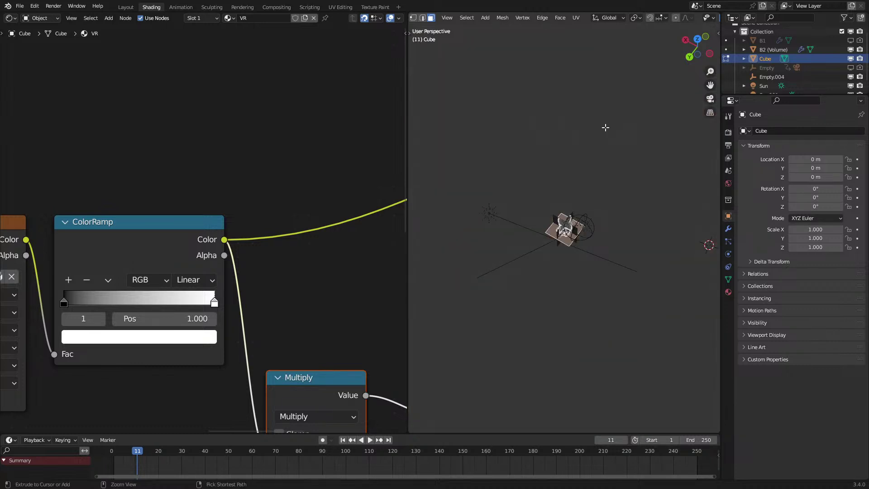
Examine the Brain Scan.png node's extension setting and the coordinate nodes that feed its Vector input.
scroll(606, 127, "up", 1)
middle_click_drag(148, 266, 125, 197)
scroll(194, 224, "down", 1)
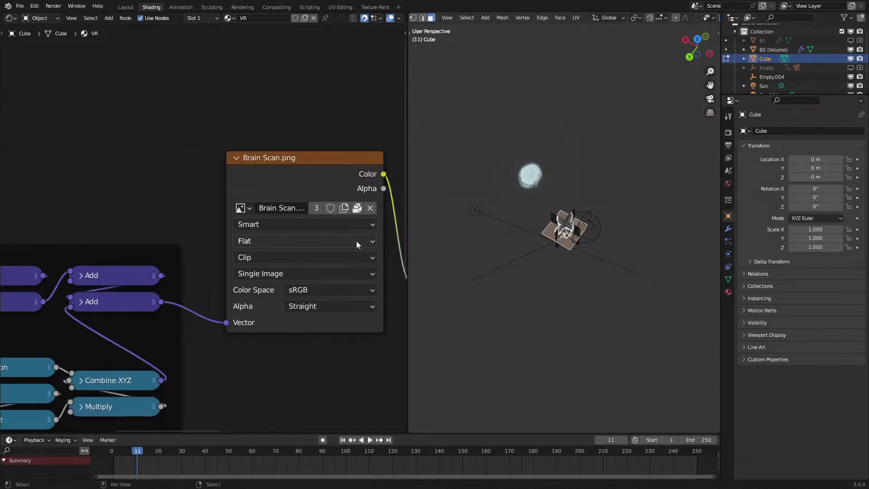
left_click(268, 254)
scroll(139, 191, "down", 2)
middle_click_drag(170, 190, 317, 171)
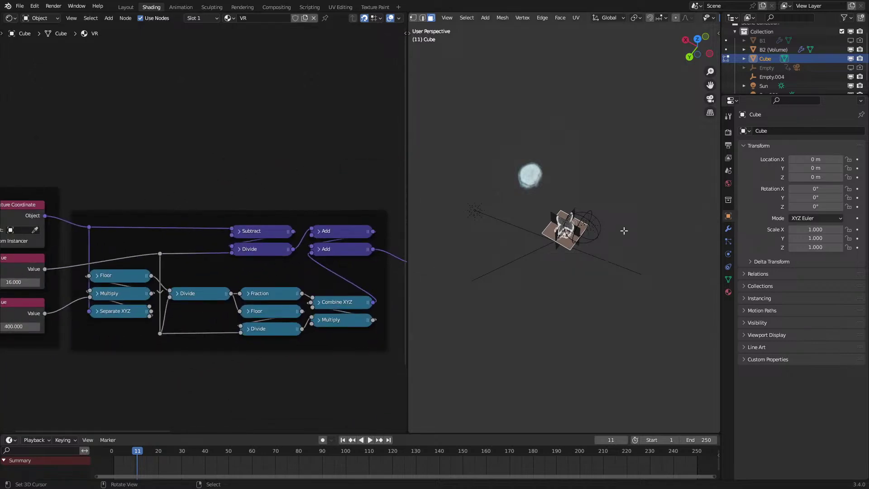
scroll(623, 231, "up", 5)
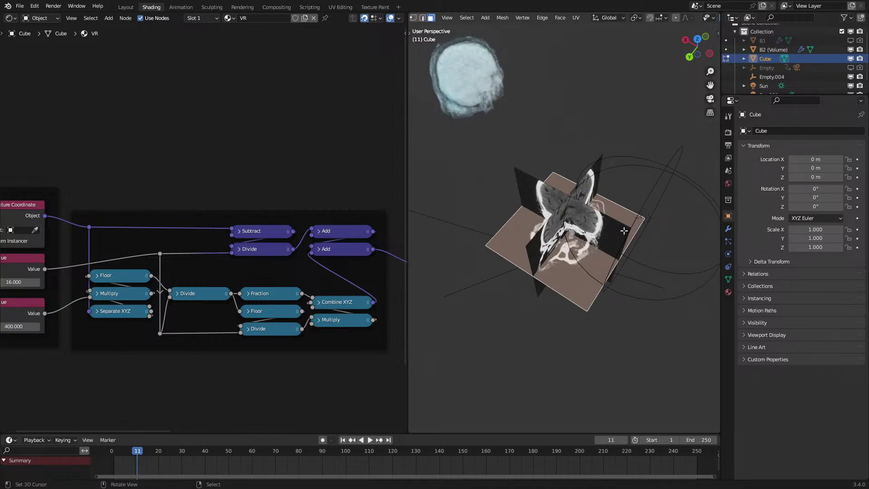
Add a Clamp node below the Brain Scan.png node, fed by the final Add node.
middle_click_drag(369, 260, 252, 256)
left_click_drag(286, 295, 297, 304)
type("clamp")
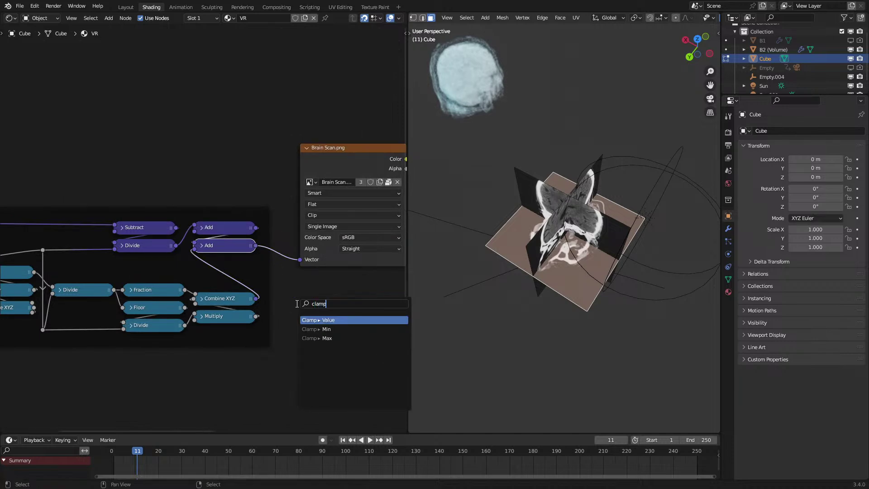
key("Return")
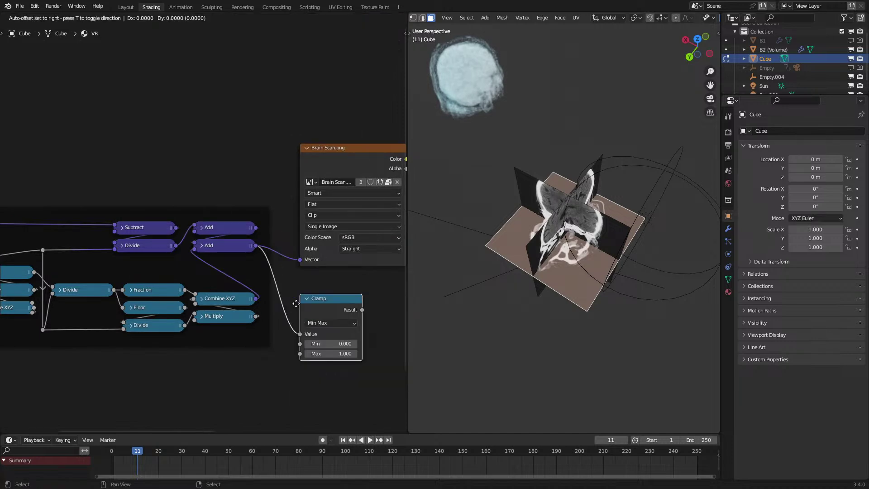
left_click(296, 303)
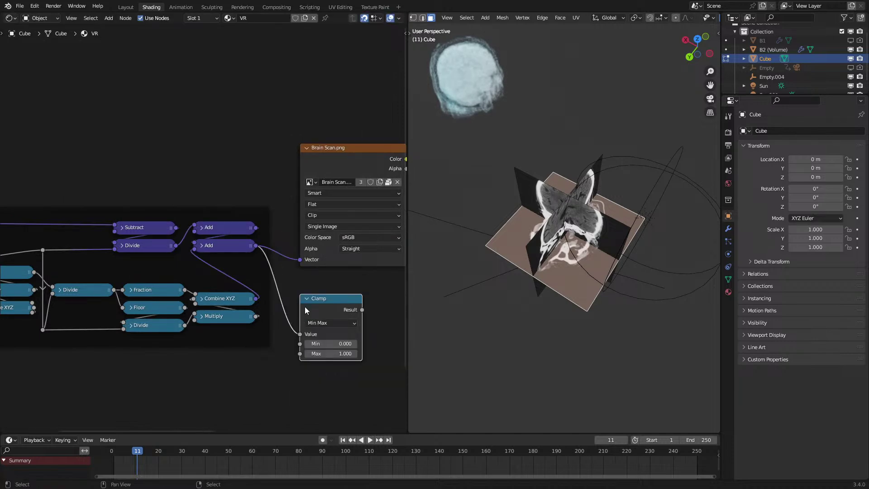
Try scaling the horizontal slice plane up to reveal the repeated slices, and cancel the resize.
scroll(498, 253, "down", 3)
key("s")
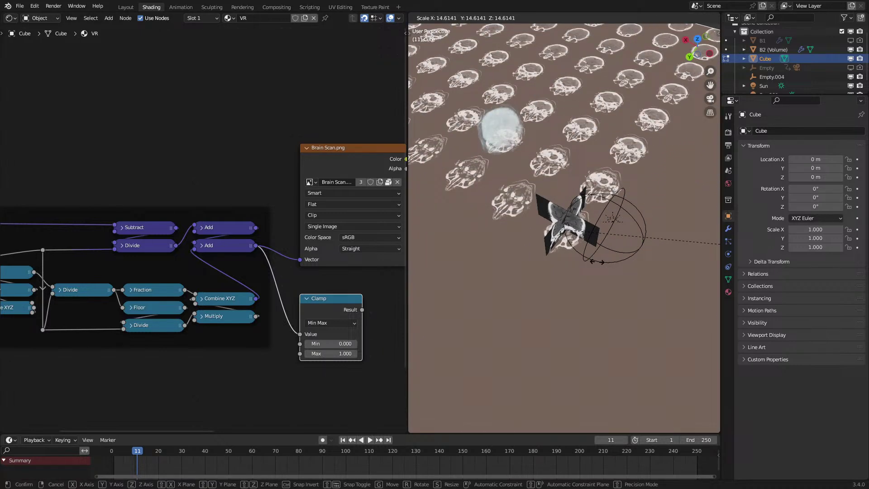
right_click(692, 263)
scroll(628, 243, "up", 4)
middle_click_drag(628, 242, 554, 171)
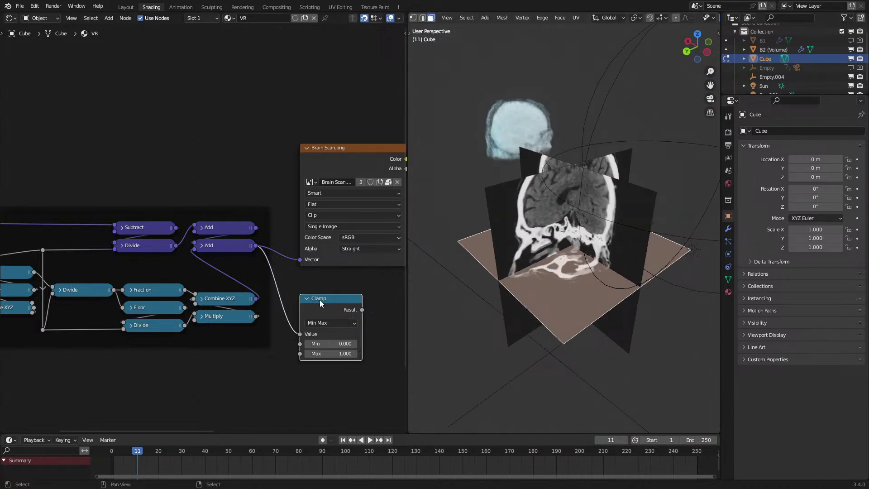
Replace the Clamp node with a Mix node set to Color, with the final Add node feeding its A input.
key("x")
left_click_drag(256, 245, 313, 289)
type("mix")
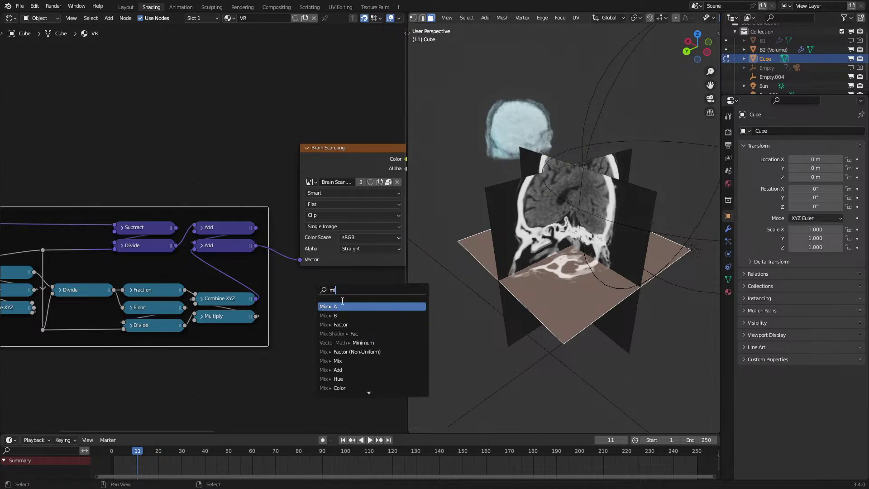
key("Return")
left_click(344, 319)
left_click_drag(340, 344, 313, 344)
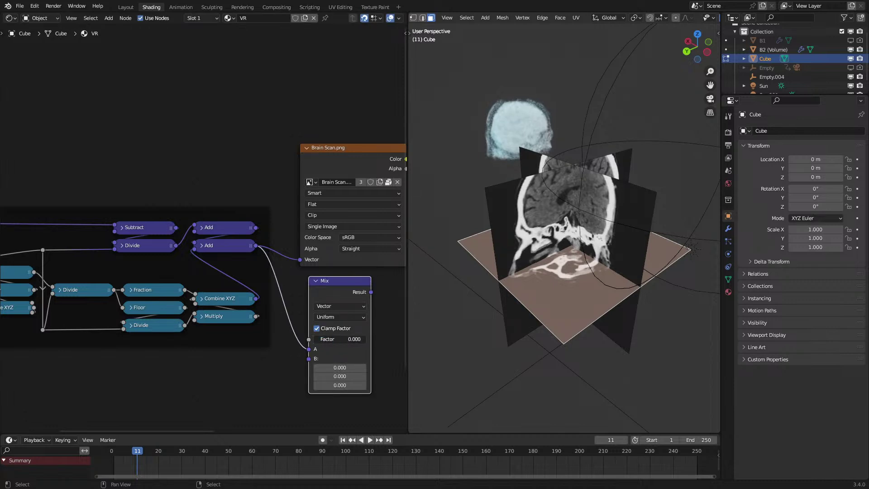
left_click(337, 305)
left_click(329, 342)
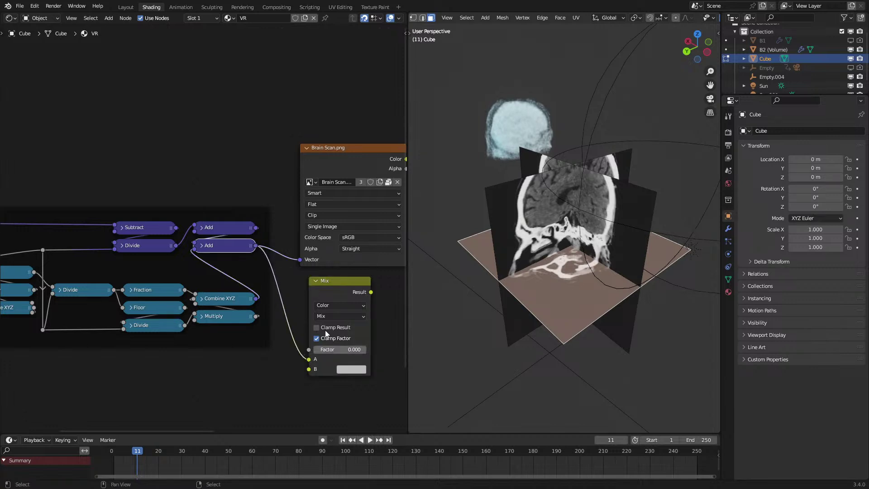
Set the Mix node's B colour to black, enable Clamp Result, and connect its Result to the Brain Scan.png Vector input.
left_click(352, 365)
scroll(383, 292, "down", 10)
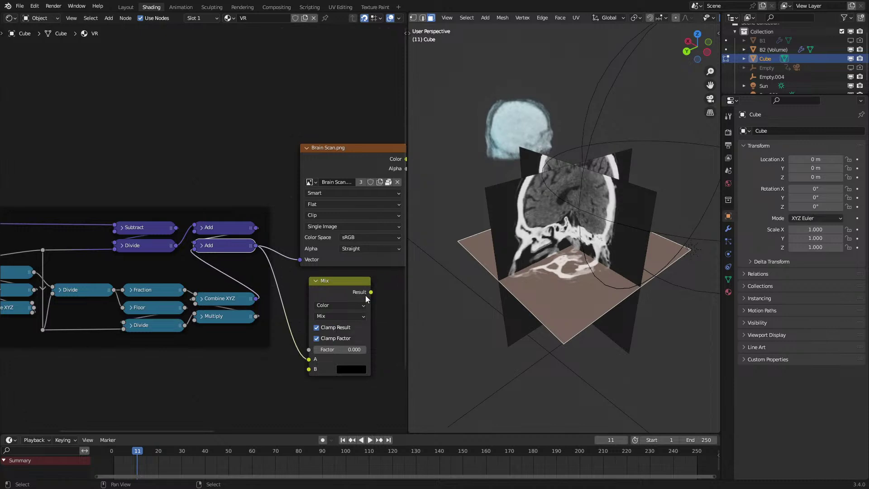
left_click_drag(307, 262, 300, 259)
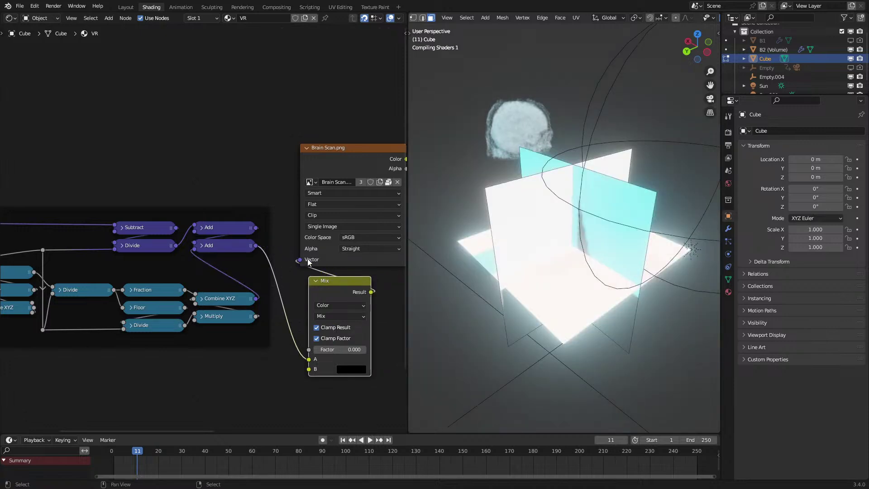
Scale the horizontal slice plane up well beyond the vertical slices and try a Mix factor of 0.092.
key("s")
left_click(656, 263)
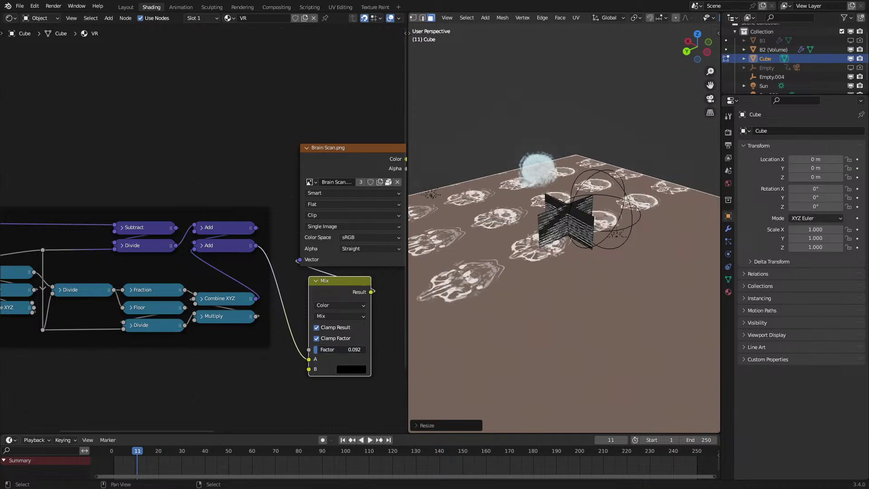
middle_click_drag(530, 217, 542, 283)
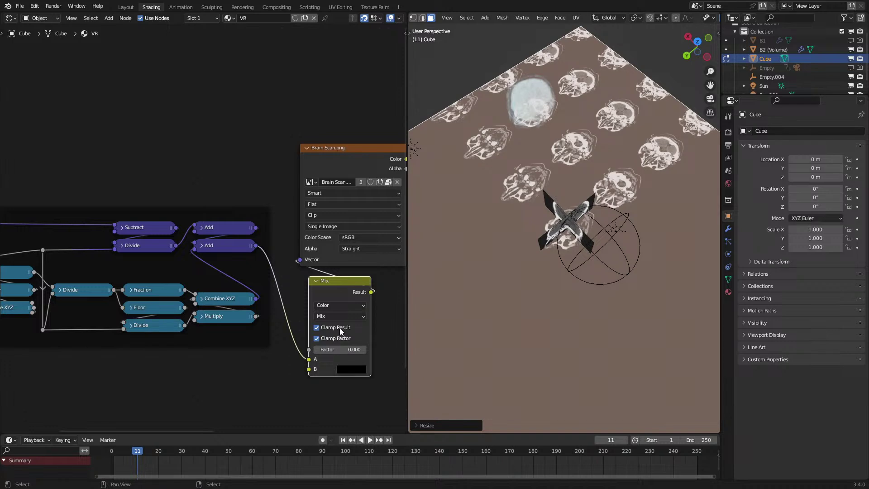
Reconnect the final Add node directly to the Brain Scan.png Vector input and delete the Mix node.
left_click(250, 245)
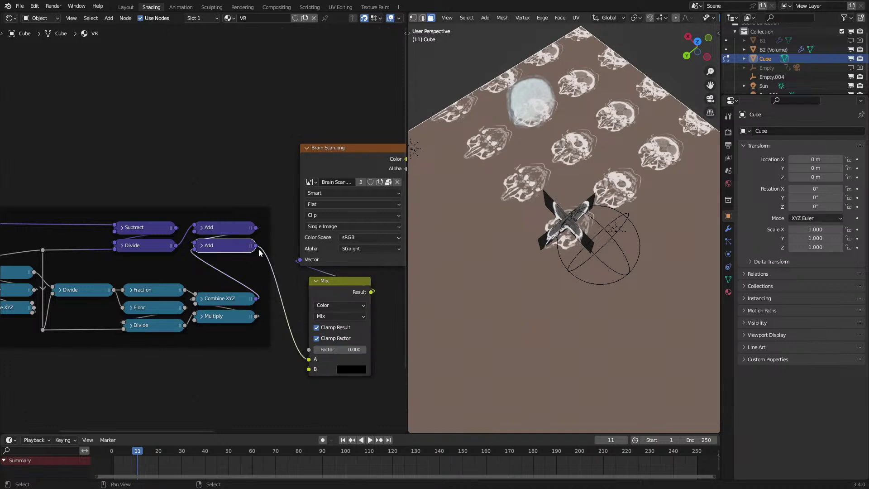
left_click_drag(256, 246, 316, 263)
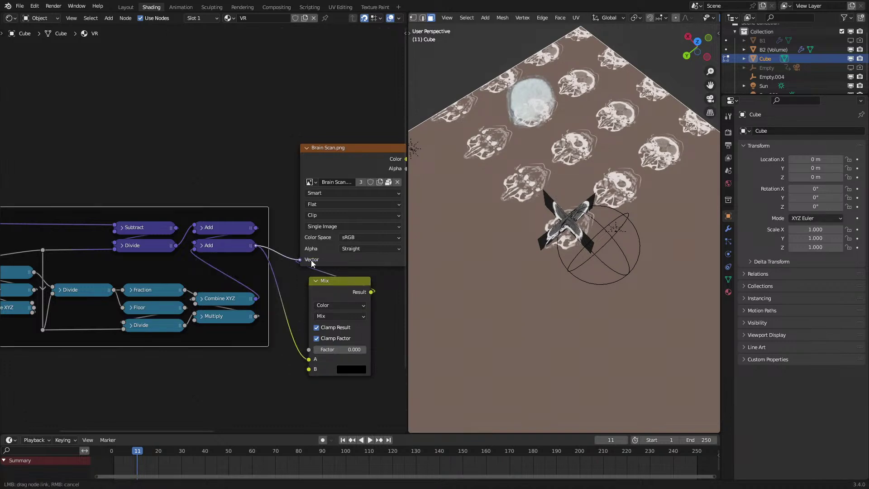
left_click(339, 288)
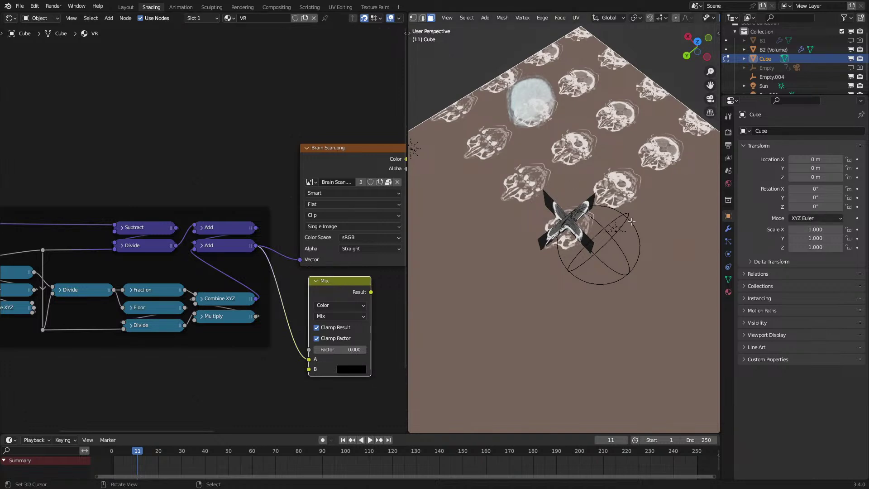
key("x")
scroll(284, 268, "down", 3)
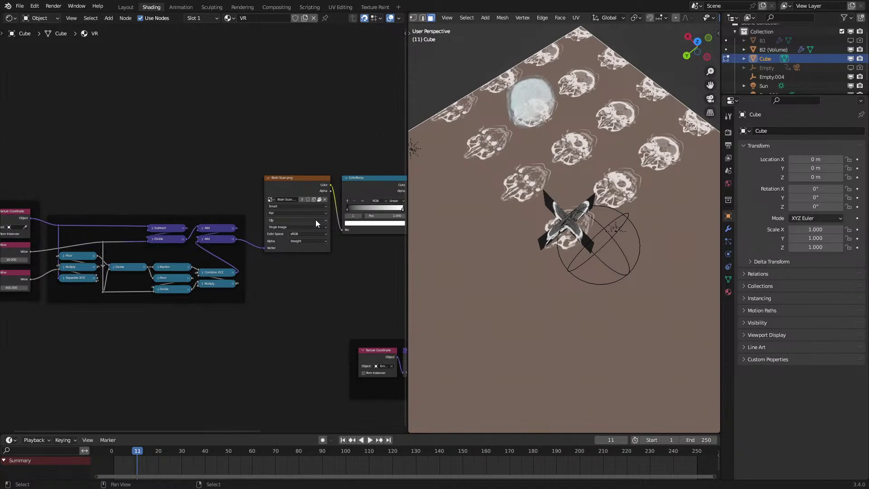
Examine the node chain from Brain Scan.png to the Principled Volume and the tiled cross-sections on the enlarged horizontal slice plane.
middle_click_drag(316, 219, 146, 243)
middle_click_drag(279, 232, 252, 237)
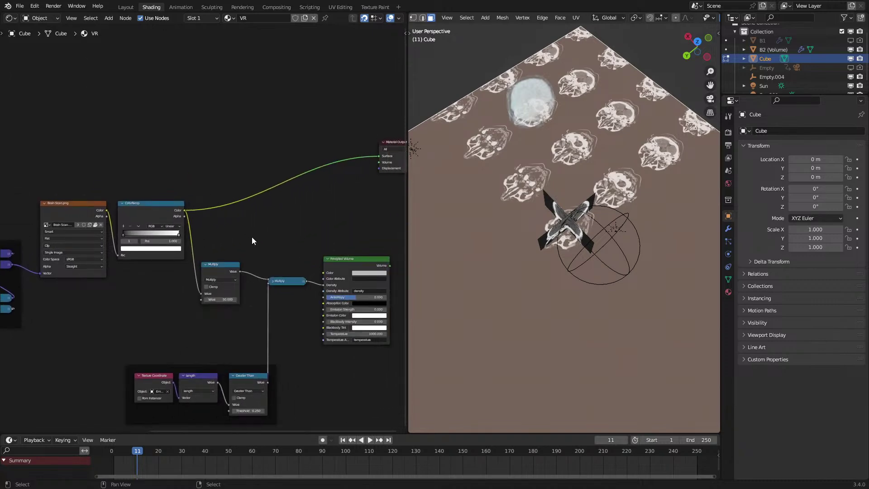
scroll(568, 158, "up", 5)
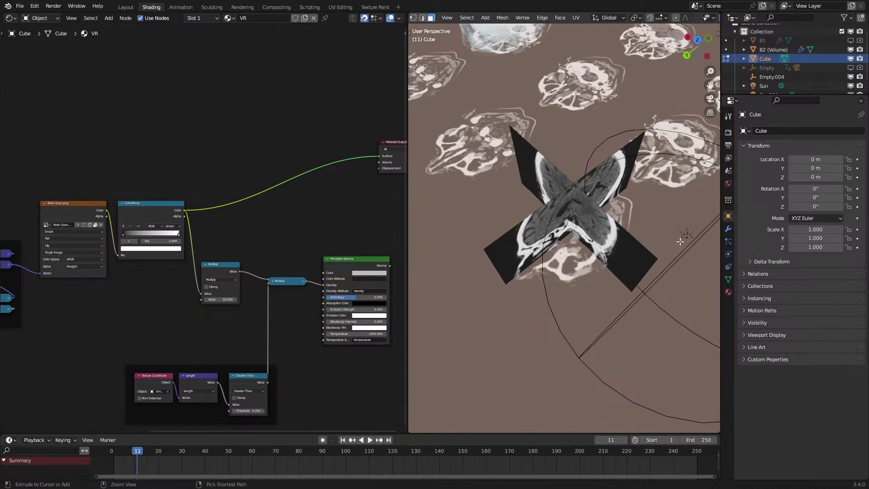
scroll(680, 241, "down", 8)
middle_click_drag(622, 239, 665, 236, "ctrl")
middle_click_drag(118, 271, 242, 259)
middle_click_drag(513, 257, 560, 233, "ctrl")
middle_click_drag(559, 233, 584, 194)
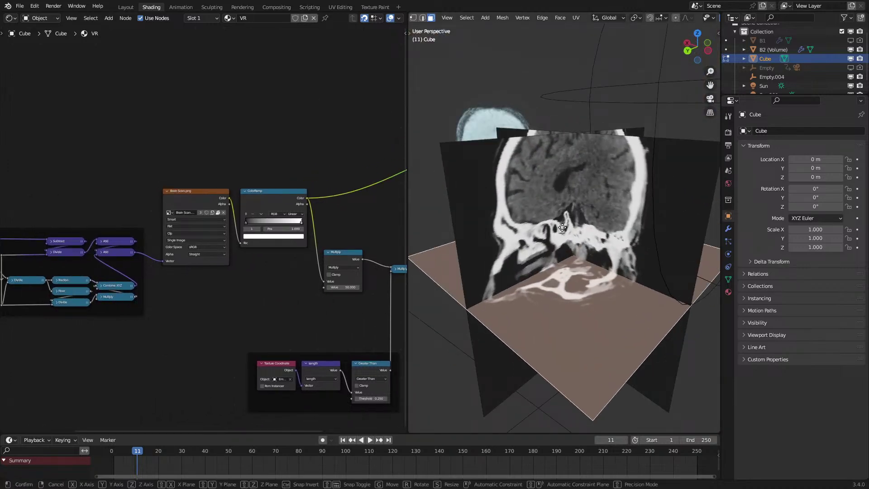
Duplicate the horizontal slice plane several times along global Z, stacking the copies through the vertical slices.
key("shift+d")
key("z")
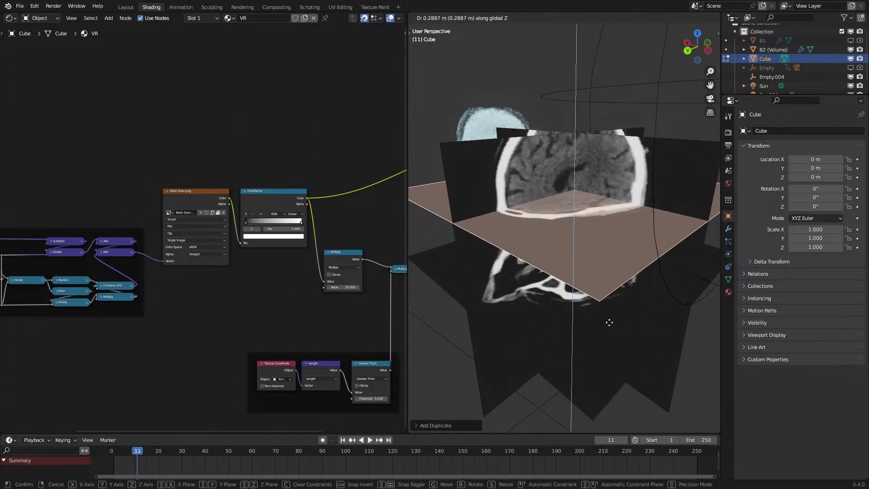
left_click(601, 294)
key("shift+d")
right_click(613, 292)
key("g")
key("z")
left_click(594, 398)
key("Tab")
scroll(219, 242, "down", 5)
middle_click_drag(161, 235, 53, 251)
scroll(175, 234, "up", 7)
key("shift+a")
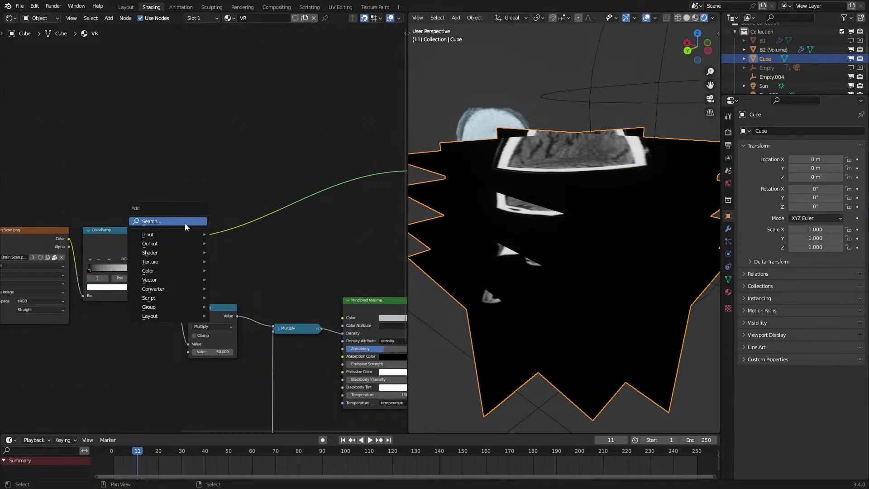
left_click(185, 222)
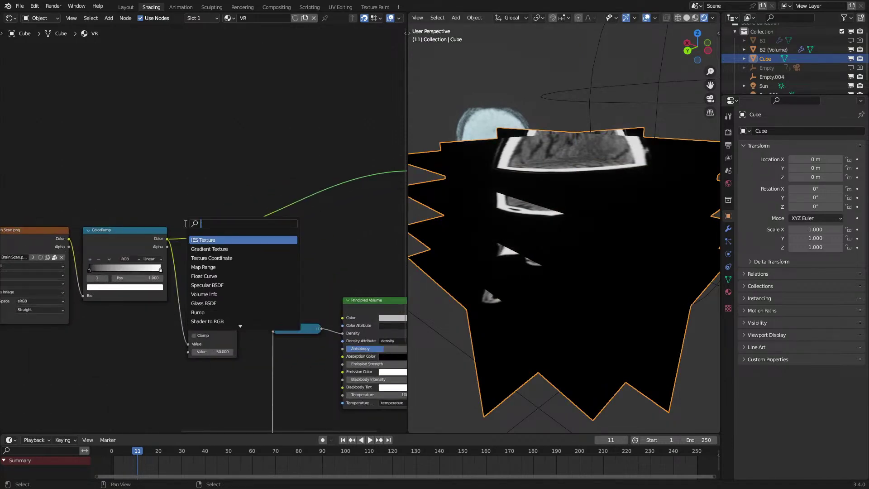
type("diss")
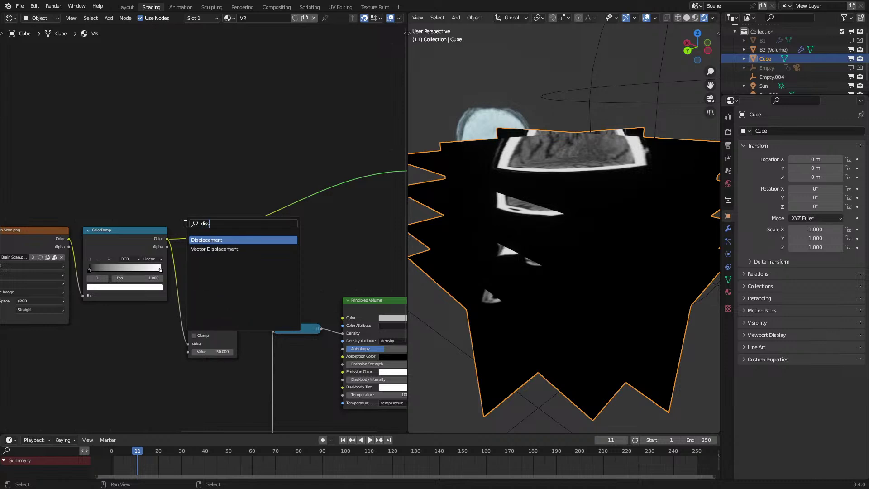
key("Return")
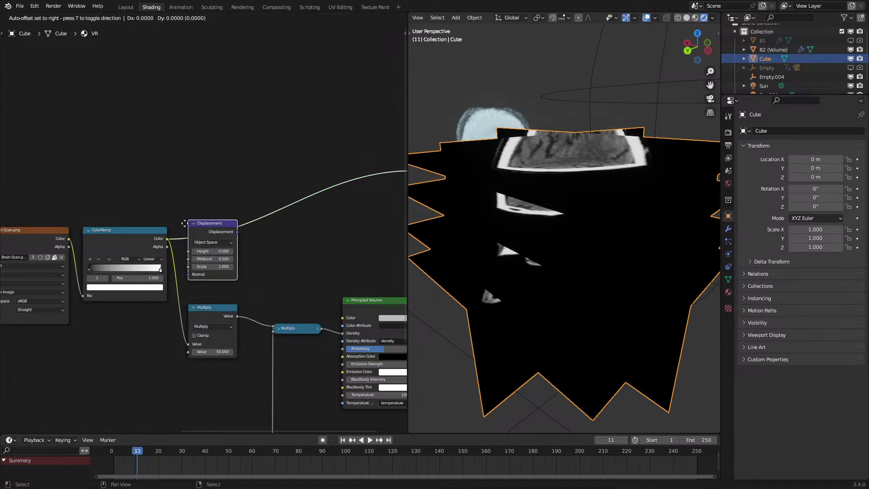
right_click(190, 169)
Add a Principled BSDF node and connect the ColorRamp Color output to its Alpha input.
key("shift+a")
left_click(190, 170)
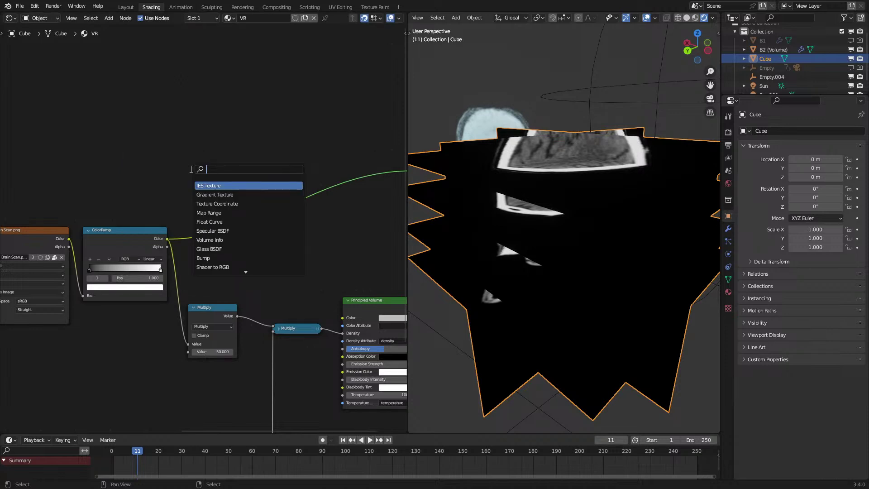
key("BackSpace")
type("pri")
key("Return")
left_click(203, 180)
left_click_drag(166, 330, 203, 255)
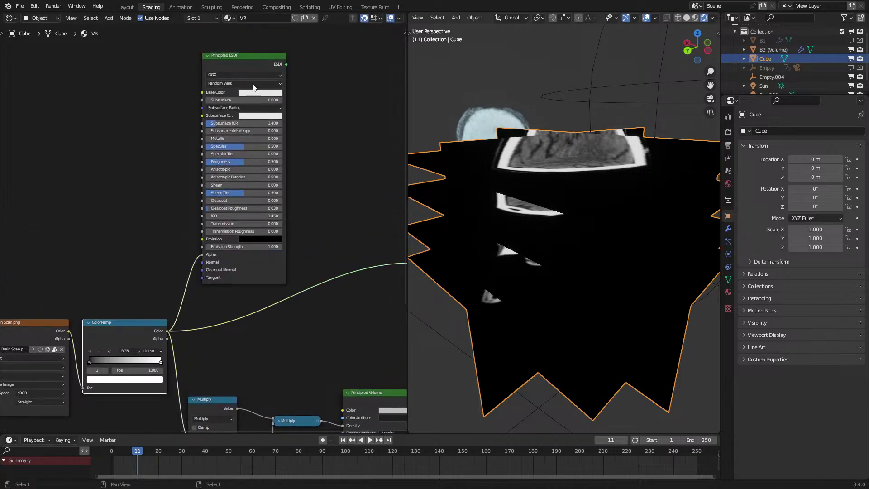
Connect the Principled BSDF to the Material Output's Surface and move the node closer to the ColorRamp's level.
left_click(253, 57, "ctrl+shift")
key("g")
left_click(296, 160)
Set both the Blend Mode and the Shadow Mode of the slice material to Alpha Hashed.
left_click(722, 291)
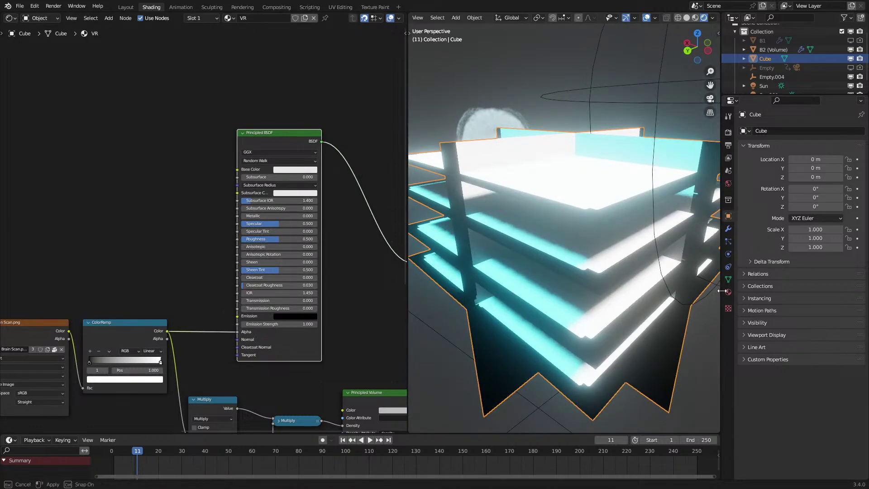
left_click(728, 292)
scroll(802, 360, "down", 12)
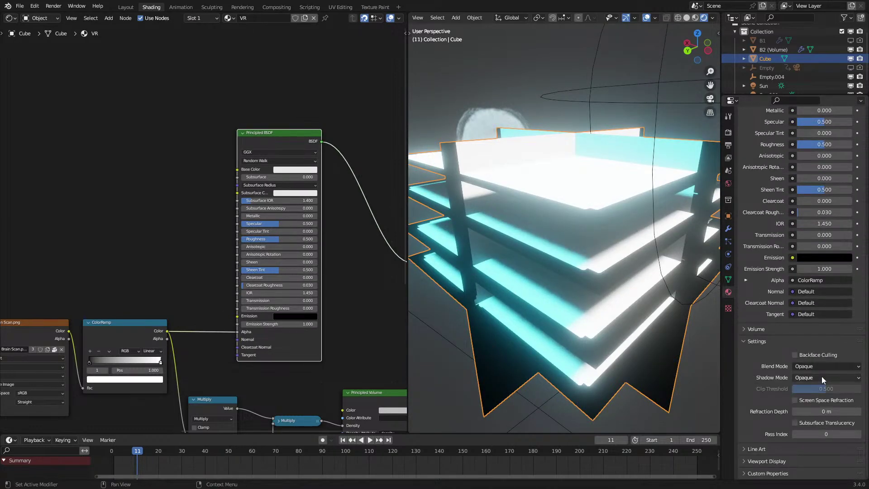
left_click(821, 366)
left_click(815, 396)
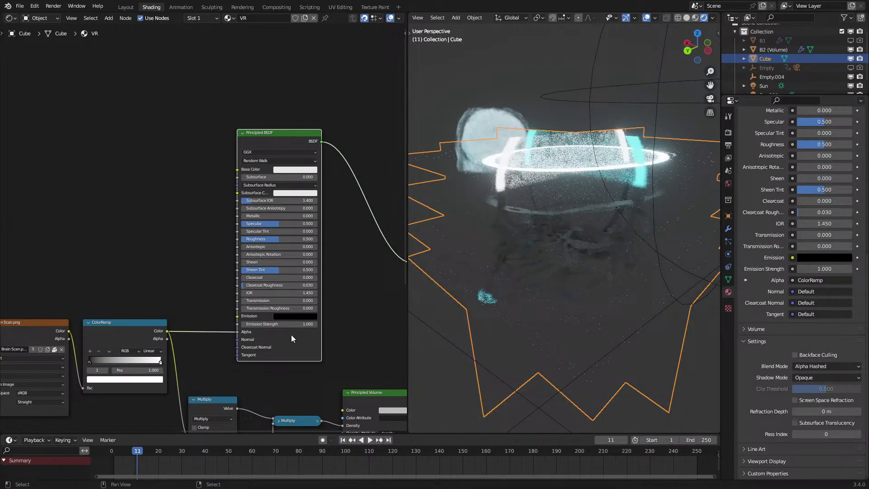
middle_click_drag(568, 291, 560, 277)
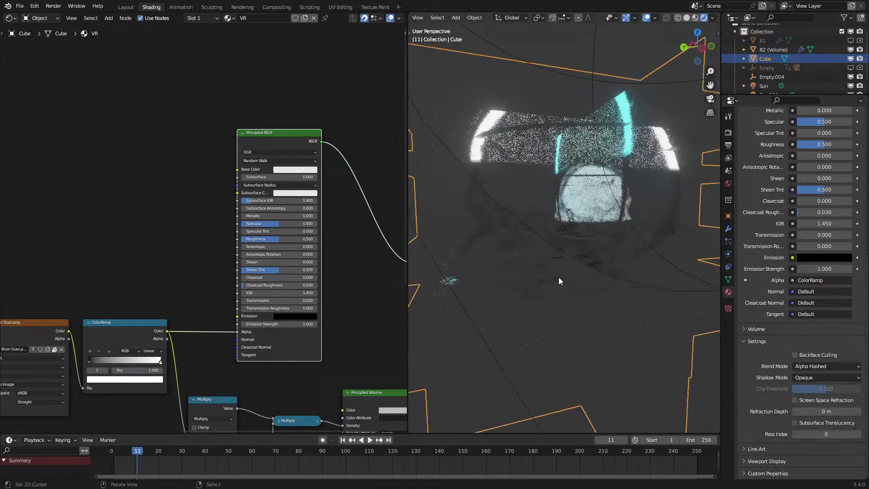
left_click(829, 379)
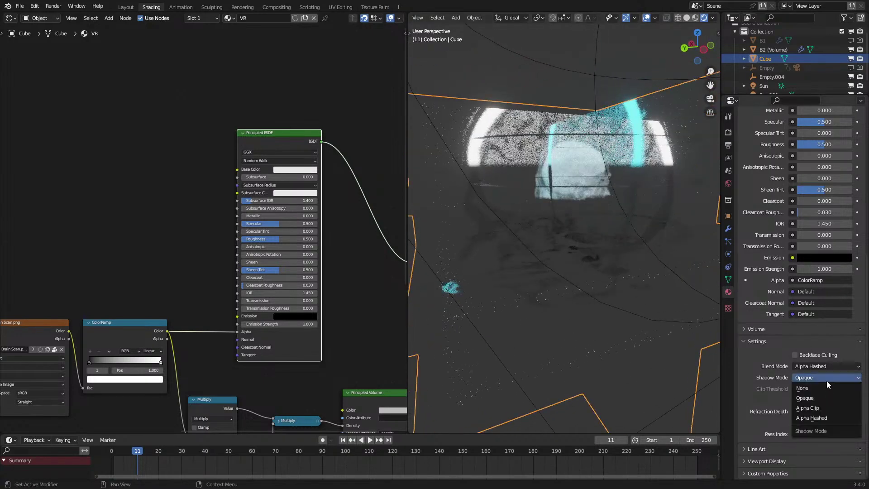
left_click(815, 418)
middle_click_drag(520, 277, 546, 311)
scroll(546, 311, "down", 5)
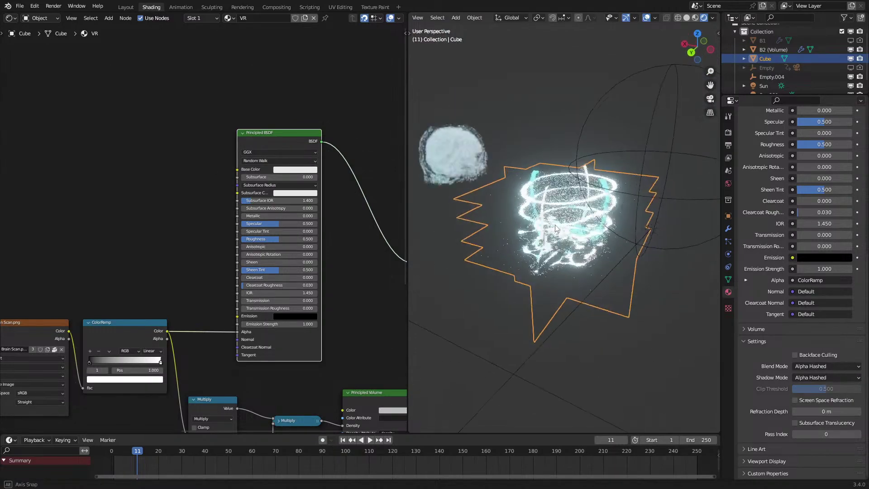
Disable Bloom in the Eevee render settings.
left_click(729, 133)
scroll(750, 181, "up", 4)
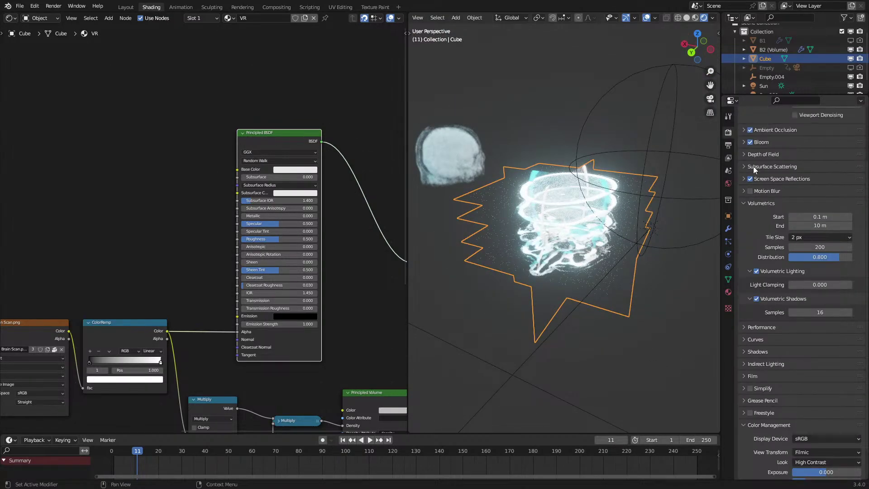
left_click(749, 209)
scroll(557, 195, "up", 2)
middle_click_drag(556, 195, 534, 207)
scroll(534, 207, "up", 2)
mouse_move(588, 240)
middle_mouse_down()
mouse_move(619, 215)
mouse_move(586, 242)
middle_mouse_up()
Duplicate the stack of horizontal slice planes slightly along Z to fill the gaps between them, then deselect the object.
key("Tab")
scroll(619, 215, "down", 2)
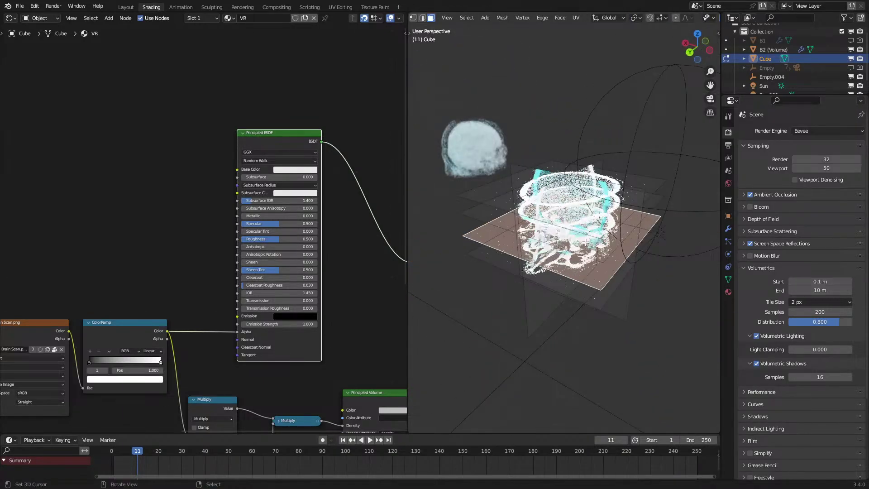
key("l")
key("l")
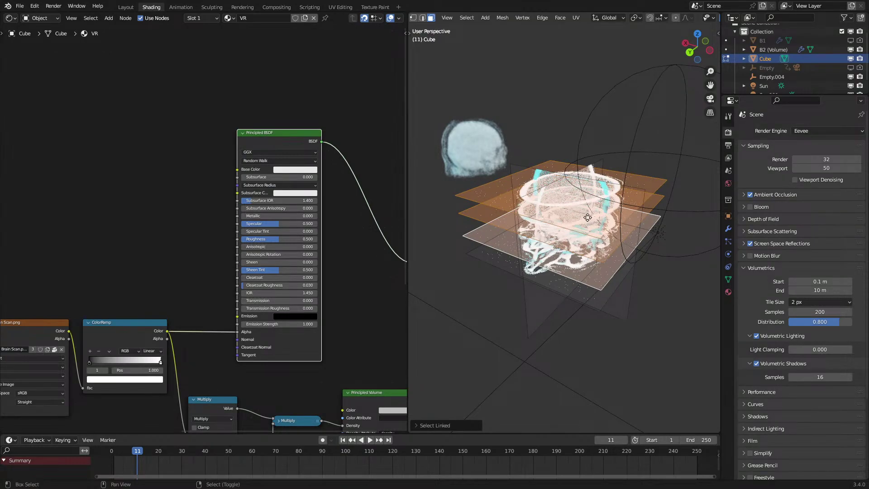
key("shift+d")
key("z")
left_click(590, 226)
key("Tab")
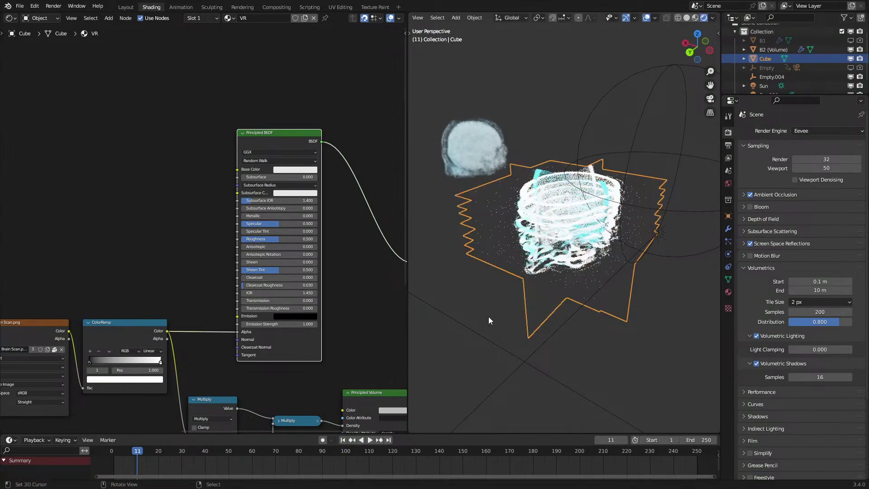
right_click(460, 302)
Try to raise a duplicate of the topmost horizontal slice plane along global Z.
middle_click_drag(458, 301, 534, 247)
scroll(523, 263, "up", 3)
middle_click_drag(189, 310, 264, 163)
scroll(180, 283, "up", 2)
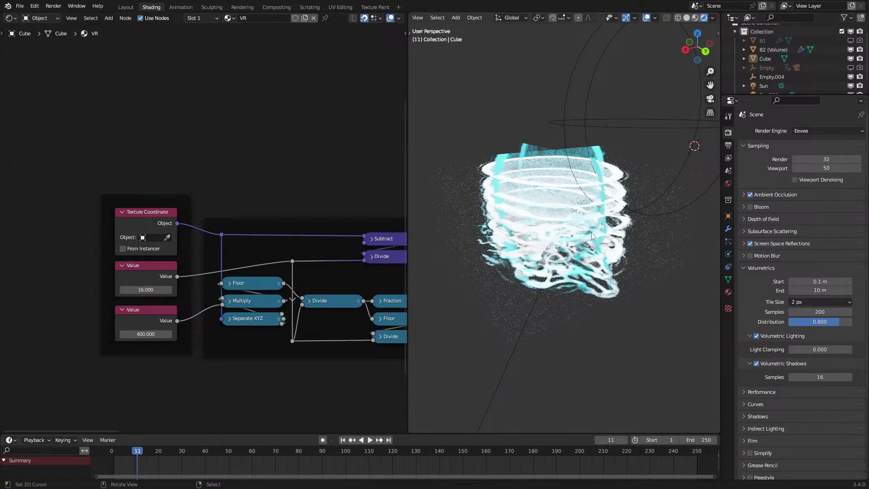
right_click(572, 212)
key("Tab")
right_click(571, 187)
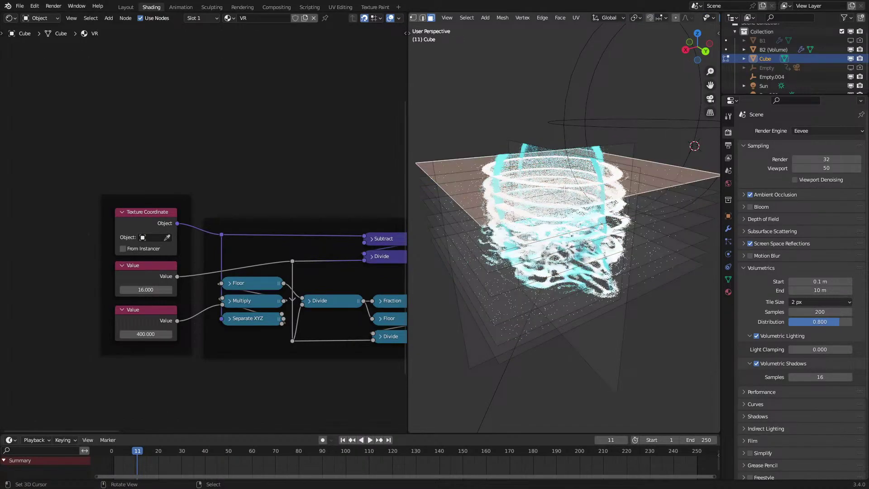
key("shift+d")
right_click(570, 187)
key("g")
key("z")
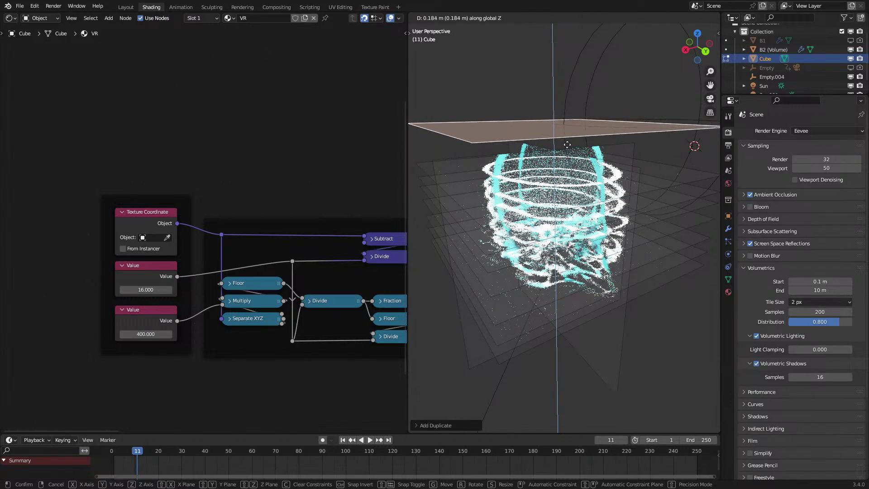
right_click(571, 153)
Move the two vertical slice planes up about 0.27 m along global Z.
middle_click_drag(566, 199, 573, 266, "ctrl")
key("a")
key("g")
key("z")
left_click(587, 300)
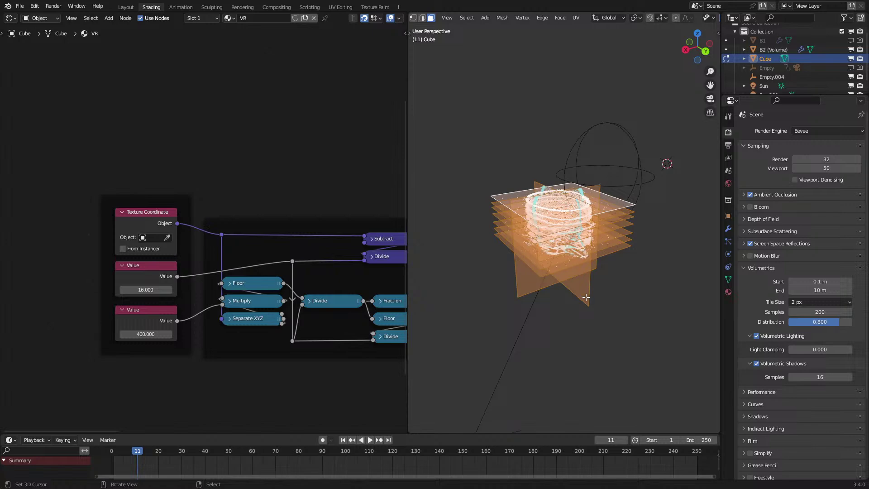
key("g")
key("z")
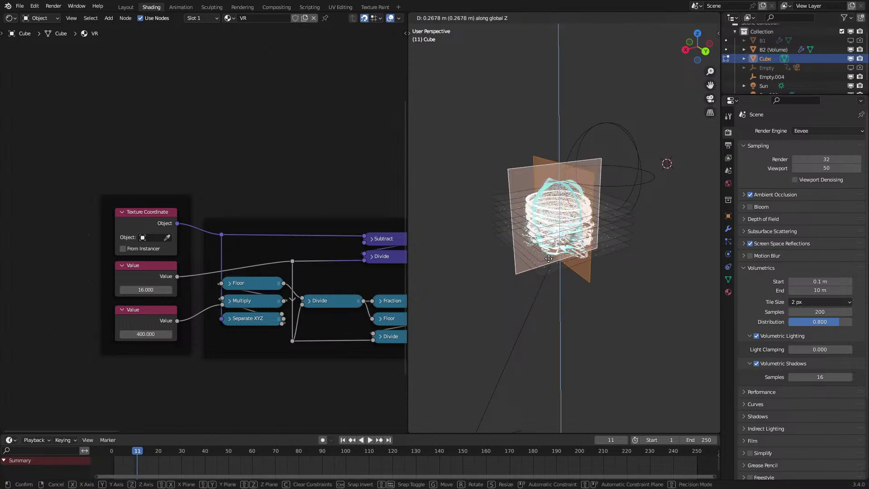
left_click(548, 259)
key("Tab")
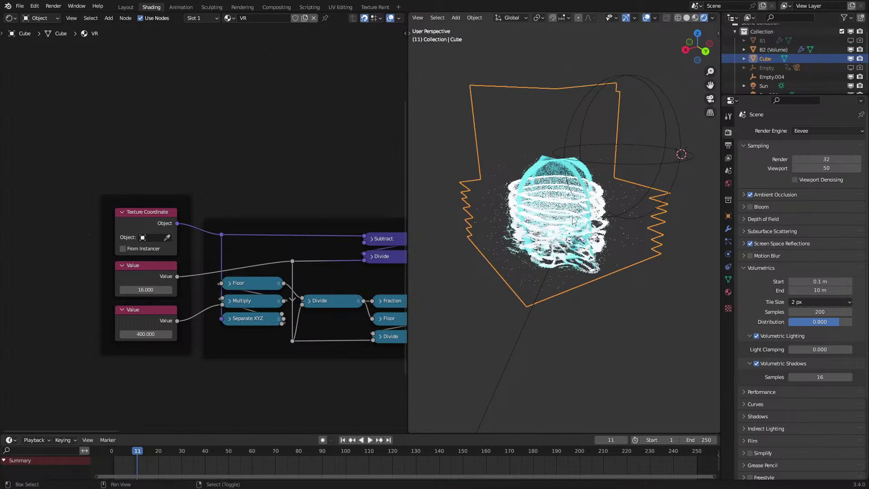
Duplicate the upper horizontal slice planes upward along Z to cover the crown of the head, and clear the selection.
scroll(498, 256, "up", 2)
key("Tab")
right_click(515, 234)
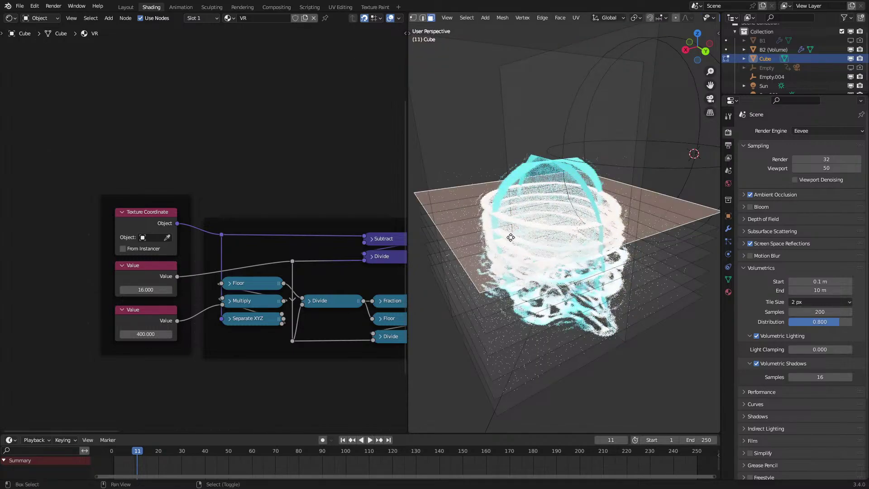
key("shift+d")
key("z")
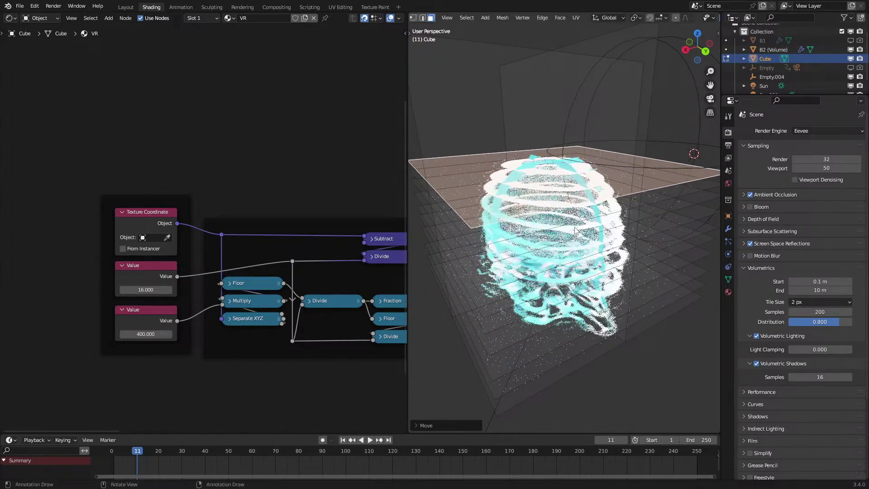
left_click(648, 365)
key("Tab")
key("alt+a")
Set the position of the ColorRamp's black stop to 0.005.
middle_click_drag(341, 242, 416, 277)
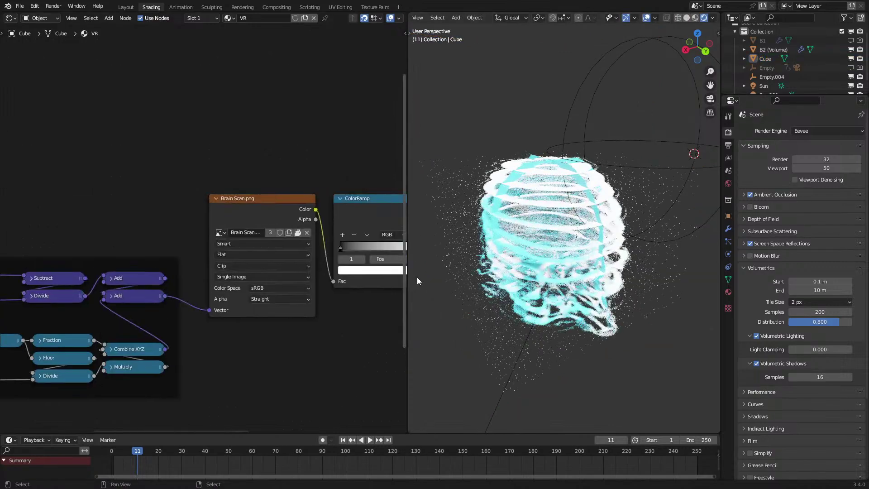
left_click(348, 248)
middle_click_drag(558, 267, 574, 272)
middle_click_drag(395, 263, 344, 286)
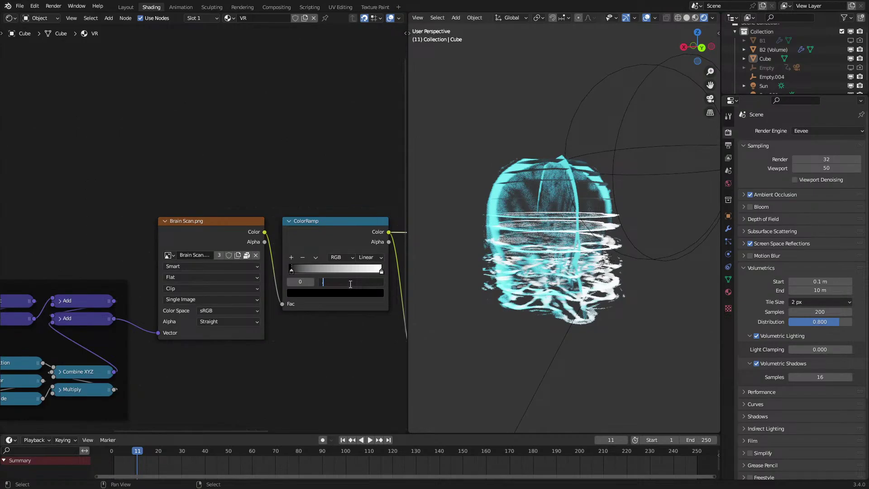
type("5")
key("Return")
middle_click_drag(644, 289, 710, 302)
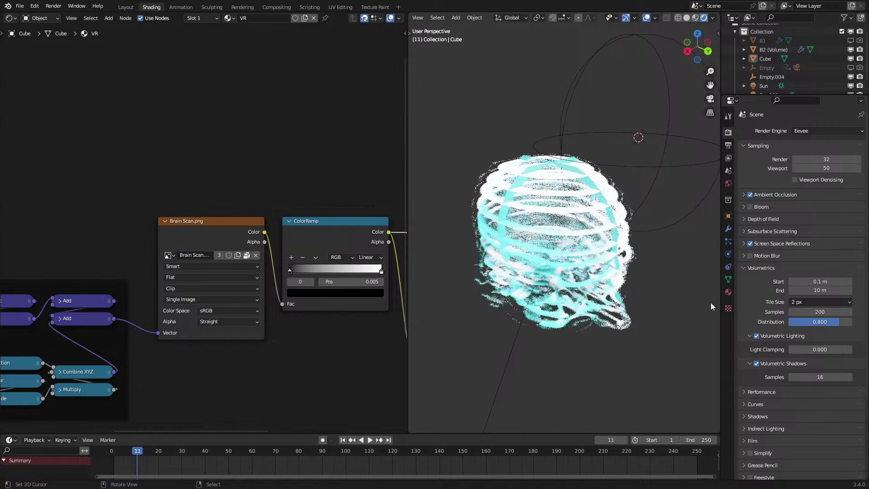
Try moving the ColorRamp's white stop to 0.555, and its black stop to 0.437, examining the effect on the slices.
middle_click_drag(683, 259, 593, 245)
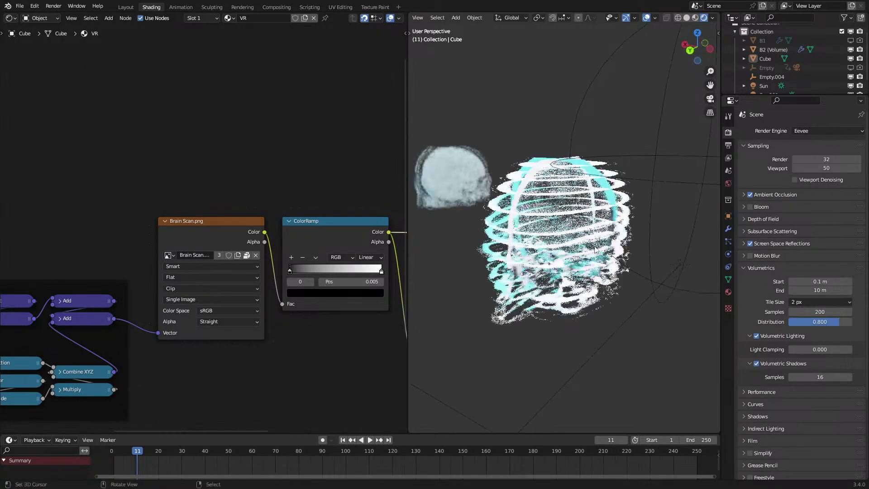
scroll(559, 245, "up", 2)
scroll(560, 245, "up", 4)
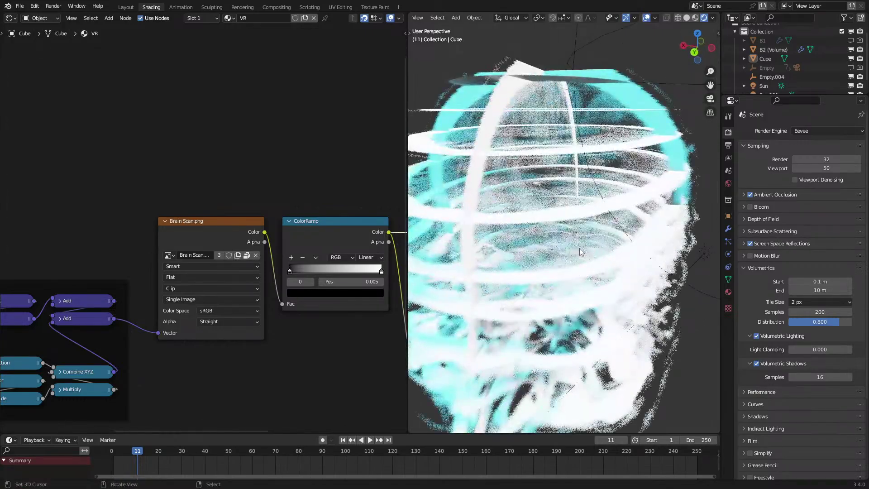
scroll(581, 252, "down", 4)
middle_click_drag(580, 251, 715, 198)
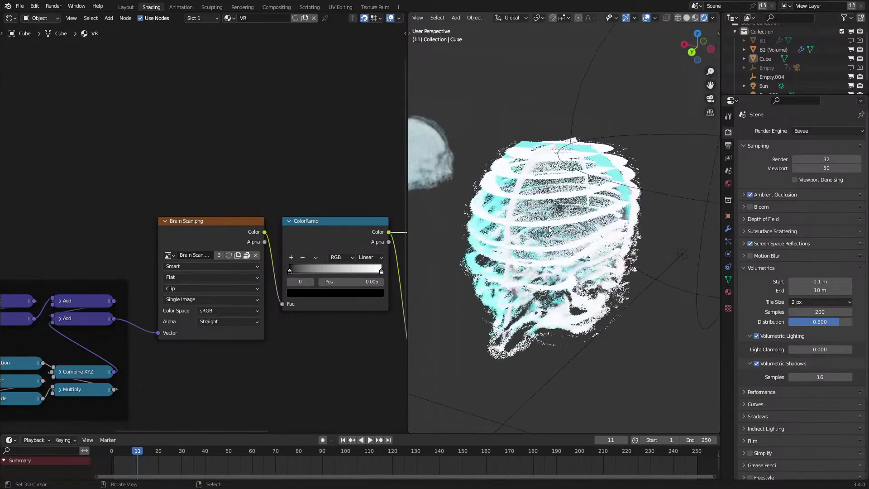
left_click(375, 273)
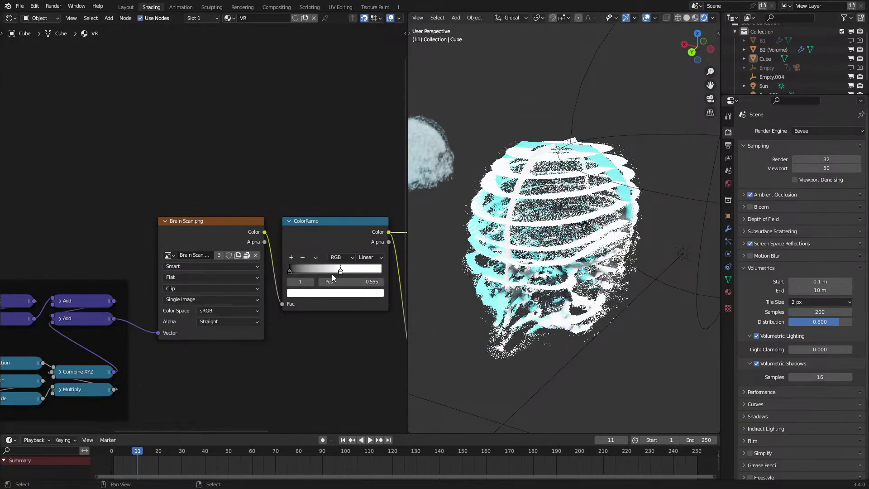
left_click_drag(291, 272, 332, 268)
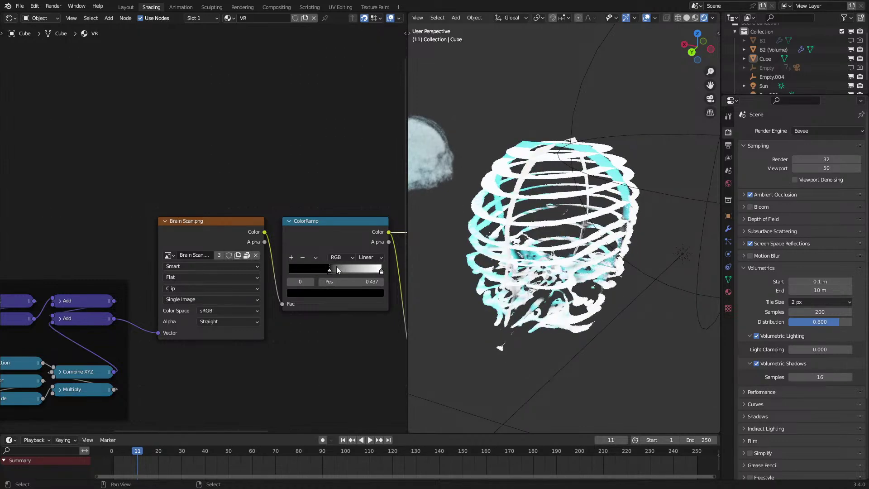
middle_click_drag(501, 349, 555, 322)
Try the Alpha Clip blend mode on the VR material and move the ColorRamp's black stop to 0.000.
left_click(728, 292)
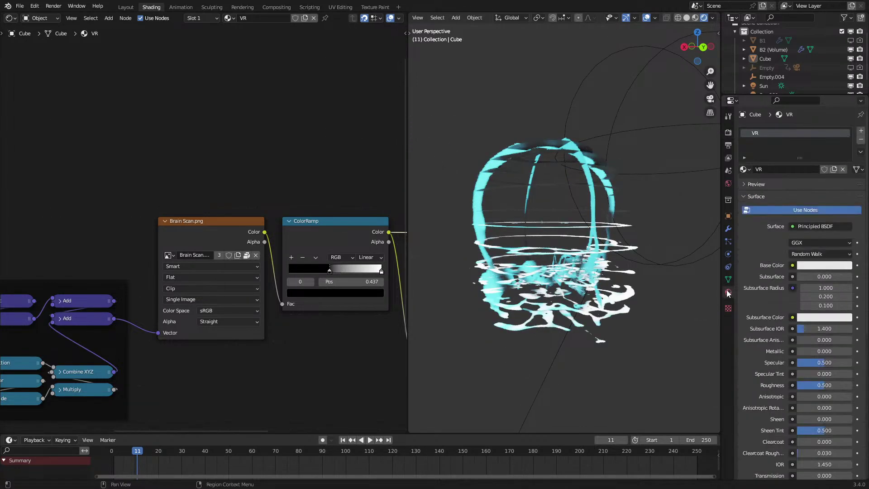
scroll(796, 400, "down", 12)
left_click(811, 371)
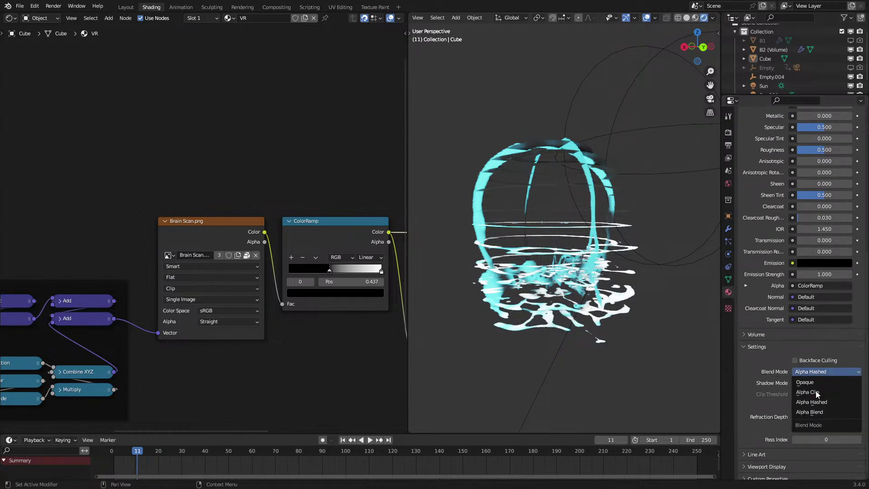
left_click(815, 393)
middle_click_drag(584, 337, 597, 347)
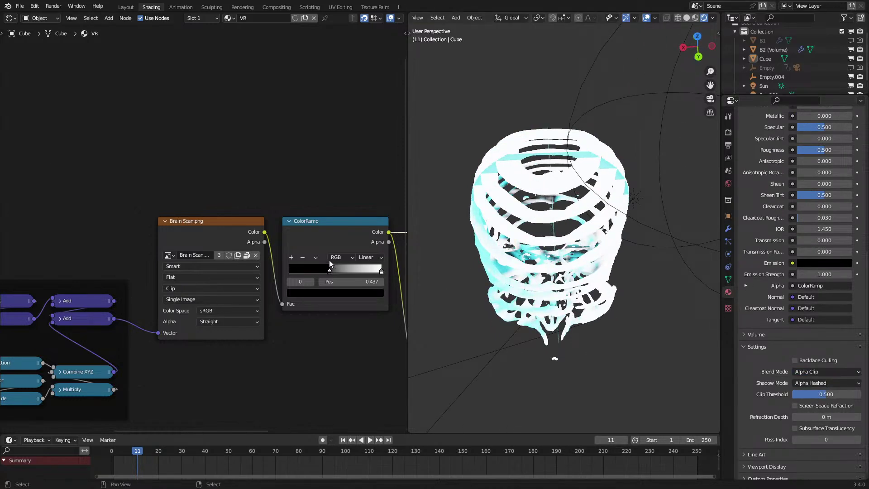
left_click_drag(319, 270, 290, 282)
middle_click_drag(539, 235, 504, 204)
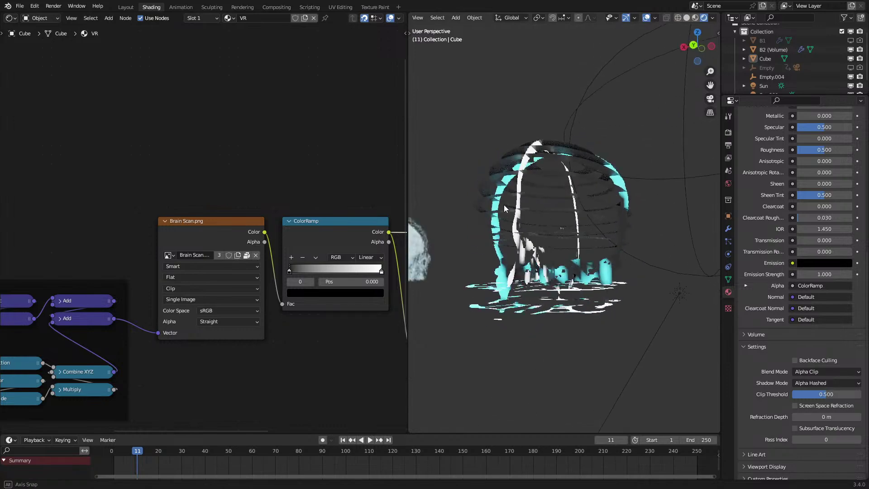
Set the VR material's blend mode to Alpha Hashed and the ColorRamp's black stop position to 0.005.
left_click(821, 371)
left_click(817, 404)
middle_click_drag(639, 319, 647, 313)
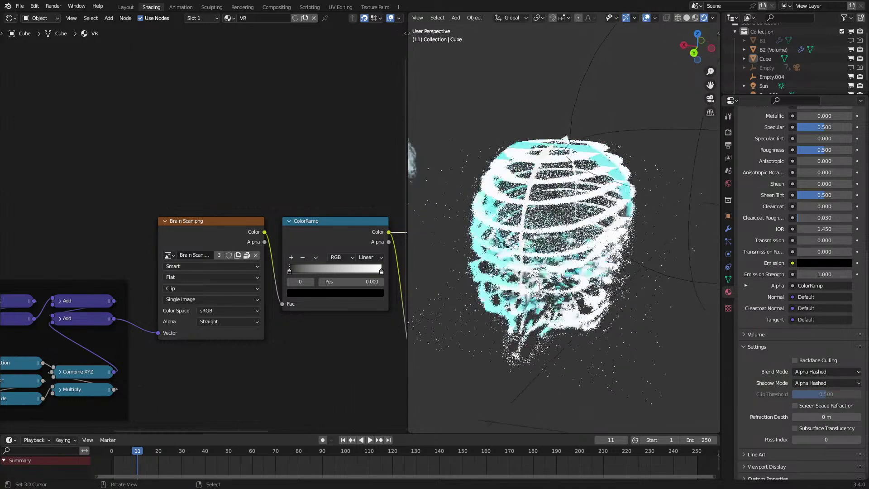
key("Tab")
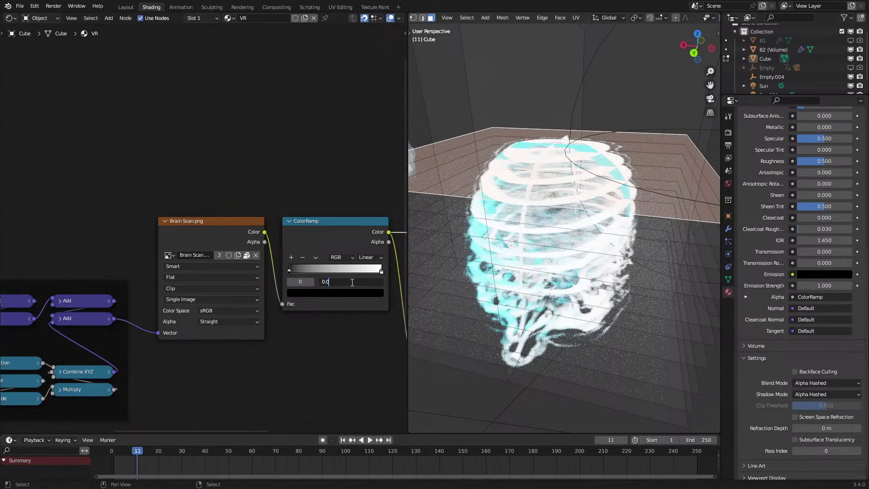
type("5")
key("Return")
Switch the viewport to solid shading and delete all horizontal slice planes except the lowest one.
scroll(645, 244, "down", 3)
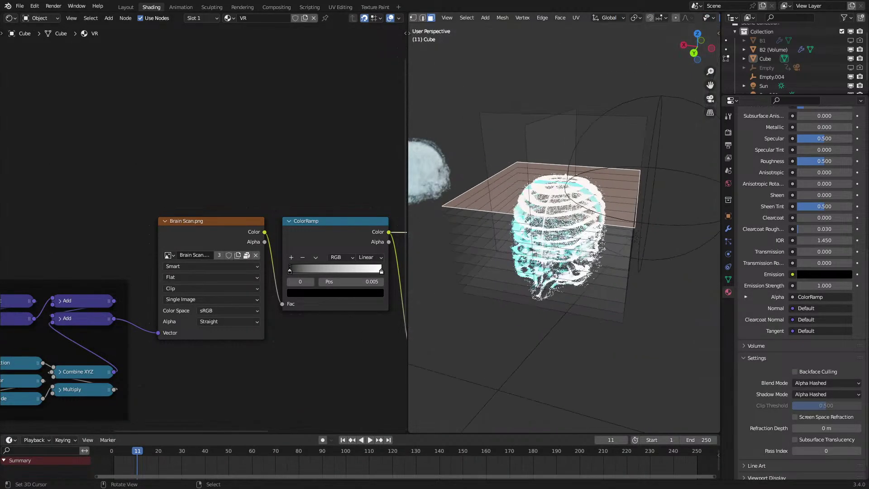
key("z")
scroll(644, 245, "up", 1)
right_click(614, 232, "shift")
right_click(616, 239, "shift")
right_click(620, 253, "shift")
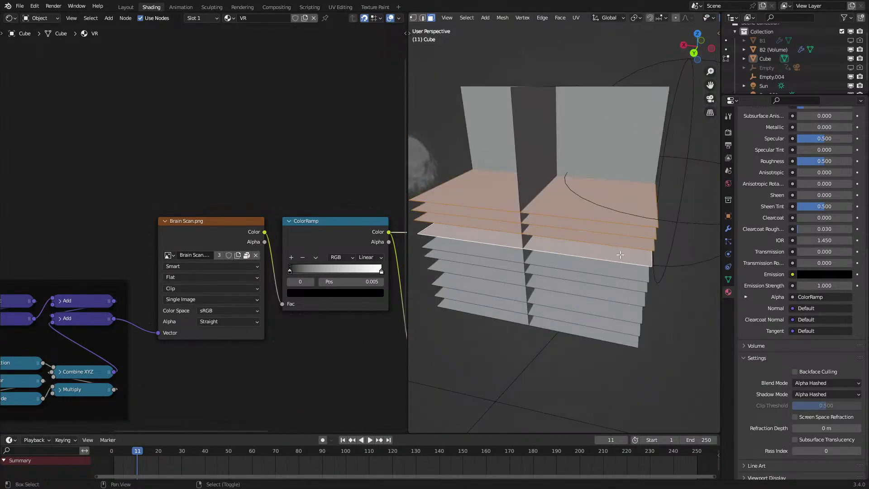
right_click(620, 272, "shift")
right_click(618, 285, "shift")
right_click(622, 296, "shift")
right_click(615, 313, "shift")
right_click(612, 325, "shift")
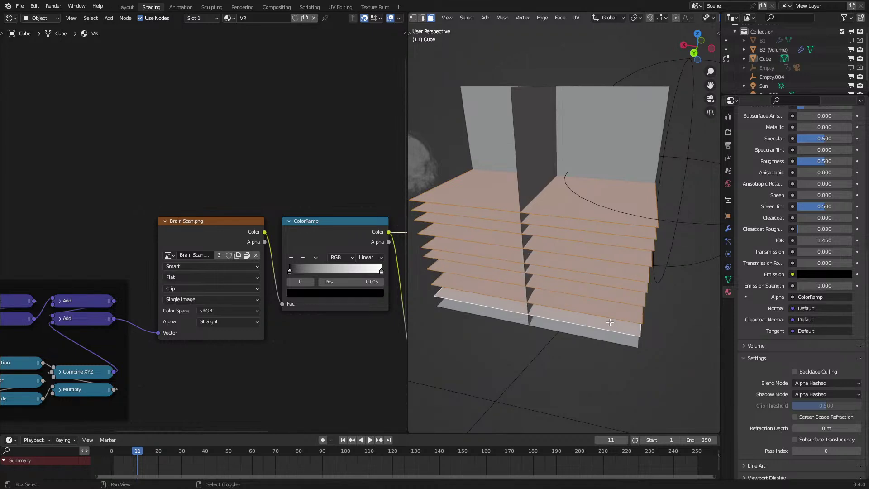
key("x")
left_click(584, 297)
key("Tab")
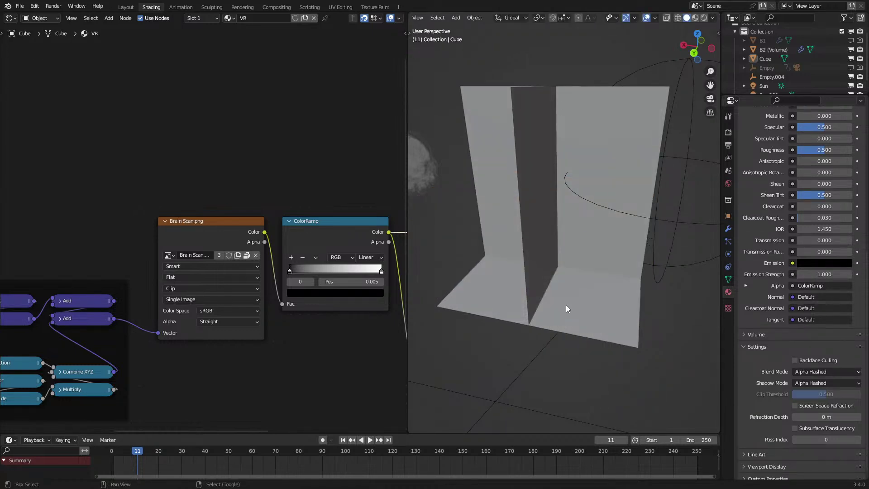
Duplicate the slice object in place and delete the vertical planes from the copy, keeping only its horizontal plane.
key("shift+d")
right_click(594, 283)
key("Tab")
right_click(573, 303)
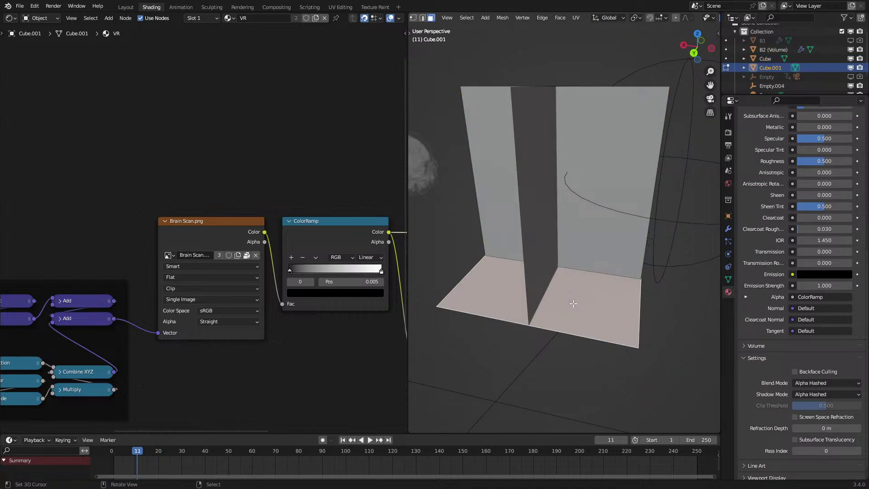
key("ctrl+i")
key("x")
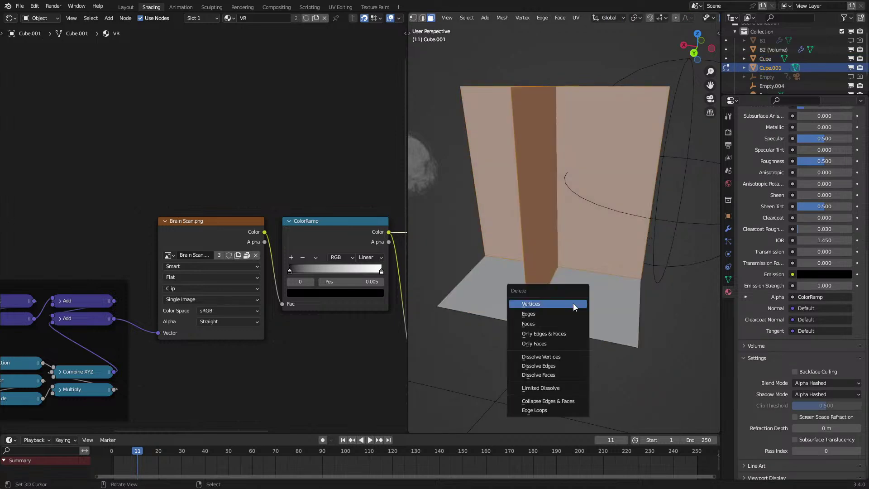
left_click(559, 323)
key("Tab")
Add an Array modifier to the horizontal plane with Relative Offset off, the Fit Length type and a length of 1 m.
left_click(729, 227)
left_click(774, 131)
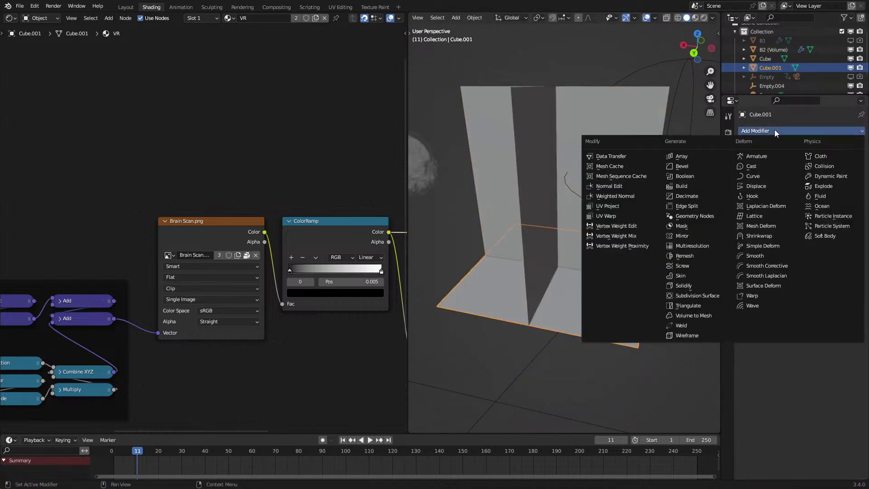
left_click(679, 156)
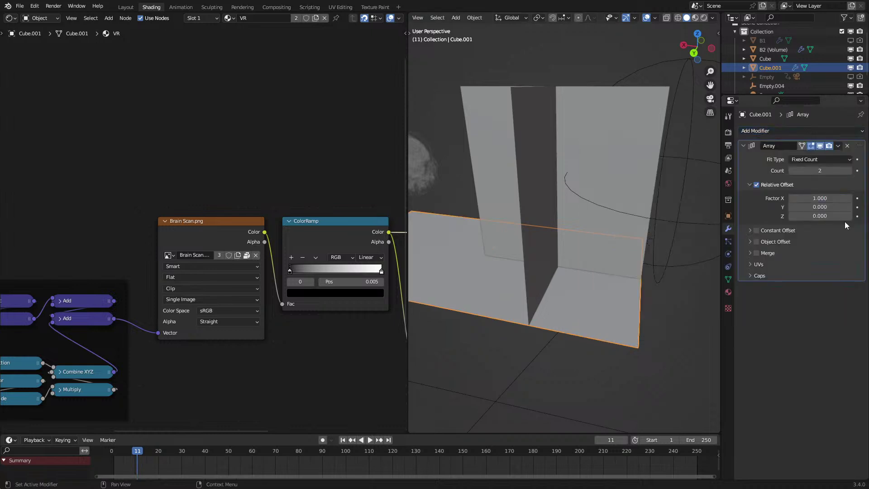
left_click(756, 184)
left_click(749, 184)
left_click(808, 162)
left_click(813, 183)
left_click(814, 171)
type("1")
key("Return")
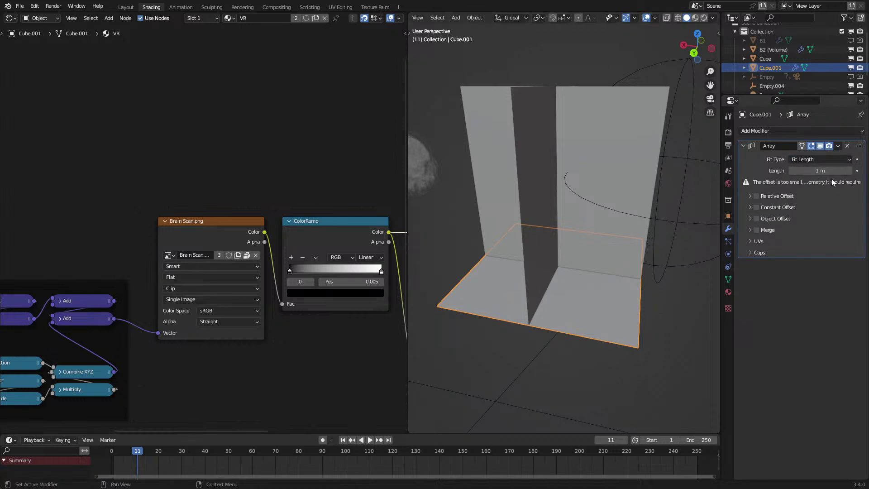
Try a relative offset for the array with an X factor of 0 and a Z factor of 0.001.
left_click_drag(722, 219, 773, 197)
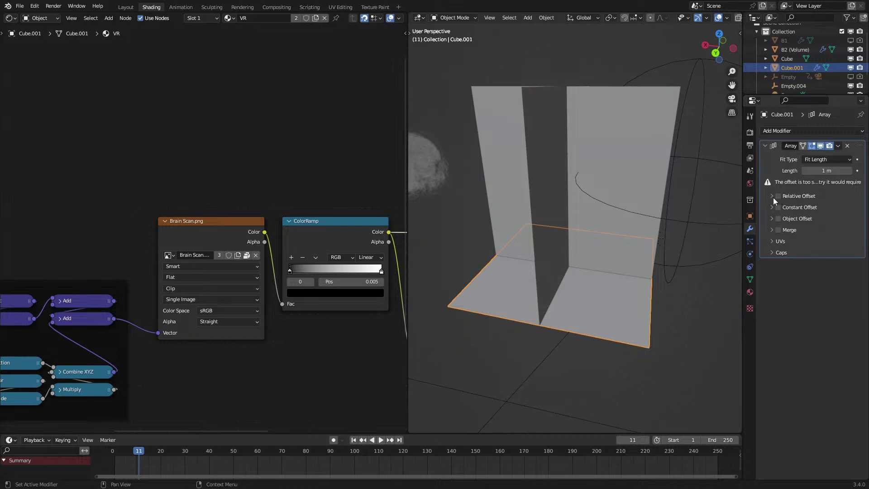
left_click(771, 197)
left_click(778, 196)
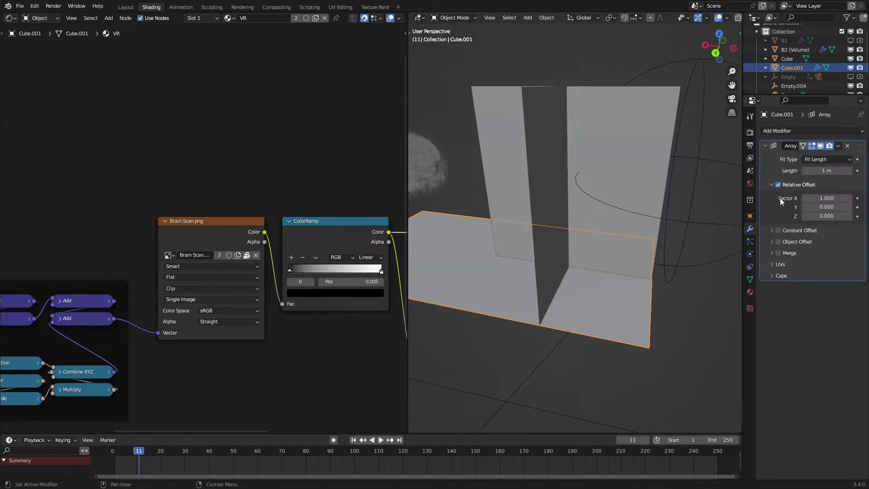
left_click(778, 196)
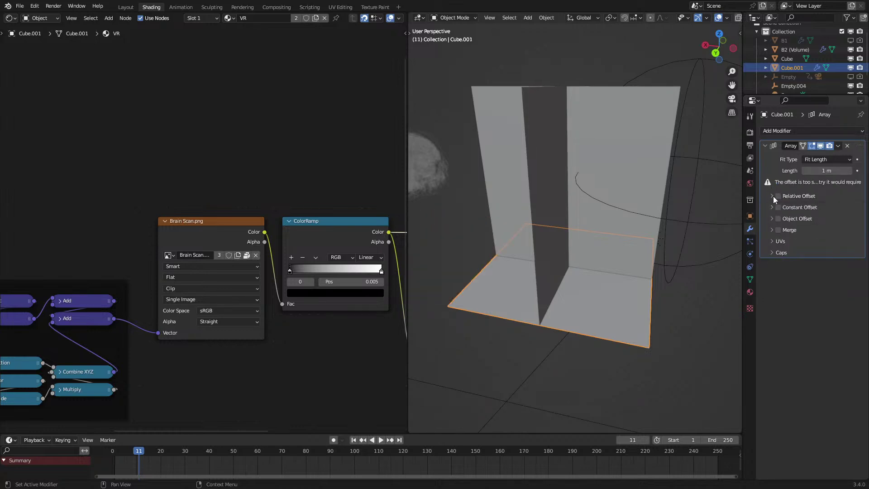
left_click(777, 196)
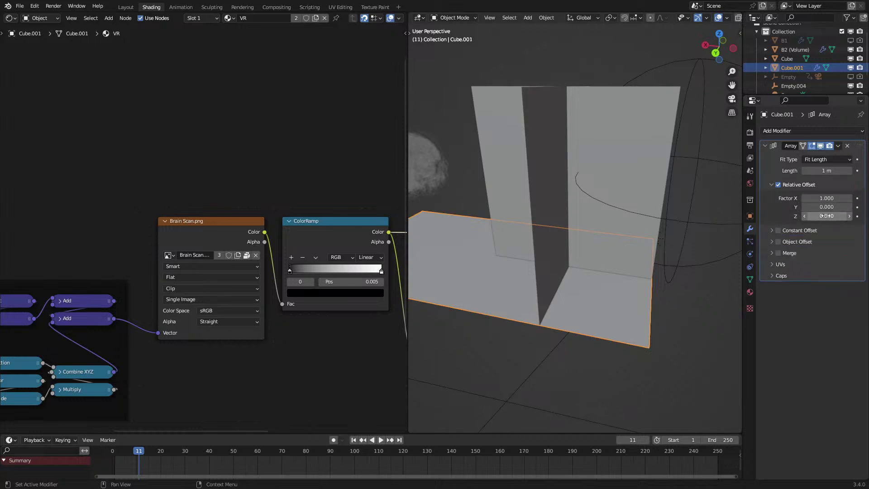
type(".001")
key("Return")
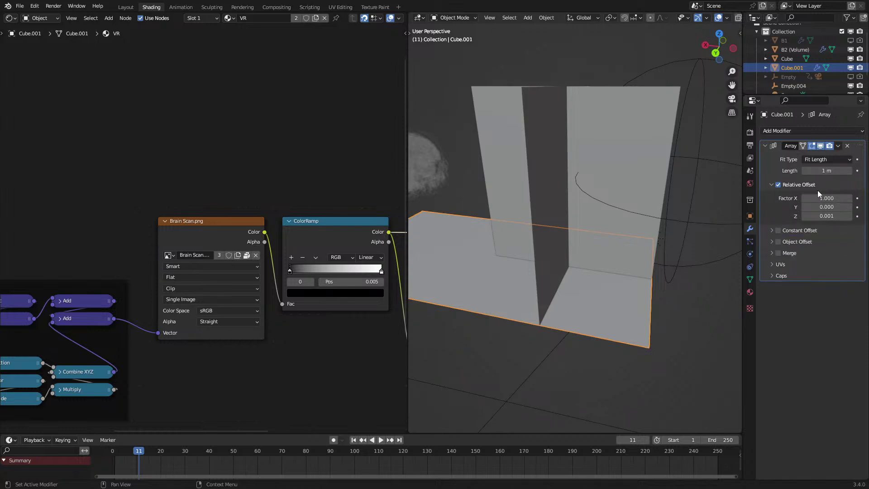
key("Return")
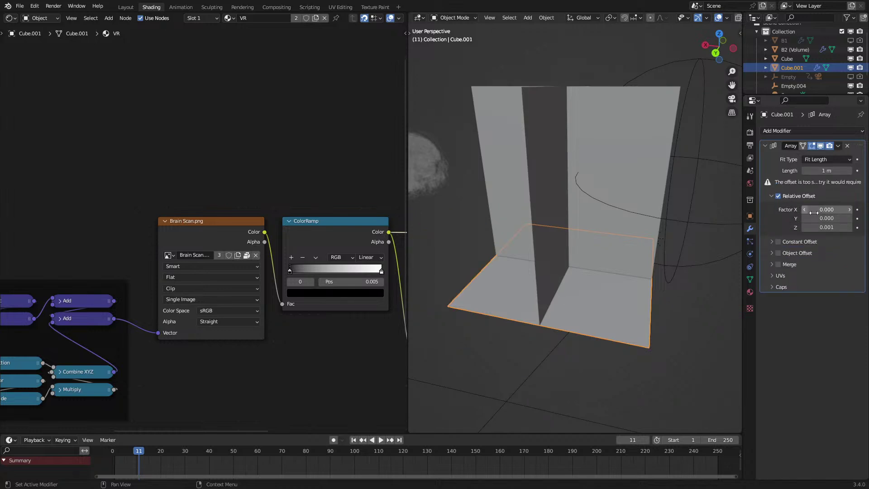
key("Return")
Set the relative offset's X factor back to 1 and turn Relative Offset off.
left_click(828, 210)
type("1")
key("Return")
left_click(829, 230)
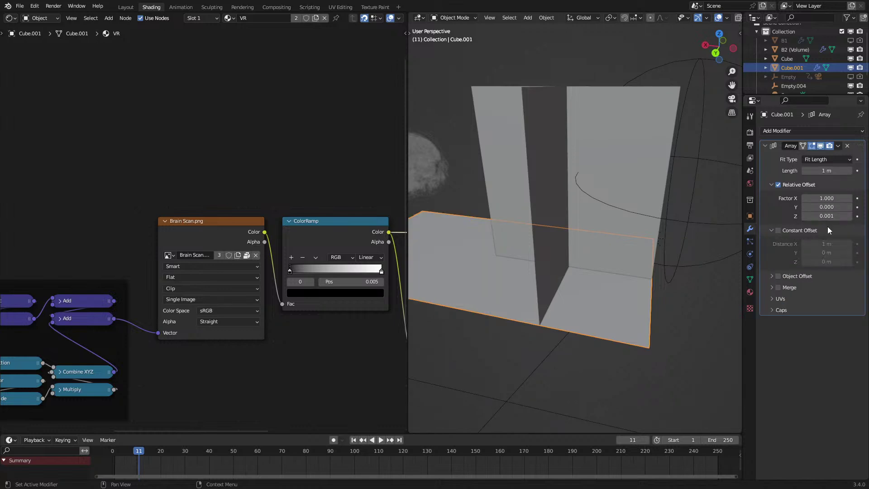
left_click(778, 185)
left_click(774, 197)
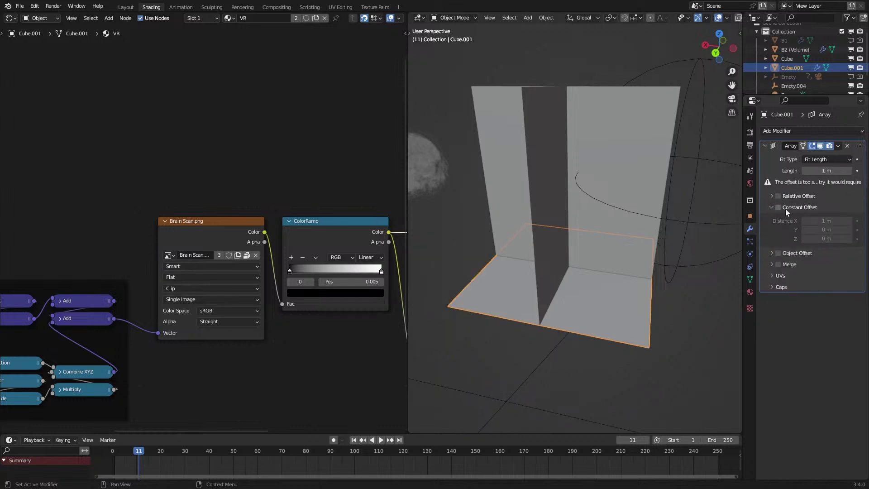
Enable the array's Constant Offset with 0 m in X and 0.01 m in Z, and view the stack in rendered shading.
left_click(780, 208)
left_click(829, 227)
type(".01")
key("Return")
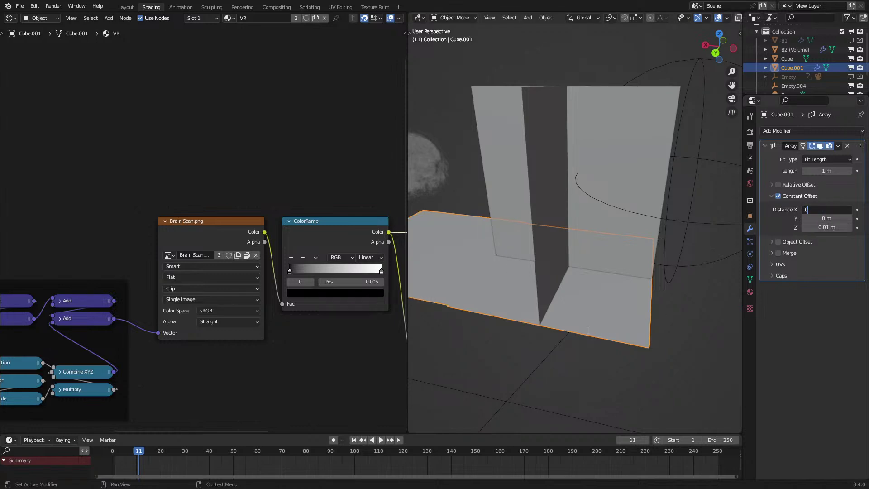
key("Return")
key("z")
mouse_move(615, 318)
middle_mouse_down()
mouse_move(655, 306)
mouse_move(615, 295)
mouse_move(636, 289)
mouse_move(720, 97)
middle_mouse_up()
Set the array's constant Z offset to 0.005 m and inspect the slice spacing on the skull.
left_click(632, 312)
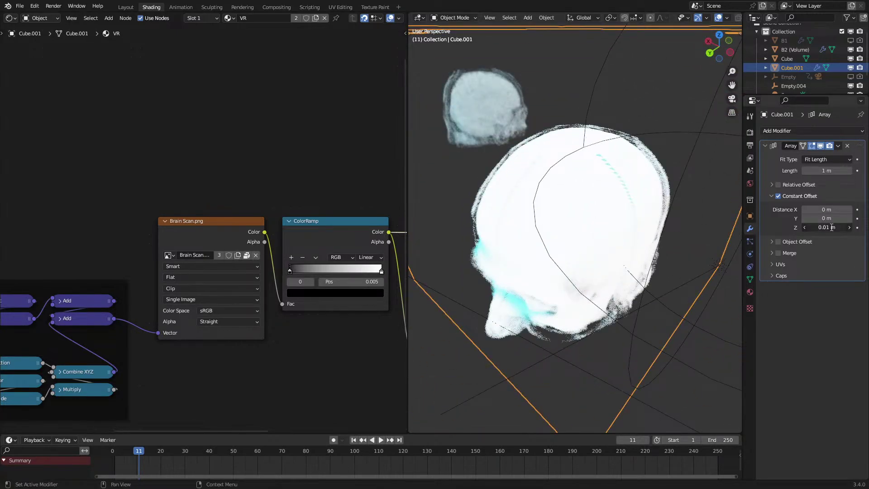
type("5")
key("Return")
middle_click_drag(629, 338, 707, 264)
scroll(636, 238, "down", 5)
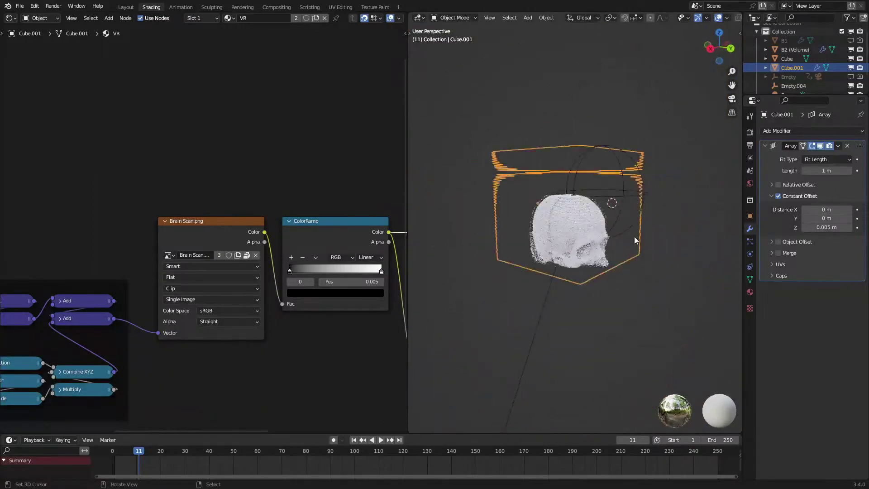
middle_click_drag(636, 239, 620, 257)
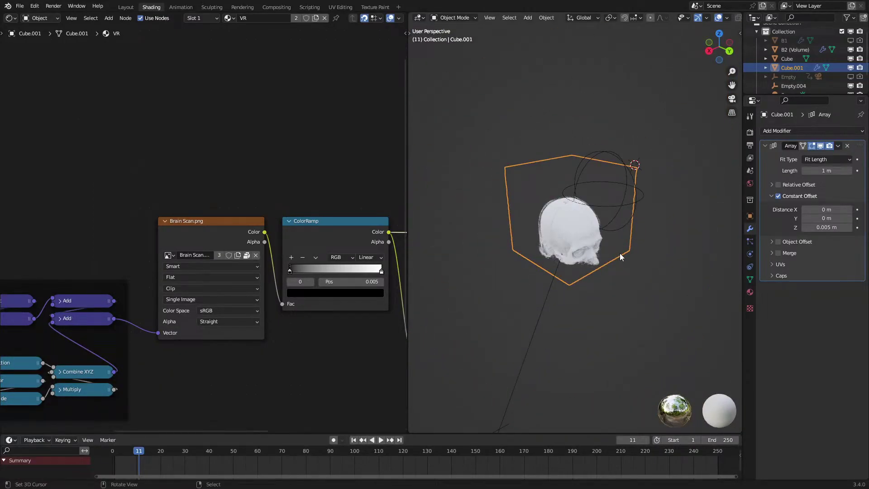
scroll(620, 257, "up", 6)
middle_click_drag(620, 254, 561, 241)
scroll(566, 232, "up", 3)
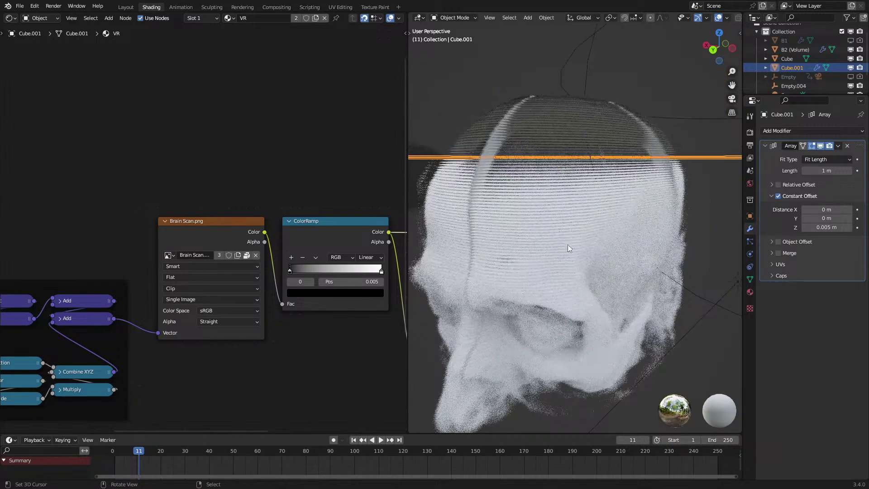
Tighten the slice spacing by setting the array's constant Z offset to 0.002 m.
left_click(815, 229)
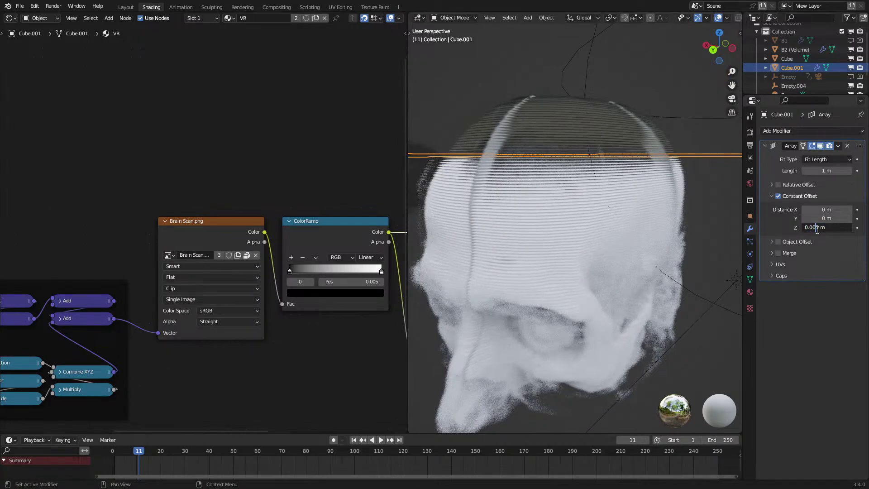
type("2")
key("Return")
scroll(629, 245, "down", 3)
middle_click_drag(596, 262, 558, 312)
scroll(593, 298, "up", 1)
scroll(556, 253, "down", 5)
In the original Cube object, duplicate a vertical slice plane and move the copy along global Y.
key("Tab")
middle_click_drag(601, 221, 590, 224)
key("Tab")
left_click(596, 231)
left_click(596, 232)
left_click(596, 232)
key("Tab")
right_click(586, 177)
key("shift+d")
right_click(593, 176)
key("g")
key("y")
left_click(567, 194)
key("Tab")
middle_click_drag(566, 195, 561, 266)
key("Tab")
key("Tab")
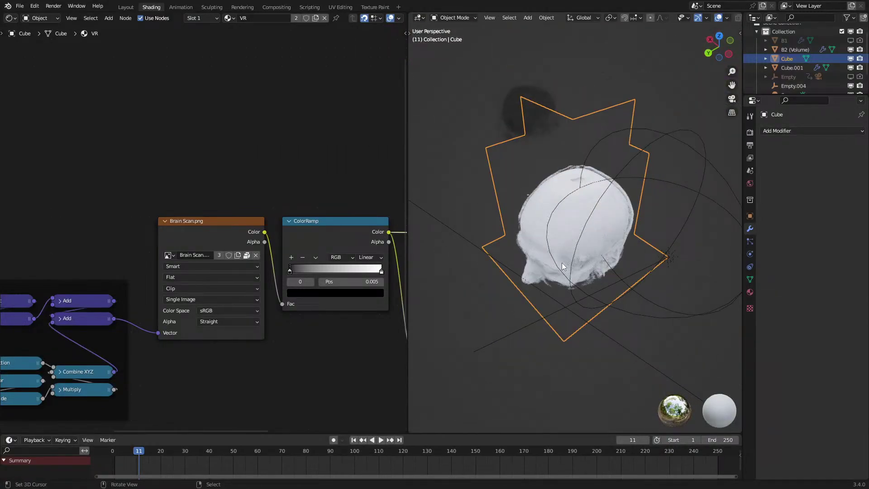
Hide the original Cube object and rename the arrayed slice object Cube.001 as V/L 1.
scroll(561, 265, "up", 3)
middle_click_drag(513, 212, 544, 201)
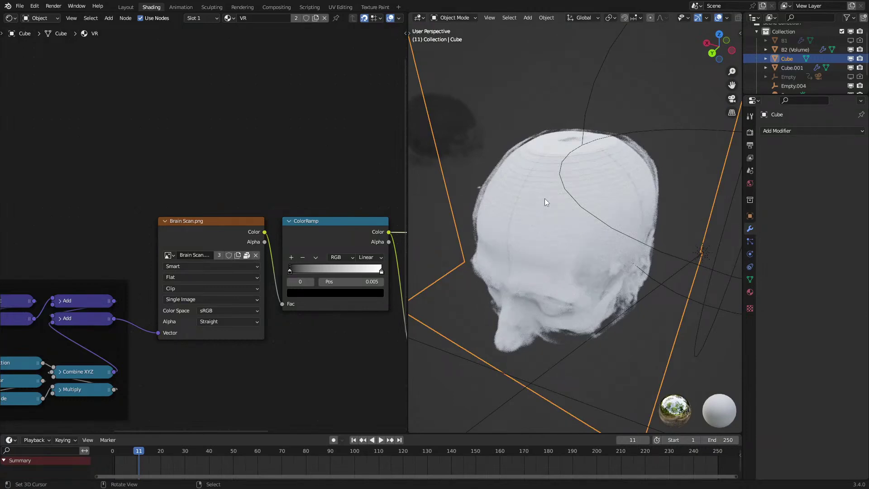
left_click(544, 199)
scroll(531, 229, "down", 3)
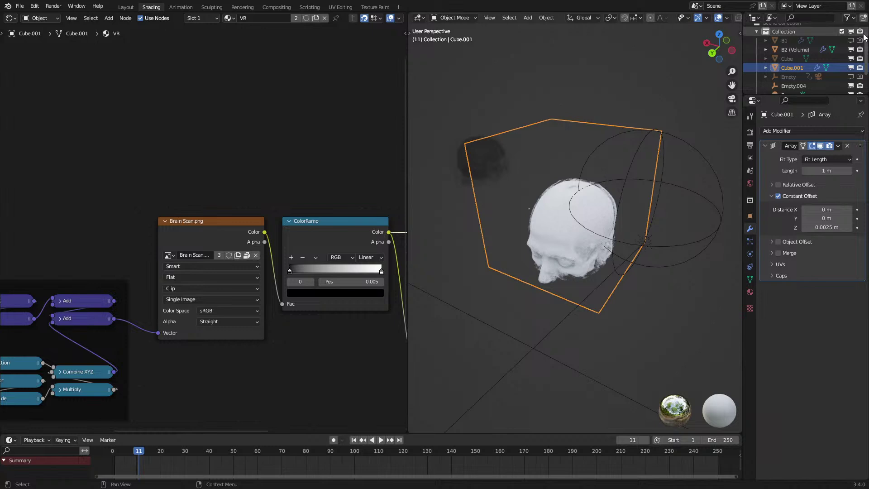
double_click(800, 67)
scroll(800, 67, "down", 1)
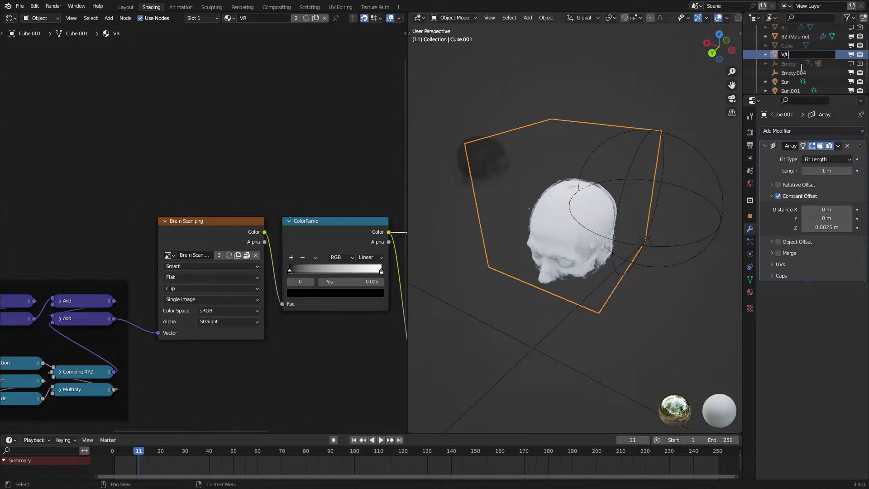
key("Return")
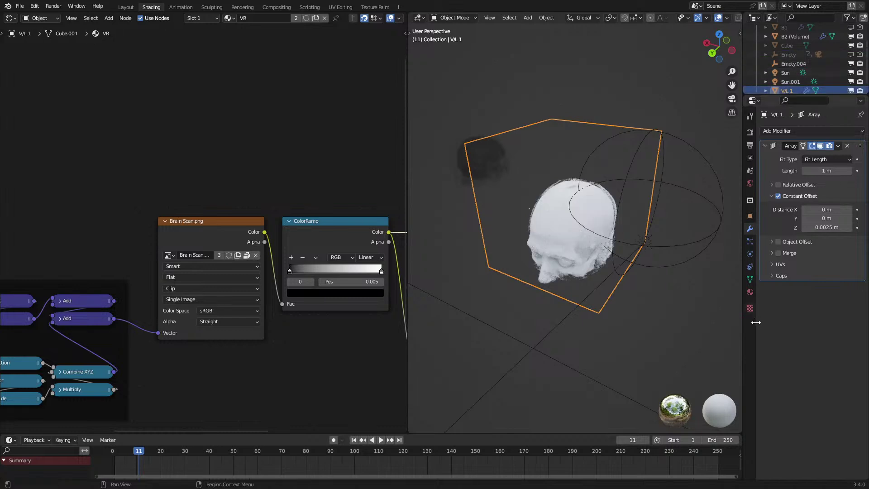
Rename the slice material as V L B and set its ColorRamp's black stop to position 0.5.
left_click(750, 292)
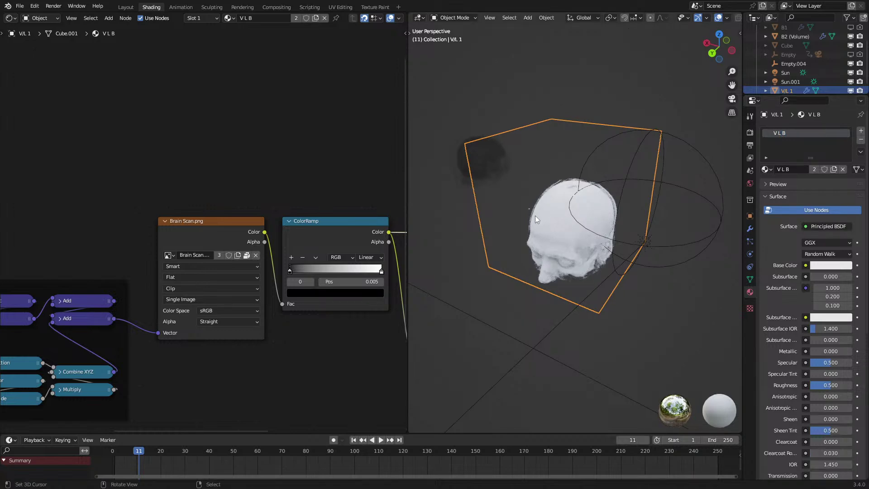
scroll(536, 250, "up", 3)
left_click_drag(294, 271, 314, 276)
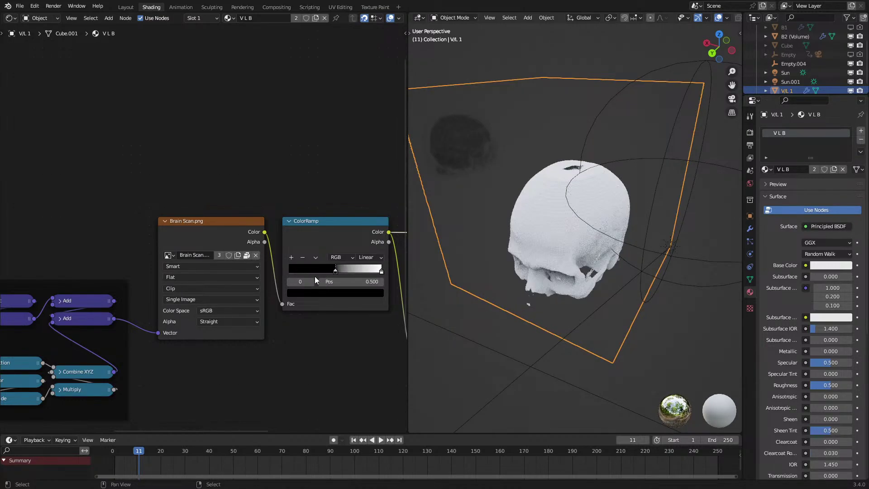
mouse_move(522, 264)
middle_mouse_down()
mouse_move(528, 240)
mouse_move(530, 279)
middle_mouse_up()
scroll(530, 278, "up", 1)
Connect the collapsed Multiply node's output to the Principled BSDF's Alpha input and check the skull in the viewport.
scroll(327, 251, "down", 3)
middle_click_drag(306, 237, 193, 226)
scroll(274, 241, "up", 2)
left_click_drag(329, 302, 239, 206)
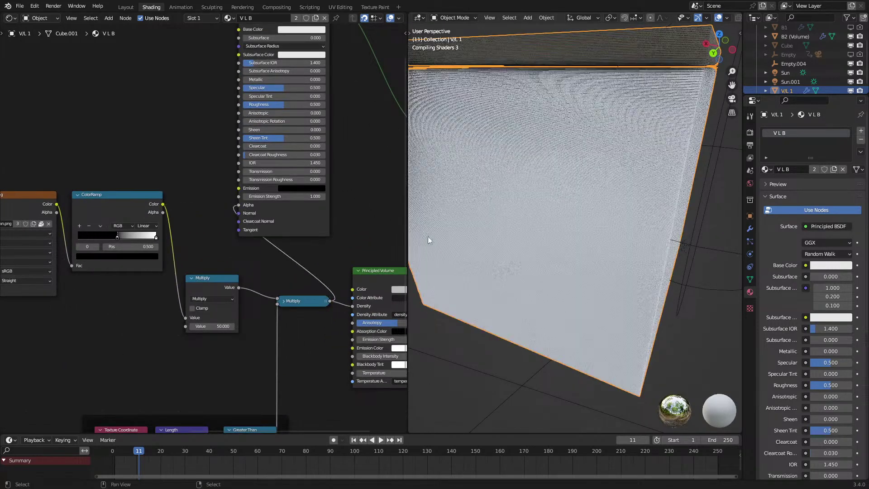
left_click(705, 249)
left_click(541, 251)
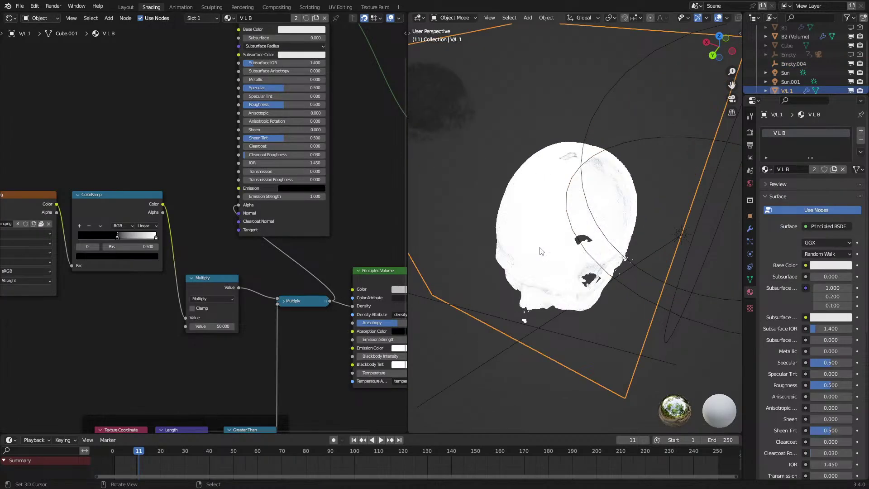
Place the collapsed mask Multiply right after the ColorRamp, feeding both the BSDF's Alpha and the 50 Multiply that drives the volume Density.
middle_click_drag(172, 307, 171, 238)
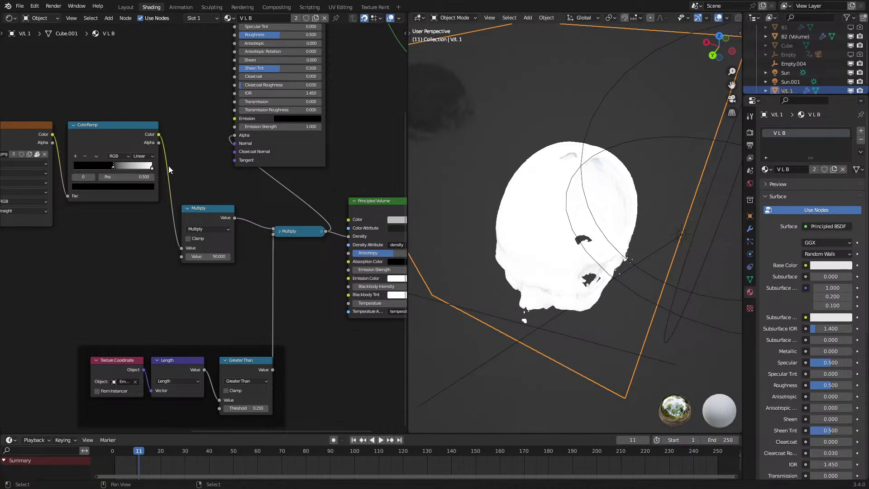
mouse_move(158, 135)
left_mouse_down()
mouse_move(251, 223)
mouse_move(270, 230)
mouse_move(284, 178)
mouse_move(190, 156)
mouse_move(189, 164)
left_mouse_up()
left_click_drag(212, 209, 289, 201)
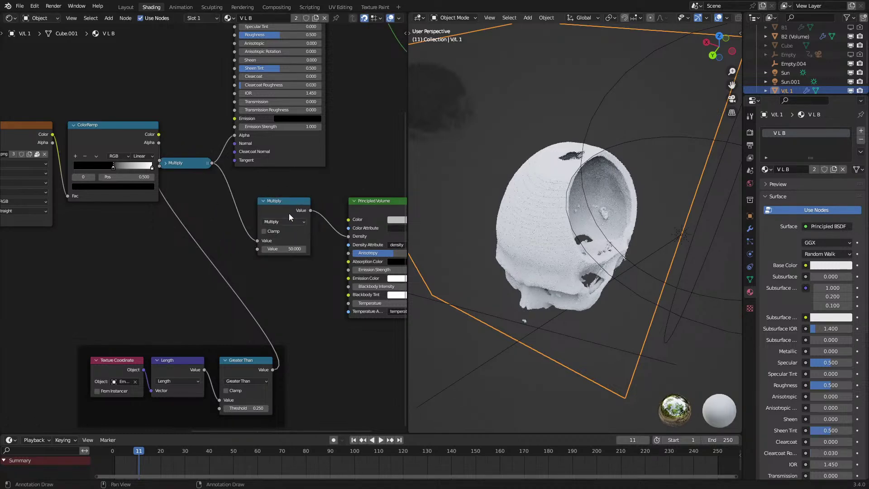
left_click_drag(184, 162, 199, 147)
Move the spherical Empty.004 around the skull to test where it cuts away the slices.
middle_click_drag(498, 254, 606, 290)
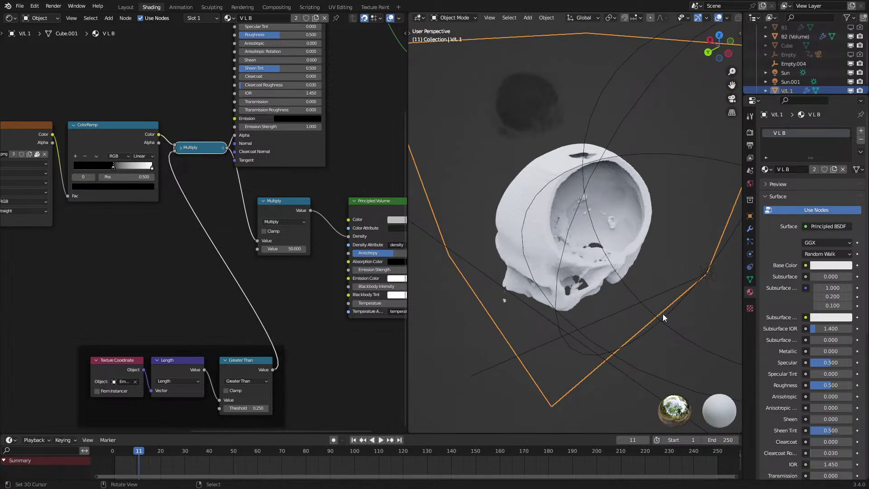
left_click(675, 334)
middle_click_drag(675, 333, 696, 284)
key("g")
left_click(525, 283)
key("g")
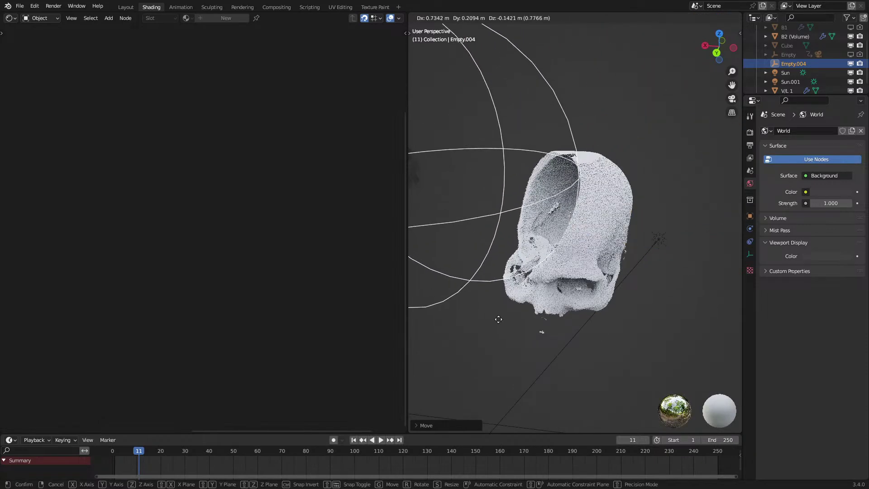
left_click(648, 291)
middle_click_drag(648, 290, 498, 285)
key("g")
left_click(525, 365)
middle_click_drag(525, 365, 615, 320)
key("g")
left_click(614, 341)
Try the Alpha Clip blend mode on the slice object's material and undo it.
left_click(560, 312)
scroll(811, 355, "down", 7)
scroll(811, 354, "down", 5)
left_click(817, 367)
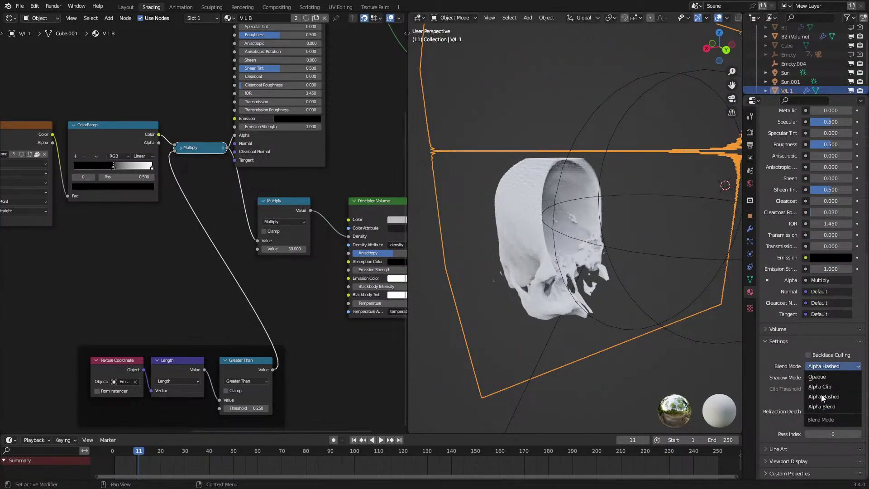
left_click(820, 386)
scroll(588, 271, "up", 5)
middle_click_drag(608, 300, 560, 317)
key("ctrl+z")
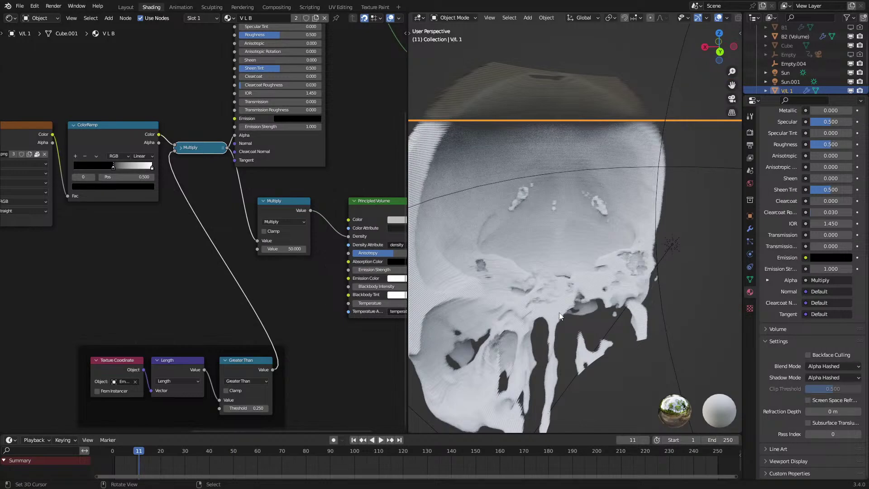
Hide the slice object V/L 1 briefly and unhide it again.
scroll(548, 286, "down", 4)
middle_click_drag(547, 283, 534, 303)
scroll(202, 279, "down", 1)
mouse_move(606, 229)
middle_mouse_down()
mouse_move(608, 211)
mouse_move(612, 240)
middle_mouse_up()
scroll(609, 209, "down", 3)
key("h")
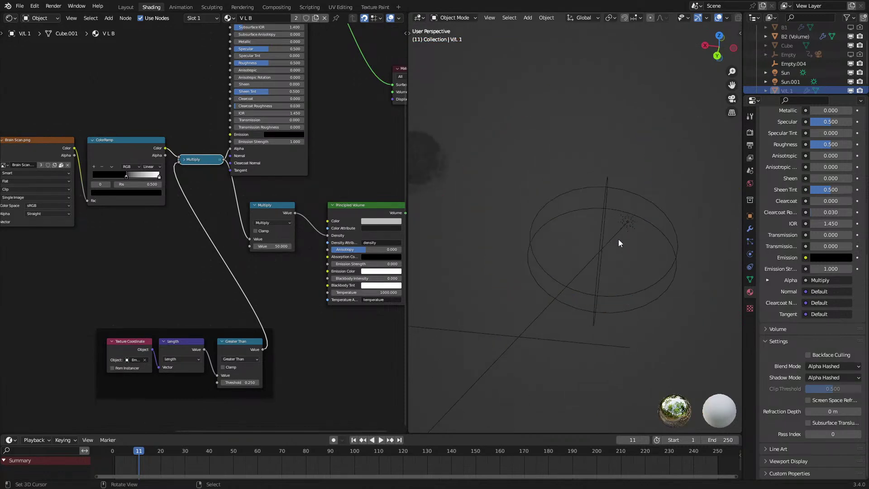
key("alt+h")
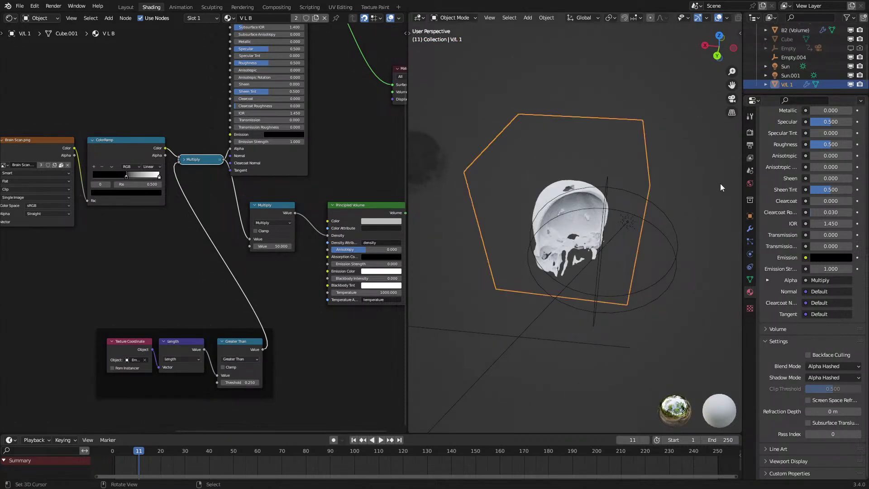
Feed the Principled Volume node into the Material Output's Volume input in place of the surface shader.
left_click(750, 229)
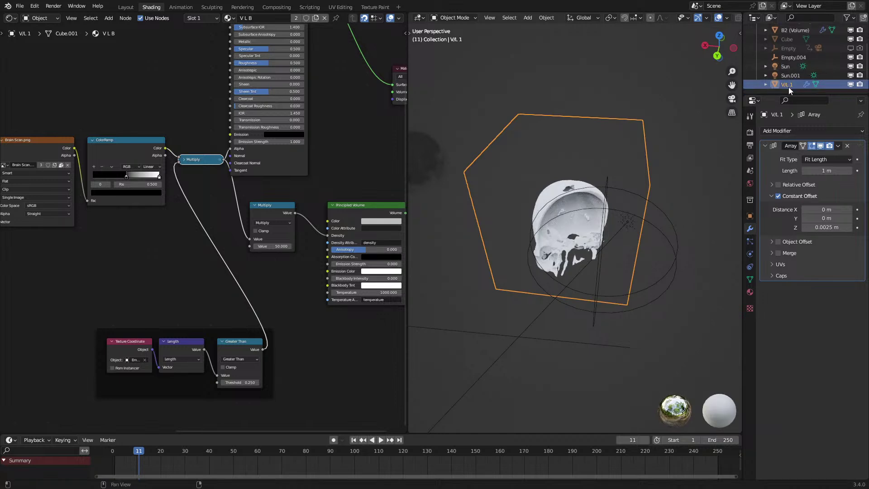
left_click(750, 290)
middle_click_drag(184, 200, 153, 217)
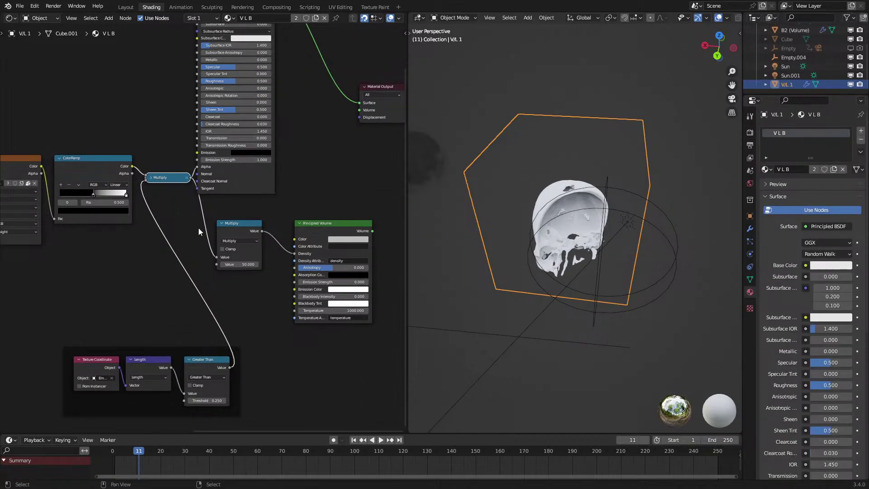
left_click(357, 233, "ctrl+shift")
scroll(598, 164, "up", 2)
middle_click_drag(598, 165, 411, 193)
scroll(596, 146, "up", 4)
scroll(317, 224, "up", 1)
mouse_move(333, 222)
left_mouse_down()
mouse_move(325, 213)
mouse_move(319, 221)
left_mouse_up()
Compare how the volume shader looks on the slice planes in material preview and rendered shading.
middle_click_drag(505, 229, 518, 219)
key("z")
left_click(582, 246)
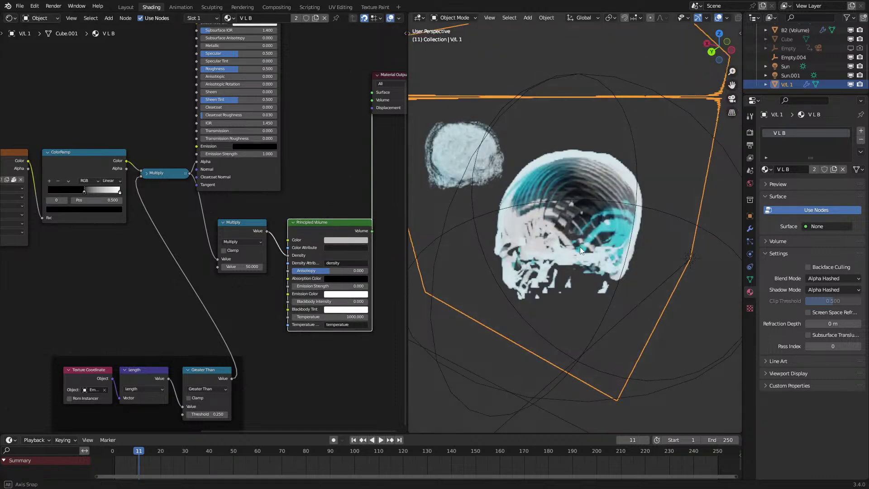
middle_click_drag(578, 246, 587, 244)
key("z")
left_click(537, 332)
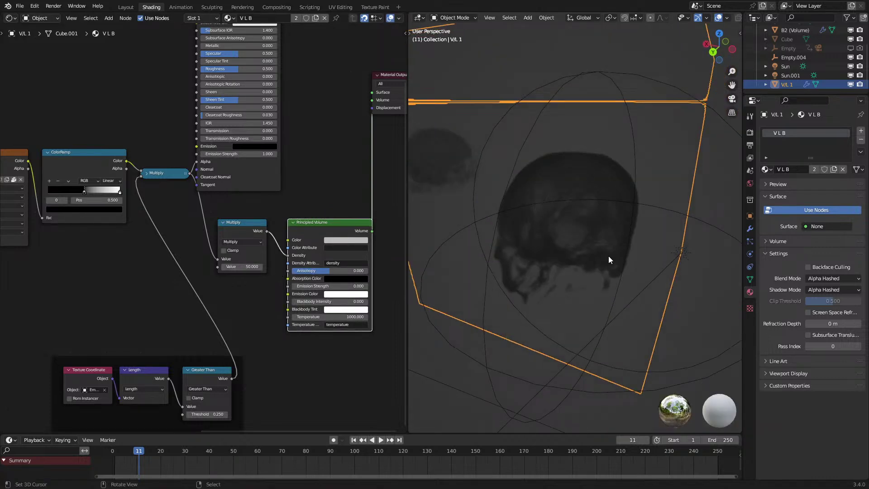
key("z")
left_click(611, 204)
scroll(585, 198, "up", 3)
middle_click_drag(585, 198, 679, 204)
Switch the render engine to Cycles, inspect the volume on the slices, and return the viewport to solid shading.
left_click(751, 132)
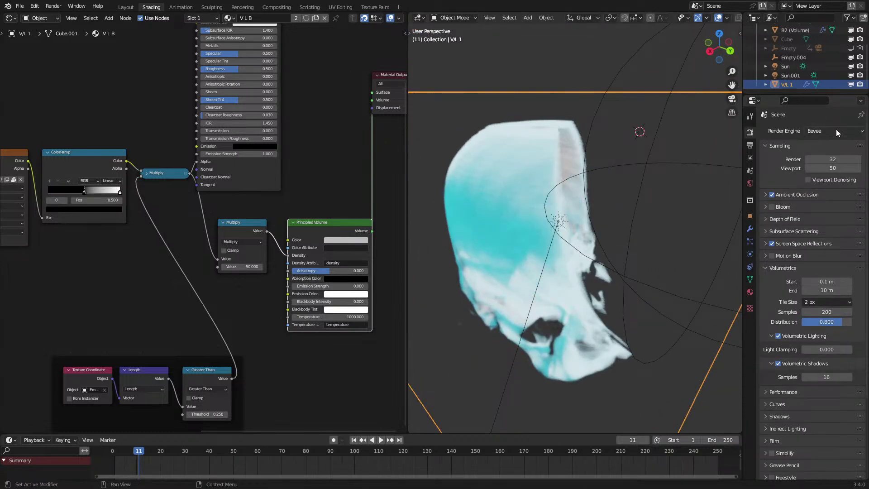
middle_click_drag(648, 192, 555, 190)
scroll(555, 190, "down", 2)
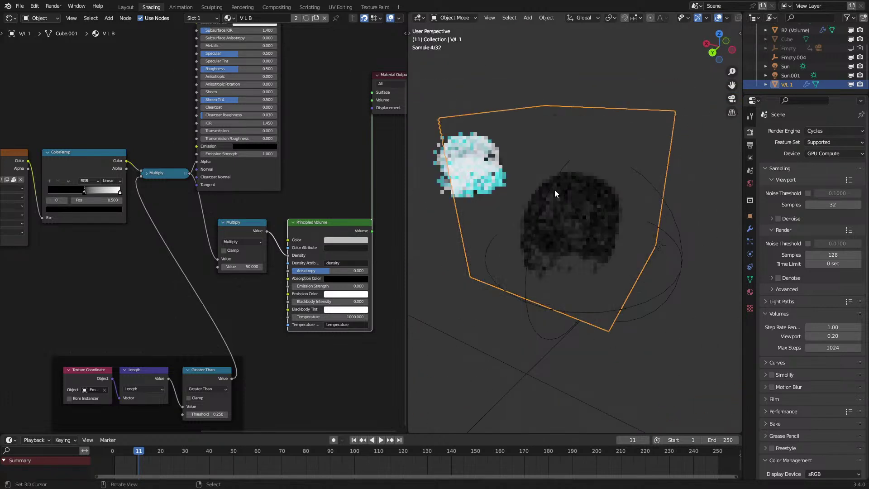
middle_click_drag(555, 189, 558, 172)
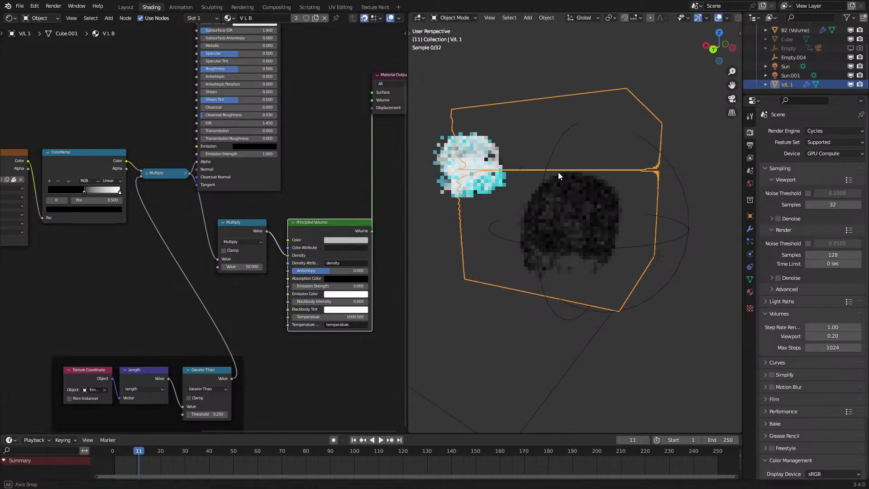
middle_click_drag(655, 186, 647, 197)
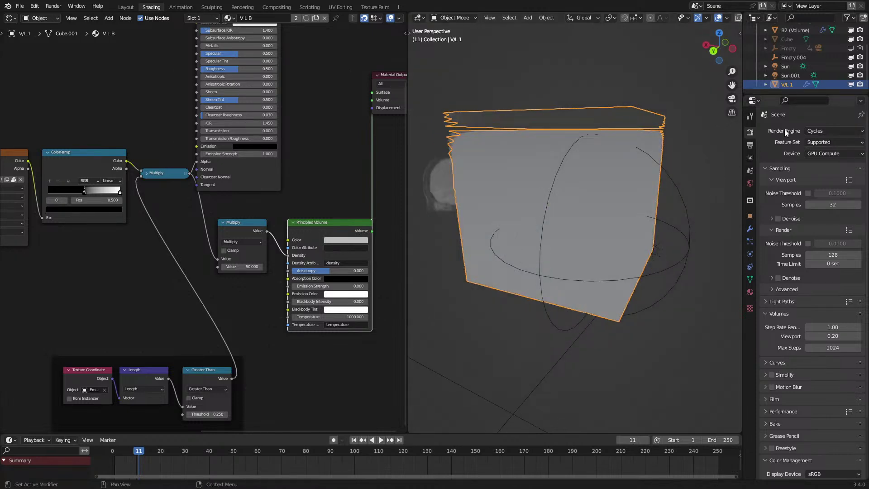
Hide the arrayed slice object V/L 1 and unhide the original Cube with its crossed planes.
left_click(850, 84)
scroll(859, 31, "up", 3)
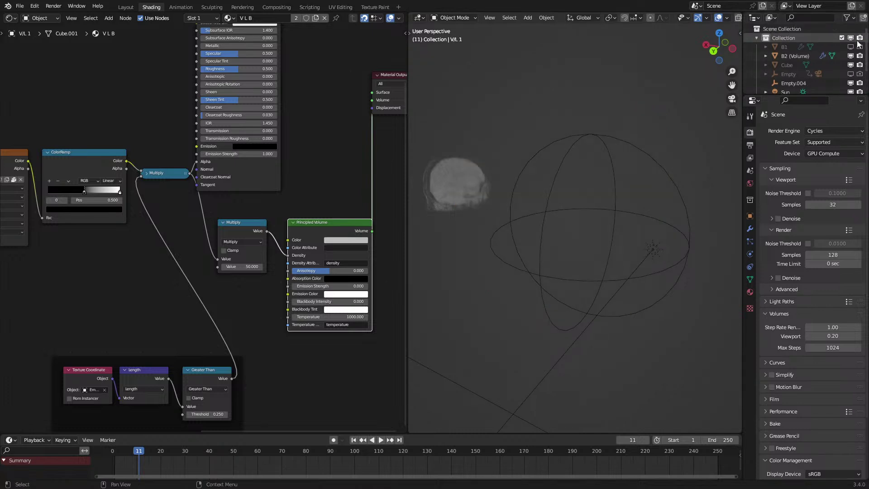
left_click(850, 65)
left_click(563, 224)
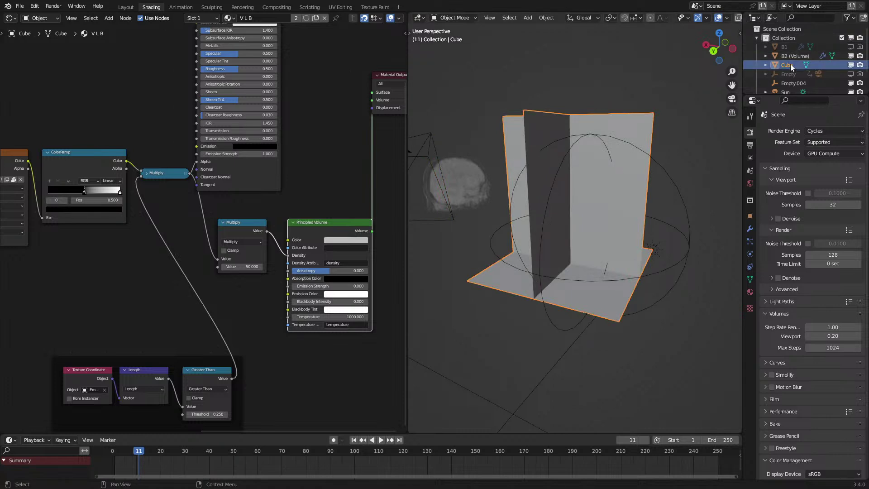
Rename the hidden slice object as V/L 2 and the Cube object as V/L 1.
scroll(790, 64, "down", 3)
left_click(788, 85)
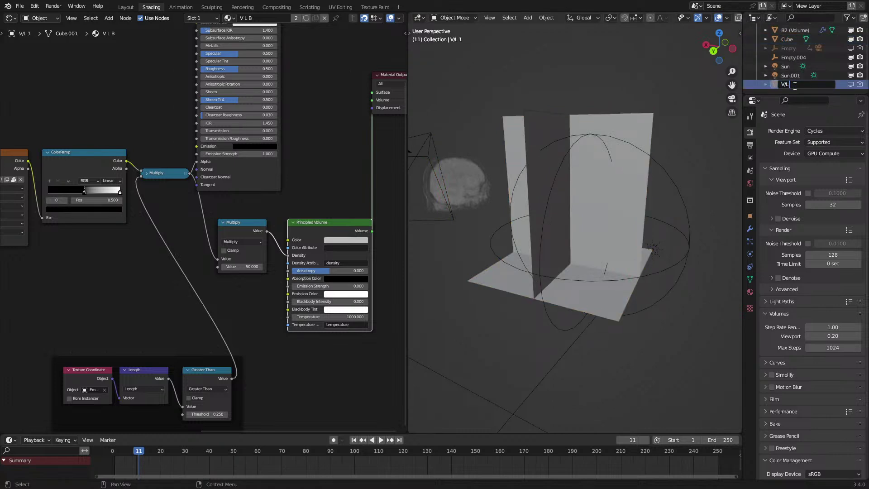
key("Escape")
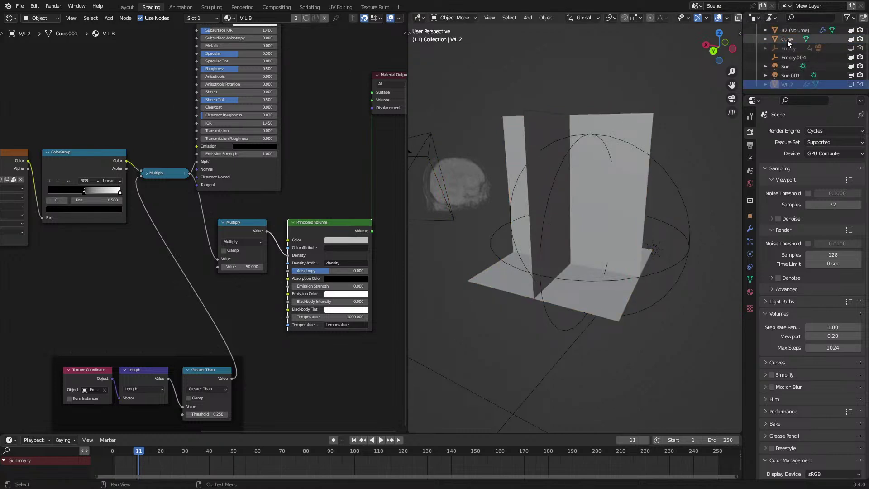
double_click(787, 40)
type("V/L 2")
key("BackSpace")
type("1")
key("Return")
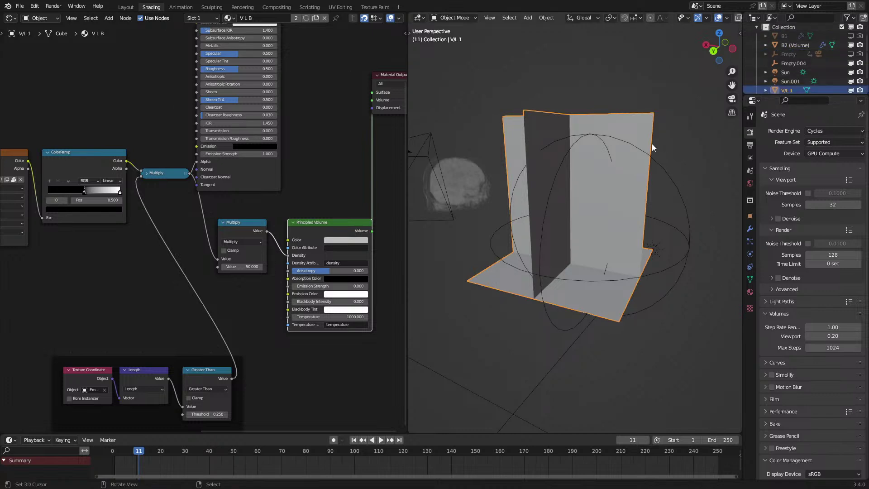
Rearrange the V L B nodes, grouping the 50 Multiply and Principled Volume beside the Material Output and the Principled BSDF above.
key("z")
left_click(557, 131)
mouse_move(557, 131)
middle_mouse_down()
mouse_move(566, 156)
mouse_move(325, 202)
mouse_move(528, 170)
mouse_move(526, 157)
mouse_move(342, 243)
middle_mouse_up()
left_click_drag(232, 214, 311, 261)
key("g")
left_click(290, 240)
middle_click_drag(237, 104, 236, 185)
left_click(237, 43)
scroll(253, 91, "down", 1)
key("g")
left_click(215, 87)
left_click_drag(217, 216, 311, 340)
key("g")
left_click(312, 225)
In Edit Mode, delete all plane faces of V/L 1.
key("Tab")
middle_click_drag(597, 224, 629, 228)
key("Tab")
middle_click_drag(655, 192, 516, 199)
key("Tab")
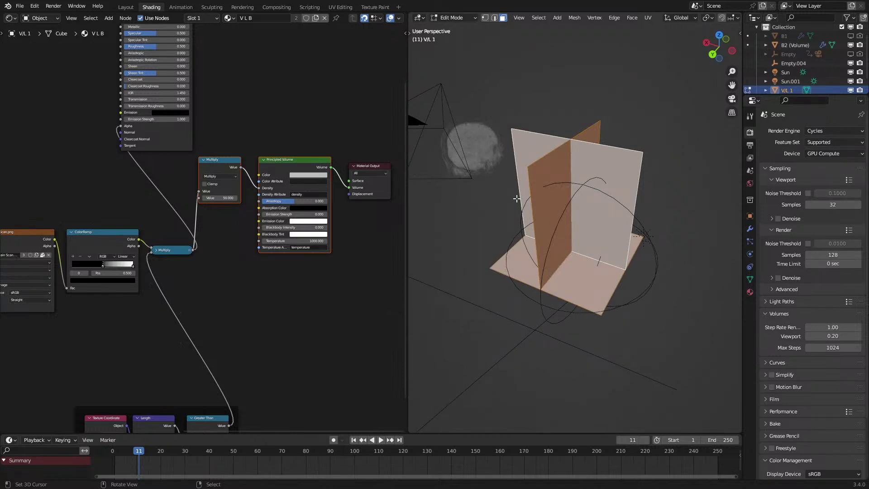
key("x")
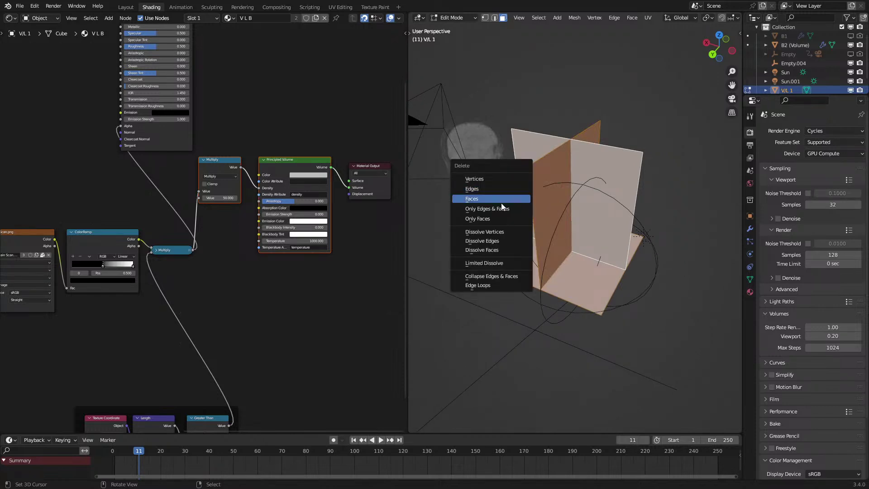
left_click(516, 199)
Add a cube to the V/L 1 mesh and set its median position to 0 on X, Y and Z.
key("shift+a")
left_click(487, 210)
scroll(538, 222, "down", 2)
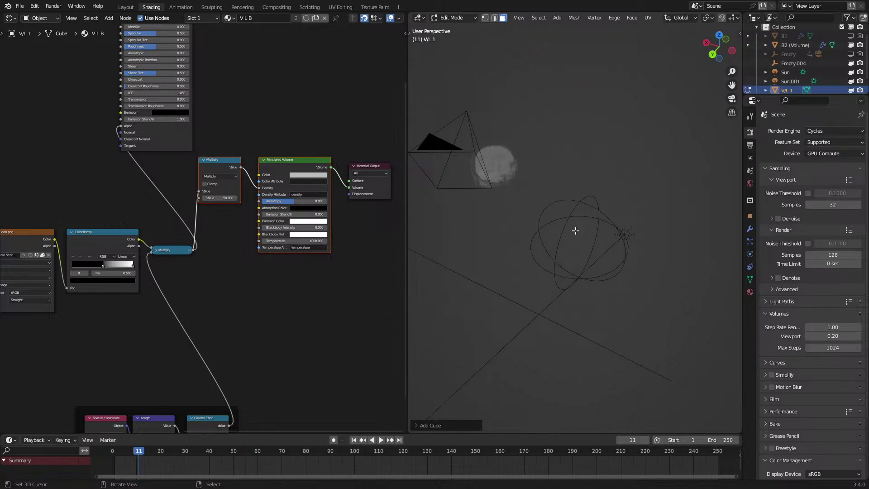
key("n")
left_click_drag(706, 53, 705, 71)
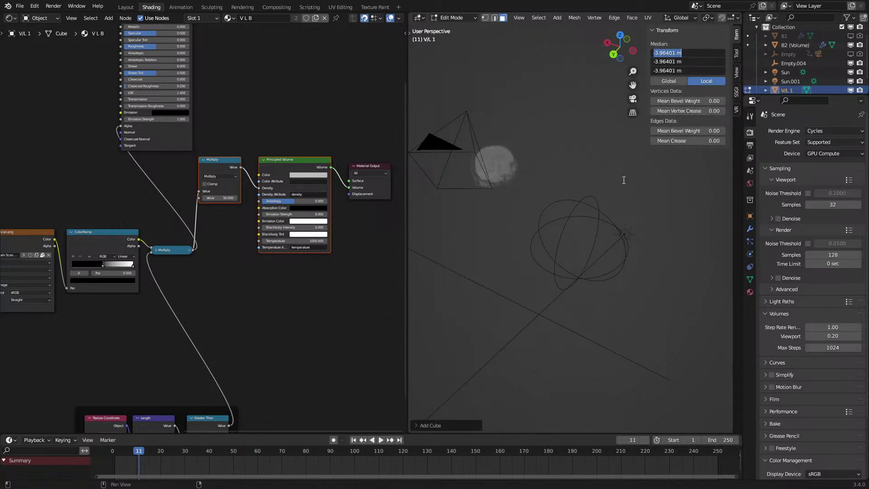
type("0")
key("Return")
Snap the cube's negative Y face along Y and its negative X face along X to the origin.
middle_click_drag(584, 282, 545, 291)
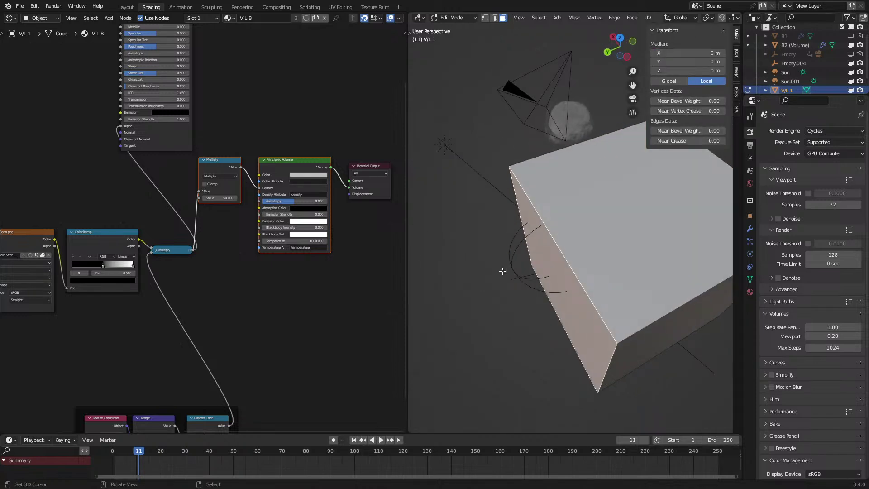
key("KP_7")
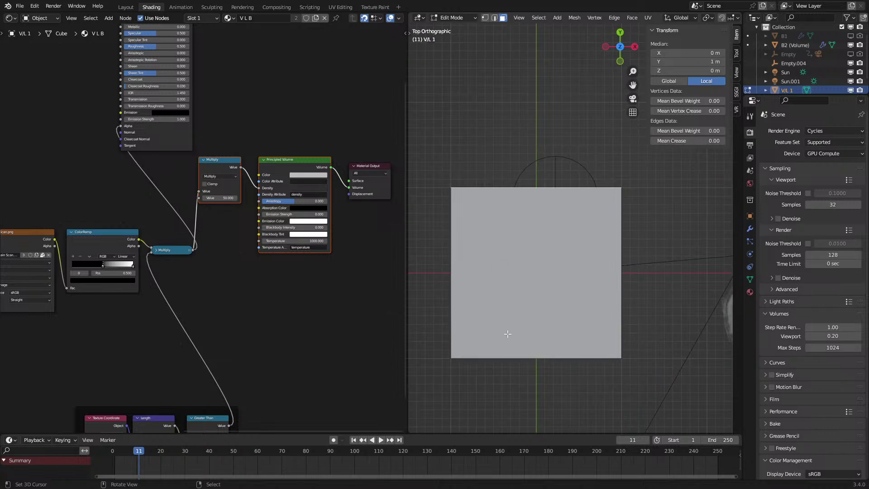
key("z")
right_click(543, 364)
key("g")
key("y")
left_click(541, 281, "ctrl")
right_click(453, 239)
key("g")
key("x")
left_click(529, 235, "ctrl")
Snap the cube's underside face along Z to the origin and return to Object Mode.
middle_click_drag(581, 290, 623, 233)
right_click(586, 364)
key("g")
key("z")
left_click(585, 291, "ctrl")
key("Tab")
Display the scene in Rendered shading and move the Empty.004 sphere to change where the skull is cut away.
key("z")
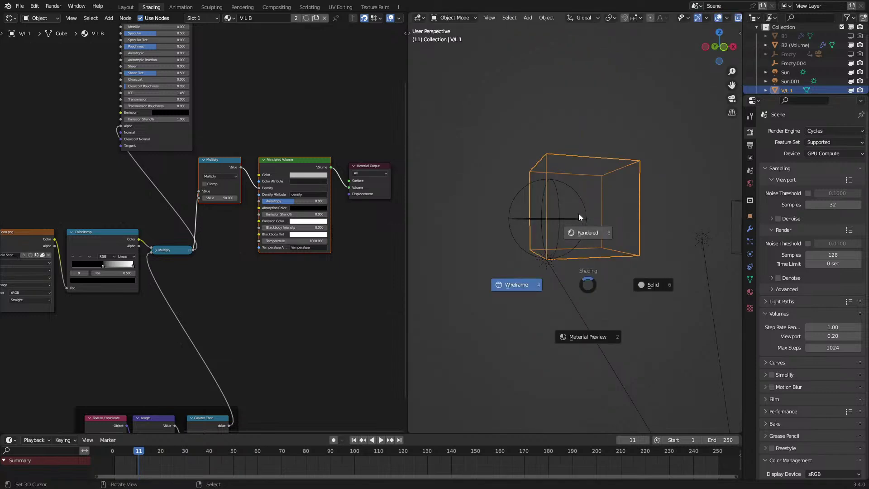
left_click(581, 205)
mouse_move(584, 208)
middle_mouse_down()
mouse_move(666, 283)
mouse_move(552, 268)
mouse_move(589, 289)
middle_mouse_up()
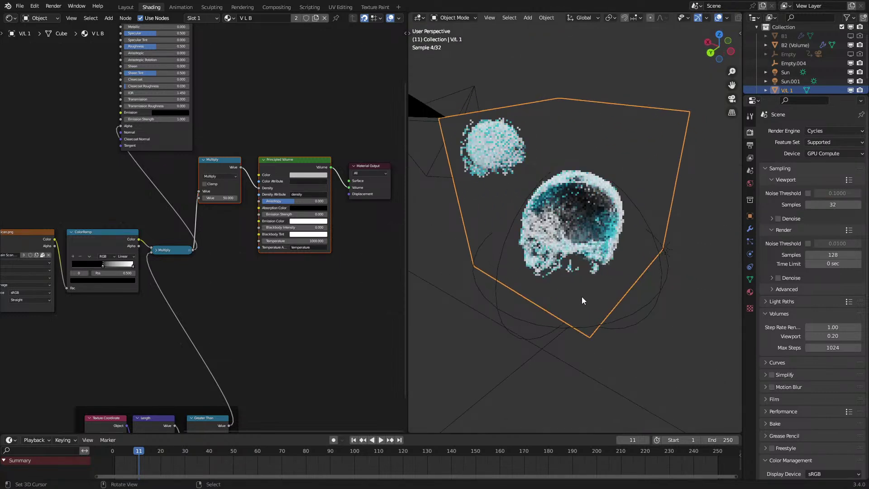
left_click(542, 329)
key("g")
left_click(620, 305)
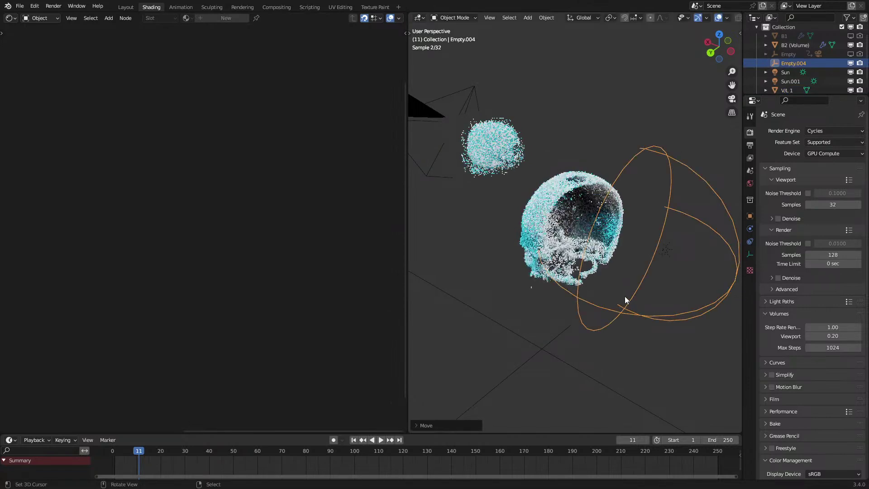
Set the volume step rate for the viewport to 0.50, enable viewport denoising and show its options.
scroll(622, 276, "up", 5)
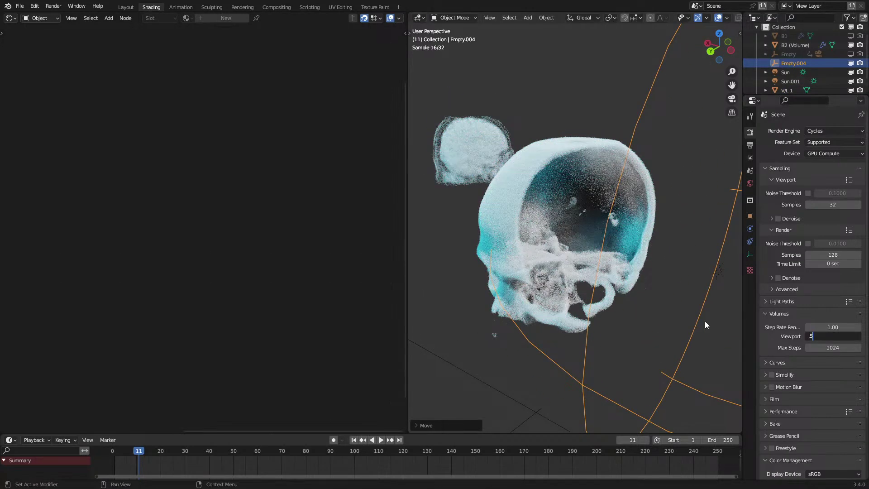
key("Return")
middle_click_drag(624, 291, 591, 304)
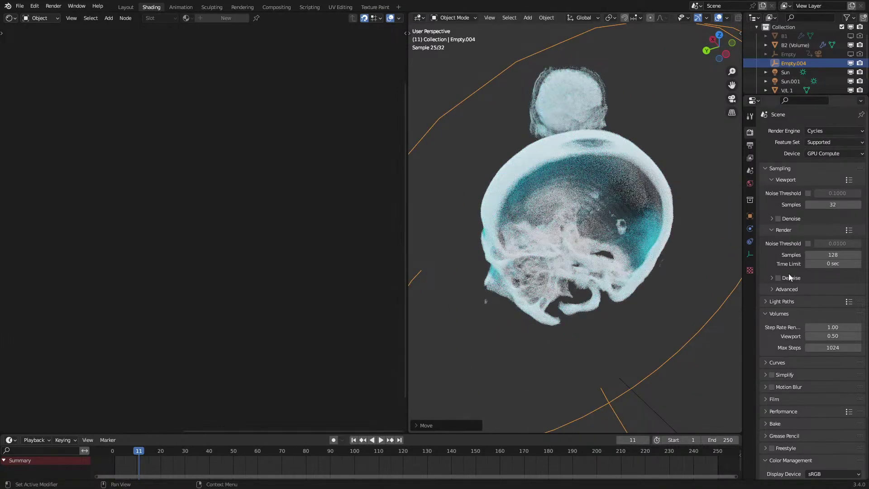
left_click(777, 219)
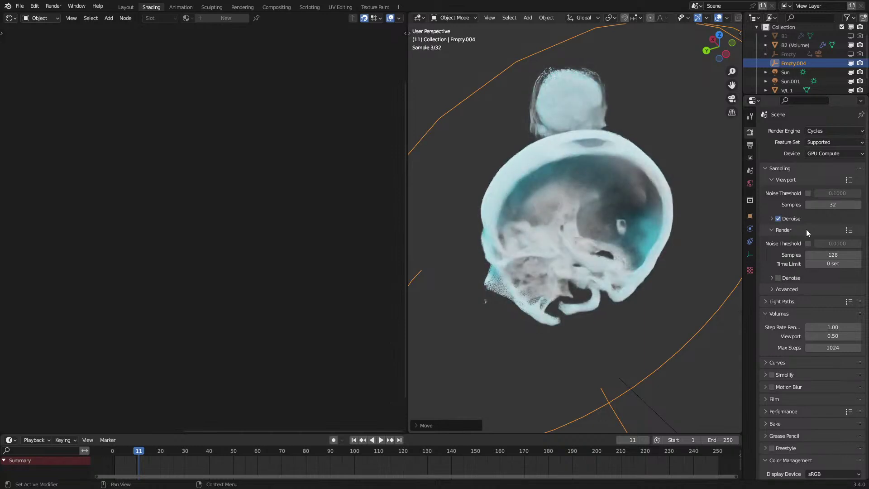
left_click(772, 219)
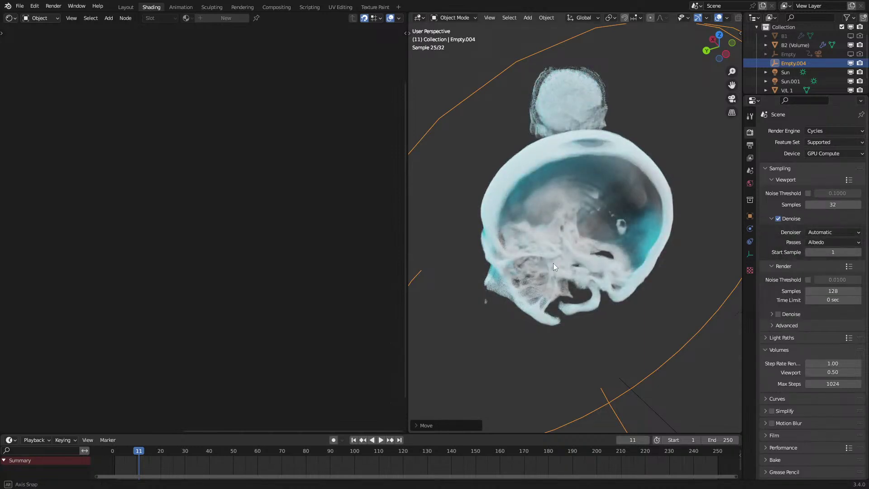
Move Empty.004 across the skull so the cutaway opens the face side of the head.
middle_click_drag(547, 265, 571, 256)
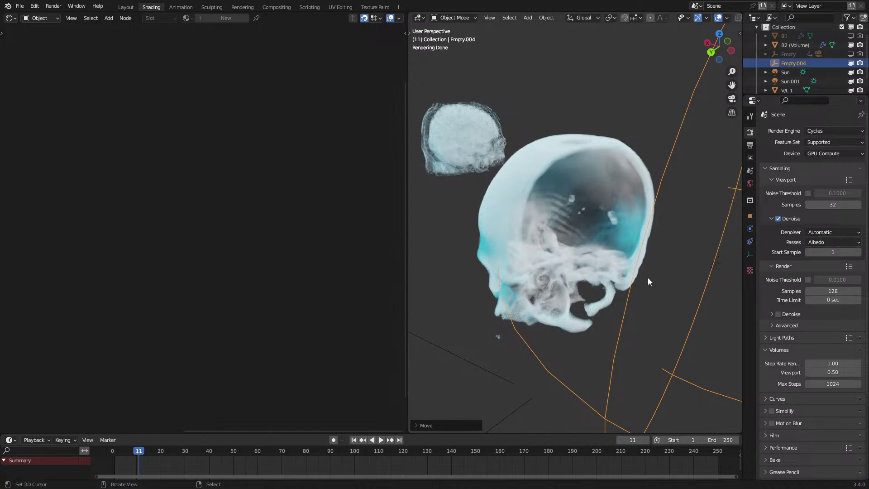
middle_click_drag(648, 253, 683, 354)
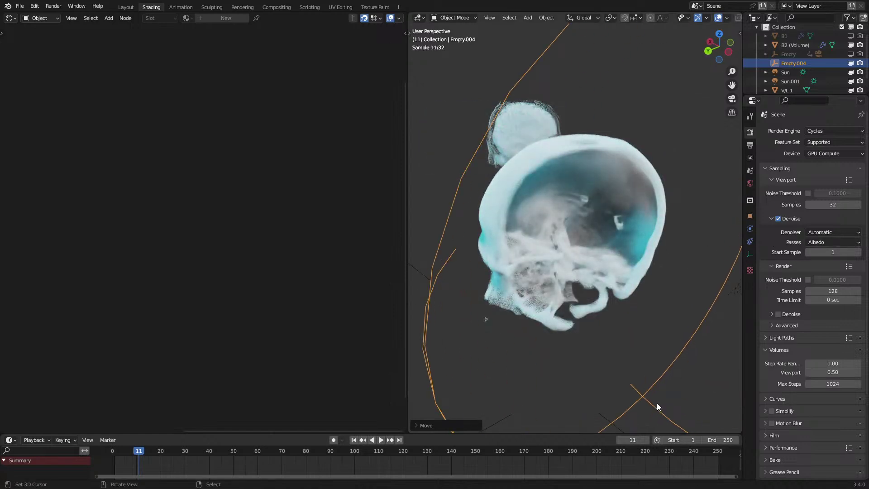
scroll(656, 403, "down", 5)
key("g")
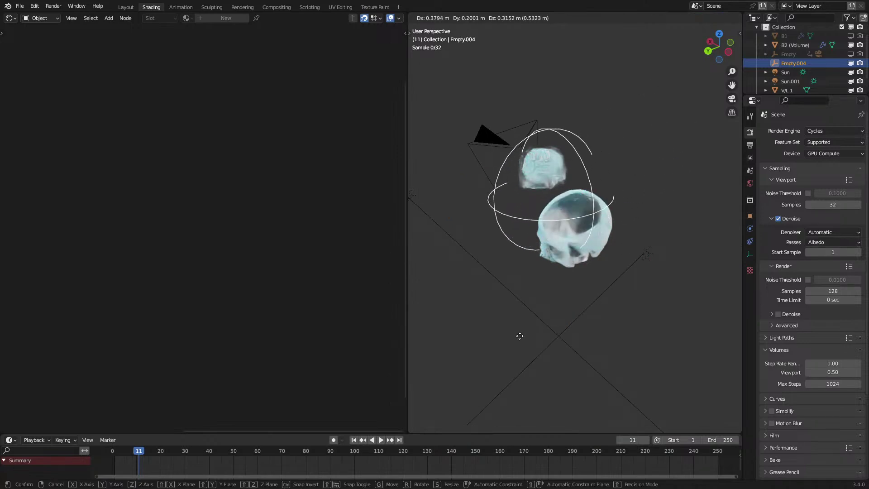
left_click(510, 381)
scroll(561, 302, "up", 4)
Set the Multiply value feeding the Principled Volume density of V/L 1 to 5.
right_click(627, 233)
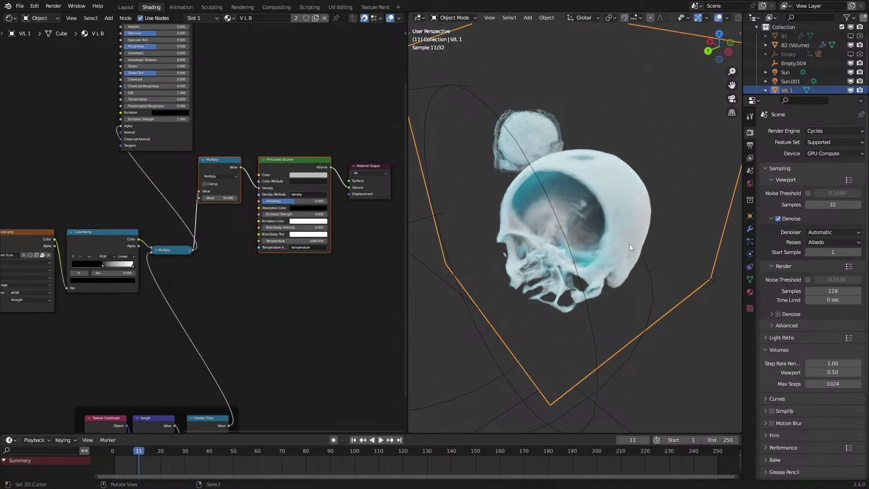
scroll(240, 259, "up", 2)
double_click(225, 187)
type("5")
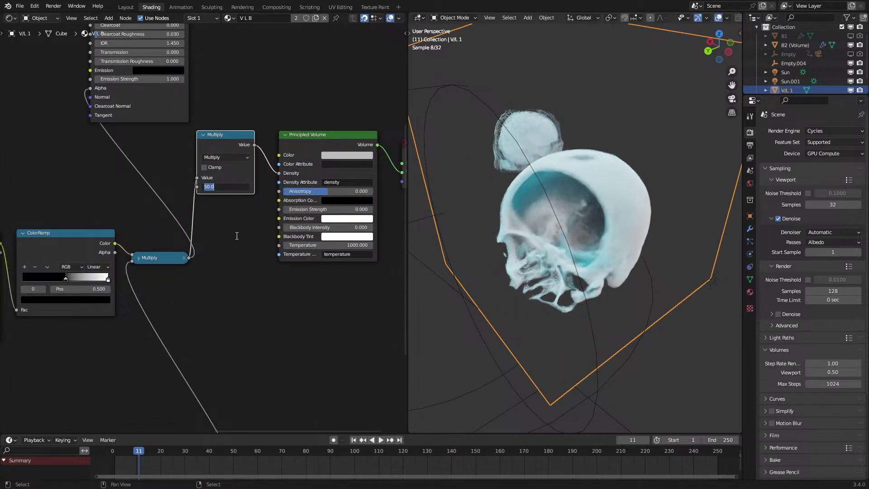
key("Return")
mouse_move(588, 254)
middle_mouse_down()
mouse_move(524, 250)
mouse_move(594, 245)
mouse_move(511, 233)
mouse_move(514, 252)
mouse_move(580, 245)
middle_mouse_up()
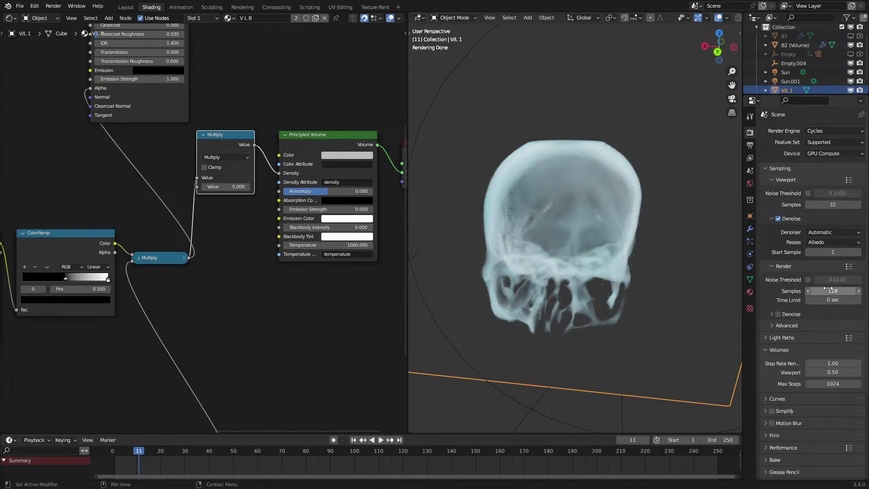
Compare the viewport denoiser options, including OptiX, on the skull and restore the setting to Automatic.
left_click(831, 232)
left_click(824, 252)
mouse_move(692, 251)
middle_mouse_down()
mouse_move(662, 251)
mouse_move(676, 245)
middle_mouse_up()
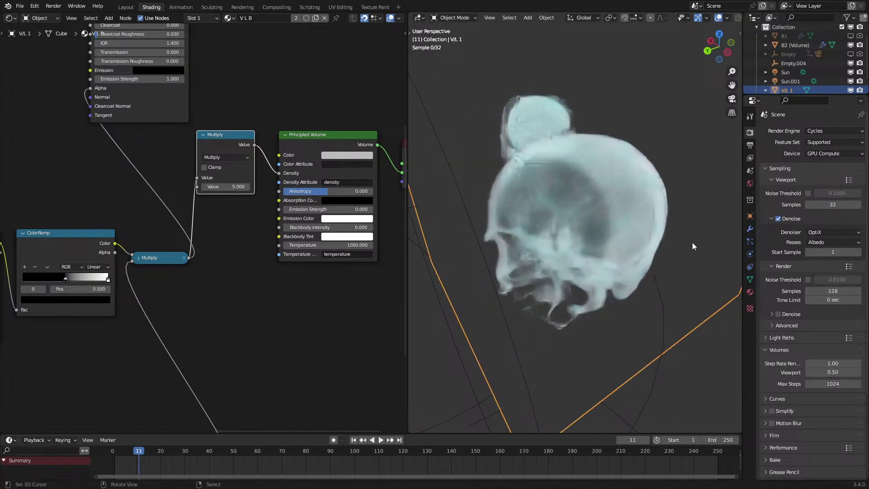
left_click(825, 233)
left_click(816, 262)
middle_click_drag(606, 263, 618, 259)
left_click(837, 232)
left_click(830, 243)
middle_click_drag(566, 235, 580, 238)
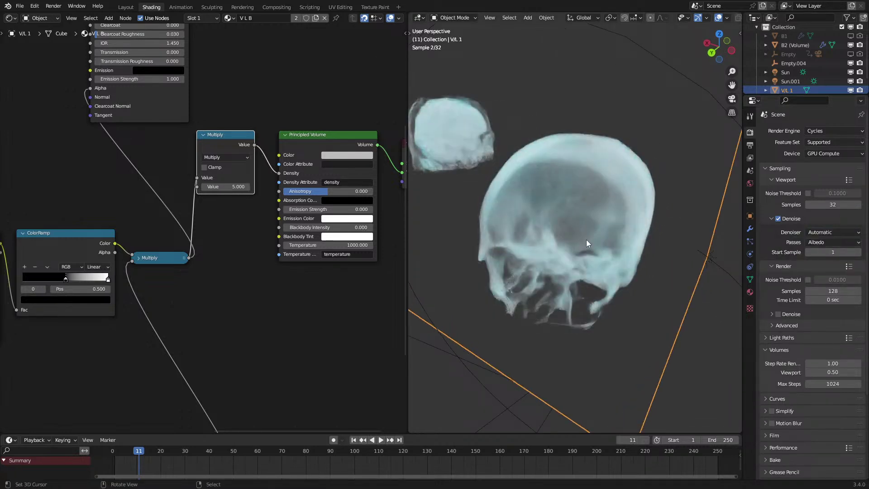
Reposition the Empty.004 sphere beside the skull to alter the cutaway.
scroll(580, 238, "down", 3)
left_click(675, 271)
right_click_drag(672, 276, 623, 251)
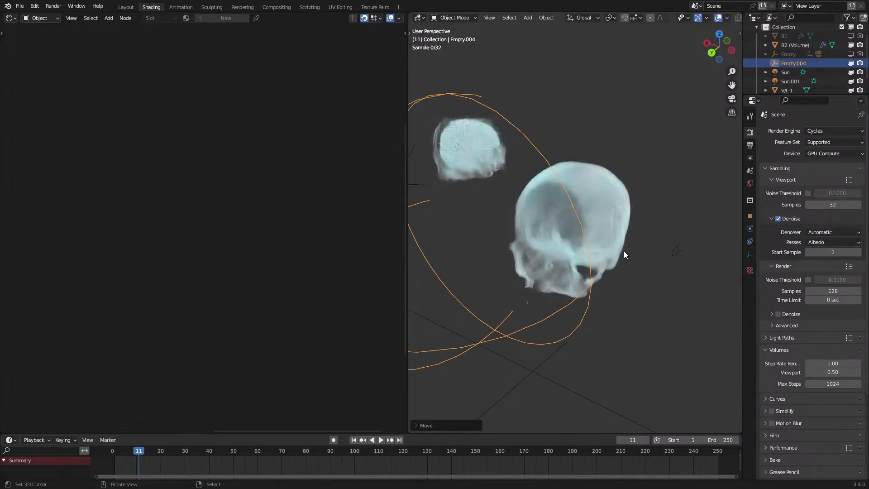
Examine the inside of the cutaway skull volume from several angles and distances.
scroll(550, 198, "up", 2)
middle_click_drag(546, 196, 626, 183)
middle_click_drag(675, 222, 577, 260)
scroll(577, 258, "up", 5)
scroll(578, 255, "down", 3)
scroll(533, 392, "up", 2)
scroll(506, 388, "down", 2)
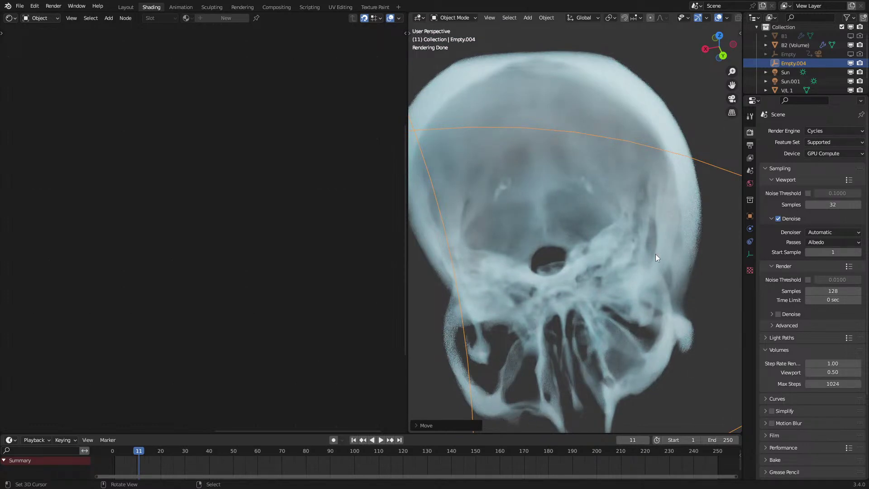
middle_click_drag(705, 216, 605, 211)
Move Empty.004 twice to try different cuts through the skull, finishing with a side cutaway.
key("g")
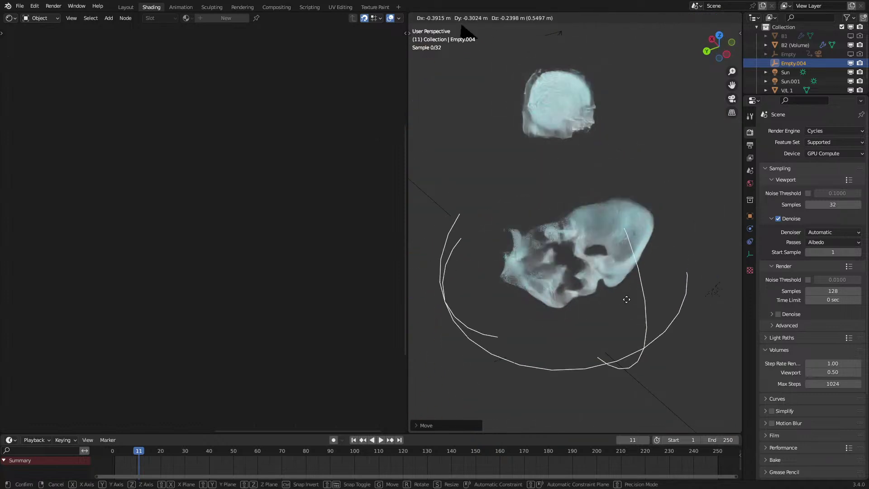
left_click(611, 319)
middle_click_drag(611, 317, 679, 236)
key("g")
left_click(609, 204)
middle_click_drag(609, 203, 579, 241)
Make the Sun.001 light white by setting its colour saturation to 0.
right_click(579, 241)
scroll(199, 213, "down", 3)
middle_click_drag(161, 154, 188, 221)
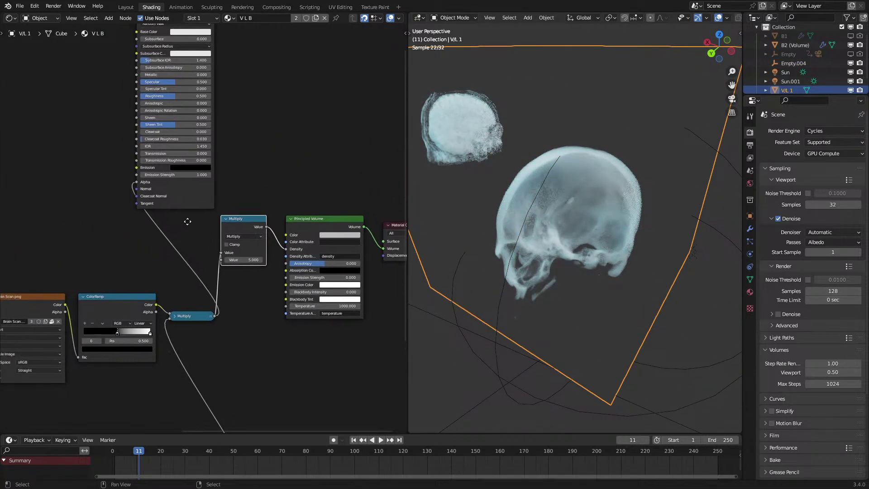
scroll(213, 216, "up", 2)
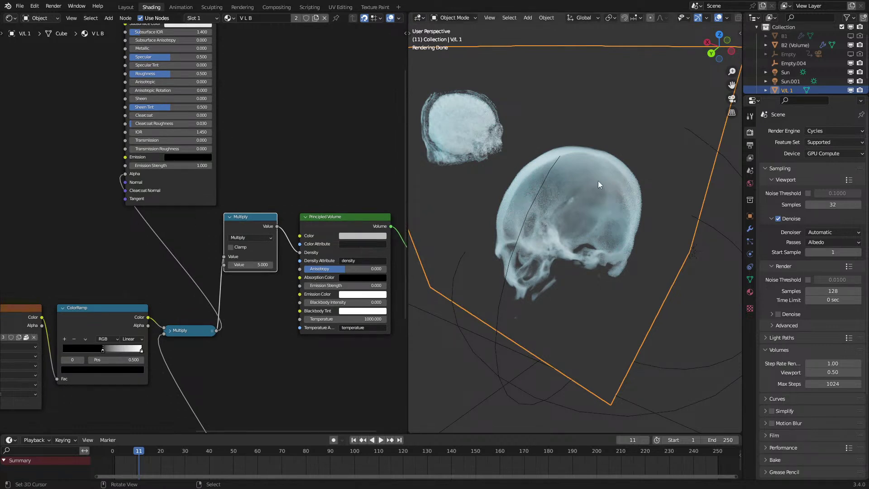
middle_click_drag(518, 194, 534, 199)
left_click(790, 81)
left_click(750, 254)
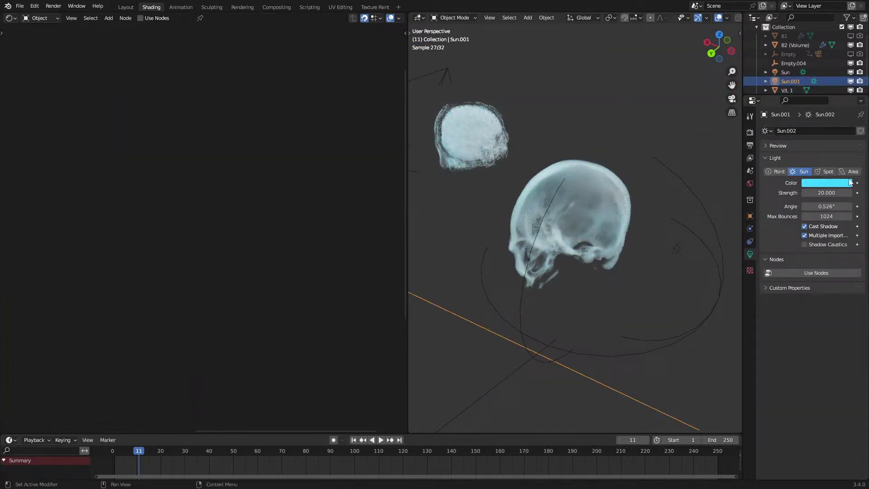
left_click(834, 183)
left_click_drag(826, 161, 770, 161)
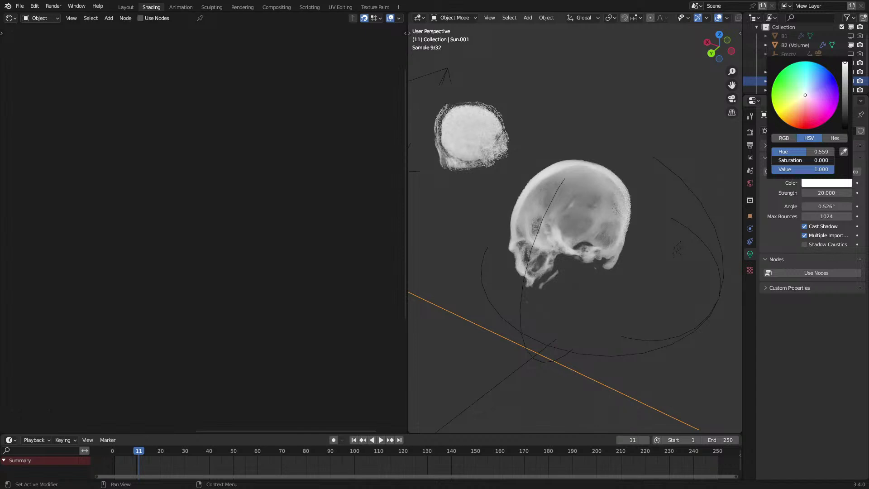
Test density Multiply values of 10 and 2 on V/L 1, and settle on 4.
left_click(546, 247)
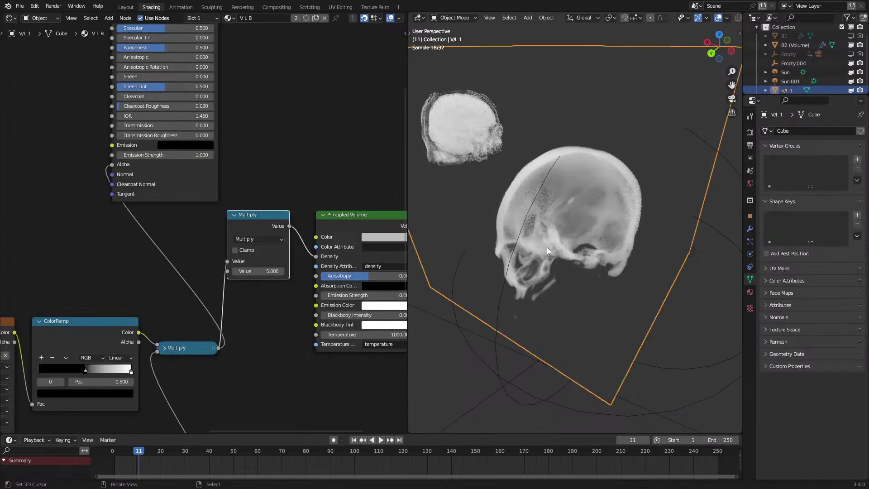
type("10")
key("Return")
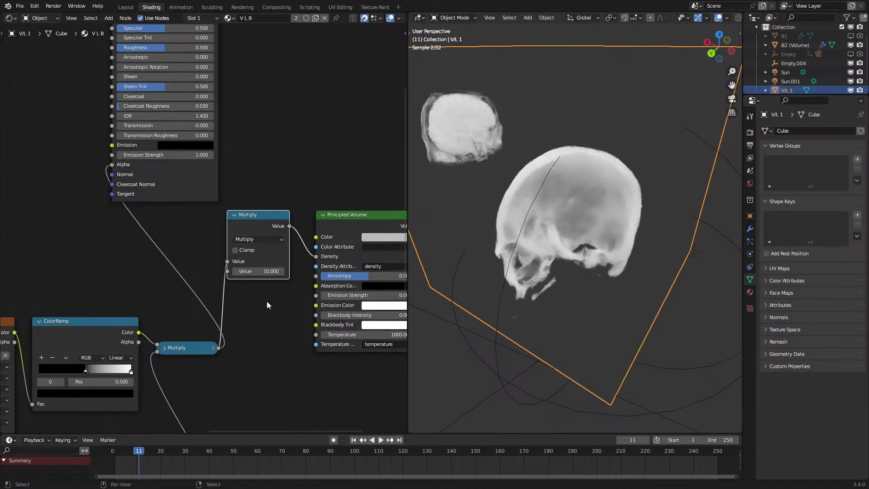
middle_click_drag(562, 235, 553, 219)
double_click(258, 271)
type("2")
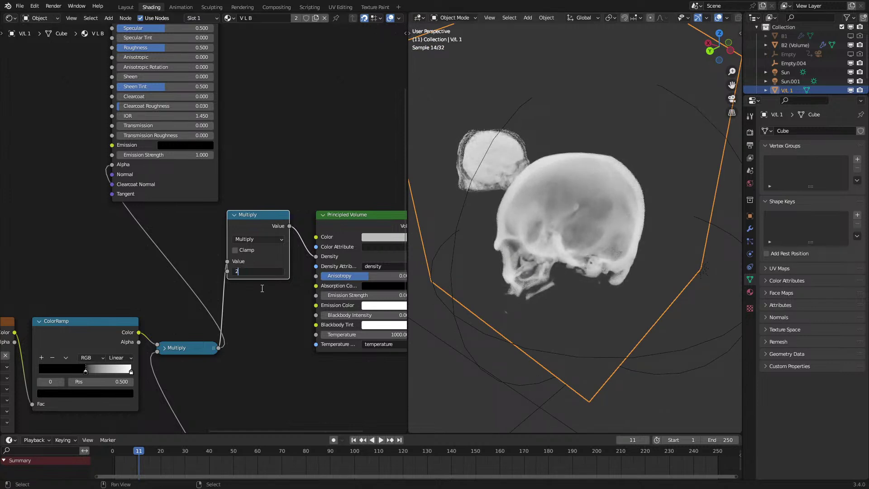
key("Return")
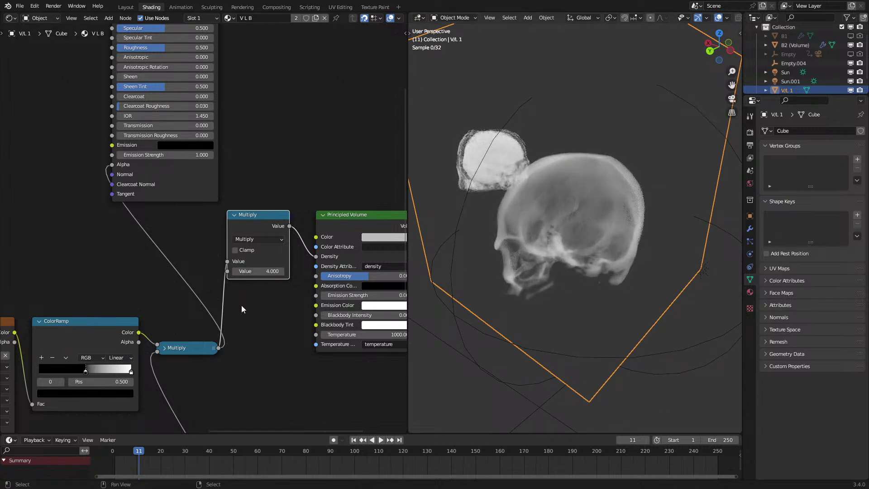
key("Return")
Move the ColorRamp's black stop to position 0.000 and shift Empty.004 farther out from the head.
left_click_drag(85, 370, 29, 369)
middle_click_drag(532, 234, 619, 222)
left_click(642, 260)
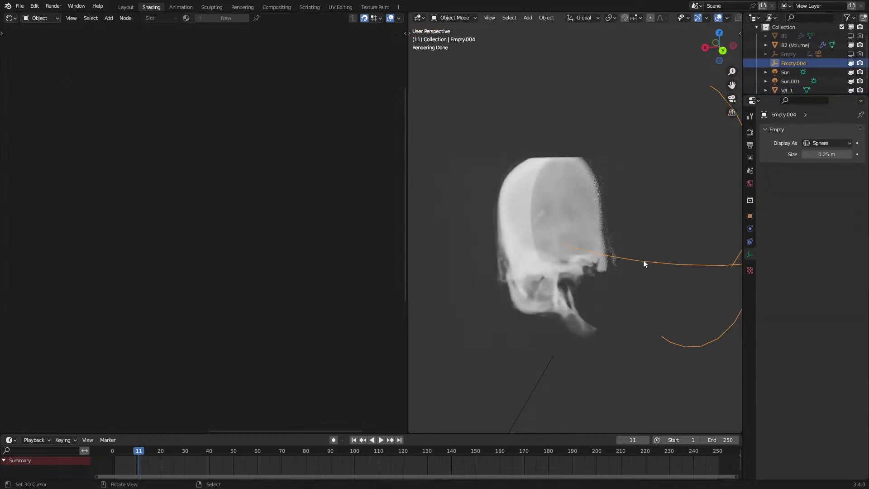
key("g")
left_click(695, 267)
middle_click_drag(694, 267, 609, 272)
Add a stop to the V/L 1 ColorRamp and place it at position 0.073.
left_click(609, 266)
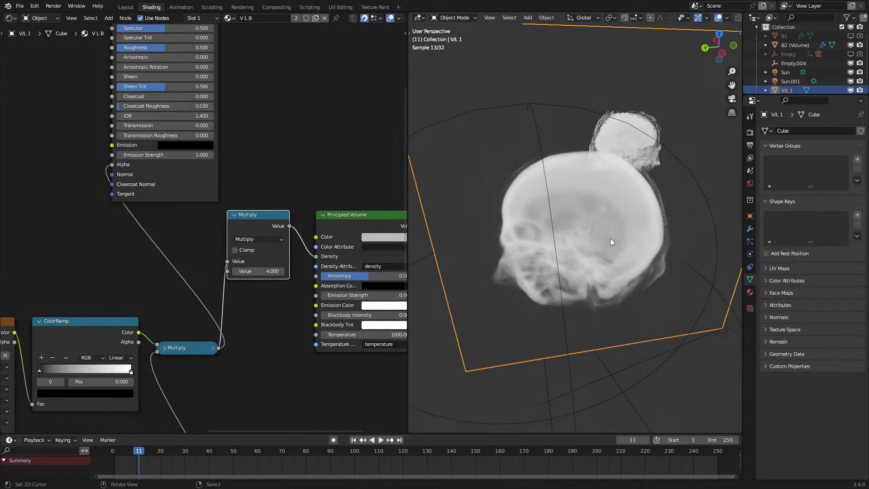
middle_click_drag(617, 238, 636, 223)
middle_click_drag(108, 346, 158, 312)
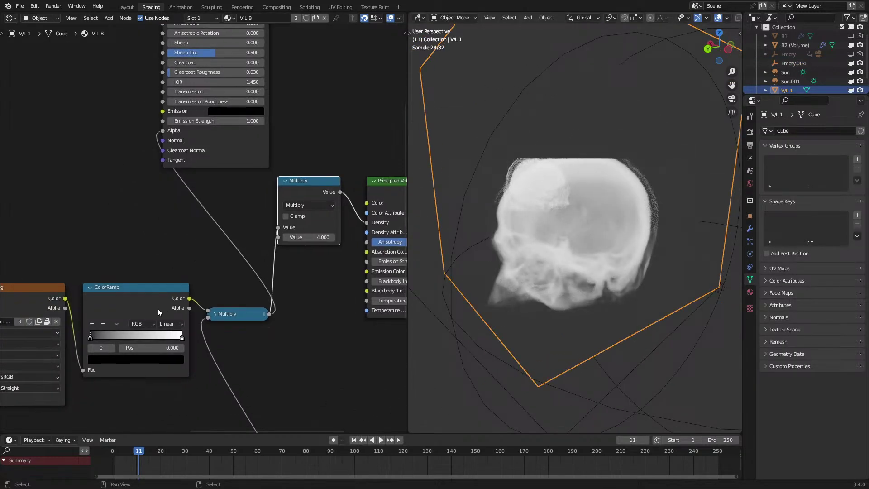
left_click(93, 323)
left_click_drag(141, 339, 98, 344)
middle_click_drag(510, 233, 507, 221)
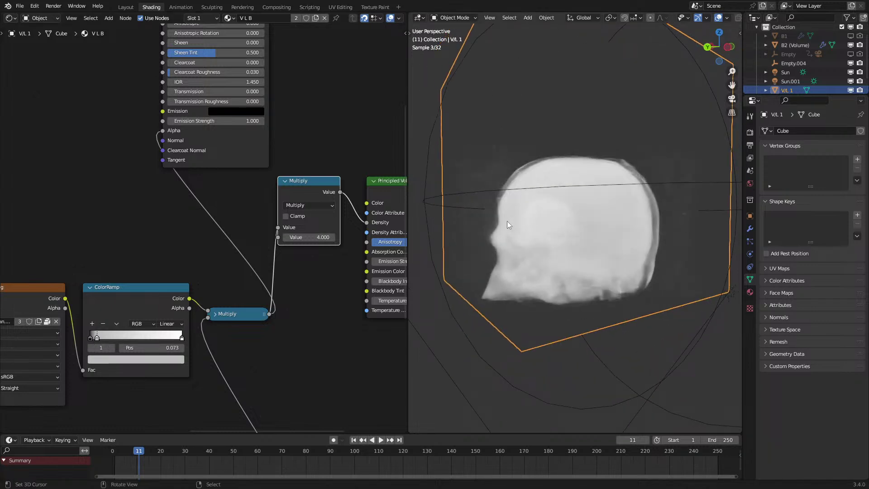
Duplicate the ColorRamp with its scan input, connect it to the Principled Volume's Color, and remove its extra stop.
left_click(118, 299)
key("shift+d")
left_click(184, 208)
left_click_drag(378, 215, 375, 202)
left_click(112, 234)
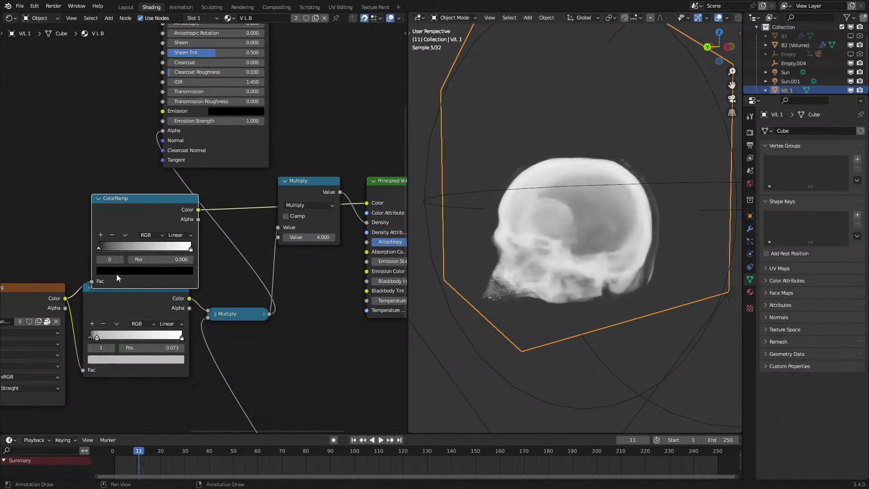
Colour the new ColorRamp's first stop dark red with hue 0.001, saturation 1.000 and value 0.692.
left_click(117, 271)
scroll(132, 201, "up", 17)
left_click(132, 200)
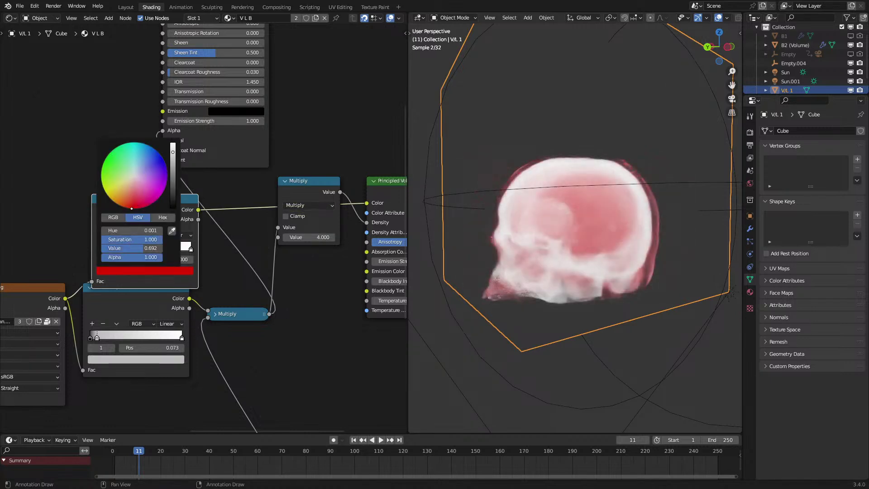
middle_click_drag(604, 192, 537, 198)
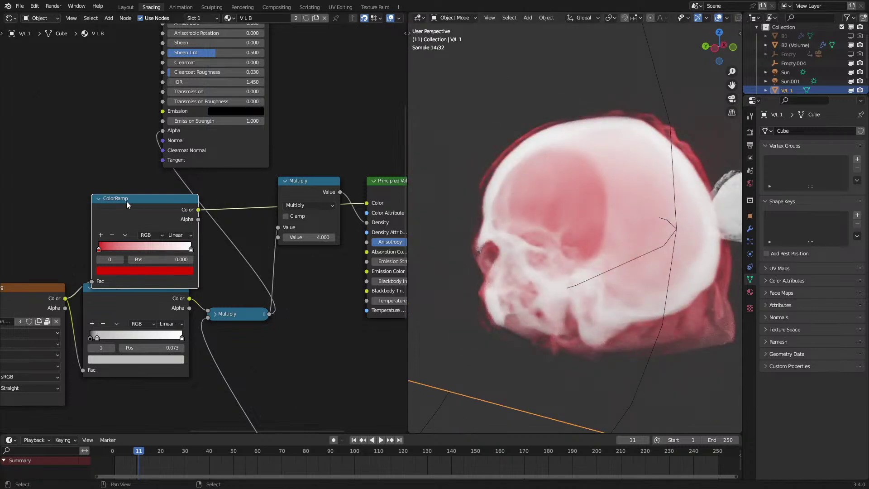
Line up the colour ColorRamp node directly above the density ColorRamp node.
left_click_drag(154, 219, 146, 200)
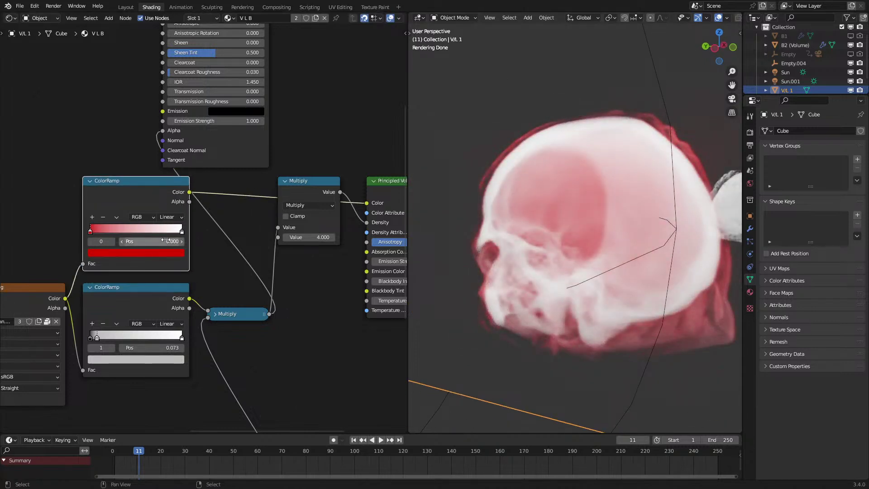
Try blue and bright green for the colour ColorRamp's last stop, then undo the colour change.
left_click(180, 230)
left_click(136, 252)
left_click(154, 141)
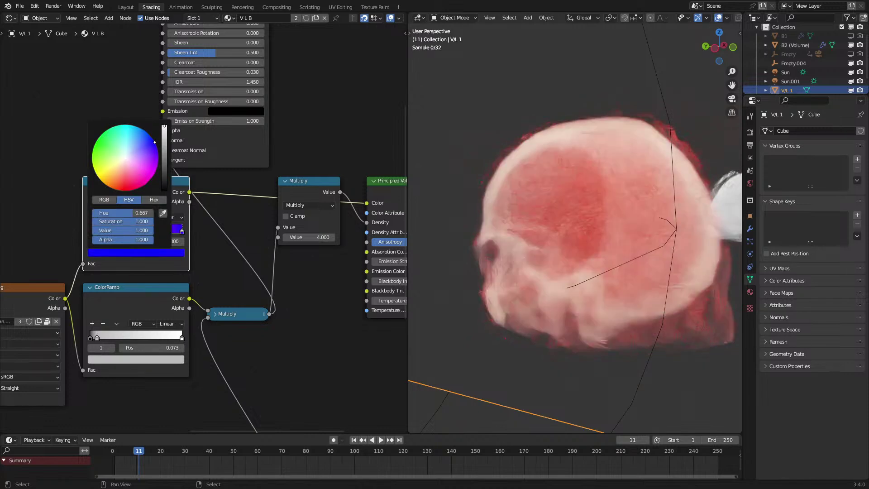
mouse_move(154, 141)
left_mouse_down()
mouse_move(124, 125)
mouse_move(109, 129)
mouse_move(96, 173)
mouse_move(95, 144)
left_mouse_up()
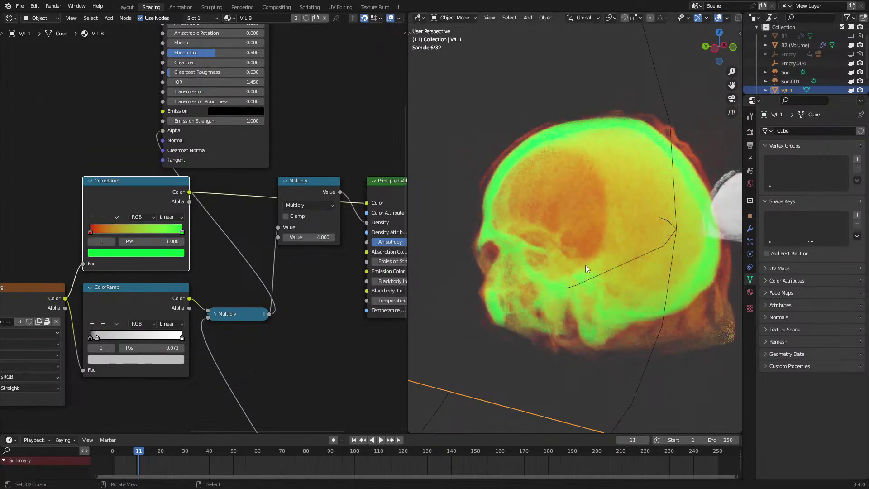
middle_click_drag(582, 263, 614, 278)
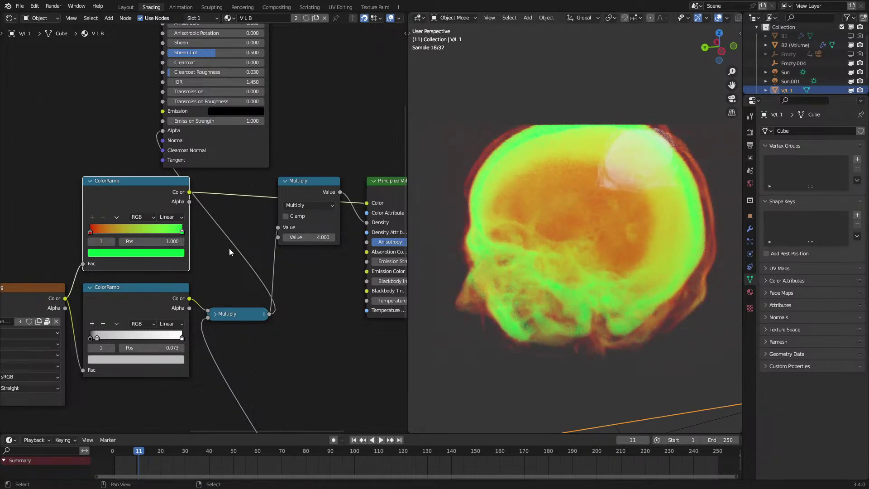
key("ctrl+z")
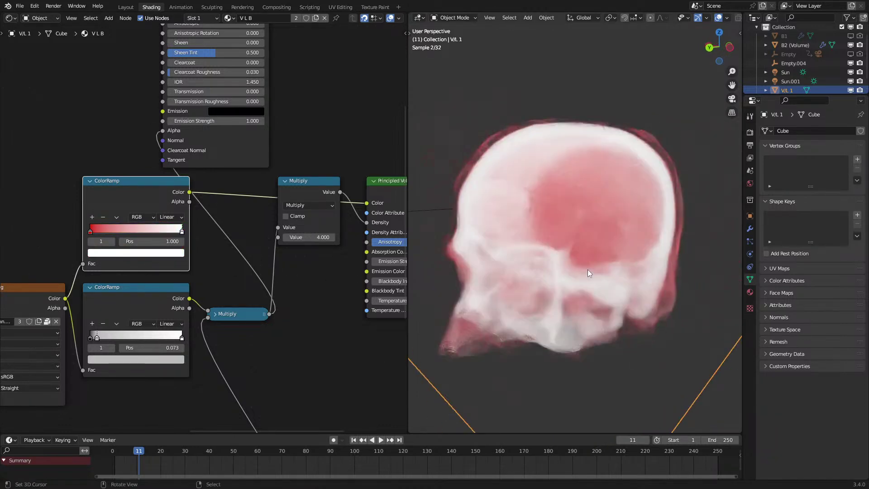
Recolour the colour ColorRamp's first stop green with hue 0.359, saturation 1.000 and value 0.692.
middle_click_drag(574, 276, 541, 283)
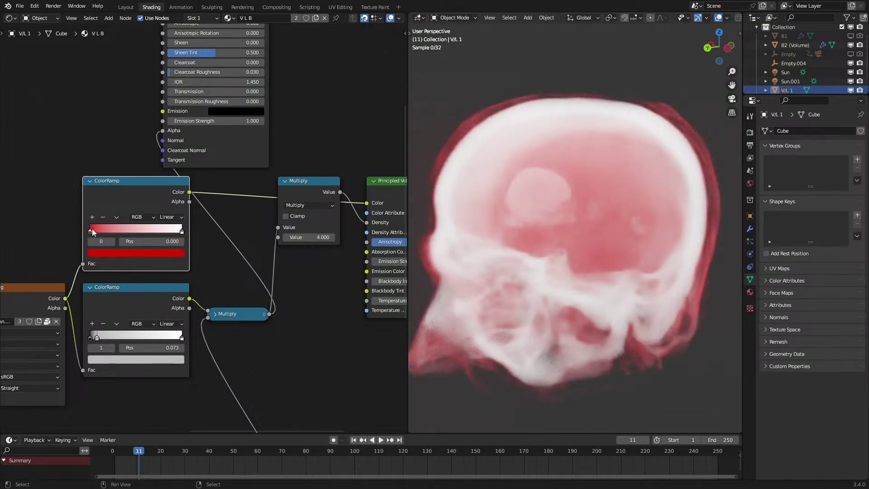
left_click(100, 251)
left_click_drag(123, 159, 106, 131)
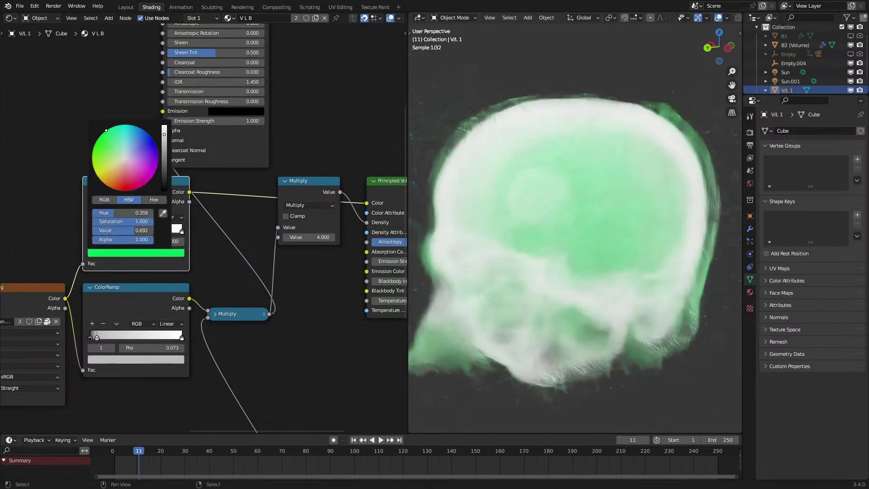
scroll(654, 141, "down", 3)
middle_click_drag(654, 141, 659, 189)
scroll(605, 132, "up", 2)
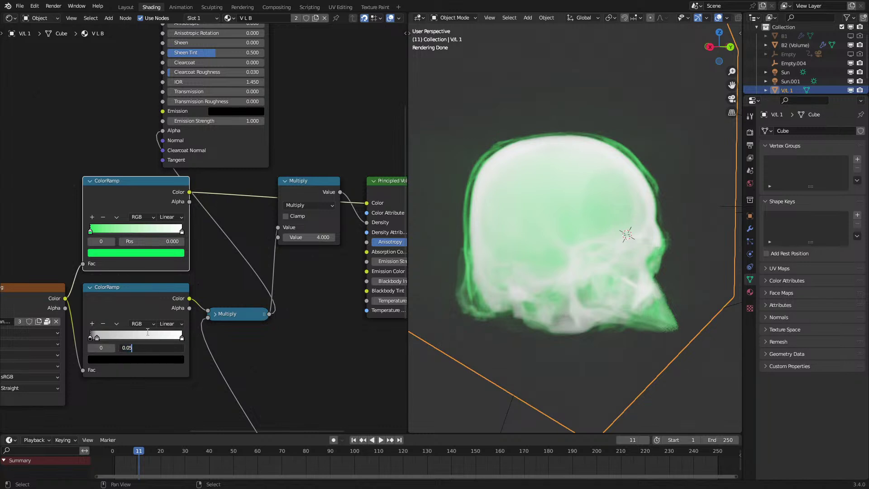
Set the density ColorRamp's black stop to position 0.005 and give the colour ColorRamp's green stop the same position.
key("Return")
double_click(133, 349)
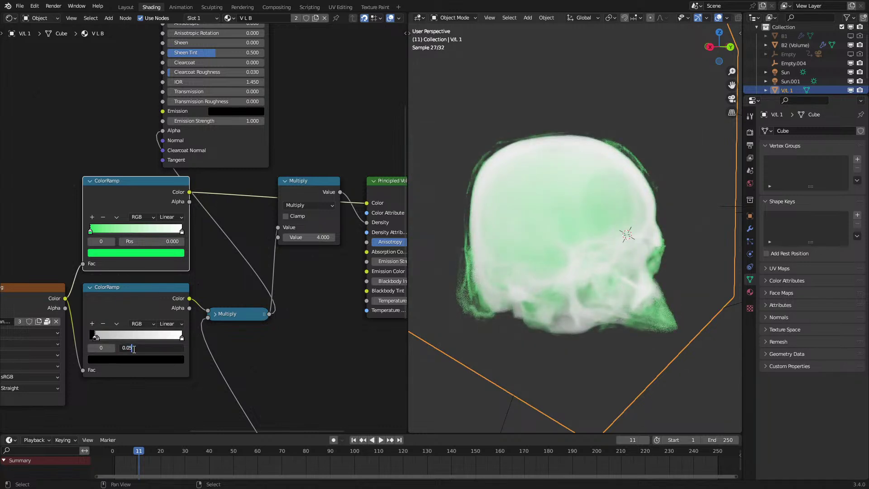
key("Return")
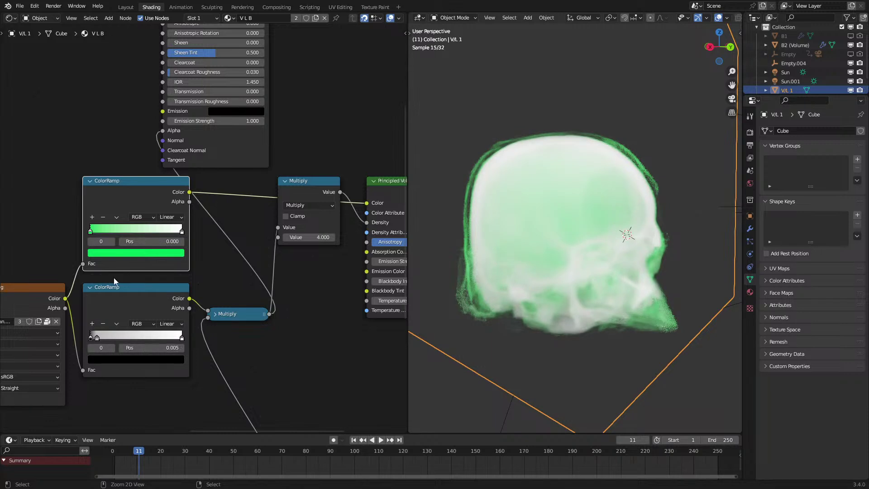
middle_click_drag(565, 286, 527, 292)
scroll(527, 291, "up", 1)
middle_click_drag(624, 289, 596, 260)
scroll(596, 259, "down", 4)
scroll(586, 229, "up", 4)
middle_click_drag(586, 229, 563, 220)
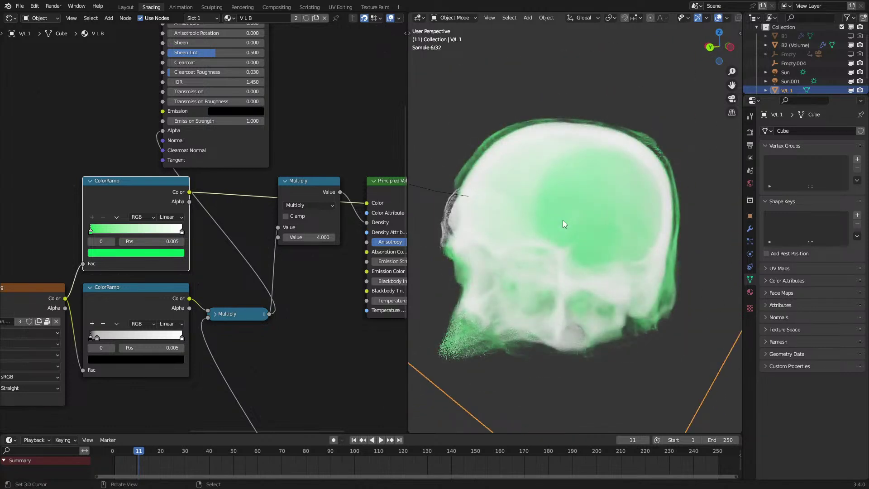
scroll(539, 280, "up", 2)
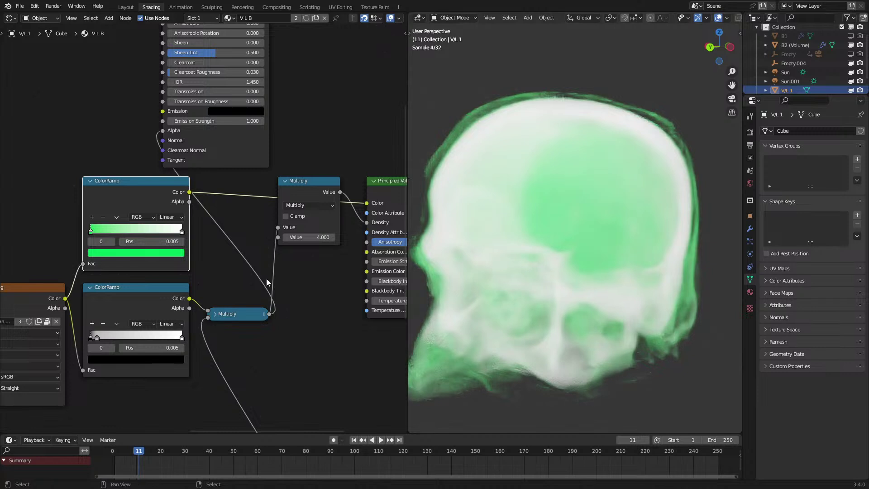
Raise the density Multiply node's value to 33.500.
scroll(341, 278, "up", 1)
left_click_drag(317, 238, 334, 238)
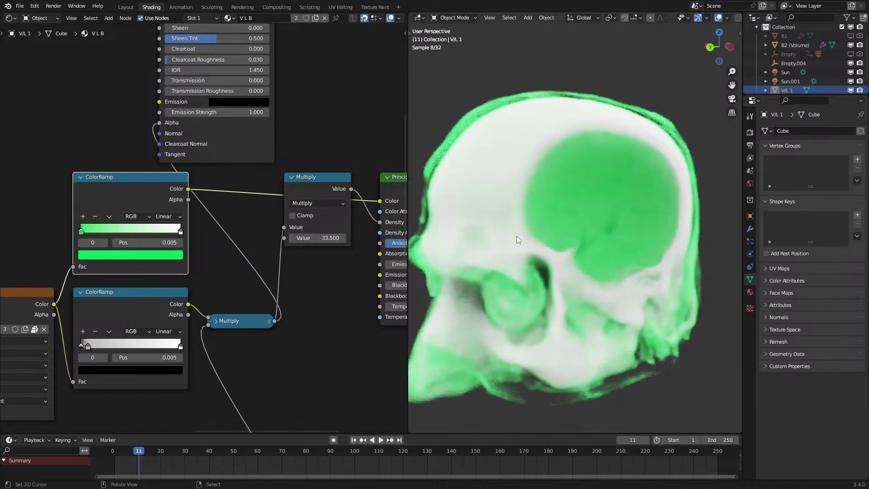
scroll(504, 244, "down", 2)
middle_click_drag(501, 251, 585, 265)
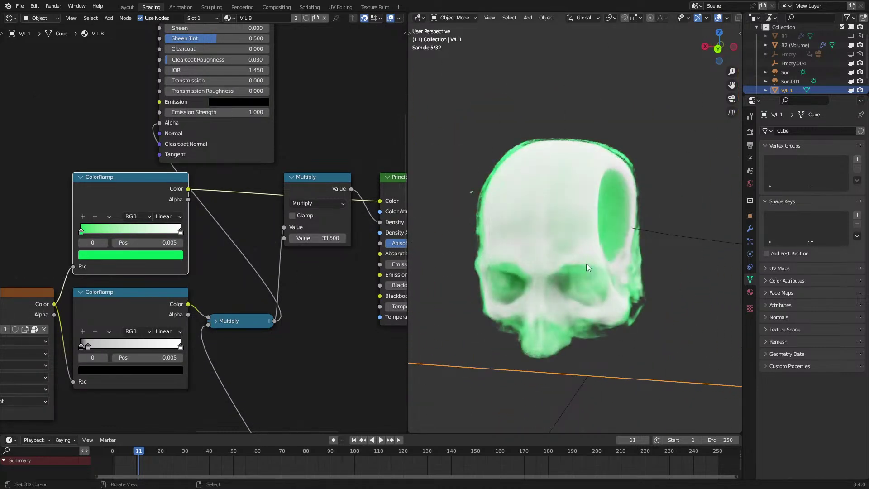
middle_click_drag(510, 271, 534, 272)
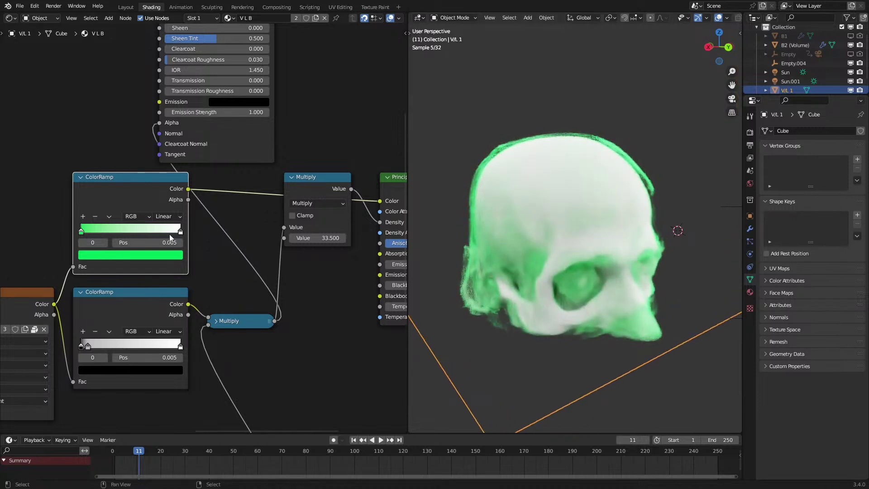
Recolour the colour ColorRamp's first stop turquoise.
middle_click_drag(644, 277, 543, 278)
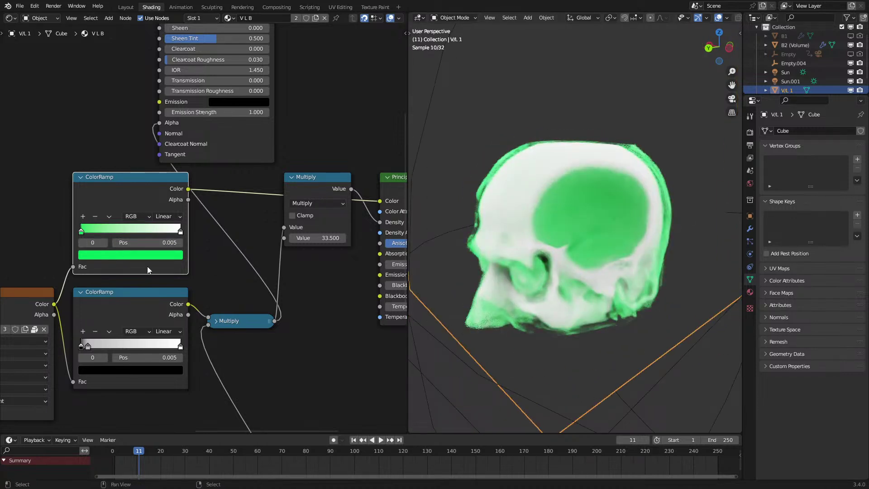
left_click(139, 256)
mouse_move(114, 181)
left_mouse_down()
mouse_move(127, 119)
mouse_move(118, 119)
left_mouse_up()
Add a Point light, reset its location to the world origin and move it near the head.
key("shift+a")
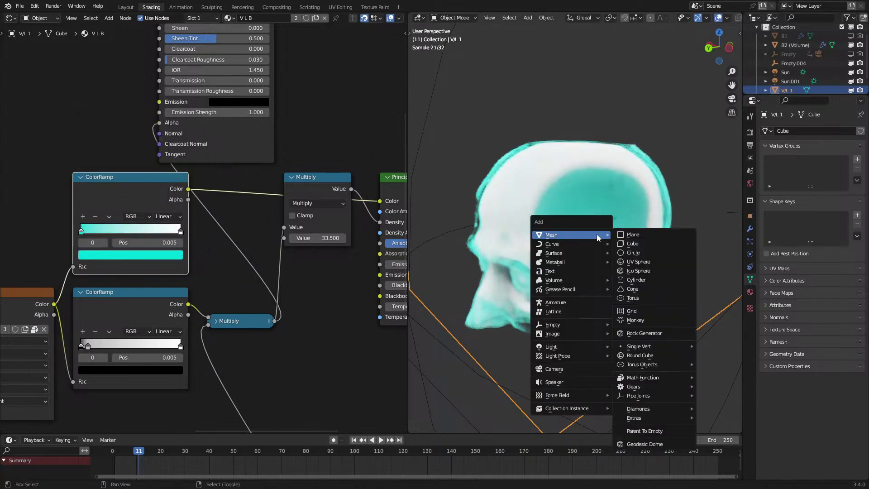
mouse_move(568, 346)
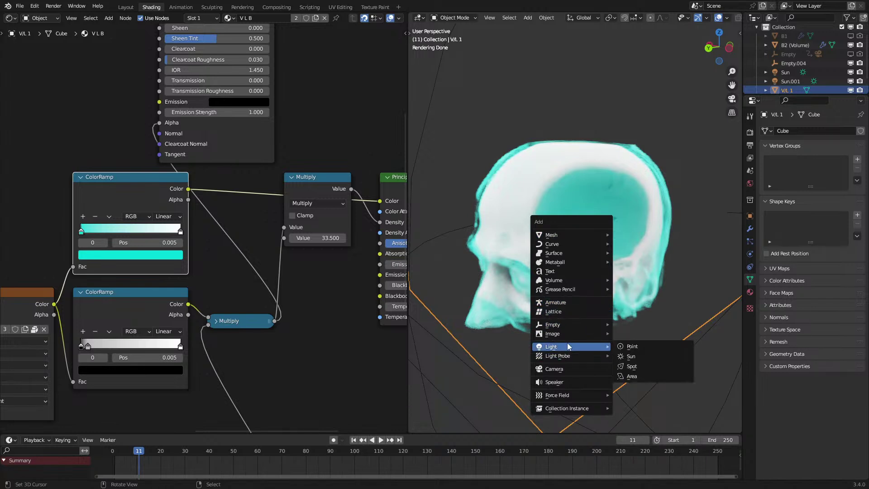
left_click(631, 346)
key("alt+g")
key("g")
left_click(601, 300)
Examine the Point light's placement around the head from several angles, leaving and returning to rendered shading.
middle_click_drag(601, 299, 633, 292)
scroll(632, 292, "down", 5)
key("z")
left_click(550, 289)
mouse_move(550, 290)
middle_mouse_down()
mouse_move(626, 296)
mouse_move(623, 286)
middle_mouse_up()
key("z")
left_click(623, 202)
middle_click_drag(602, 243, 490, 244)
Set the Point light's power to 457.6 W and reposition it near the cutaway side of the head.
left_click_drag(826, 192, 864, 192)
middle_click_drag(582, 248, 555, 270)
scroll(553, 267, "up", 3)
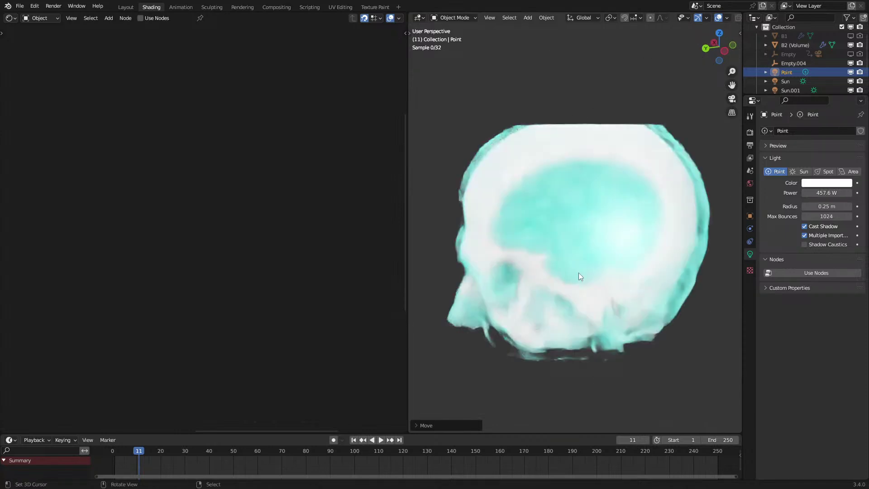
key("g")
left_click(613, 281)
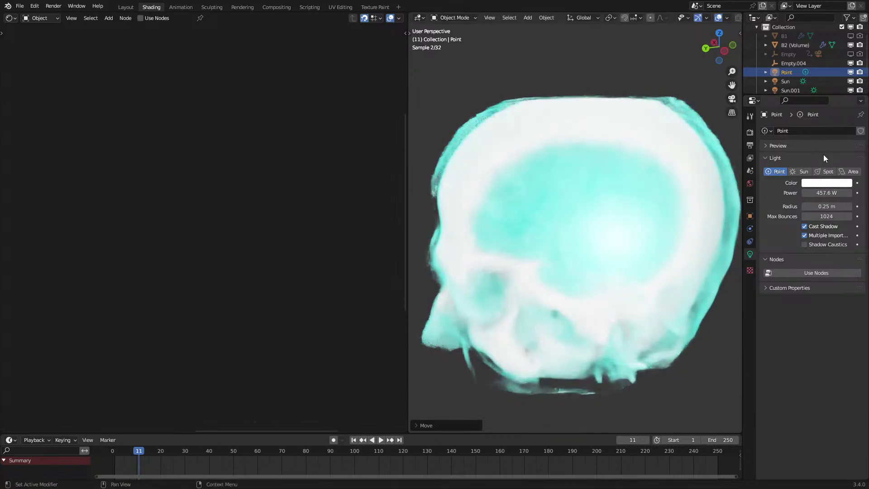
Try a violet light colour with hue 0.695 and saturation 1.000 on the Point light, then reset it to default.
left_click(824, 185)
left_click(789, 125)
mouse_move(789, 125)
left_mouse_down()
mouse_move(775, 105)
mouse_move(789, 125)
mouse_move(838, 93)
left_mouse_up()
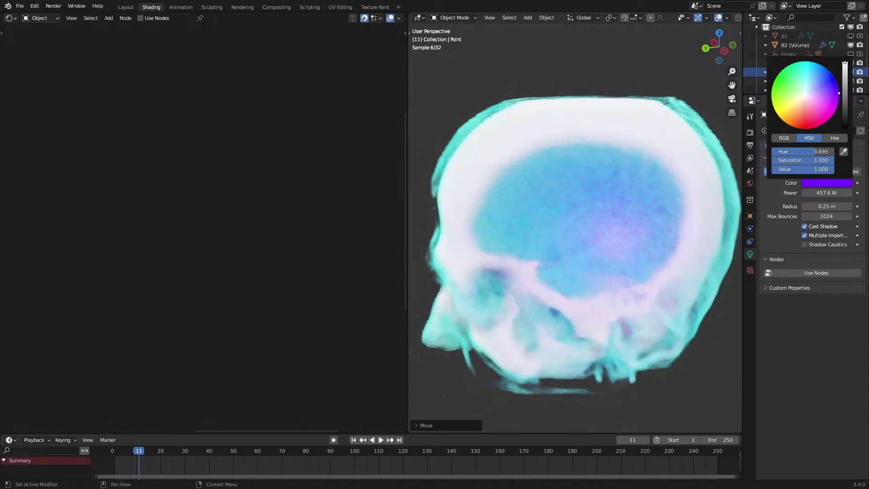
key("BackSpace")
Reshape the V/L 1 density ColorRamp into a narrow light band ending in a black stop at 0.328, and set Multiply to 102.100.
left_click(585, 211)
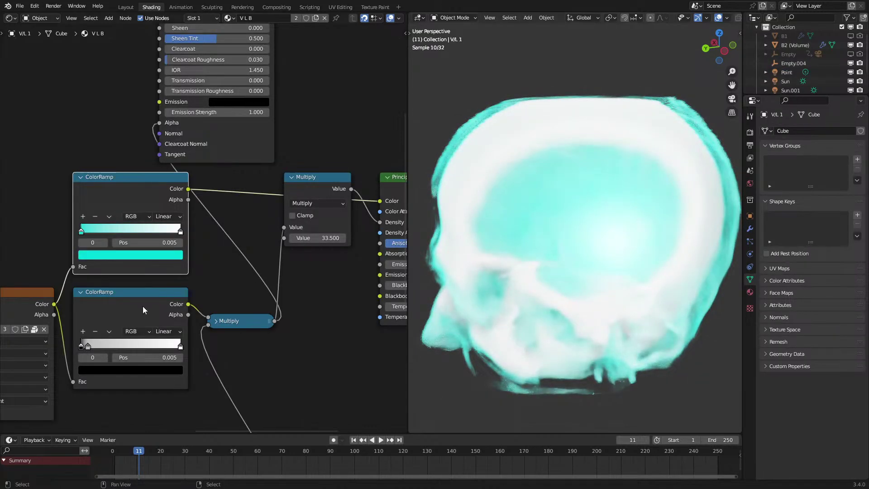
left_click(93, 341)
left_click(94, 332)
left_click_drag(161, 341, 125, 348)
left_click(83, 330)
left_click(129, 371)
scroll(120, 282, "down", 10)
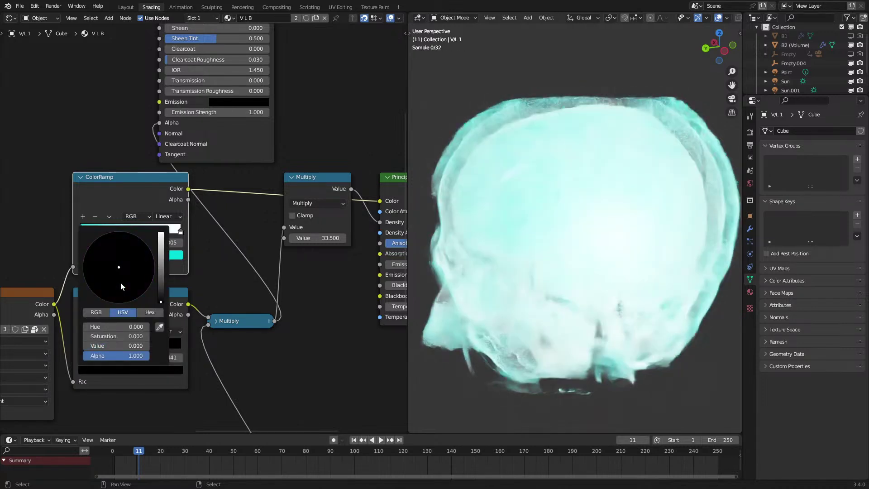
mouse_move(109, 348)
left_mouse_down()
mouse_move(93, 351)
mouse_move(114, 348)
left_mouse_up()
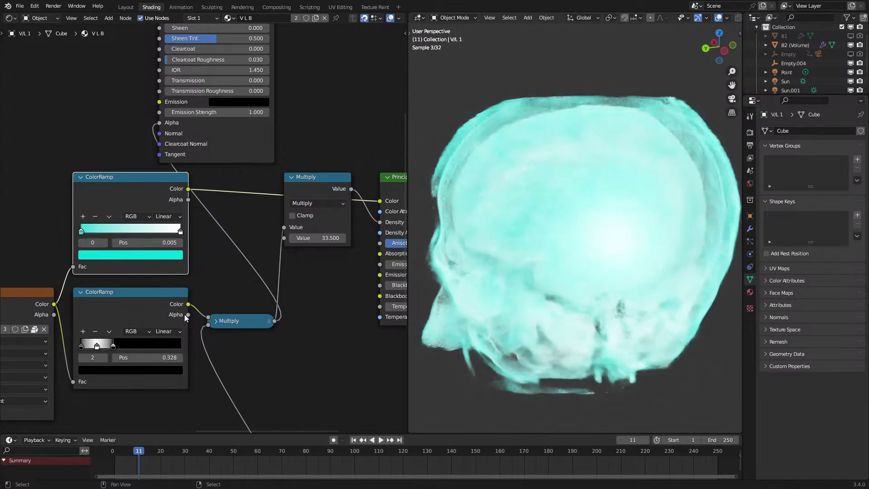
left_click_drag(328, 241, 638, 239)
middle_click_drag(610, 205, 631, 213)
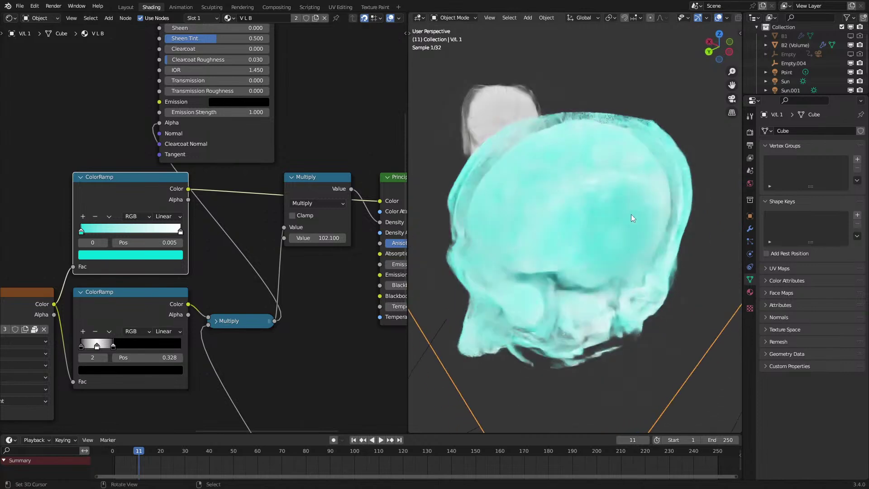
Set the Point light's power to 504.9 W and its colour to yellow-green with hue 0.206 and saturation 0.964.
left_click(786, 72)
mouse_move(826, 192)
left_mouse_down()
mouse_move(836, 193)
mouse_move(826, 189)
left_mouse_up()
left_click(826, 182)
left_click_drag(816, 116, 777, 107)
Move the Point light upward along the Z axis, toward the top of the head.
key("g")
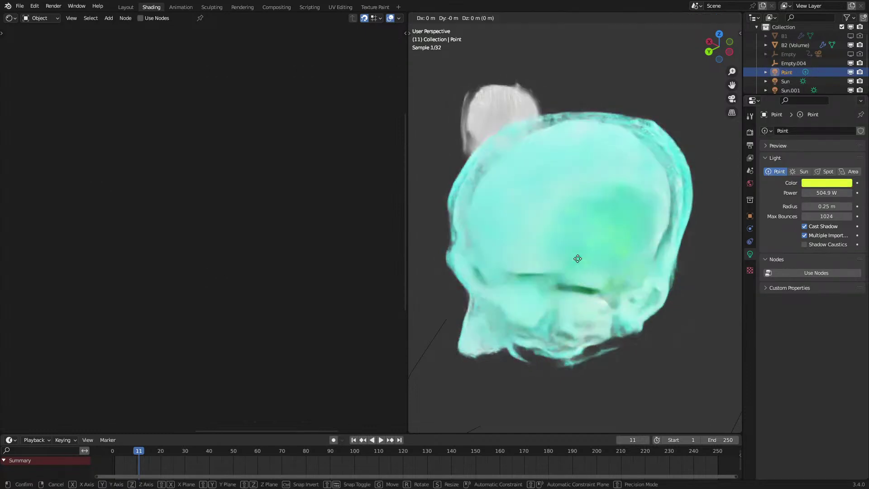
key("z")
left_click(567, 204)
middle_click_drag(568, 204, 583, 289)
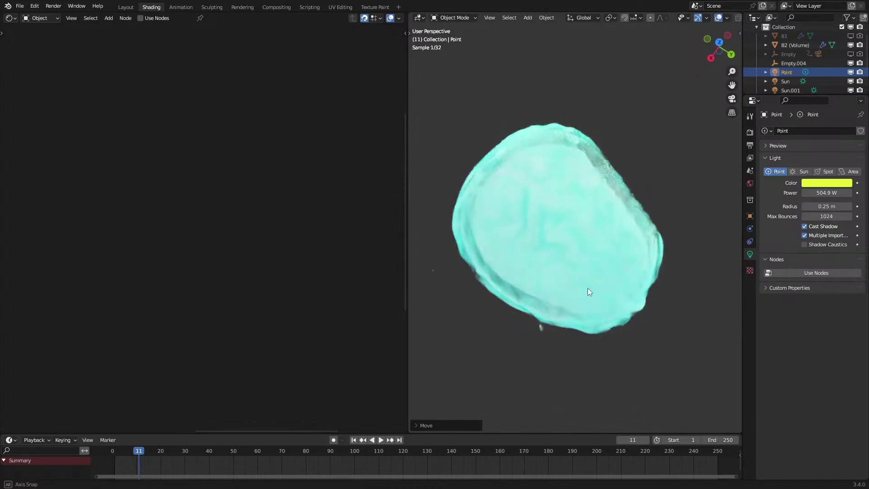
Change the Point light's colour to a very pale pink.
scroll(587, 288, "up", 1)
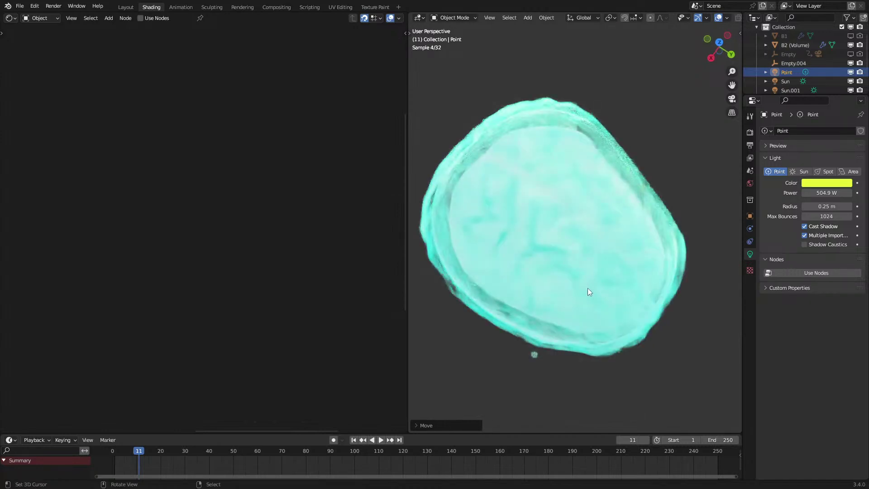
left_click(820, 183)
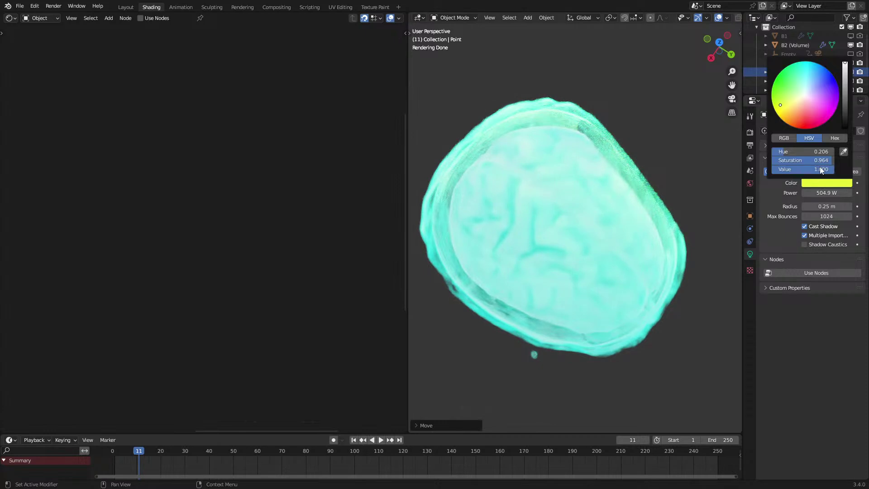
left_click(801, 97)
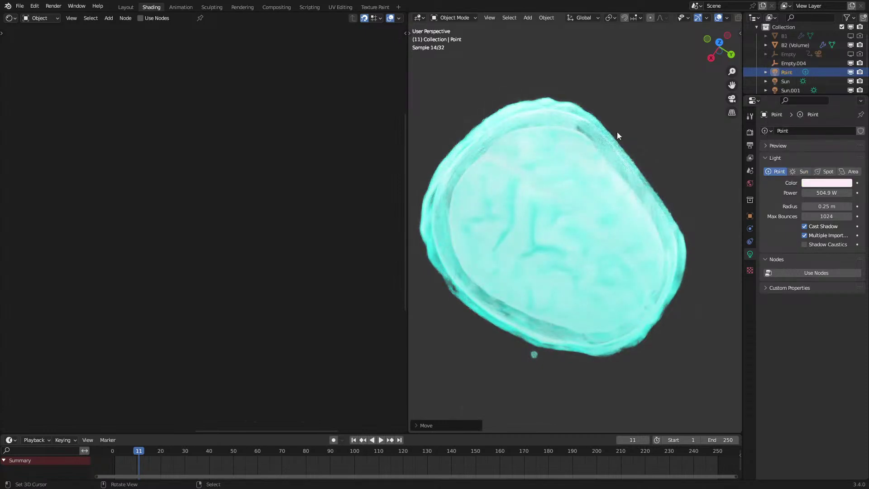
Check the Point light's placement outside rendered shading, then lower it about 0.1 m along the Z axis.
key("z")
left_click(533, 236)
middle_click_drag(583, 258, 610, 231)
key("z")
left_click(619, 181)
key("g")
key("z")
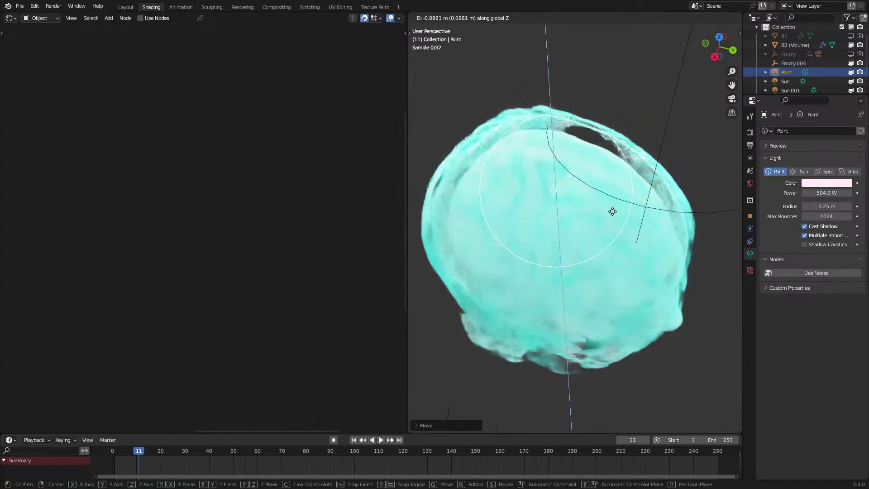
left_click(606, 221)
middle_click_drag(598, 222, 580, 241)
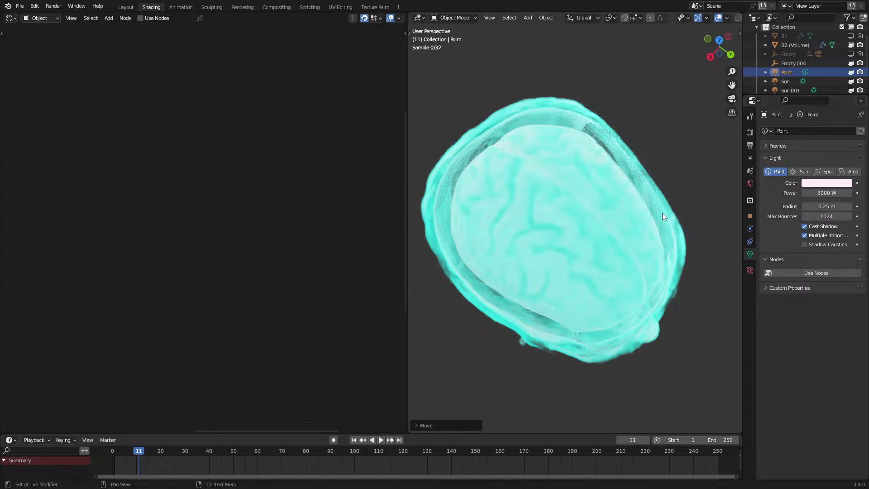
Increase the Point light's power to 3000 W, then to 30000 W.
type("3000")
key("Return")
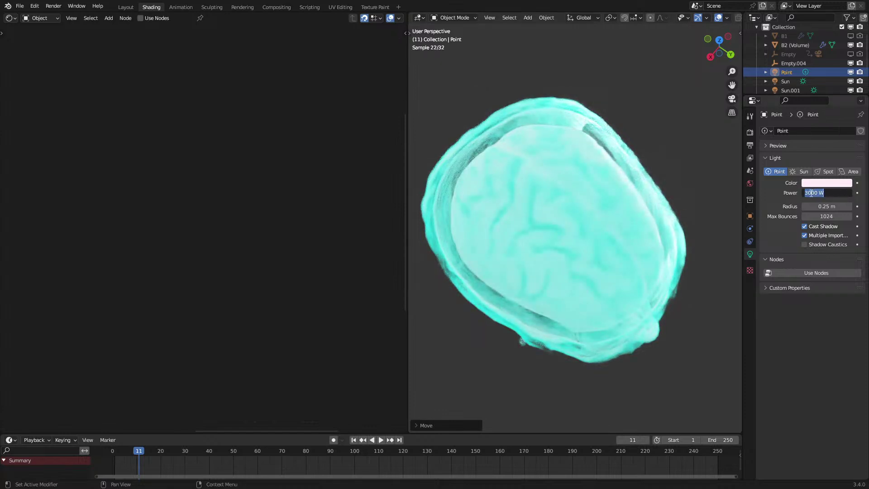
type("0")
key("Return")
Raise the Point light about 0.1 m along the Z axis.
key("g")
key("z")
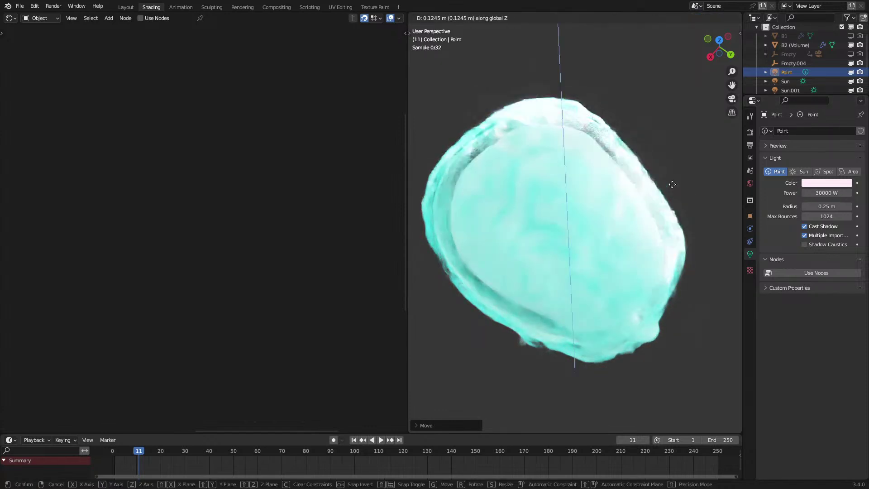
left_click(666, 189)
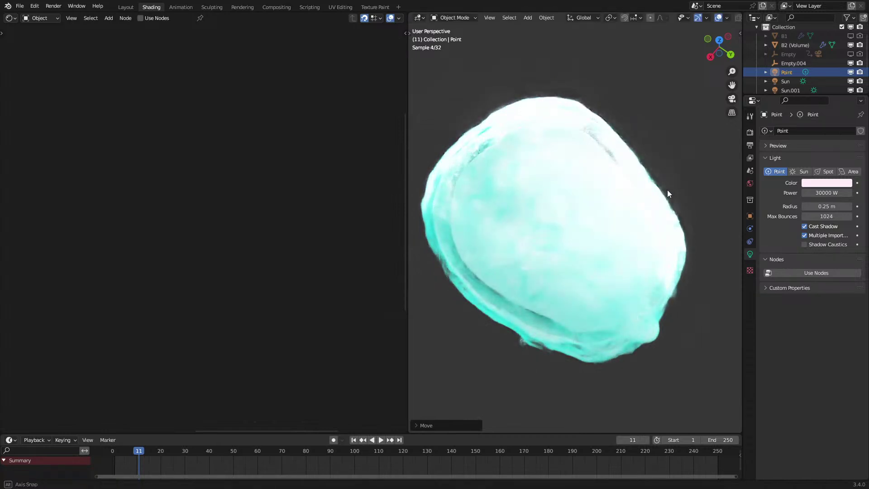
Shift the Point light freely beside the head, then set its power to 3000 W.
middle_click_drag(666, 189, 628, 199)
key("g")
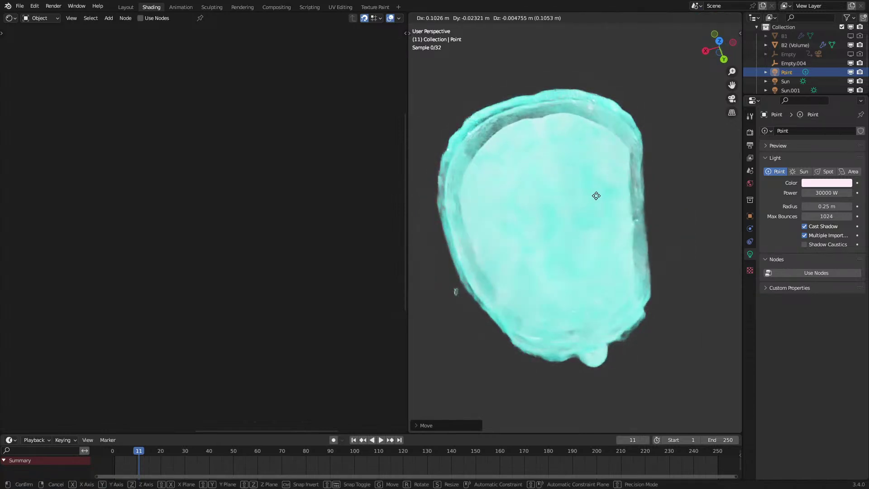
left_click(609, 198)
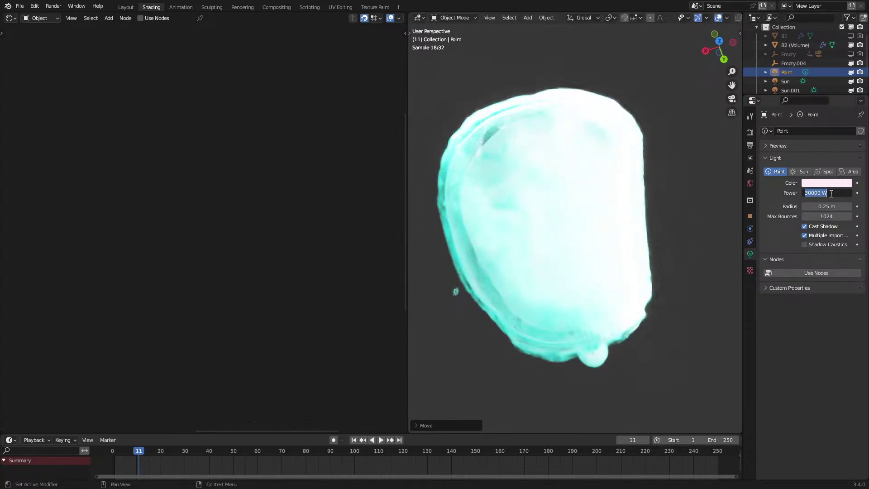
key("Return")
Move the Point light up towards the top of the head in a side view, then lower it along the Z axis.
middle_click_drag(588, 224, 585, 178)
key("g")
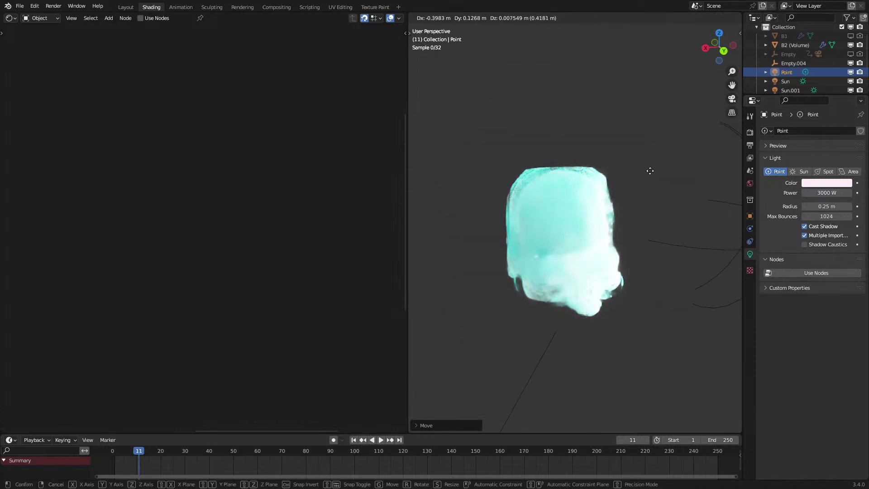
left_click(598, 121)
middle_click_drag(605, 129, 702, 147)
key("g")
key("z")
left_click(688, 197)
Select the head's volume cube and set the Multiply value driving its density to 20.
middle_click_drag(688, 196, 599, 223)
left_click(598, 222)
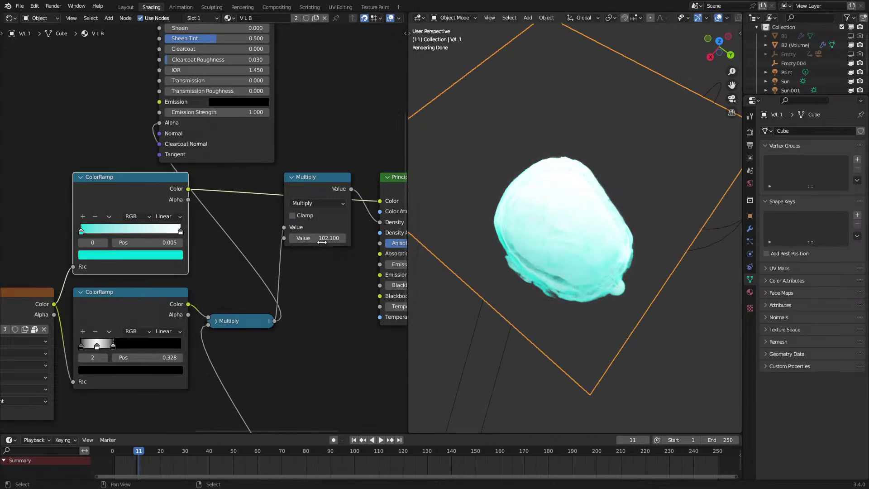
type("20")
key("Return")
Select only the Point light and lower it along the Z axis into the lower part of the head.
middle_click_drag(589, 216, 579, 138)
key("a")
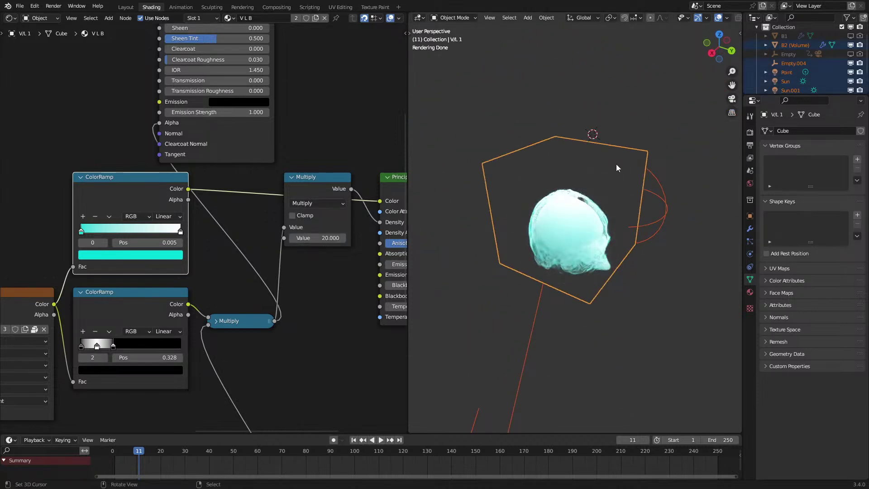
left_click(786, 72)
key("g")
key("z")
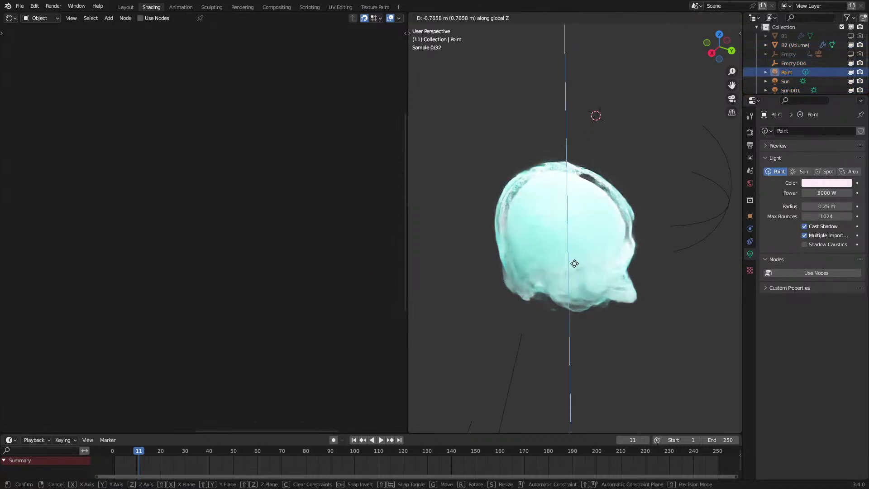
left_click(569, 225)
Raise the Point light slightly along the Z axis and reduce its radius to 0 m.
scroll(569, 224, "up", 4)
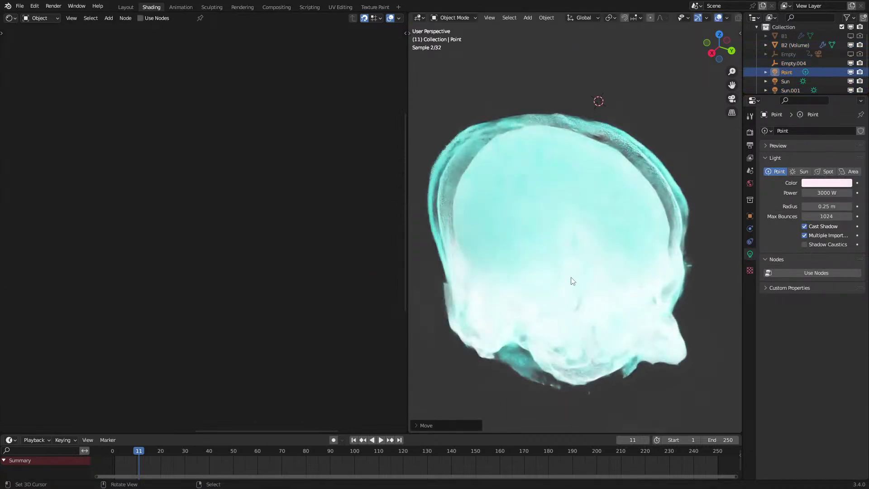
key("g")
key("z")
left_click(572, 224)
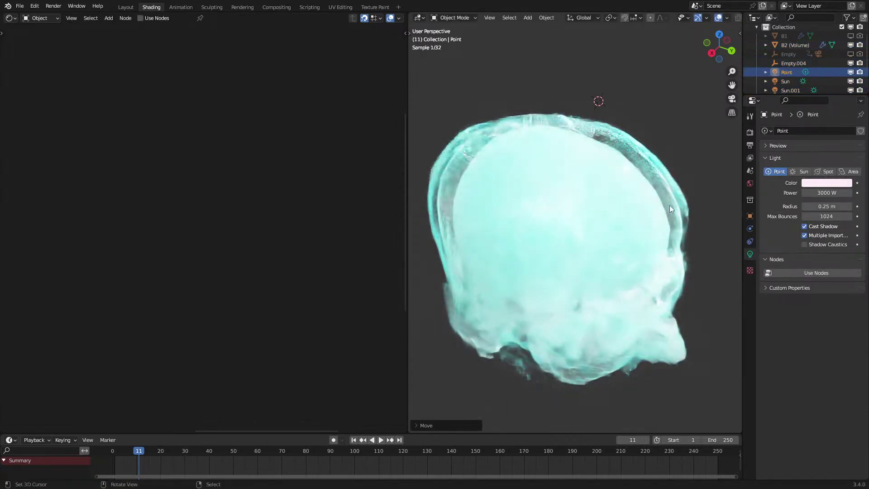
left_click(817, 194)
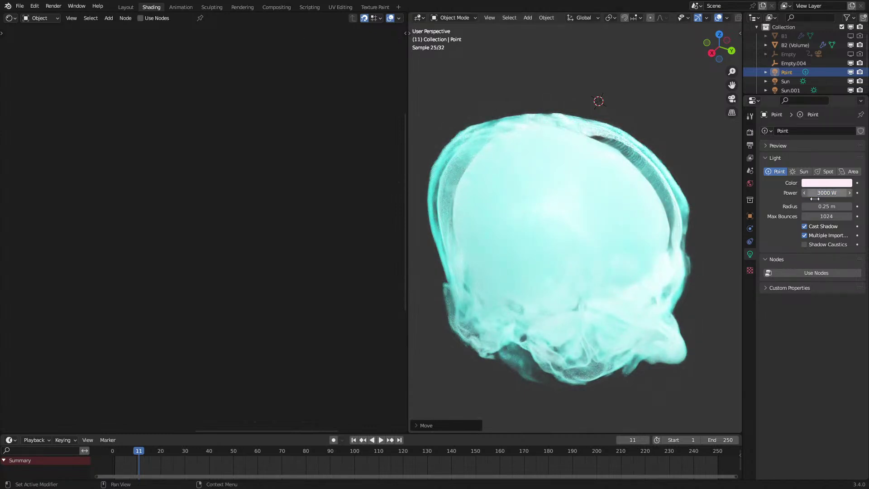
left_click_drag(833, 209, 805, 209)
Select the head's volume cube, set the density Multiply value to 21.4, and switch the black-and-white ColorRamp's interpolation to Ease.
middle_click_drag(562, 237, 585, 246)
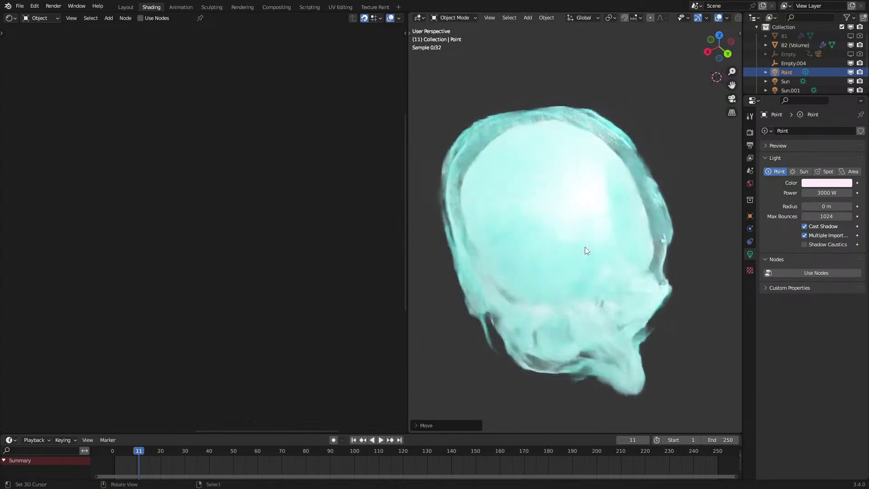
left_click(585, 246)
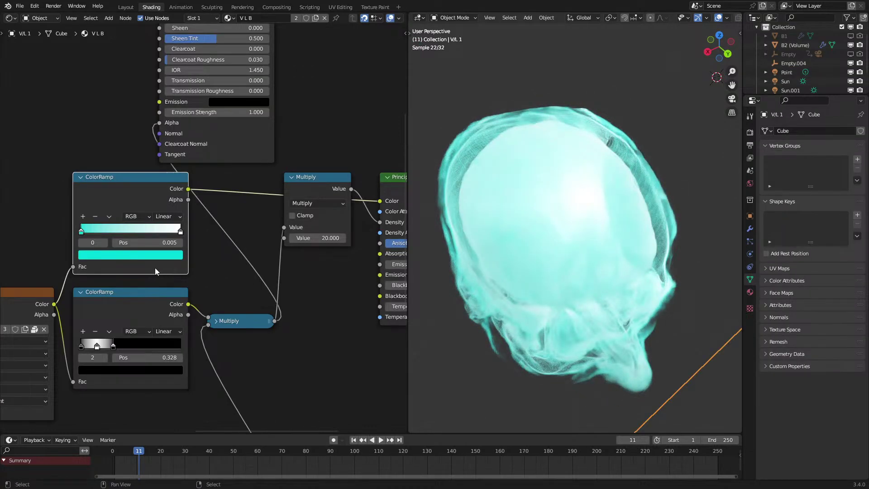
left_click_drag(338, 240, 318, 238)
scroll(164, 331, "up", 2, "ctrl")
Select the Point light and move it out to one side of the head, then readjust its position from a lower view angle.
middle_click_drag(551, 256, 590, 278)
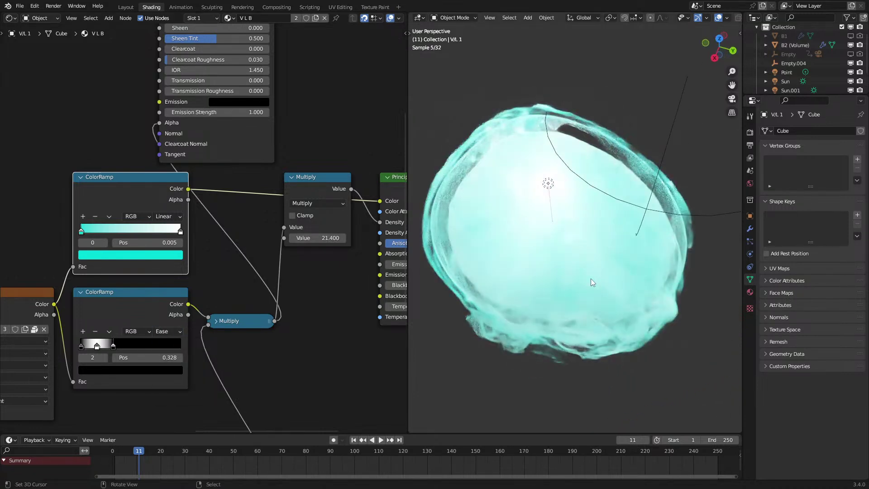
right_click(548, 187)
key("g")
left_click(430, 299)
middle_click_drag(617, 305, 573, 247)
key("g")
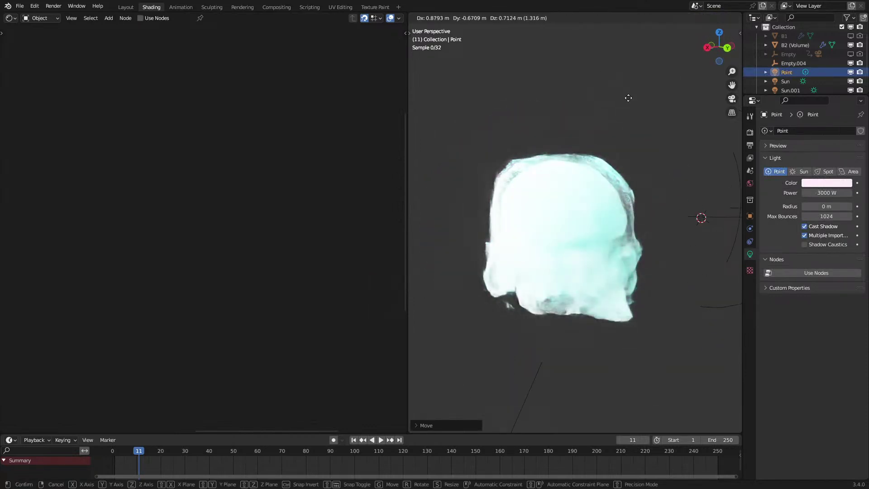
left_click(634, 178)
Try a Point light power of 31000 W, then set it to 1000 W and inspect the head up close.
middle_click_drag(633, 181, 602, 183)
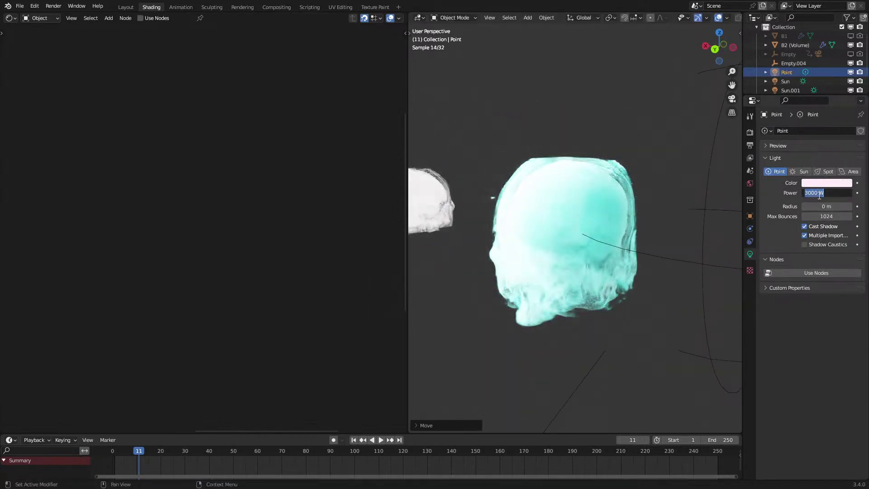
key("Return")
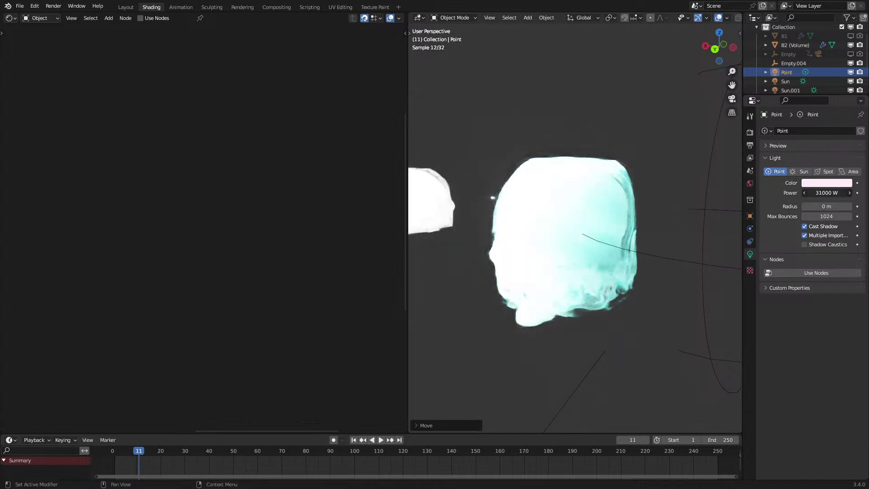
key("Return")
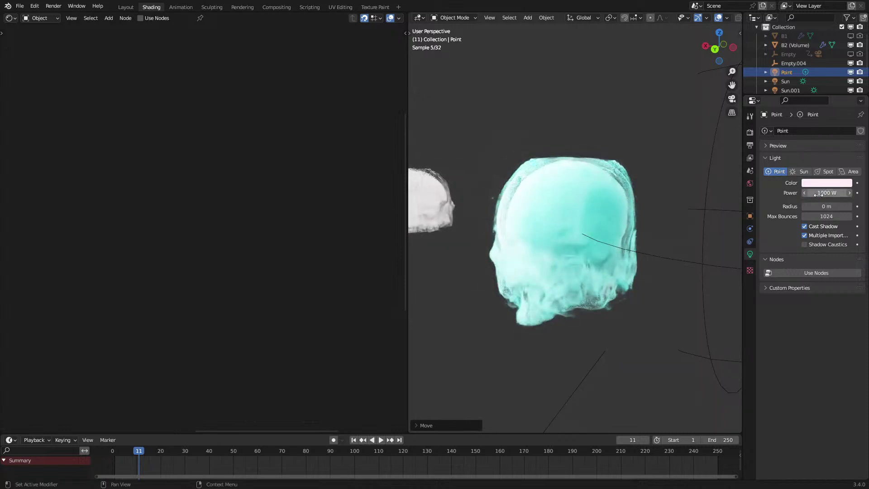
mouse_move(617, 225)
middle_mouse_down()
mouse_move(602, 246)
mouse_move(606, 213)
middle_mouse_up()
scroll(629, 224, "up", 3)
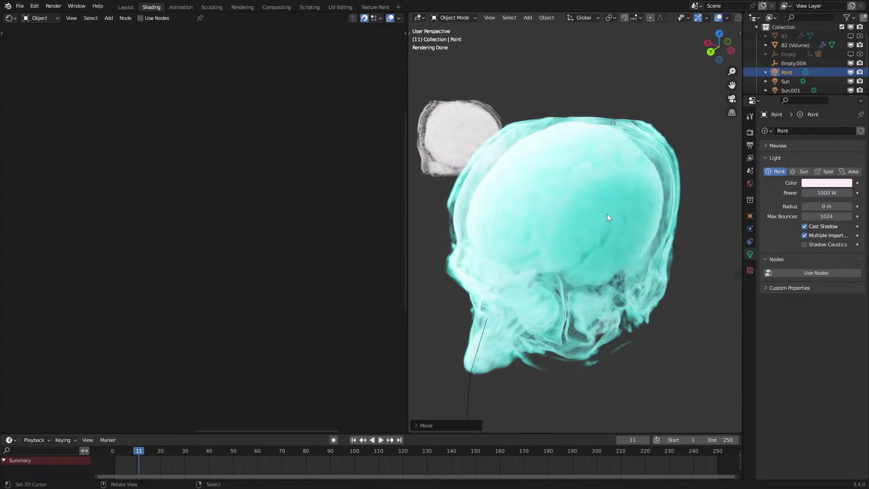
middle_click_drag(607, 214, 599, 203)
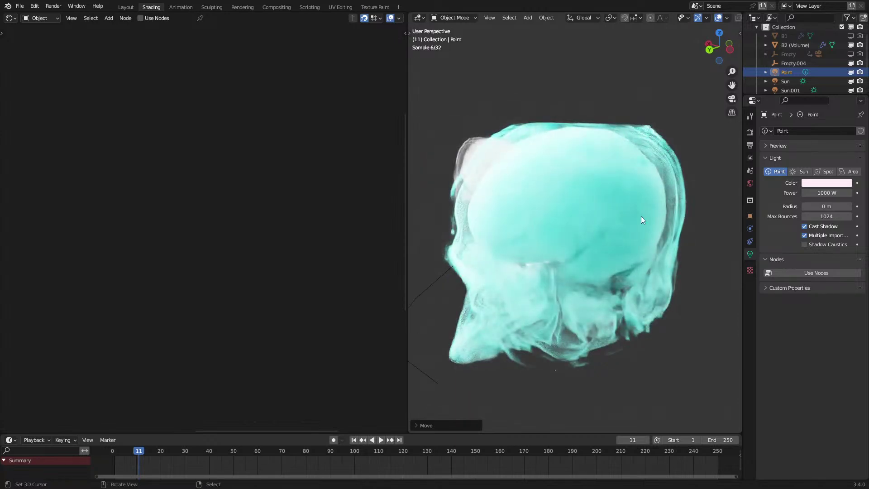
Select the head's volume cube and add a Volume Absorption node below the Principled Volume in its material.
left_click(641, 216)
scroll(250, 252, "down", 6)
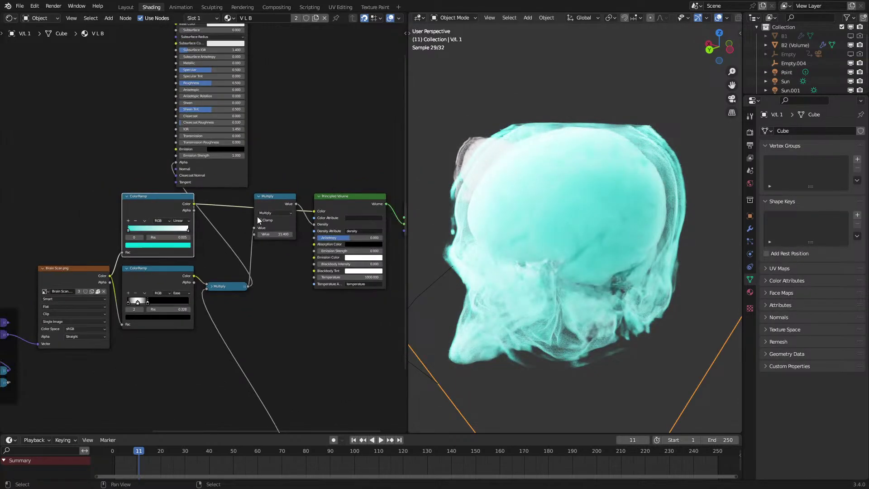
scroll(309, 216, "up", 5)
middle_click_drag(309, 217, 245, 205)
key("shift+a")
mouse_move(206, 236)
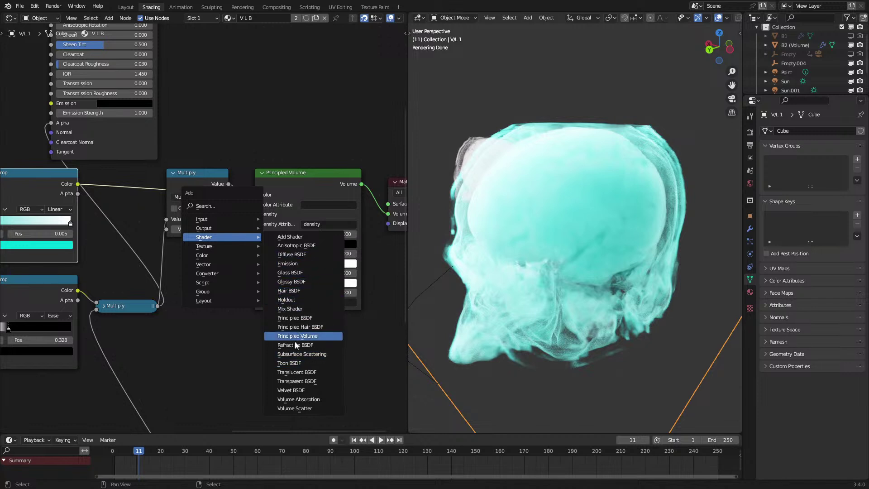
left_click(304, 400)
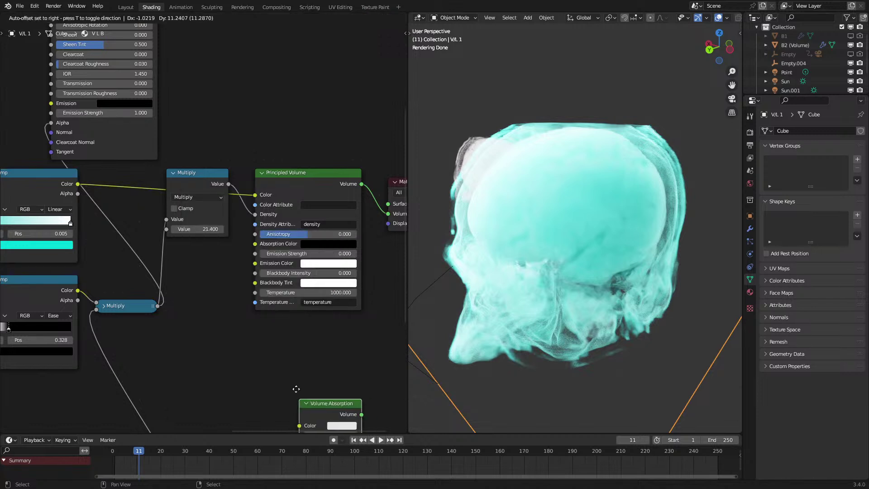
left_click(274, 347)
Connect the Multiply value to the Volume Absorption density and route that node to the material's volume output.
scroll(256, 281, "down", 2)
left_click_drag(227, 189, 263, 360)
left_click(276, 336, "ctrl+shift")
Try a saturated green, then a pale blue as the Volume Absorption colour, and inspect the head from different angles.
middle_click_drag(466, 312, 482, 293)
left_click(301, 351)
left_click_drag(352, 254, 352, 243)
mouse_move(317, 267)
left_mouse_down()
mouse_move(324, 243)
mouse_move(308, 252)
left_mouse_up()
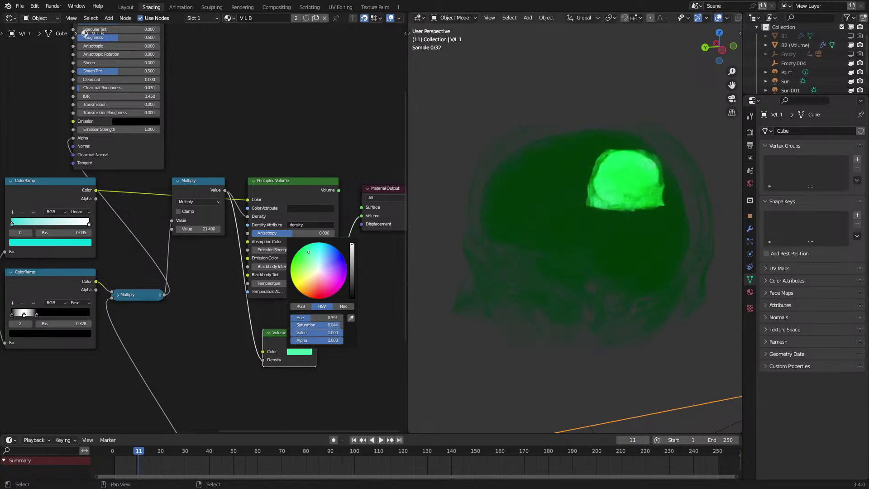
middle_click_drag(537, 251, 449, 318)
left_click(305, 351)
mouse_move(319, 276)
left_mouse_down()
mouse_move(310, 297)
mouse_move(310, 276)
mouse_move(322, 267)
left_mouse_up()
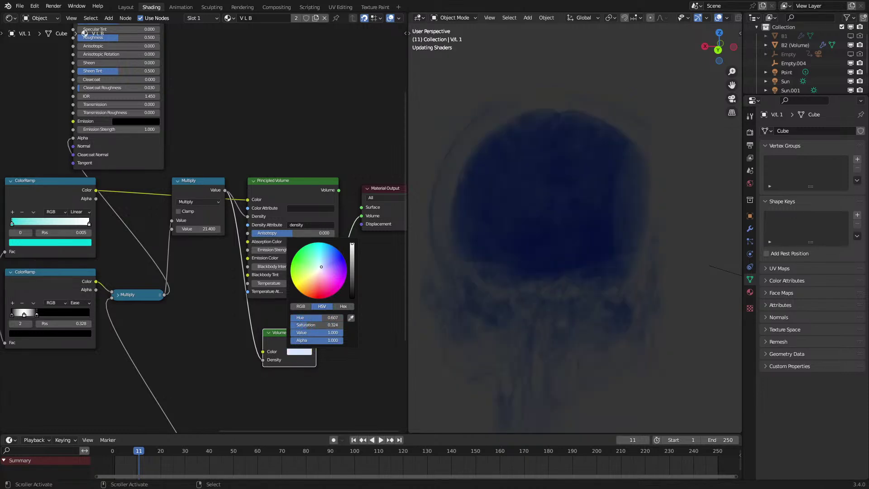
middle_click_drag(559, 273, 621, 270)
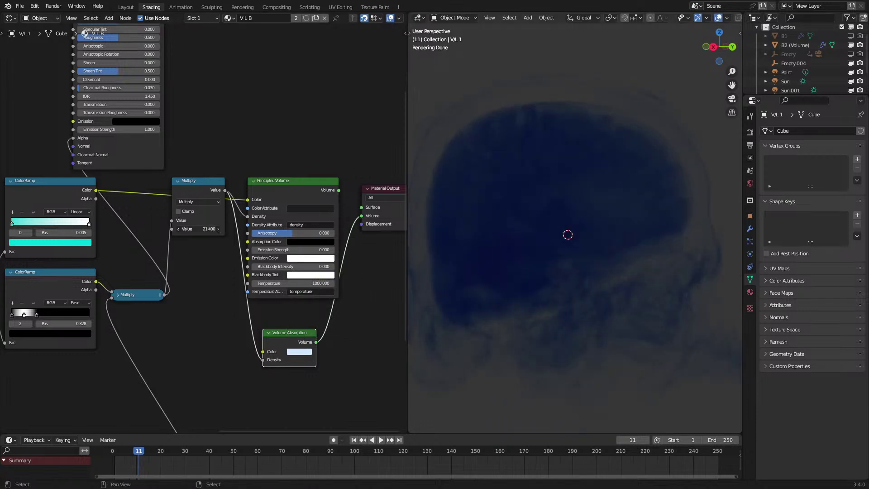
left_click_drag(198, 229, 191, 229)
scroll(599, 230, "down", 3)
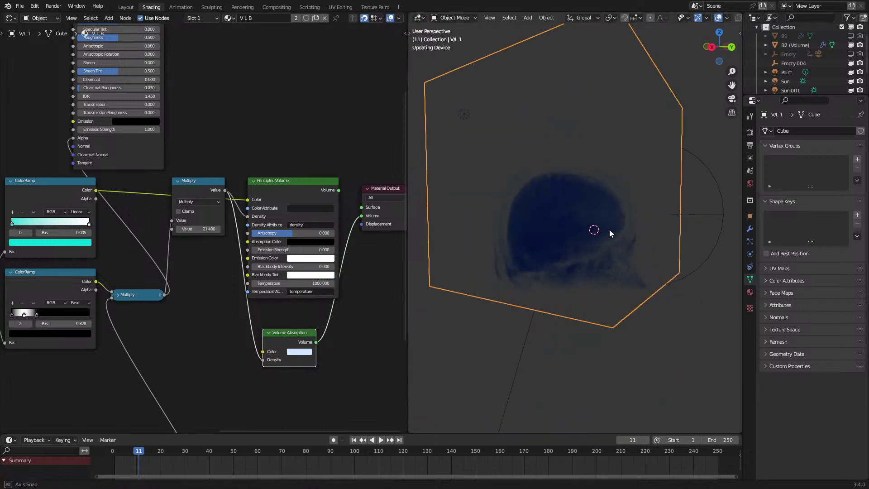
Add a Volume Scatter node with the Multiply value as its density and route it to the material's volume output.
key("shift+a")
mouse_move(215, 317)
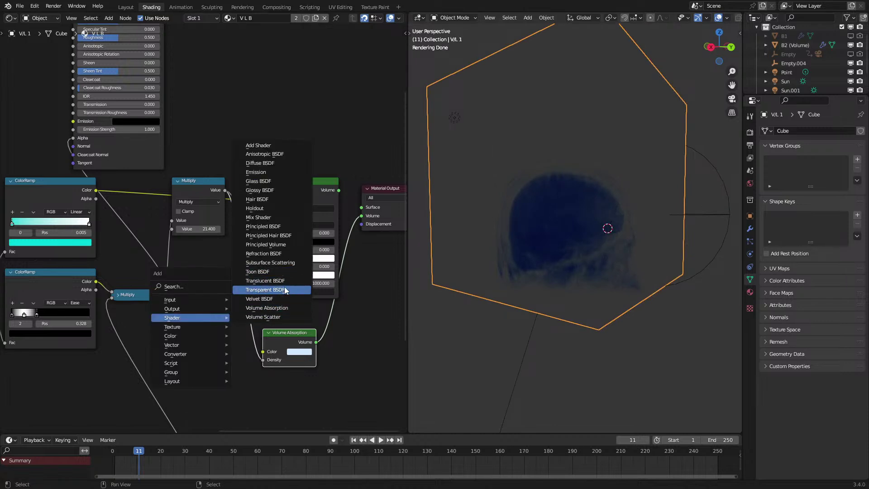
left_click(284, 316)
left_click(276, 372)
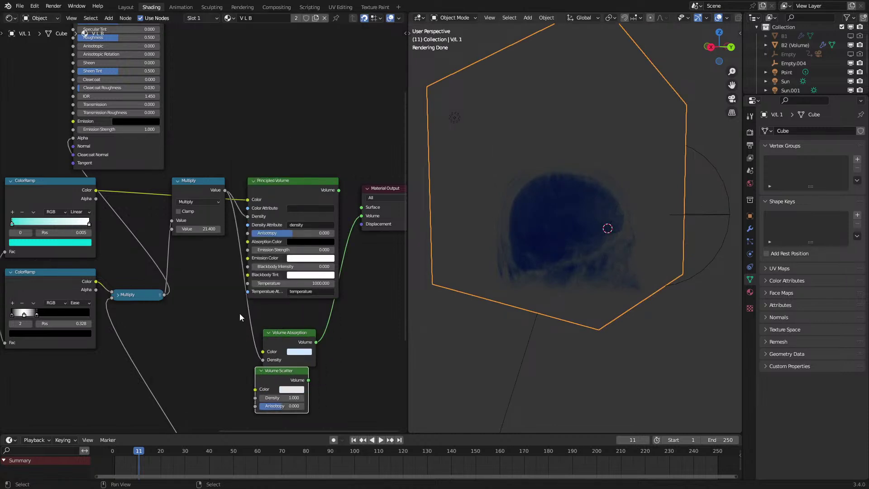
left_click_drag(256, 391, 255, 392)
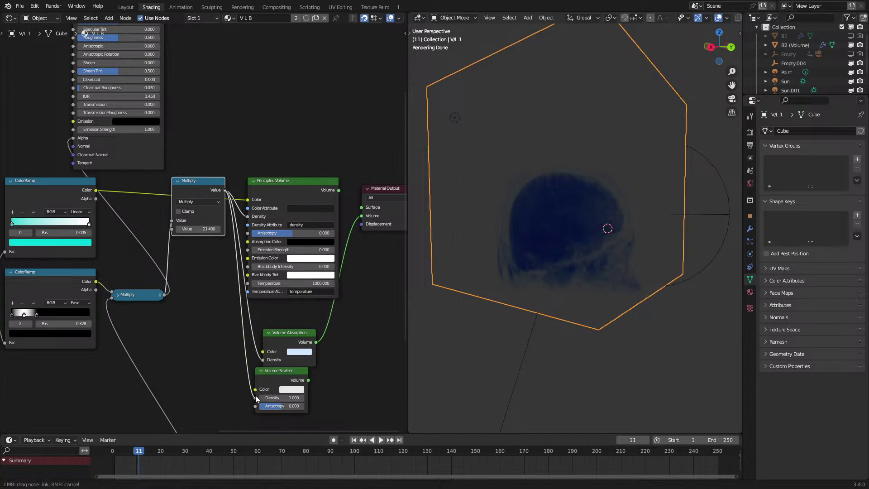
left_click(287, 373, "ctrl+shift")
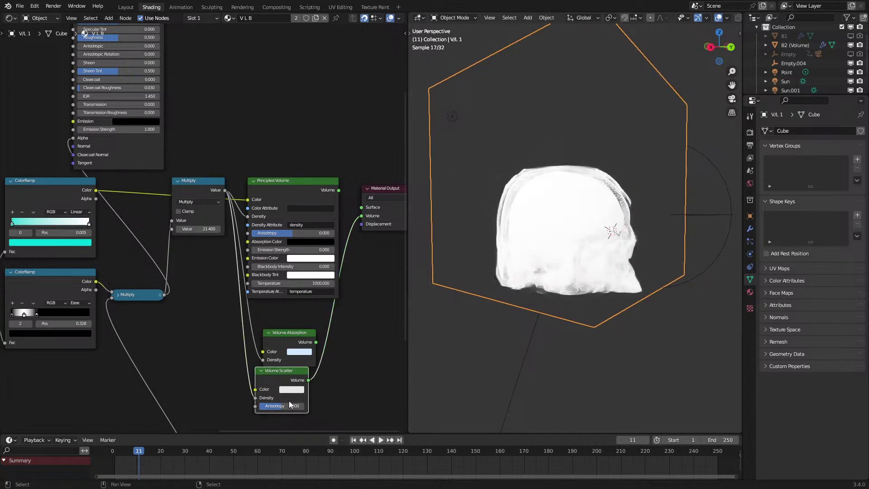
Darken the Volume Scatter colour to a value of 0.035, inspect the head from several angles, then darken it further to near black.
left_click(293, 394)
scroll(297, 319, "down", 10)
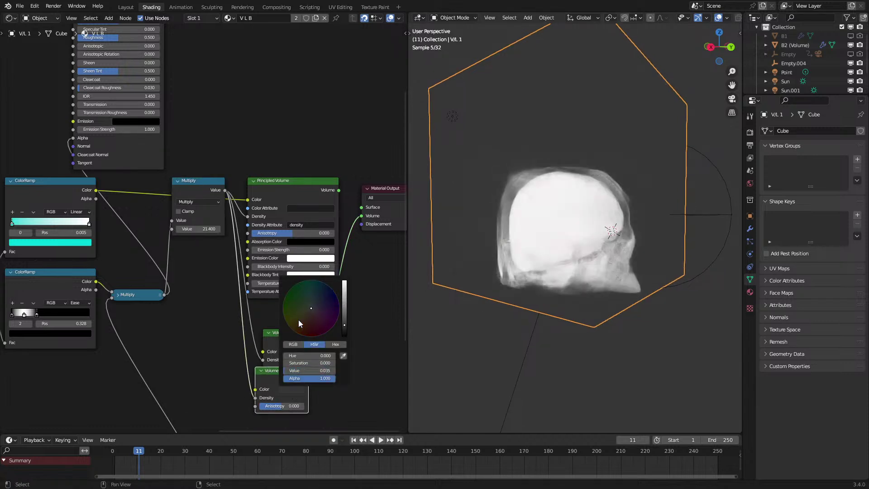
scroll(489, 253, "up", 4)
middle_click_drag(490, 254, 719, 254)
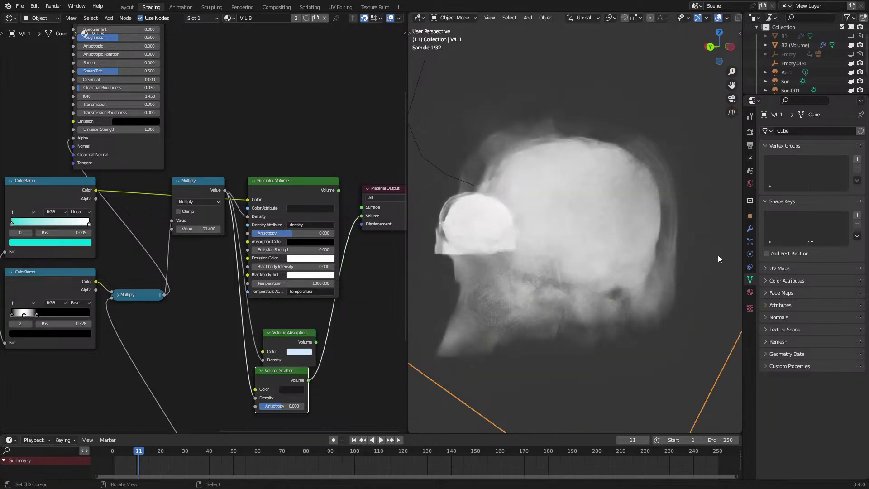
middle_click_drag(581, 277, 560, 319)
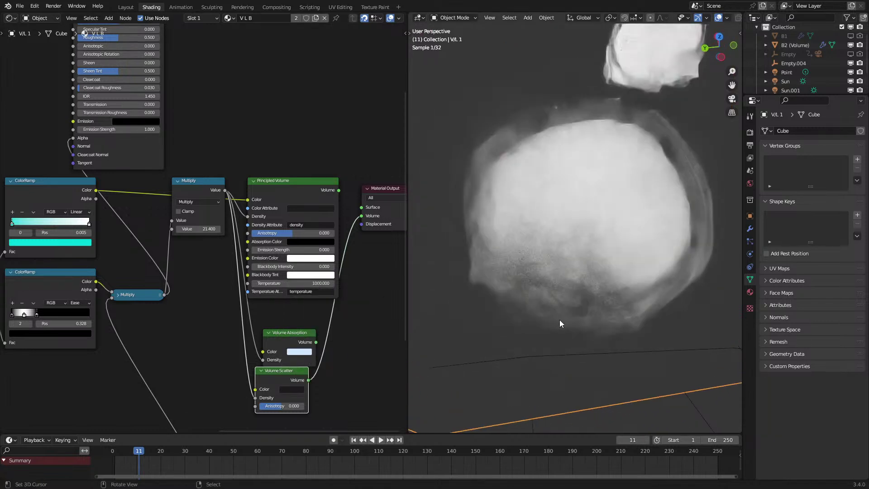
left_click(292, 389)
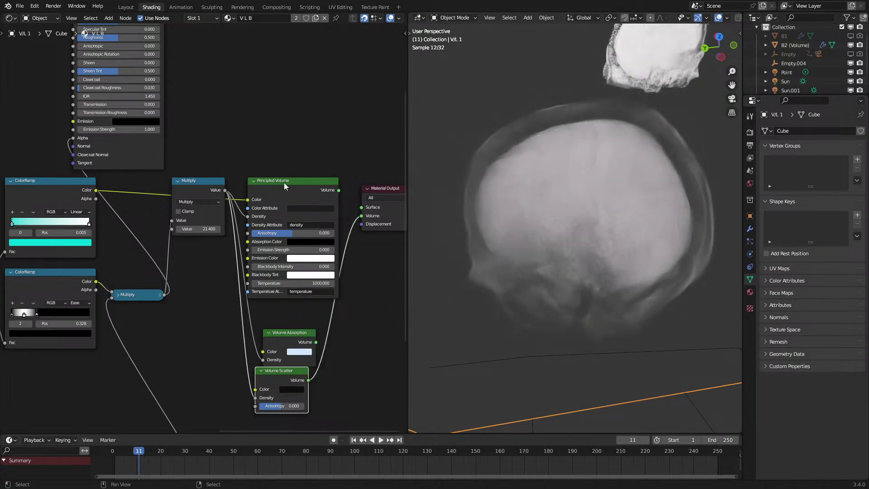
Reconnect the Principled Volume to the material output and delete the Volume Absorption and Volume Scatter nodes.
left_click(281, 181, "ctrl+shift")
left_click_drag(249, 331, 317, 387)
key("Delete")
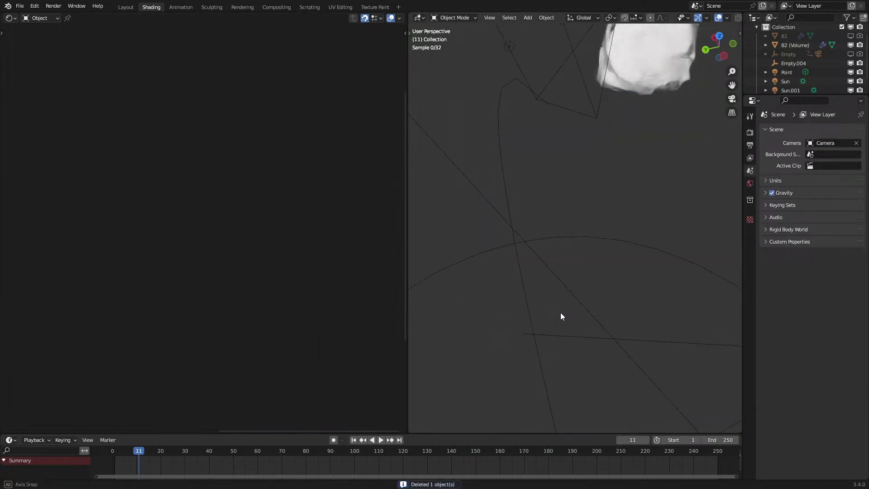
key("ctrl+z")
key("Delete")
middle_click_drag(500, 253, 557, 341)
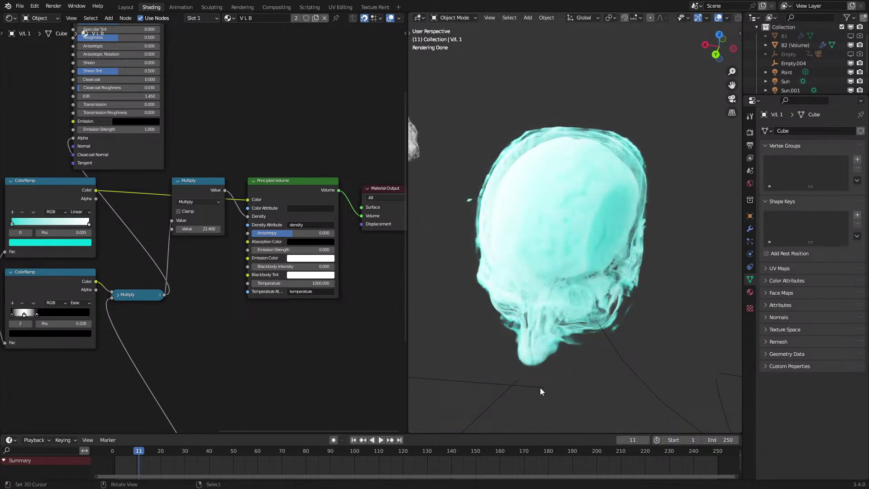
Move the Empty.004 sphere so that its cut exposes a cross-section of the brain inside the head.
middle_click_drag(539, 374, 536, 339)
left_click(674, 321)
middle_click_drag(686, 326, 703, 326)
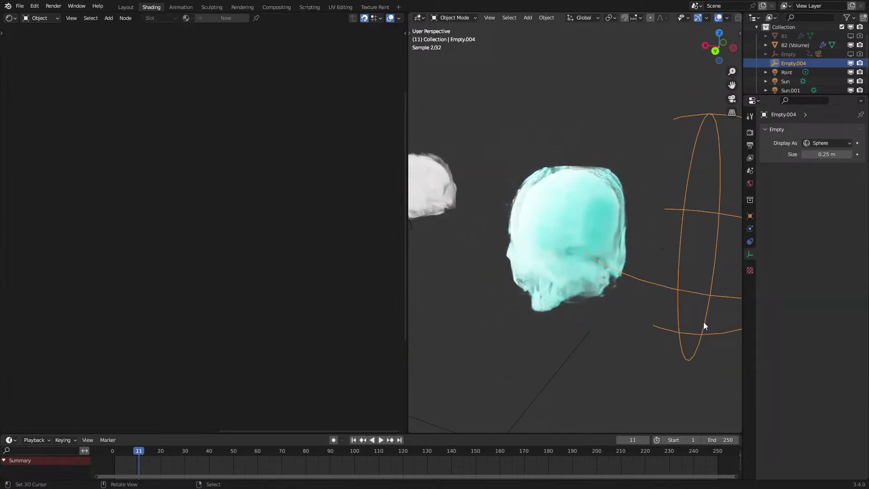
key("g")
left_click(531, 356)
middle_click_drag(531, 334, 607, 271)
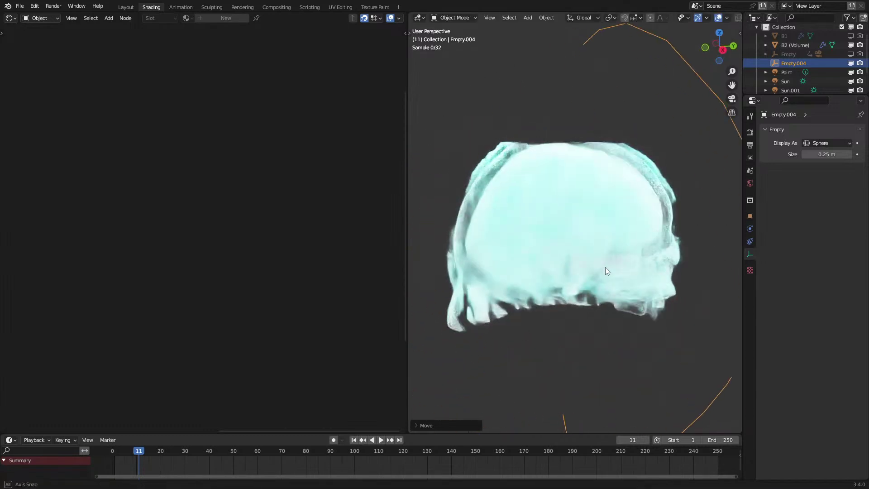
Select the volume cube and recolour the first stop of the upper ColorRamp to a saturated bright green.
left_click(607, 271)
scroll(129, 259, "up", 3)
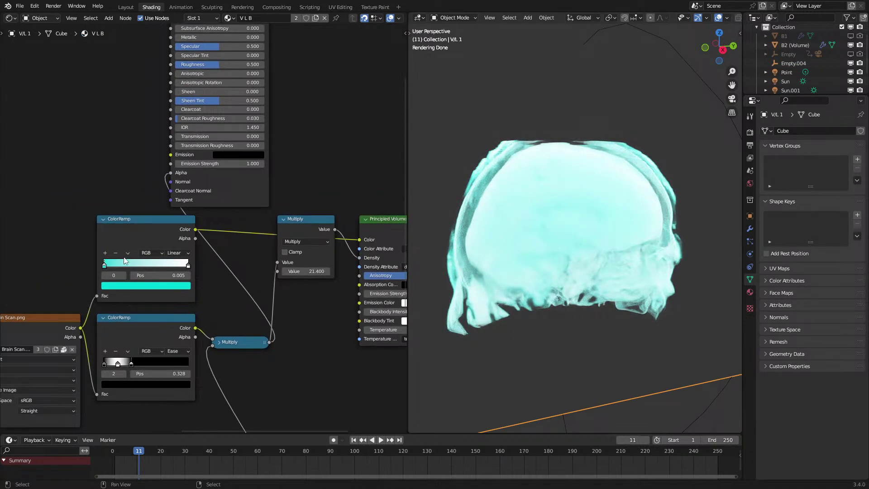
left_click_drag(132, 265, 163, 268)
left_click(165, 284)
left_click(133, 211)
mouse_move(132, 211)
left_mouse_down()
mouse_move(129, 227)
mouse_move(136, 218)
mouse_move(107, 210)
left_mouse_up()
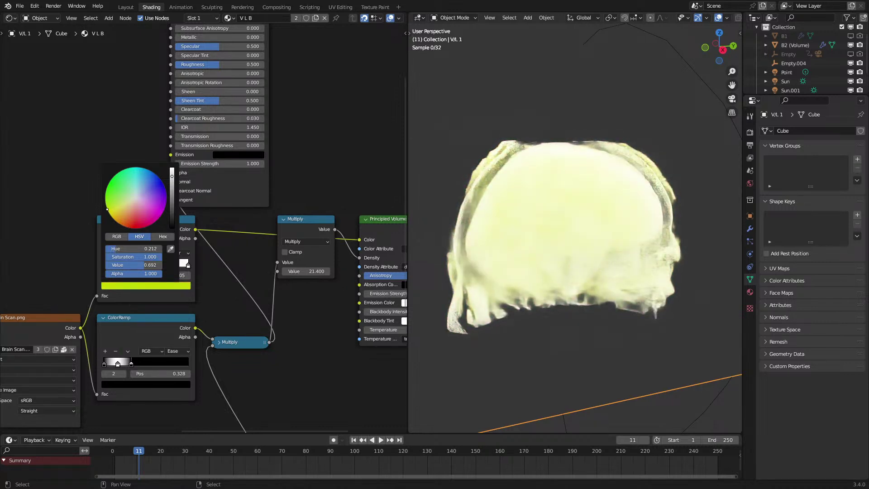
middle_click_drag(555, 282, 559, 282)
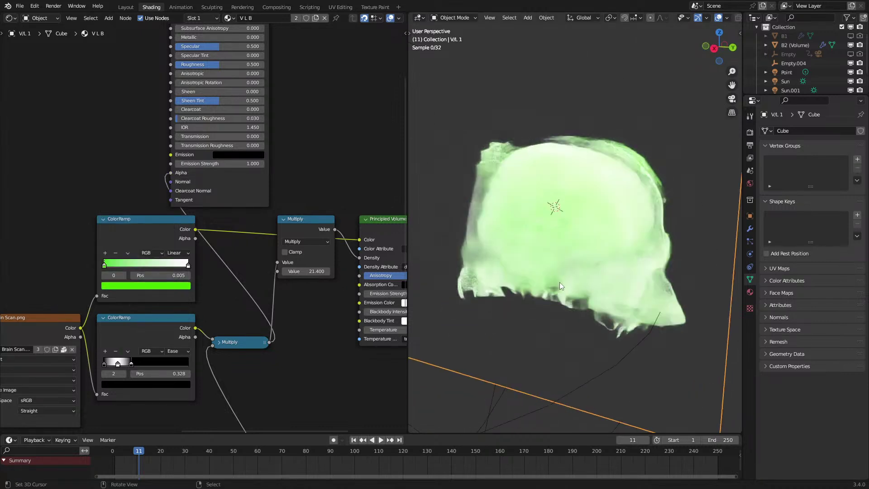
Set the Multiply value feeding the volume density to 50 and inspect the brain cross-section up close.
scroll(541, 239, "up", 4)
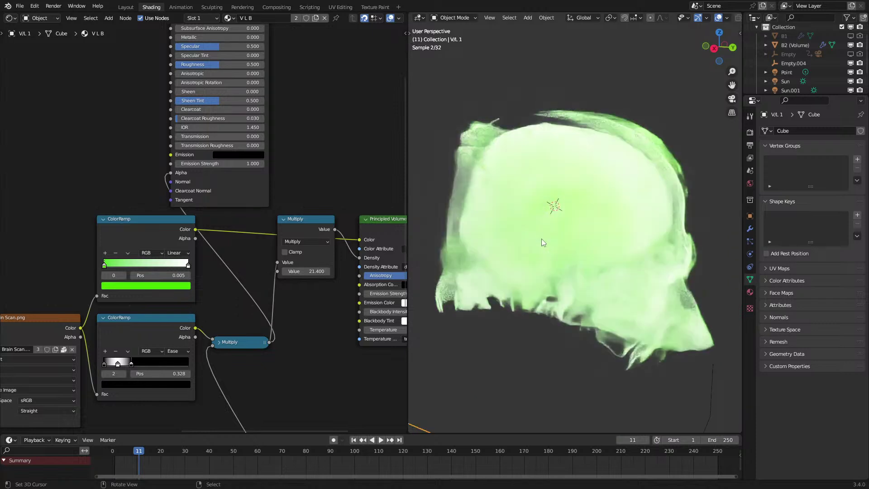
middle_click_drag(541, 238, 555, 261)
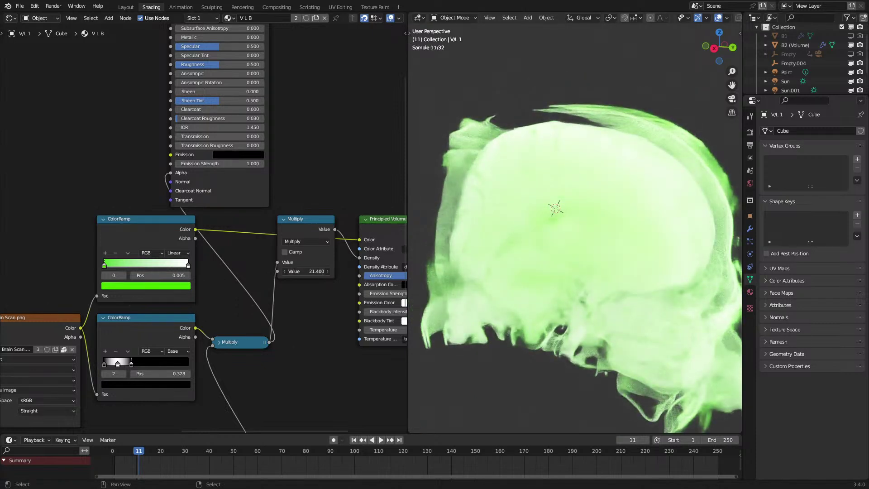
middle_click_drag(647, 285, 674, 278)
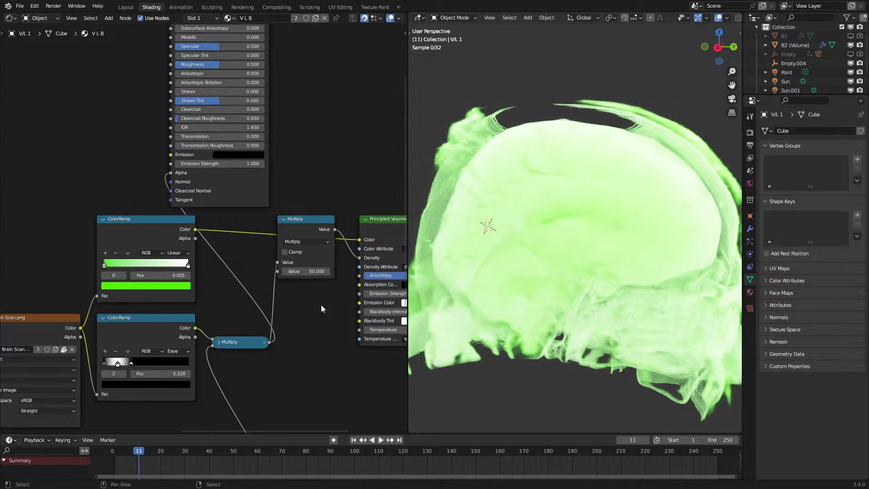
Select the Point light and move it slightly along the global Z axis.
left_click(786, 79)
left_click(788, 74)
key("g")
key("z")
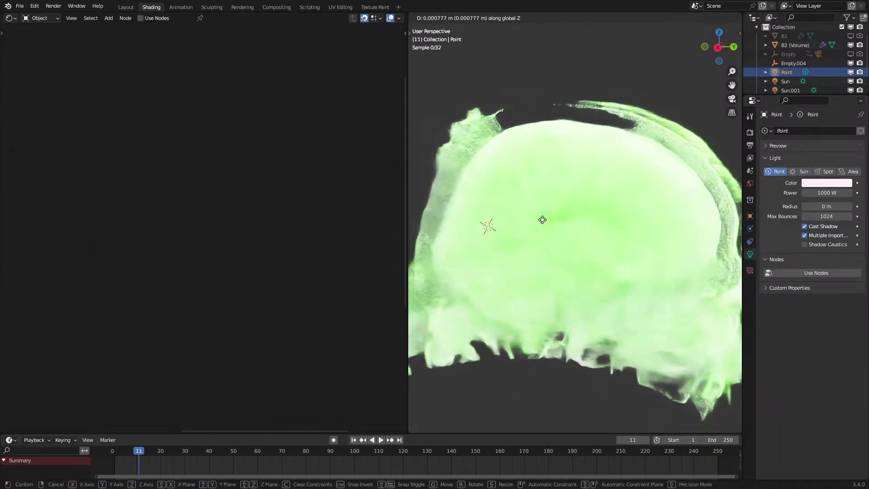
left_click(553, 208)
Reposition the Point light freely from a rotated view and inspect the lighting on the brain's cut face.
scroll(561, 226, "down", 5)
middle_click_drag(563, 229, 609, 229)
key("g")
left_click(579, 190)
scroll(599, 231, "up", 6)
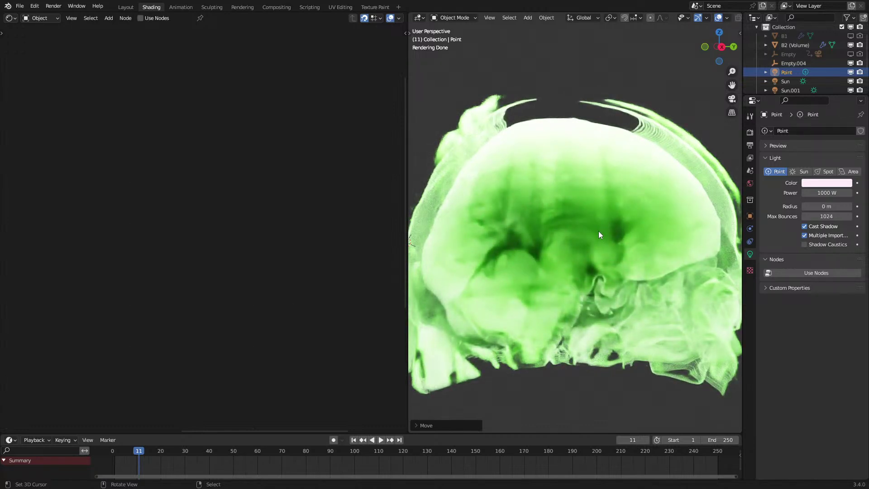
scroll(584, 233, "down", 6)
middle_click_drag(565, 221, 582, 239)
scroll(582, 237, "up", 4)
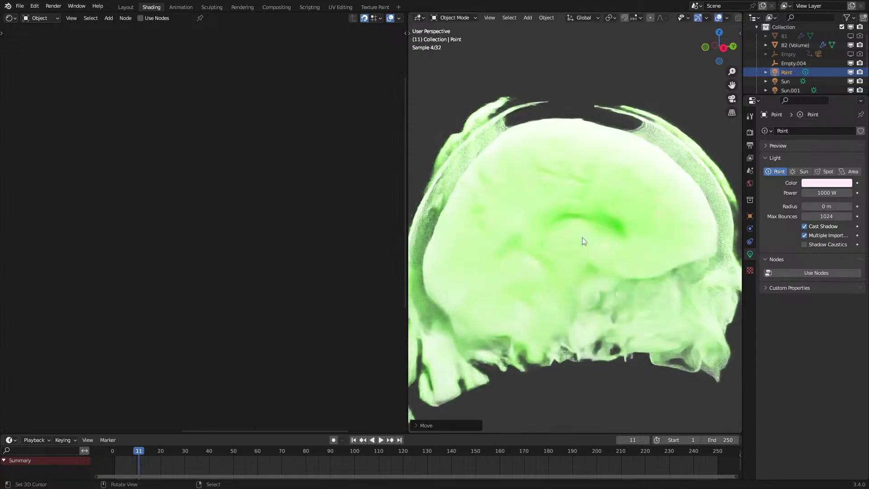
Set the Point light's power to 500 W and inspect the head from several angles.
double_click(833, 193)
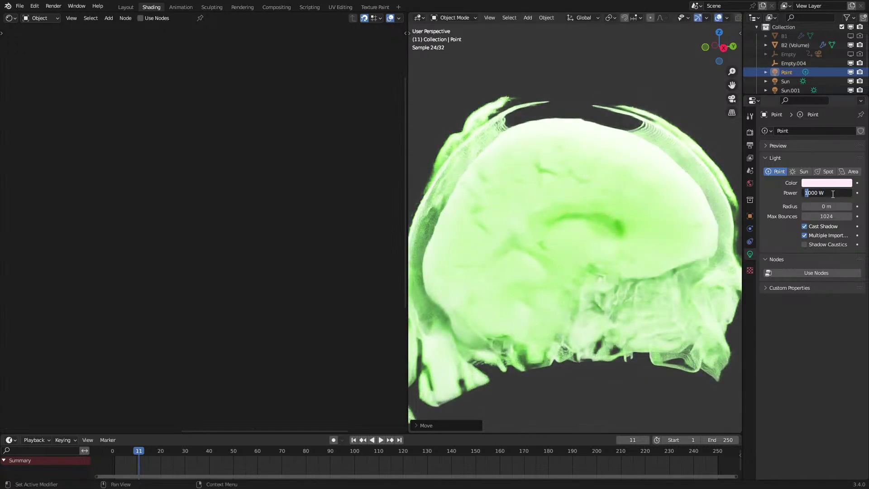
type("500")
key("Return")
mouse_move(554, 233)
middle_mouse_down()
mouse_move(525, 238)
mouse_move(556, 227)
middle_mouse_up()
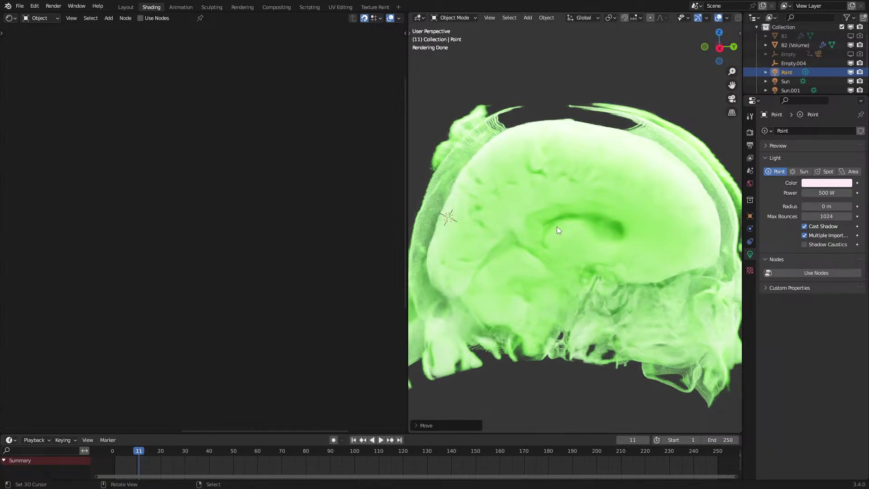
middle_click_drag(548, 276, 514, 281, "shift")
scroll(575, 256, "down", 5)
Switch the render engine from Cycles to Eevee and view the cut side of the head.
left_click(749, 135)
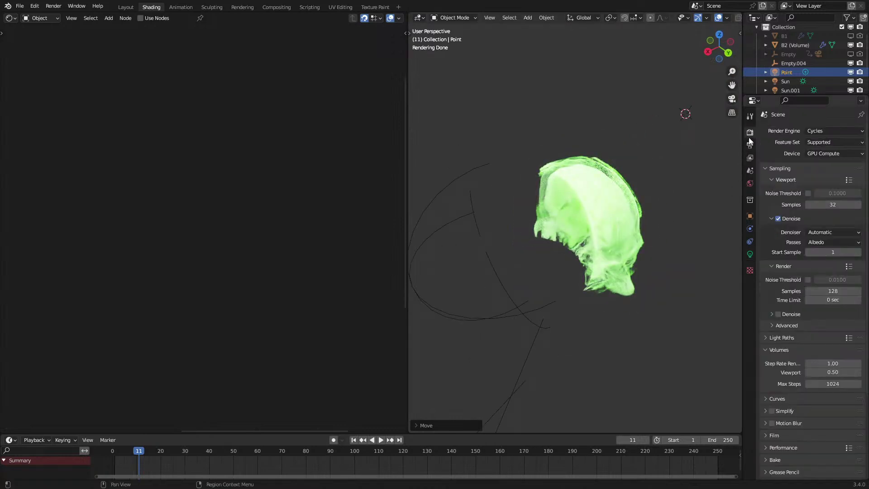
left_click(809, 130)
left_click(819, 140)
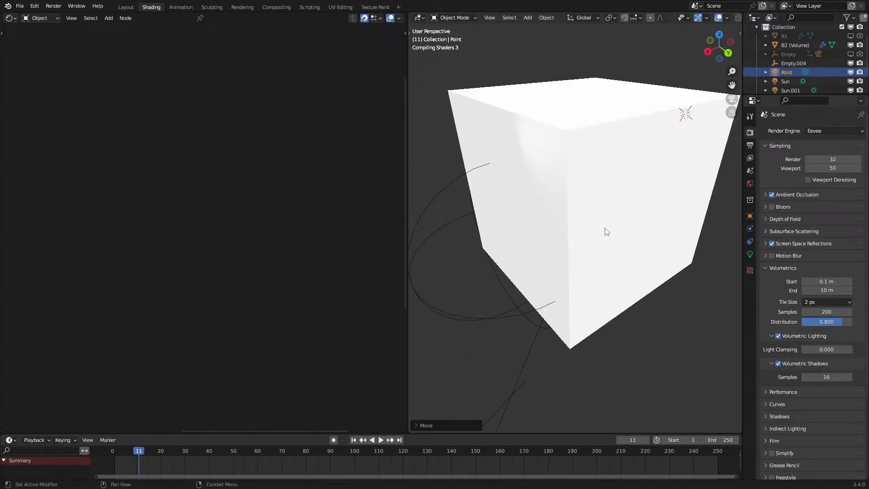
mouse_move(626, 225)
middle_mouse_down()
mouse_move(592, 223)
mouse_move(620, 219)
middle_mouse_up()
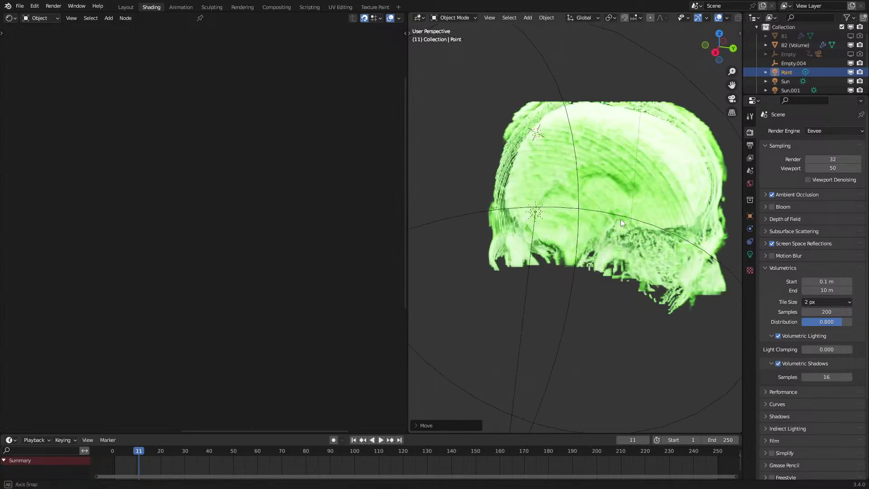
Hide the viewport overlays and set the Eevee viewport samples to 32.
left_click(718, 18)
mouse_move(621, 159)
middle_mouse_down()
mouse_move(647, 140)
mouse_move(634, 165)
middle_mouse_up()
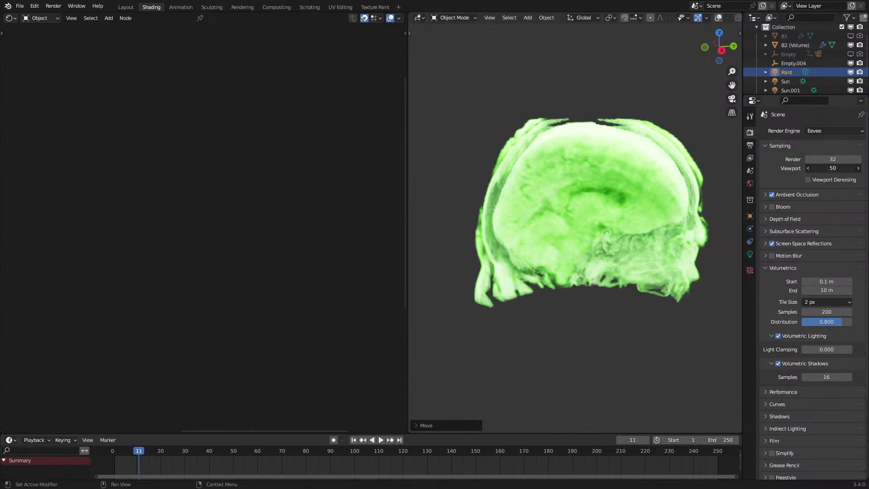
key("Return")
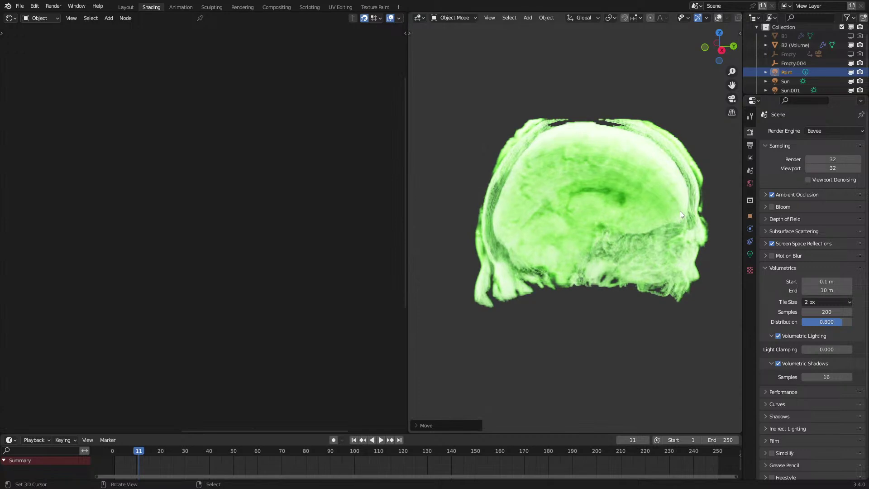
middle_click_drag(680, 211, 652, 200)
Select the volume cube, try density Multiply values of 180.5 and 5.9, and undo each change.
left_click(653, 199)
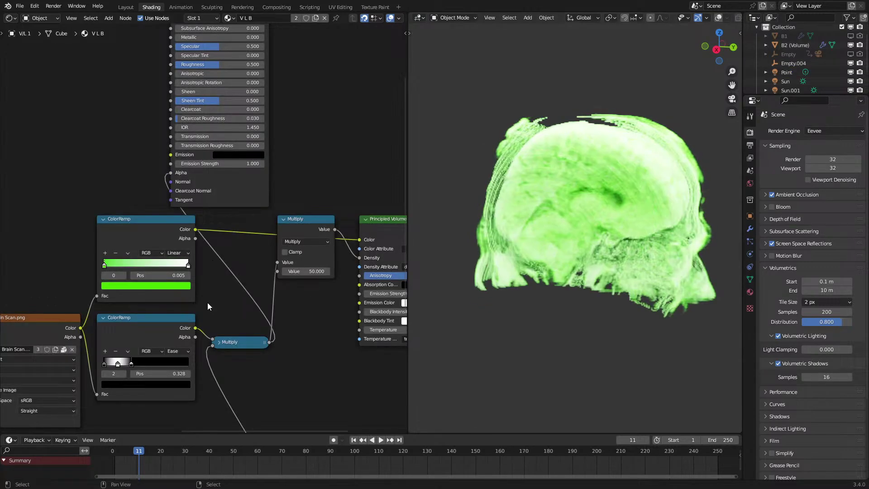
left_click_drag(302, 272, 328, 273)
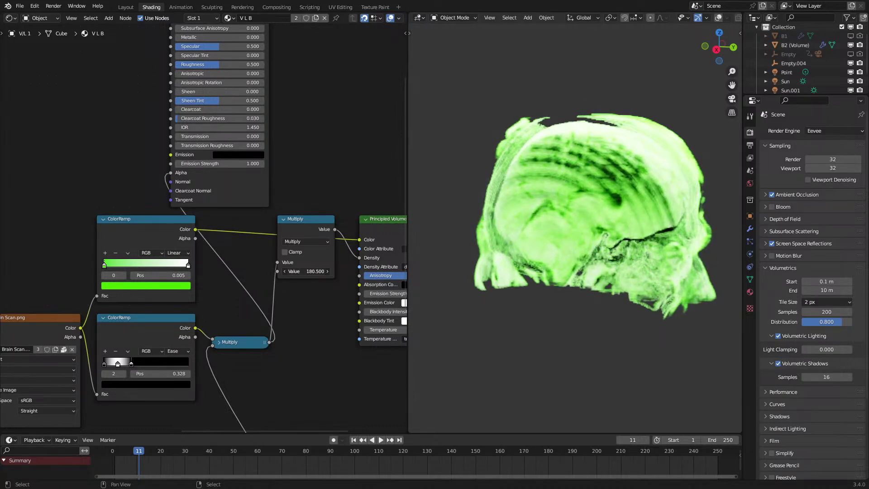
key("ctrl+z")
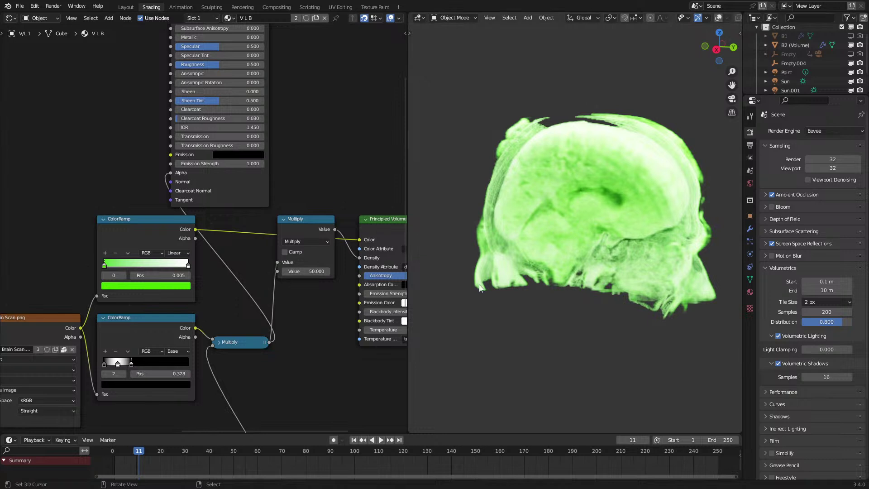
left_click_drag(309, 273, 293, 271)
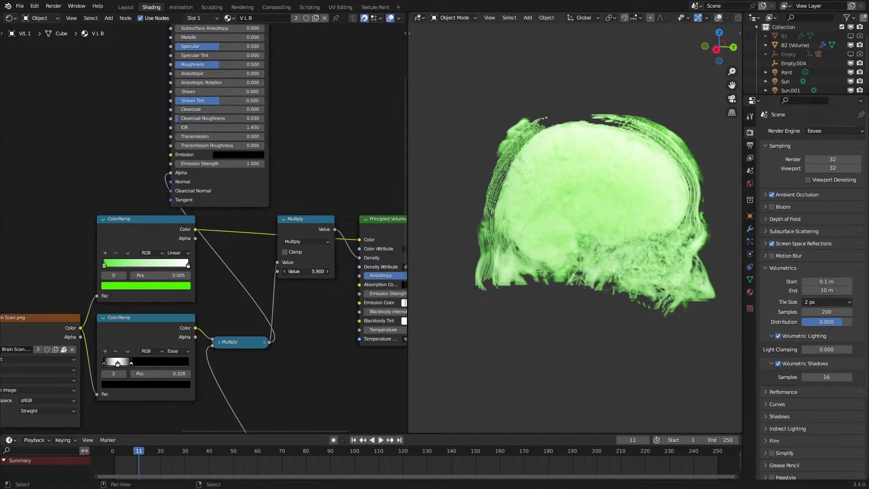
key("ctrl+z")
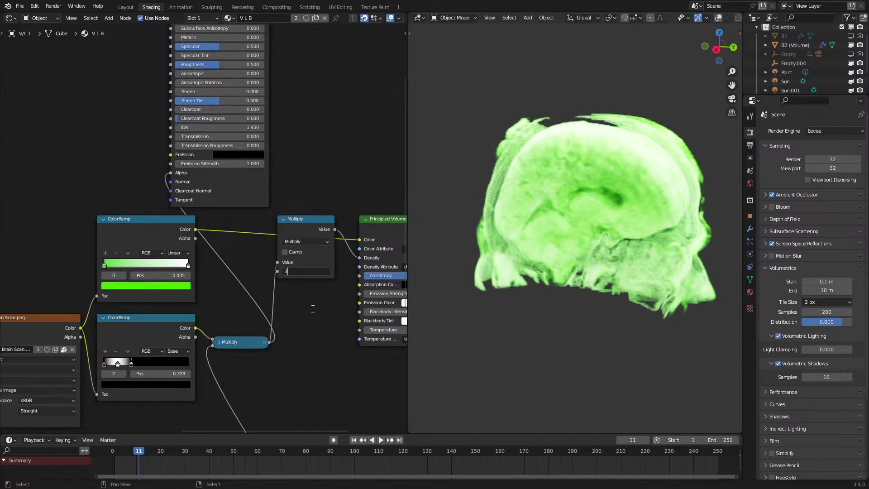
Set the density Multiply value to 35 and inspect the head from another angle.
type("5")
key("Return")
middle_click_drag(623, 260, 542, 218)
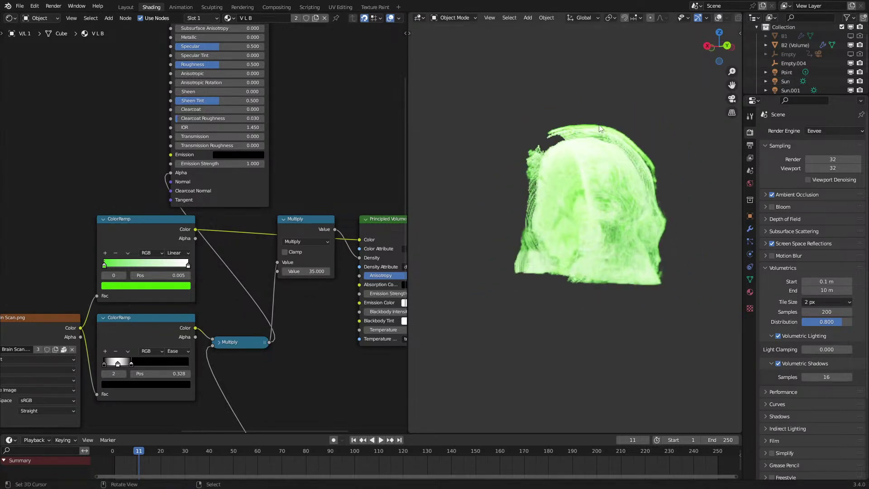
scroll(785, 68, "down", 2)
Try deleting the Point light, inspect the head without it, and undo the deletion.
left_click(785, 45)
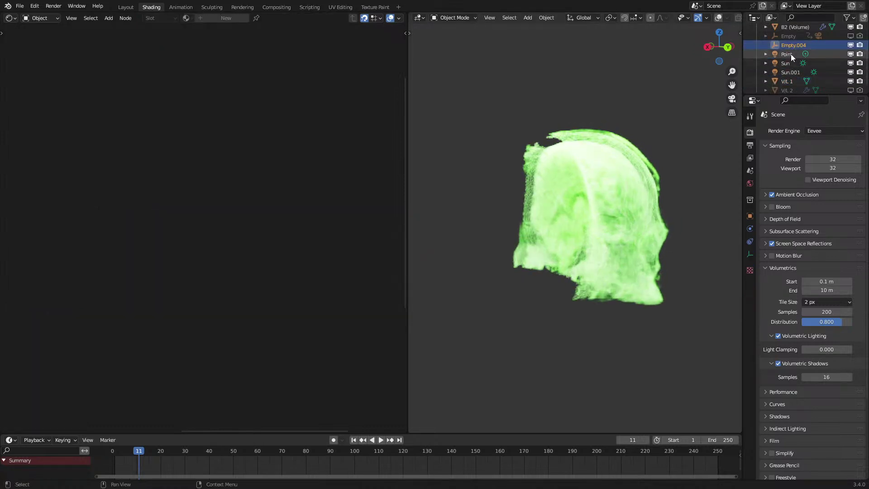
left_click(791, 53)
key("Delete")
middle_click_drag(682, 145, 690, 148)
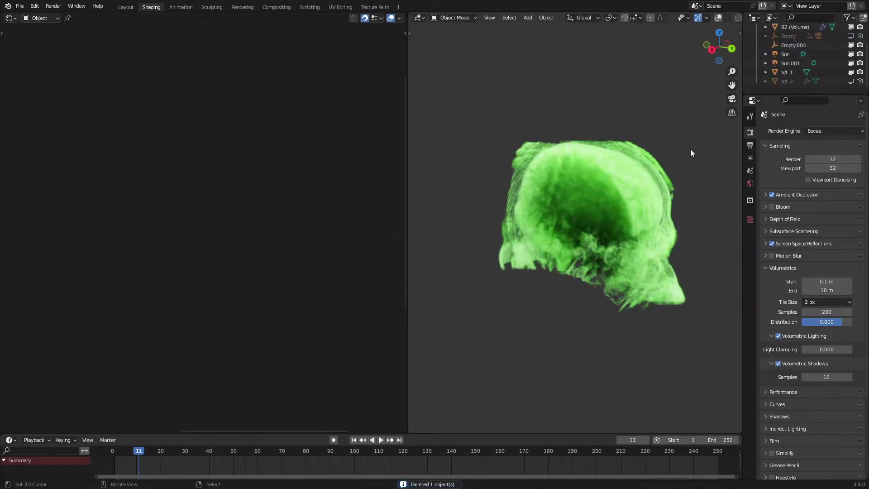
key("ctrl+z")
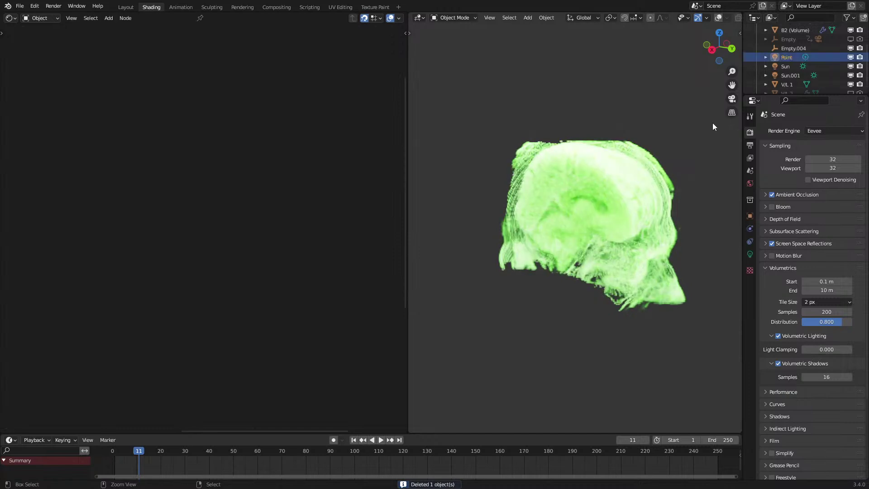
Move Empty.004 freely and along the Z axis to shift the cut through the head.
left_click(793, 48)
key("g")
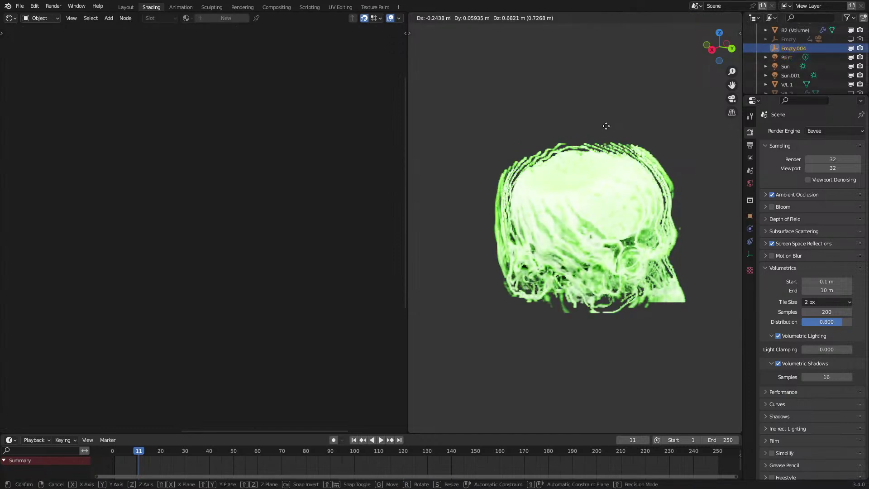
left_click(599, 177)
key("g")
key("z")
left_click(607, 199)
Move Empty.004 two more times from rotated views to refine where it slices the head.
middle_click_drag(606, 206, 599, 242)
key("g")
left_click(601, 340)
middle_click_drag(593, 308, 522, 233)
key("g")
left_click(541, 297)
middle_click_drag(542, 298, 566, 273)
On the cube's lower ColorRamp, delete the end black stop and place the white stop at position 1.000.
left_click(566, 272)
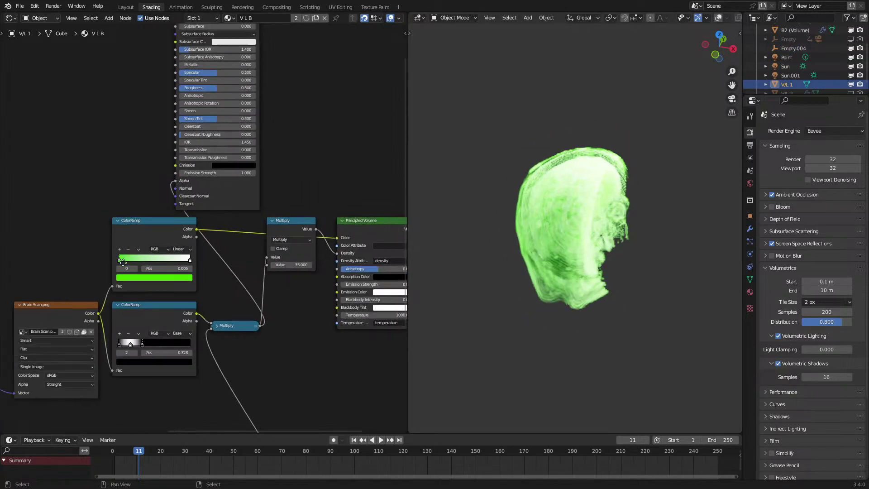
scroll(136, 317, "up", 2)
left_click_drag(145, 357, 217, 360)
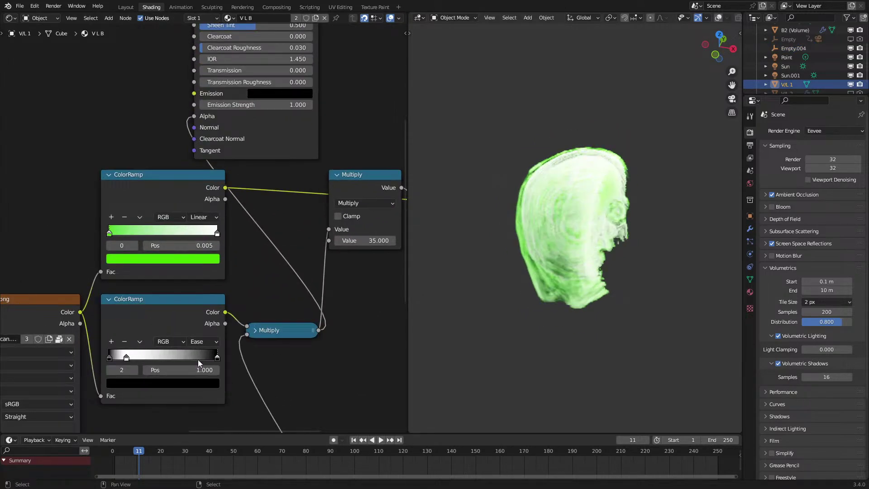
left_click_drag(127, 358, 208, 358)
left_click(217, 357)
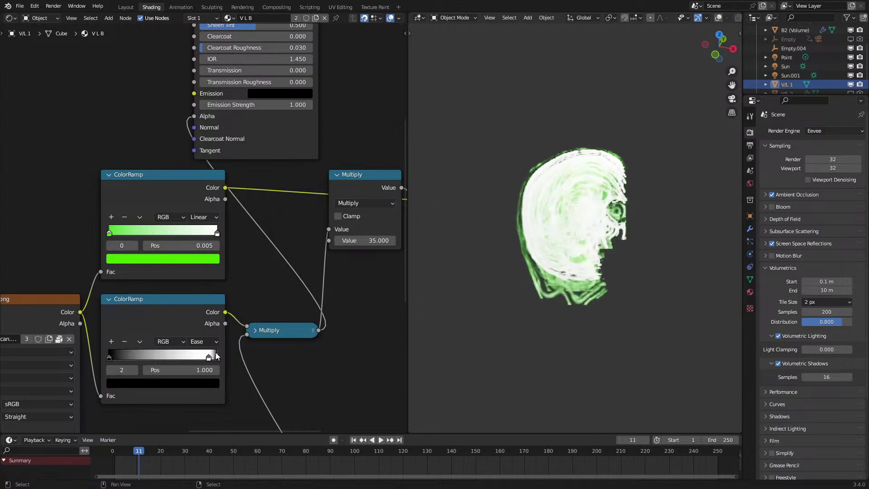
left_click(124, 342)
left_click_drag(209, 357, 224, 360)
middle_click_drag(583, 294, 482, 272)
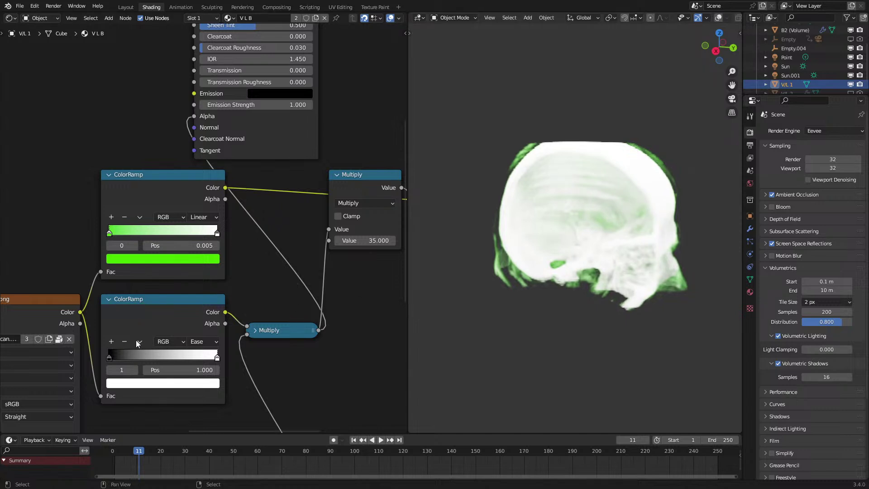
Try the upper ColorRamp's green stop at position 0.960 and inspect the skull from several angles.
left_click_drag(166, 235, 230, 227)
middle_click_drag(512, 259, 480, 253)
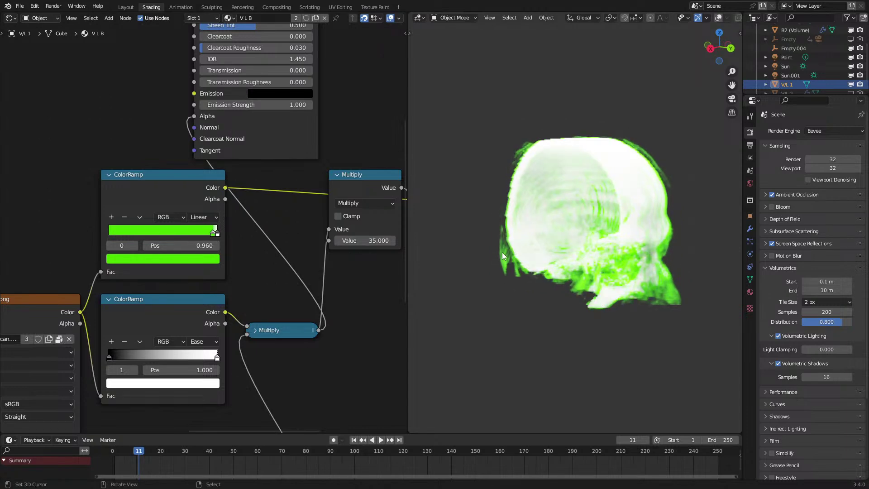
scroll(611, 265, "down", 3)
middle_click_drag(612, 261, 498, 254)
Set the upper ColorRamp's green stop to position 0.137 and inspect the skull from the other side.
left_click_drag(207, 234, 113, 242)
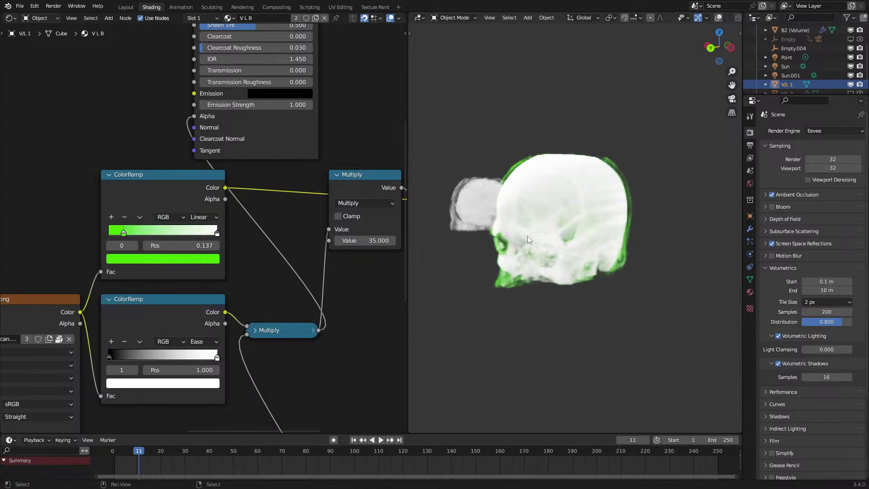
middle_click_drag(525, 236, 623, 227)
scroll(334, 231, "down", 4)
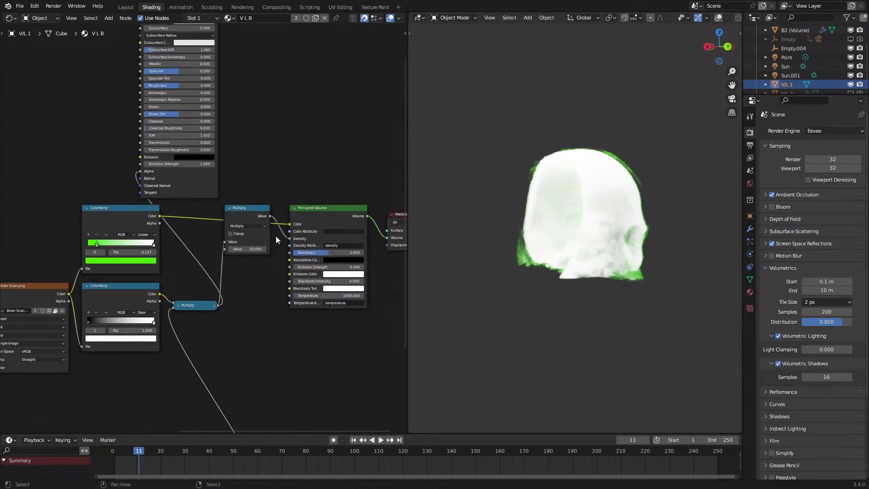
Set the Multiply node feeding the volume density to 10 and disconnect the upper ColorRamp from the Principled Volume colour.
left_click_drag(266, 249, 265, 248)
key("Return")
middle_click_drag(607, 236, 564, 242)
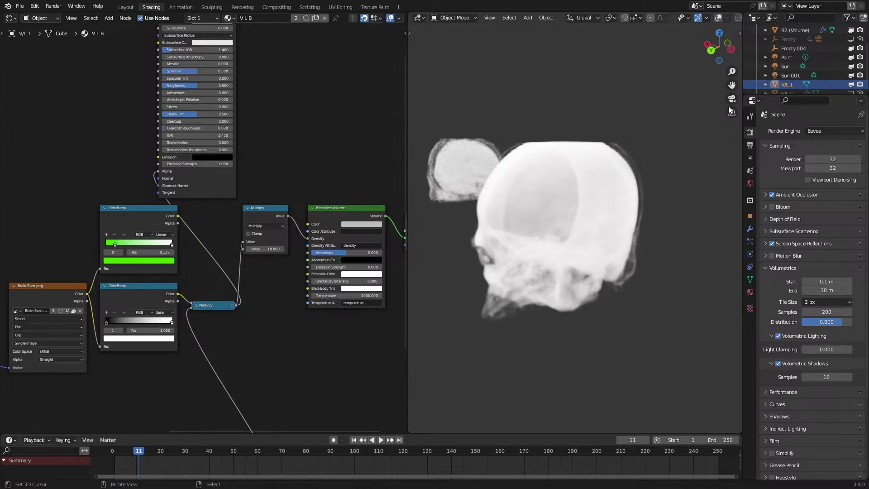
Select Empty.004 and move it to shift where it slices the head.
scroll(813, 59, "up", 1)
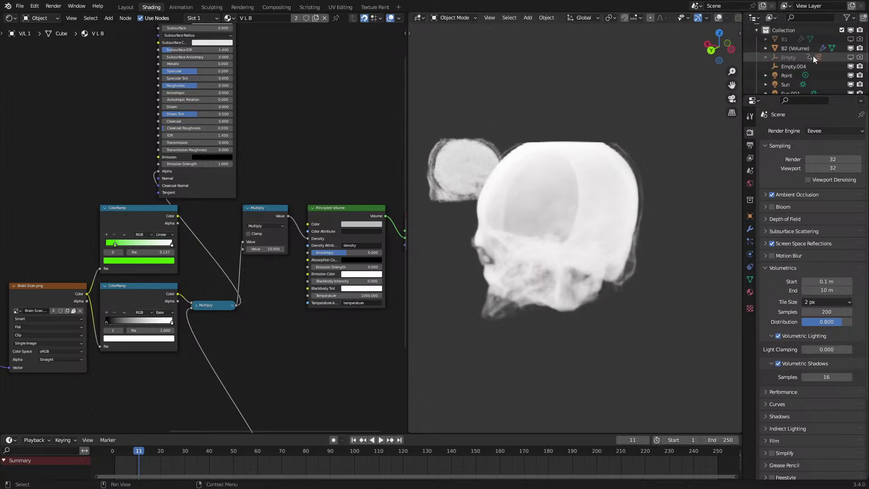
middle_click_drag(519, 155, 820, 19)
scroll(786, 58, "down", 1)
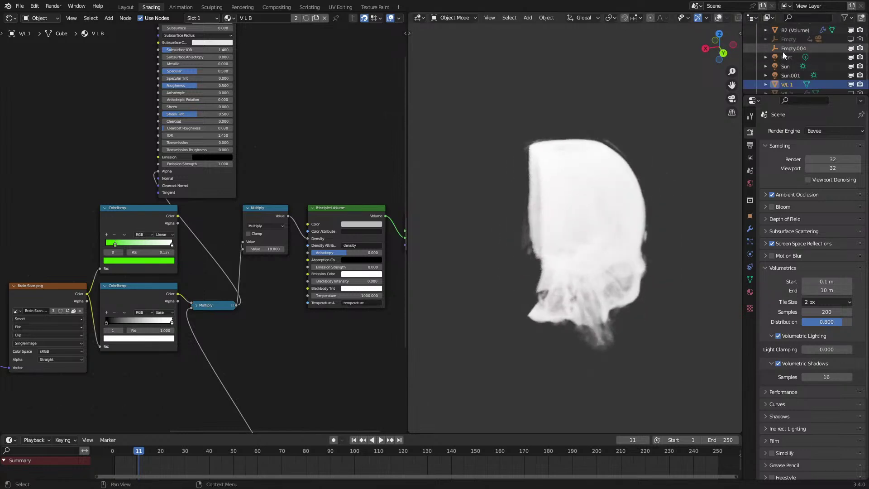
left_click(783, 48)
scroll(782, 49, "down", 1)
key("g")
left_click(581, 181)
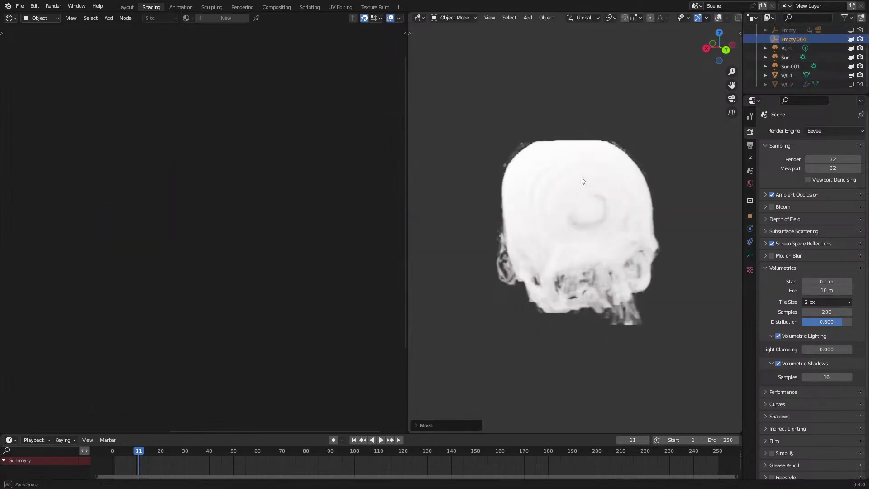
middle_click_drag(580, 178, 580, 177)
right_click(580, 176)
key("g")
right_click(647, 168)
key("r")
key("r")
right_click(677, 180)
Examine the sliced skull's surface and face from the front, the side and above.
middle_click_drag(677, 180, 658, 199)
scroll(657, 225, "up", 3)
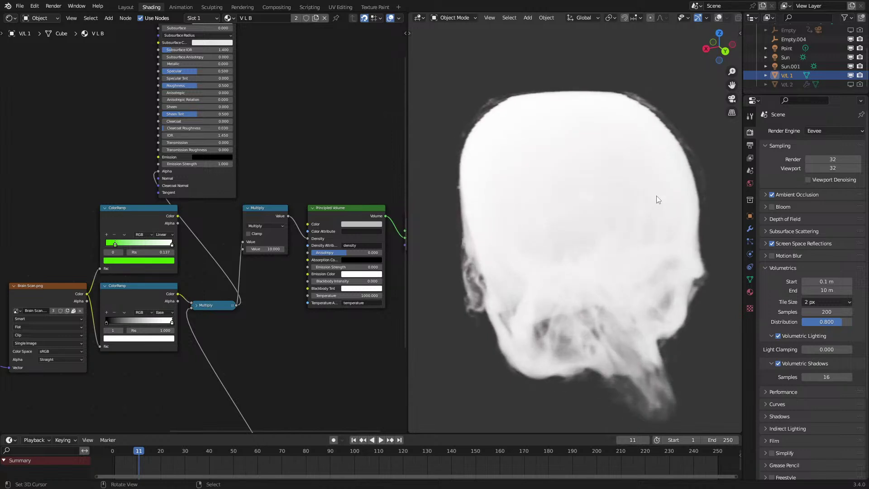
middle_click_drag(656, 206, 529, 221)
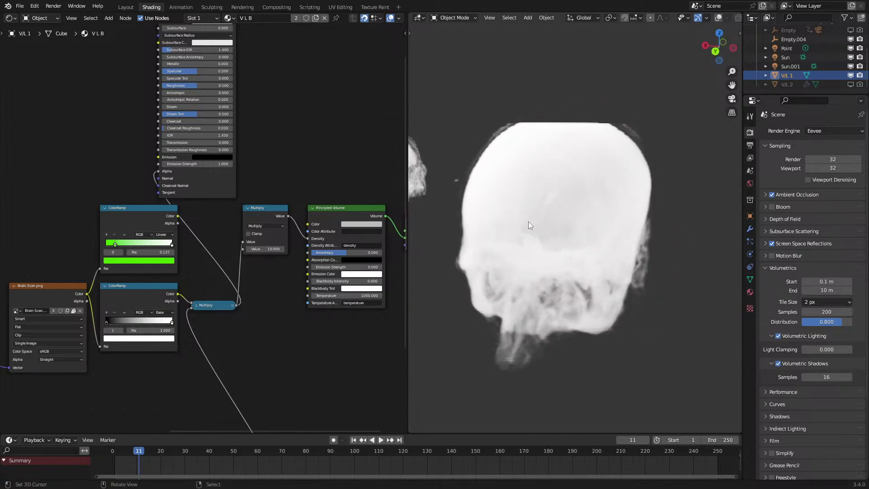
middle_click_drag(582, 223, 599, 219)
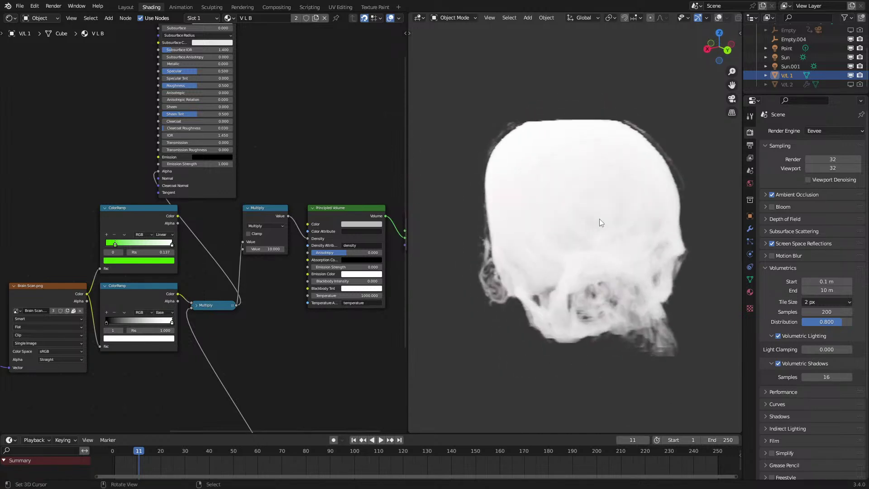
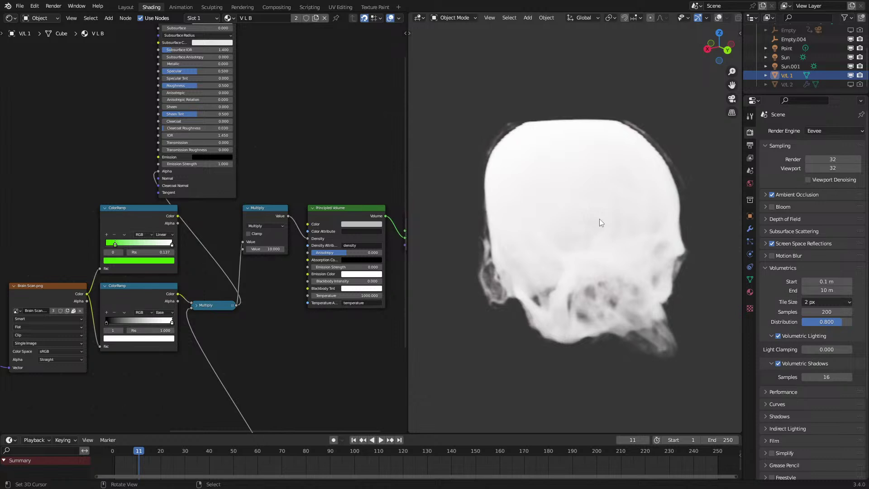
mouse_move(531, 225)
middle_mouse_down()
mouse_move(537, 194)
mouse_move(534, 227)
middle_mouse_up()
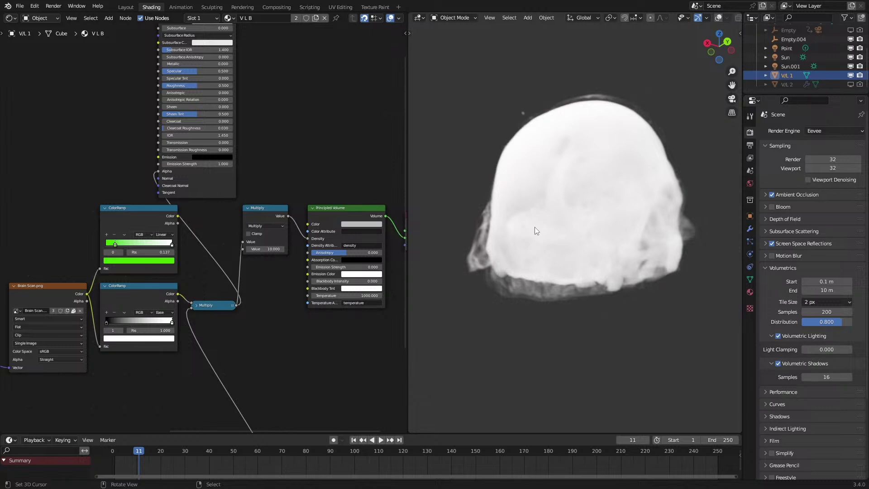
middle_click_drag(534, 227, 594, 268)
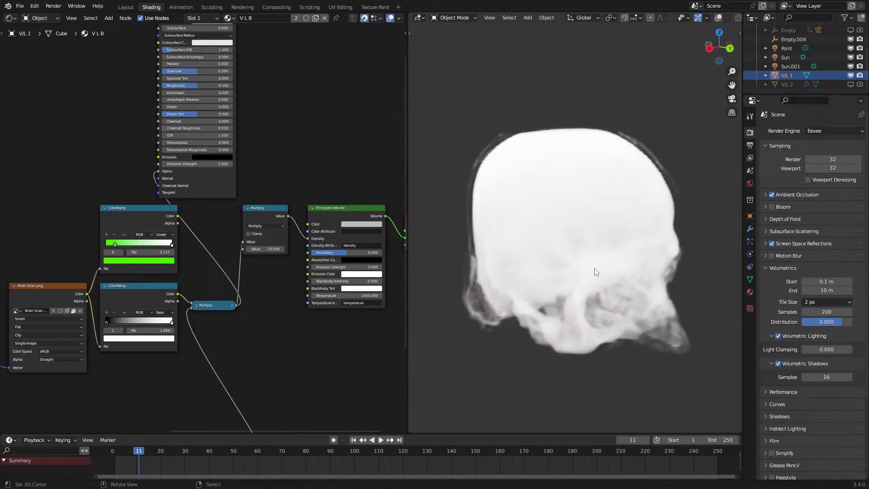
middle_click_drag(624, 304, 602, 271, "shift")
Try density Multiply values of 5 and 15 on the cube's material, checking the skull from the side and front.
scroll(241, 283, "up", 2)
double_click(288, 256)
type("5")
key("Return")
double_click(287, 256)
type("15")
key("Return")
middle_click_drag(494, 257, 529, 237)
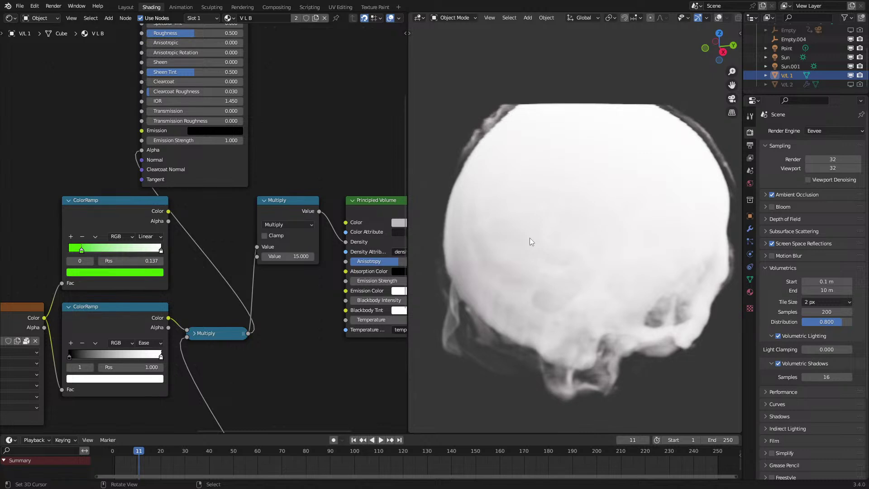
middle_click_drag(529, 237, 627, 229)
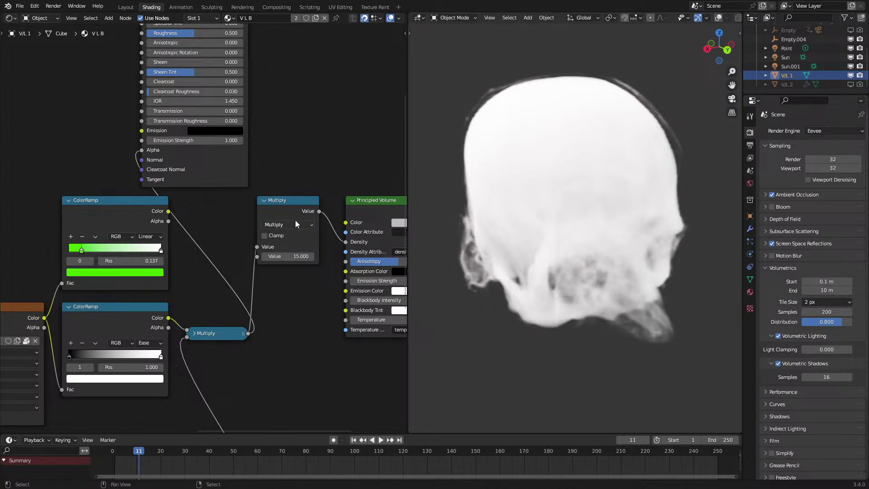
Shift the texture, ColorRamp and mask nodes up, and park the Principled BSDF above the Principled Volume with its Alpha disconnected.
scroll(271, 199, "down", 6)
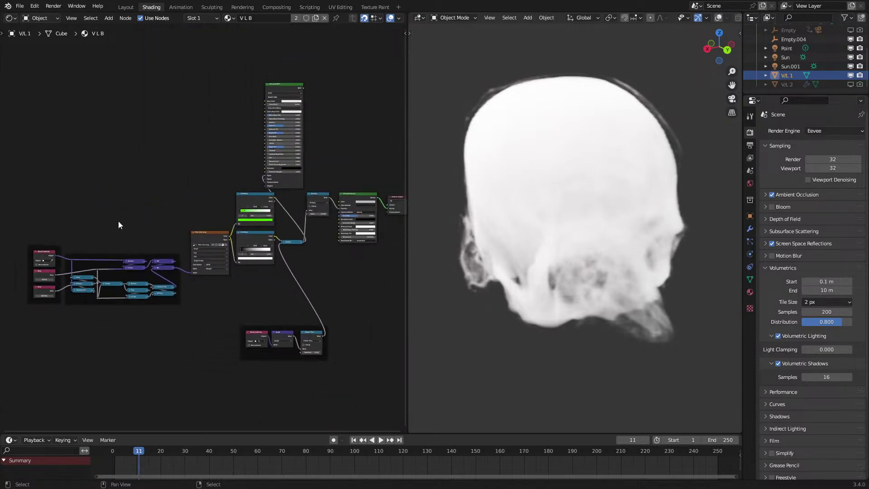
left_click_drag(40, 224, 291, 355)
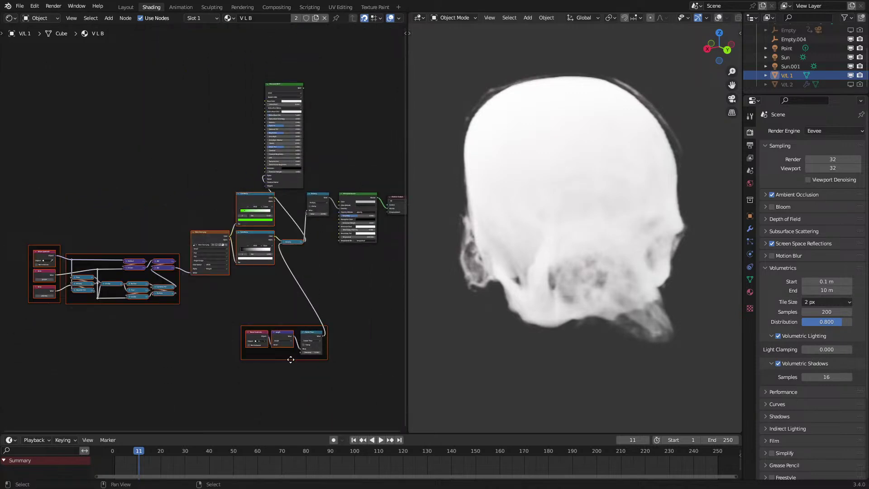
key("g")
left_click(279, 327)
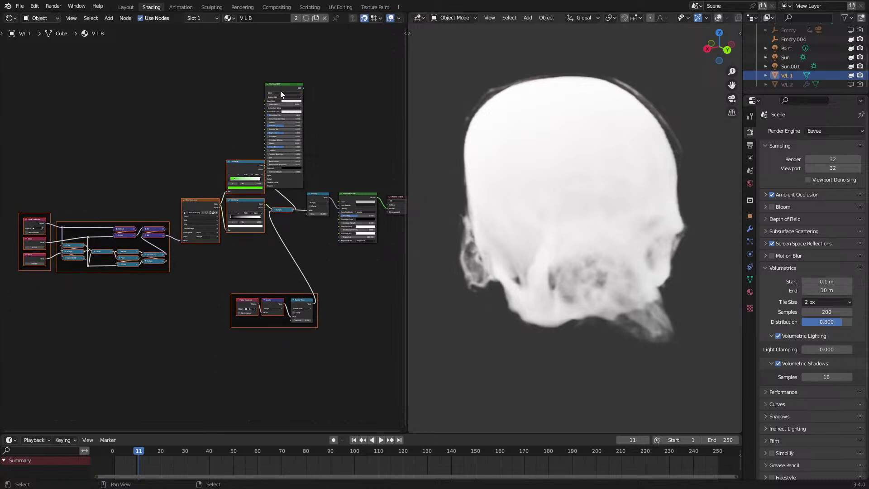
left_click_drag(279, 93, 356, 72)
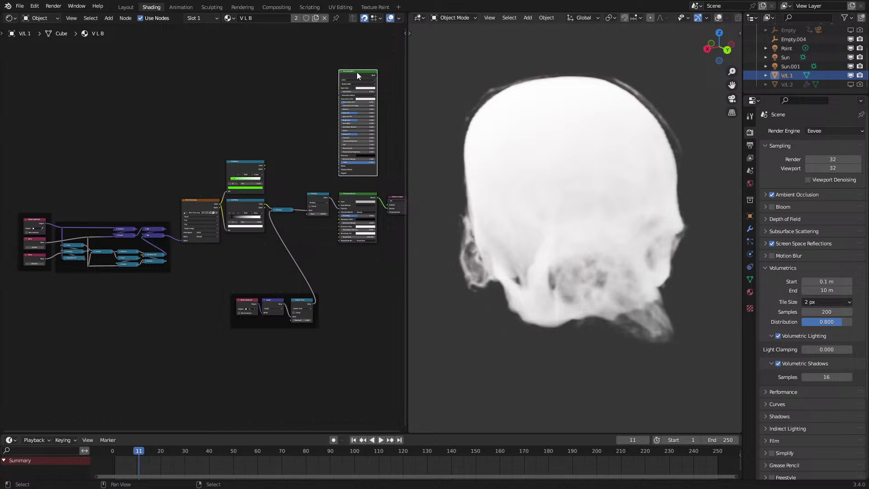
scroll(316, 151, "up", 2)
middle_click_drag(317, 150, 216, 188)
scroll(216, 188, "up", 2)
left_click_drag(277, 210, 271, 210)
Try a density Multiply value of 84 and inspect the skull from several angles.
middle_click_drag(578, 187, 614, 141)
scroll(489, 186, "up", 5)
scroll(574, 170, "down", 6)
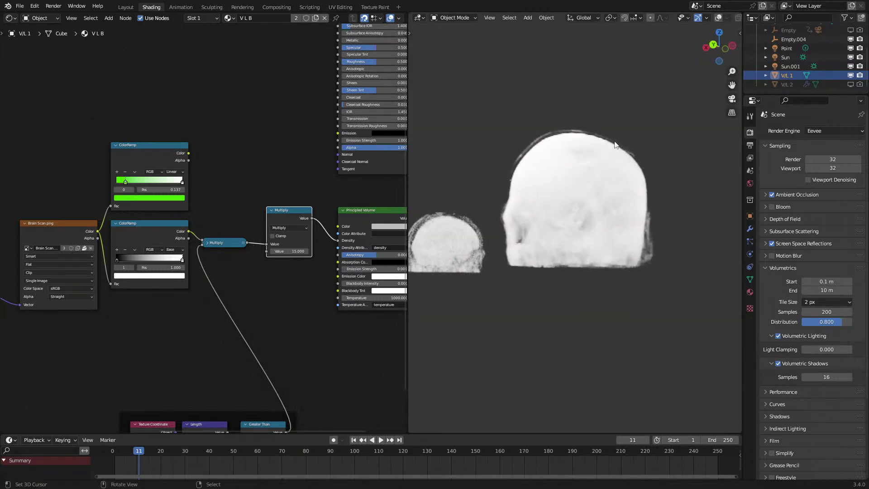
scroll(598, 165, "up", 3)
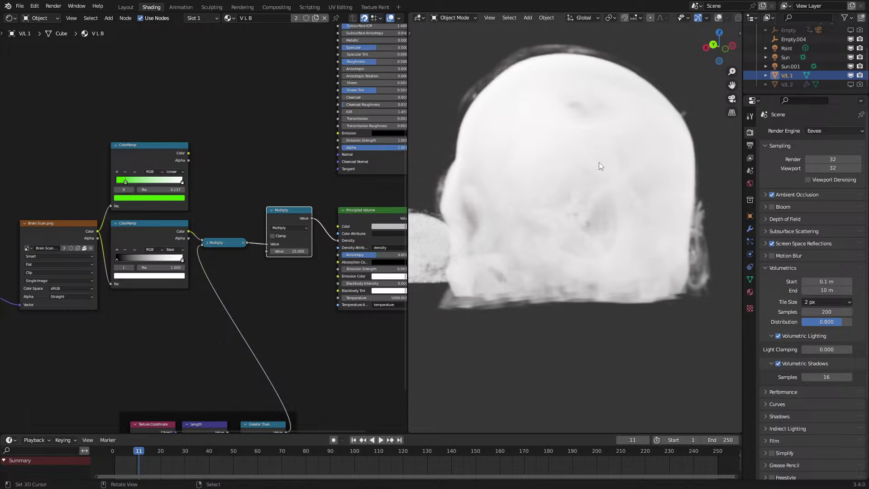
scroll(533, 189, "down", 2)
middle_click_drag(533, 188, 606, 244)
scroll(247, 282, "up", 5)
left_click_drag(324, 262, 635, 262)
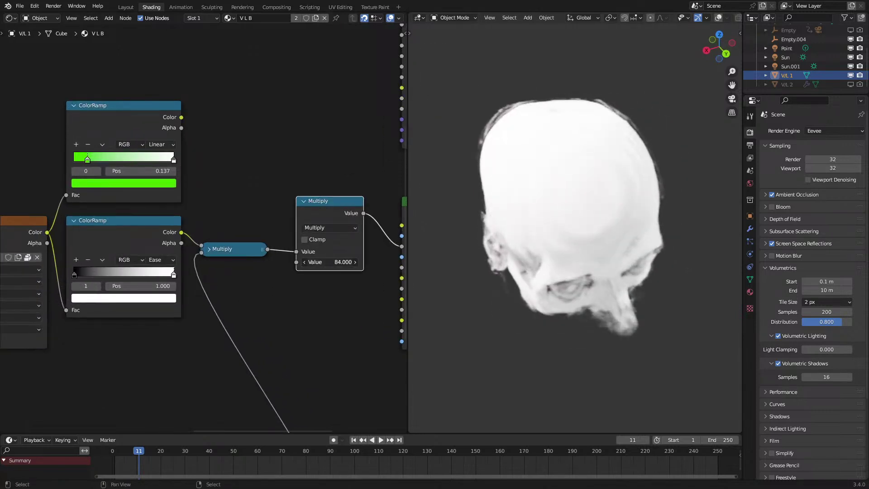
middle_click_drag(588, 271, 602, 282)
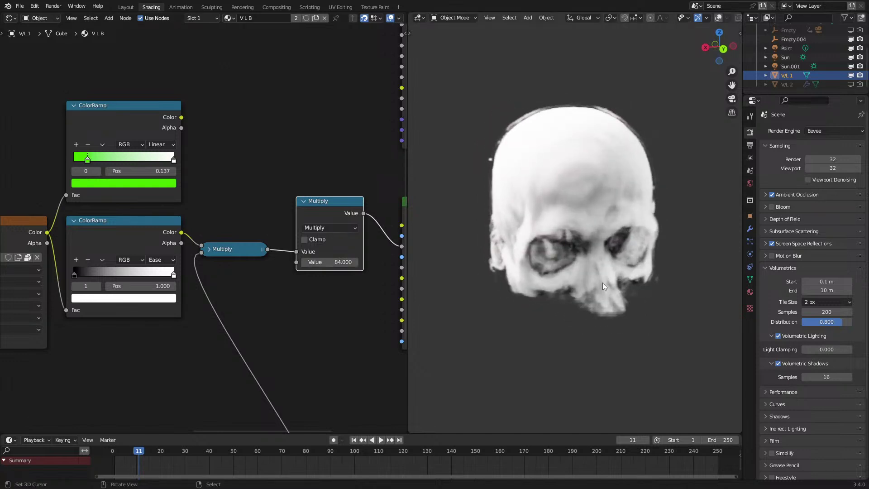
key("ctrl+z")
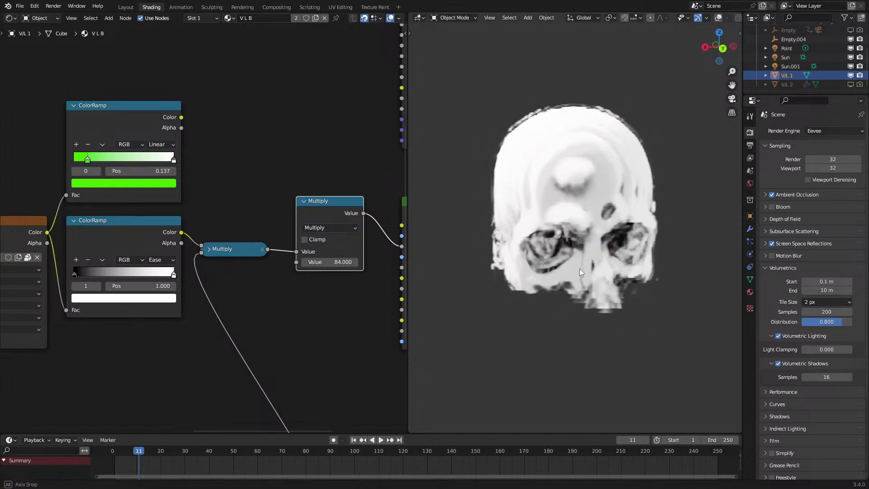
middle_click_drag(602, 260, 571, 275)
Set the density Multiply value to 30 and compare both heads from a distance.
left_click(329, 262)
type("30")
key("Return")
middle_click_drag(424, 278, 583, 268)
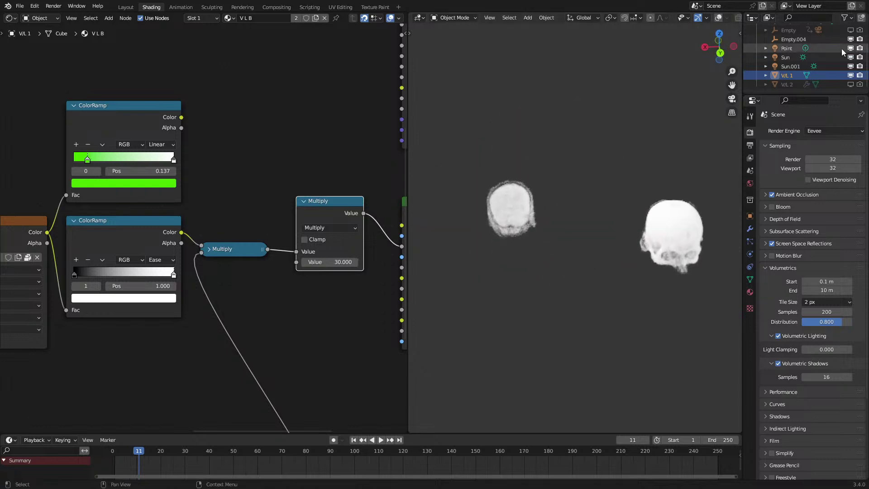
Reposition the V/L 1 cube and rotate it 180° about the global Z axis in solid shading.
key("g")
left_click(598, 248)
middle_click_drag(602, 214, 682, 227)
left_click(591, 231)
left_click(516, 222)
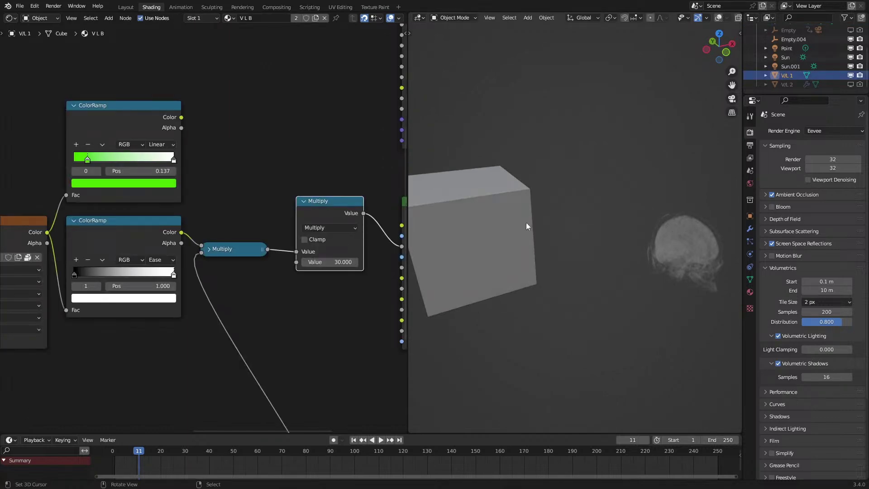
scroll(560, 264, "down", 3)
type("rz180")
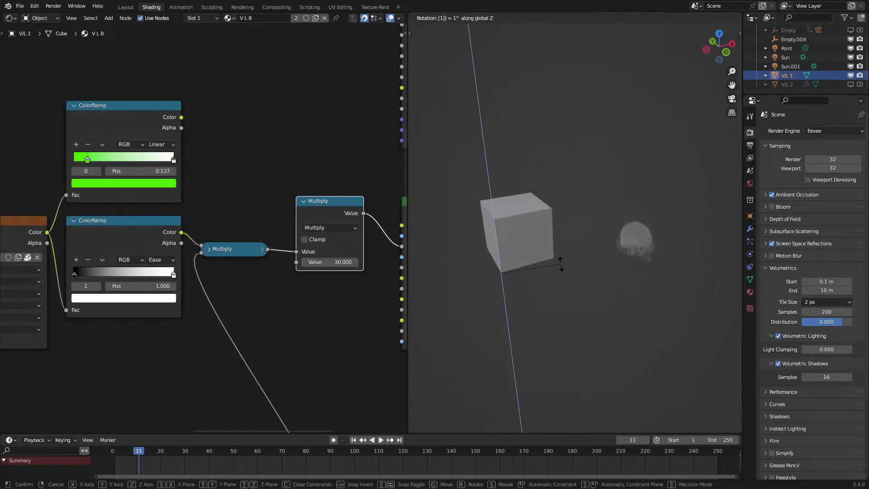
key("Return")
Clear the V/L 1 cube's location and look at it from the top view.
key("KP_7")
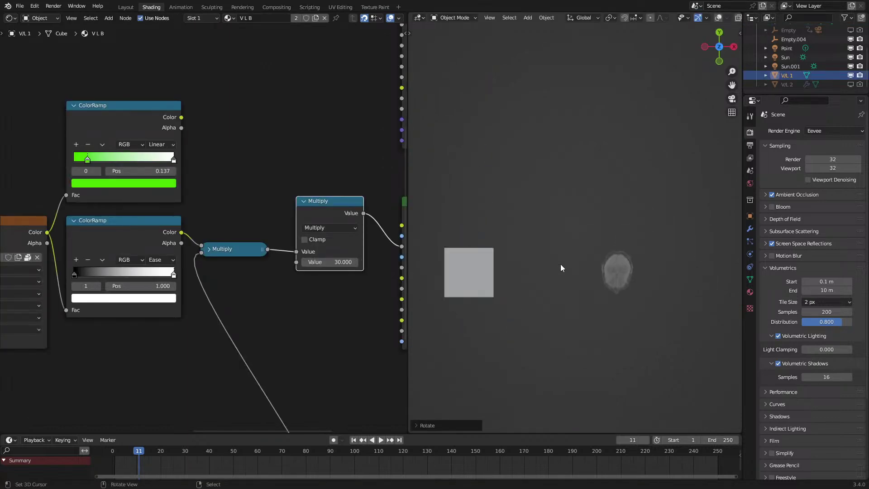
key("alt+g")
middle_click_drag(498, 293, 531, 239)
key("KP_7")
Move the V/L 1 cube horizontally in top view towards the other head, with snapping on.
key("g")
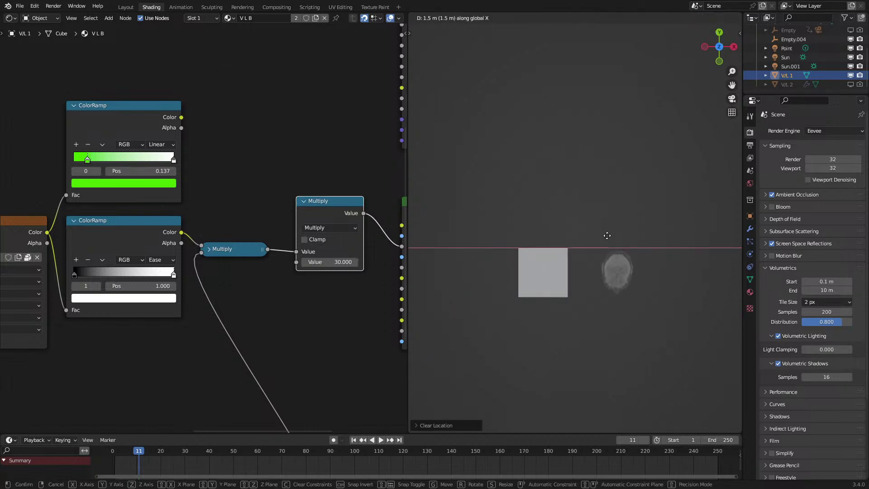
right_click(571, 246)
scroll(571, 254, "down", 3)
key("g")
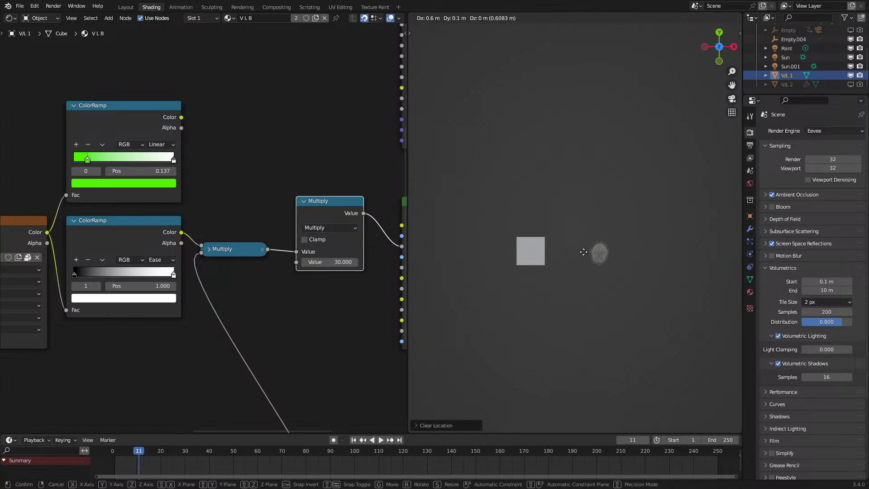
right_click(595, 250)
scroll(587, 255, "down", 3)
key("g")
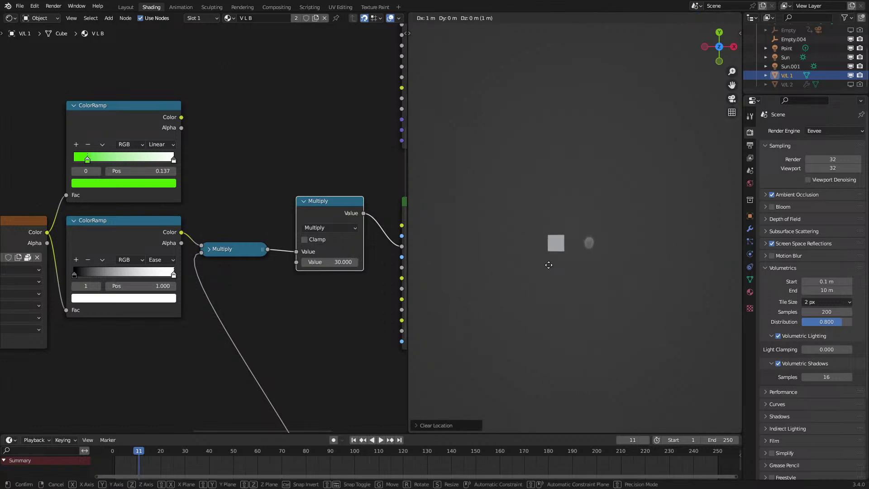
left_click(562, 262)
scroll(585, 254, "up", 6)
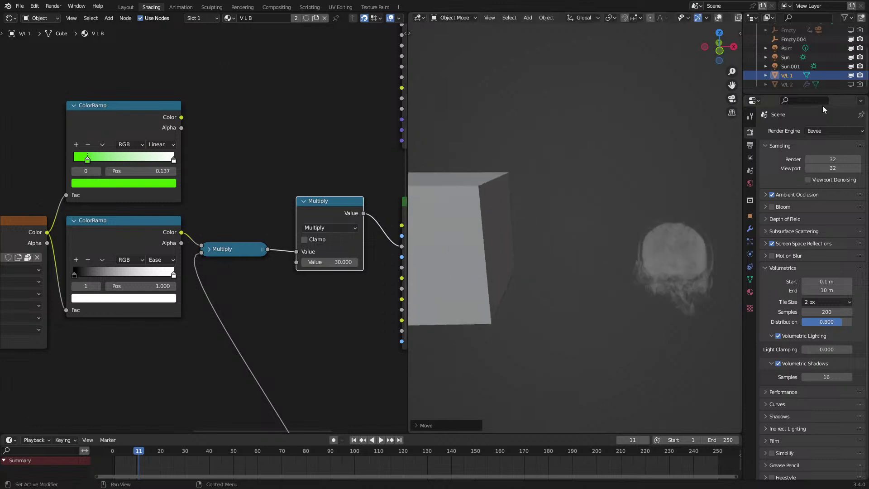
Clear Empty.004's location and move it until it slices the V/L 1 head in the rendered view.
left_click(794, 39)
key("alt+g")
scroll(570, 238, "down", 5)
scroll(502, 289, "up", 2)
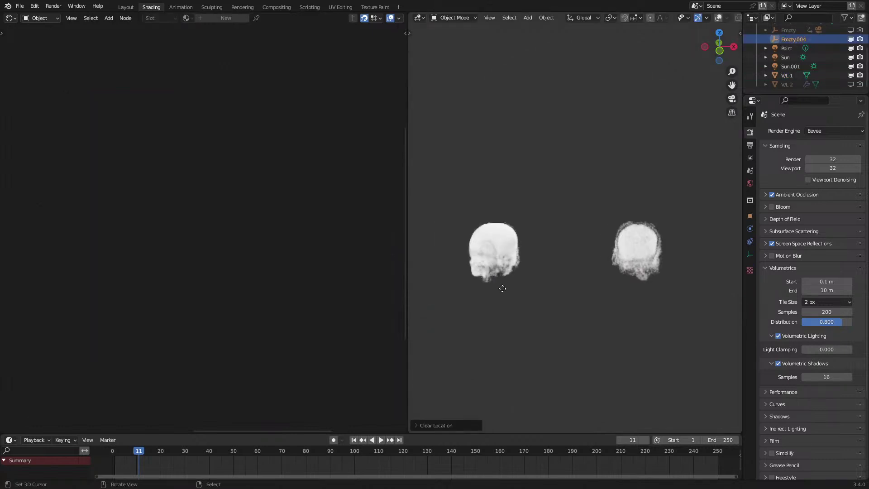
key("g")
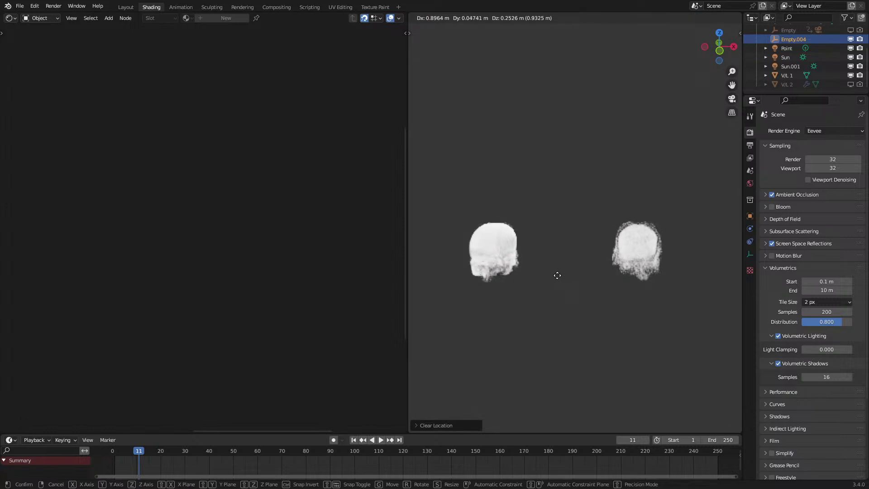
left_click(552, 270)
scroll(552, 270, "up", 4)
scroll(589, 238, "down", 2)
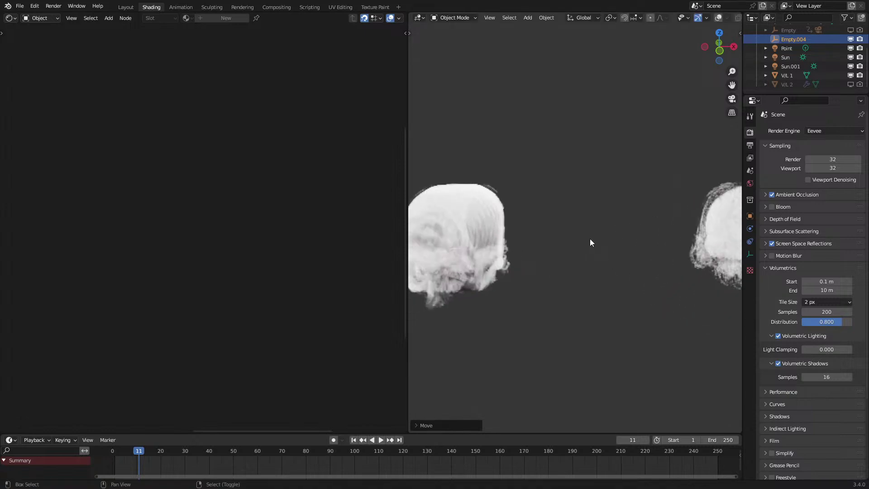
Show B2 (Volume)'s geometry nodes and connect the Image Texture's Color directly to the Multiply node's first Value input.
left_click(737, 227)
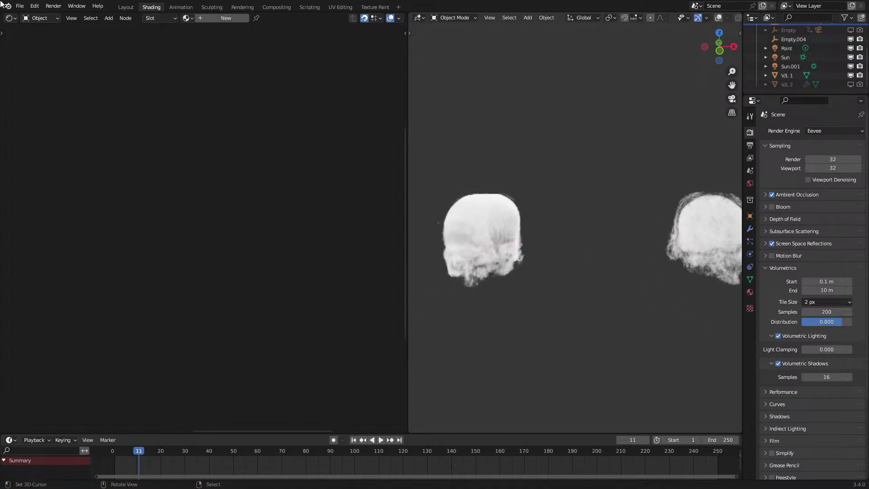
left_click(11, 18)
left_click(45, 91)
scroll(240, 238, "down", 1)
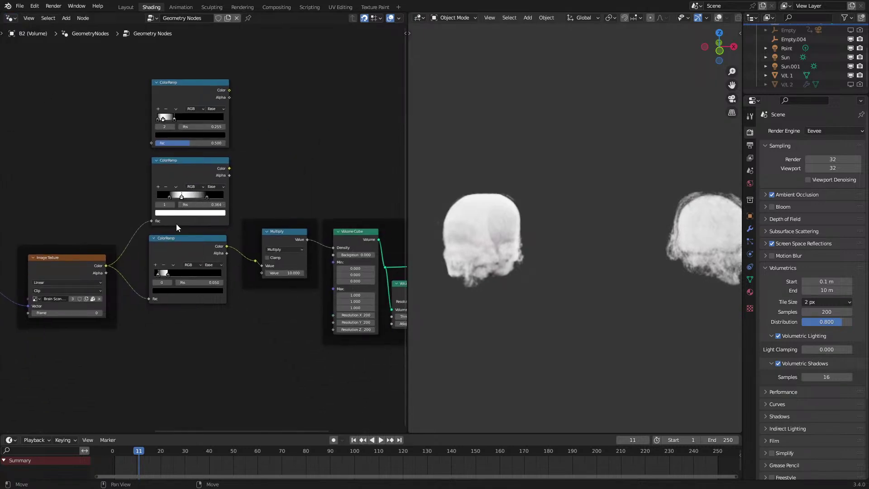
left_click_drag(106, 266, 262, 266)
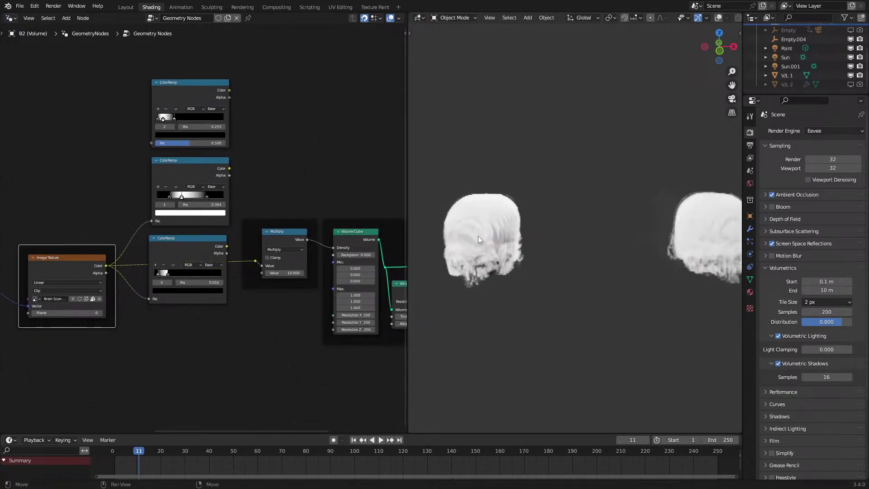
Select the V/L 1 cube and examine both heads up close in the rendered Eevee view.
left_click(477, 235)
middle_click_drag(545, 238, 456, 237, "shift")
scroll(504, 213, "up", 7)
scroll(504, 213, "down", 4)
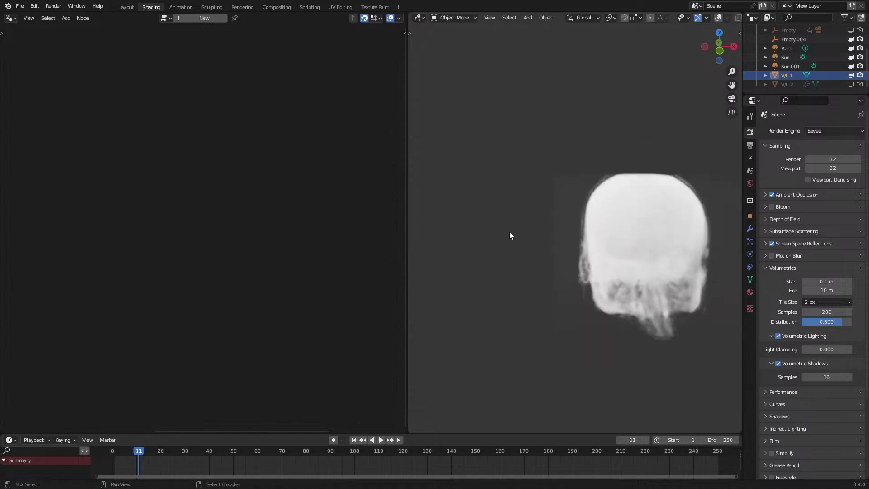
scroll(693, 219, "up", 5)
scroll(693, 216, "down", 4)
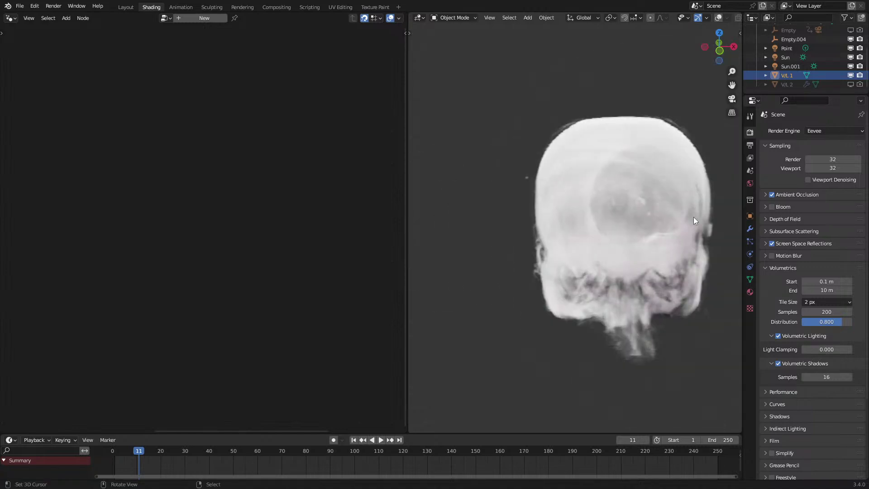
Switch the render engine to Cycles and compare the two heads in the rendered view.
left_click(836, 131)
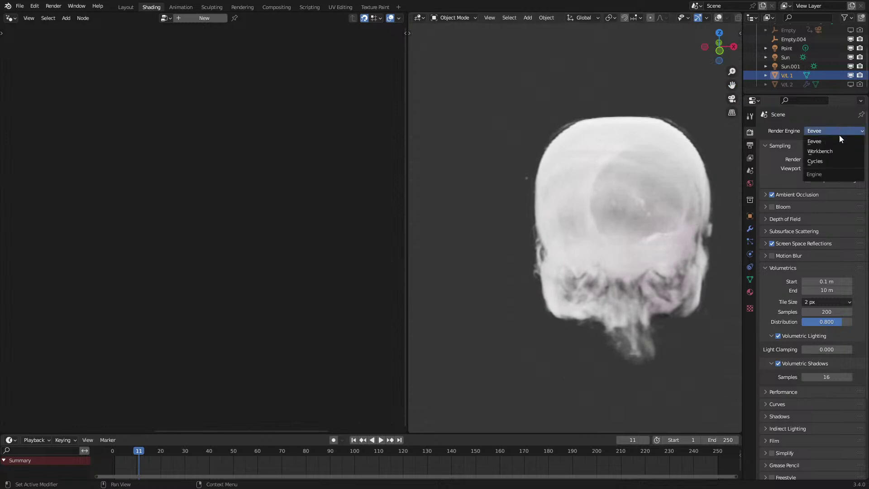
left_click(835, 162)
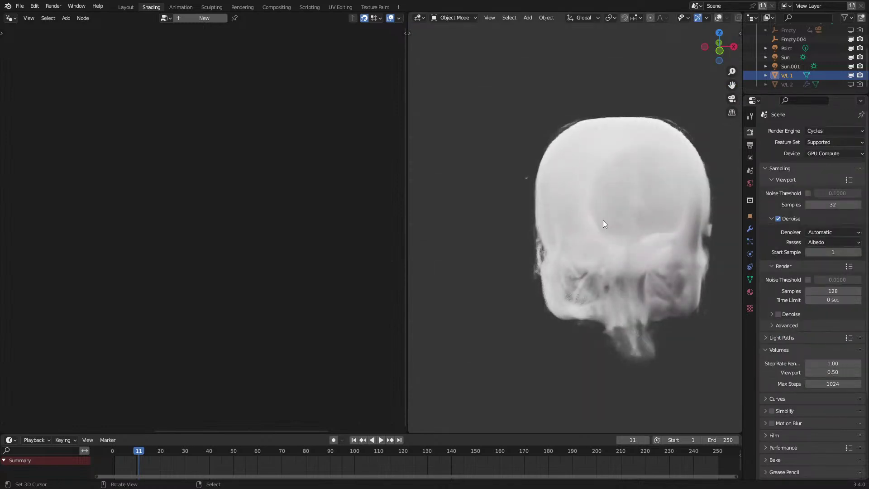
middle_click_drag(602, 220, 544, 215, "shift")
middle_click_drag(683, 231, 715, 243, "shift")
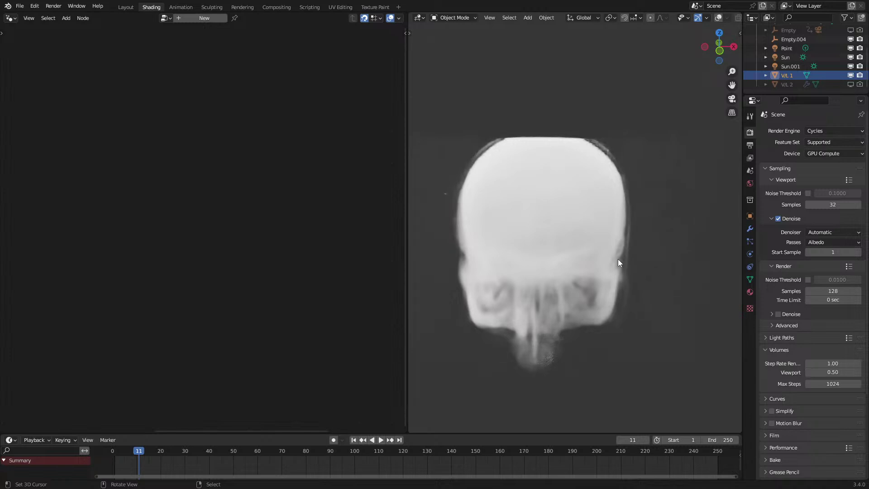
middle_click_drag(637, 260, 545, 248, "shift")
middle_click_drag(445, 244, 409, 252, "shift")
Set the render engine back to Eevee and bring both heads into view.
left_click(833, 130)
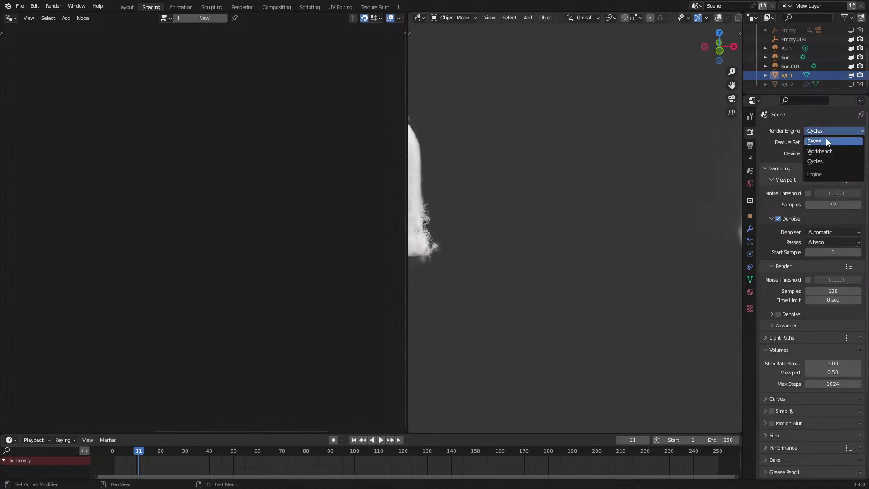
left_click(825, 141)
middle_click_drag(636, 202, 633, 222, "shift")
scroll(658, 220, "down", 4)
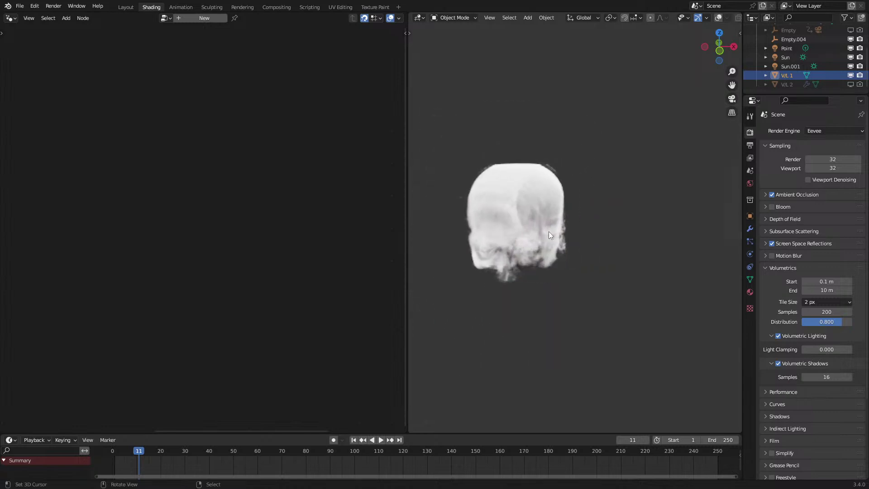
scroll(548, 232, "down", 4)
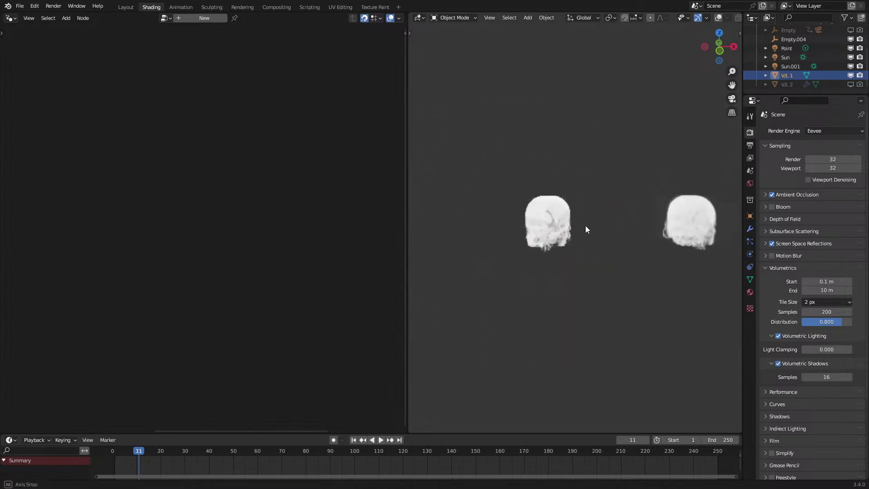
Show V/L 1's shader nodes and preview the collapsed Multiply node's output on the cube's surface.
left_click(788, 54)
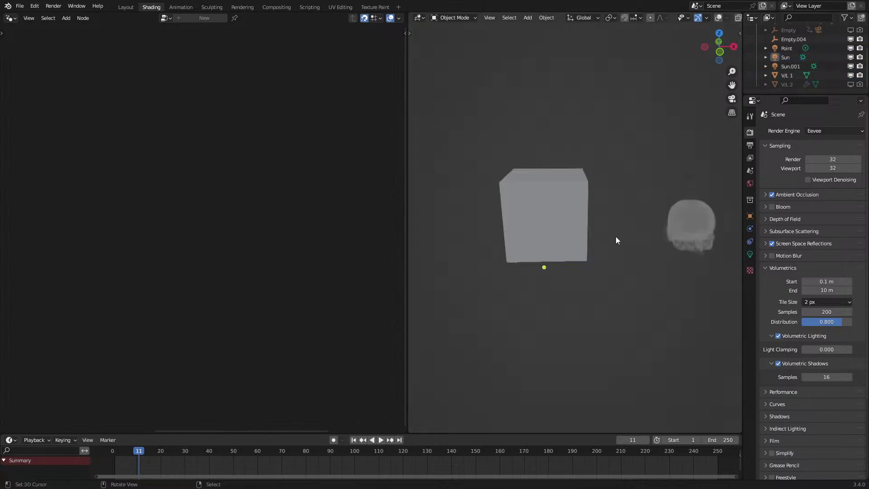
left_click(546, 230)
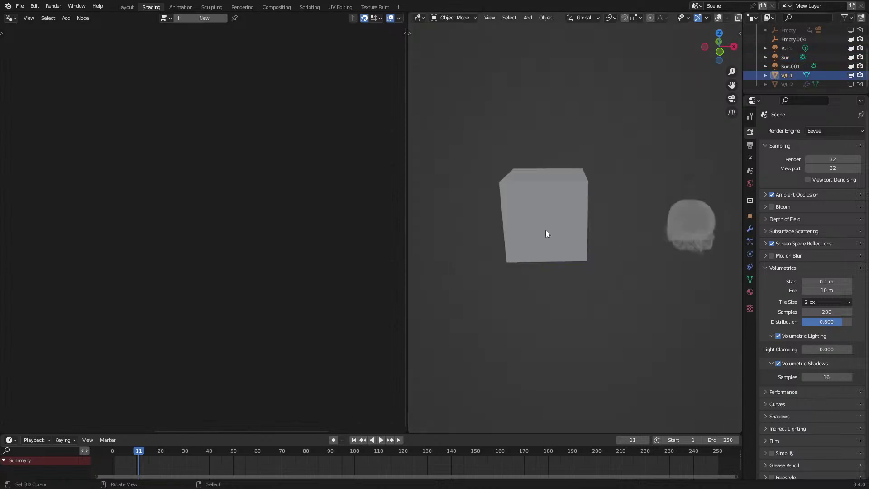
left_click(10, 18)
left_click(38, 105)
scroll(202, 187, "up", 1)
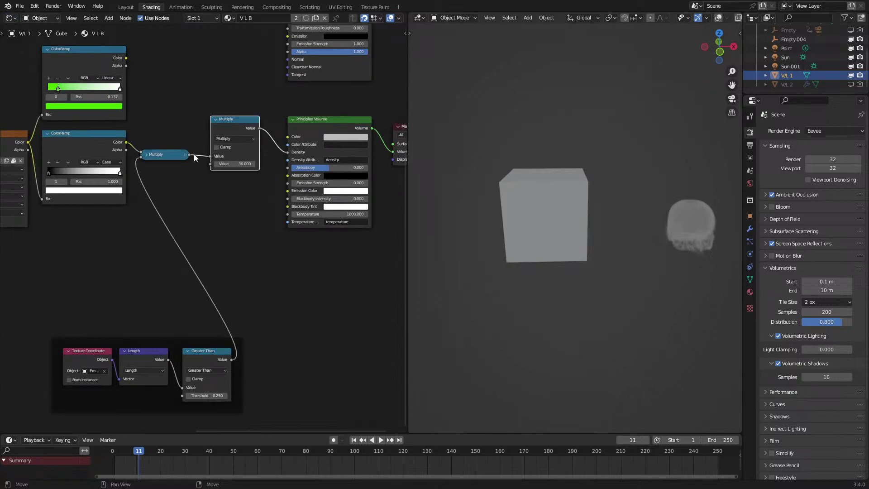
left_click(164, 156)
Put the V/L 1 cube in Edit Mode and try moving its mesh in the horizontal plane to slice the scan.
middle_click_drag(625, 149, 658, 162, "shift")
scroll(652, 169, "up", 3)
middle_click_drag(622, 192, 607, 213)
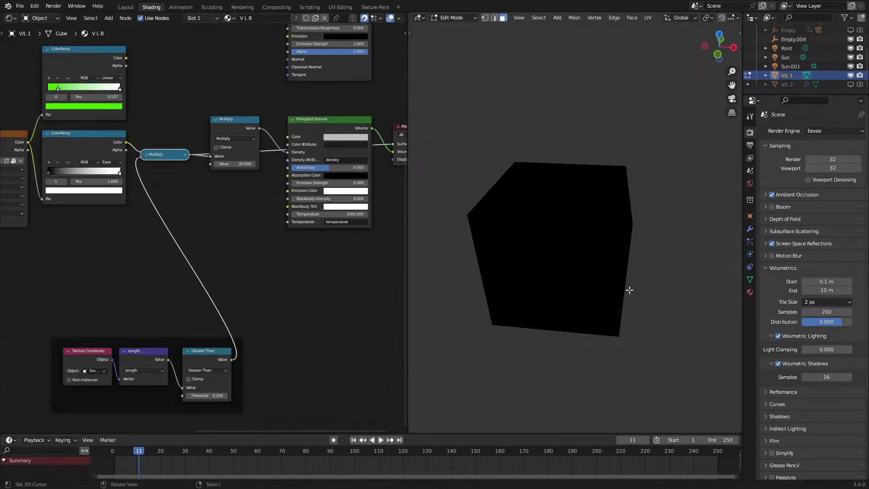
middle_click_drag(632, 287, 613, 297)
key("g")
key("shift+z")
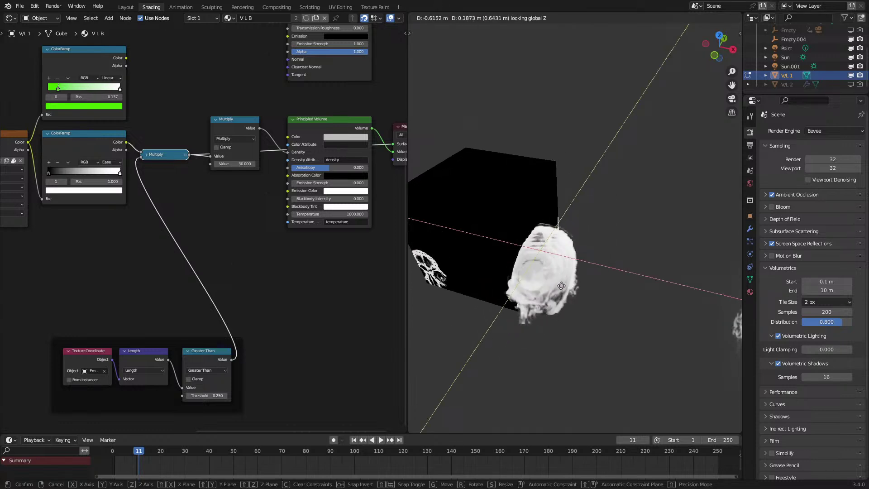
key("Escape")
Move V/L 1's mesh along the X axis to slice the head from the side.
left_click(368, 135)
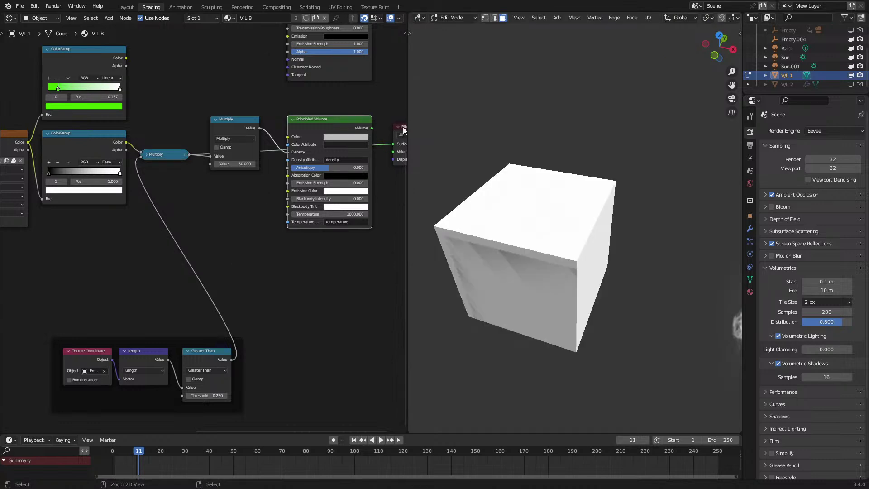
key("g")
left_click(610, 195)
right_click(594, 192)
key("g")
key("x")
middle_click_drag(610, 195, 582, 184)
left_click(601, 193)
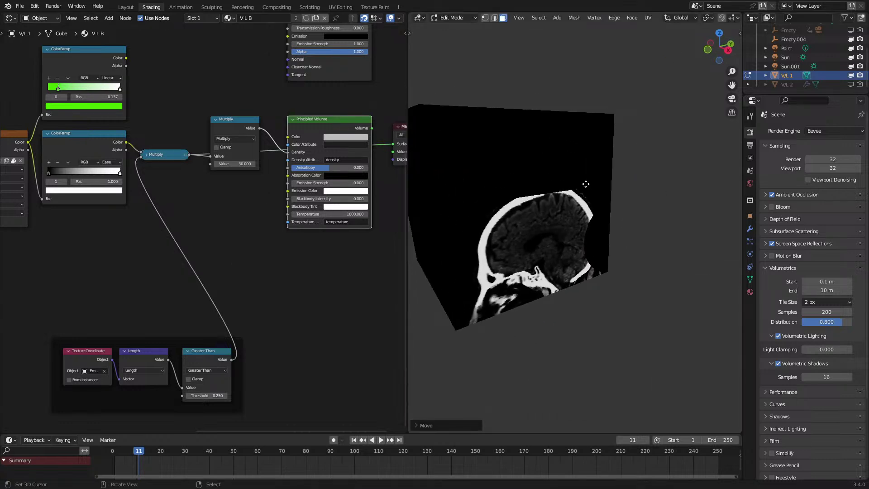
Move V/L 1's mesh further along X and try a trackball rotation to slice the scan at an angle.
key("g")
key("x")
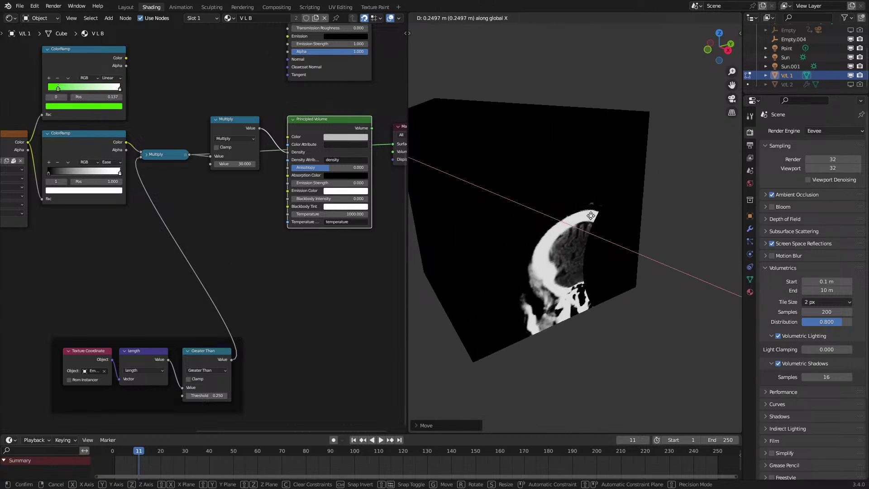
left_click(589, 209)
key("r")
key("r")
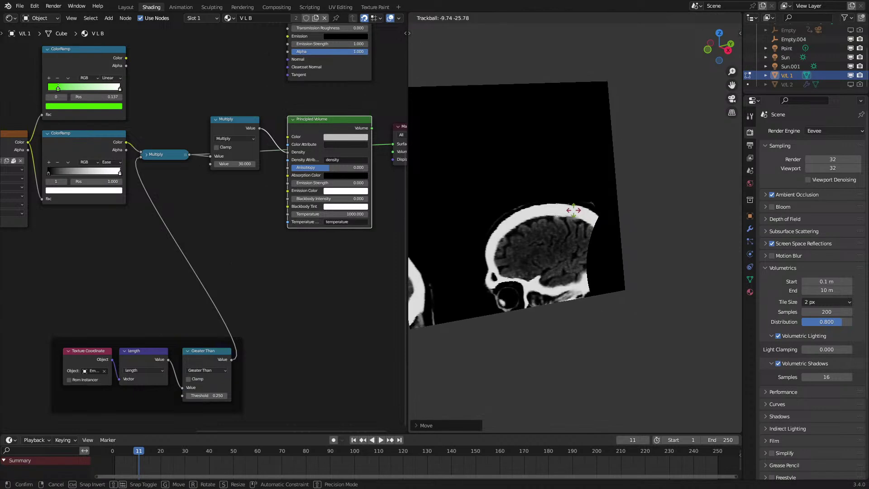
left_click(490, 396)
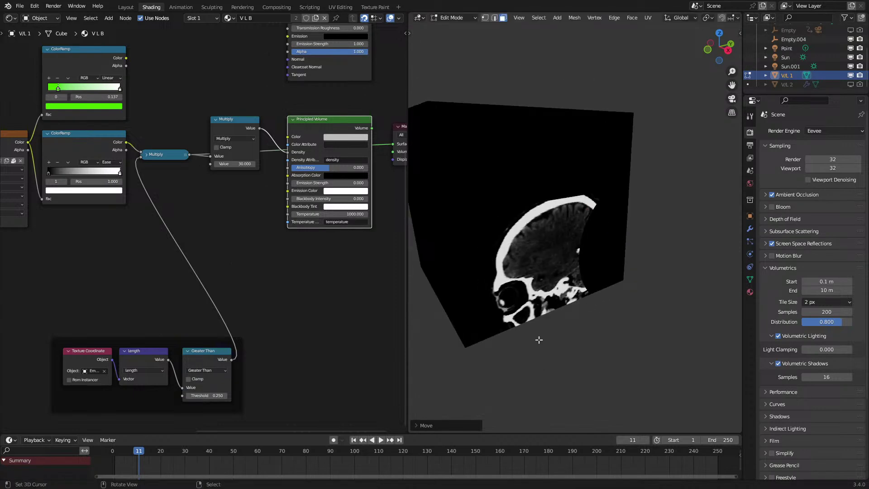
Try another horizontal move of the mesh, undo the mesh moves and return V/L 1 to Object Mode.
key("g")
key("shift+z")
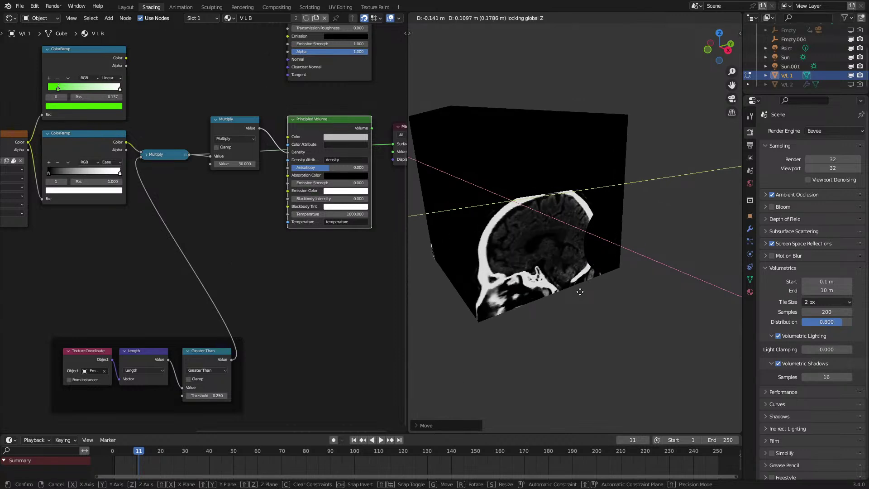
right_click(580, 291)
key("ctrl+z")
key("ctrl+z")
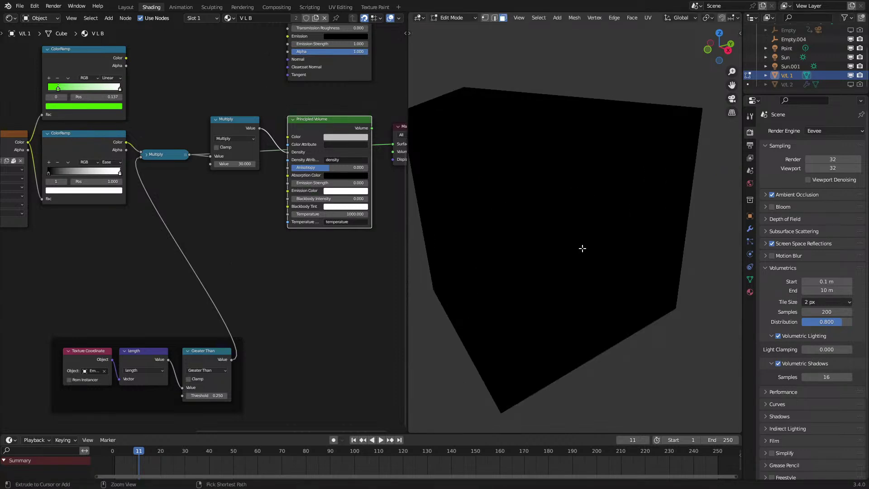
scroll(613, 260, "down", 9)
middle_click_drag(614, 261, 670, 270)
key("Tab")
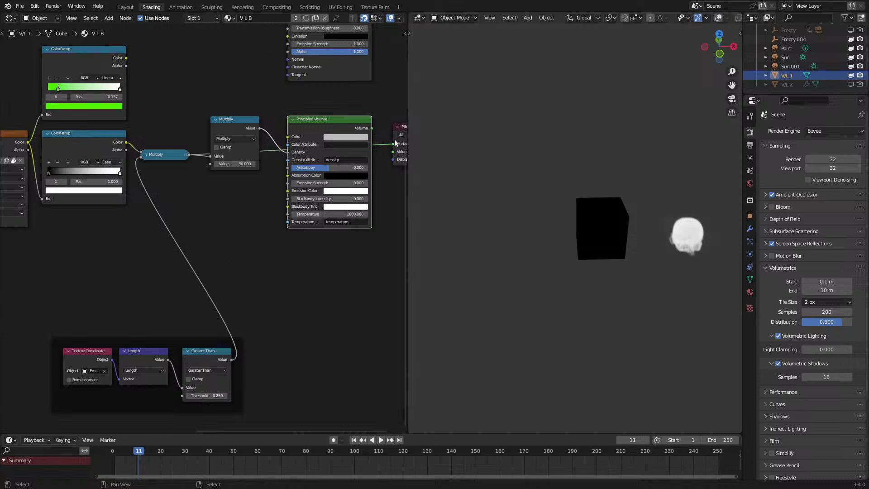
Connect the Principled Volume to the Material Output's Volume input and cut the preview link into its Surface input.
scroll(393, 147, "down", 2, "ctrl")
left_click_drag(337, 128, 357, 151)
right_click_drag(358, 138, 357, 150, "ctrl")
Check both volume heads side by side in the rendered view.
key("z")
left_click(725, 246)
middle_click_drag(671, 219, 611, 242, "shift")
scroll(535, 270, "up", 4)
key("z")
left_click(536, 230)
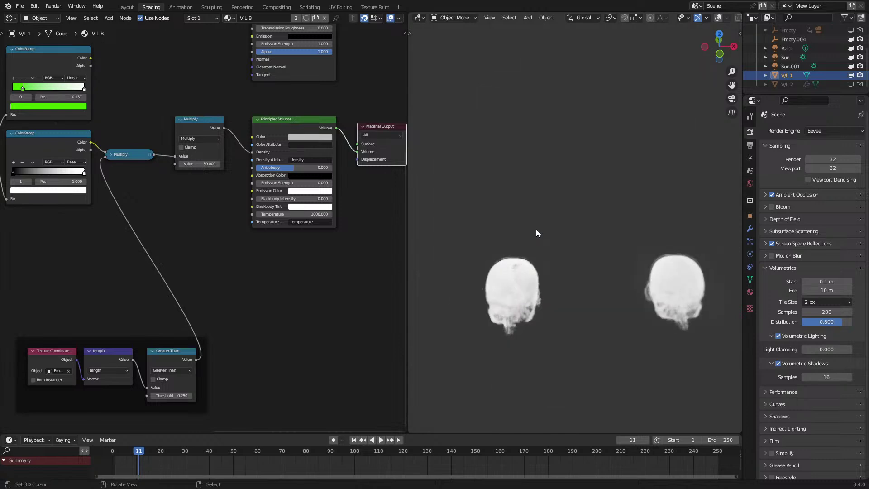
middle_click_drag(536, 228, 531, 202)
Show B2 (Volume)'s geometry nodes and connect the lowest ColorRamp's Color to the Multiply node's first Value input.
right_click(647, 270)
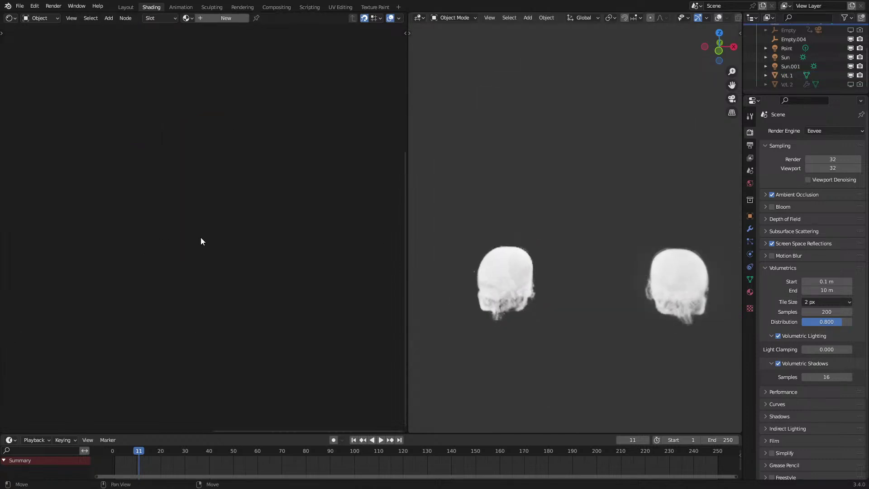
left_click(10, 18)
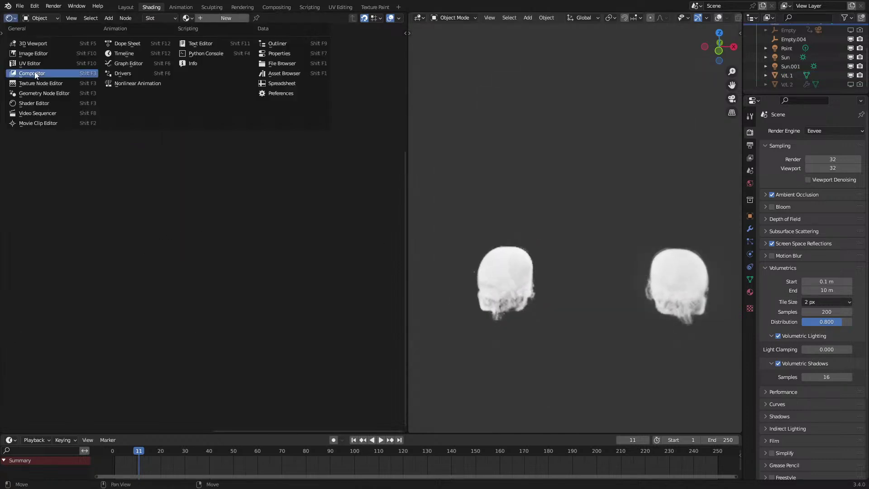
left_click(45, 96)
left_click_drag(193, 247, 225, 263)
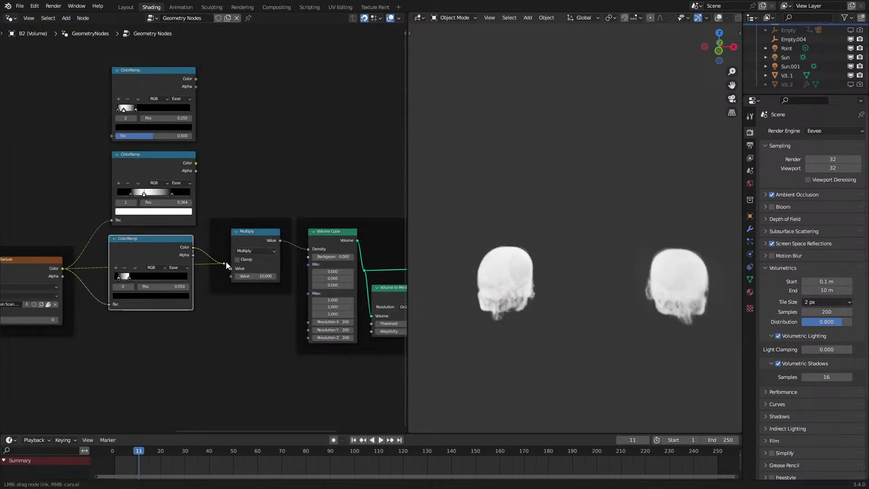
Switch the viewport to solid shading and examine the isolated brain volume up close.
key("z")
left_click(544, 251)
mouse_move(612, 229)
middle_mouse_down("shift")
mouse_move(565, 199)
mouse_move(566, 221)
mouse_move(575, 223)
mouse_move(572, 174)
mouse_move(551, 186)
mouse_move(626, 189)
mouse_move(555, 186)
middle_mouse_up("shift")
scroll(564, 199, "up", 4)
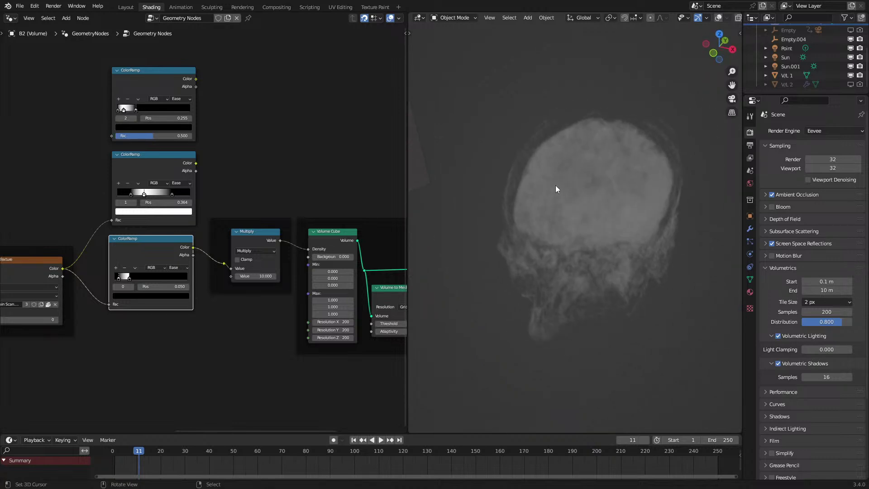
middle_click_drag(577, 226, 567, 221, "shift")
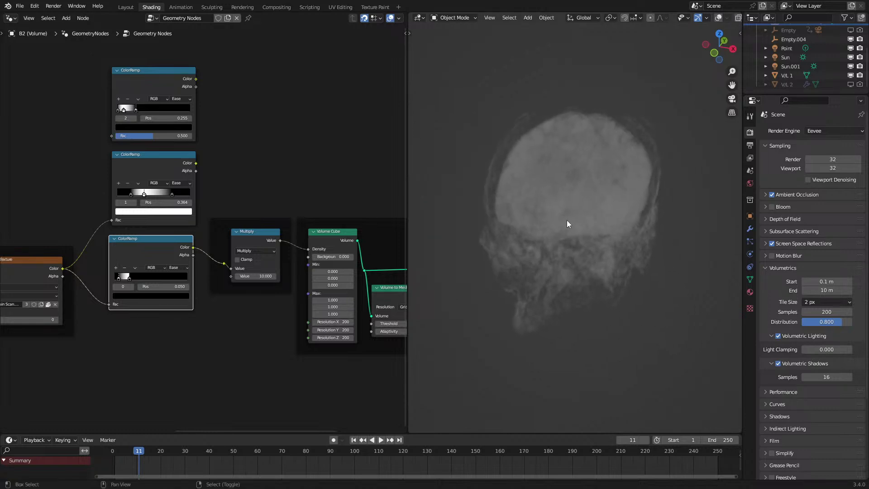
scroll(827, 61, "up", 2)
scroll(495, 199, "down", 5)
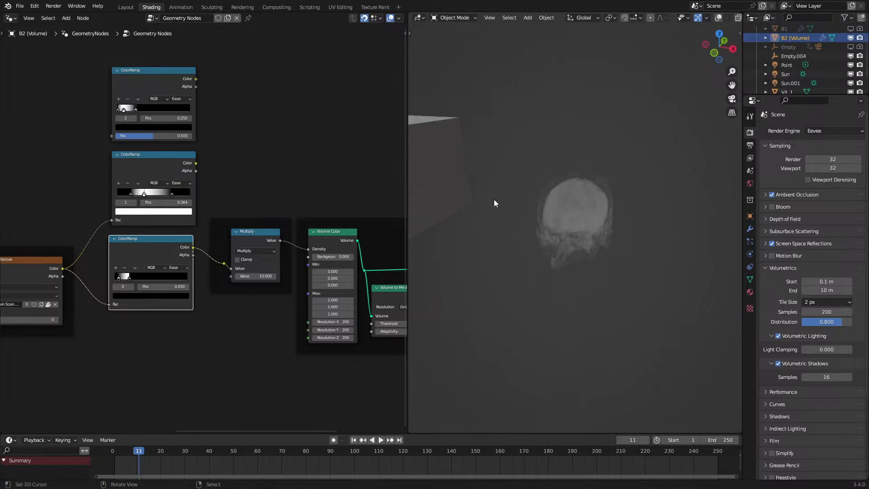
left_click(433, 185)
key("m")
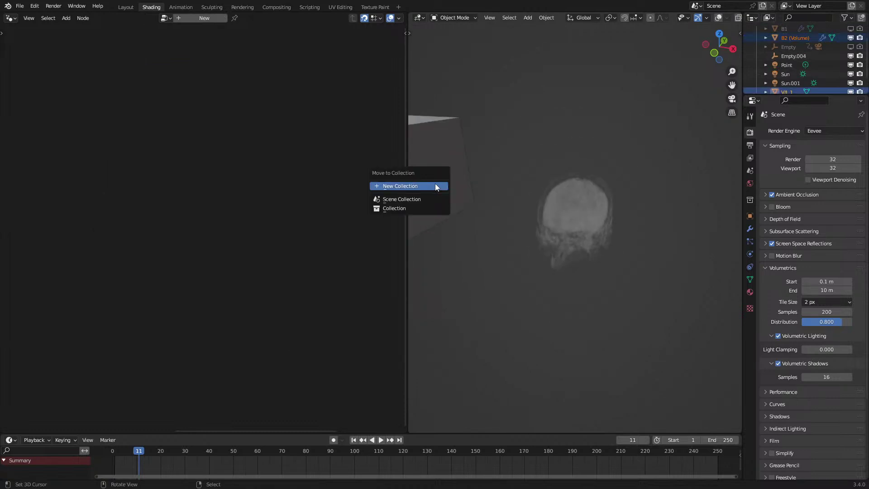
left_click(792, 30)
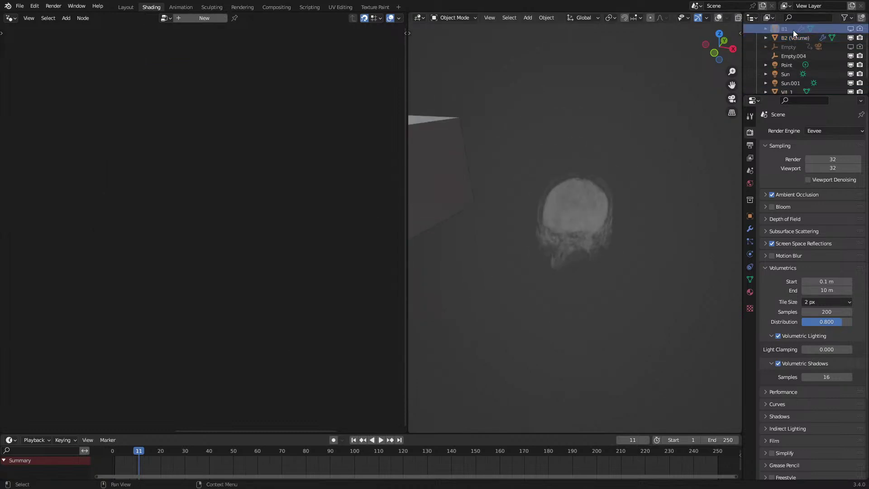
Move the Point, Sun and Sun.001 lights into a new collection named Set and add the Empty to it.
left_click(784, 64)
scroll(783, 63, "down", 1)
left_click(784, 63, "shift")
key("m")
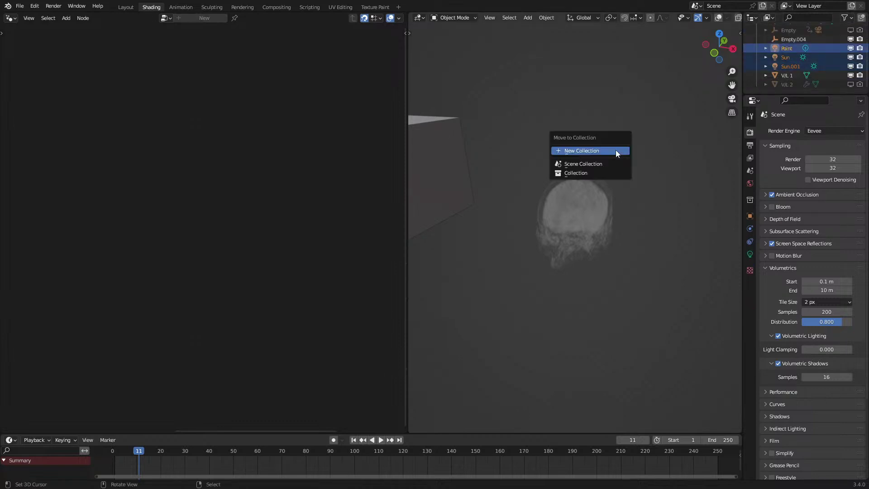
left_click(615, 148)
type("Set")
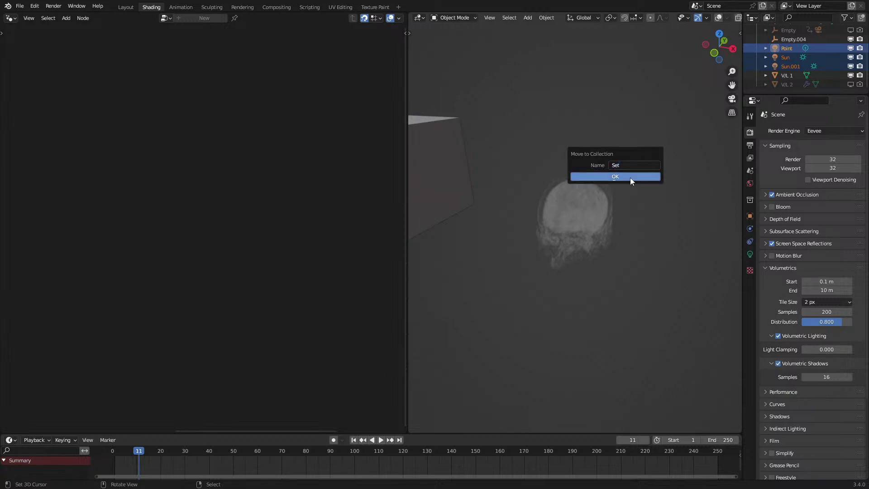
left_click(630, 177)
left_click_drag(787, 49, 789, 73)
Select V/L 2 in the main collection and enable it in the viewport and in renders.
scroll(791, 55, "up", 2)
scroll(786, 36, "up", 3)
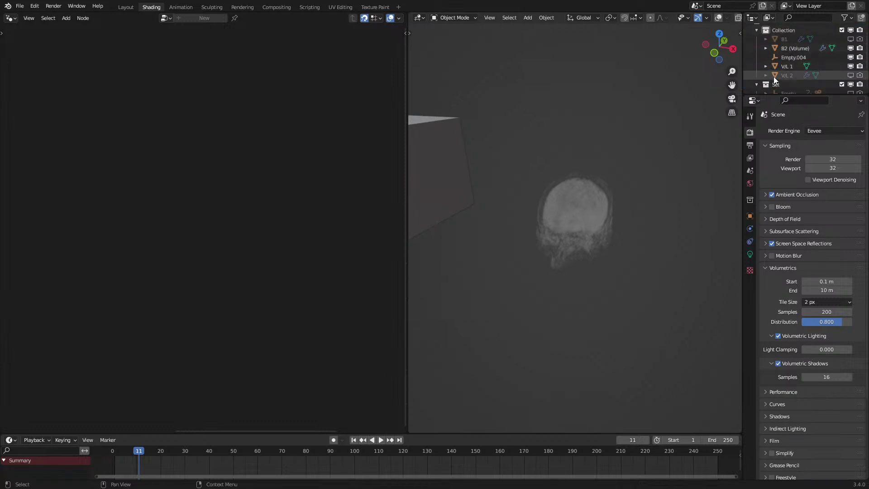
left_click(783, 58)
left_click(785, 68)
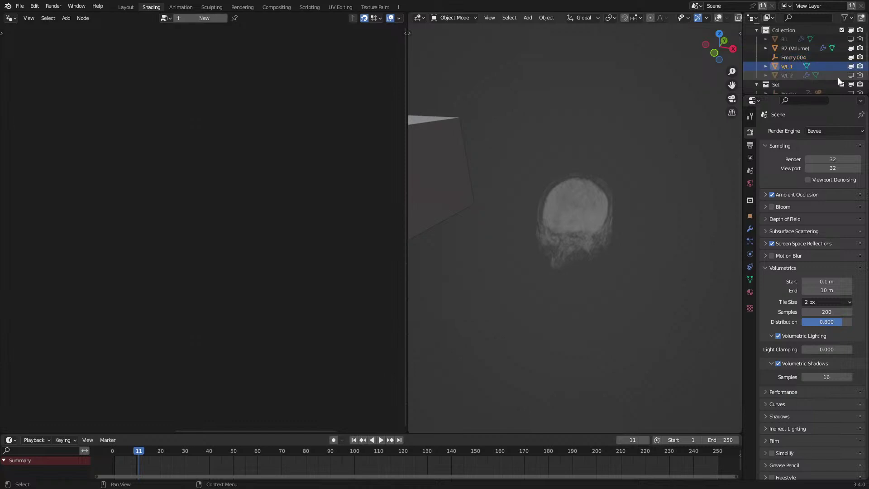
left_click(786, 75)
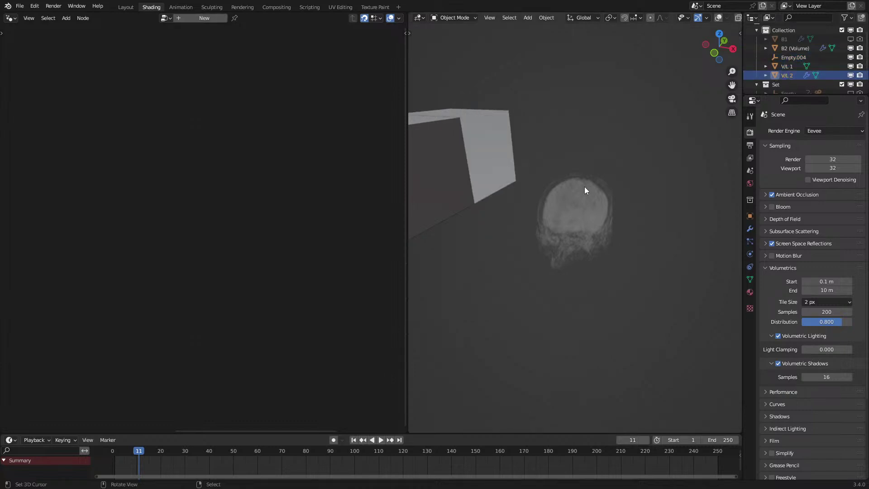
Delete the selected V/L 2 object and rename B1 in the main collection as Old V.
key("Delete")
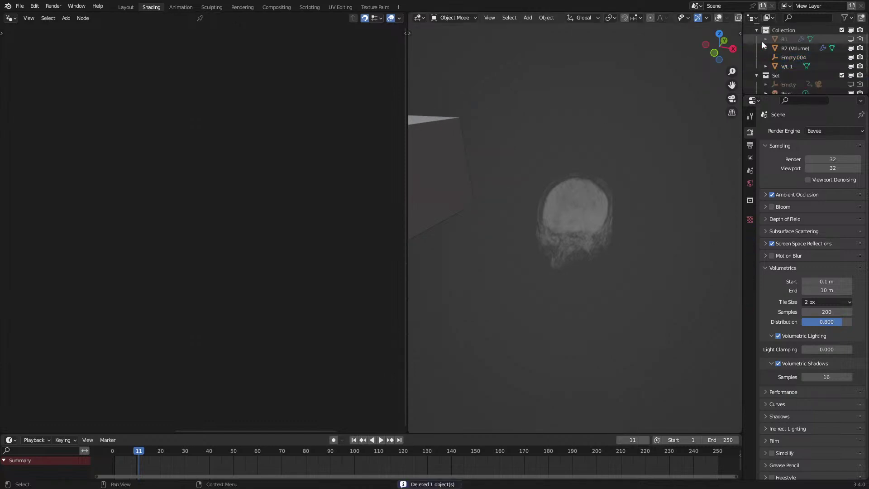
double_click(788, 39)
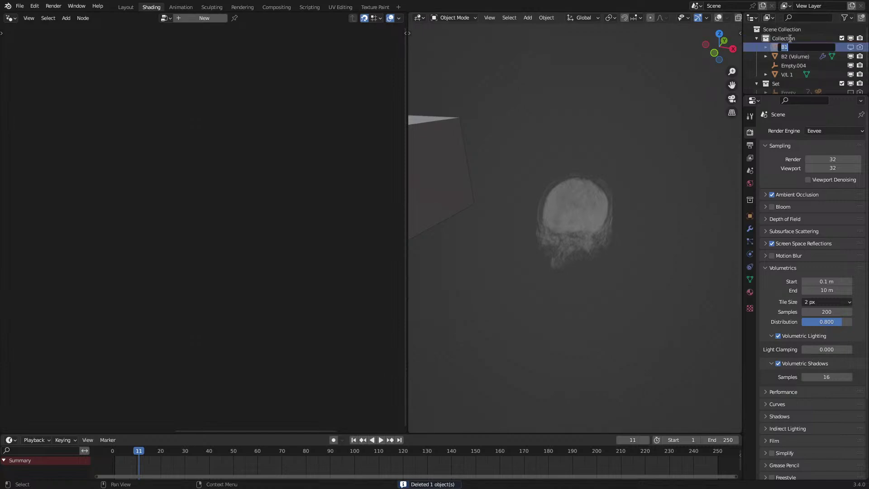
type("Old")
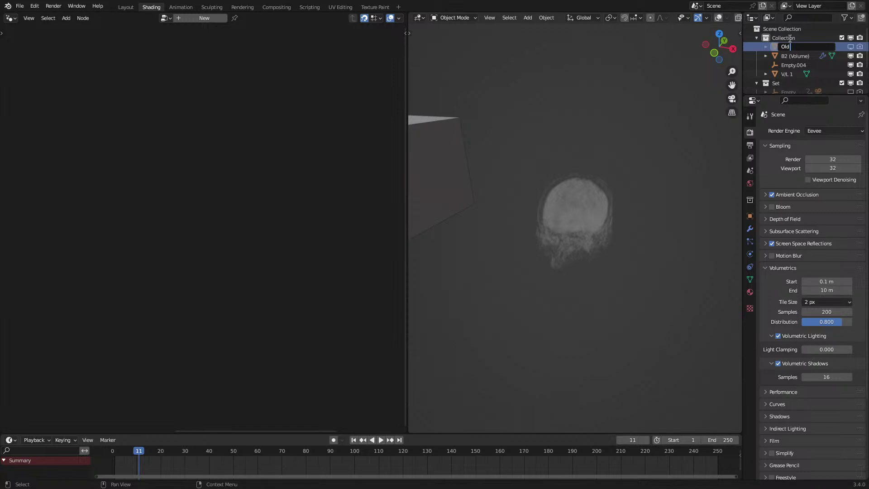
type(" B V")
key("Return")
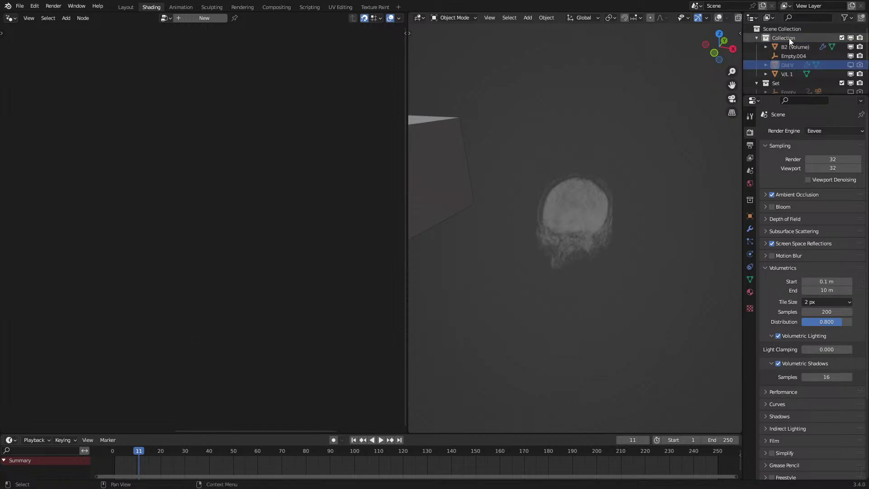
Rename B2 (Volume) as GV 2 (Volume).
double_click(788, 48)
key("Home")
key("Delete")
type("GV")
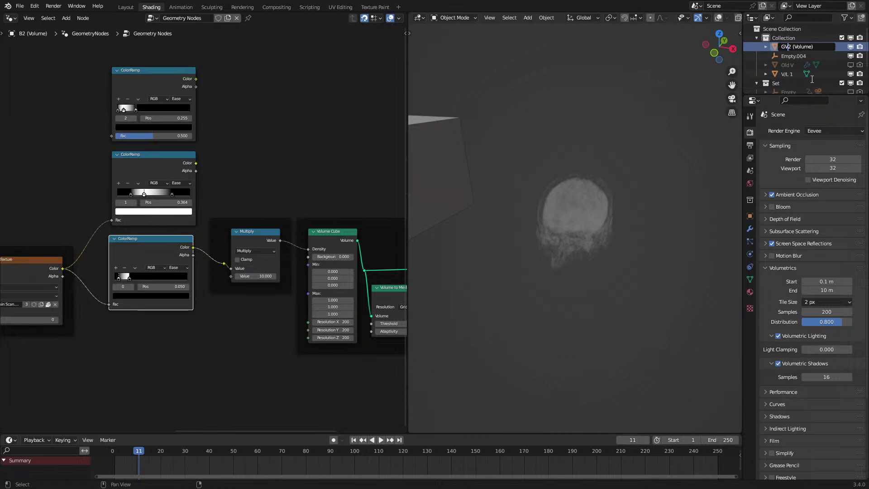
key("Return")
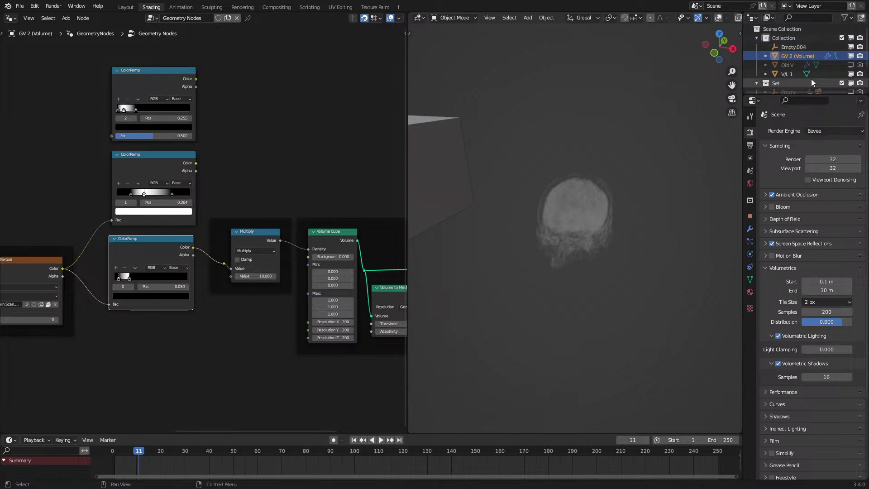
Rename the Empty inside the Set collection as Empty C.
scroll(803, 57, "down", 1)
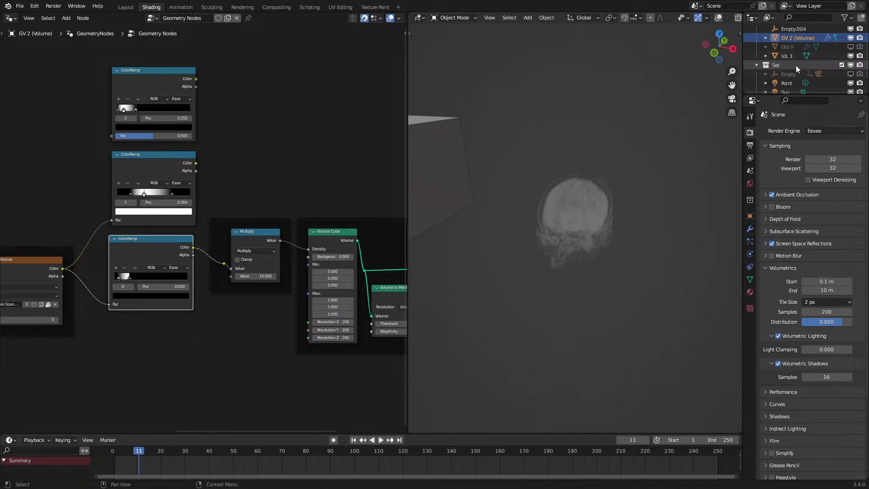
scroll(795, 65, "down", 1)
double_click(795, 64)
key("End")
type("C")
key("Return")
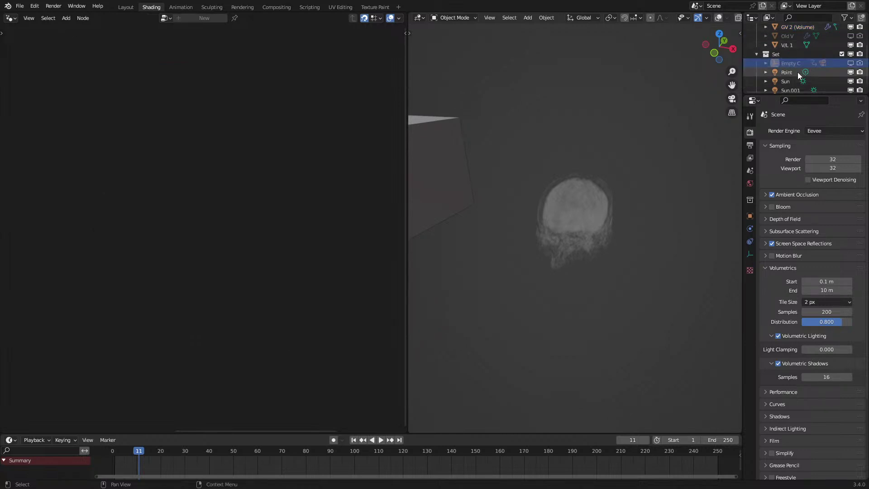
Rename Empty.004 in the main collection as Empty.
scroll(797, 72, "up", 2)
double_click(807, 47)
key("End")
key("BackSpace")
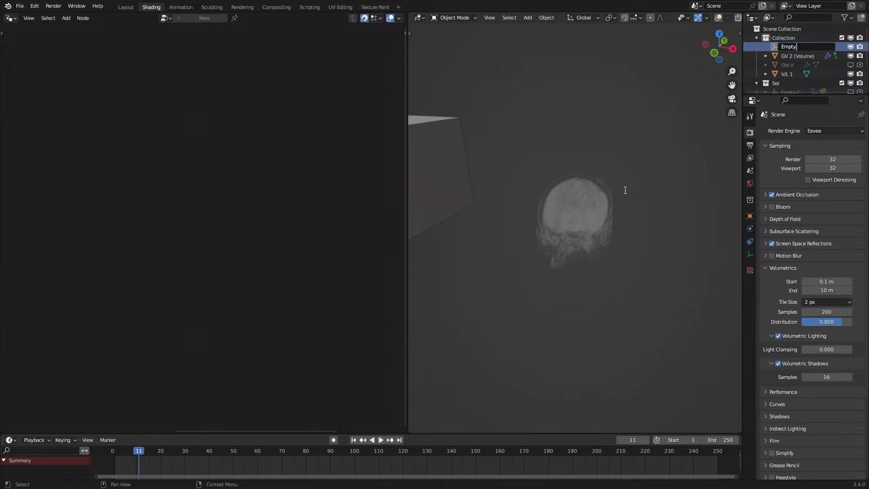
key("Return")
Select GV 2 (Volume) and rename its modifier's geometry node group as CT Layer Stack.
left_click(746, 215)
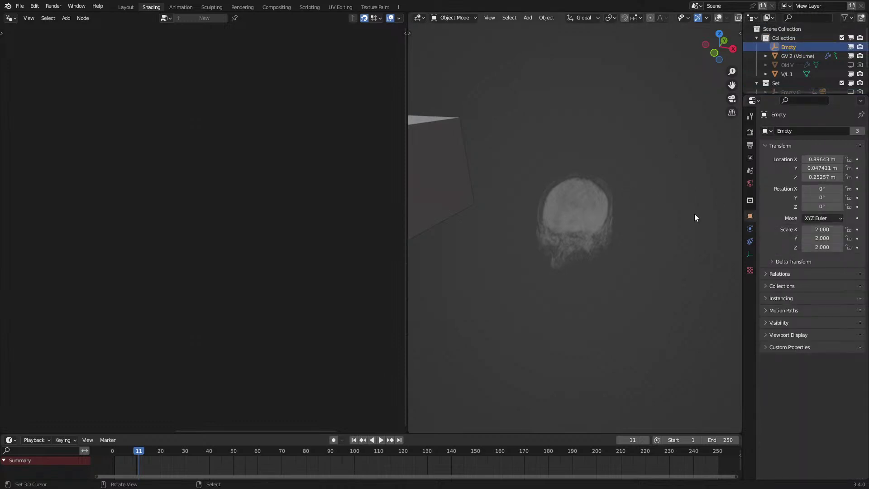
left_click(597, 212)
left_click(749, 242)
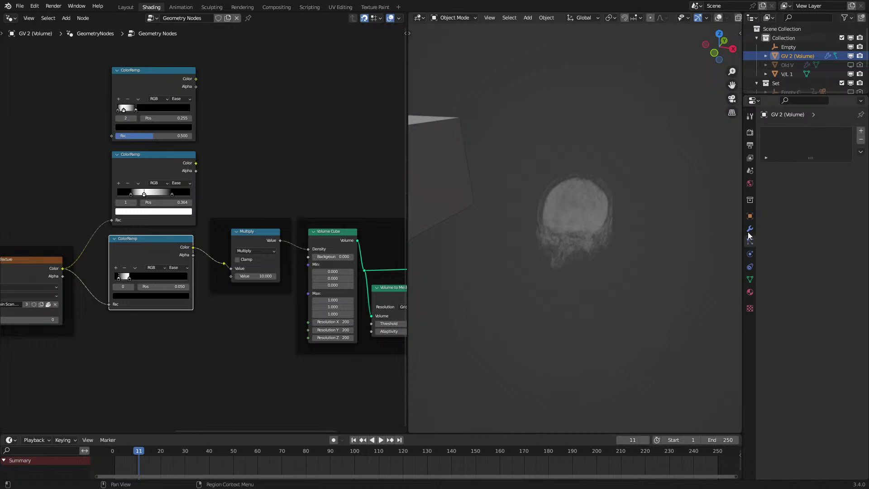
left_click(749, 216)
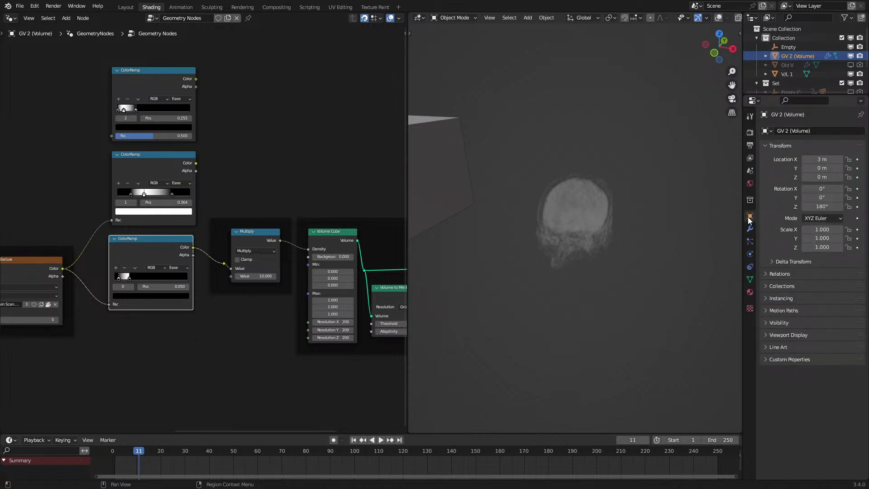
left_click(749, 228)
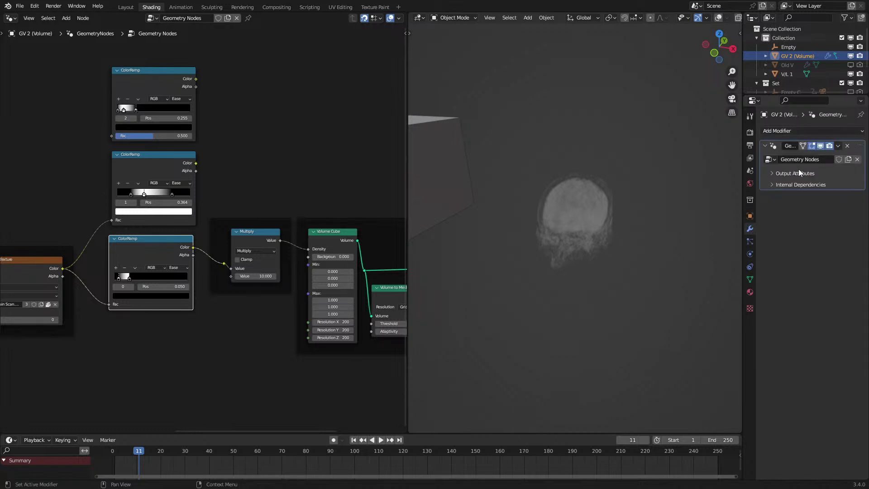
left_click(807, 160)
type("CT")
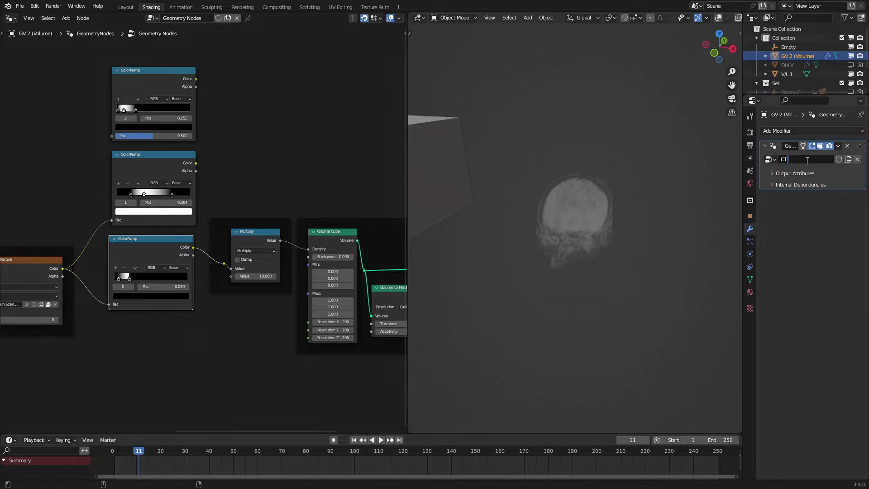
type(" Layer Stack")
key("Return")
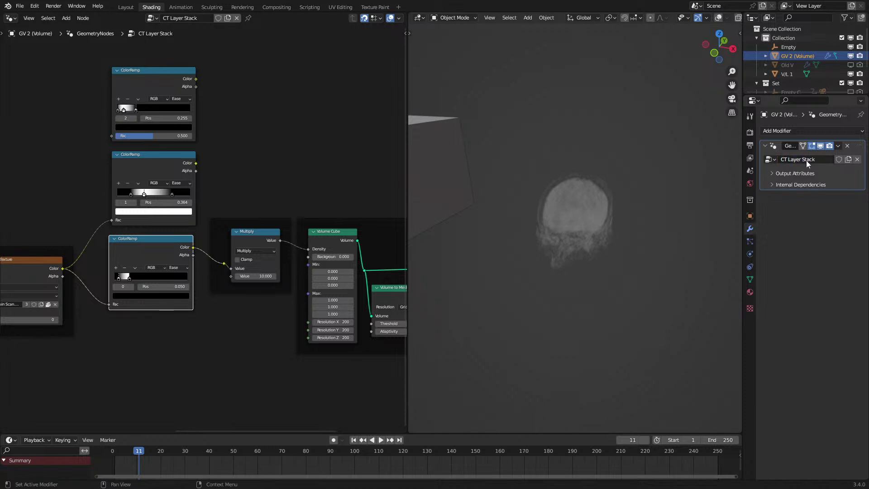
Rename the V L B material on V/L 1 as Layer Stacking.
left_click(749, 292)
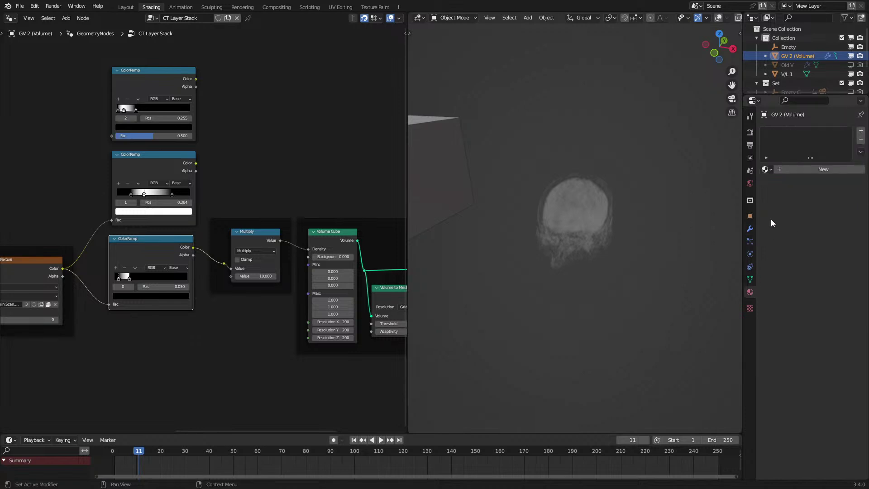
left_click(432, 180)
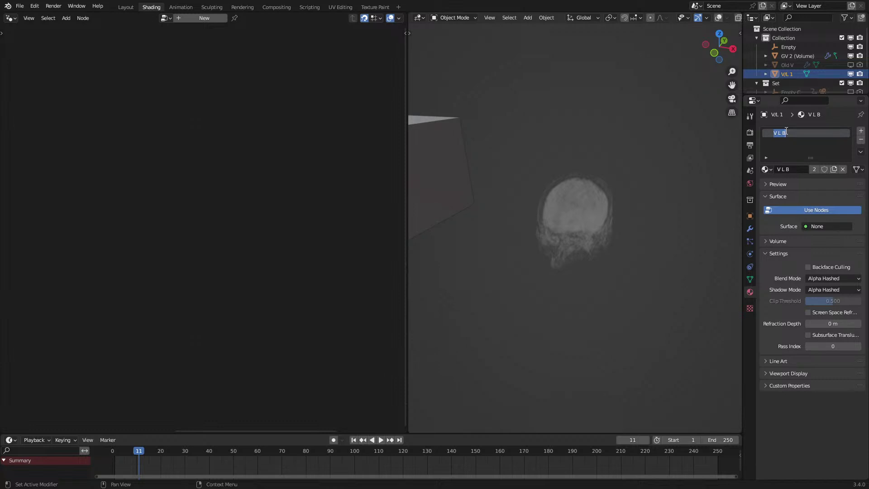
key("Escape")
left_click(791, 65)
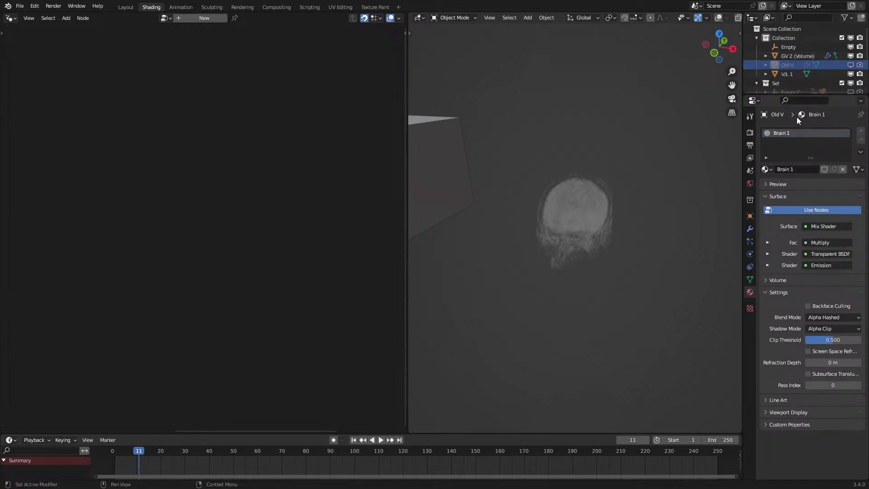
left_click(785, 73)
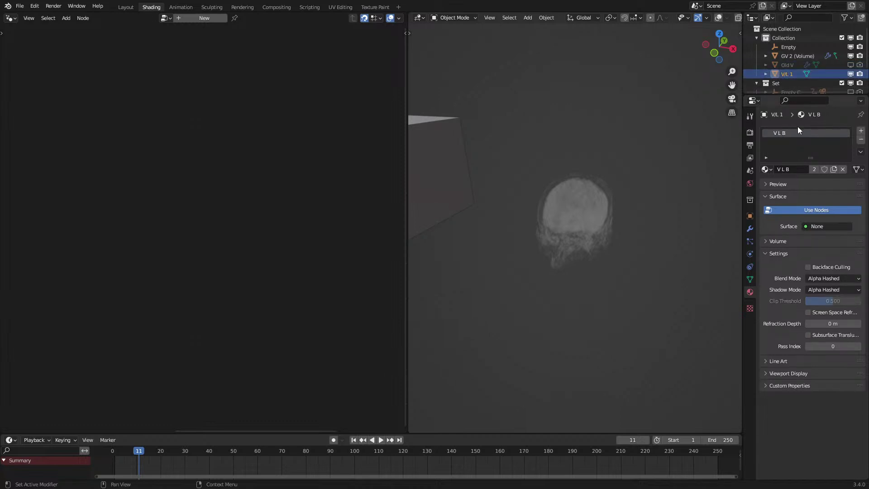
double_click(804, 135)
type("olume")
key("ctrl+a")
type("Layer Sta")
key("Return")
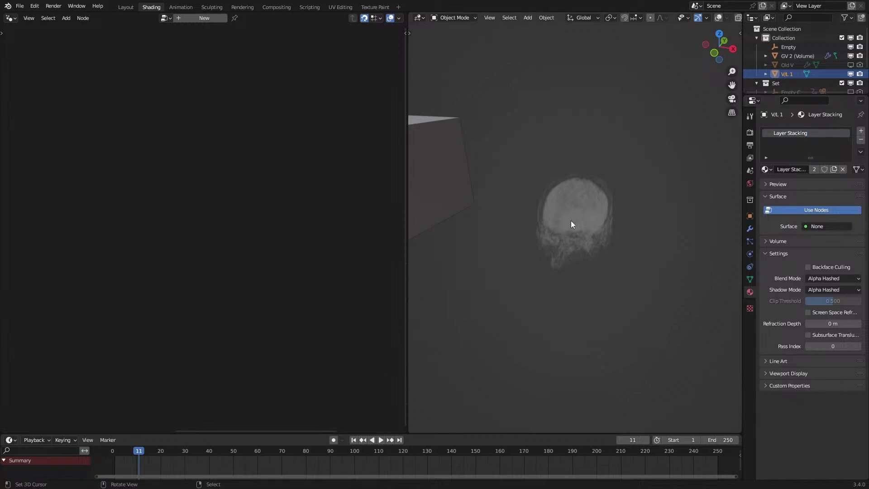
Select GV 2 (Volume) in the viewport and examine its brain volume up close.
middle_click_drag(571, 221, 604, 244)
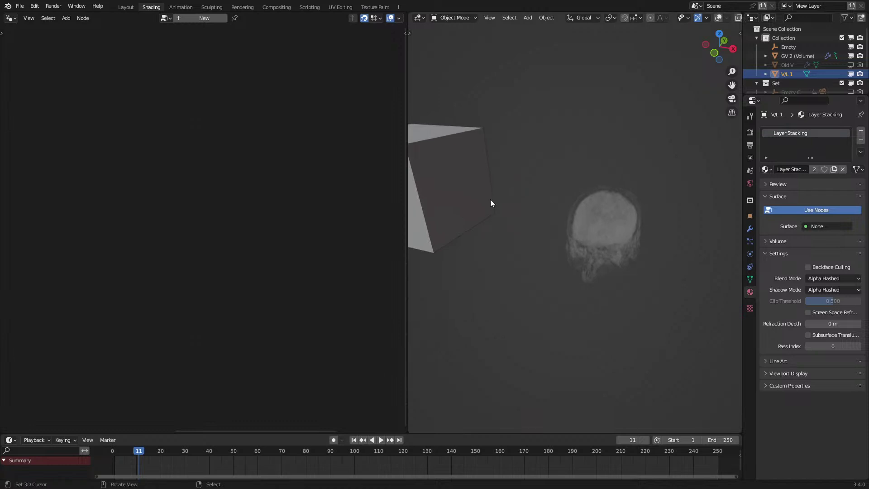
middle_click_drag(458, 225, 578, 240)
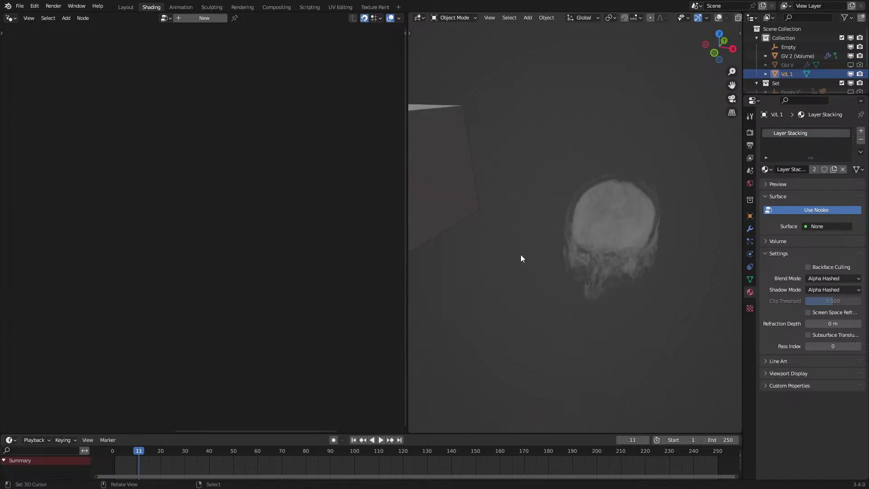
left_click(623, 254)
scroll(622, 251, "up", 6)
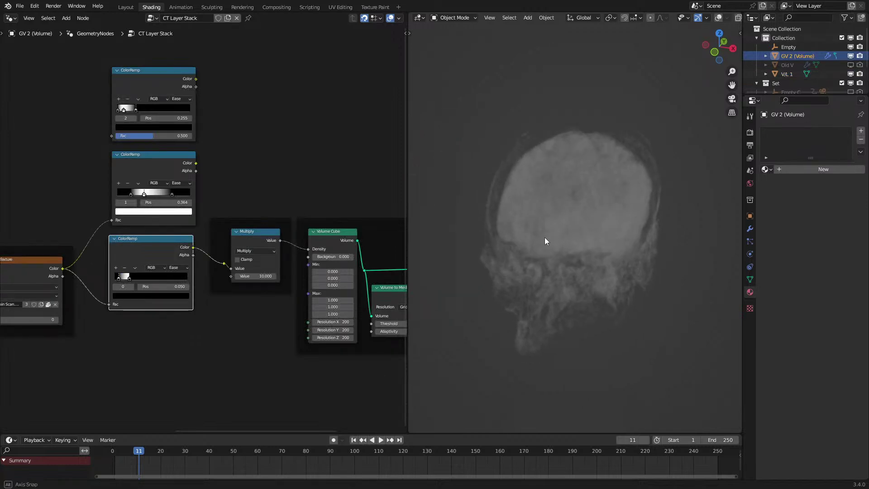